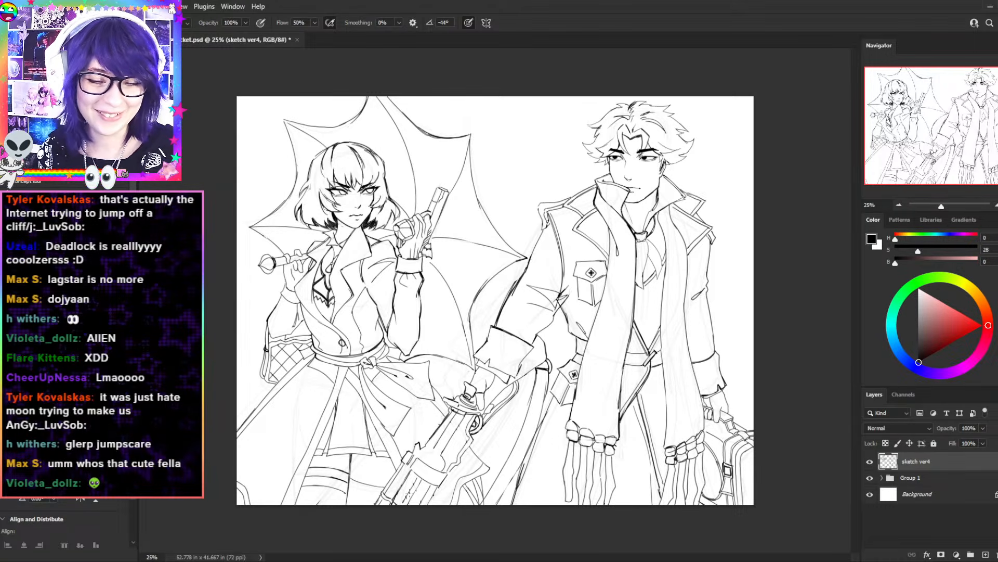
# - Paste the copied alien cat picture, scale it to about 18%, and place it between the two characters' heads near the canvas top
pyautogui.hotkey('ctrl', 'v')
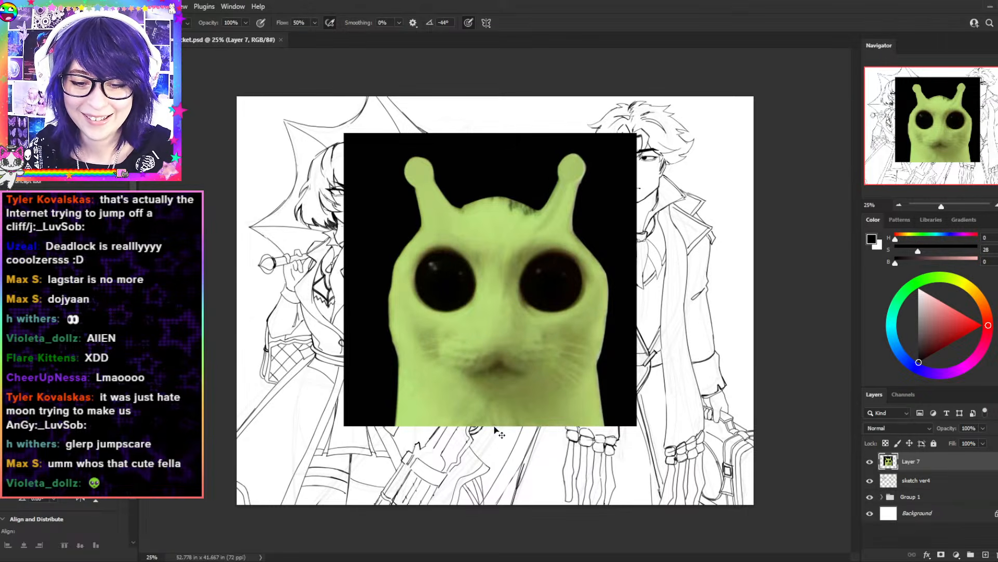
pyautogui.hotkey('ctrl', 't')
pyautogui.moveTo(490, 425); pyautogui.dragTo(535, 139)
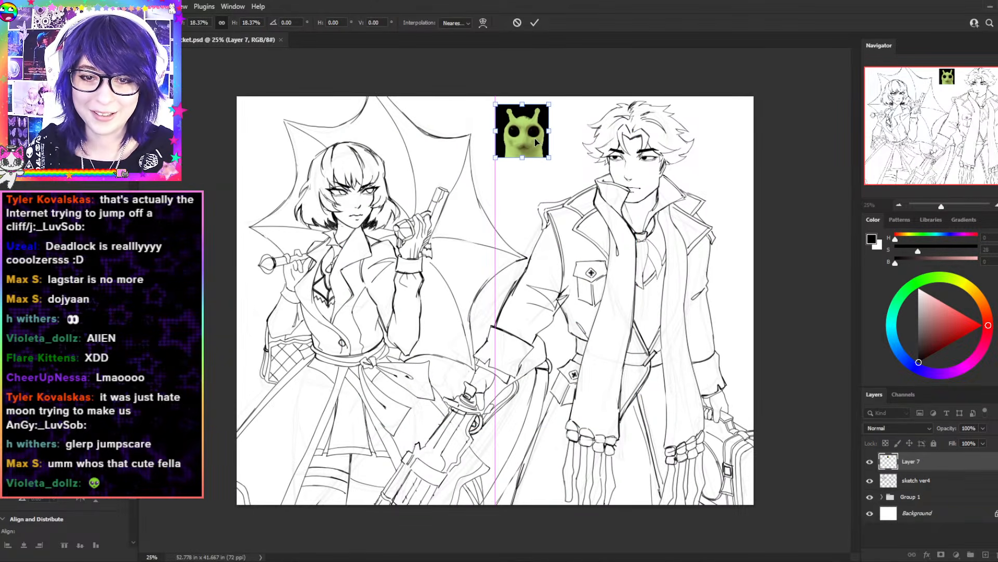
pyautogui.press('Return')
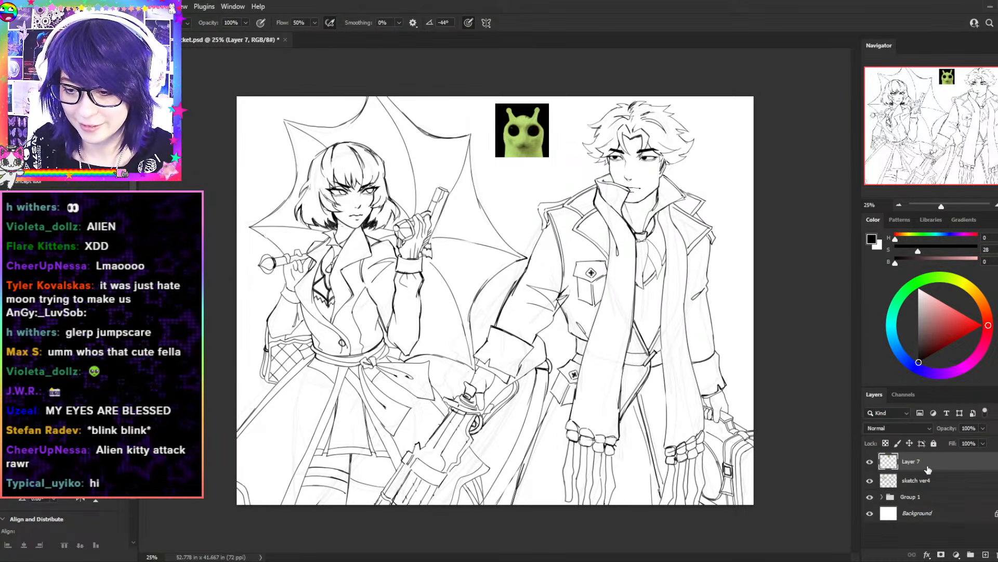
# - Lower the opacity of the sketch ver4 layer to 24%
pyautogui.click(941, 482)
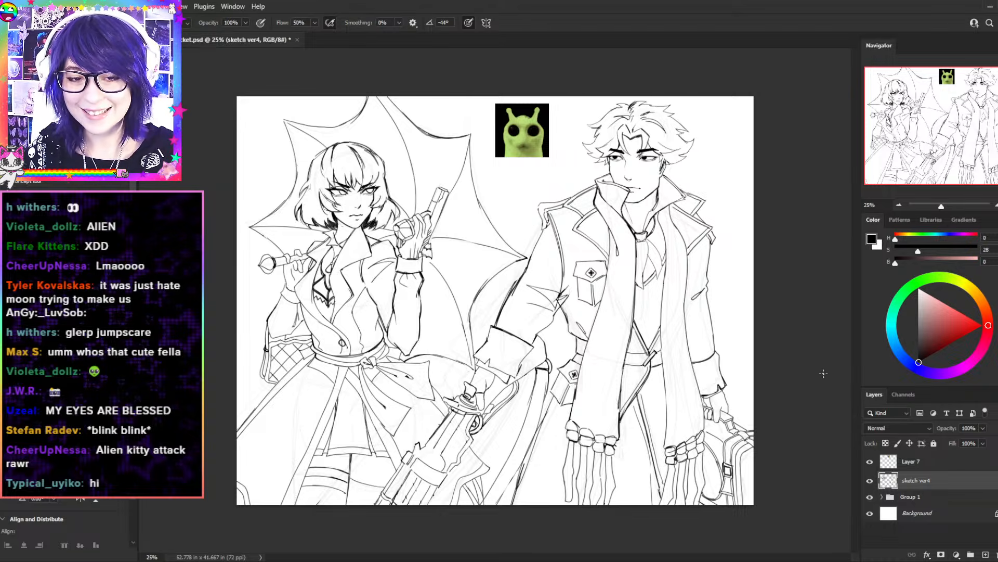
pyautogui.hotkey('ctrl', '+')
pyautogui.moveTo(409, 152); pyautogui.dragTo(525, 258)
pyautogui.hotkey('ctrl', '+')
pyautogui.moveTo(649, 289); pyautogui.dragTo(60, 359)
pyautogui.moveTo(345, 266); pyautogui.dragTo(556, 227)
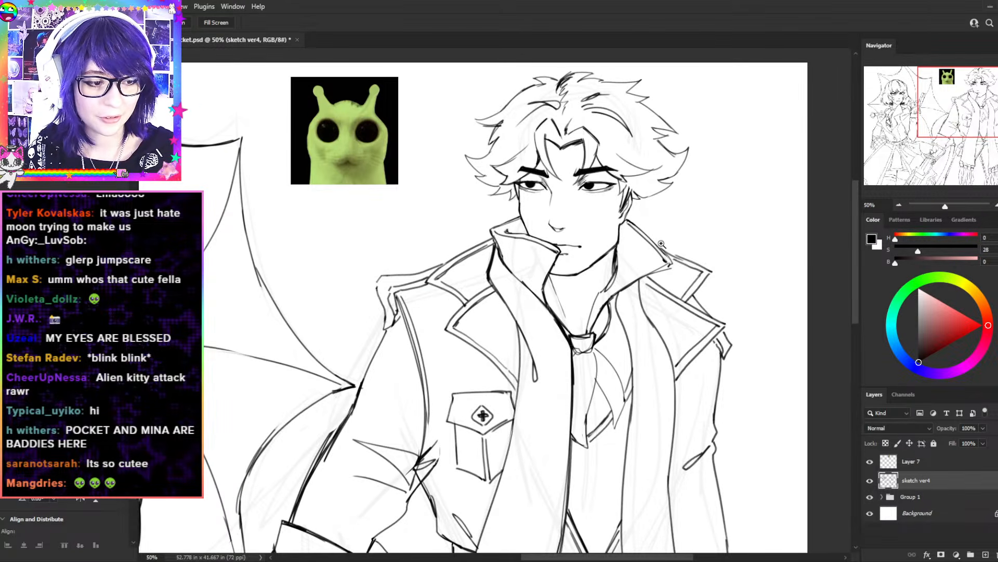
pyautogui.hotkey('ctrl', '-')
pyautogui.hotkey('ctrl', '-')
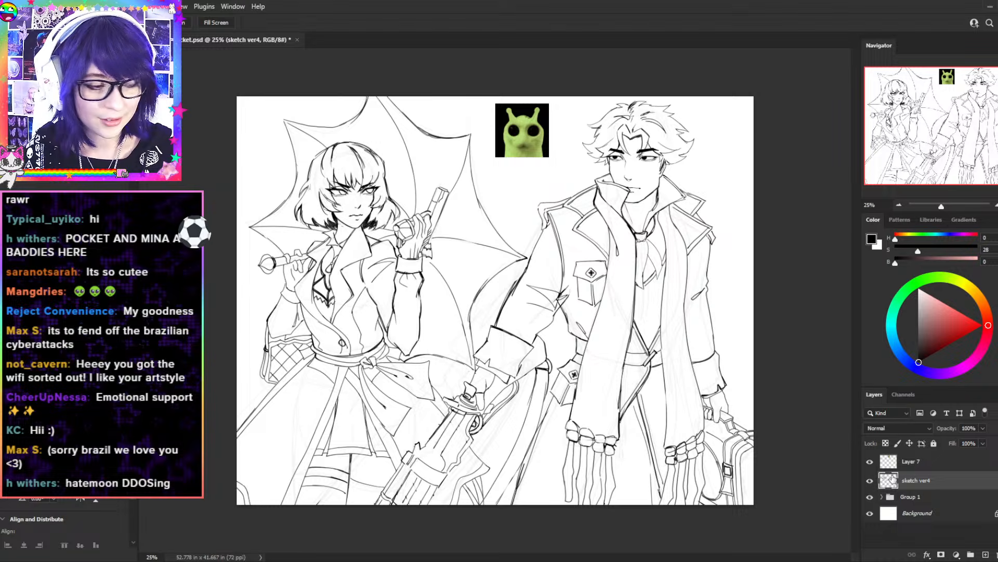
pyautogui.moveTo(954, 430); pyautogui.dragTo(943, 431)
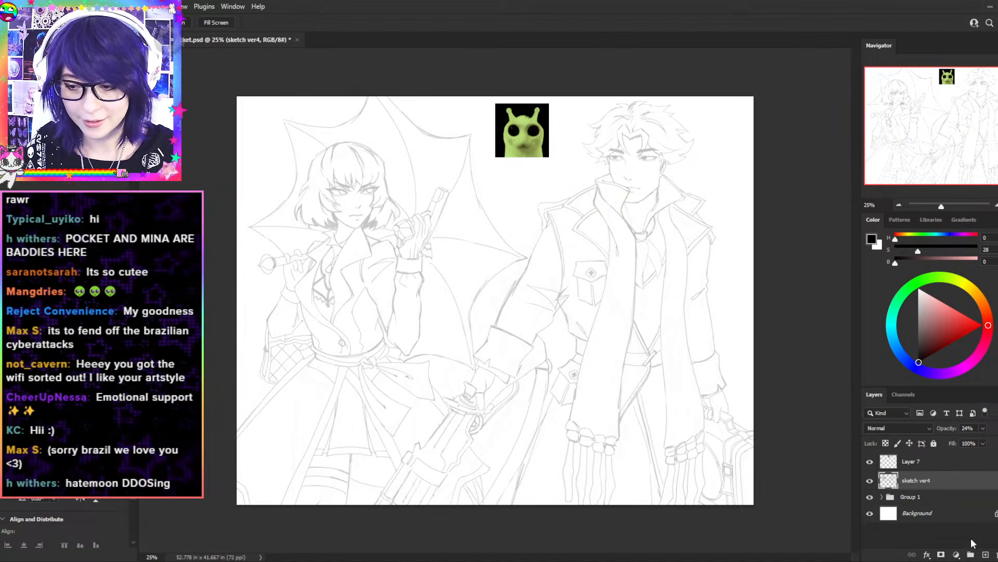
# - Add a new layer above the faded sketch and name it LINE
pyautogui.click(986, 554)
pyautogui.hotkey('ctrl', '+')
pyautogui.moveTo(250, 173); pyautogui.dragTo(399, 240)
pyautogui.hotkey('ctrl', '+')
pyautogui.moveTo(528, 247); pyautogui.dragTo(575, 265)
pyautogui.hotkey('ctrl', '+')
pyautogui.moveTo(649, 273); pyautogui.dragTo(621, 339)
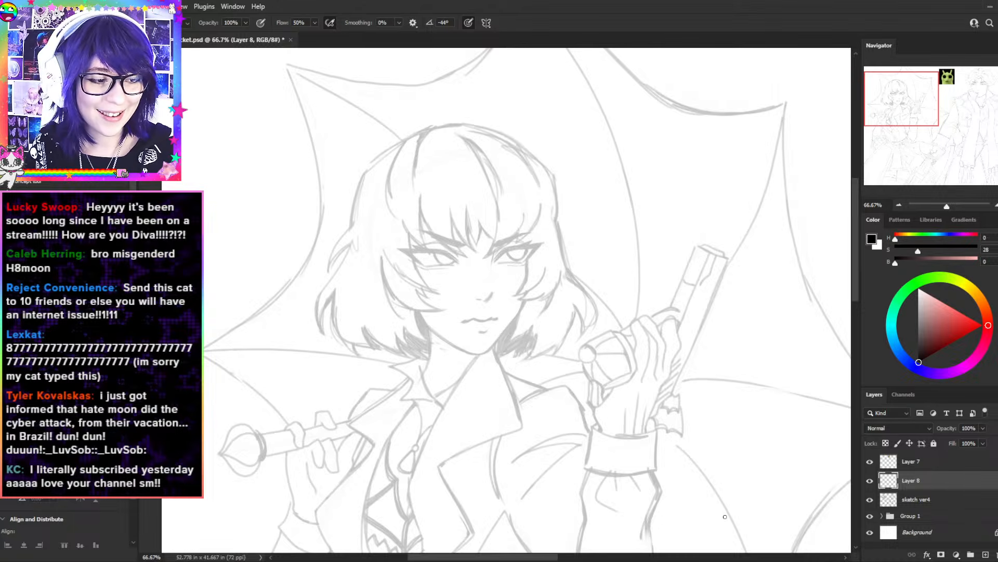
pyautogui.press('space')
pyautogui.moveTo(587, 349)
pyautogui.mouseDown()
pyautogui.moveTo(572, 364)
pyautogui.moveTo(603, 390)
pyautogui.mouseUp()
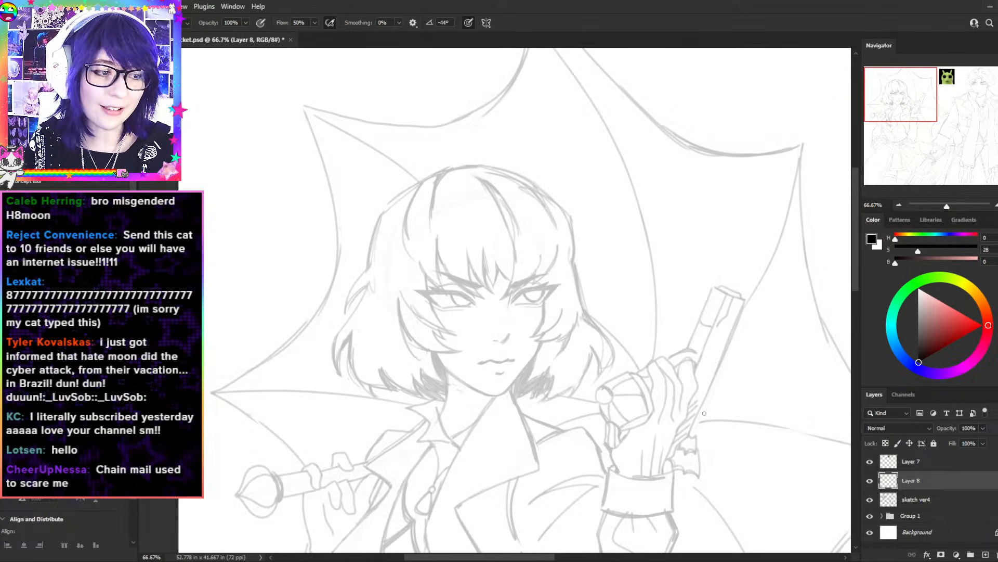
pyautogui.doubleClick(910, 480)
pyautogui.write('LINE')
pyautogui.press('Return')
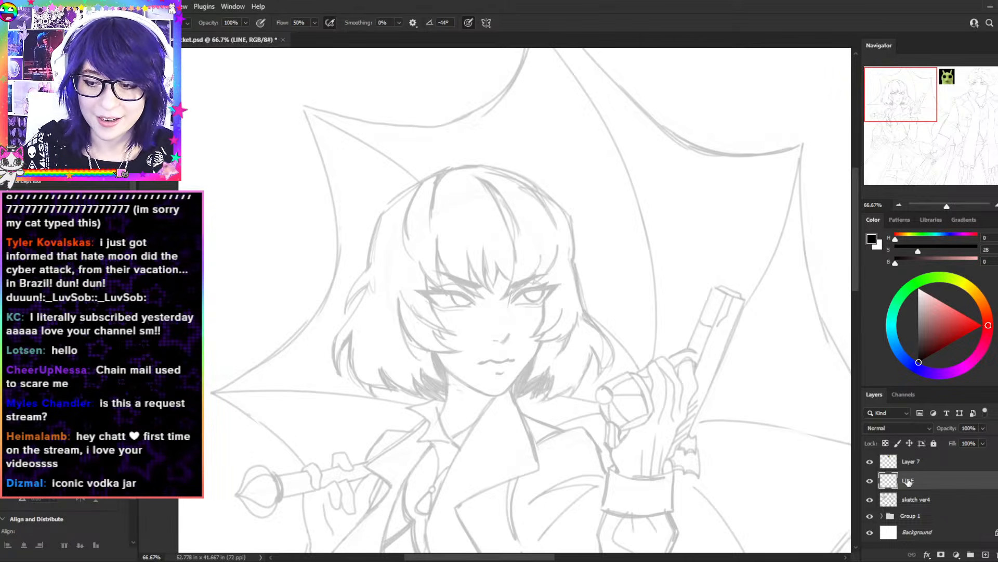
# - Ink the upper lash line of the woman's left-hand eye in black, following the sketch
pyautogui.moveTo(552, 395); pyautogui.dragTo(561, 359)
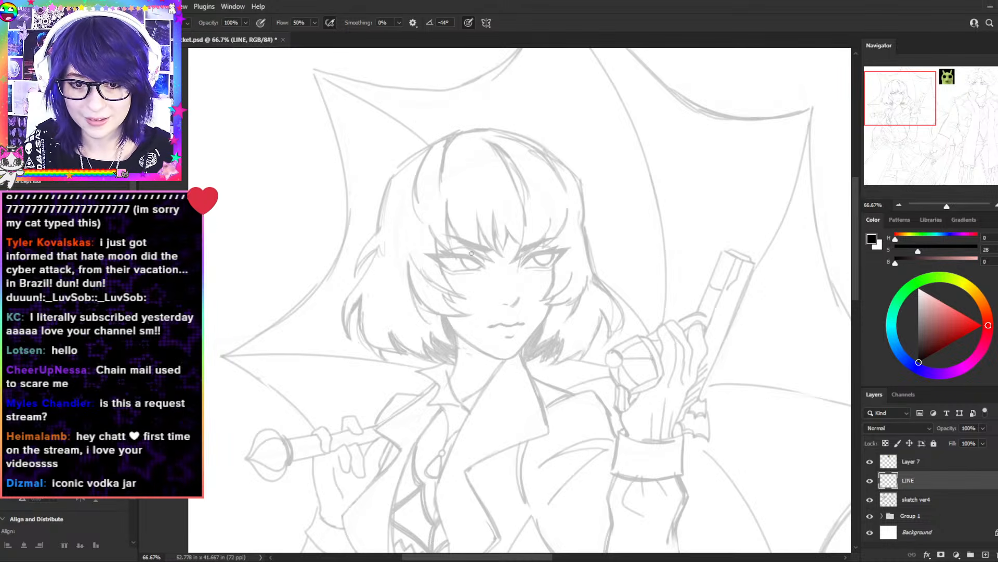
pyautogui.hotkey('ctrl', '+')
pyautogui.moveTo(520, 166); pyautogui.dragTo(542, 230)
pyautogui.moveTo(583, 138); pyautogui.dragTo(664, 250)
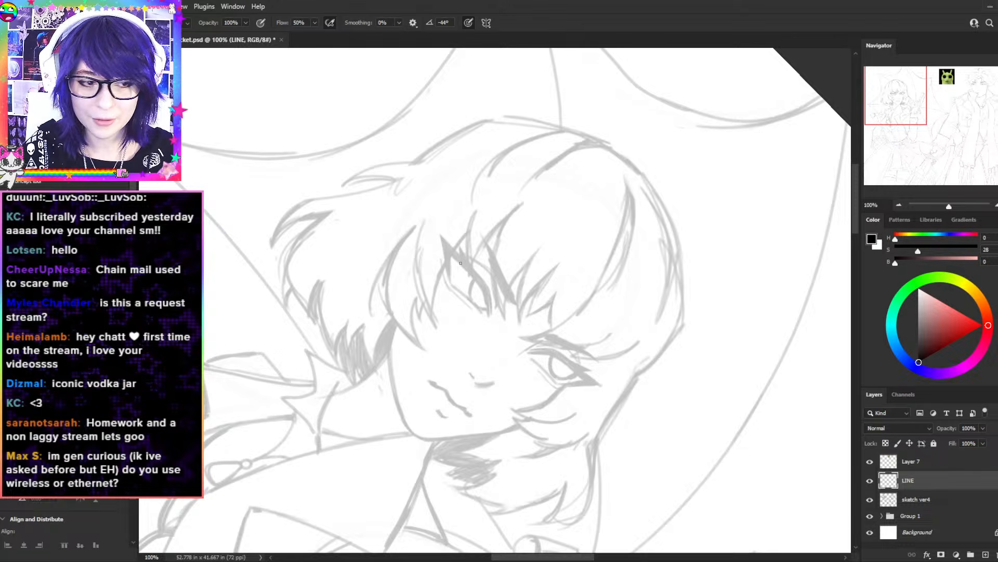
pyautogui.moveTo(451, 253)
pyautogui.mouseDown()
pyautogui.moveTo(488, 310)
pyautogui.moveTo(483, 286)
pyautogui.moveTo(489, 315)
pyautogui.mouseUp()
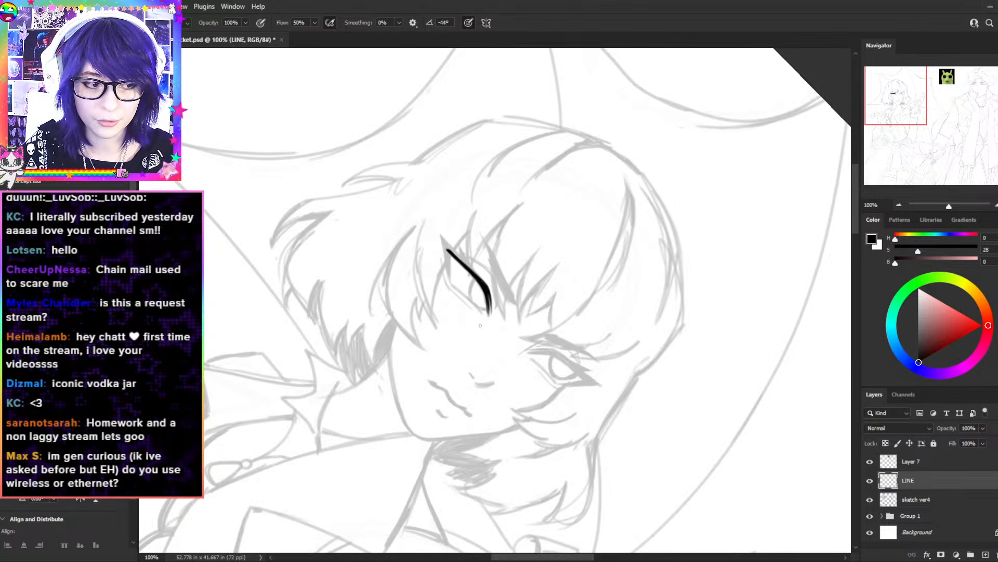
# - Outline the lower lid of the left-hand eye and build up a thick, pointed outer corner joining the upper lash line
pyautogui.hotkey('ctrl', '+')
pyautogui.moveTo(476, 183); pyautogui.dragTo(598, 283)
pyautogui.moveTo(531, 311)
pyautogui.mouseDown()
pyautogui.moveTo(529, 351)
pyautogui.moveTo(518, 293)
pyautogui.moveTo(531, 368)
pyautogui.mouseUp()
pyautogui.moveTo(525, 328)
pyautogui.mouseDown()
pyautogui.moveTo(543, 383)
pyautogui.moveTo(585, 418)
pyautogui.mouseUp()
pyautogui.hotkey('ctrl', 'z')
pyautogui.moveTo(536, 377); pyautogui.dragTo(596, 430)
pyautogui.moveTo(521, 302)
pyautogui.mouseDown()
pyautogui.moveTo(512, 278)
pyautogui.moveTo(524, 316)
pyautogui.moveTo(513, 276)
pyautogui.moveTo(554, 322)
pyautogui.mouseUp()
pyautogui.moveTo(513, 277); pyautogui.dragTo(597, 369)
pyautogui.moveTo(542, 311); pyautogui.dragTo(581, 354)
pyautogui.moveTo(524, 294); pyautogui.dragTo(525, 314)
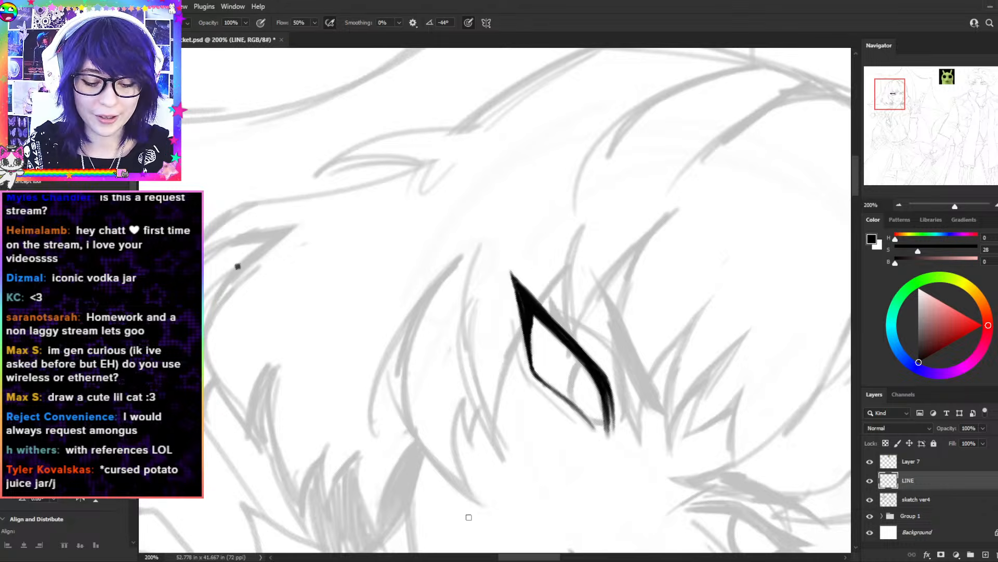
# - Add a small pointed lash flick above the outer corner of the left-hand eye and clean up its shape
pyautogui.press('r')
pyautogui.moveTo(679, 318); pyautogui.dragTo(656, 208)
pyautogui.press('b')
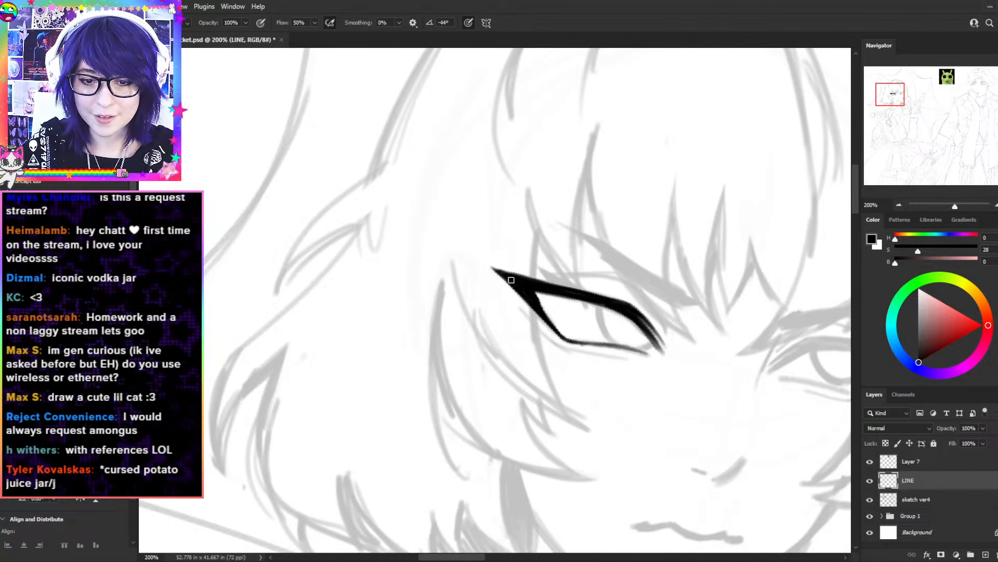
pyautogui.moveTo(558, 286)
pyautogui.mouseDown()
pyautogui.moveTo(535, 263)
pyautogui.moveTo(587, 294)
pyautogui.moveTo(504, 261)
pyautogui.moveTo(408, 263)
pyautogui.moveTo(391, 251)
pyautogui.mouseUp()
pyautogui.press('space')
pyautogui.press('l')
pyautogui.press('Delete')
pyautogui.hotkey('ctrl', 'd')
pyautogui.press('b')
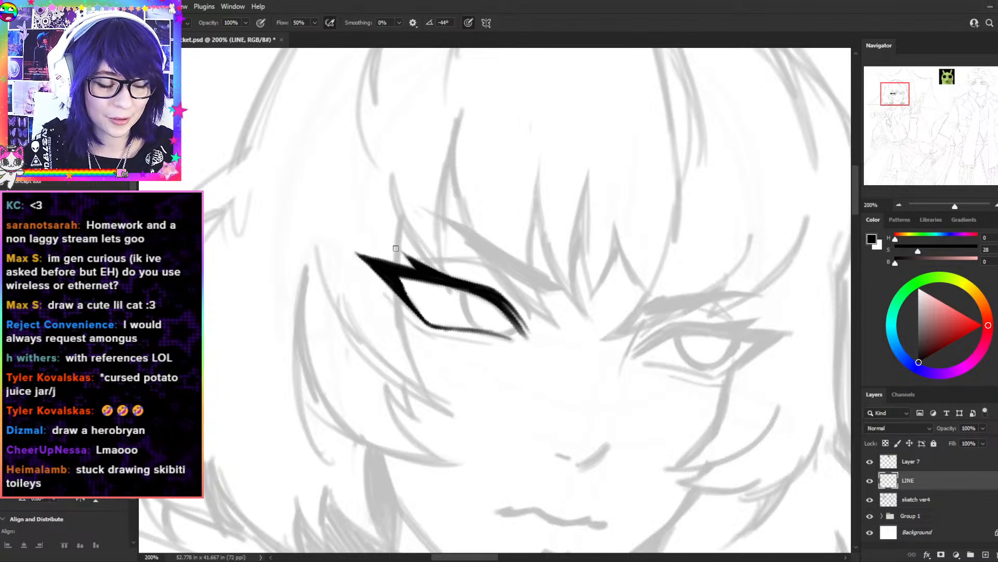
pyautogui.press('r')
pyautogui.moveTo(467, 234)
pyautogui.mouseDown()
pyautogui.moveTo(583, 283)
pyautogui.moveTo(480, 252)
pyautogui.mouseUp()
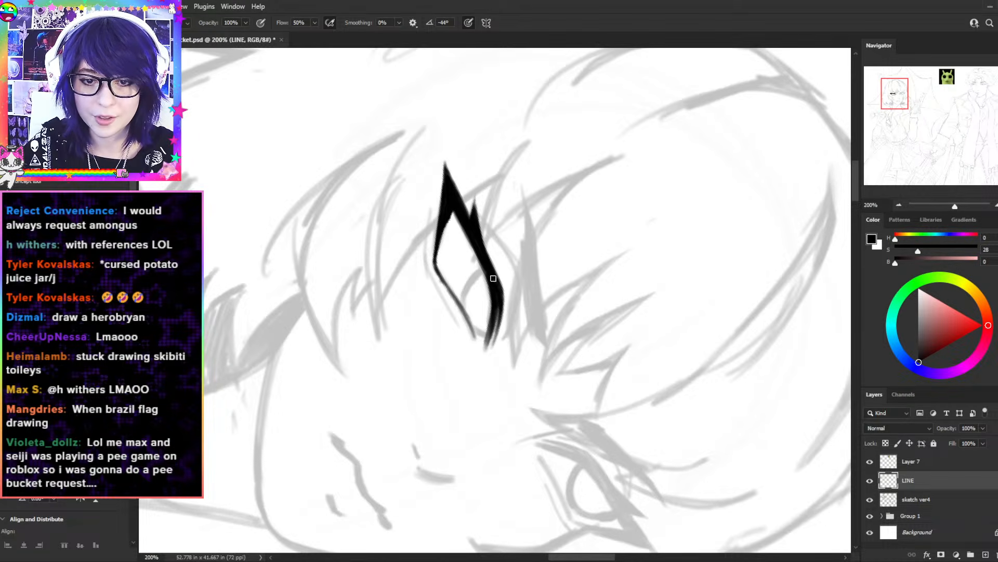
pyautogui.press('r')
pyautogui.moveTo(610, 258); pyautogui.dragTo(544, 230)
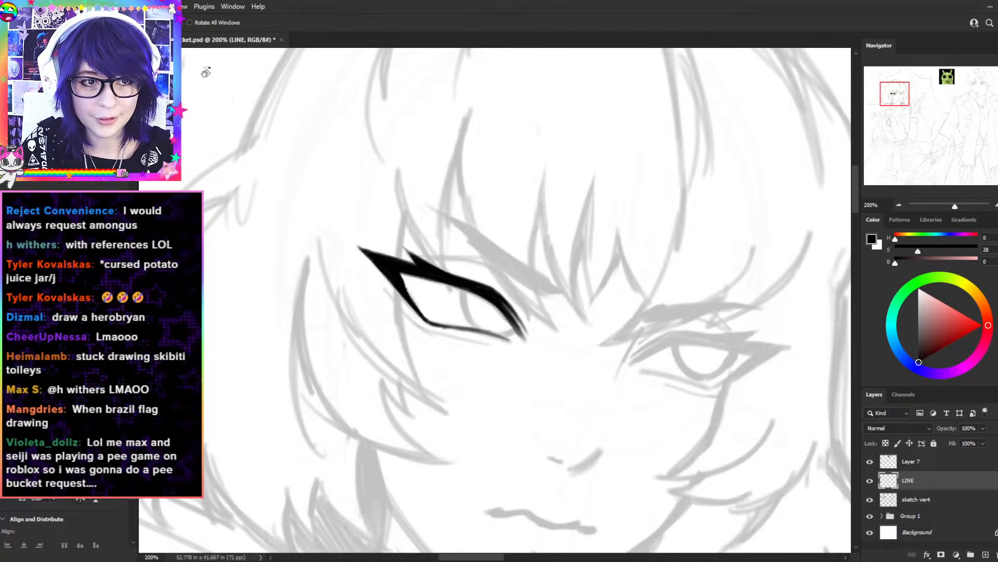
# - Doodle a small Among Us crewmate with visor and backpack in the blank area above the umbrella
pyautogui.click(162, 22)
pyautogui.press('space')
pyautogui.moveTo(599, 183); pyautogui.dragTo(554, 204)
pyautogui.moveTo(302, 375)
pyautogui.mouseDown()
pyautogui.moveTo(555, 234)
pyautogui.moveTo(280, 519)
pyautogui.mouseUp()
pyautogui.moveTo(488, 320)
pyautogui.mouseDown()
pyautogui.moveTo(530, 243)
pyautogui.moveTo(566, 311)
pyautogui.moveTo(542, 328)
pyautogui.moveTo(488, 320)
pyautogui.mouseUp()
pyautogui.moveTo(546, 265)
pyautogui.mouseDown()
pyautogui.moveTo(529, 268)
pyautogui.moveTo(566, 276)
pyautogui.moveTo(543, 266)
pyautogui.moveTo(476, 301)
pyautogui.moveTo(486, 313)
pyautogui.mouseUp()
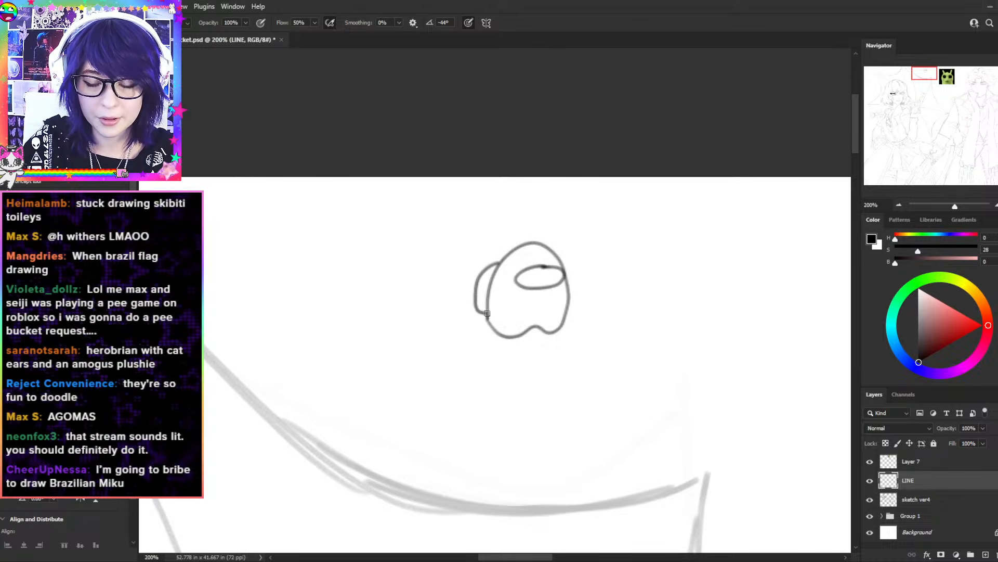
# - Doodle a small Brazilian flag beside the crewmate, with a diamond and circle inside the rectangle
pyautogui.hotkey('ctrl', '-')
pyautogui.moveTo(405, 381); pyautogui.dragTo(707, 273)
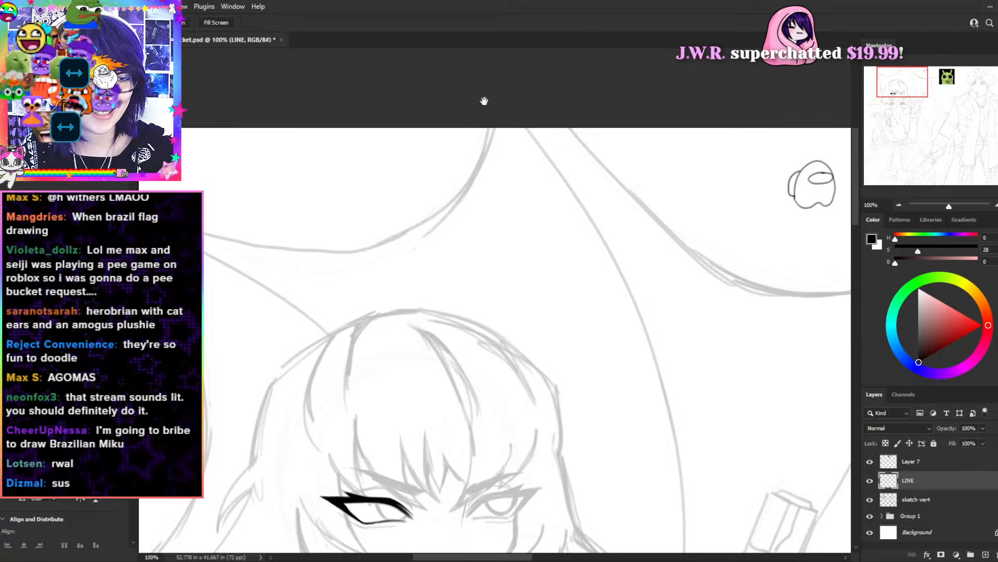
pyautogui.moveTo(775, 325); pyautogui.dragTo(401, 396)
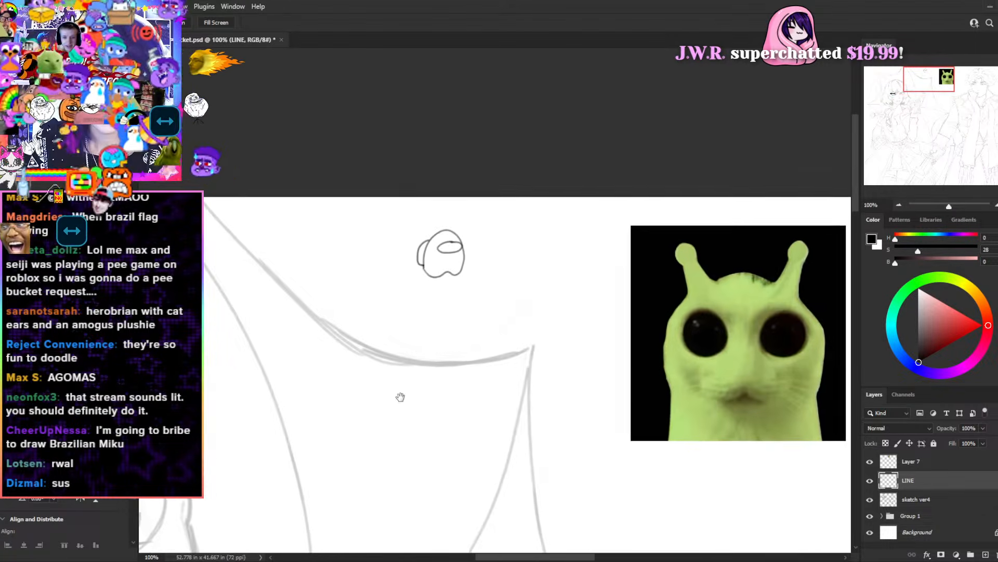
pyautogui.moveTo(490, 260)
pyautogui.mouseDown()
pyautogui.moveTo(559, 224)
pyautogui.moveTo(554, 272)
pyautogui.moveTo(487, 268)
pyautogui.mouseUp()
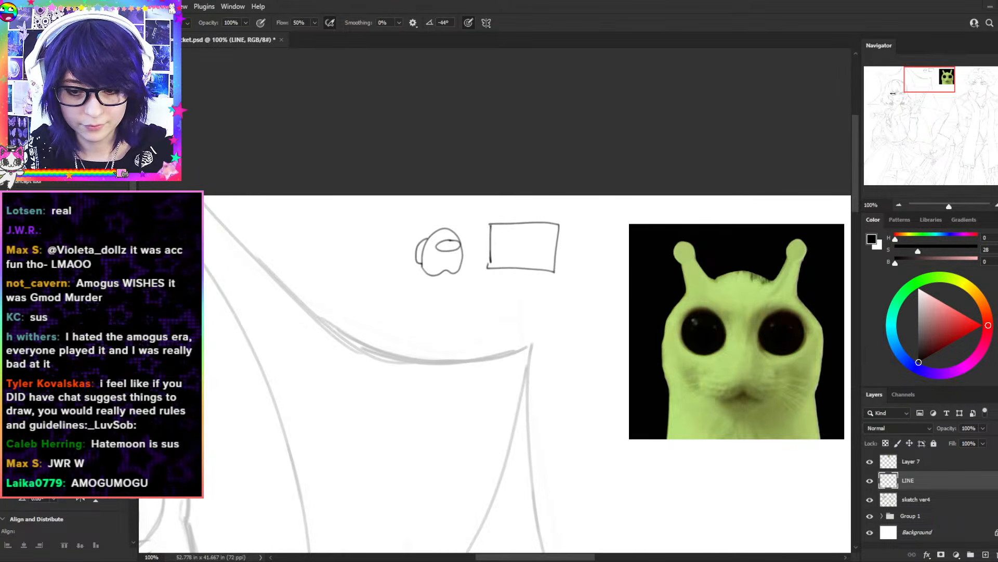
pyautogui.hotkey('ctrl', '+')
pyautogui.moveTo(516, 188)
pyautogui.mouseDown()
pyautogui.moveTo(553, 164)
pyautogui.moveTo(549, 219)
pyautogui.moveTo(579, 195)
pyautogui.moveTo(546, 204)
pyautogui.moveTo(554, 182)
pyautogui.moveTo(540, 185)
pyautogui.moveTo(561, 195)
pyautogui.mouseUp()
pyautogui.hotkey('ctrl', '-')
pyautogui.moveTo(517, 363); pyautogui.dragTo(756, 301)
pyautogui.moveTo(698, 331); pyautogui.dragTo(480, 414)
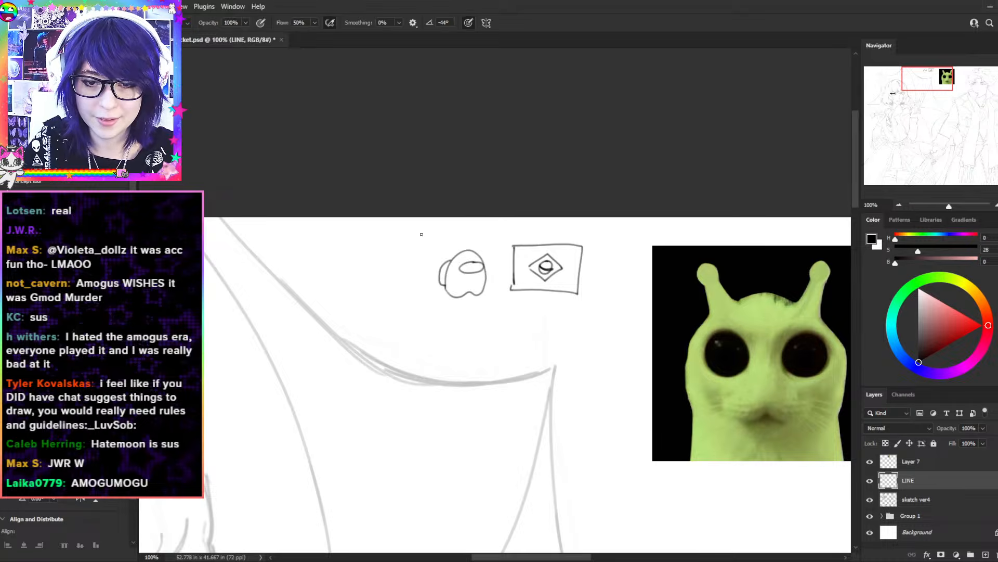
# - Handwrite "I ♥ BRAZIL" beneath the flag doodle
pyautogui.moveTo(419, 228); pyautogui.dragTo(418, 230)
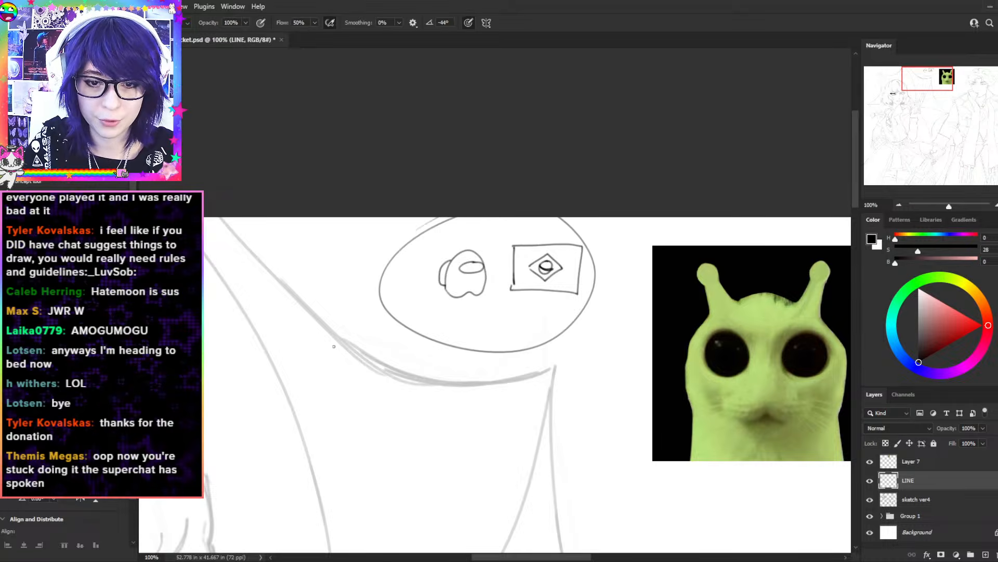
pyautogui.hotkey('ctrl', 'z')
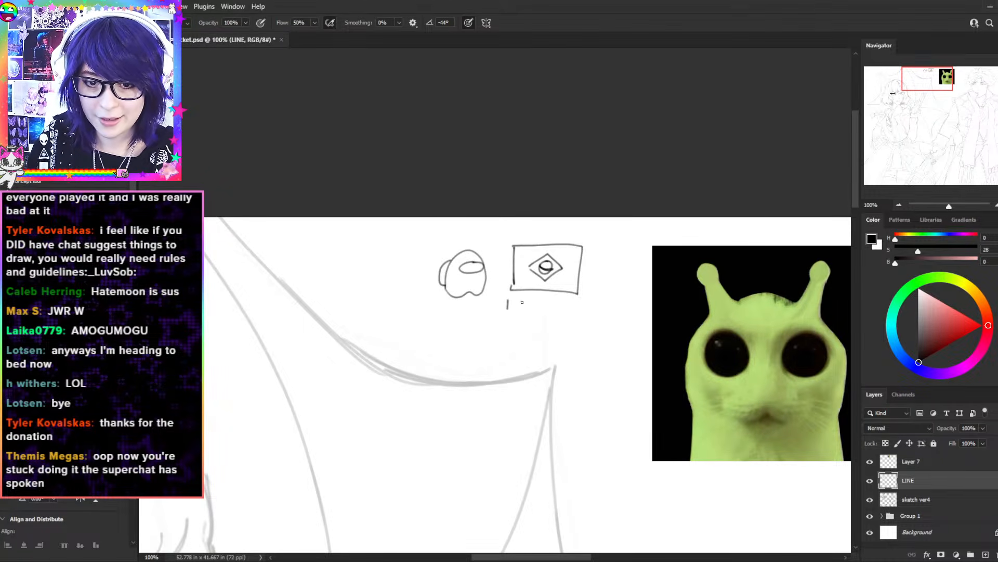
pyautogui.moveTo(523, 299); pyautogui.dragTo(524, 300)
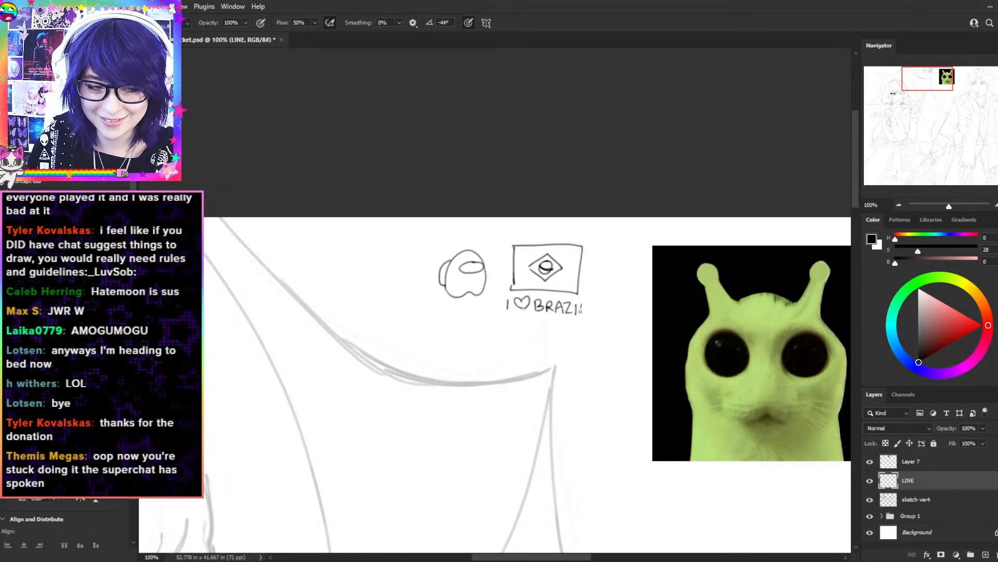
# - Thicken the lower lid of the woman's left-hand eye and extend its line toward the inner corner
pyautogui.press('space')
pyautogui.moveTo(454, 405); pyautogui.dragTo(624, 312)
pyautogui.moveTo(526, 443); pyautogui.dragTo(626, 297)
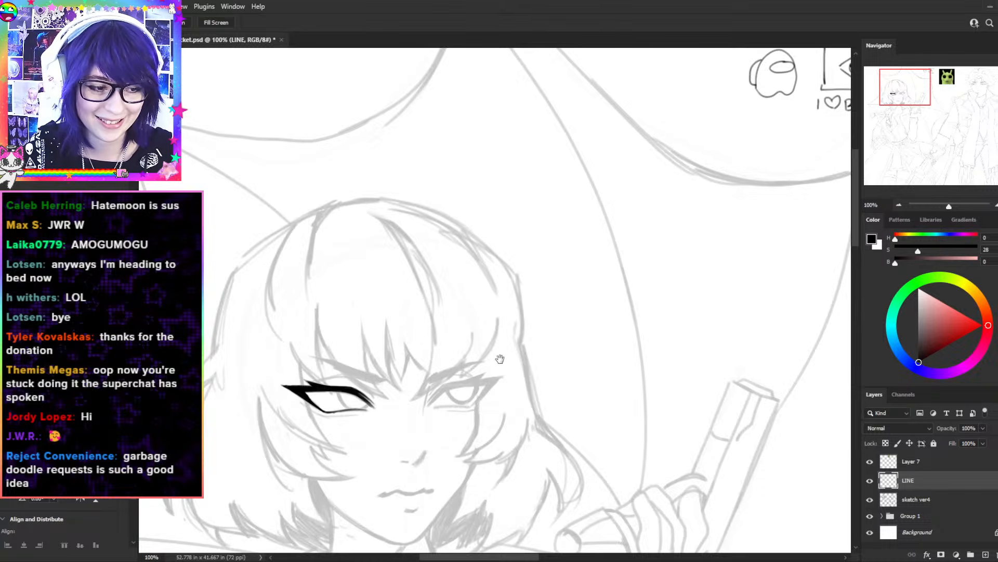
pyautogui.moveTo(529, 417); pyautogui.dragTo(616, 274)
pyautogui.hotkey('ctrl', '+')
pyautogui.press('r')
pyautogui.moveTo(395, 200)
pyautogui.mouseDown()
pyautogui.moveTo(515, 157)
pyautogui.moveTo(540, 286)
pyautogui.mouseUp()
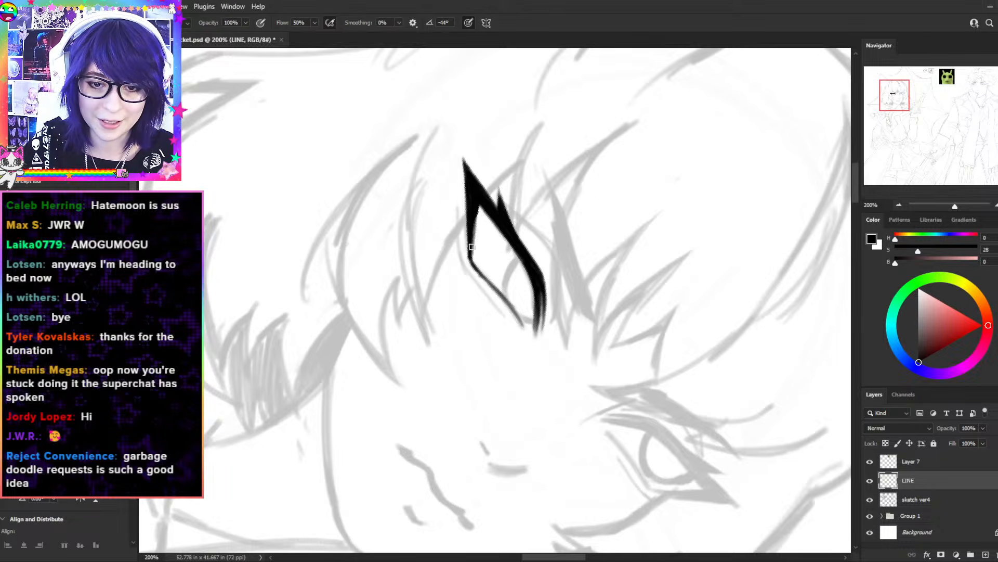
pyautogui.moveTo(491, 283)
pyautogui.mouseDown()
pyautogui.moveTo(472, 258)
pyautogui.moveTo(504, 299)
pyautogui.mouseUp()
pyautogui.press('r')
pyautogui.moveTo(579, 281); pyautogui.dragTo(471, 209)
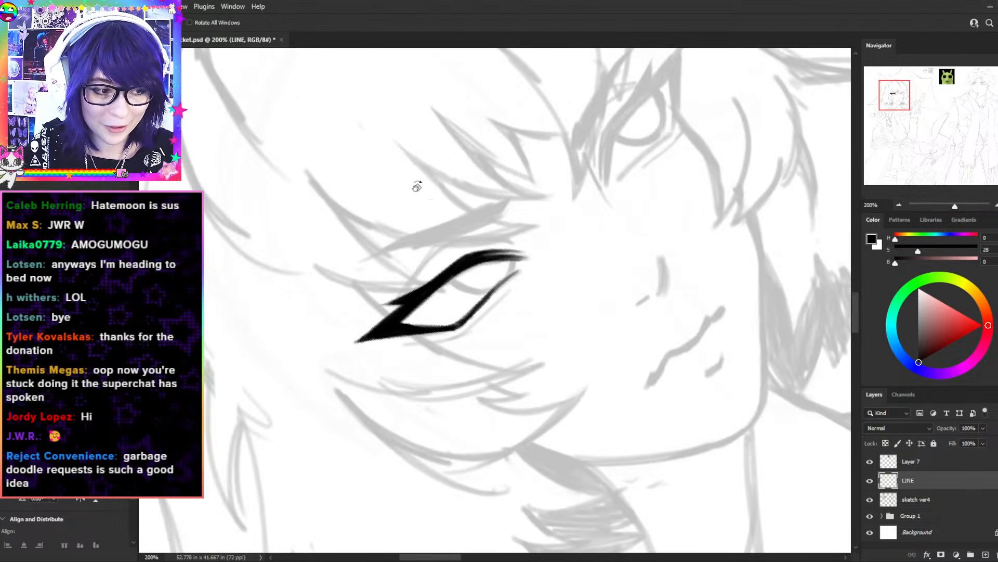
pyautogui.press('space')
pyautogui.moveTo(454, 277); pyautogui.dragTo(523, 190)
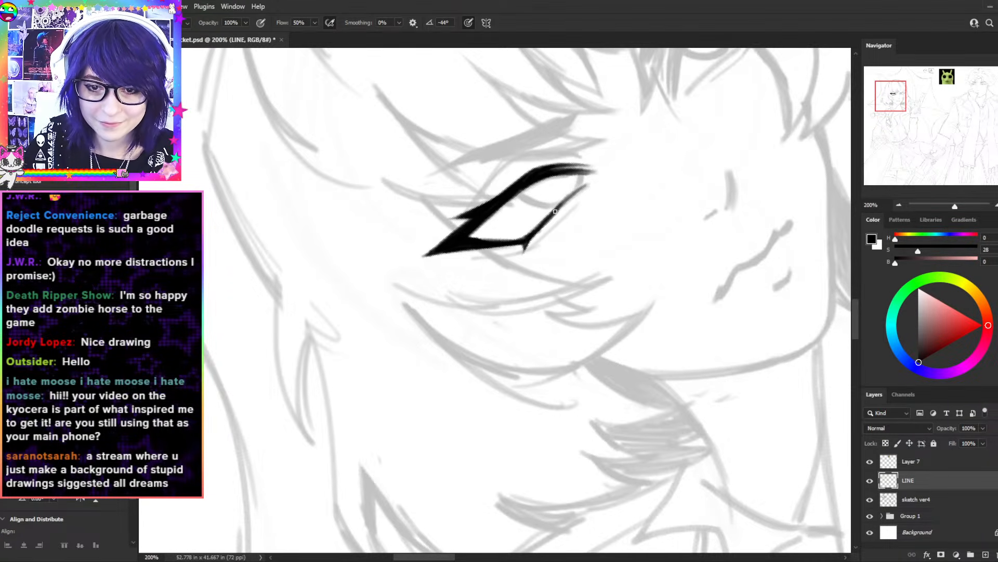
pyautogui.moveTo(545, 219); pyautogui.dragTo(581, 189)
pyautogui.press('r')
pyautogui.moveTo(711, 168); pyautogui.dragTo(696, 366)
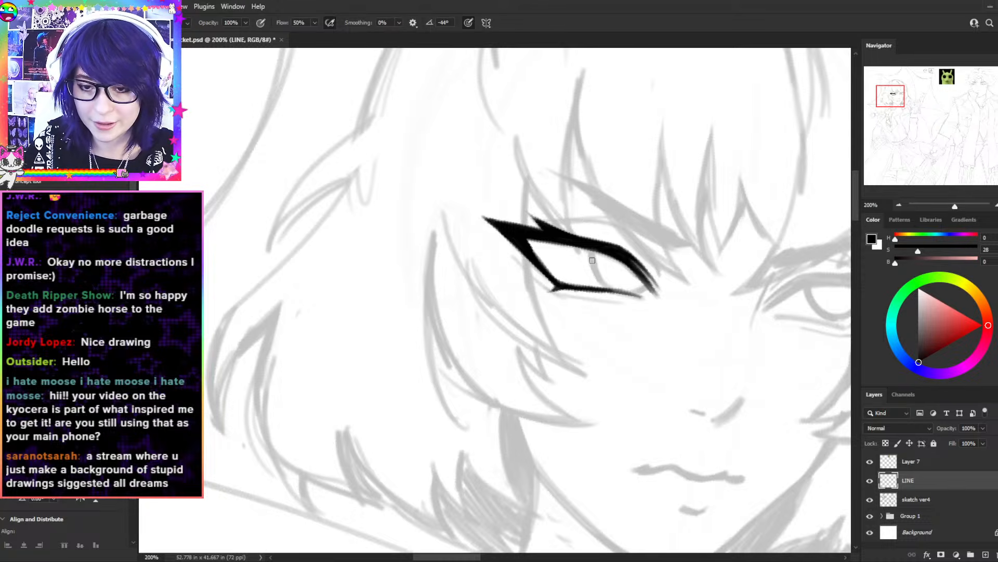
# - Draw the curved iris outline inside the left-hand eye
pyautogui.moveTo(593, 250)
pyautogui.mouseDown()
pyautogui.moveTo(608, 288)
pyautogui.moveTo(640, 292)
pyautogui.moveTo(626, 294)
pyautogui.mouseUp()
pyautogui.press('space')
pyautogui.moveTo(767, 149); pyautogui.dragTo(512, 147)
pyautogui.press('r')
pyautogui.moveTo(669, 204); pyautogui.dragTo(571, 147)
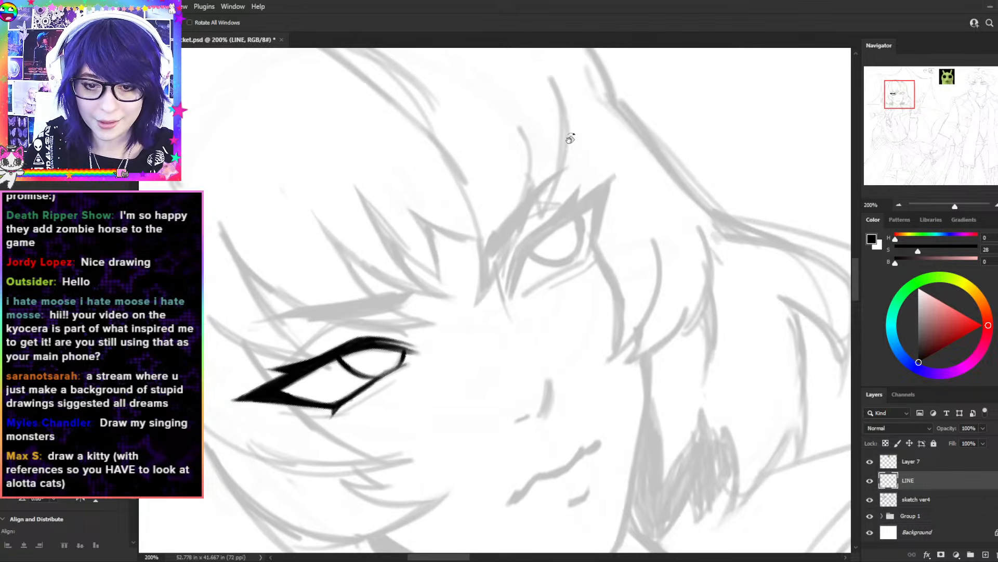
pyautogui.moveTo(522, 260); pyautogui.dragTo(553, 229)
pyautogui.moveTo(522, 259); pyautogui.dragTo(601, 199)
pyautogui.hotkey('ctrl', 'z')
pyautogui.hotkey('ctrl', 'z')
pyautogui.hotkey('ctrl', 'z')
# - Ink the upper lash line of the woman's right-hand eye, sweeping from the inner corner out to a point
pyautogui.moveTo(541, 239); pyautogui.dragTo(600, 201)
pyautogui.moveTo(524, 247); pyautogui.dragTo(571, 210)
pyautogui.moveTo(523, 247); pyautogui.dragTo(599, 193)
pyautogui.moveTo(551, 222); pyautogui.dragTo(609, 185)
# - Ink the outer edge of the right-hand eye, running down from the lash tip to the lower lid
pyautogui.moveTo(570, 208)
pyautogui.mouseDown()
pyautogui.moveTo(616, 178)
pyautogui.moveTo(626, 152)
pyautogui.moveTo(594, 181)
pyautogui.moveTo(619, 175)
pyautogui.moveTo(592, 247)
pyautogui.mouseUp()
pyautogui.press('e')
pyautogui.hotkey('ctrl', 'z')
pyautogui.press('b')
pyautogui.press('e')
pyautogui.press('b')
pyautogui.moveTo(606, 191); pyautogui.dragTo(588, 259)
# - Thicken the right-hand eye's upper lash line, fill its outer point, and taper it down to the inner corner
pyautogui.press('r')
pyautogui.moveTo(658, 183); pyautogui.dragTo(562, 111)
pyautogui.moveTo(518, 159); pyautogui.dragTo(493, 217)
pyautogui.moveTo(498, 210); pyautogui.dragTo(489, 229)
pyautogui.moveTo(505, 191); pyautogui.dragTo(496, 214)
pyautogui.moveTo(524, 156); pyautogui.dragTo(514, 179)
pyautogui.moveTo(522, 151)
pyautogui.mouseDown()
pyautogui.moveTo(515, 177)
pyautogui.moveTo(517, 160)
pyautogui.moveTo(529, 170)
pyautogui.mouseUp()
pyautogui.moveTo(490, 232); pyautogui.dragTo(499, 284)
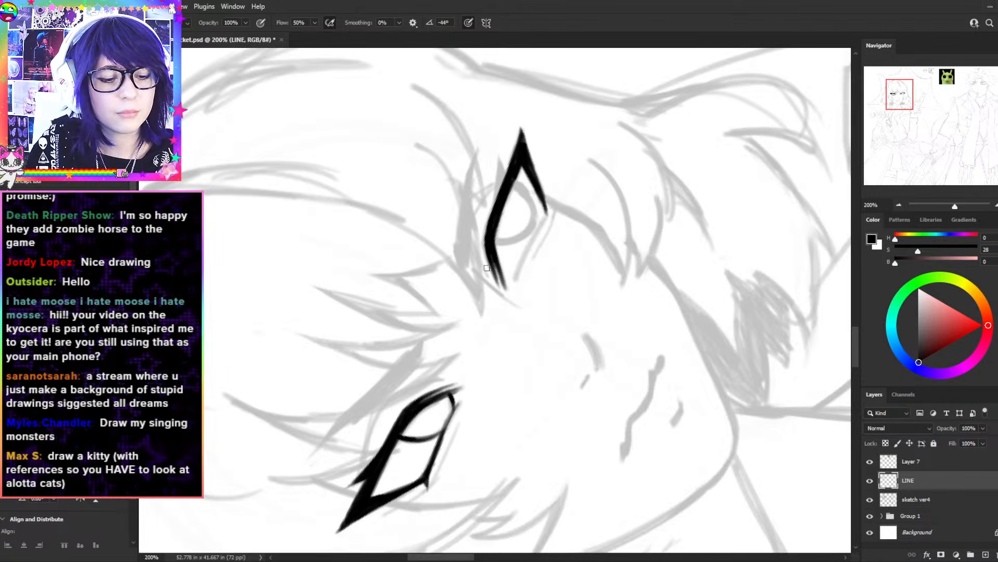
# - Add a small lash flick above the outer part of the right-hand eye's upper lid
pyautogui.press('r')
pyautogui.moveTo(677, 169); pyautogui.dragTo(715, 312)
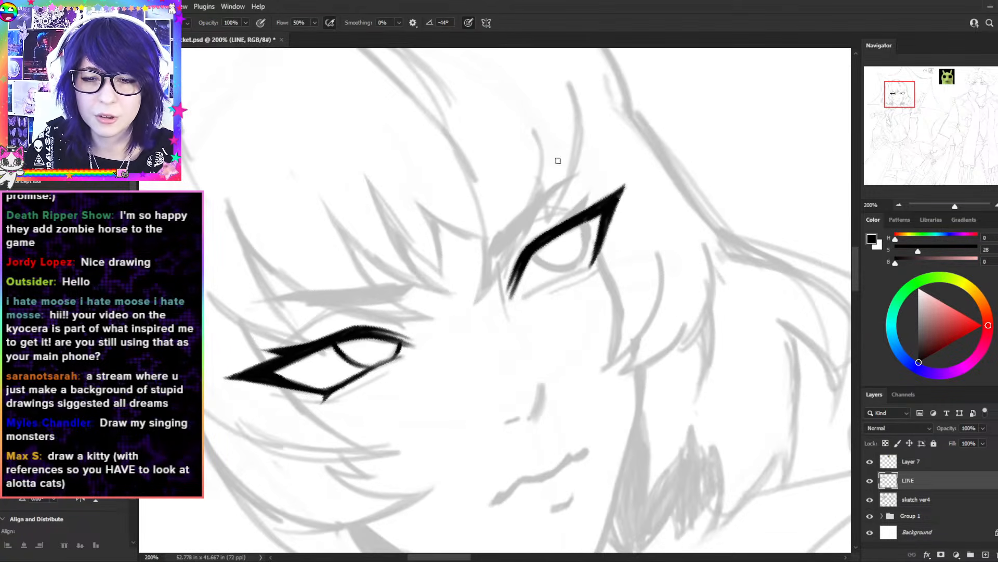
pyautogui.moveTo(570, 218); pyautogui.dragTo(588, 195)
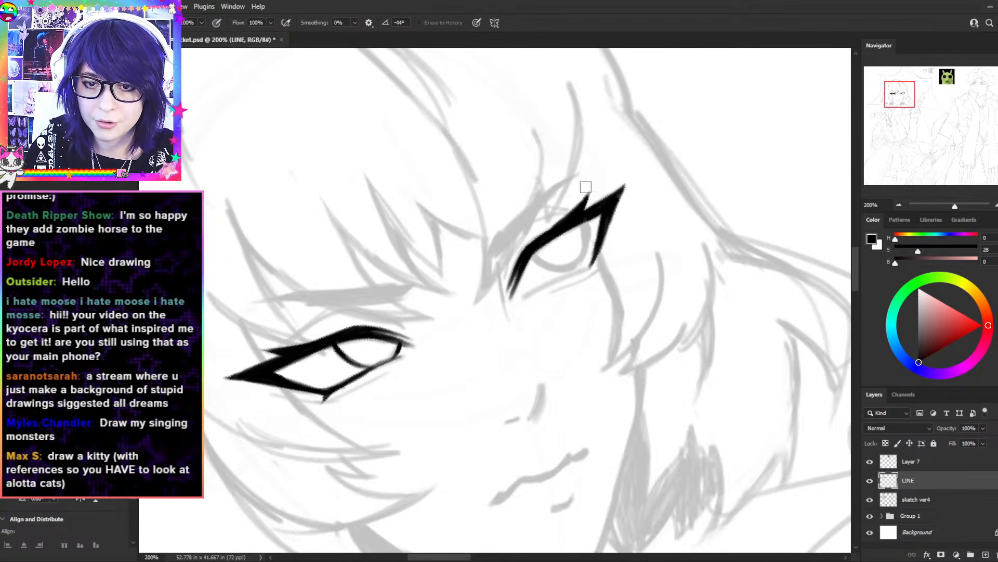
# - Clean up the right-hand eye's upper lash edge and ink its lower lid line toward the inner corner
pyautogui.moveTo(568, 217); pyautogui.dragTo(532, 243)
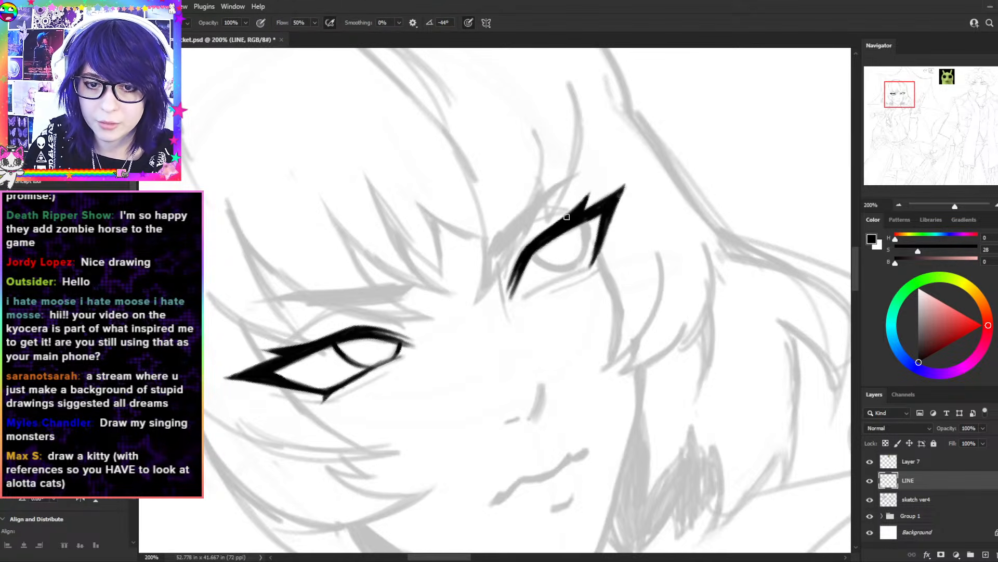
pyautogui.press('r')
pyautogui.moveTo(673, 185); pyautogui.dragTo(458, 78)
pyautogui.press('b')
pyautogui.moveTo(497, 190); pyautogui.dragTo(504, 262)
pyautogui.moveTo(502, 205); pyautogui.dragTo(504, 273)
pyautogui.hotkey('ctrl', 'z')
pyautogui.moveTo(495, 192); pyautogui.dragTo(505, 237)
# - Add a small pointed lash at the right-hand eye's lower outer corner and trim its edge with the eraser
pyautogui.press('r')
pyautogui.moveTo(442, 229); pyautogui.dragTo(557, 229)
pyautogui.press('b')
pyautogui.press('r')
pyautogui.moveTo(705, 192); pyautogui.dragTo(688, 333)
pyautogui.press('b')
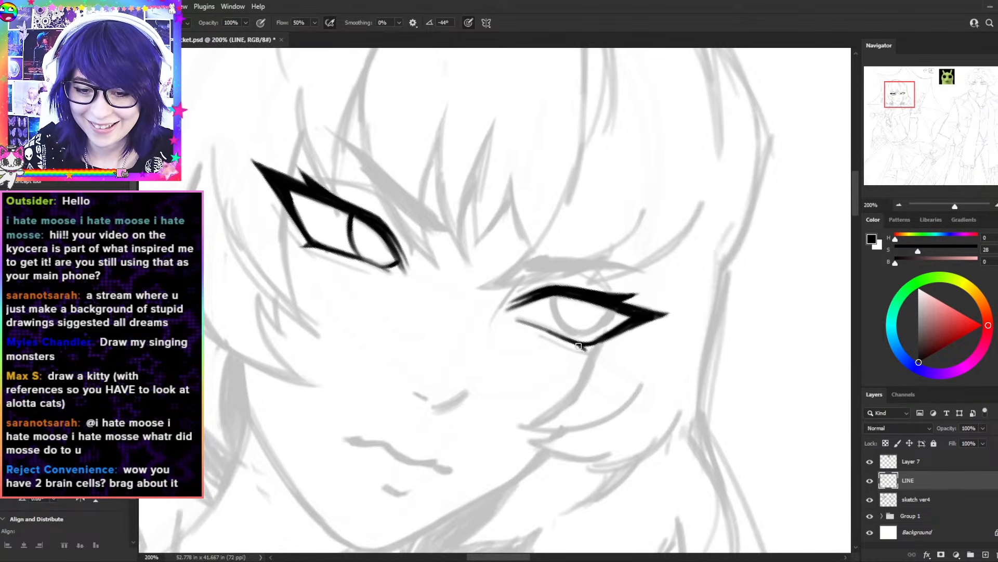
pyautogui.moveTo(577, 344); pyautogui.dragTo(593, 356)
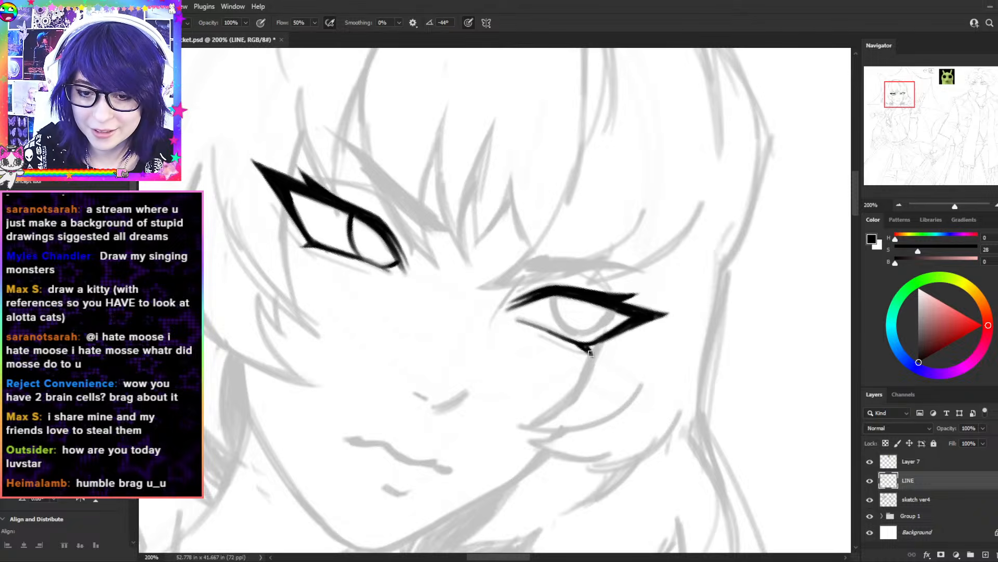
pyautogui.press('e')
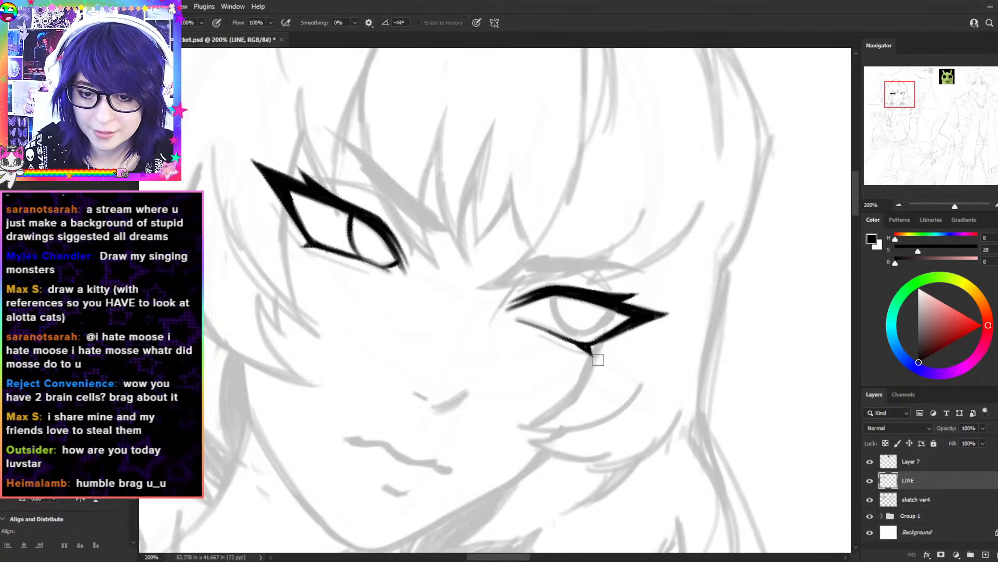
pyautogui.moveTo(573, 352); pyautogui.dragTo(588, 362)
# - Reinforce the right-hand eye's lower lid line from its inner end down to the outer corner lash
pyautogui.press('r')
pyautogui.moveTo(716, 237)
pyautogui.mouseDown()
pyautogui.moveTo(725, 305)
pyautogui.moveTo(700, 380)
pyautogui.mouseUp()
pyautogui.press('b')
pyautogui.moveTo(503, 334); pyautogui.dragTo(536, 393)
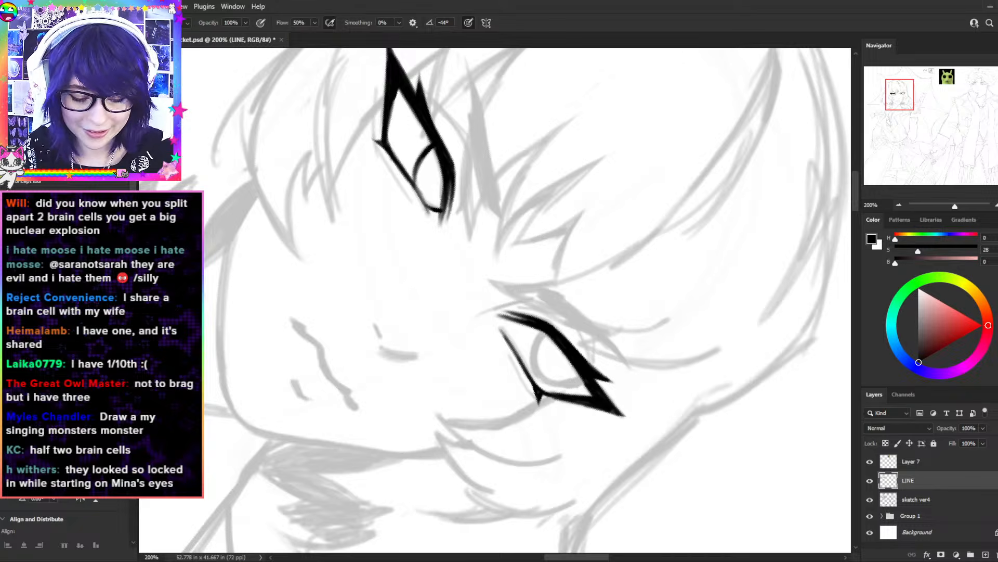
# - Ink the U-shaped iris outline in the right-hand eye, hanging from the upper lash line
pyautogui.press('r')
pyautogui.press('Escape')
pyautogui.press('b')
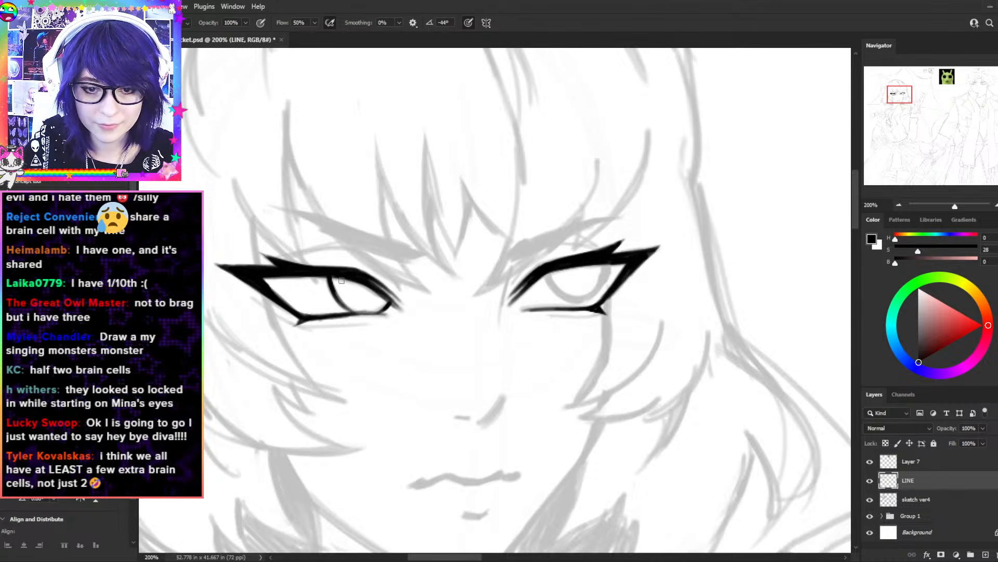
pyautogui.moveTo(549, 270)
pyautogui.mouseDown()
pyautogui.moveTo(550, 289)
pyautogui.moveTo(588, 300)
pyautogui.moveTo(609, 264)
pyautogui.moveTo(594, 295)
pyautogui.moveTo(579, 296)
pyautogui.mouseUp()
pyautogui.hotkey('ctrl', 'z')
pyautogui.moveTo(610, 265); pyautogui.dragTo(600, 290)
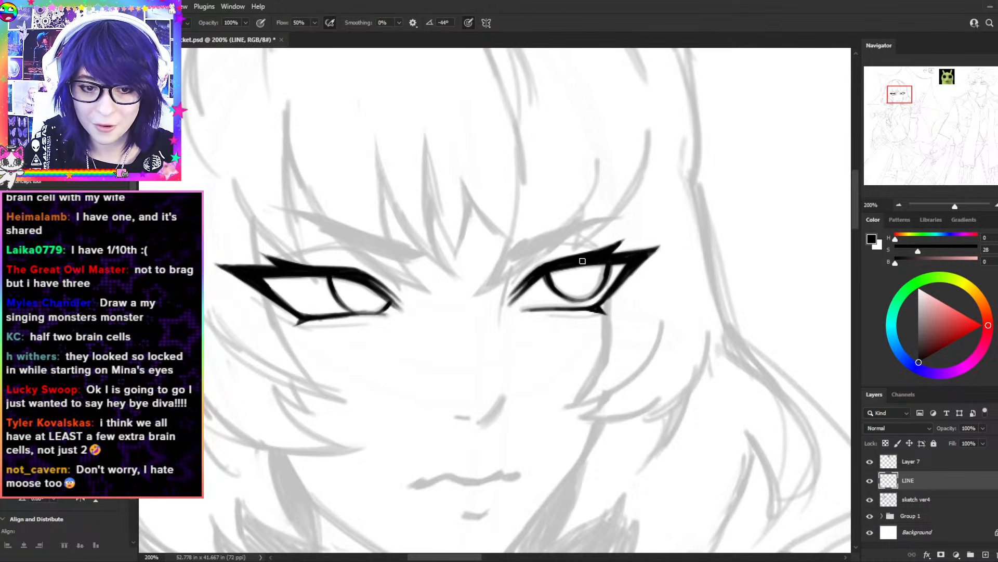
# - Ink a thin eyelid crease above the right-hand eye, curving from the inner corner over the upper lash line
pyautogui.hotkey('ctrl', '-')
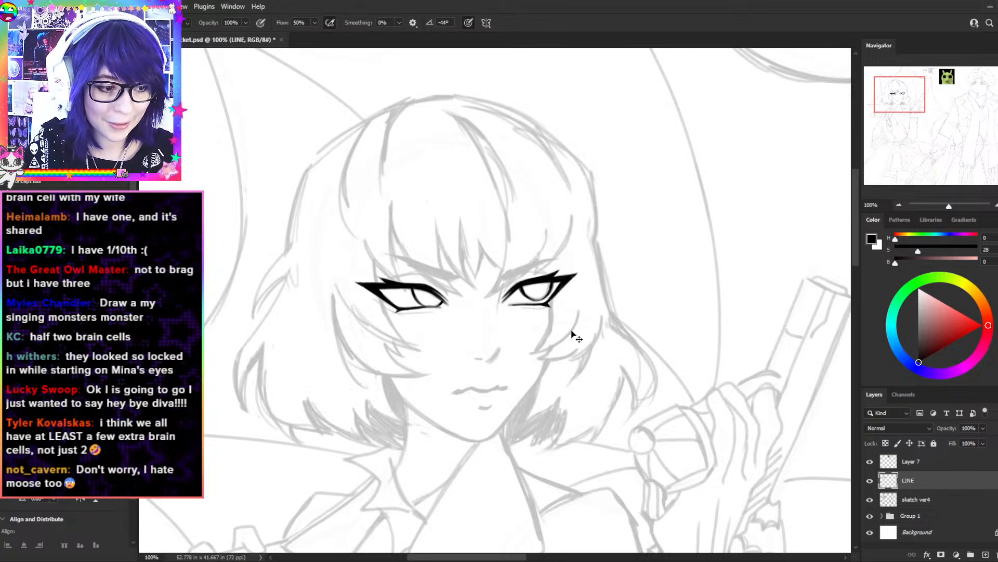
pyautogui.moveTo(526, 423); pyautogui.dragTo(598, 331)
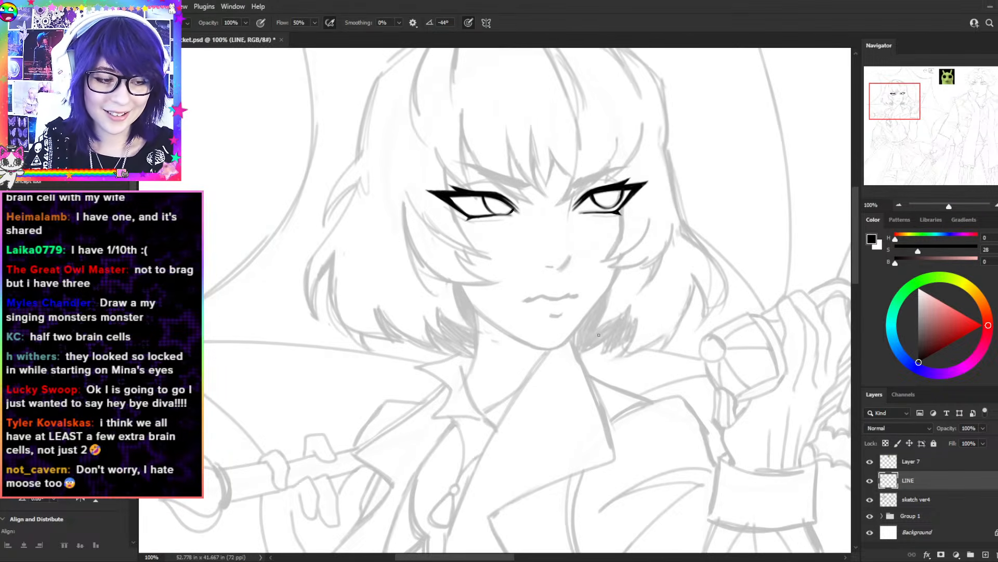
pyautogui.moveTo(664, 245); pyautogui.dragTo(627, 333)
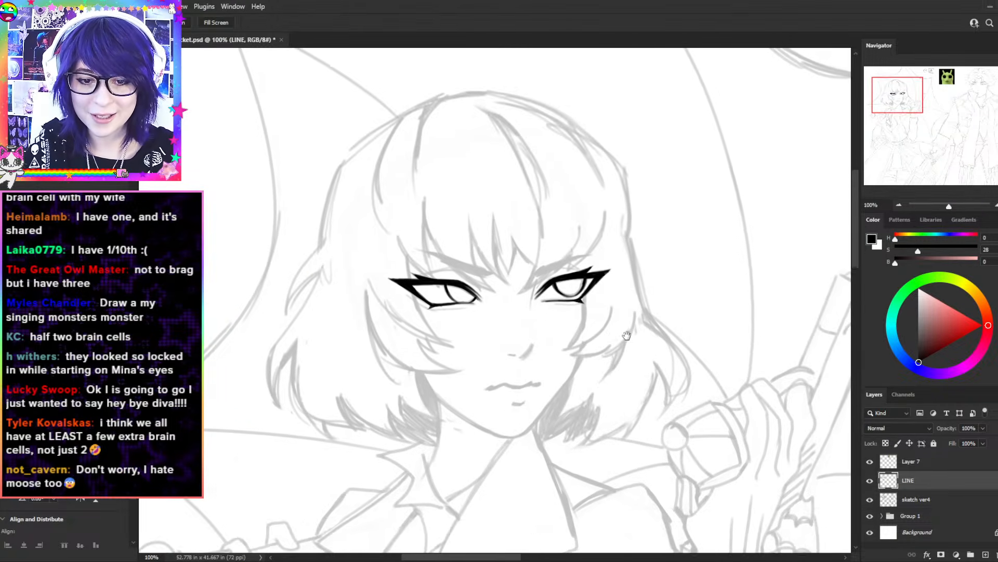
pyautogui.hotkey('ctrl', '+')
pyautogui.press('r')
pyautogui.moveTo(758, 188); pyautogui.dragTo(715, 118)
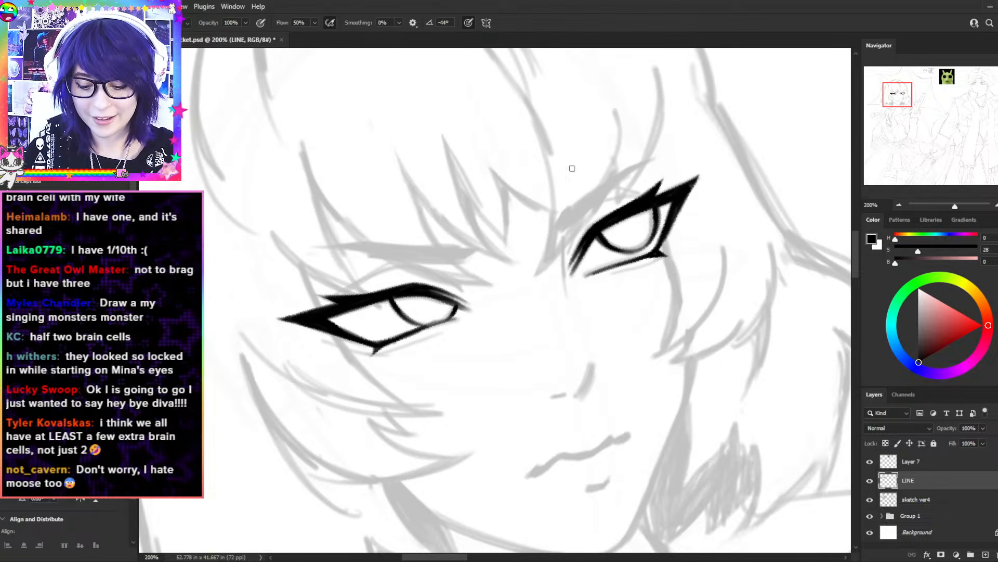
pyautogui.moveTo(569, 248)
pyautogui.mouseDown()
pyautogui.moveTo(578, 210)
pyautogui.moveTo(578, 221)
pyautogui.moveTo(642, 187)
pyautogui.mouseUp()
pyautogui.moveTo(588, 206); pyautogui.dragTo(635, 188)
pyautogui.moveTo(572, 225); pyautogui.dragTo(586, 209)
pyautogui.moveTo(574, 223); pyautogui.dragTo(589, 206)
pyautogui.moveTo(572, 228)
pyautogui.mouseDown()
pyautogui.moveTo(589, 206)
pyautogui.moveTo(665, 180)
pyautogui.moveTo(656, 186)
pyautogui.mouseUp()
pyautogui.hotkey('ctrl', 'z')
pyautogui.hotkey('ctrl', 'z')
pyautogui.hotkey('ctrl', 'z')
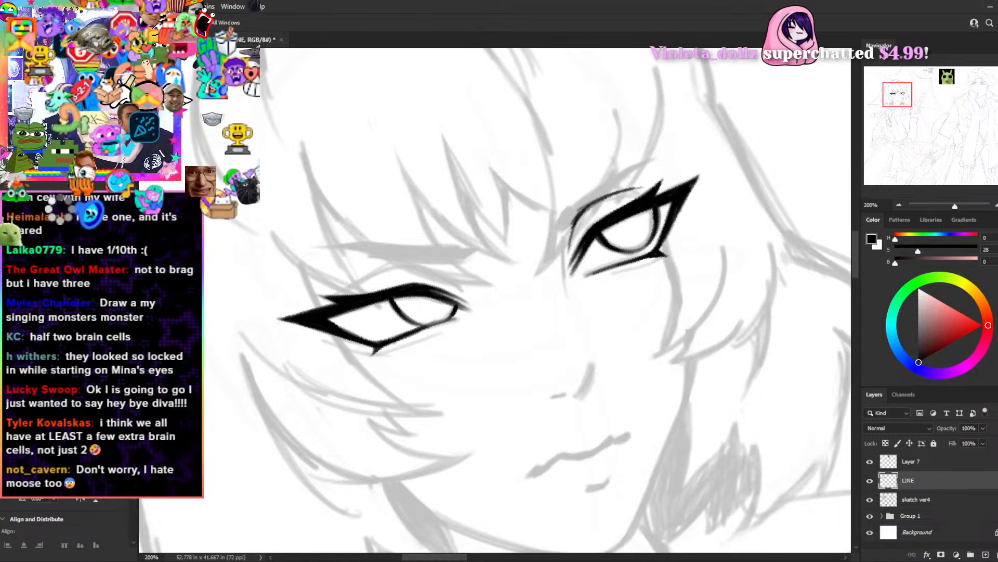
# - Doodle a small round brain cell with a face and wavy tendrils beside the "I ♥ BRAZIL" flag
pyautogui.press('Escape')
pyautogui.moveTo(514, 294); pyautogui.dragTo(376, 327)
pyautogui.moveTo(629, 225); pyautogui.dragTo(265, 375)
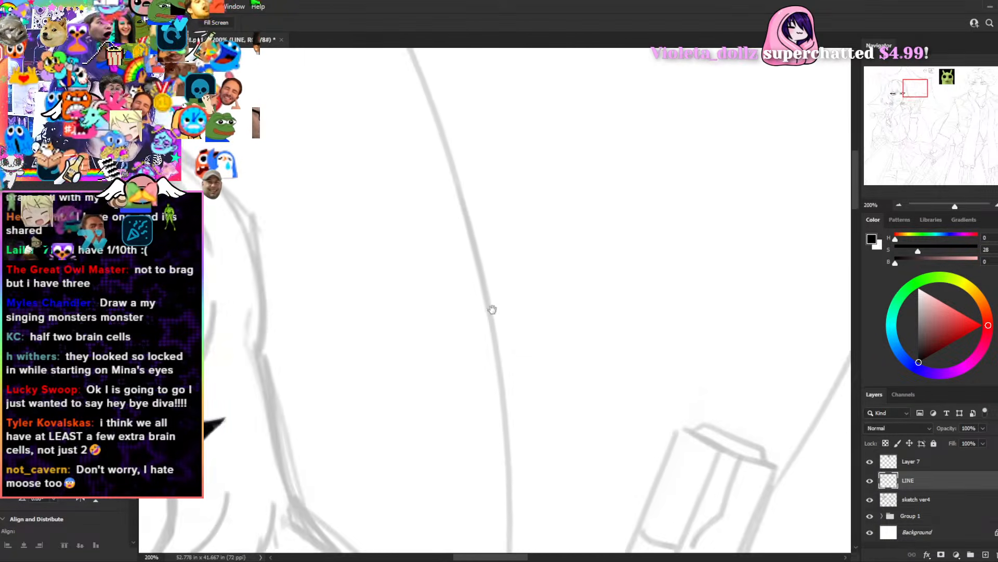
pyautogui.moveTo(720, 258); pyautogui.dragTo(247, 534)
pyautogui.moveTo(565, 209)
pyautogui.mouseDown()
pyautogui.moveTo(581, 230)
pyautogui.moveTo(511, 478)
pyautogui.mouseUp()
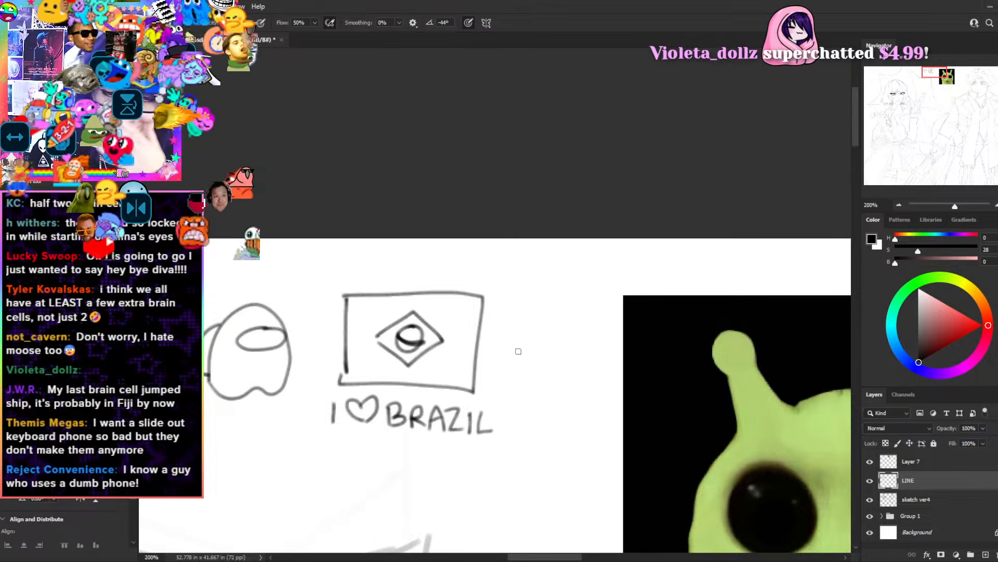
pyautogui.moveTo(514, 333)
pyautogui.mouseDown()
pyautogui.moveTo(500, 348)
pyautogui.moveTo(516, 332)
pyautogui.moveTo(516, 312)
pyautogui.moveTo(544, 324)
pyautogui.moveTo(553, 344)
pyautogui.moveTo(539, 367)
pyautogui.moveTo(514, 385)
pyautogui.moveTo(487, 354)
pyautogui.mouseUp()
pyautogui.hotkey('ctrl', 'z')
pyautogui.moveTo(504, 338)
pyautogui.mouseDown()
pyautogui.moveTo(494, 331)
pyautogui.moveTo(507, 353)
pyautogui.moveTo(571, 370)
pyautogui.moveTo(568, 349)
pyautogui.moveTo(543, 347)
pyautogui.mouseUp()
pyautogui.hotkey('ctrl', 'z')
# - Doodle wavy tendrils around a second brain cell touching the first, and add zigzag sparks above and beside the pair
pyautogui.moveTo(543, 345); pyautogui.dragTo(543, 324)
pyautogui.moveTo(551, 344); pyautogui.dragTo(570, 332)
pyautogui.moveTo(555, 354); pyautogui.dragTo(580, 357)
pyautogui.moveTo(549, 364); pyautogui.dragTo(561, 387)
pyautogui.moveTo(541, 364)
pyautogui.mouseDown()
pyautogui.moveTo(530, 390)
pyautogui.moveTo(532, 360)
pyautogui.moveTo(550, 363)
pyautogui.mouseUp()
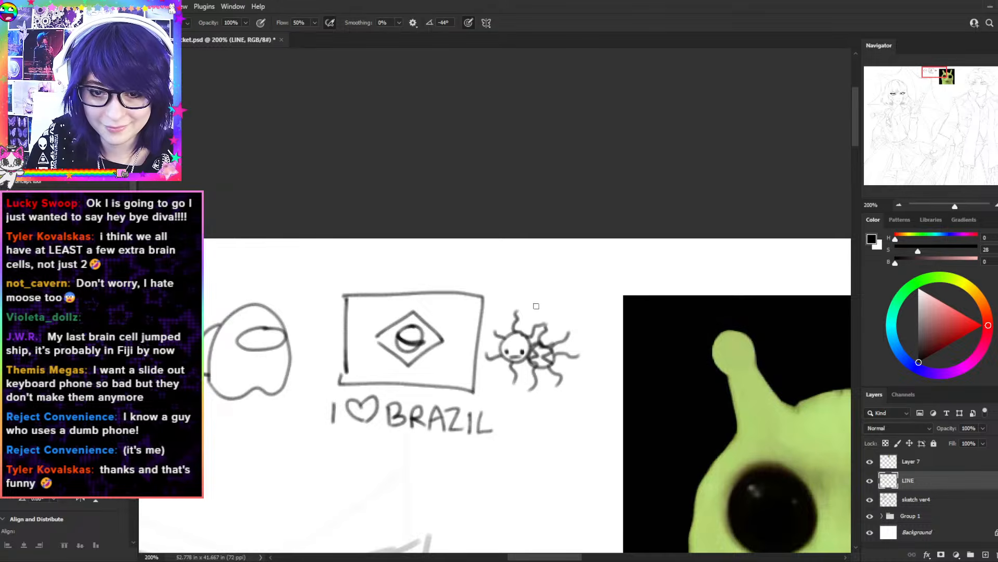
pyautogui.moveTo(535, 308)
pyautogui.mouseDown()
pyautogui.moveTo(556, 277)
pyautogui.moveTo(536, 309)
pyautogui.mouseUp()
pyautogui.moveTo(582, 344); pyautogui.dragTo(614, 322)
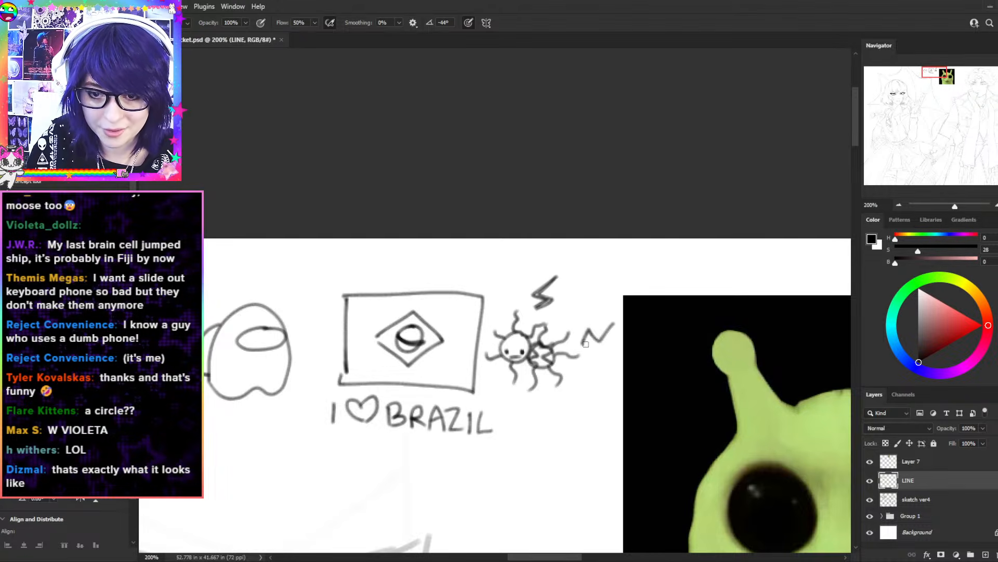
# - Return to the woman's face and examine both inked eyes at different canvas angles
pyautogui.moveTo(542, 399)
pyautogui.mouseDown()
pyautogui.moveTo(534, 416)
pyautogui.moveTo(548, 437)
pyautogui.moveTo(557, 422)
pyautogui.moveTo(549, 441)
pyautogui.moveTo(703, 284)
pyautogui.mouseUp()
pyautogui.press('space')
pyautogui.moveTo(333, 398); pyautogui.dragTo(920, 236)
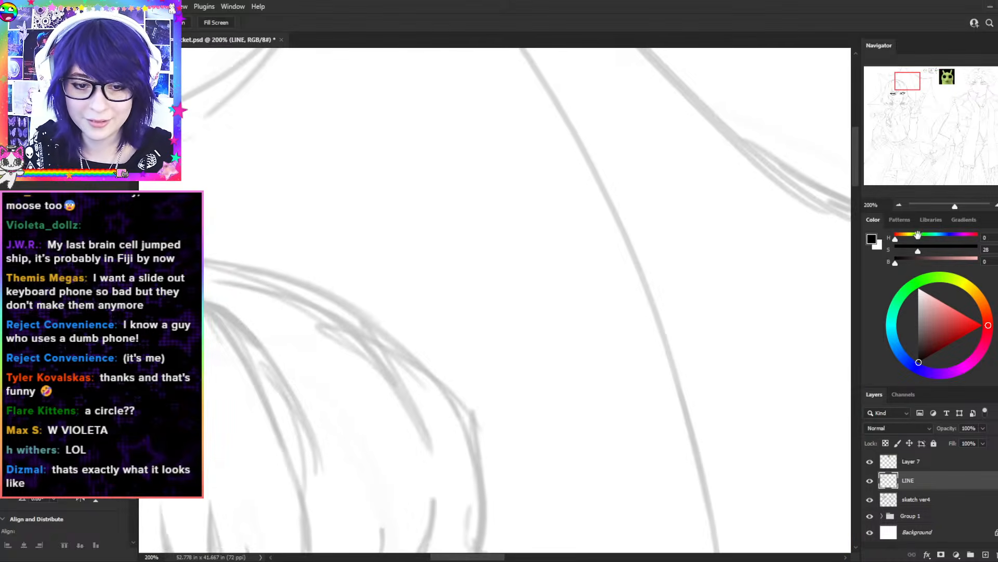
pyautogui.moveTo(403, 414)
pyautogui.mouseDown()
pyautogui.moveTo(711, 118)
pyautogui.moveTo(696, 120)
pyautogui.mouseUp()
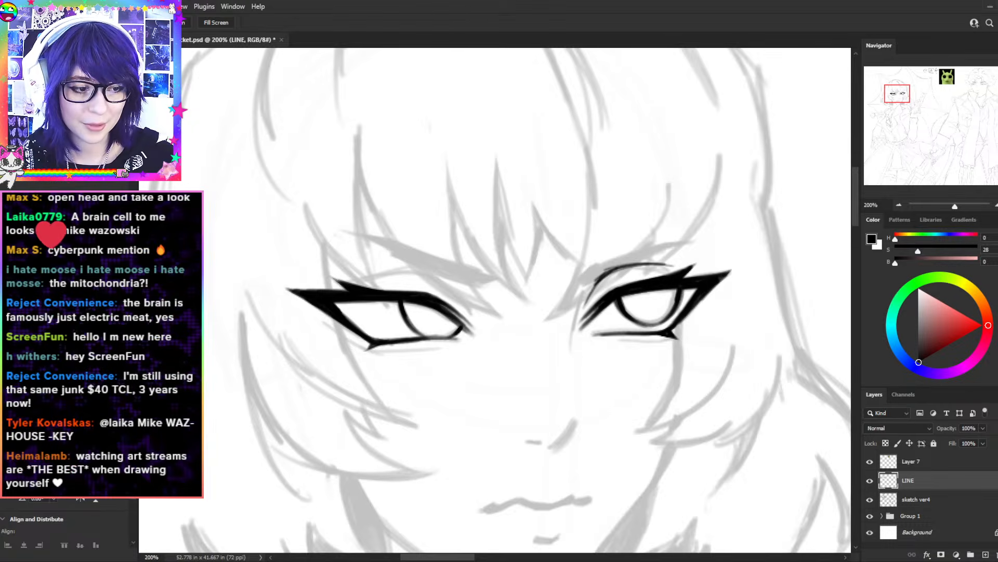
pyautogui.press('b')
pyautogui.press('r')
pyautogui.moveTo(759, 336); pyautogui.dragTo(754, 250)
pyautogui.press('e')
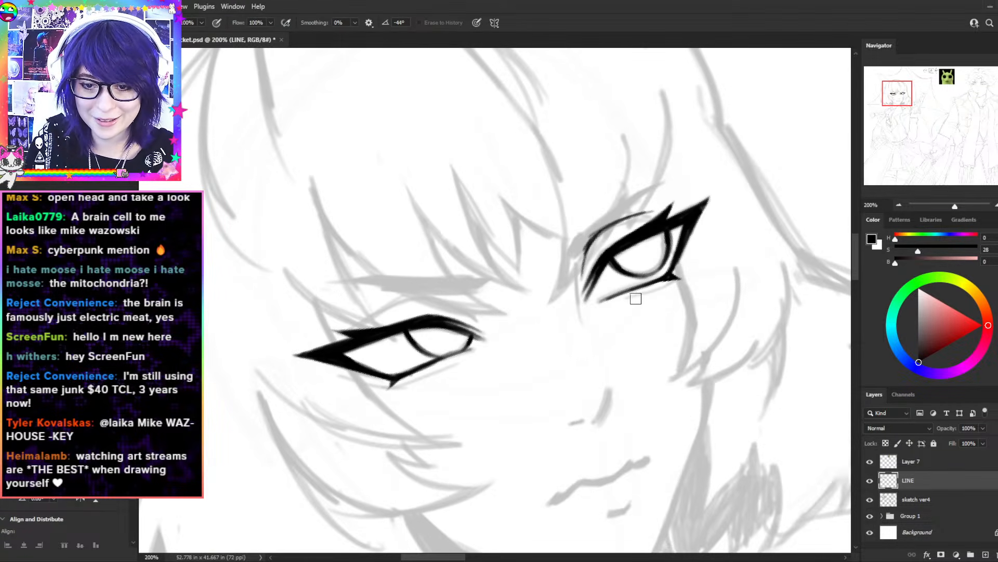
pyautogui.press('r')
pyautogui.press('Escape')
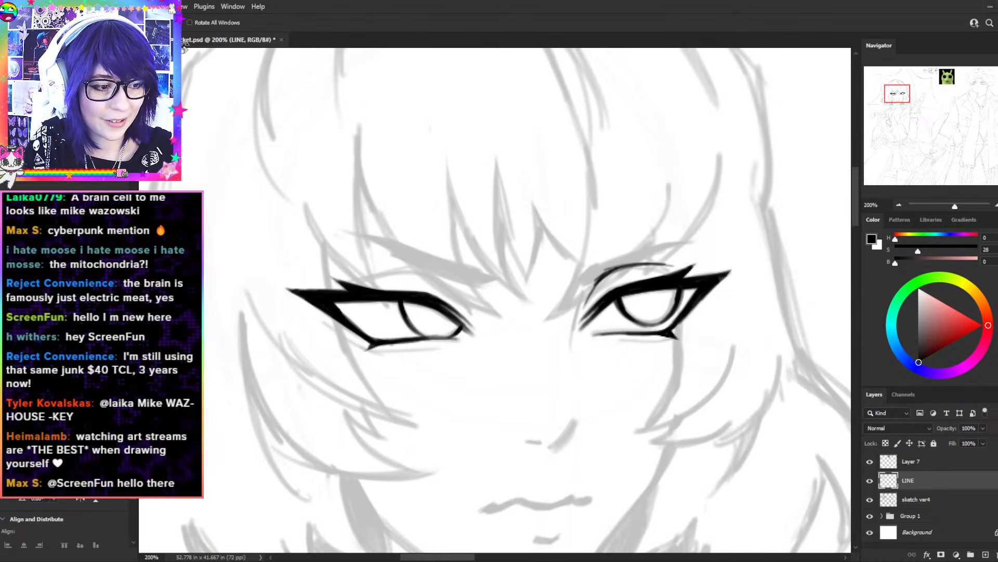
pyautogui.press('b')
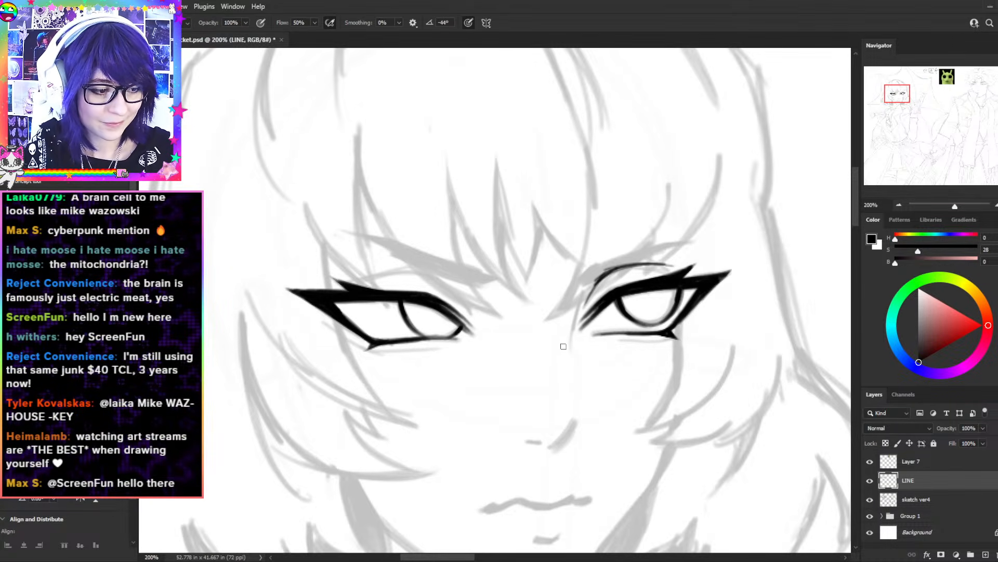
# - Ink a thin eyelid crease above the left-hand eye, curving from the upper lash down past the inner corner
pyautogui.press('r')
pyautogui.moveTo(421, 272); pyautogui.dragTo(392, 118)
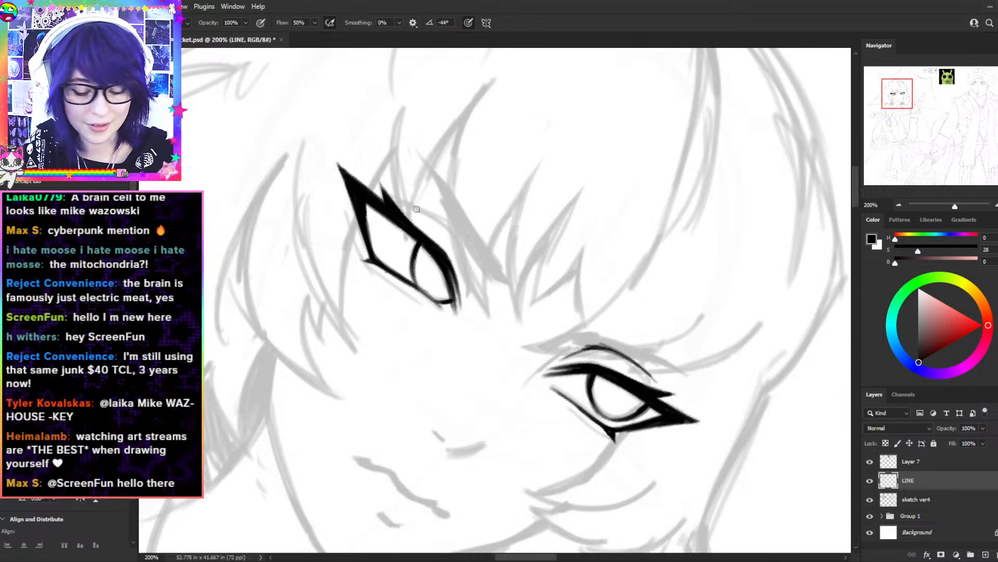
pyautogui.moveTo(457, 235); pyautogui.dragTo(468, 299)
pyautogui.moveTo(458, 233)
pyautogui.mouseDown()
pyautogui.moveTo(382, 188)
pyautogui.moveTo(460, 238)
pyautogui.moveTo(373, 197)
pyautogui.moveTo(458, 237)
pyautogui.moveTo(434, 214)
pyautogui.moveTo(468, 261)
pyautogui.mouseUp()
pyautogui.hotkey('ctrl', 'z')
pyautogui.hotkey('ctrl', 'z')
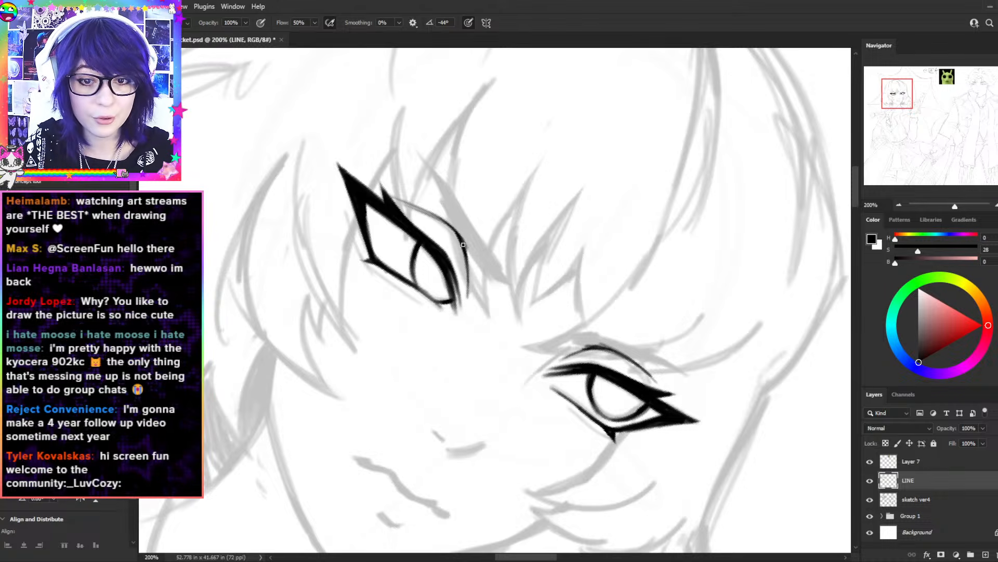
# - Ink and fill the left-hand eyebrow, thick at the inner end and tapering to an outer point, then trim its lower edge
pyautogui.moveTo(417, 151); pyautogui.dragTo(460, 229)
pyautogui.moveTo(428, 171); pyautogui.dragTo(476, 254)
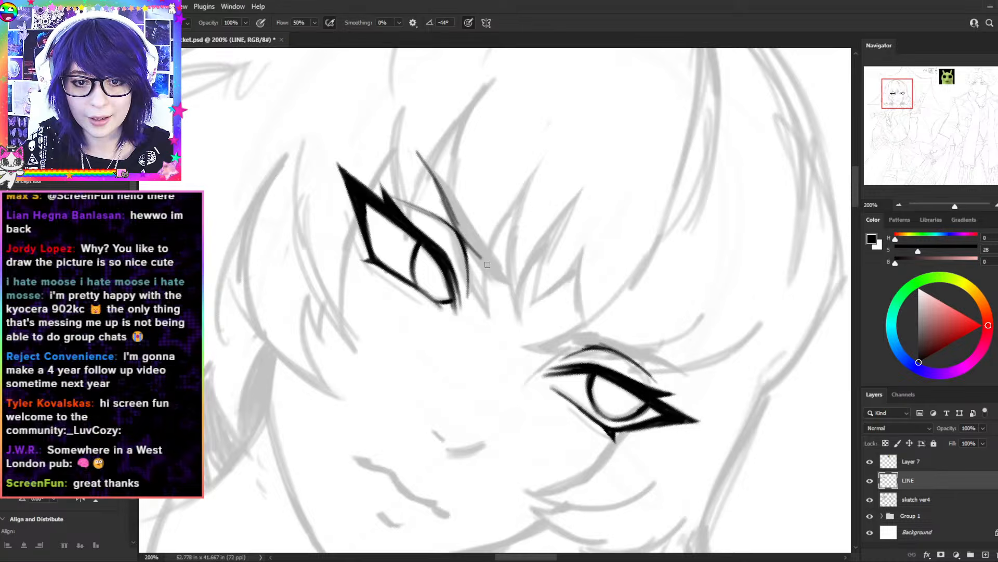
pyautogui.moveTo(445, 203); pyautogui.dragTo(507, 283)
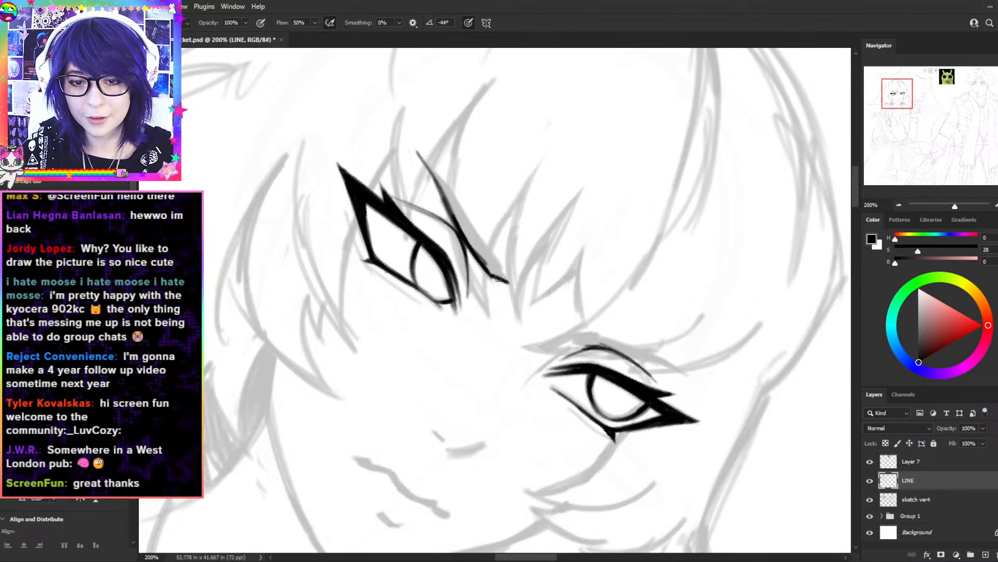
pyautogui.moveTo(418, 154); pyautogui.dragTo(472, 238)
pyautogui.moveTo(452, 193); pyautogui.dragTo(503, 277)
pyautogui.moveTo(470, 229)
pyautogui.mouseDown()
pyautogui.moveTo(509, 282)
pyautogui.moveTo(492, 274)
pyautogui.mouseUp()
pyautogui.moveTo(456, 213)
pyautogui.mouseDown()
pyautogui.moveTo(490, 267)
pyautogui.moveTo(481, 260)
pyautogui.mouseUp()
pyautogui.moveTo(434, 178); pyautogui.dragTo(482, 255)
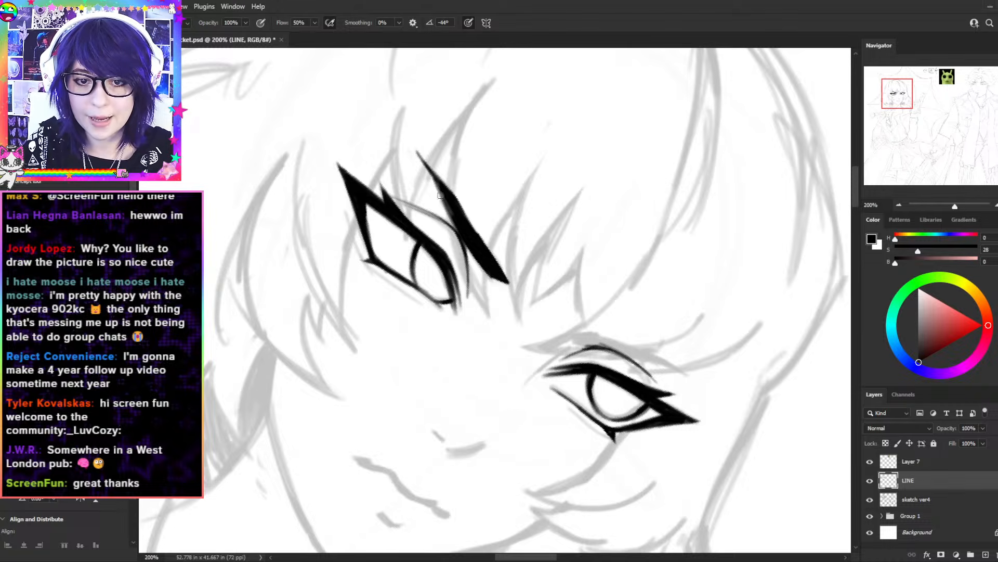
pyautogui.press('e')
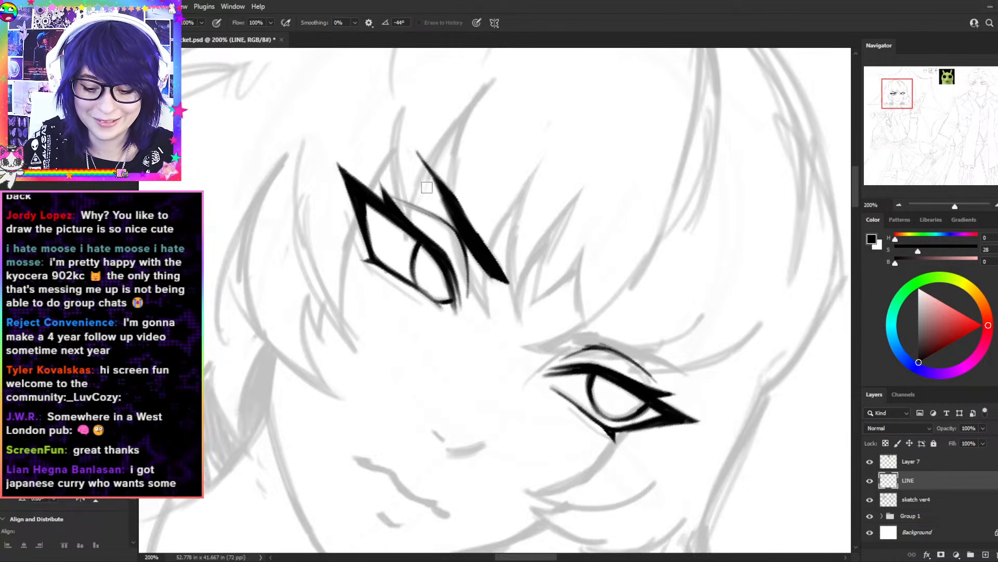
pyautogui.moveTo(431, 186); pyautogui.dragTo(444, 208)
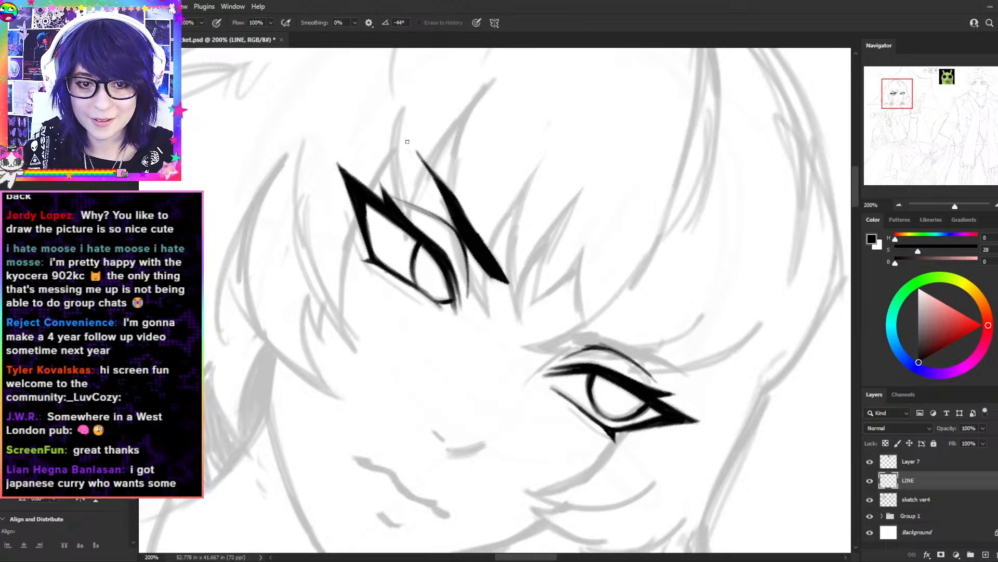
# - Ink and fill the right-hand eyebrow over the sketch, from a thick inner end to a thin outer tip
pyautogui.press('b')
pyautogui.moveTo(631, 170)
pyautogui.mouseDown()
pyautogui.moveTo(653, 123)
pyautogui.moveTo(578, 194)
pyautogui.mouseUp()
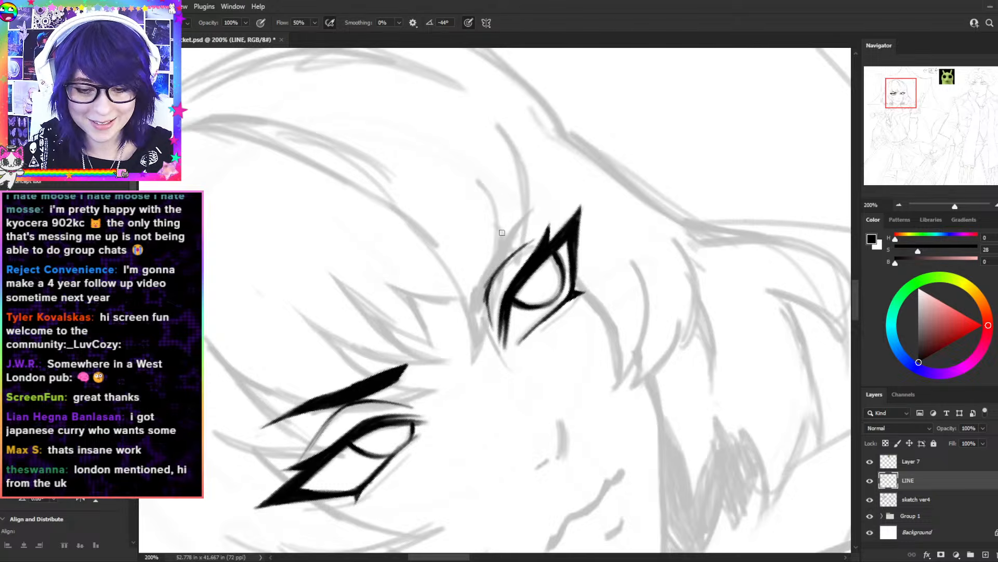
pyautogui.moveTo(475, 285)
pyautogui.mouseDown()
pyautogui.moveTo(473, 313)
pyautogui.moveTo(529, 211)
pyautogui.moveTo(473, 288)
pyautogui.moveTo(512, 232)
pyautogui.mouseUp()
pyautogui.moveTo(494, 268); pyautogui.dragTo(519, 227)
pyautogui.moveTo(474, 299); pyautogui.dragTo(534, 199)
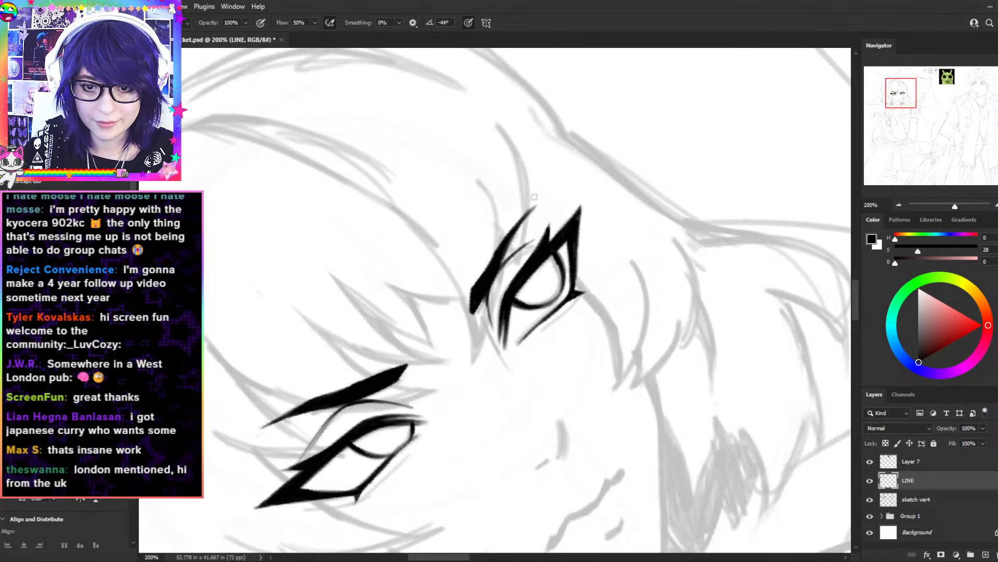
# - Refine the right-hand eyebrow's upper edge and thicken its outer half toward the tip
pyautogui.press('r')
pyautogui.moveTo(572, 138); pyautogui.dragTo(606, 272)
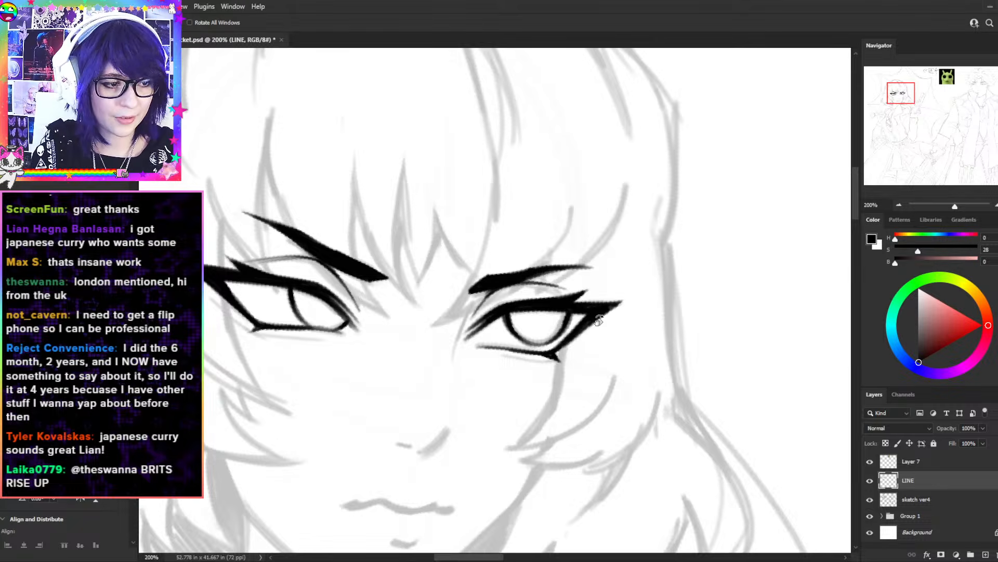
pyautogui.moveTo(281, 135); pyautogui.dragTo(199, 141)
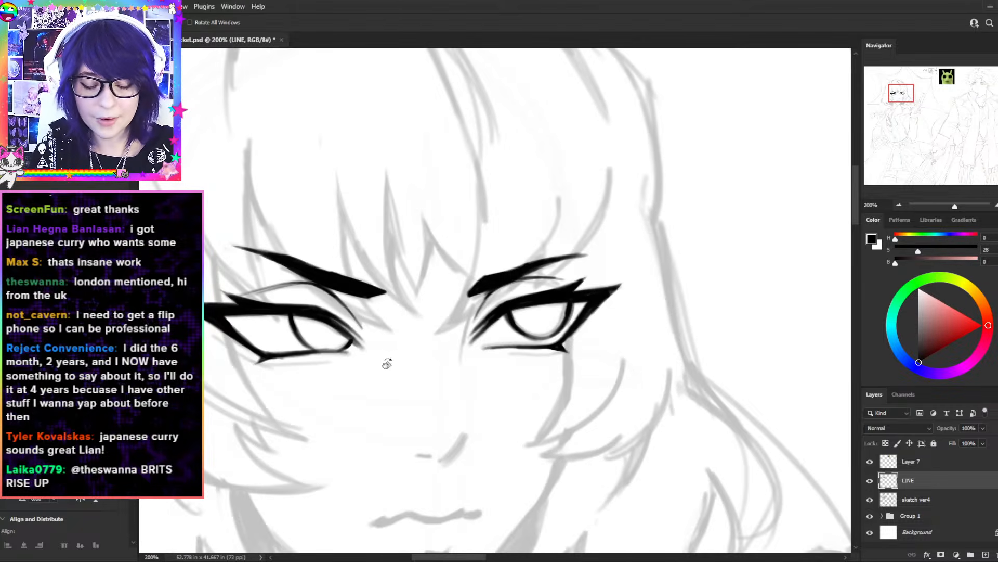
pyautogui.moveTo(481, 189); pyautogui.dragTo(492, 246)
pyautogui.press('e')
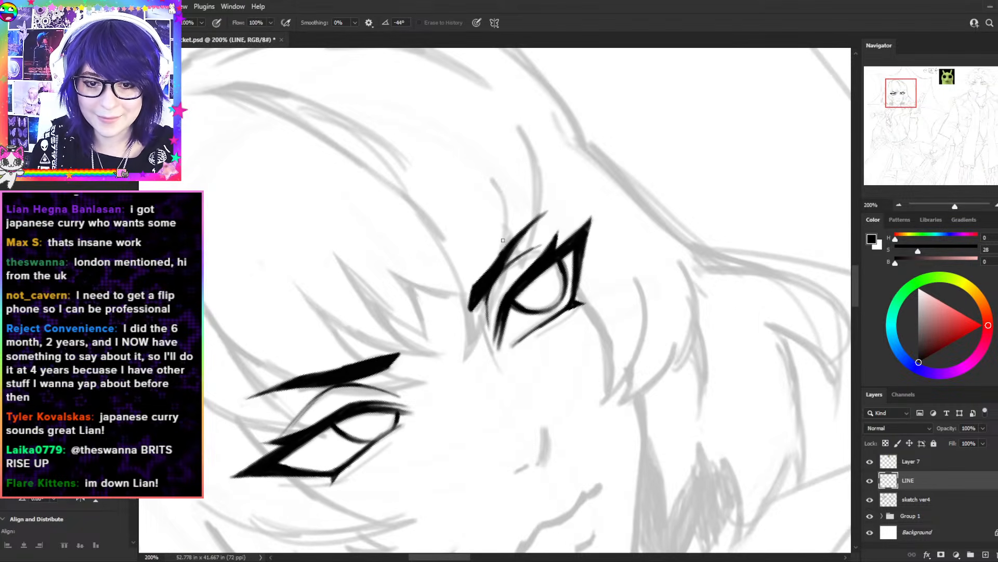
pyautogui.press('b')
pyautogui.moveTo(513, 240); pyautogui.dragTo(544, 209)
pyautogui.hotkey('ctrl', 'z')
pyautogui.press('e')
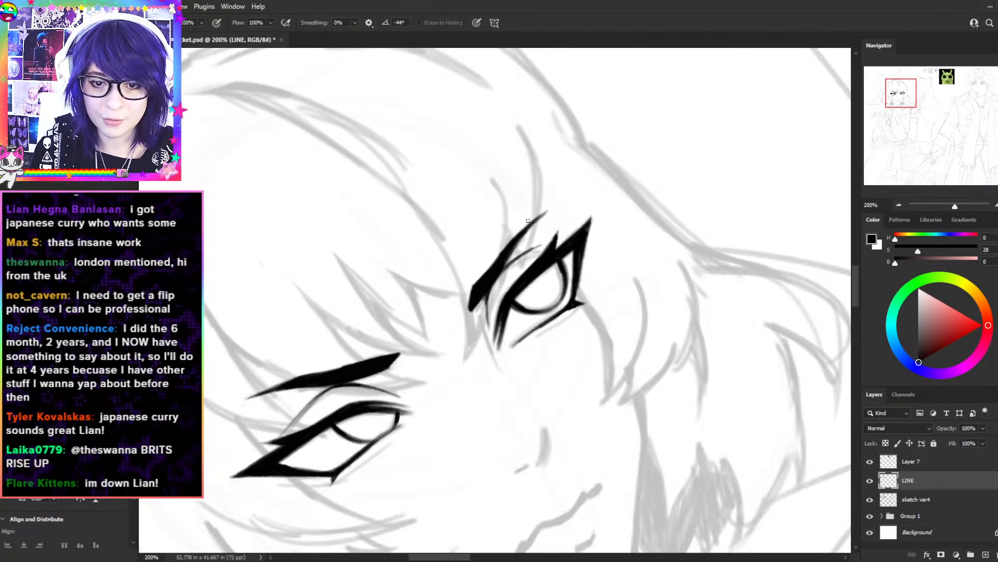
pyautogui.press('b')
pyautogui.moveTo(511, 243); pyautogui.dragTo(548, 208)
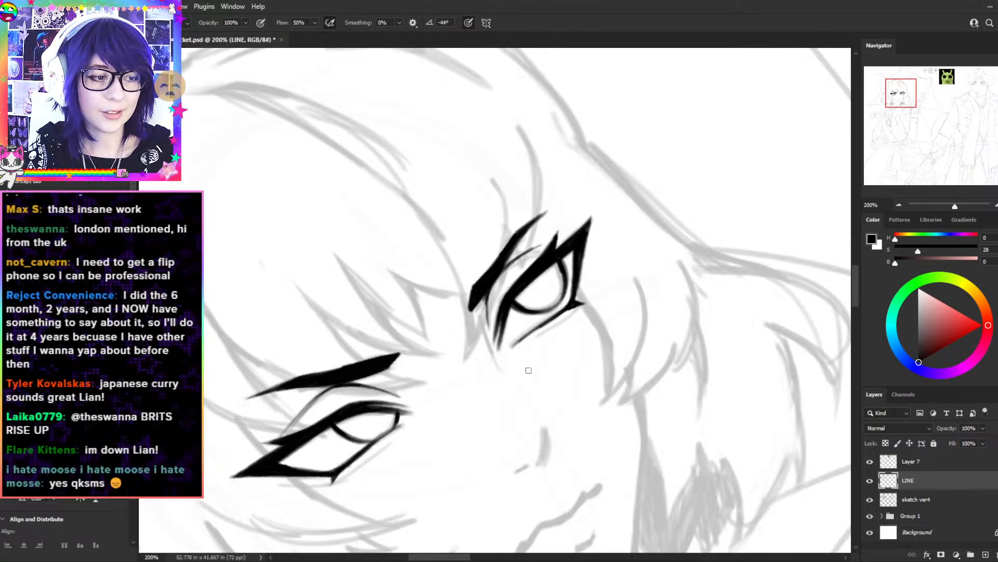
# - Reset the canvas rotation and ink the nose over the sketch, with a thick short nostril curve and a small dash beside it
pyautogui.press('r')
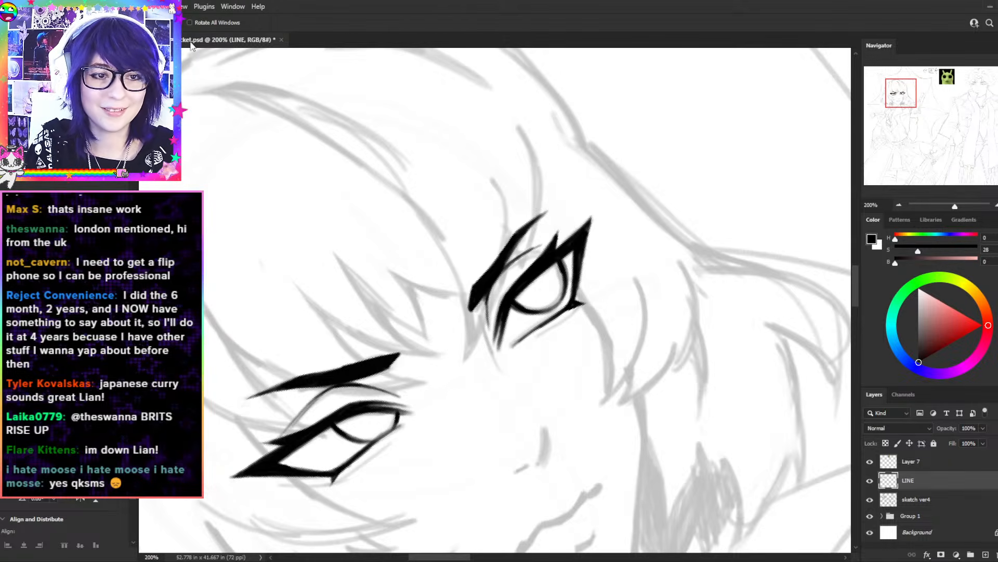
pyautogui.click(157, 23)
pyautogui.press('space')
pyautogui.moveTo(483, 257); pyautogui.dragTo(638, 230)
pyautogui.press('r')
pyautogui.moveTo(740, 196)
pyautogui.mouseDown()
pyautogui.moveTo(758, 342)
pyautogui.moveTo(737, 364)
pyautogui.mouseUp()
pyautogui.press('r')
pyautogui.moveTo(669, 209); pyautogui.dragTo(595, 141)
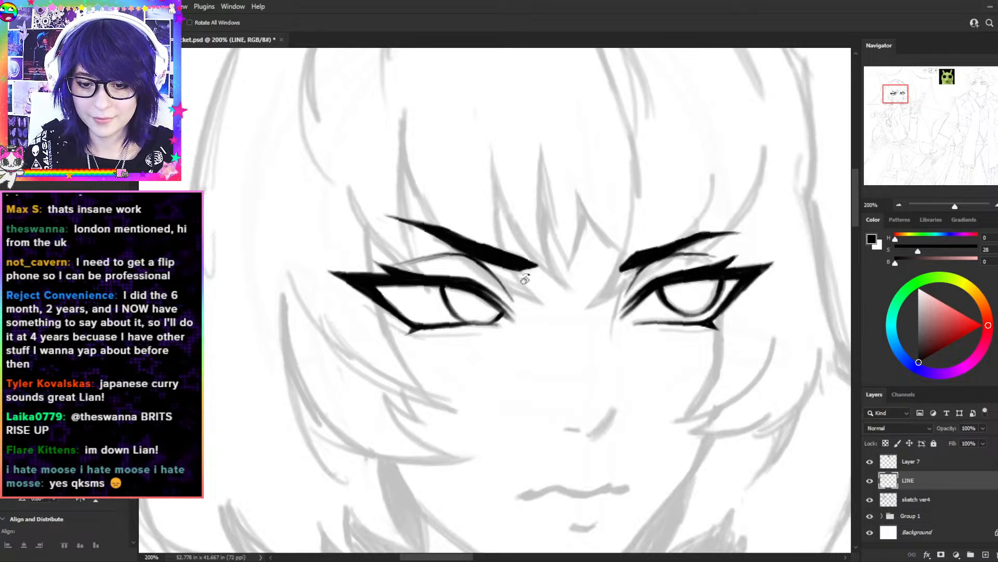
pyautogui.press('b')
pyautogui.moveTo(616, 414)
pyautogui.mouseDown()
pyautogui.moveTo(583, 438)
pyautogui.moveTo(616, 412)
pyautogui.moveTo(562, 430)
pyautogui.mouseUp()
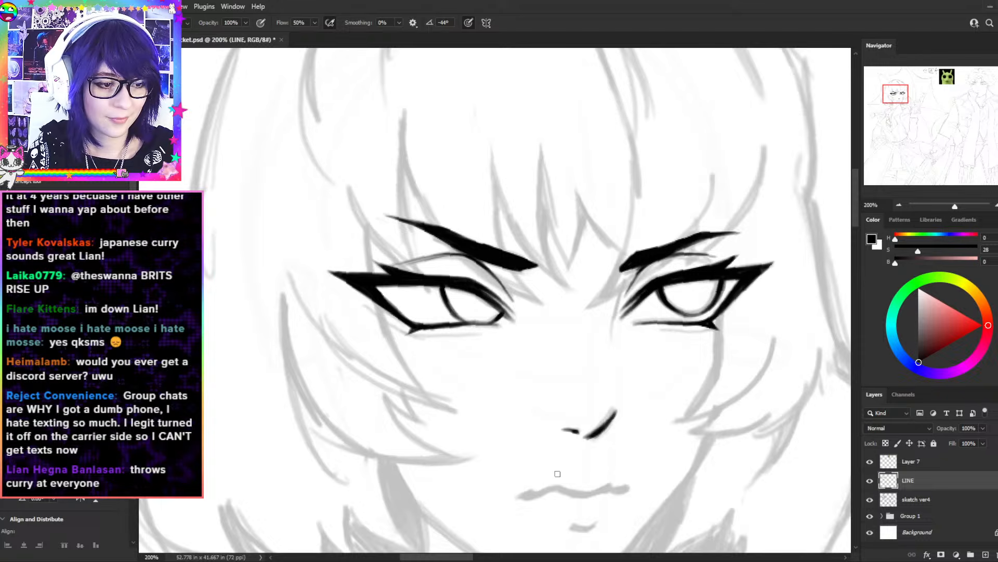
# - Ink the wavy mouth line over the sketch, with thickened accents at both corners
pyautogui.press('space')
pyautogui.moveTo(542, 374); pyautogui.dragTo(530, 289)
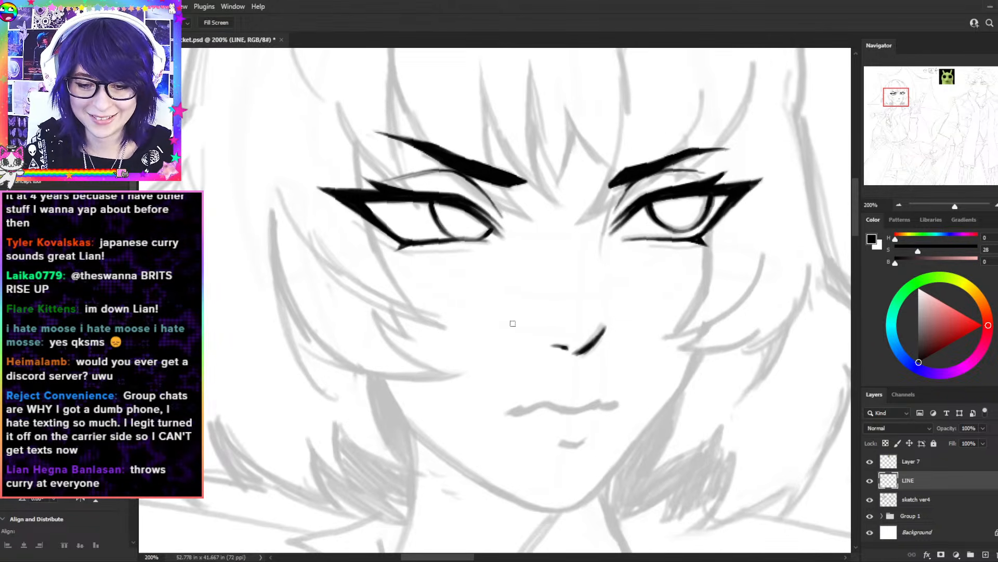
pyautogui.moveTo(511, 413)
pyautogui.mouseDown()
pyautogui.moveTo(613, 403)
pyautogui.moveTo(550, 405)
pyautogui.moveTo(574, 411)
pyautogui.mouseUp()
pyautogui.hotkey('ctrl', 'z')
pyautogui.hotkey('ctrl', 'z')
pyautogui.hotkey('ctrl', 'z')
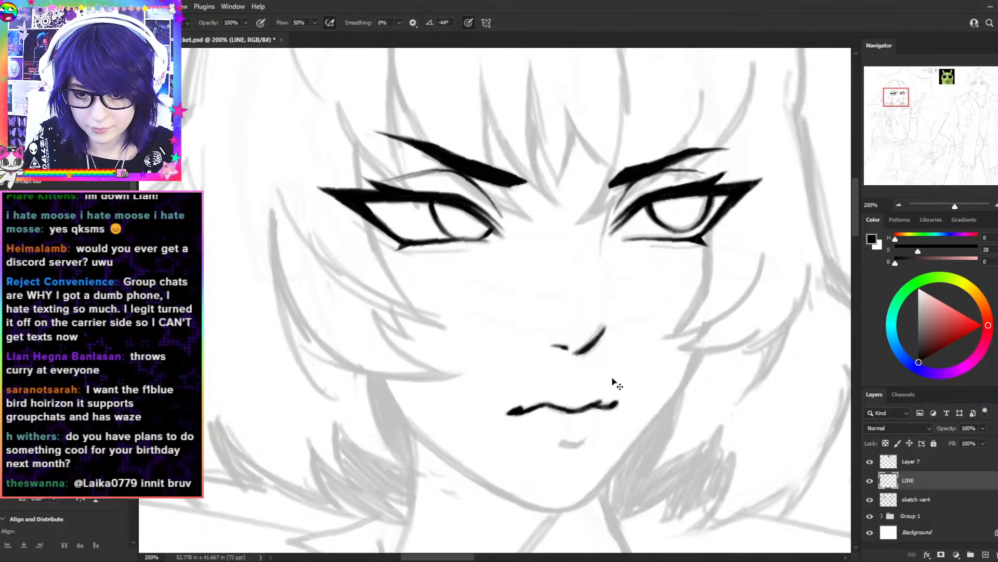
# - Compare the whole face with the LINE layer hidden and shown
pyautogui.hotkey('ctrl', '-')
pyautogui.hotkey('ctrl', '-')
pyautogui.hotkey('ctrl', '-')
pyautogui.hotkey('ctrl', '+')
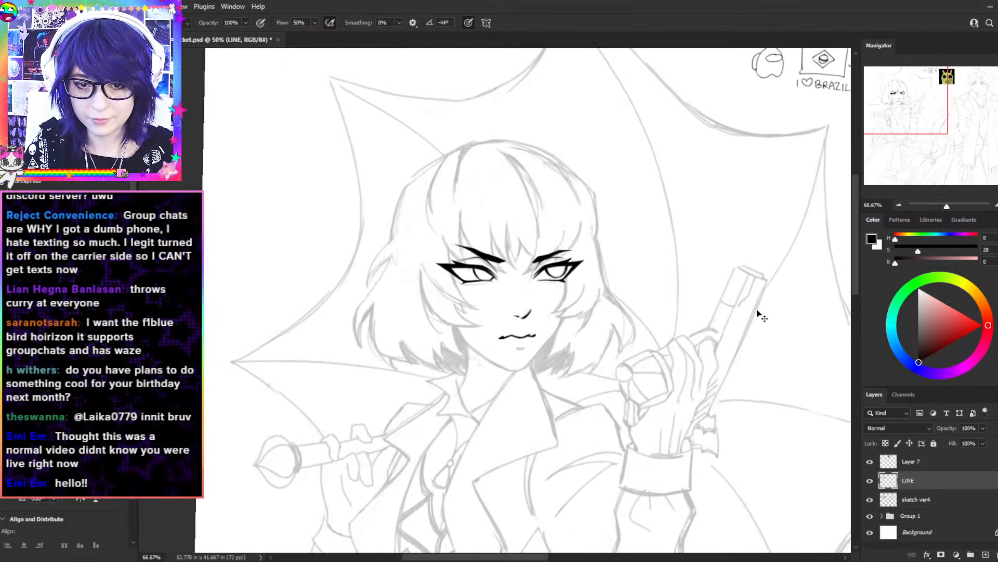
pyautogui.press('r')
pyautogui.hotkey('ctrl', '-')
pyautogui.hotkey('ctrl', '-')
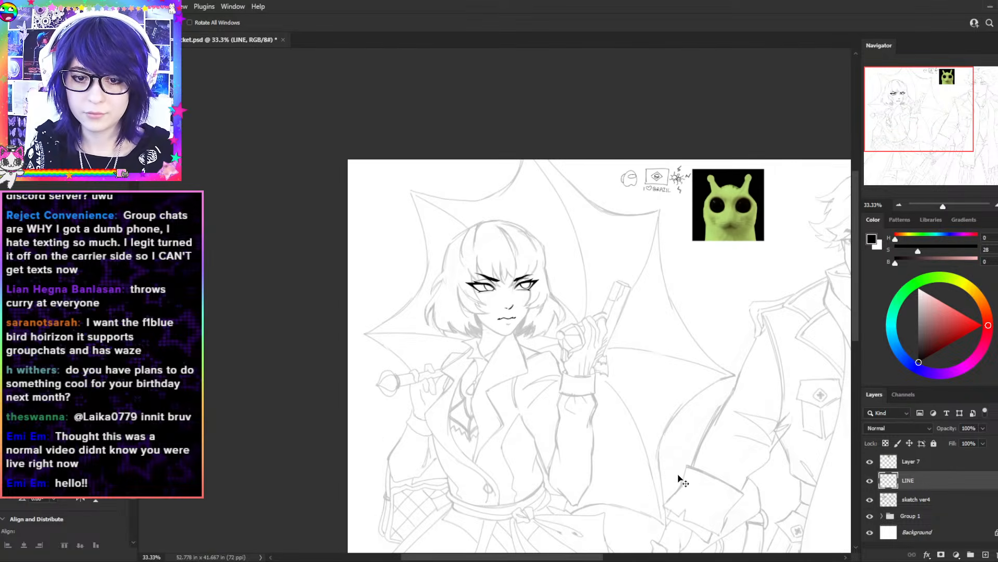
pyautogui.click(870, 481)
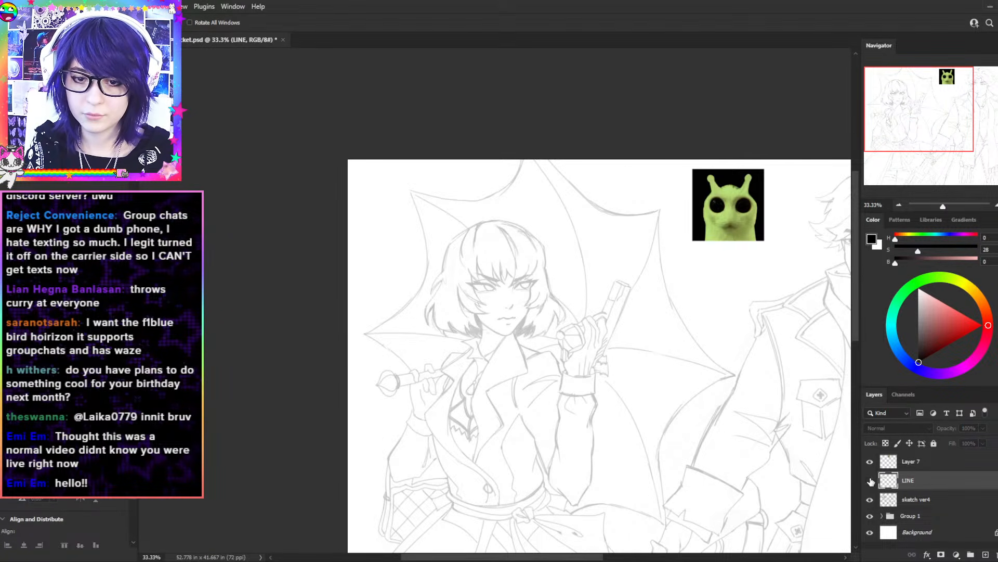
pyautogui.click(870, 481)
pyautogui.click(870, 480)
pyautogui.click(870, 481)
# - Ink thin crease lines just beneath the lower lashes of both eyes
pyautogui.hotkey('ctrl', '+')
pyautogui.hotkey('ctrl', '+')
pyautogui.hotkey('ctrl', '+')
pyautogui.hotkey('ctrl', '+')
pyautogui.press('b')
pyautogui.moveTo(476, 164)
pyautogui.mouseDown()
pyautogui.moveTo(505, 246)
pyautogui.moveTo(486, 206)
pyautogui.moveTo(523, 255)
pyautogui.mouseUp()
pyautogui.hotkey('ctrl', 'z')
pyautogui.moveTo(621, 388); pyautogui.dragTo(664, 443)
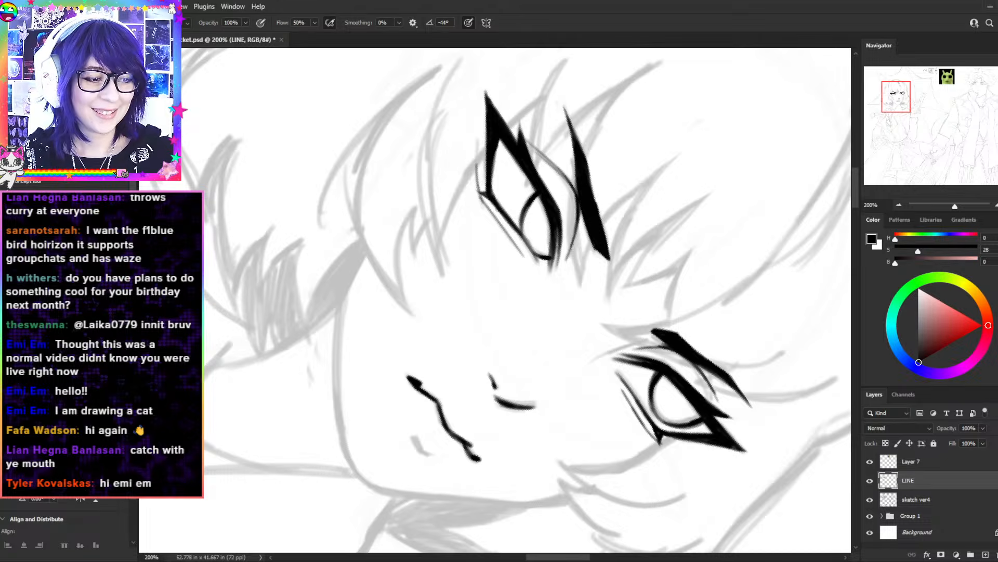
# - Ink the short curved lower-lip stroke beneath the mouth and thicken it over the sketch
pyautogui.press('r')
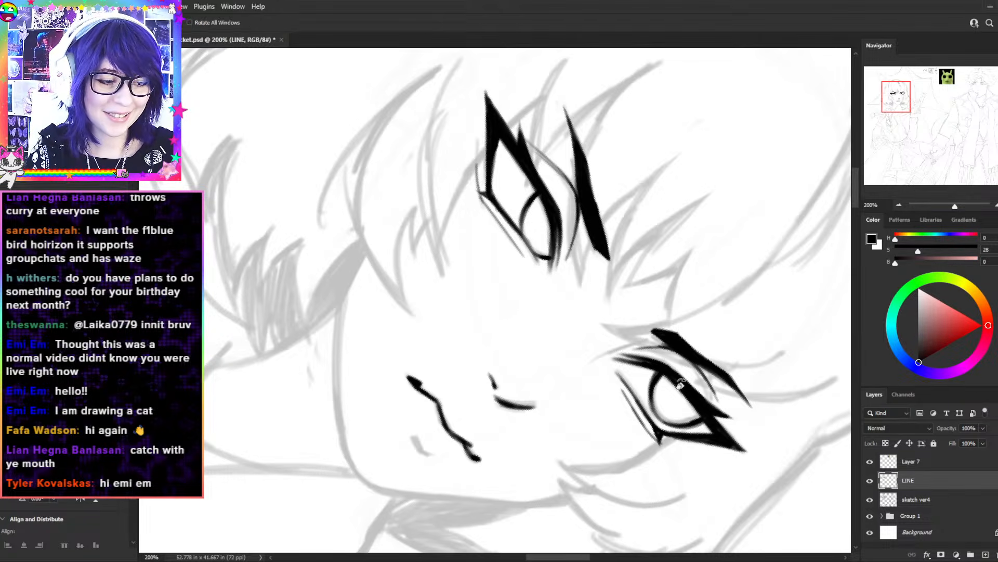
pyautogui.moveTo(697, 351); pyautogui.dragTo(694, 280)
pyautogui.moveTo(725, 422); pyautogui.dragTo(775, 310)
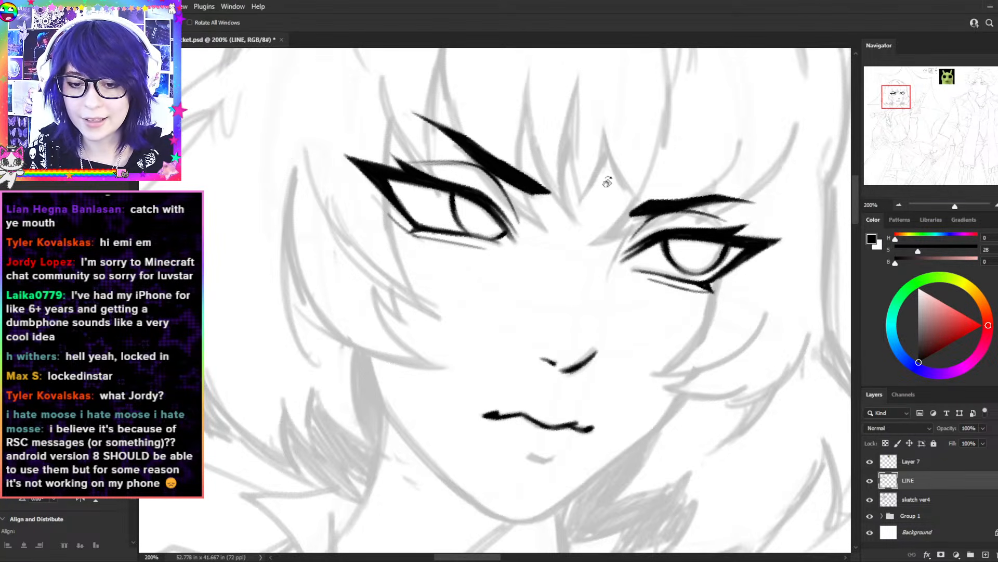
pyautogui.moveTo(651, 236); pyautogui.dragTo(567, 150)
pyautogui.press('b')
pyautogui.moveTo(626, 391)
pyautogui.mouseDown()
pyautogui.moveTo(648, 374)
pyautogui.moveTo(615, 390)
pyautogui.mouseUp()
pyautogui.press('e')
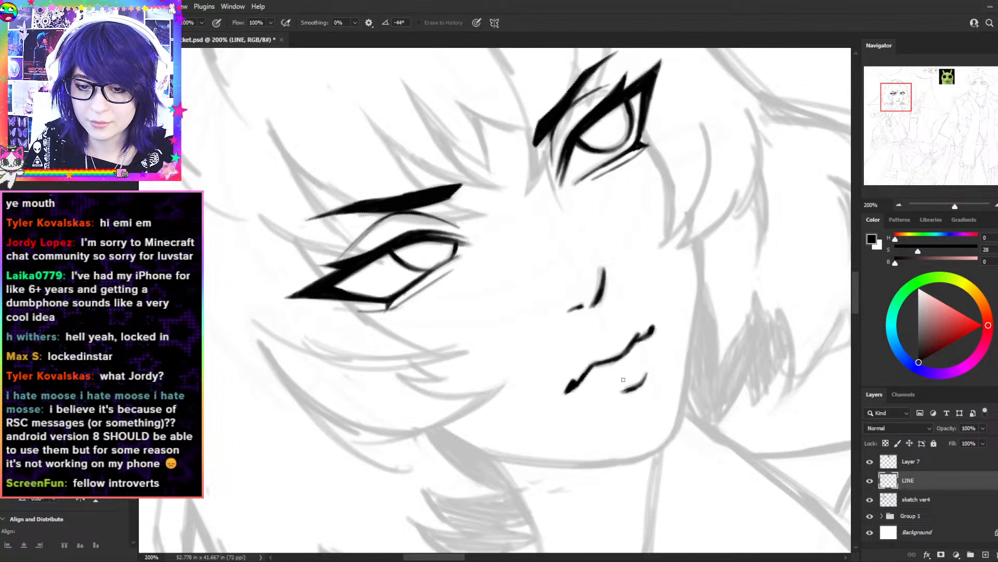
pyautogui.press('r')
pyautogui.click(165, 22)
pyautogui.press('b')
pyautogui.moveTo(568, 446); pyautogui.dragTo(591, 444)
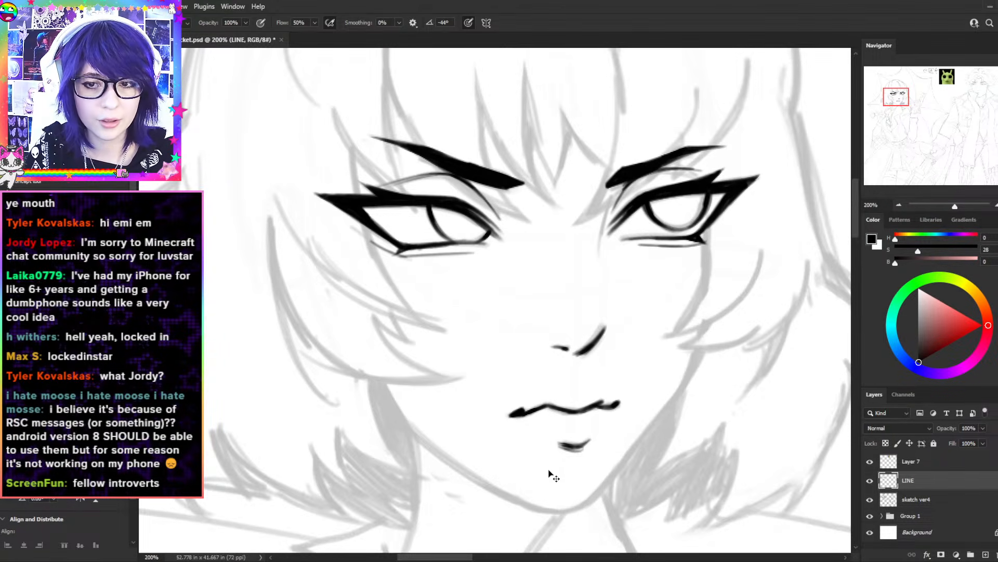
# - Ink a curved hair strand from above the left-hand eye's outer corner down past the eye onto the cheek
pyautogui.hotkey('ctrl', '-')
pyautogui.hotkey('ctrl', '-')
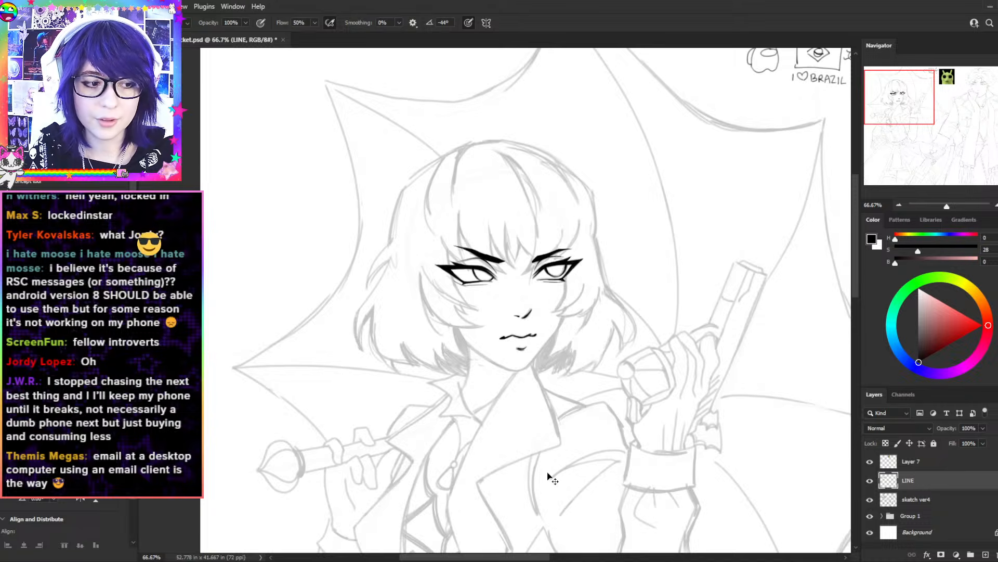
pyautogui.hotkey('ctrl', '+')
pyautogui.moveTo(425, 227); pyautogui.dragTo(459, 313)
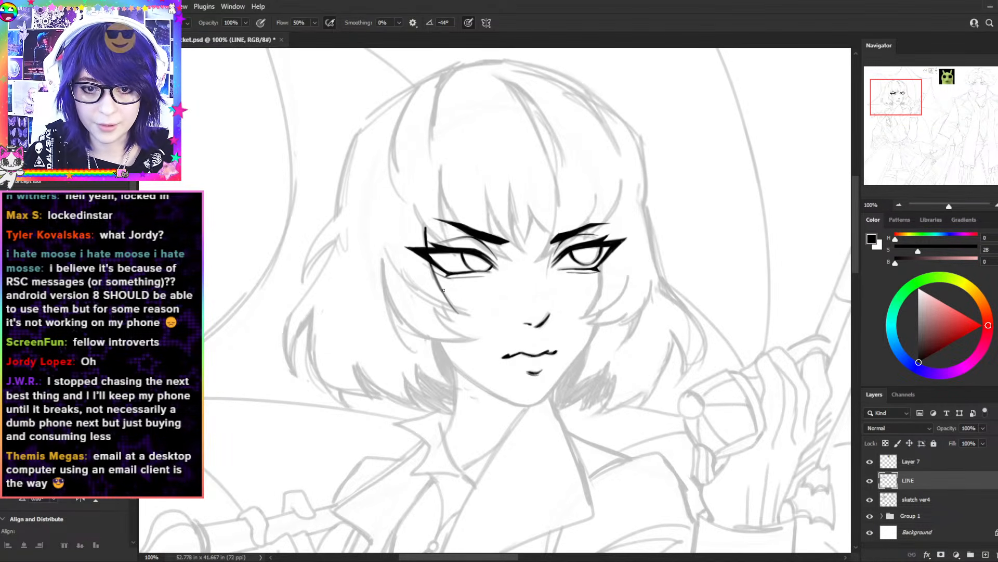
pyautogui.moveTo(433, 268); pyautogui.dragTo(458, 312)
pyautogui.moveTo(445, 293); pyautogui.dragTo(471, 315)
pyautogui.moveTo(456, 308)
pyautogui.mouseDown()
pyautogui.moveTo(473, 316)
pyautogui.moveTo(449, 302)
pyautogui.moveTo(468, 316)
pyautogui.mouseUp()
pyautogui.press('e')
pyautogui.hotkey('ctrl', '+')
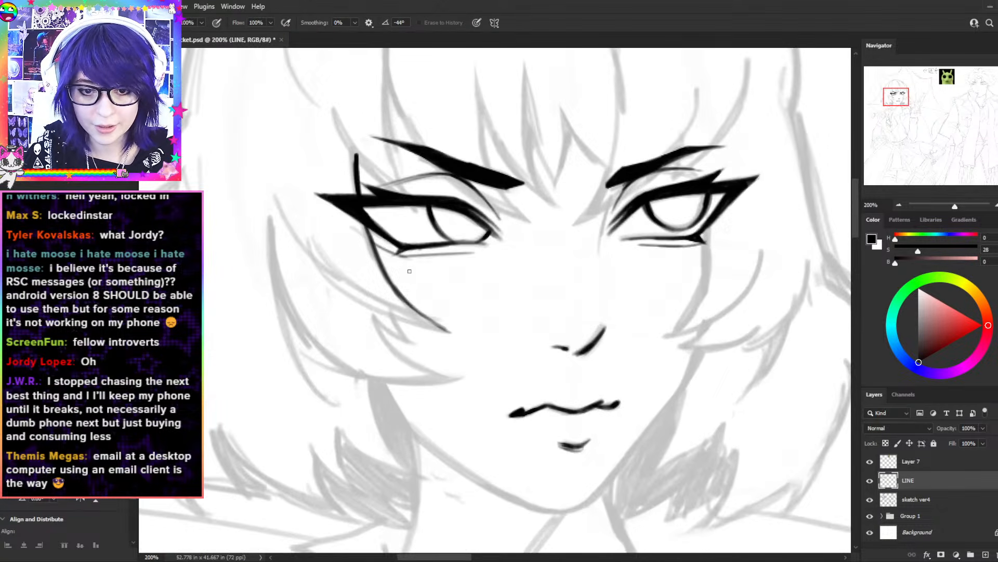
# - Ink the outer edge of the left-hand cheek lock as a long curve running down toward the strand's end
pyautogui.press('r')
pyautogui.moveTo(439, 104)
pyautogui.mouseDown()
pyautogui.moveTo(624, 136)
pyautogui.moveTo(585, 250)
pyautogui.moveTo(570, 230)
pyautogui.moveTo(413, 373)
pyautogui.moveTo(454, 283)
pyautogui.mouseUp()
pyautogui.press('space')
pyautogui.press('r')
pyautogui.hotkey('ctrl', 'z')
pyautogui.moveTo(404, 390); pyautogui.dragTo(475, 256)
pyautogui.hotkey('ctrl', 'z')
pyautogui.moveTo(404, 391)
pyautogui.mouseDown()
pyautogui.moveTo(497, 247)
pyautogui.moveTo(406, 383)
pyautogui.moveTo(466, 273)
pyautogui.moveTo(430, 322)
pyautogui.moveTo(495, 248)
pyautogui.mouseUp()
pyautogui.moveTo(430, 323)
pyautogui.mouseDown()
pyautogui.moveTo(461, 279)
pyautogui.moveTo(523, 227)
pyautogui.mouseUp()
# - Join the two cheek-lock edges into a sharp tip and trim the outer line thinner
pyautogui.press('r')
pyautogui.moveTo(662, 179); pyautogui.dragTo(392, 142)
pyautogui.moveTo(527, 354); pyautogui.dragTo(574, 408)
pyautogui.hotkey('ctrl', 'z')
pyautogui.moveTo(538, 377); pyautogui.dragTo(573, 407)
pyautogui.press('e')
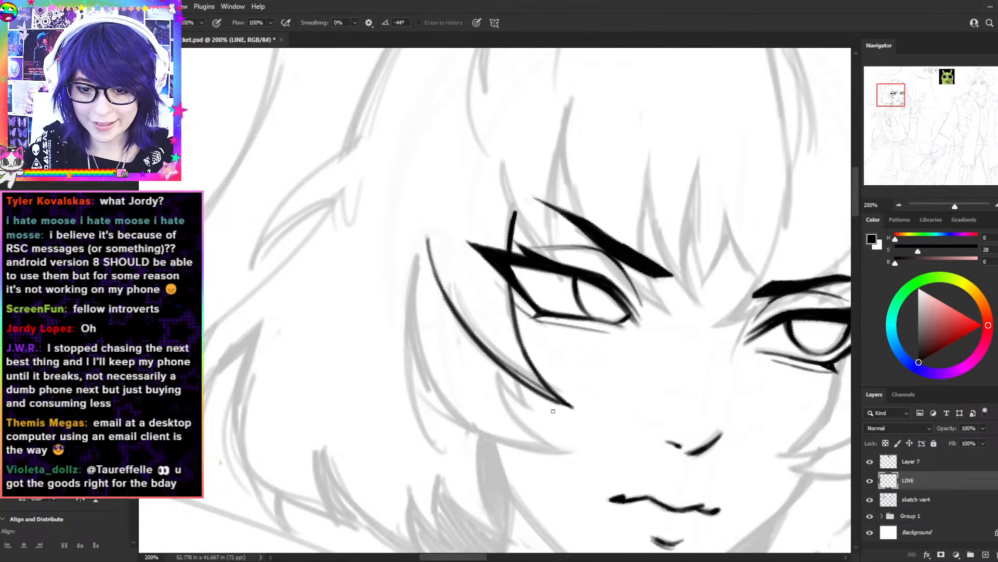
pyautogui.moveTo(486, 340); pyautogui.dragTo(551, 397)
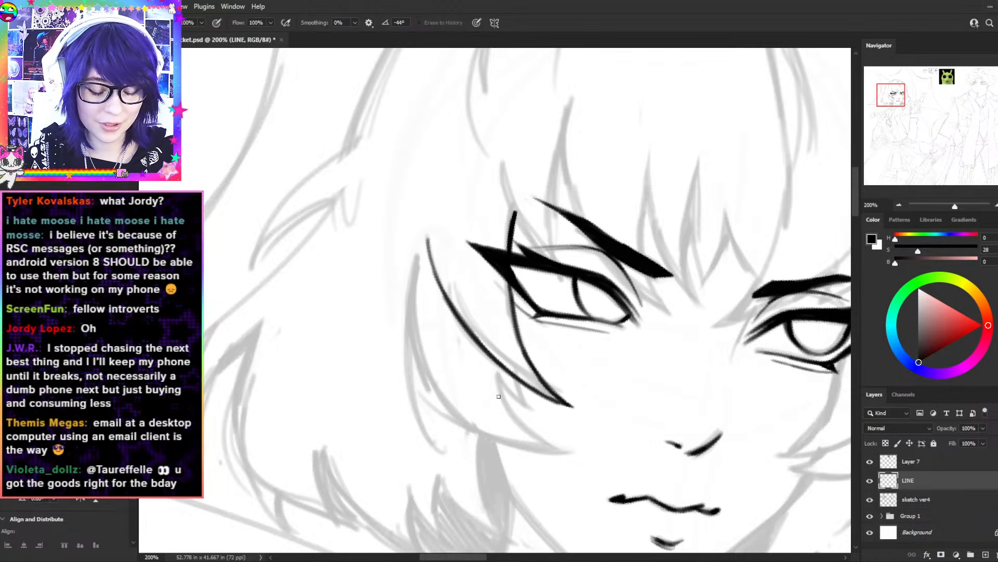
# - Ink a short hair strand sweeping down onto the left-hand eye's upper lash and trim its upper end to a point
pyautogui.press('b')
pyautogui.moveTo(503, 163); pyautogui.dragTo(543, 246)
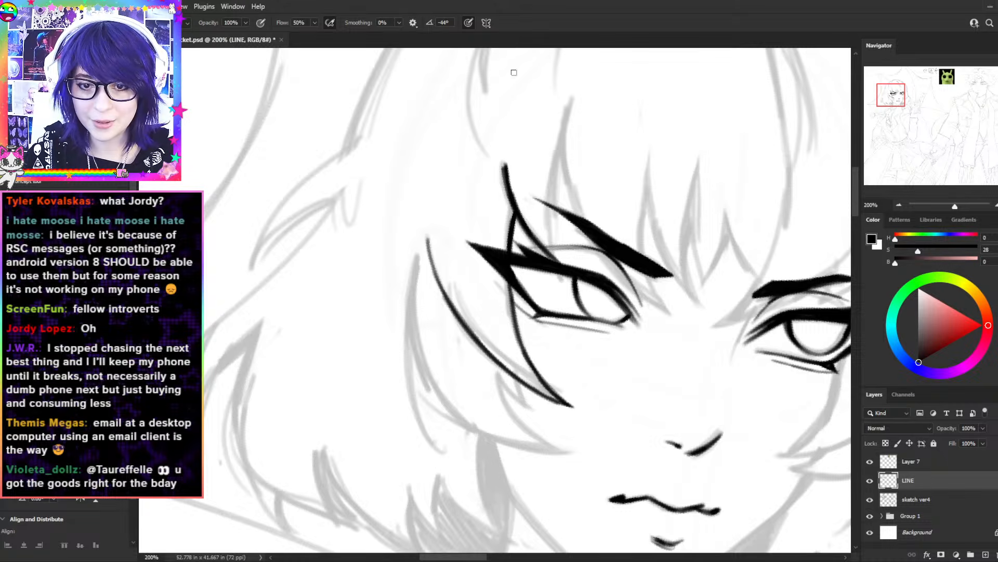
pyautogui.press('e')
pyautogui.moveTo(508, 169)
pyautogui.mouseDown()
pyautogui.moveTo(537, 231)
pyautogui.moveTo(507, 162)
pyautogui.mouseUp()
pyautogui.press('b')
pyautogui.moveTo(571, 102)
pyautogui.mouseDown()
pyautogui.moveTo(567, 256)
pyautogui.moveTo(559, 255)
pyautogui.mouseUp()
pyautogui.hotkey('ctrl', 'z')
pyautogui.hotkey('ctrl', 'z')
pyautogui.moveTo(568, 110); pyautogui.dragTo(565, 260)
pyautogui.hotkey('ctrl', 'z')
pyautogui.moveTo(557, 168); pyautogui.dragTo(567, 263)
pyautogui.hotkey('ctrl', 'z')
pyautogui.hotkey('ctrl', 'z')
pyautogui.hotkey('ctrl', 'z')
pyautogui.hotkey('ctrl', 'z')
# - Ink a long bang strand from the forehead across the left-hand eyebrow's tail to the upper lash, thickening its lower part
pyautogui.moveTo(567, 121); pyautogui.dragTo(562, 264)
pyautogui.hotkey('ctrl', 'z')
pyautogui.moveTo(555, 175); pyautogui.dragTo(562, 267)
pyautogui.moveTo(552, 208); pyautogui.dragTo(560, 263)
pyautogui.moveTo(552, 226); pyautogui.dragTo(560, 262)
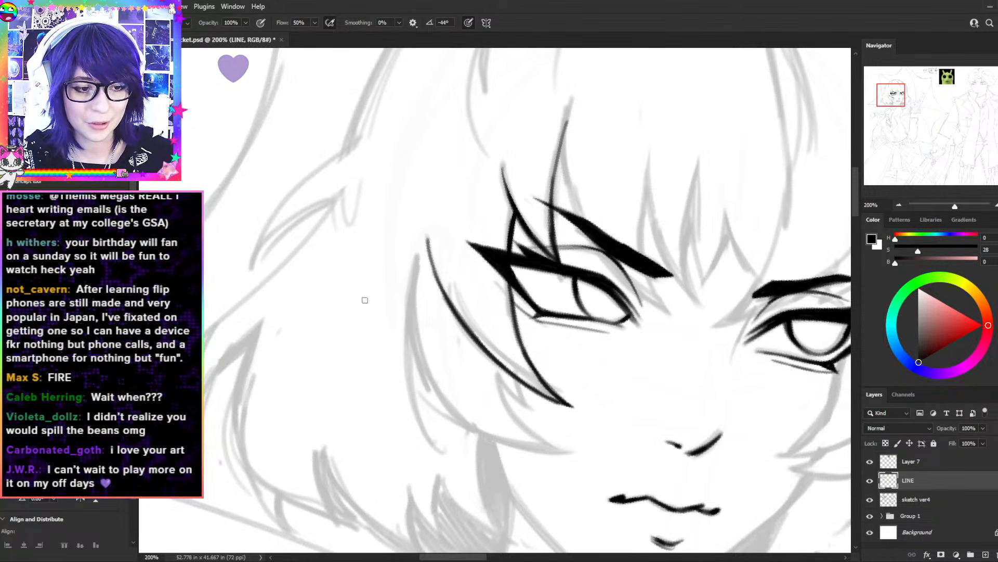
# - Ink a second line branching down from the top of the bang strand toward the left-hand eyebrow
pyautogui.press('space')
pyautogui.moveTo(677, 116); pyautogui.dragTo(583, 196)
pyautogui.moveTo(464, 330); pyautogui.dragTo(457, 283)
pyautogui.moveTo(468, 230); pyautogui.dragTo(519, 356)
pyautogui.hotkey('ctrl', 'z')
pyautogui.hotkey('ctrl', 'z')
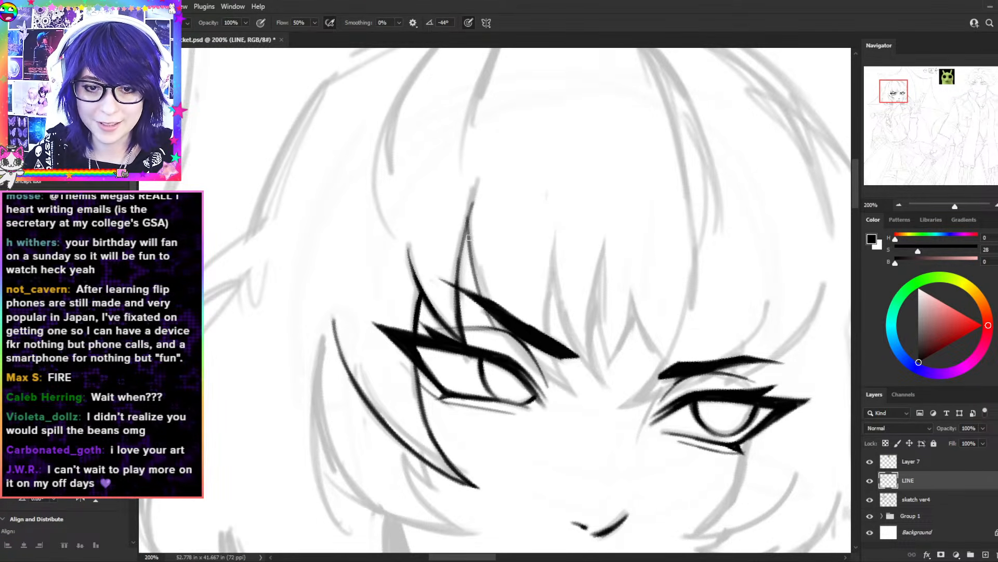
pyautogui.moveTo(468, 229); pyautogui.dragTo(520, 352)
pyautogui.hotkey('ctrl', 'z')
pyautogui.moveTo(469, 215); pyautogui.dragTo(513, 350)
pyautogui.hotkey('ctrl', 'z')
pyautogui.moveTo(470, 215)
pyautogui.mouseDown()
pyautogui.moveTo(493, 331)
pyautogui.moveTo(471, 242)
pyautogui.moveTo(483, 288)
pyautogui.mouseUp()
pyautogui.hotkey('ctrl', 'z')
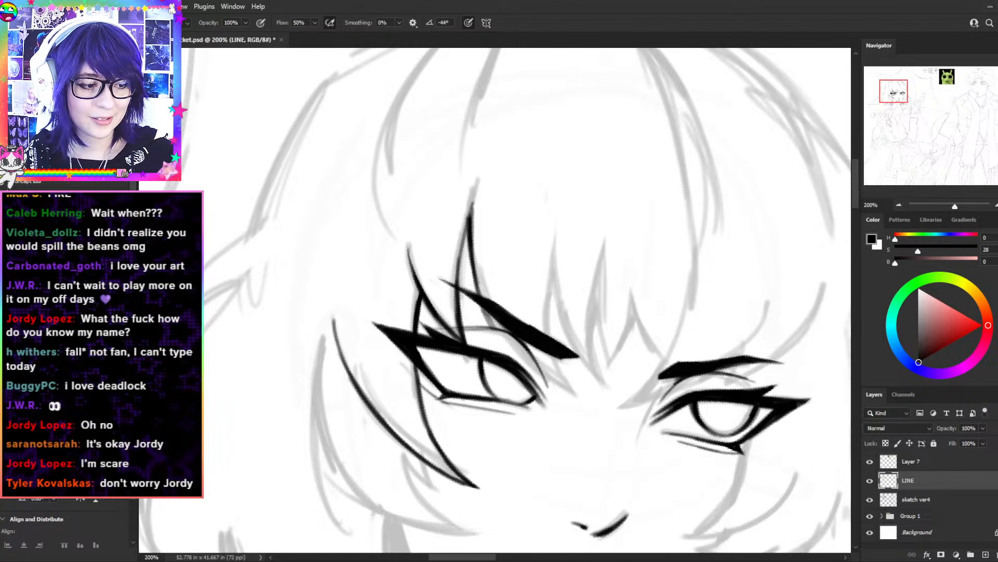
# - Thicken and sharpen the peak where the two bang lines meet above the left-hand eyebrow
pyautogui.press('r')
pyautogui.click(164, 23)
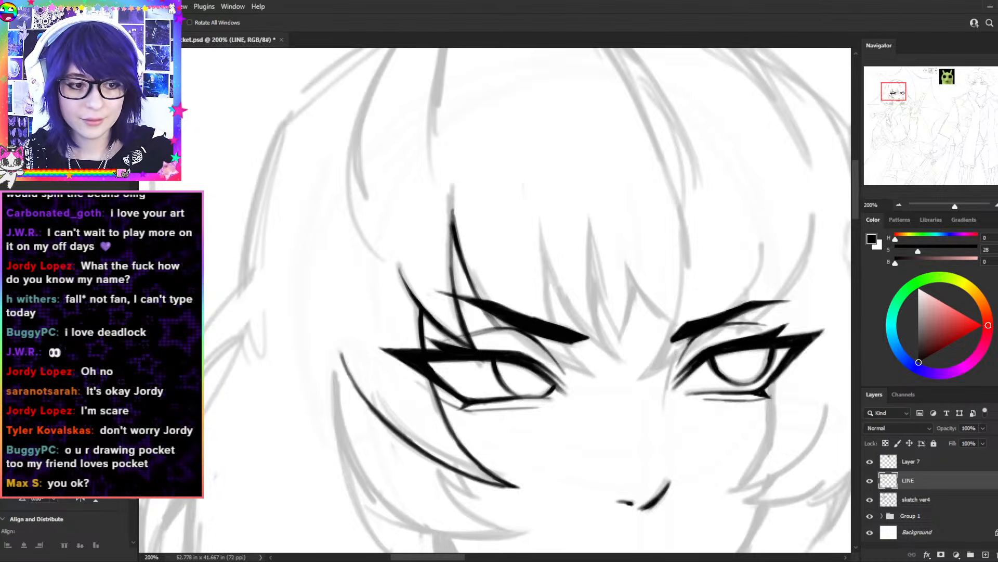
pyautogui.press('b')
pyautogui.moveTo(455, 226)
pyautogui.mouseDown()
pyautogui.moveTo(454, 202)
pyautogui.moveTo(452, 261)
pyautogui.moveTo(452, 219)
pyautogui.moveTo(451, 273)
pyautogui.mouseUp()
pyautogui.moveTo(451, 224); pyautogui.dragTo(452, 279)
pyautogui.press('e')
pyautogui.moveTo(457, 209)
pyautogui.mouseDown()
pyautogui.moveTo(456, 194)
pyautogui.moveTo(450, 279)
pyautogui.mouseUp()
pyautogui.hotkey('ctrl', 'z')
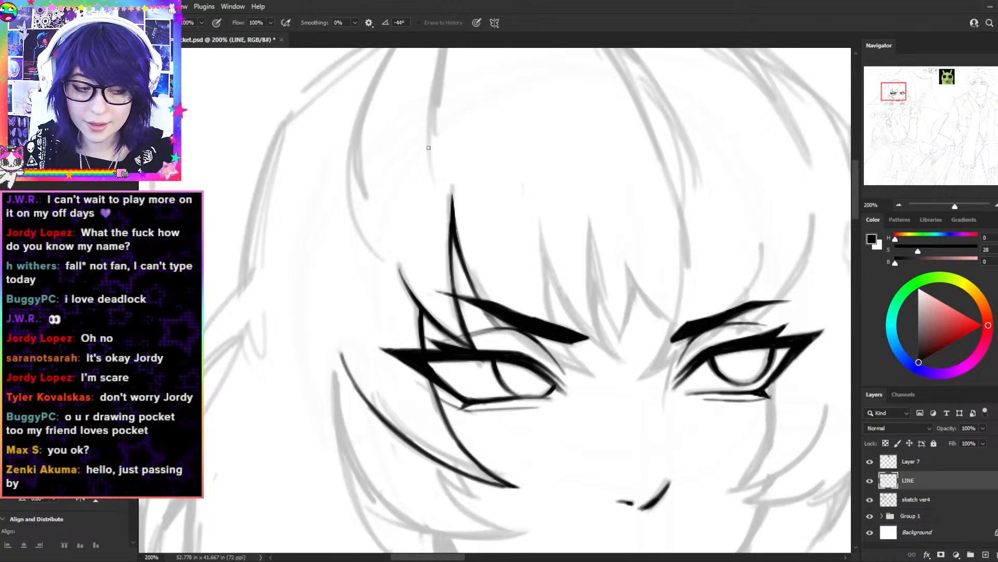
pyautogui.press('b')
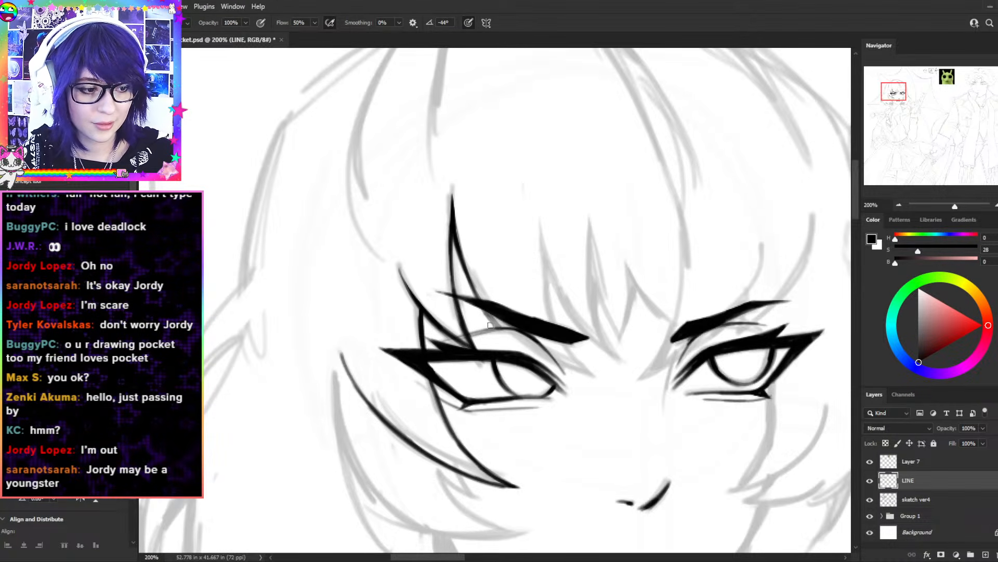
pyautogui.moveTo(471, 278); pyautogui.dragTo(566, 370)
pyautogui.hotkey('ctrl', 'z')
pyautogui.hotkey('ctrl', 'z')
pyautogui.moveTo(472, 279); pyautogui.dragTo(566, 371)
pyautogui.hotkey('ctrl', 'z')
# - Ink the long lower edge of the bang lock crossing the left-hand eyebrow toward the eye's inner corner
pyautogui.press('r')
pyautogui.moveTo(663, 211)
pyautogui.mouseDown()
pyautogui.moveTo(684, 250)
pyautogui.moveTo(663, 364)
pyautogui.mouseUp()
pyautogui.moveTo(488, 291); pyautogui.dragTo(404, 366)
pyautogui.moveTo(451, 311); pyautogui.dragTo(396, 392)
pyautogui.hotkey('ctrl', 'z')
pyautogui.moveTo(438, 319); pyautogui.dragTo(396, 391)
# - Ink the opposite edge of that bang lock down over the eyebrow's inner end to a tip near the inner eye corner
pyautogui.press('r')
pyautogui.moveTo(561, 175)
pyautogui.mouseDown()
pyautogui.moveTo(461, 163)
pyautogui.moveTo(364, 249)
pyautogui.mouseUp()
pyautogui.press('b')
pyautogui.moveTo(548, 245)
pyautogui.mouseDown()
pyautogui.moveTo(549, 337)
pyautogui.moveTo(563, 360)
pyautogui.mouseUp()
pyautogui.hotkey('ctrl', 'z')
pyautogui.moveTo(546, 275); pyautogui.dragTo(578, 380)
pyautogui.hotkey('ctrl', 'z')
pyautogui.moveTo(556, 341); pyautogui.dragTo(600, 386)
# - Sharpen and darken the tip of the bang lock beside the left-hand eye's inner corner
pyautogui.press('r')
pyautogui.moveTo(666, 247); pyautogui.dragTo(664, 355)
pyautogui.press('b')
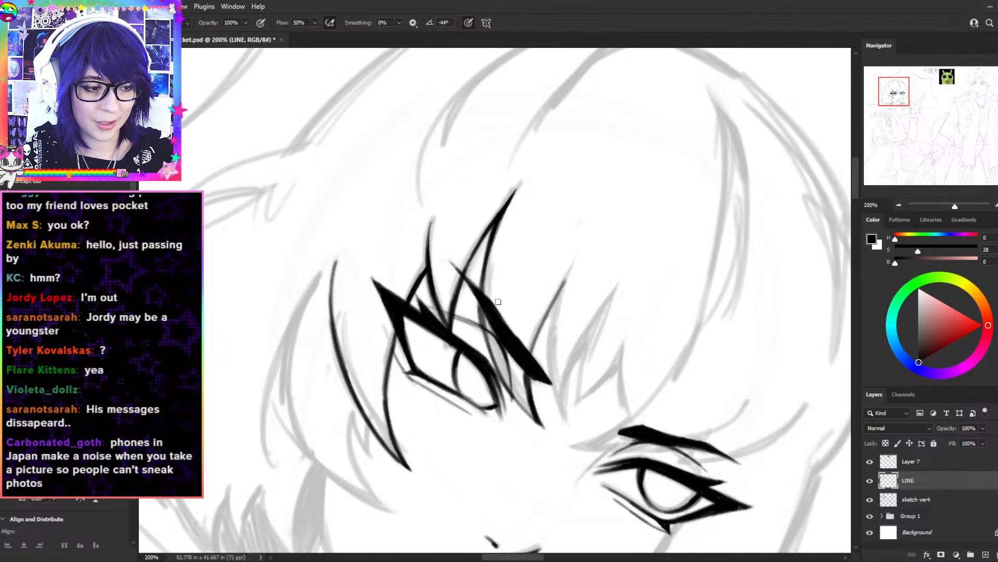
pyautogui.press('r')
pyautogui.moveTo(644, 236); pyautogui.dragTo(434, 164)
pyautogui.press('b')
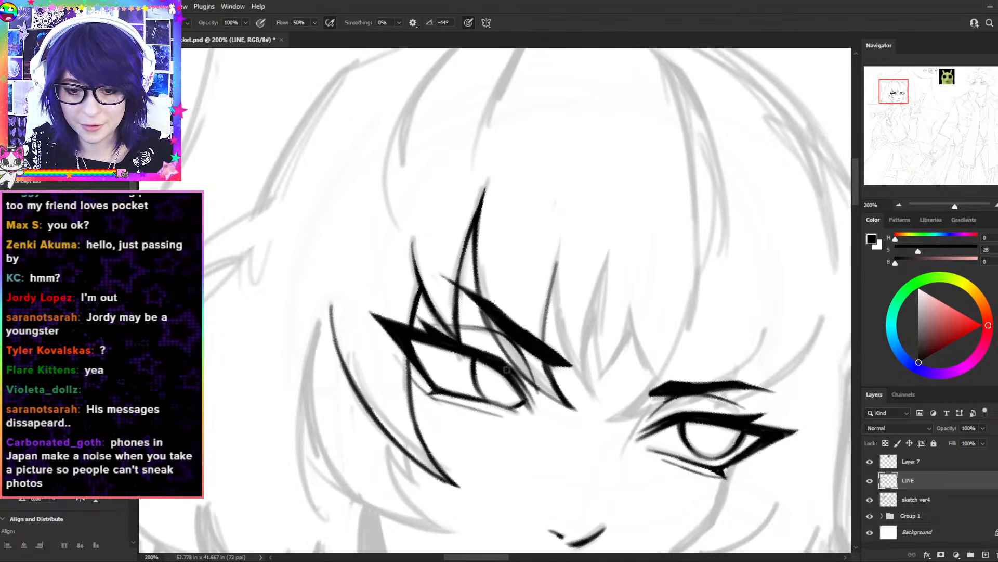
pyautogui.moveTo(549, 394); pyautogui.dragTo(568, 406)
# - Redraw the bang lock's inner edge as a smoother curve from the forehead down to the eyebrow
pyautogui.press('r')
pyautogui.moveTo(637, 254)
pyautogui.mouseDown()
pyautogui.moveTo(633, 211)
pyautogui.moveTo(615, 194)
pyautogui.mouseUp()
pyautogui.press('b')
pyautogui.moveTo(542, 245); pyautogui.dragTo(567, 361)
pyautogui.hotkey('ctrl', 'z')
pyautogui.moveTo(543, 250); pyautogui.dragTo(568, 360)
pyautogui.hotkey('ctrl', 'z')
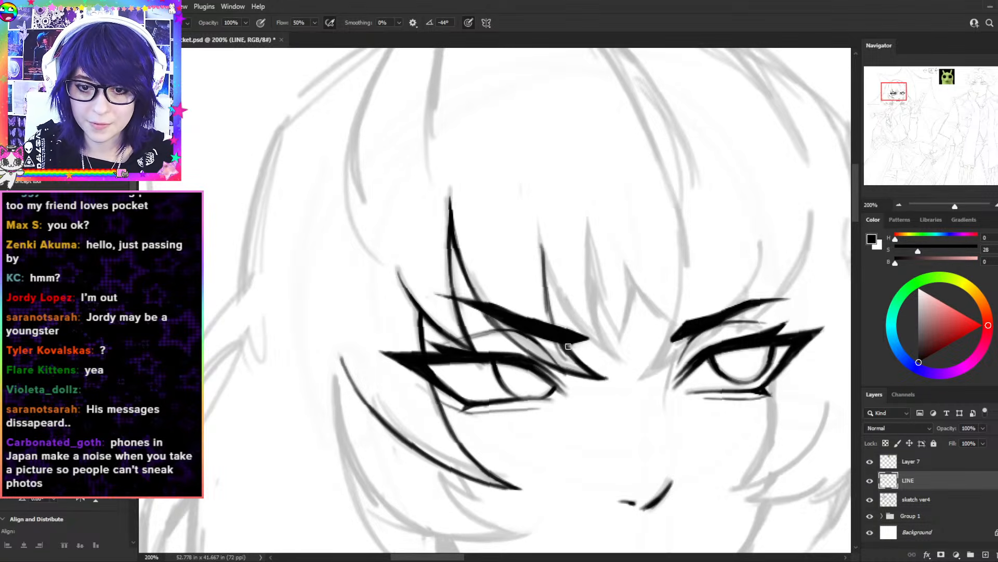
pyautogui.hotkey('ctrl', 'z')
pyautogui.moveTo(542, 251)
pyautogui.mouseDown()
pyautogui.moveTo(565, 356)
pyautogui.moveTo(547, 324)
pyautogui.moveTo(570, 360)
pyautogui.mouseUp()
pyautogui.hotkey('ctrl', 'z')
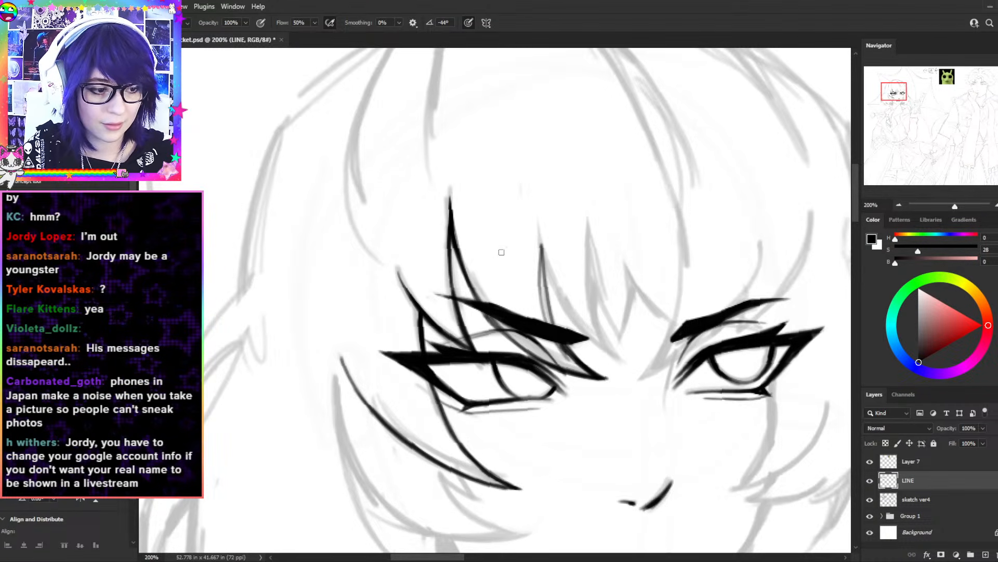
# - Extend the lock's upper end into a sharp peak and ink the next bang's edge from it past the eyebrow's inner end
pyautogui.moveTo(538, 216); pyautogui.dragTo(558, 296)
pyautogui.moveTo(538, 221); pyautogui.dragTo(561, 297)
pyautogui.hotkey('ctrl', 'z')
pyautogui.moveTo(539, 215); pyautogui.dragTo(547, 286)
pyautogui.moveTo(539, 228); pyautogui.dragTo(547, 304)
pyautogui.moveTo(544, 251)
pyautogui.mouseDown()
pyautogui.moveTo(598, 347)
pyautogui.moveTo(592, 341)
pyautogui.mouseUp()
pyautogui.hotkey('ctrl', 'z')
pyautogui.hotkey('ctrl', 'z')
pyautogui.moveTo(544, 259); pyautogui.dragTo(602, 349)
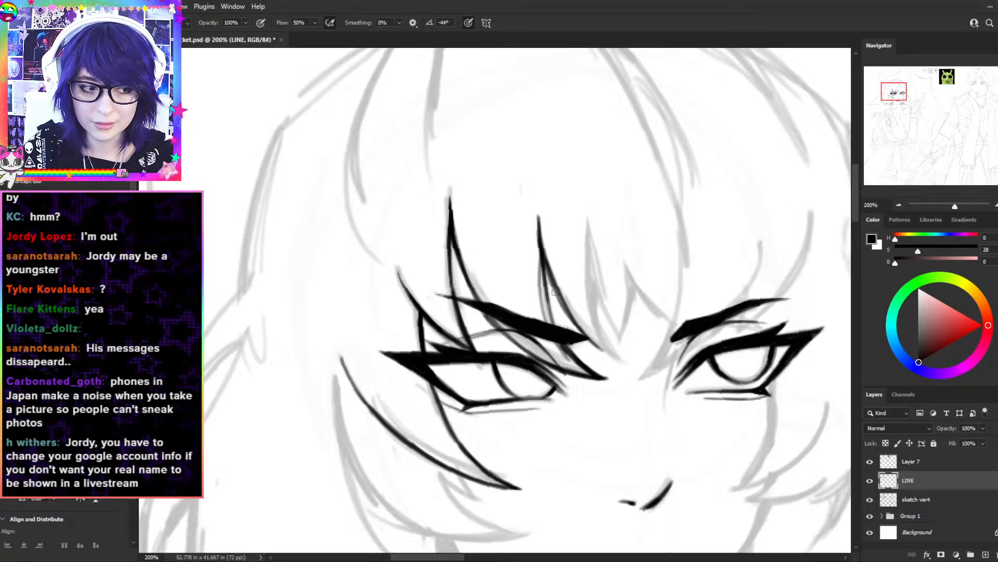
# - Redraw the second bang lock's edge from its forehead peak past the left-hand eyebrow's inner end to a tip between the brows
pyautogui.hotkey('ctrl', 'z')
pyautogui.moveTo(546, 264); pyautogui.dragTo(608, 351)
pyautogui.hotkey('ctrl', 'z')
pyautogui.moveTo(555, 293); pyautogui.dragTo(630, 365)
# - Ink the lower edge of the next bang lock, curving it down to meet the tip between the eyebrows
pyautogui.moveTo(593, 229)
pyautogui.mouseDown()
pyautogui.moveTo(588, 256)
pyautogui.moveTo(624, 367)
pyautogui.mouseUp()
pyautogui.hotkey('ctrl', 'z')
pyautogui.moveTo(592, 221)
pyautogui.mouseDown()
pyautogui.moveTo(627, 366)
pyautogui.moveTo(621, 354)
pyautogui.mouseUp()
pyautogui.hotkey('ctrl', 'z')
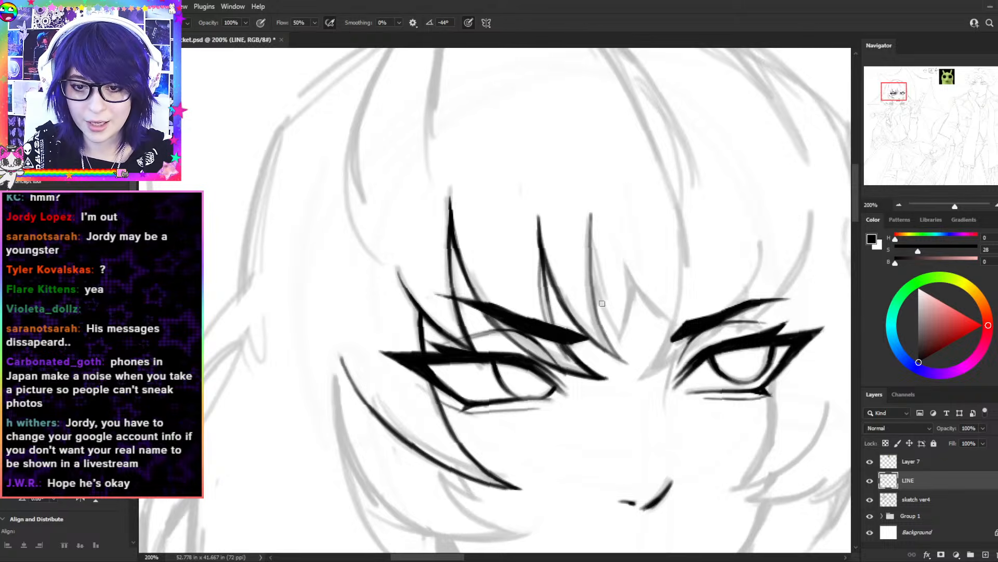
pyautogui.moveTo(596, 306); pyautogui.dragTo(628, 367)
pyautogui.press('e')
pyautogui.press('b')
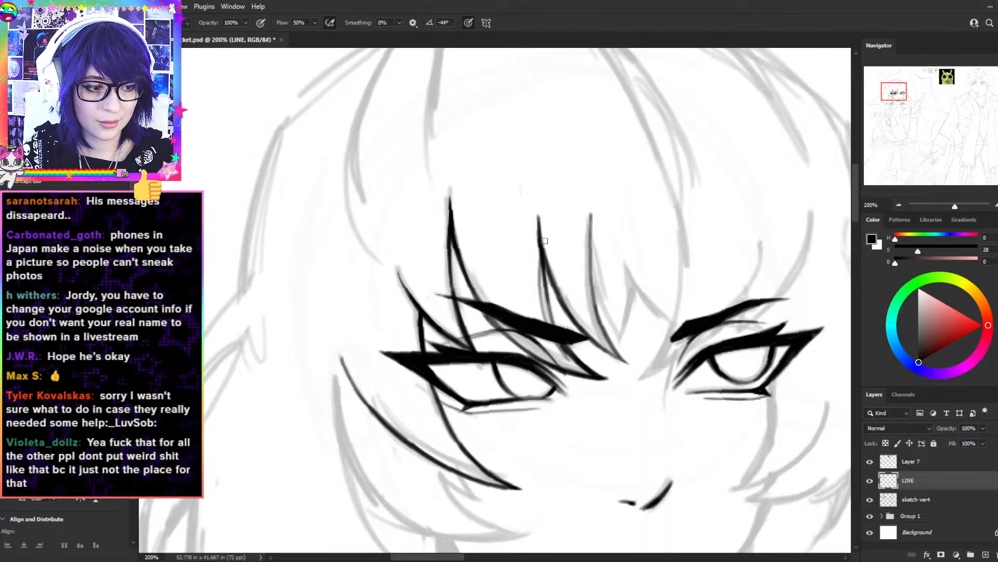
# - Ink a narrow V-shaped strand between the eyebrows, joining its two edges at a point just above the lock tip
pyautogui.moveTo(592, 272); pyautogui.dragTo(621, 338)
pyautogui.moveTo(633, 272); pyautogui.dragTo(622, 344)
pyautogui.moveTo(628, 310)
pyautogui.mouseDown()
pyautogui.moveTo(620, 347)
pyautogui.moveTo(612, 344)
pyautogui.mouseUp()
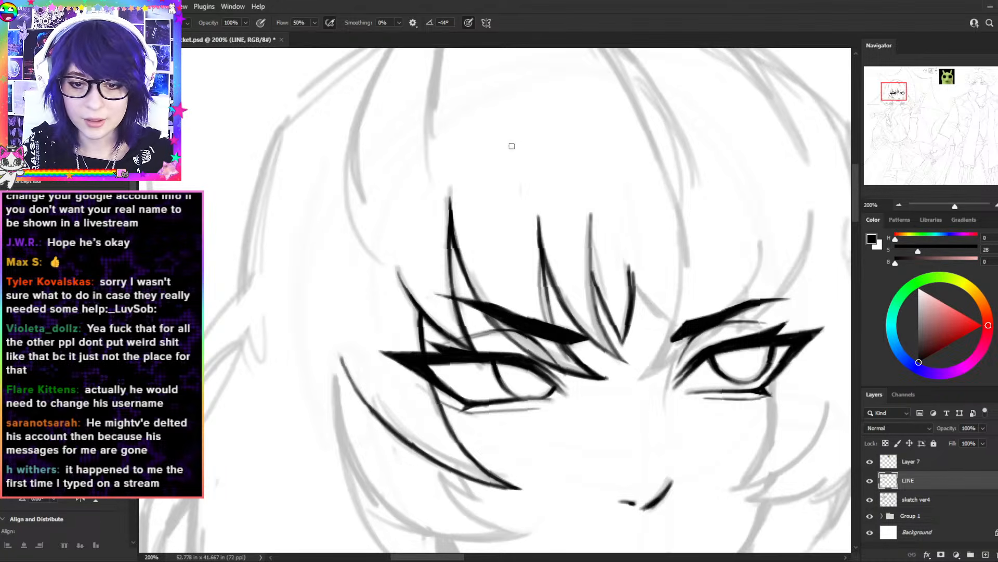
# - Clean up the strand's short peak and shape its far edge into a curve reaching the right-hand eyebrow's inner end
pyautogui.press('e')
pyautogui.moveTo(626, 261)
pyautogui.mouseDown()
pyautogui.moveTo(633, 284)
pyautogui.moveTo(632, 255)
pyautogui.moveTo(634, 284)
pyautogui.moveTo(625, 260)
pyautogui.moveTo(671, 324)
pyautogui.mouseUp()
pyautogui.press('b')
pyautogui.press('e')
pyautogui.moveTo(642, 282); pyautogui.dragTo(670, 322)
# - Extend the narrow central strand's edge to a high peak on the forehead and thicken it with solid black
pyautogui.moveTo(595, 205)
pyautogui.mouseDown()
pyautogui.moveTo(593, 282)
pyautogui.moveTo(587, 218)
pyautogui.moveTo(609, 312)
pyautogui.mouseUp()
pyautogui.press('b')
pyautogui.moveTo(587, 233); pyautogui.dragTo(608, 311)
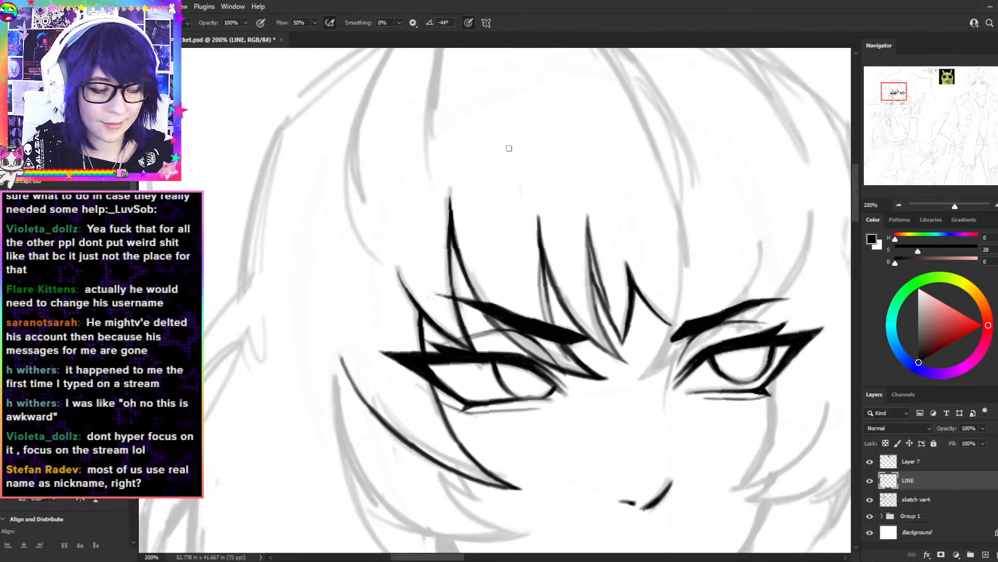
pyautogui.moveTo(590, 253); pyautogui.dragTo(612, 317)
pyautogui.moveTo(594, 263); pyautogui.dragTo(616, 323)
pyautogui.moveTo(589, 253)
pyautogui.mouseDown()
pyautogui.moveTo(603, 329)
pyautogui.moveTo(593, 264)
pyautogui.moveTo(605, 307)
pyautogui.mouseUp()
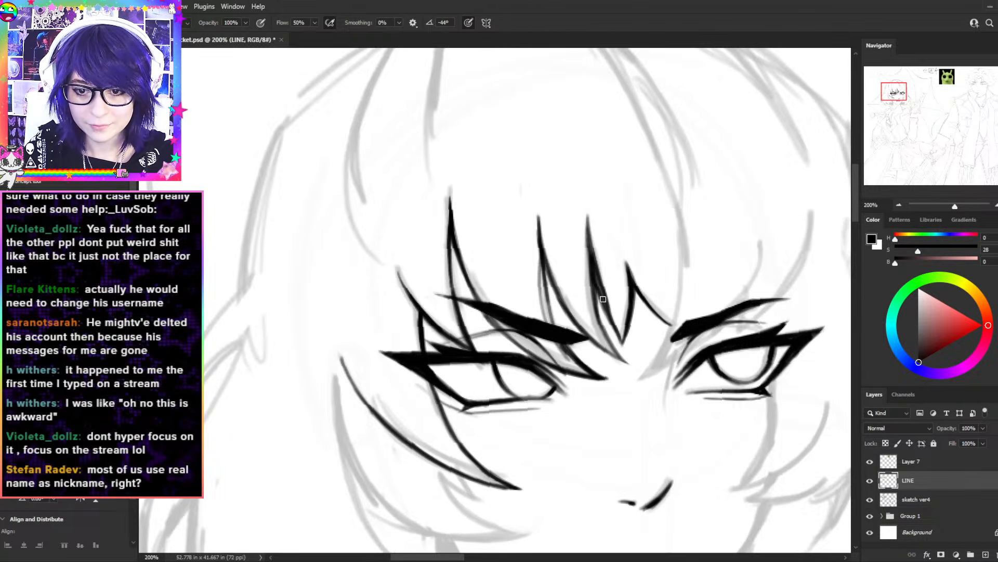
# - Trim the upper tips of the two central bang locks into shorter, sharper points
pyautogui.press('e')
pyautogui.hotkey('ctrl', '-')
pyautogui.hotkey('ctrl', '+')
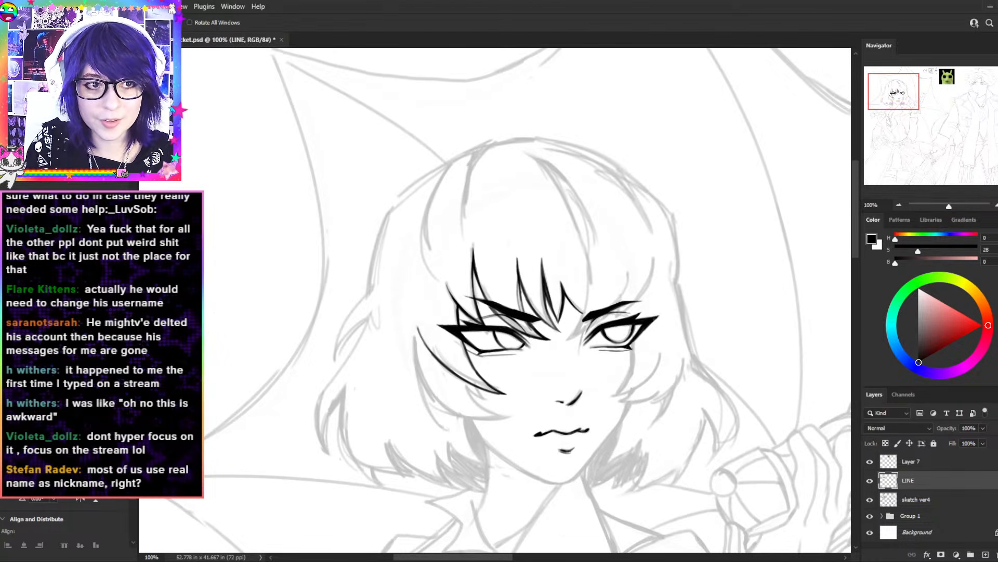
pyautogui.moveTo(587, 190); pyautogui.dragTo(582, 279)
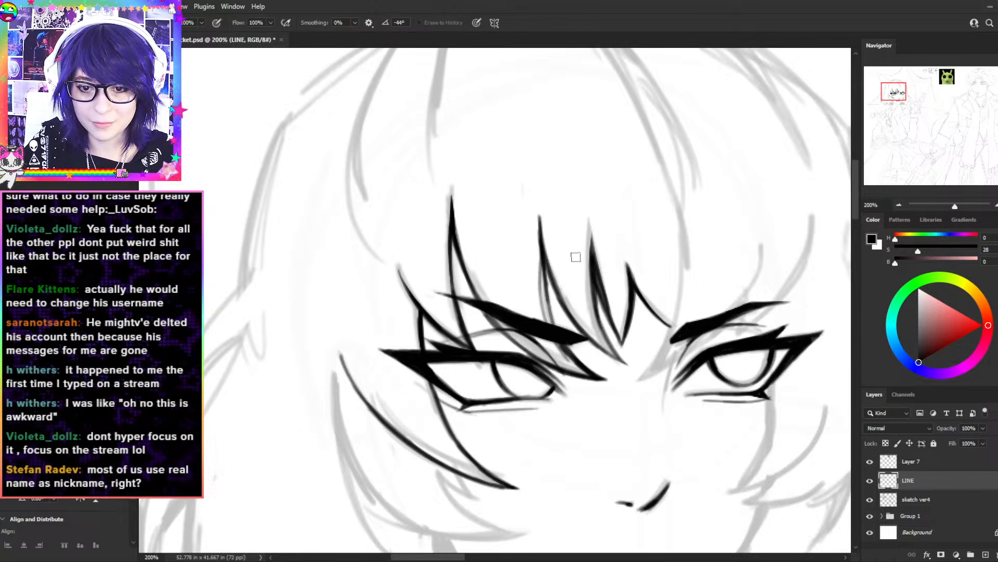
pyautogui.moveTo(535, 201); pyautogui.dragTo(534, 281)
pyautogui.moveTo(539, 199); pyautogui.dragTo(539, 251)
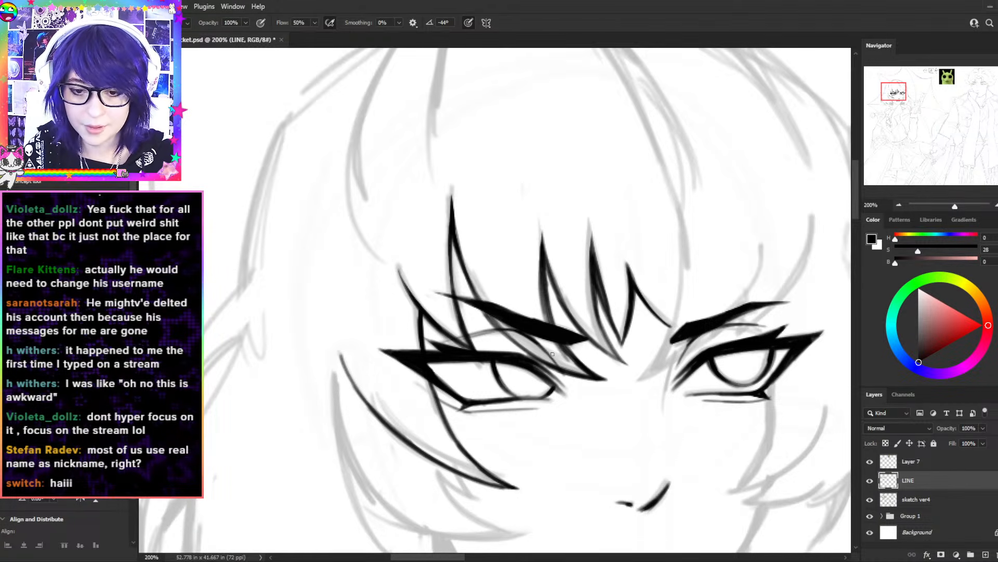
pyautogui.moveTo(551, 180)
pyautogui.mouseDown()
pyautogui.moveTo(578, 126)
pyautogui.moveTo(503, 351)
pyautogui.mouseUp()
pyautogui.hotkey('ctrl', 'z')
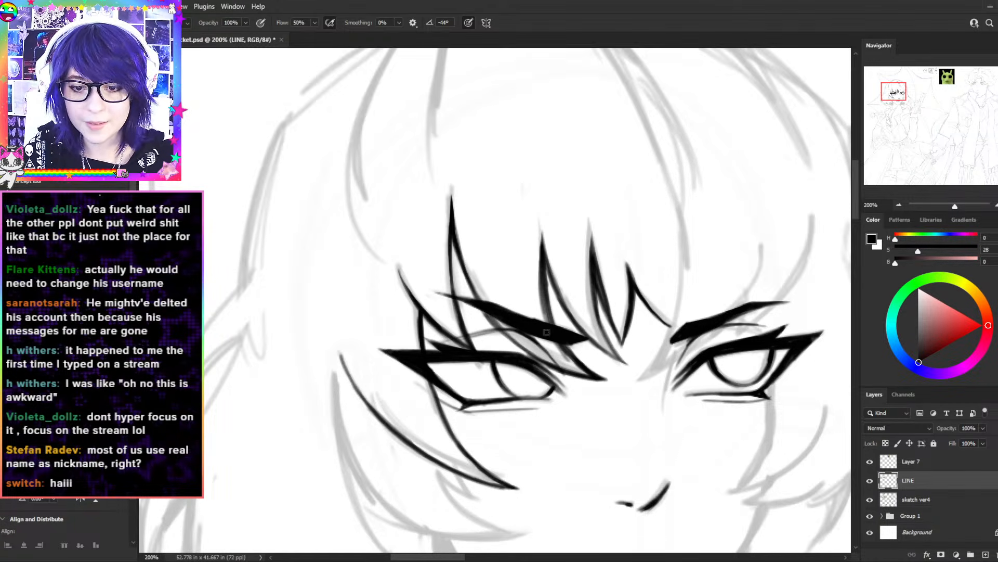
pyautogui.press('e')
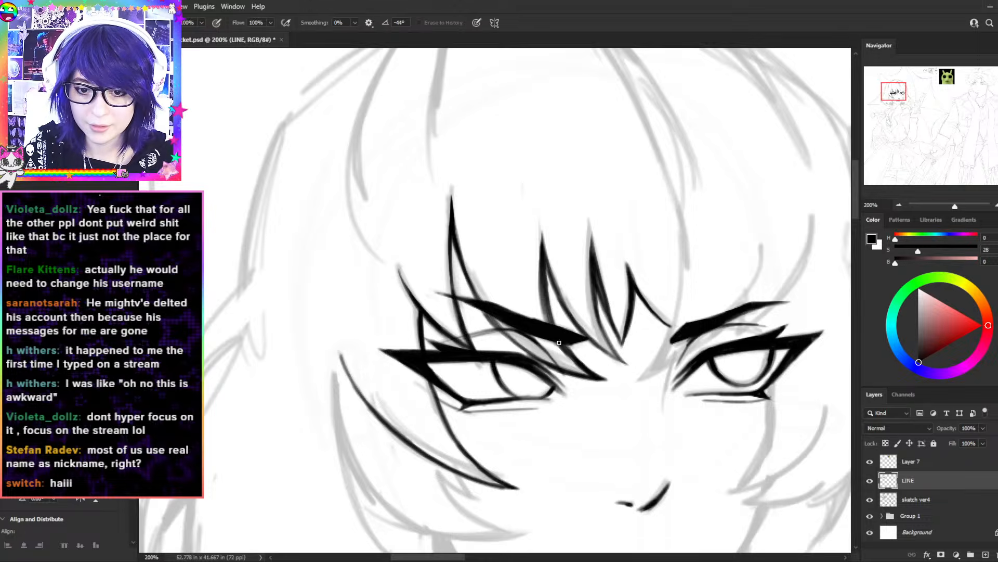
pyautogui.press('b')
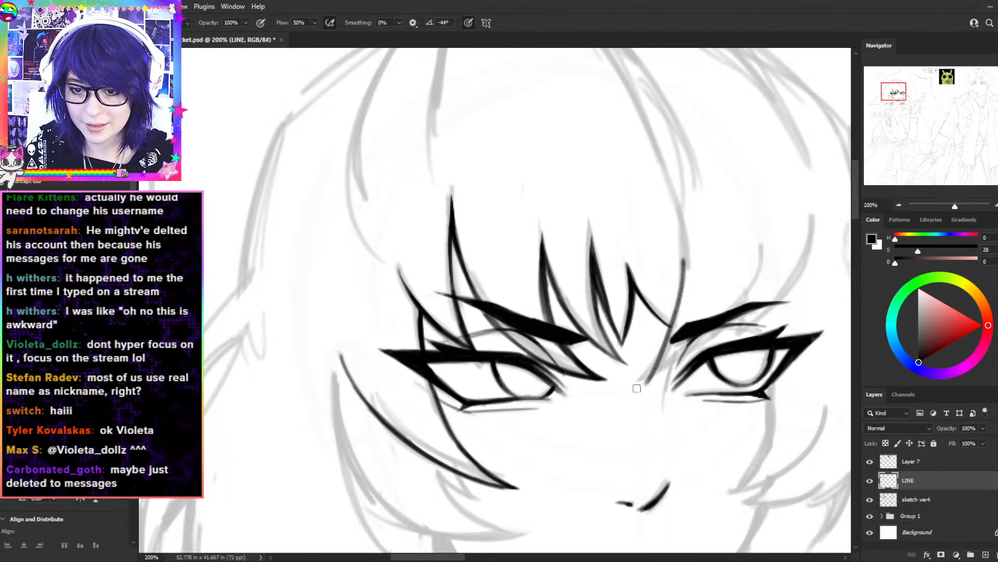
# - Ink the lower edge of the long central bang down to the right-hand eyebrow's inner end
pyautogui.moveTo(683, 258)
pyautogui.mouseDown()
pyautogui.moveTo(628, 388)
pyautogui.moveTo(640, 380)
pyautogui.mouseUp()
pyautogui.hotkey('ctrl', 'z')
pyautogui.hotkey('ctrl', 'z')
pyautogui.moveTo(762, 268); pyautogui.dragTo(618, 388)
pyautogui.hotkey('ctrl', 'z')
pyautogui.moveTo(750, 287); pyautogui.dragTo(614, 383)
pyautogui.hotkey('ctrl', 'z')
pyautogui.moveTo(760, 270); pyautogui.dragTo(628, 372)
pyautogui.hotkey('ctrl', 'z')
# - Ink a thin curved inner edge for the bang that sweeps across the right-hand eyebrow
pyautogui.press('r')
pyautogui.moveTo(762, 298)
pyautogui.mouseDown()
pyautogui.moveTo(689, 145)
pyautogui.moveTo(683, 287)
pyautogui.moveTo(704, 272)
pyautogui.moveTo(673, 165)
pyautogui.mouseUp()
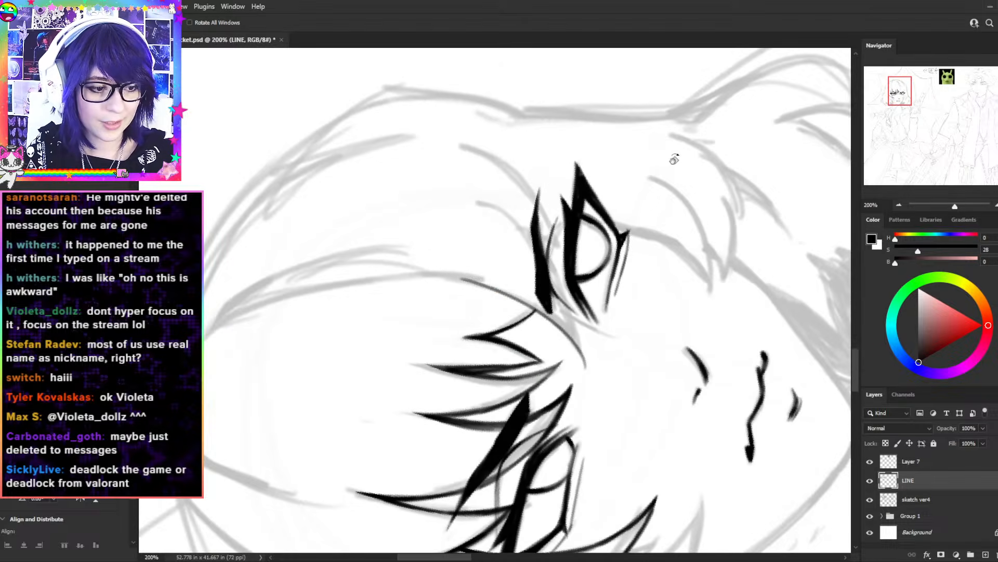
pyautogui.moveTo(725, 252)
pyautogui.mouseDown()
pyautogui.moveTo(631, 145)
pyautogui.moveTo(669, 261)
pyautogui.moveTo(531, 267)
pyautogui.mouseUp()
pyautogui.press('b')
pyautogui.moveTo(510, 208)
pyautogui.mouseDown()
pyautogui.moveTo(573, 356)
pyautogui.moveTo(543, 247)
pyautogui.moveTo(572, 354)
pyautogui.mouseUp()
pyautogui.hotkey('ctrl', 'z')
pyautogui.hotkey('ctrl', 'z')
pyautogui.hotkey('ctrl', 'z')
pyautogui.moveTo(496, 206); pyautogui.dragTo(573, 359)
pyautogui.hotkey('ctrl', 'z')
pyautogui.moveTo(496, 206)
pyautogui.mouseDown()
pyautogui.moveTo(571, 342)
pyautogui.moveTo(568, 368)
pyautogui.mouseUp()
pyautogui.hotkey('ctrl', 'z')
pyautogui.hotkey('ctrl', 'z')
pyautogui.moveTo(484, 198); pyautogui.dragTo(567, 369)
# - Ink the outer edge of the bang above the right-hand eye, curving from the side of the forehead to the upper lashes
pyautogui.press('r')
pyautogui.moveTo(698, 184); pyautogui.dragTo(477, 486)
pyautogui.moveTo(613, 151); pyautogui.dragTo(609, 414)
pyautogui.hotkey('ctrl', 'z')
pyautogui.press('b')
pyautogui.moveTo(402, 342)
pyautogui.mouseDown()
pyautogui.moveTo(472, 225)
pyautogui.moveTo(526, 191)
pyautogui.moveTo(536, 196)
pyautogui.mouseUp()
pyautogui.hotkey('ctrl', 'z')
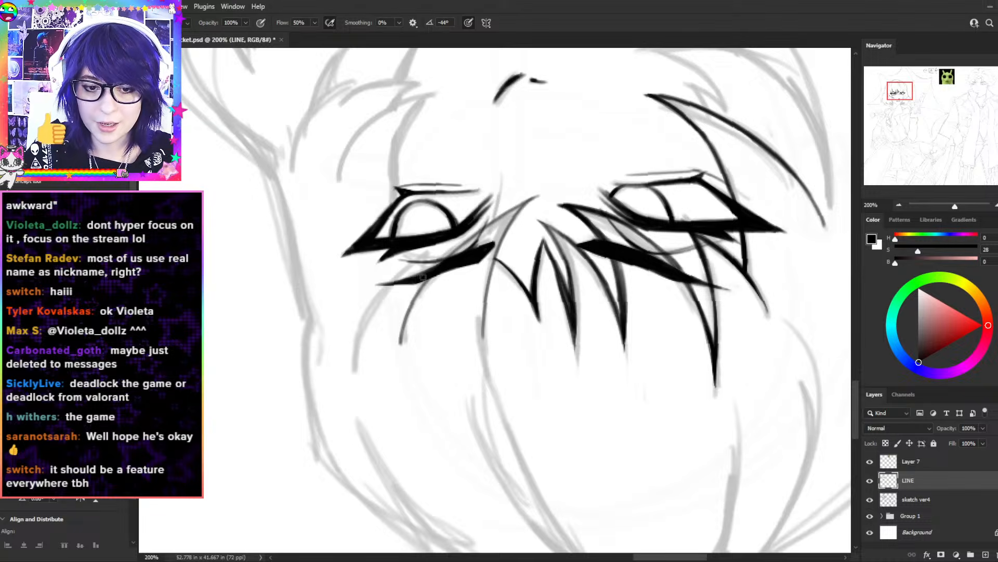
pyautogui.moveTo(349, 373); pyautogui.dragTo(443, 245)
pyautogui.hotkey('ctrl', 'z')
pyautogui.moveTo(345, 375); pyautogui.dragTo(427, 251)
pyautogui.moveTo(414, 303)
pyautogui.mouseDown()
pyautogui.moveTo(422, 258)
pyautogui.moveTo(411, 306)
pyautogui.mouseUp()
pyautogui.hotkey('ctrl', 'z')
pyautogui.moveTo(427, 255)
pyautogui.mouseDown()
pyautogui.moveTo(416, 297)
pyautogui.moveTo(370, 317)
pyautogui.mouseUp()
pyautogui.hotkey('ctrl', 'z')
pyautogui.moveTo(349, 356); pyautogui.dragTo(412, 253)
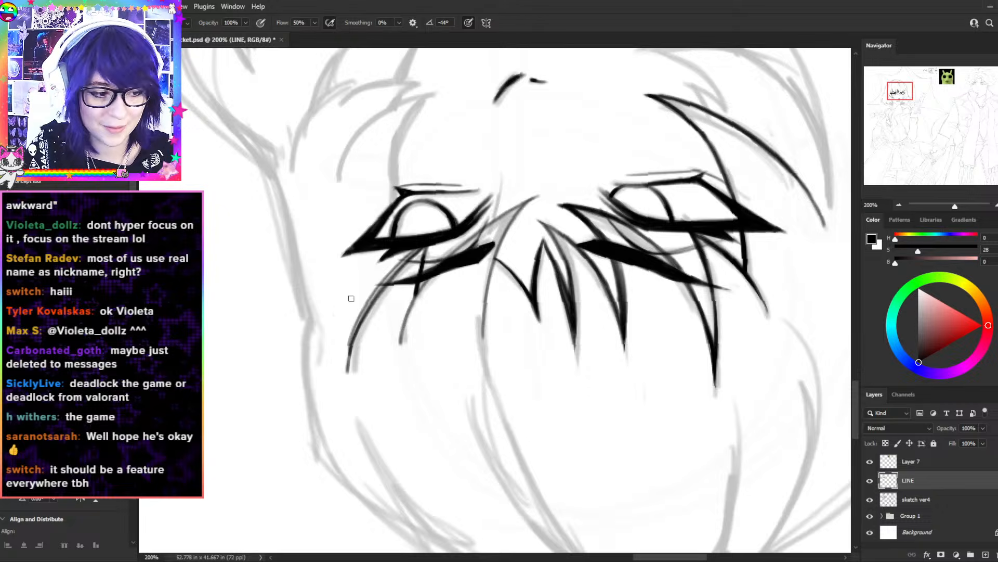
# - Darken the inner edge of the bang crossing the right-hand eyebrow and carry it up to its end on the forehead
pyautogui.press('r')
pyautogui.moveTo(440, 278)
pyautogui.mouseDown()
pyautogui.moveTo(411, 208)
pyautogui.moveTo(430, 107)
pyautogui.moveTo(550, 240)
pyautogui.mouseUp()
pyautogui.press('b')
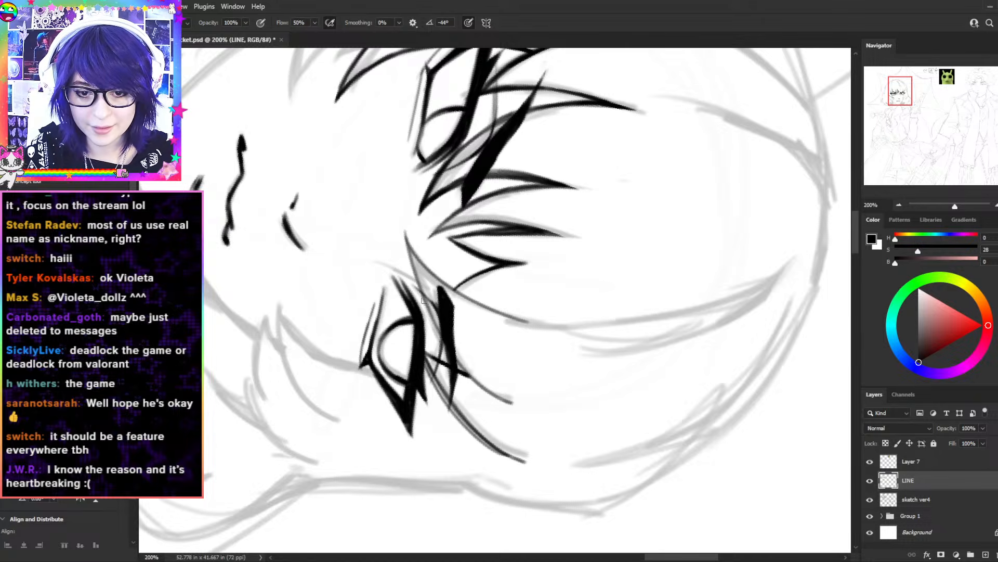
pyautogui.moveTo(458, 359)
pyautogui.mouseDown()
pyautogui.moveTo(512, 403)
pyautogui.moveTo(345, 223)
pyautogui.moveTo(519, 227)
pyautogui.moveTo(675, 254)
pyautogui.moveTo(643, 298)
pyautogui.moveTo(596, 427)
pyautogui.mouseUp()
pyautogui.press('r')
pyautogui.press('b')
# - Ink one long edge of the central bang from near the crown down to the line already inked at the brow
pyautogui.press('r')
pyautogui.press('space')
pyautogui.press('r')
pyautogui.moveTo(679, 319); pyautogui.dragTo(611, 112)
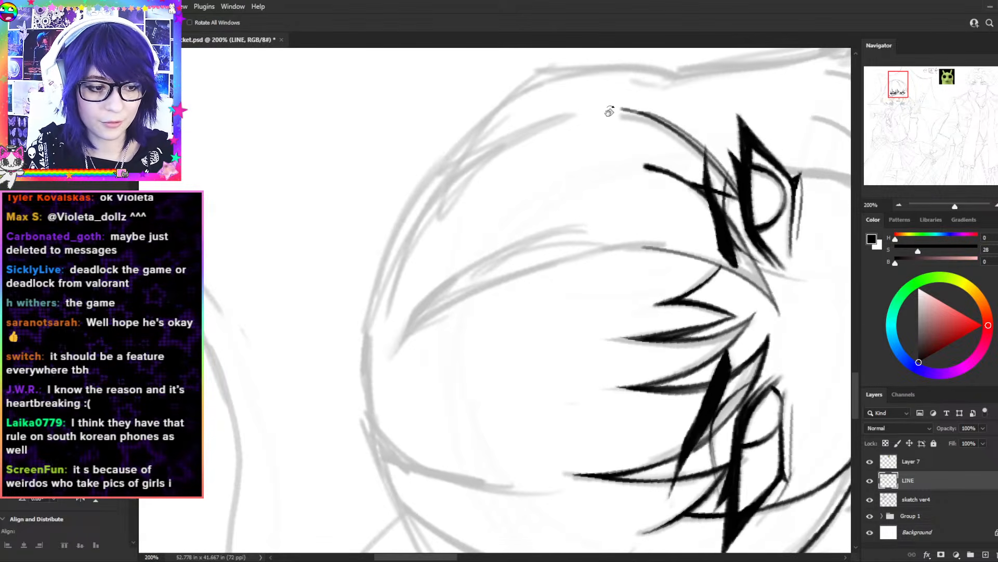
pyautogui.moveTo(744, 184); pyautogui.dragTo(692, 150)
pyautogui.press('b')
pyautogui.moveTo(635, 216)
pyautogui.mouseDown()
pyautogui.moveTo(394, 361)
pyautogui.moveTo(644, 211)
pyautogui.mouseUp()
pyautogui.hotkey('ctrl', 'z')
pyautogui.hotkey('ctrl', 'z')
pyautogui.moveTo(406, 374)
pyautogui.mouseDown()
pyautogui.moveTo(506, 276)
pyautogui.moveTo(645, 239)
pyautogui.mouseUp()
pyautogui.moveTo(406, 374)
pyautogui.mouseDown()
pyautogui.moveTo(588, 189)
pyautogui.moveTo(513, 237)
pyautogui.moveTo(629, 198)
pyautogui.mouseUp()
pyautogui.hotkey('ctrl', 'z')
# - Ink the long central bang's opposite edge from its crown peak down towards the right-hand eyebrow, closing a slim lock
pyautogui.press('r')
pyautogui.moveTo(681, 343)
pyautogui.mouseDown()
pyautogui.moveTo(479, 479)
pyautogui.moveTo(366, 425)
pyautogui.mouseUp()
pyautogui.hotkey('ctrl', 'z')
pyautogui.moveTo(486, 184)
pyautogui.mouseDown()
pyautogui.moveTo(511, 215)
pyautogui.moveTo(481, 478)
pyautogui.mouseUp()
pyautogui.press('r')
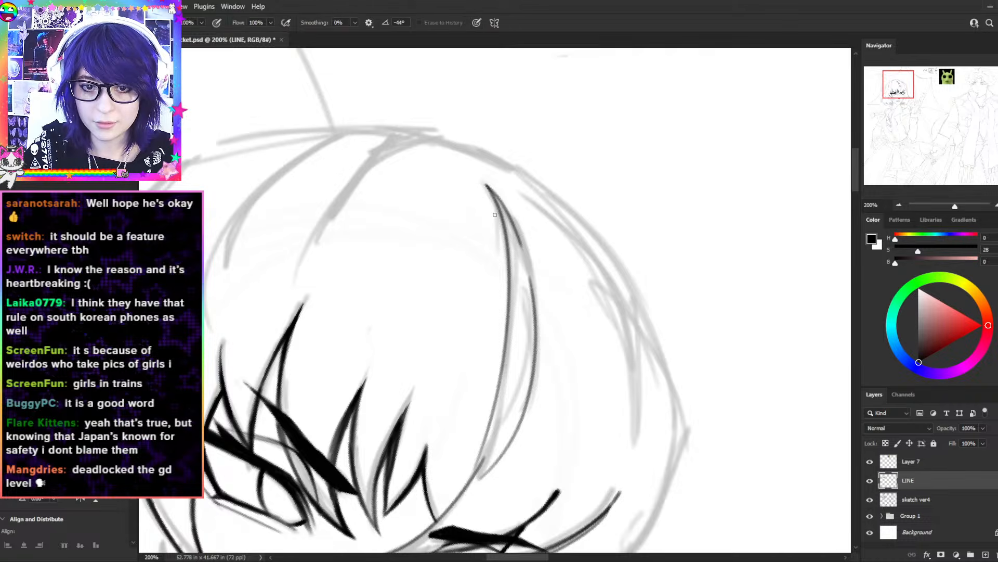
pyautogui.moveTo(513, 272); pyautogui.dragTo(618, 170)
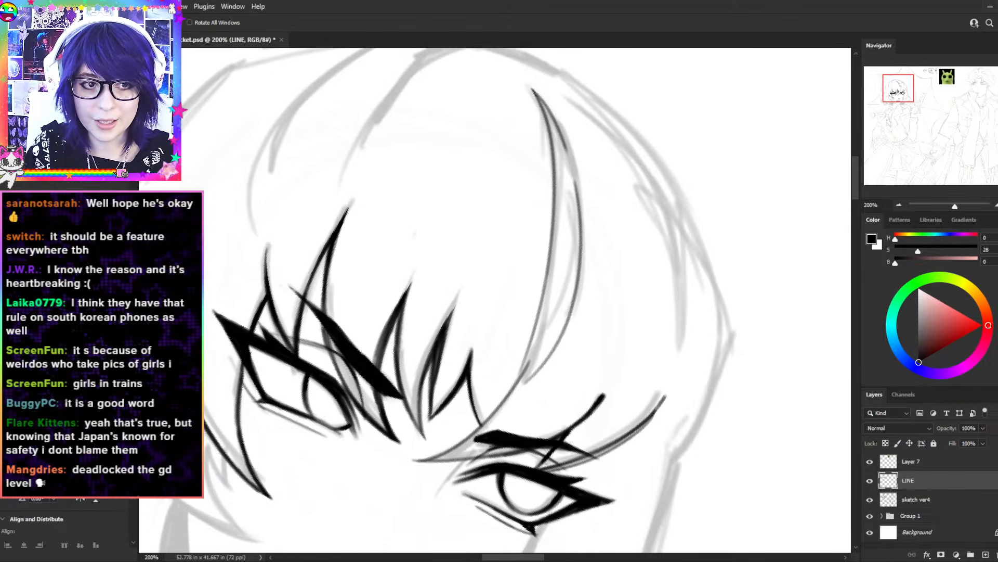
# - Retrace and darken the long central bang's inner edge through the middle of the forehead
pyautogui.click(164, 23)
pyautogui.press('b')
pyautogui.moveTo(516, 214); pyautogui.dragTo(542, 395)
pyautogui.hotkey('ctrl', 'z')
pyautogui.hotkey('ctrl', 'z')
pyautogui.moveTo(514, 207); pyautogui.dragTo(545, 382)
pyautogui.hotkey('ctrl', 'z')
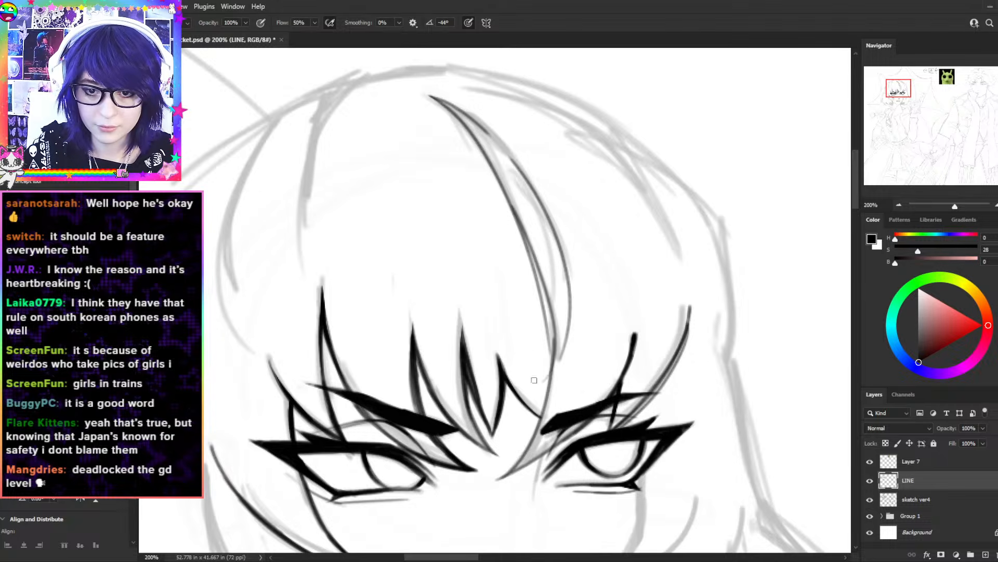
pyautogui.hotkey('ctrl', 'z')
pyautogui.moveTo(513, 210)
pyautogui.mouseDown()
pyautogui.moveTo(551, 345)
pyautogui.moveTo(519, 217)
pyautogui.moveTo(544, 284)
pyautogui.moveTo(556, 349)
pyautogui.mouseUp()
pyautogui.hotkey('ctrl', 'z')
pyautogui.moveTo(527, 239)
pyautogui.mouseDown()
pyautogui.moveTo(545, 418)
pyautogui.moveTo(544, 375)
pyautogui.moveTo(545, 407)
pyautogui.mouseUp()
pyautogui.hotkey('ctrl', 'z')
pyautogui.hotkey('ctrl', 'z')
pyautogui.moveTo(531, 258)
pyautogui.mouseDown()
pyautogui.moveTo(544, 414)
pyautogui.moveTo(549, 375)
pyautogui.moveTo(544, 412)
pyautogui.mouseUp()
pyautogui.hotkey('ctrl', 'z')
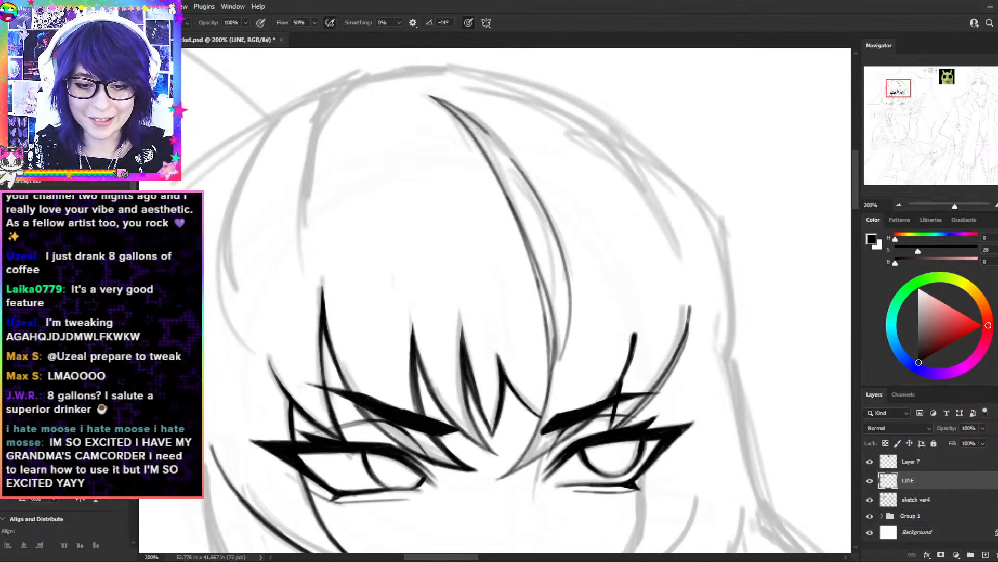
# - Thicken the upper part of the long central lock's outer edge just below the crown peak
pyautogui.moveTo(464, 115); pyautogui.dragTo(525, 183)
pyautogui.hotkey('ctrl', 'z')
pyautogui.hotkey('ctrl', 'z')
pyautogui.hotkey('ctrl', 'z')
pyautogui.moveTo(469, 118); pyautogui.dragTo(524, 180)
pyautogui.moveTo(528, 229); pyautogui.dragTo(549, 391)
pyautogui.hotkey('ctrl', 'z')
pyautogui.moveTo(536, 279); pyautogui.dragTo(551, 372)
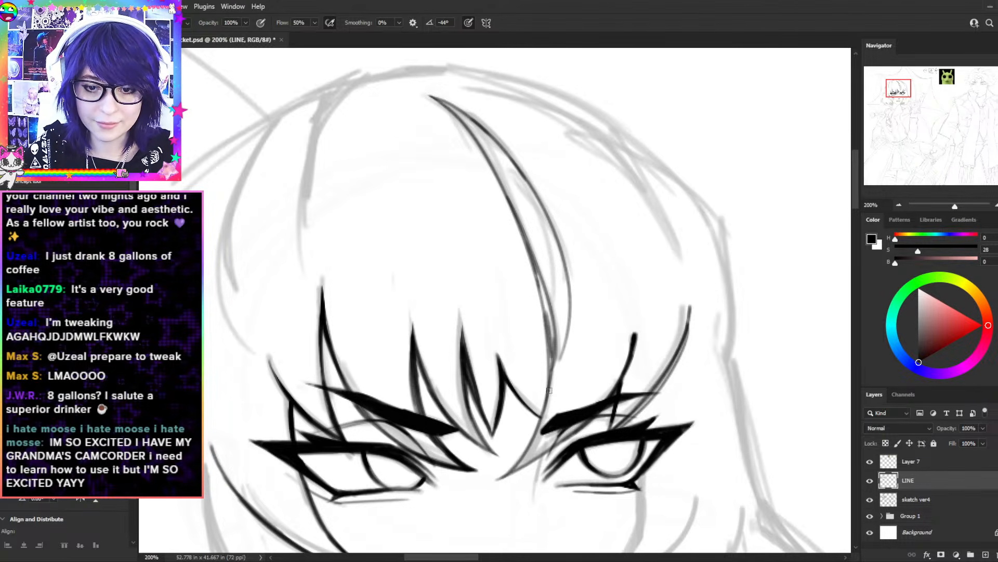
pyautogui.hotkey('ctrl', 'z')
pyautogui.moveTo(533, 268)
pyautogui.mouseDown()
pyautogui.moveTo(536, 422)
pyautogui.moveTo(543, 413)
pyautogui.mouseUp()
pyautogui.hotkey('ctrl', 'z')
pyautogui.moveTo(529, 255); pyautogui.dragTo(549, 383)
pyautogui.hotkey('ctrl', 'z')
pyautogui.moveTo(525, 232); pyautogui.dragTo(553, 363)
pyautogui.hotkey('ctrl', 'z')
pyautogui.moveTo(527, 241)
pyautogui.mouseDown()
pyautogui.moveTo(552, 366)
pyautogui.moveTo(551, 351)
pyautogui.mouseUp()
pyautogui.hotkey('ctrl', 'z')
pyautogui.hotkey('ctrl', 'z')
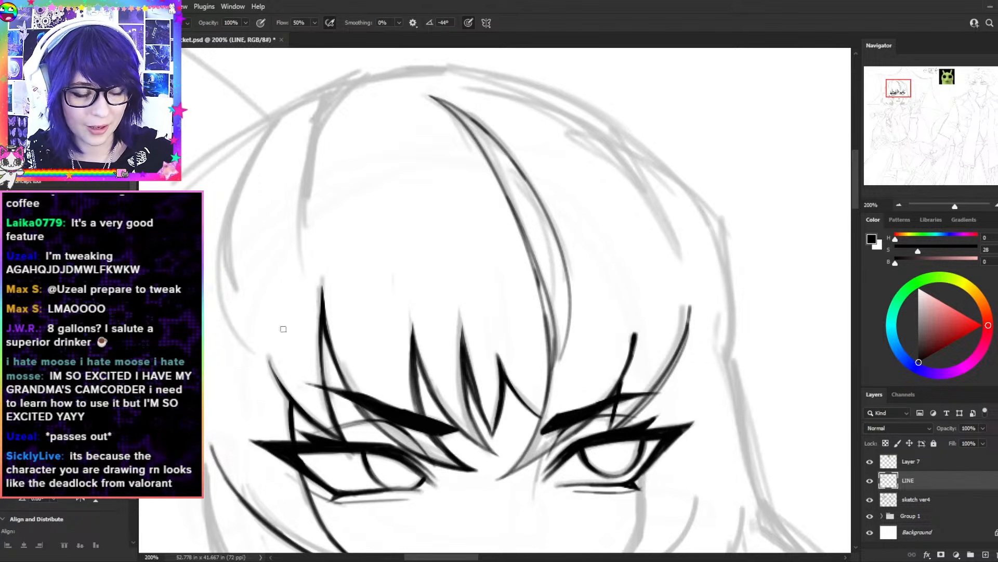
pyautogui.moveTo(526, 240); pyautogui.dragTo(553, 352)
pyautogui.hotkey('ctrl', 'z')
# - Thicken the lower half of the long central lock's inner edge down towards the right-hand eyebrow
pyautogui.moveTo(527, 244); pyautogui.dragTo(550, 359)
pyautogui.moveTo(534, 262); pyautogui.dragTo(552, 372)
pyautogui.hotkey('ctrl', '-')
pyautogui.hotkey('ctrl', '-')
pyautogui.hotkey('ctrl', '-')
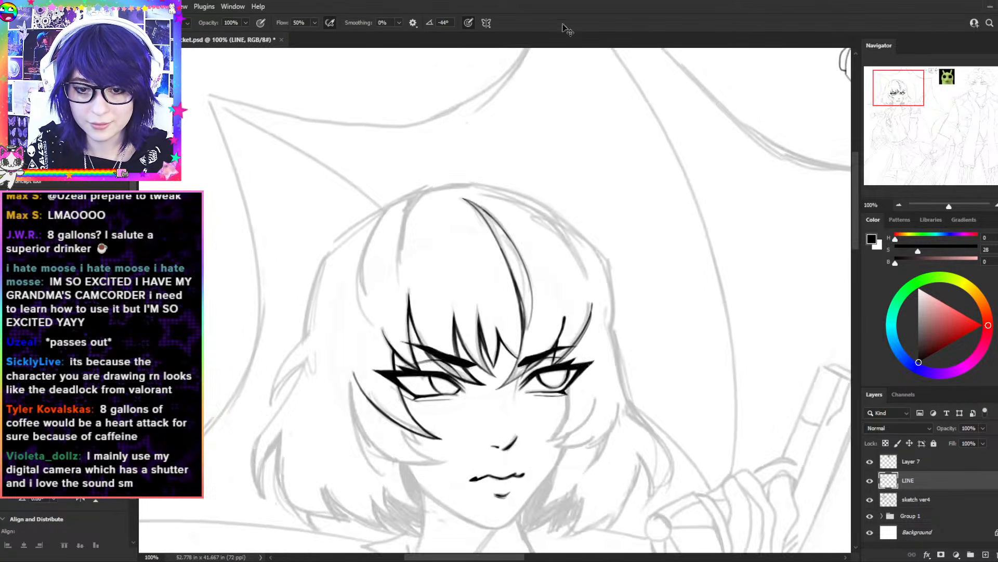
pyautogui.hotkey('ctrl', '+')
pyautogui.hotkey('ctrl', '+')
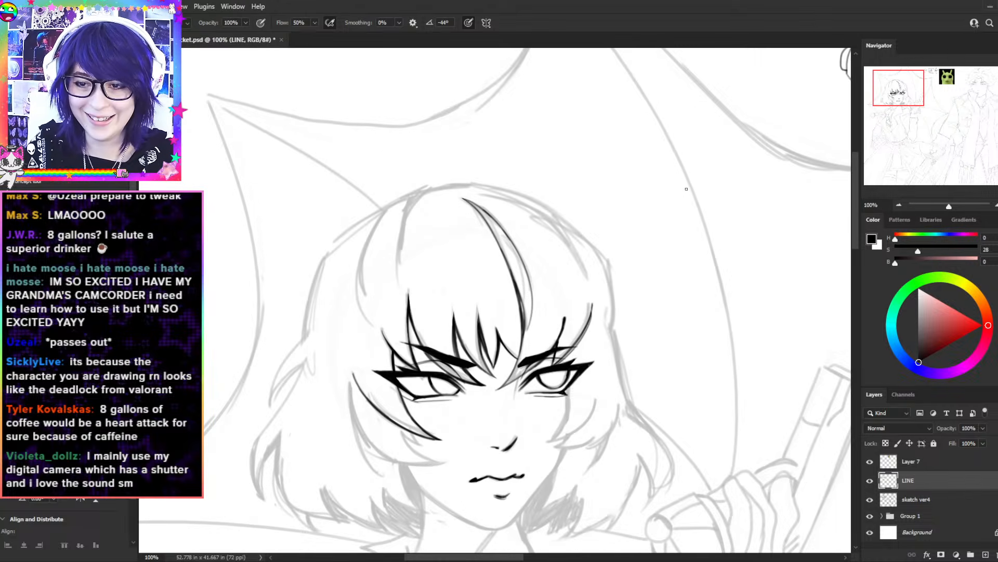
# - Ink the first short edge of a small hair strand beside the tip of the cheek lock below the left-hand eye
pyautogui.hotkey('ctrl', '-')
pyautogui.hotkey('ctrl', '-')
pyautogui.hotkey('ctrl', '+')
pyautogui.hotkey('ctrl', '+')
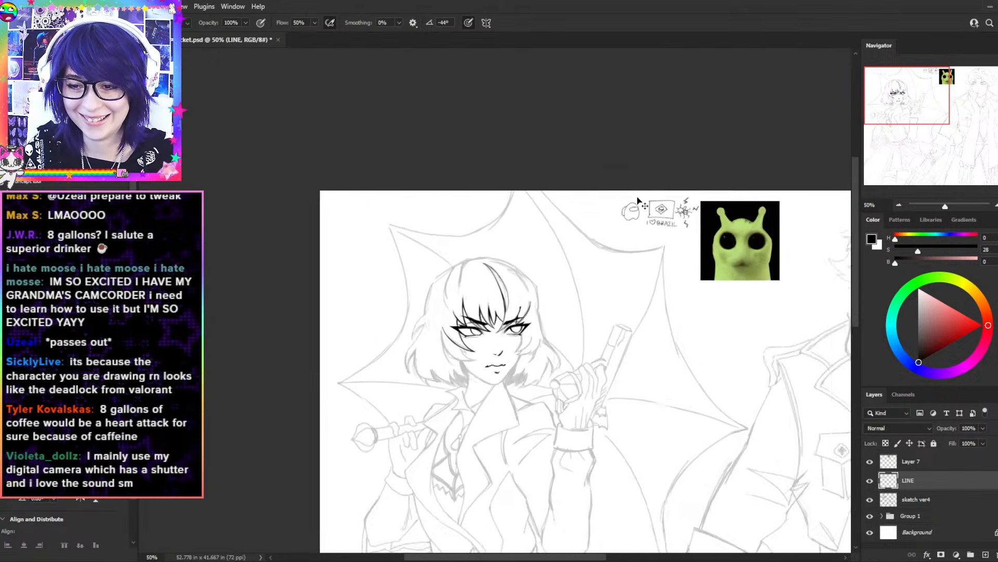
pyautogui.moveTo(548, 289); pyautogui.dragTo(587, 131)
pyautogui.hotkey('ctrl', '+')
pyautogui.press('r')
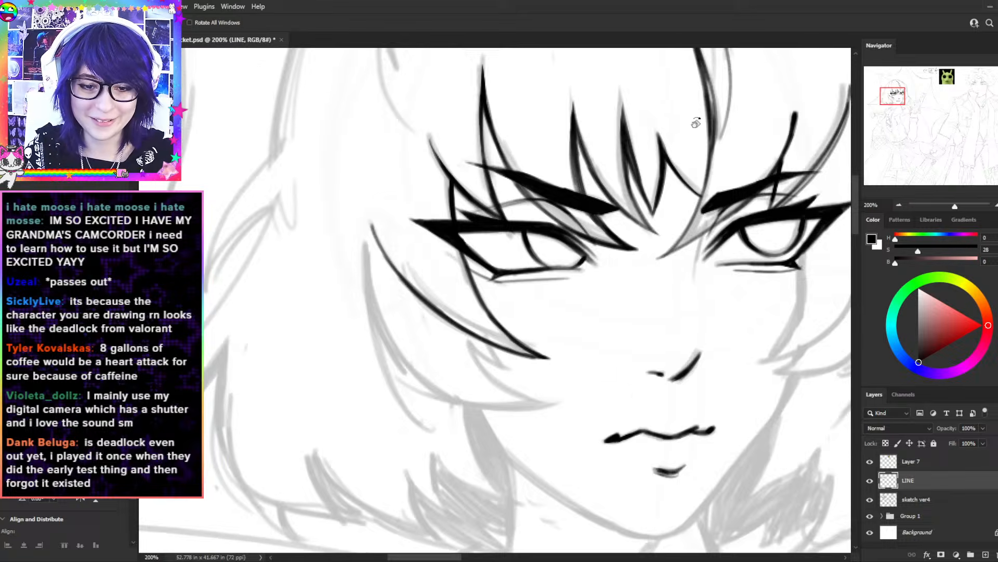
pyautogui.moveTo(692, 109); pyautogui.dragTo(754, 364)
pyautogui.moveTo(452, 327); pyautogui.dragTo(445, 358)
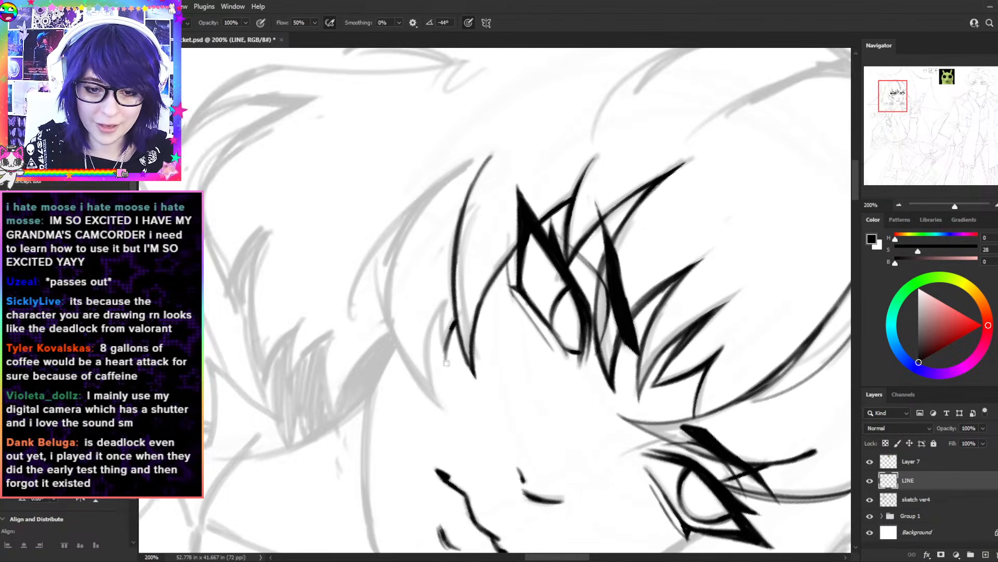
pyautogui.moveTo(444, 300); pyautogui.dragTo(448, 367)
pyautogui.hotkey('ctrl', 'z')
# - Ink the small strand's remaining edges as a jagged zigzag joining the cheek lock near its tip
pyautogui.press('e')
pyautogui.moveTo(522, 250); pyautogui.dragTo(515, 243)
pyautogui.press('r')
pyautogui.moveTo(497, 159); pyautogui.dragTo(375, 227)
pyautogui.press('b')
pyautogui.moveTo(468, 344); pyautogui.dragTo(501, 380)
pyautogui.moveTo(469, 346); pyautogui.dragTo(507, 383)
pyautogui.press('r')
pyautogui.moveTo(423, 378); pyautogui.dragTo(375, 327)
pyautogui.press('e')
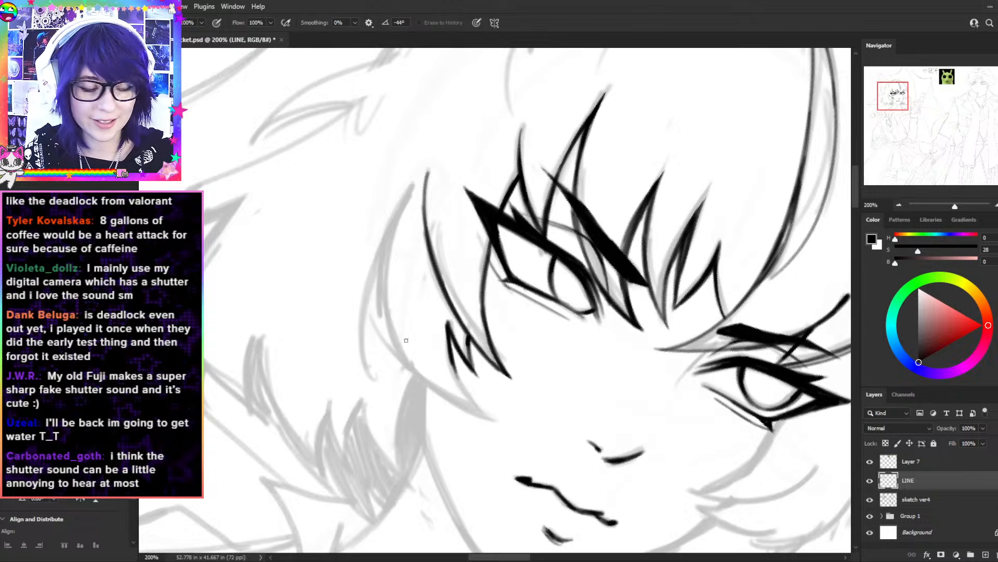
# - Ink the inner edge of the long cheek strand just below the small zigzag strand, running down to its tip
pyautogui.moveTo(443, 335); pyautogui.dragTo(447, 317)
pyautogui.press('b')
pyautogui.moveTo(451, 354)
pyautogui.mouseDown()
pyautogui.moveTo(502, 429)
pyautogui.moveTo(483, 408)
pyautogui.mouseUp()
pyautogui.hotkey('ctrl', 'z')
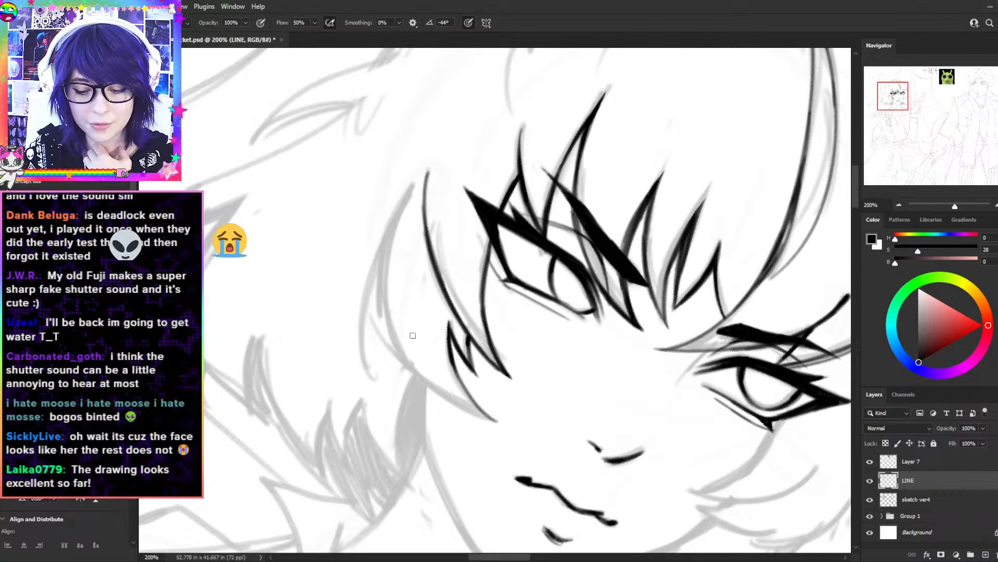
# - Ink and thicken the cheek strand's long outer edge, curving from temple height down towards its tip below the left-hand eye
pyautogui.press('r')
pyautogui.moveTo(618, 147)
pyautogui.mouseDown()
pyautogui.moveTo(444, 192)
pyautogui.moveTo(404, 231)
pyautogui.mouseUp()
pyautogui.moveTo(517, 156); pyautogui.dragTo(397, 144)
pyautogui.press('e')
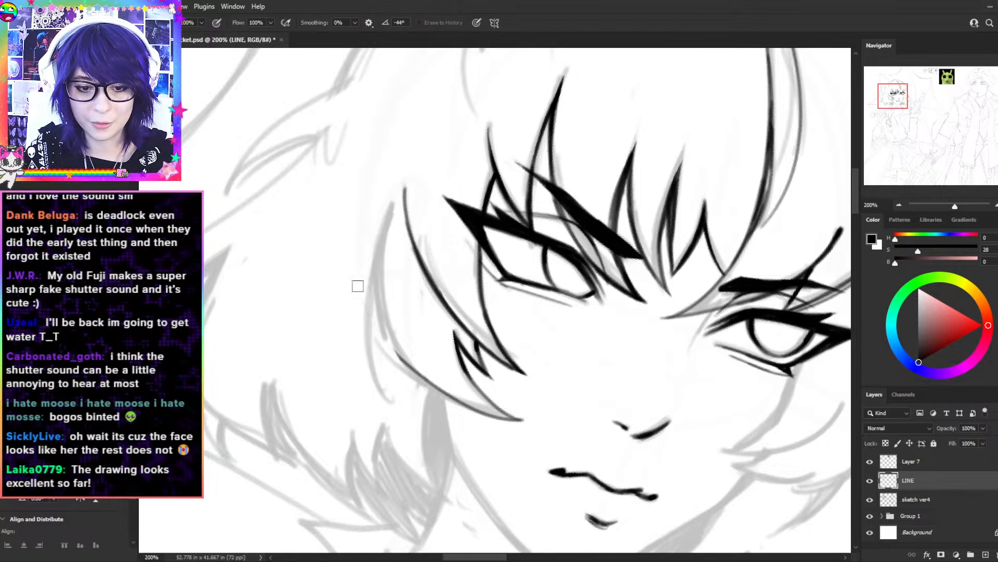
pyautogui.press('b')
pyautogui.moveTo(381, 237); pyautogui.dragTo(418, 376)
pyautogui.moveTo(381, 265); pyautogui.dragTo(416, 366)
pyautogui.moveTo(377, 293); pyautogui.dragTo(430, 377)
pyautogui.moveTo(393, 339); pyautogui.dragTo(428, 381)
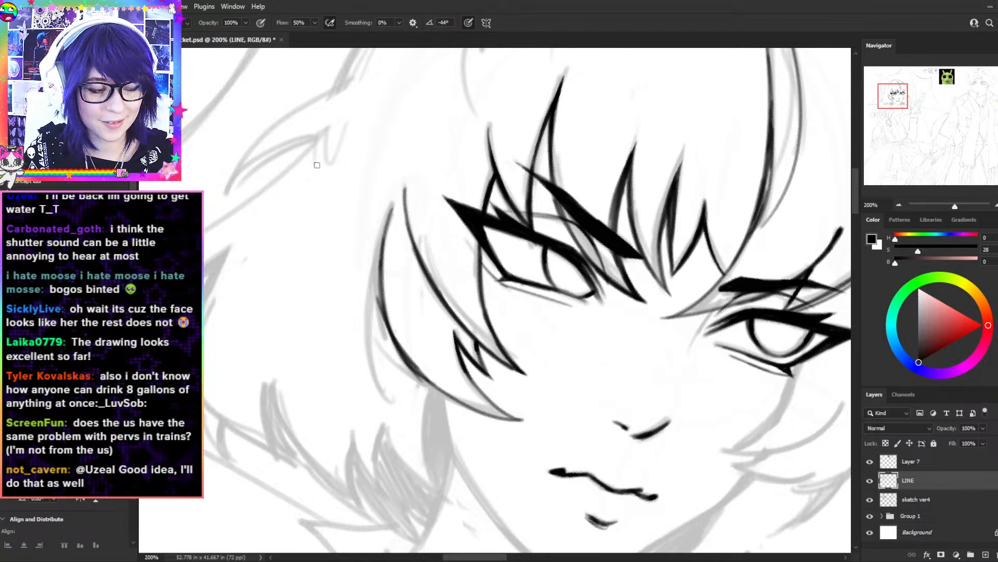
# - Ink the outermost thin strand beside the cheek lock and thicken the lower edge of the lock near its tip
pyautogui.moveTo(377, 280); pyautogui.dragTo(404, 411)
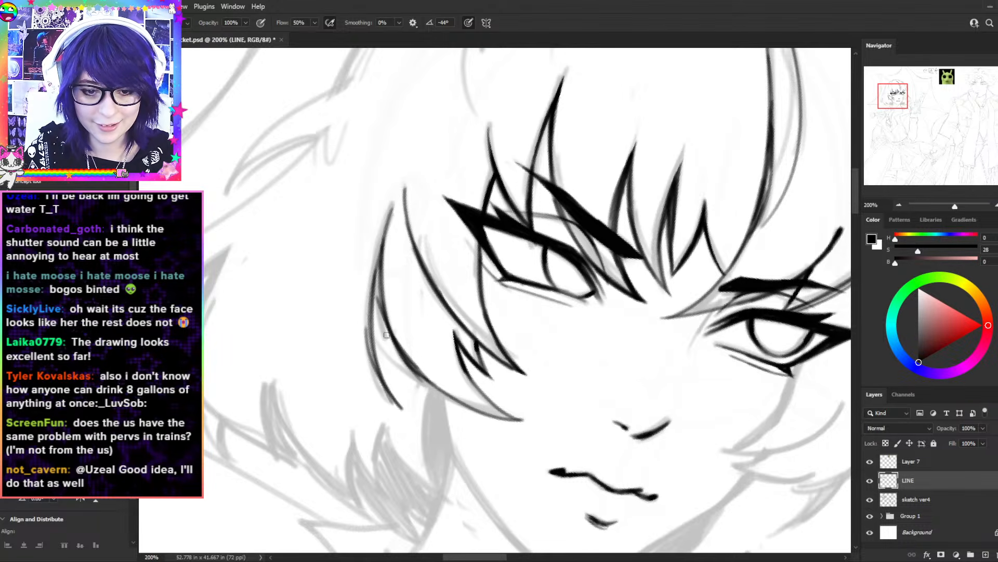
pyautogui.moveTo(414, 365); pyautogui.dragTo(478, 413)
pyautogui.moveTo(464, 361)
pyautogui.mouseDown()
pyautogui.moveTo(516, 422)
pyautogui.moveTo(497, 408)
pyautogui.mouseUp()
pyautogui.hotkey('ctrl', 'z')
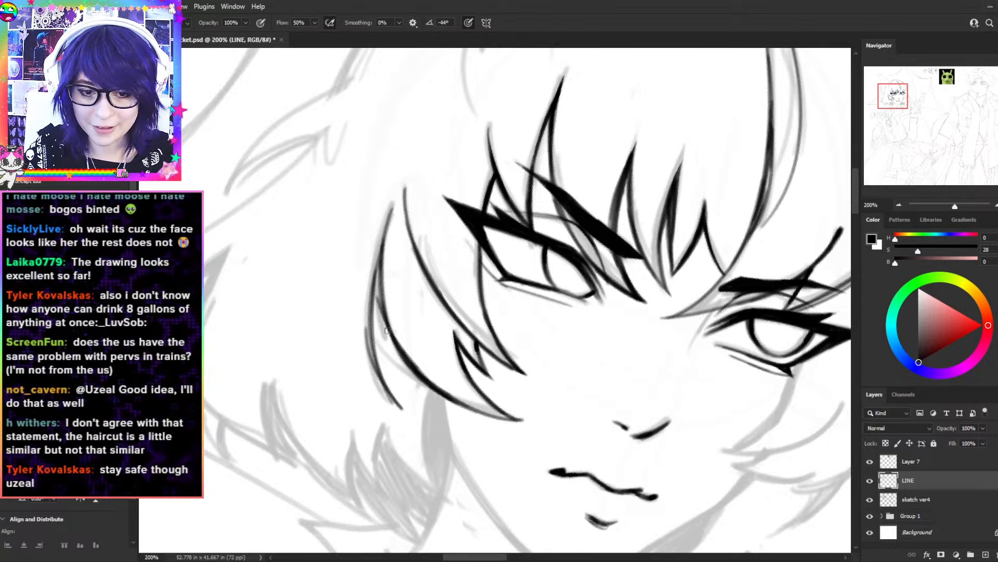
pyautogui.moveTo(382, 267)
pyautogui.mouseDown()
pyautogui.moveTo(372, 348)
pyautogui.moveTo(386, 385)
pyautogui.mouseUp()
# - Thicken the outermost strand where it joins the cheek lock and clean up its lower tip with the eraser
pyautogui.moveTo(431, 339); pyautogui.dragTo(416, 271)
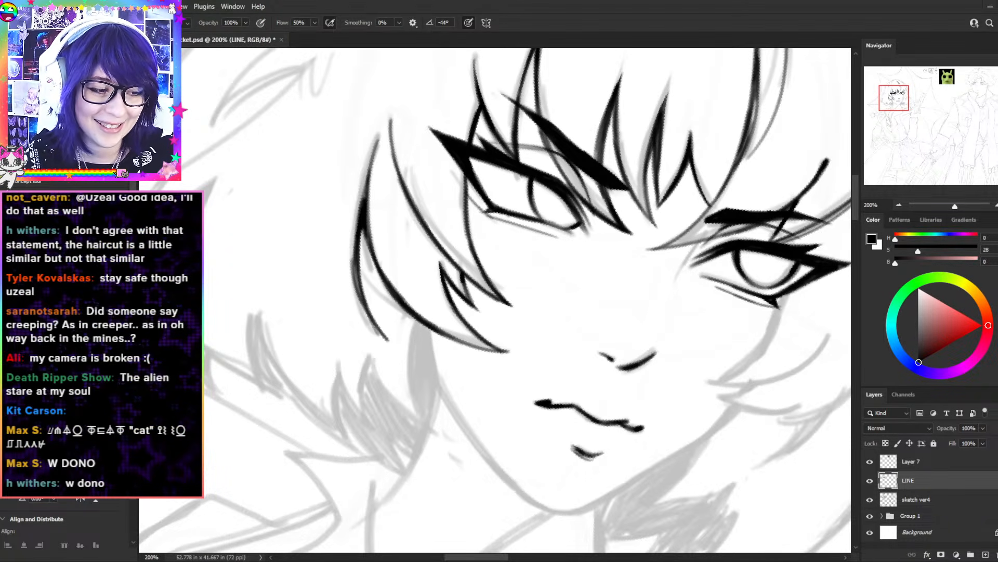
pyautogui.press('r')
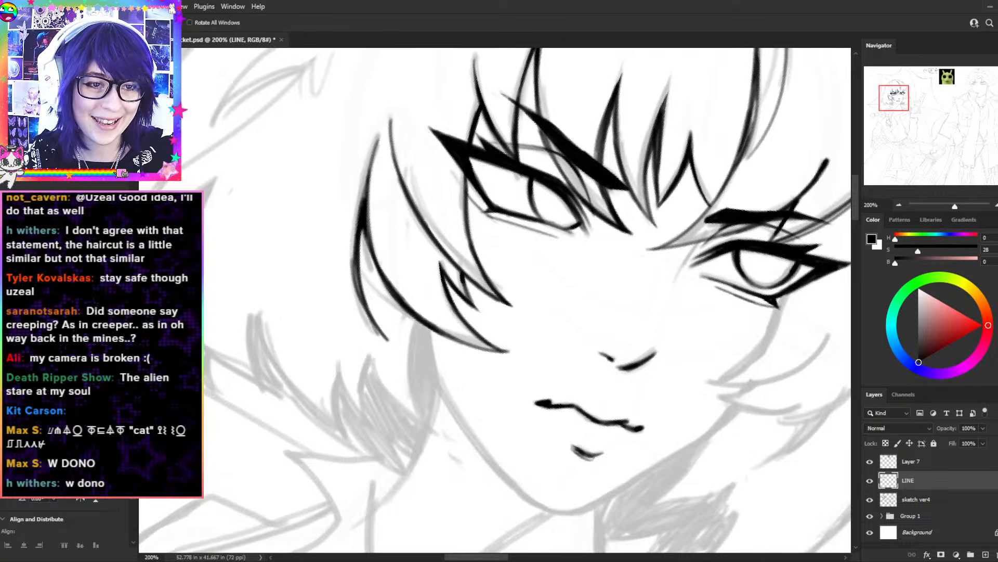
pyautogui.press('Escape')
pyautogui.press('b')
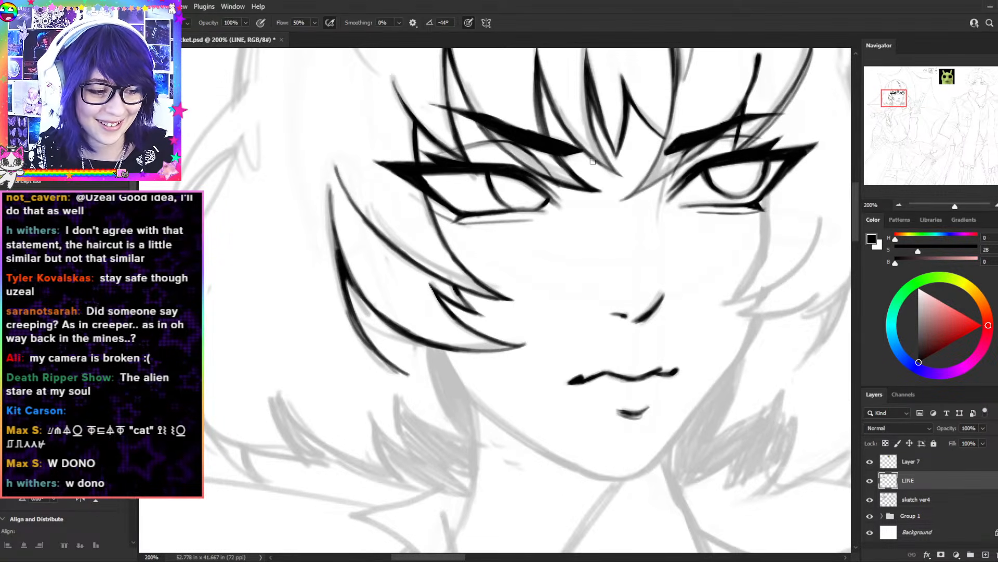
pyautogui.moveTo(602, 196)
pyautogui.mouseDown()
pyautogui.moveTo(584, 282)
pyautogui.moveTo(603, 275)
pyautogui.mouseUp()
pyautogui.moveTo(466, 274); pyautogui.dragTo(527, 175)
pyautogui.moveTo(398, 237)
pyautogui.mouseDown()
pyautogui.moveTo(416, 310)
pyautogui.moveTo(412, 295)
pyautogui.mouseUp()
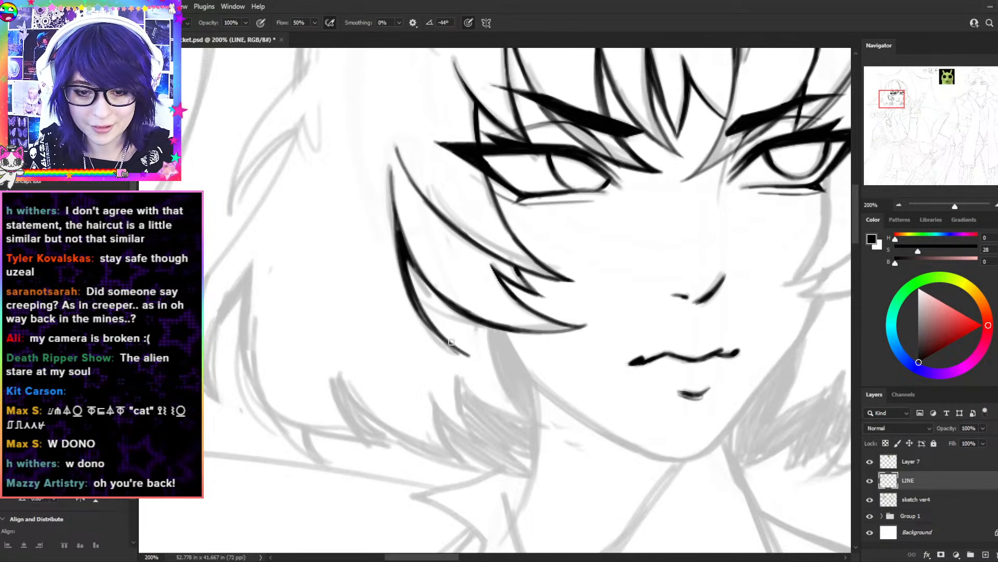
pyautogui.press('e')
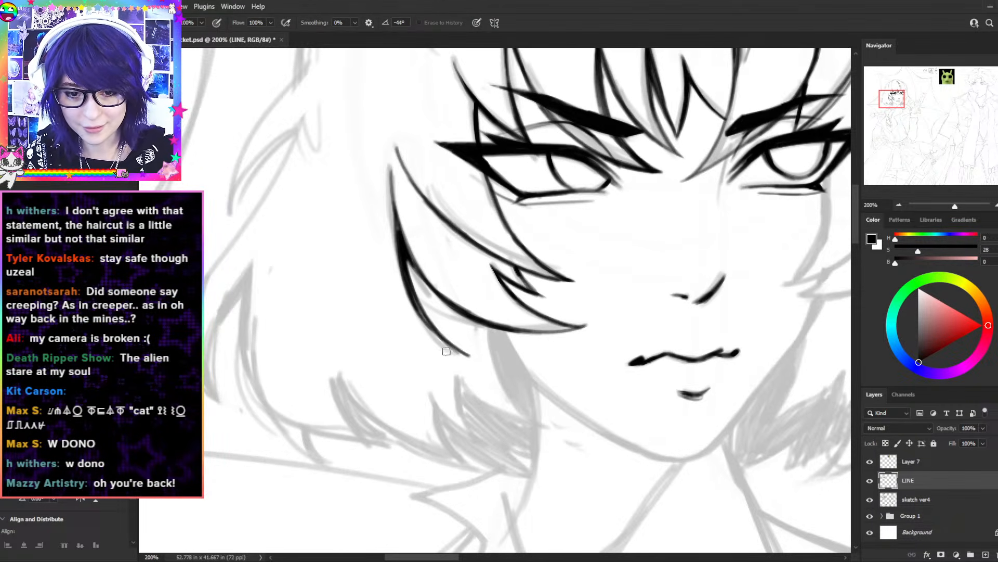
pyautogui.moveTo(439, 344); pyautogui.dragTo(481, 366)
pyautogui.moveTo(671, 225)
pyautogui.mouseDown()
pyautogui.moveTo(564, 238)
pyautogui.moveTo(452, 361)
pyautogui.mouseUp()
pyautogui.press('b')
pyautogui.moveTo(601, 247); pyautogui.dragTo(602, 348)
pyautogui.moveTo(598, 279)
pyautogui.mouseDown()
pyautogui.moveTo(555, 441)
pyautogui.moveTo(560, 413)
pyautogui.mouseUp()
pyautogui.hotkey('ctrl', 'z')
pyautogui.hotkey('ctrl', 'z')
pyautogui.hotkey('ctrl', 'z')
pyautogui.moveTo(605, 282); pyautogui.dragTo(550, 416)
pyautogui.hotkey('ctrl', 'z')
# - Ink the curved outer edge of the short hair strand over the cheek below the right-hand eye
pyautogui.press('r')
pyautogui.moveTo(697, 307); pyautogui.dragTo(505, 61)
pyautogui.press('space')
pyautogui.moveTo(642, 233); pyautogui.dragTo(597, 318)
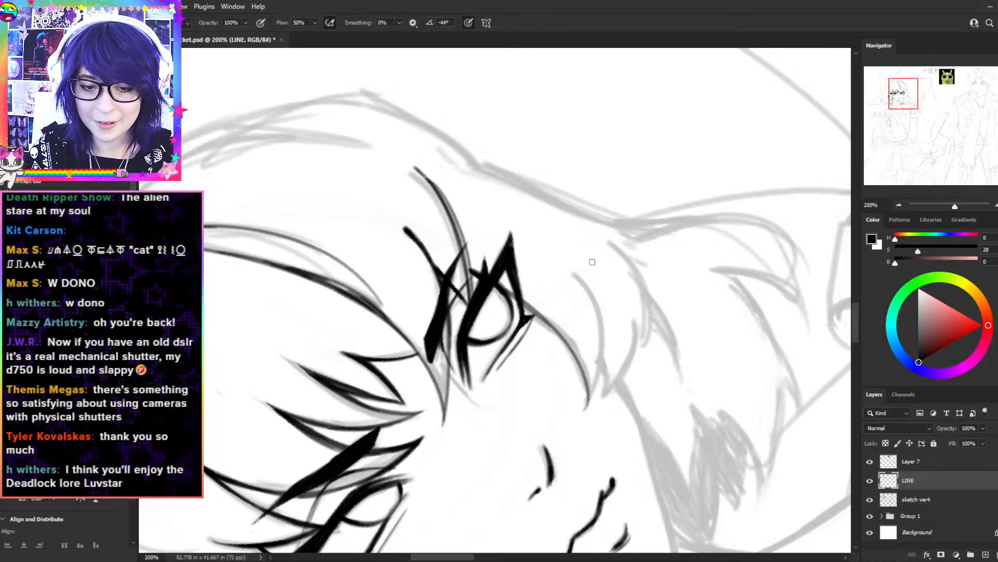
pyautogui.moveTo(578, 267)
pyautogui.mouseDown()
pyautogui.moveTo(566, 407)
pyautogui.moveTo(575, 408)
pyautogui.mouseUp()
pyautogui.hotkey('ctrl', 'z')
pyautogui.hotkey('ctrl', 'z')
pyautogui.moveTo(575, 273)
pyautogui.mouseDown()
pyautogui.moveTo(582, 421)
pyautogui.moveTo(597, 322)
pyautogui.moveTo(579, 406)
pyautogui.mouseUp()
pyautogui.hotkey('ctrl', 'z')
pyautogui.hotkey('ctrl', 'z')
pyautogui.moveTo(574, 273)
pyautogui.mouseDown()
pyautogui.moveTo(593, 383)
pyautogui.moveTo(597, 373)
pyautogui.mouseUp()
pyautogui.hotkey('ctrl', 'z')
pyautogui.moveTo(593, 298); pyautogui.dragTo(590, 403)
# - Ink the short cheek strand's inner edge down to a sharp tip against the face contour
pyautogui.moveTo(569, 343); pyautogui.dragTo(580, 416)
pyautogui.hotkey('ctrl', 'z')
pyautogui.hotkey('ctrl', 'z')
pyautogui.moveTo(567, 343); pyautogui.dragTo(580, 414)
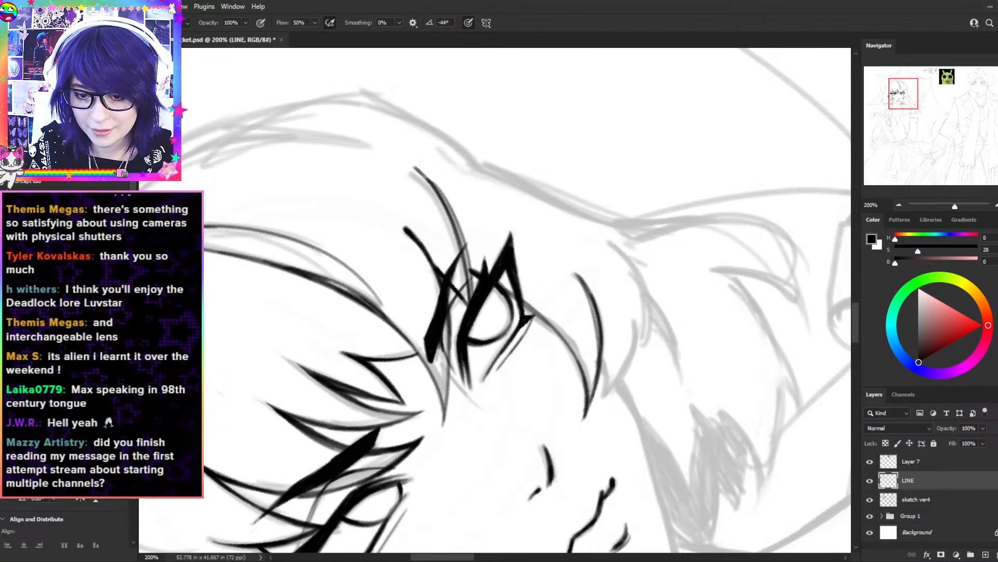
pyautogui.press('e')
pyautogui.hotkey('ctrl', 'z')
pyautogui.moveTo(601, 393); pyautogui.dragTo(582, 434)
pyautogui.hotkey('ctrl', 'z')
# - Darken the first strand's tip, and ink a second short curved strand beside it with a thickened upper end
pyautogui.press('r')
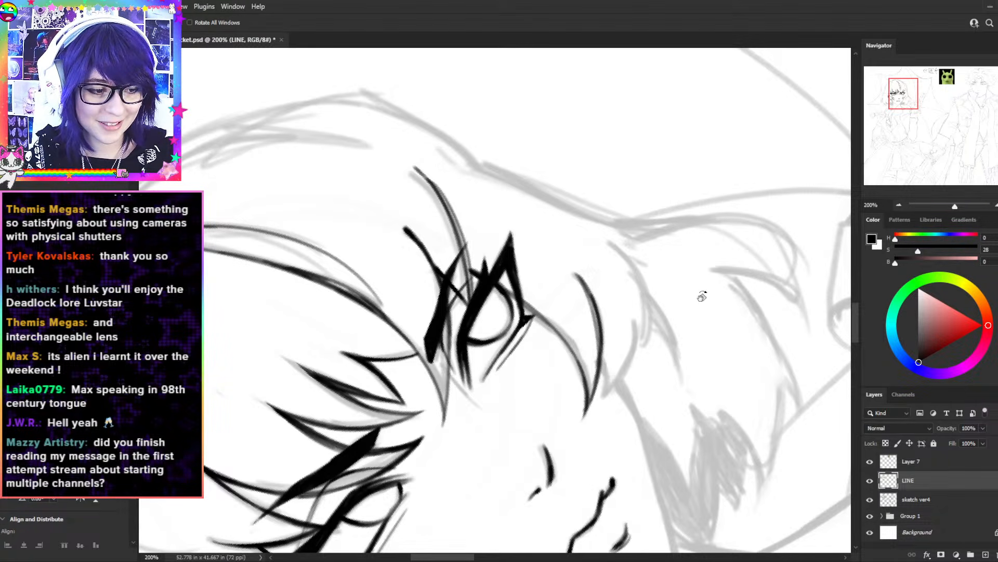
pyautogui.moveTo(698, 299); pyautogui.dragTo(562, 242)
pyautogui.press('b')
pyautogui.moveTo(577, 389); pyautogui.dragTo(564, 428)
pyautogui.press('r')
pyautogui.press('b')
pyautogui.moveTo(745, 297)
pyautogui.mouseDown()
pyautogui.moveTo(638, 294)
pyautogui.moveTo(623, 364)
pyautogui.mouseUp()
pyautogui.moveTo(636, 284); pyautogui.dragTo(626, 370)
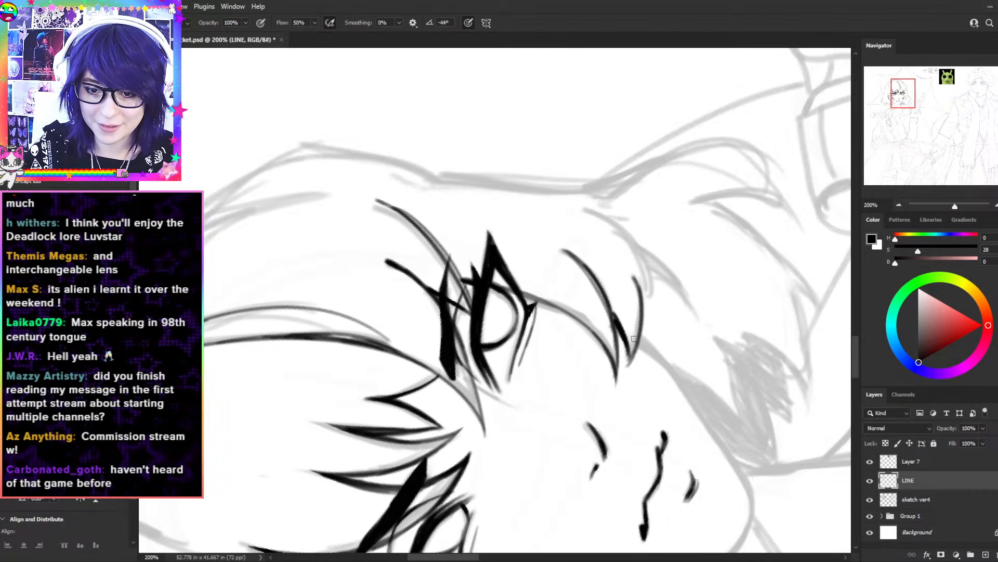
pyautogui.moveTo(635, 279); pyautogui.dragTo(650, 301)
pyautogui.moveTo(636, 282); pyautogui.dragTo(653, 305)
pyautogui.press('r')
pyautogui.moveTo(612, 230); pyautogui.dragTo(626, 337)
pyautogui.press('b')
pyautogui.moveTo(624, 289); pyautogui.dragTo(592, 424)
pyautogui.hotkey('ctrl', 'z')
pyautogui.hotkey('ctrl', 'z')
pyautogui.moveTo(624, 297); pyautogui.dragTo(592, 421)
pyautogui.hotkey('ctrl', 'z')
pyautogui.moveTo(624, 300); pyautogui.dragTo(593, 422)
pyautogui.hotkey('ctrl', 'z')
pyautogui.press('r')
pyautogui.moveTo(617, 381)
pyautogui.mouseDown()
pyautogui.moveTo(598, 279)
pyautogui.moveTo(634, 281)
pyautogui.moveTo(653, 325)
pyautogui.mouseUp()
pyautogui.press('b')
pyautogui.press('e')
pyautogui.press('b')
pyautogui.hotkey('ctrl', 'z')
pyautogui.press('e')
pyautogui.press('b')
pyautogui.moveTo(623, 229)
pyautogui.mouseDown()
pyautogui.moveTo(653, 283)
pyautogui.moveTo(653, 321)
pyautogui.mouseUp()
pyautogui.hotkey('ctrl', 'z')
# - Ink the first long curved edge of the lock on the right-hand side of the crown, following the sketch
pyautogui.press('r')
pyautogui.moveTo(633, 285)
pyautogui.mouseDown()
pyautogui.moveTo(716, 272)
pyautogui.moveTo(699, 395)
pyautogui.mouseUp()
pyautogui.moveTo(731, 312)
pyautogui.mouseDown()
pyautogui.moveTo(687, 419)
pyautogui.moveTo(642, 227)
pyautogui.moveTo(675, 473)
pyautogui.mouseUp()
pyautogui.press('e')
pyautogui.press('b')
pyautogui.moveTo(384, 182)
pyautogui.mouseDown()
pyautogui.moveTo(555, 398)
pyautogui.moveTo(475, 236)
pyautogui.moveTo(587, 423)
pyautogui.mouseUp()
pyautogui.hotkey('ctrl', 'z')
pyautogui.press('r')
pyautogui.moveTo(543, 253)
pyautogui.mouseDown()
pyautogui.moveTo(461, 178)
pyautogui.moveTo(426, 194)
pyautogui.mouseUp()
pyautogui.hotkey('ctrl', 'z')
pyautogui.press('b')
pyautogui.moveTo(357, 377); pyautogui.dragTo(629, 242)
pyautogui.hotkey('ctrl', 'z')
pyautogui.moveTo(362, 378); pyautogui.dragTo(624, 228)
pyautogui.hotkey('ctrl', 'z')
pyautogui.moveTo(360, 374); pyautogui.dragTo(656, 234)
pyautogui.hotkey('ctrl', 'z')
pyautogui.moveTo(363, 368); pyautogui.dragTo(655, 235)
# - Ink the second long edge of the right-hand crown lock so both edges meet in a tapered point
pyautogui.press('r')
pyautogui.moveTo(660, 375); pyautogui.dragTo(385, 401)
pyautogui.moveTo(655, 172); pyautogui.dragTo(375, 484)
pyautogui.moveTo(660, 218); pyautogui.dragTo(598, 456)
pyautogui.hotkey('ctrl', 'z')
pyautogui.moveTo(358, 364)
pyautogui.mouseDown()
pyautogui.moveTo(666, 252)
pyautogui.moveTo(595, 221)
pyautogui.moveTo(573, 199)
pyautogui.mouseUp()
pyautogui.press('r')
pyautogui.hotkey('ctrl', 'z')
pyautogui.moveTo(411, 416); pyautogui.dragTo(660, 186)
# - Ink the outer hair silhouette from the right-hand crown lock down the side of the head, thickening its lower end
pyautogui.press('r')
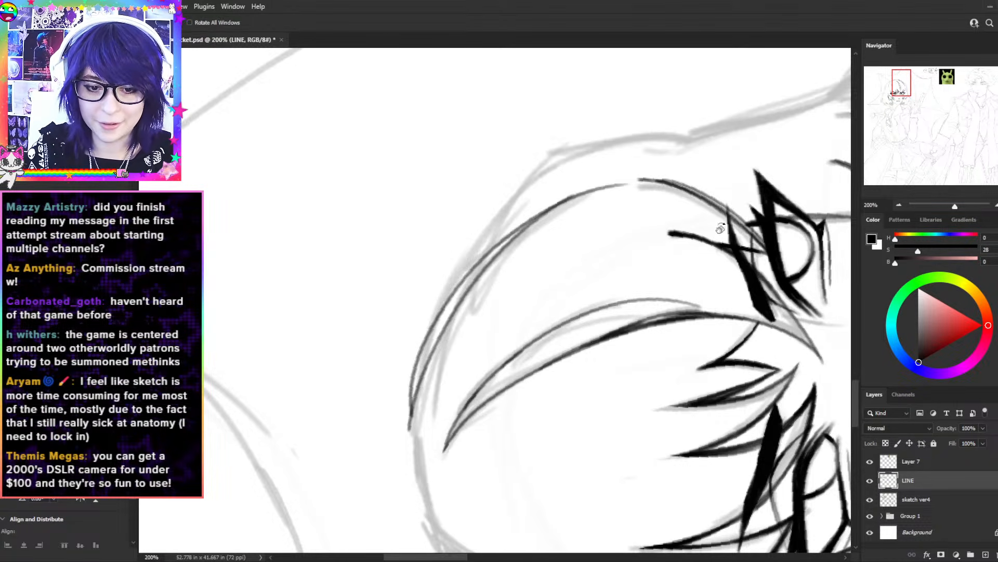
pyautogui.moveTo(441, 376); pyautogui.dragTo(667, 309)
pyautogui.press('b')
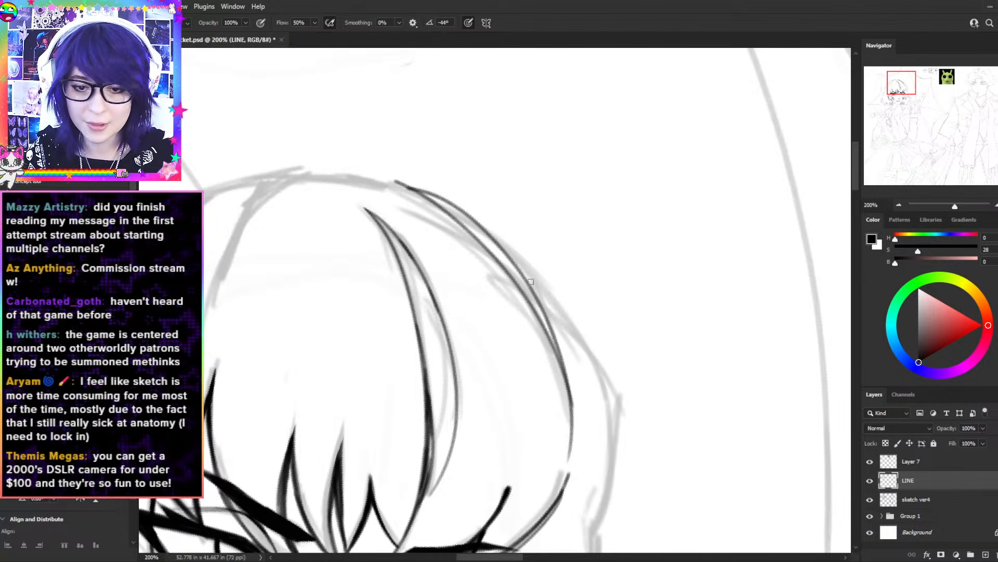
pyautogui.moveTo(494, 242); pyautogui.dragTo(566, 314)
pyautogui.hotkey('ctrl', 'z')
pyautogui.moveTo(473, 216); pyautogui.dragTo(558, 302)
pyautogui.hotkey('ctrl', 'z')
pyautogui.moveTo(463, 212); pyautogui.dragTo(550, 291)
pyautogui.moveTo(498, 246); pyautogui.dragTo(616, 404)
pyautogui.moveTo(587, 340); pyautogui.dragTo(618, 405)
# - Try to continue the outer hair silhouette around its bend beside the right-hand temple
pyautogui.moveTo(682, 247); pyautogui.dragTo(662, 87)
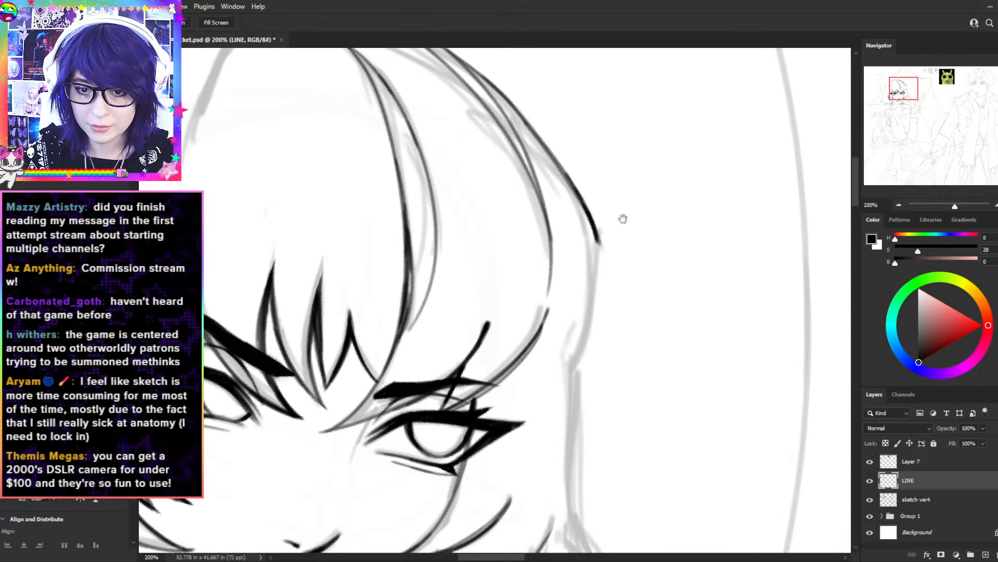
pyautogui.press('r')
pyautogui.moveTo(590, 91); pyautogui.dragTo(489, 63)
pyautogui.press('e')
pyautogui.press('b')
pyautogui.moveTo(556, 194); pyautogui.dragTo(599, 297)
pyautogui.hotkey('ctrl', 'z')
pyautogui.moveTo(559, 201); pyautogui.dragTo(605, 326)
pyautogui.hotkey('ctrl', 'z')
pyautogui.moveTo(558, 196); pyautogui.dragTo(609, 346)
pyautogui.hotkey('ctrl', 'z')
pyautogui.hotkey('ctrl', 'z')
pyautogui.moveTo(560, 200); pyautogui.dragTo(602, 335)
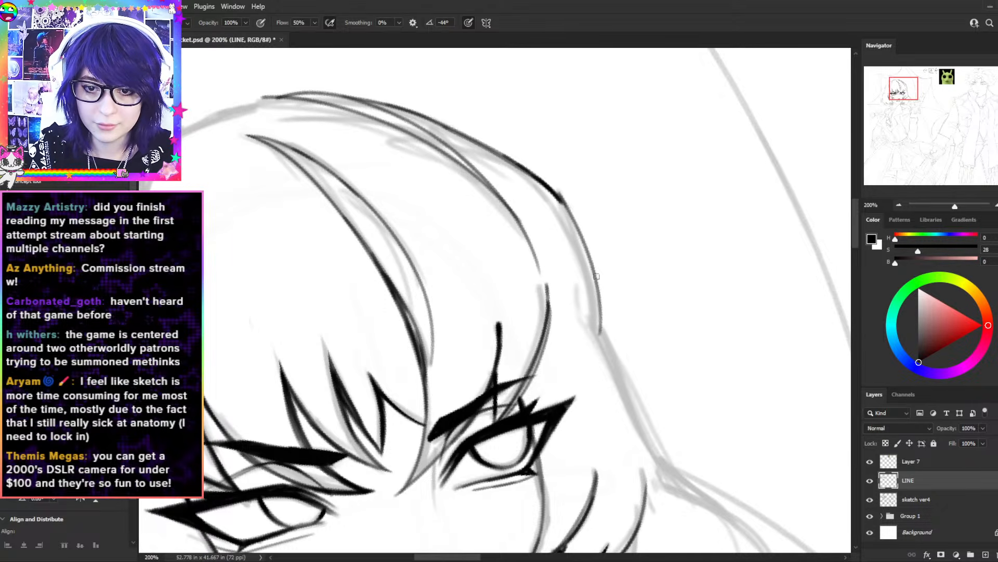
pyautogui.press('r')
pyautogui.moveTo(671, 263); pyautogui.dragTo(342, 97)
pyautogui.hotkey('ctrl', 'z')
pyautogui.press('b')
pyautogui.moveTo(378, 282)
pyautogui.mouseDown()
pyautogui.moveTo(493, 190)
pyautogui.moveTo(424, 231)
pyautogui.moveTo(471, 202)
pyautogui.mouseUp()
pyautogui.hotkey('ctrl', 'z')
pyautogui.hotkey('ctrl', 'z')
pyautogui.hotkey('ctrl', 'z')
pyautogui.hotkey('ctrl', 'z')
pyautogui.hotkey('ctrl', 'z')
pyautogui.moveTo(379, 283); pyautogui.dragTo(451, 212)
pyautogui.hotkey('ctrl', 'z')
pyautogui.hotkey('ctrl', 'z')
# - Ink the outer hair silhouette curving inward beside the right-hand eye and thicken it with repeated strokes
pyautogui.moveTo(372, 289); pyautogui.dragTo(463, 208)
pyautogui.moveTo(374, 287); pyautogui.dragTo(452, 215)
pyautogui.moveTo(385, 268)
pyautogui.mouseDown()
pyautogui.moveTo(461, 210)
pyautogui.moveTo(437, 227)
pyautogui.mouseUp()
pyautogui.hotkey('ctrl', 'z')
pyautogui.moveTo(385, 265); pyautogui.dragTo(476, 200)
pyautogui.moveTo(392, 257); pyautogui.dragTo(469, 199)
pyautogui.press('r')
pyautogui.moveTo(550, 154); pyautogui.dragTo(706, 224)
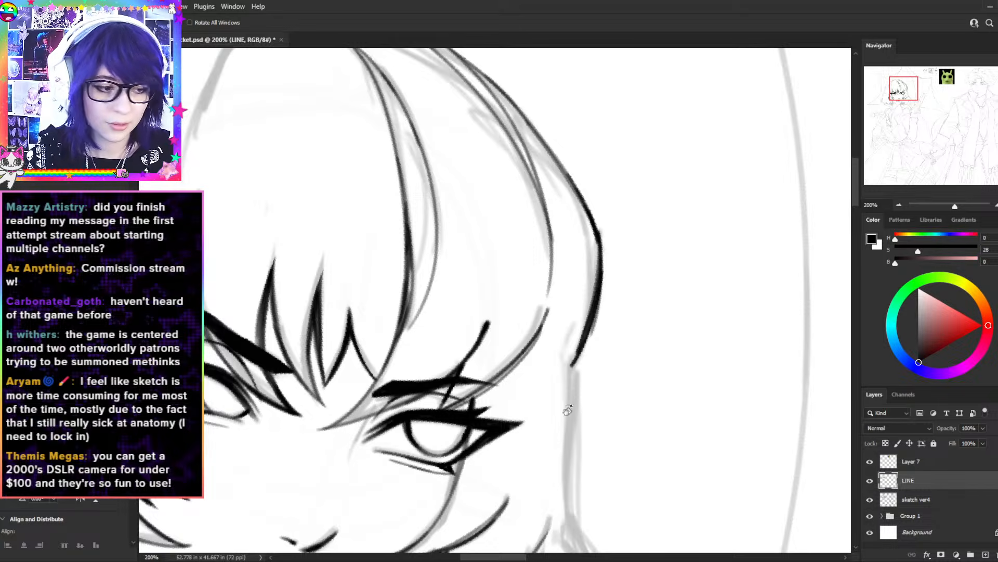
# - Thicken the outer hair silhouette with another stroke where it curves inward beside the right-hand eye
pyautogui.press('space')
pyautogui.moveTo(574, 432); pyautogui.dragTo(572, 279)
pyautogui.moveTo(725, 211); pyautogui.dragTo(490, 127)
pyautogui.moveTo(710, 153); pyautogui.dragTo(546, 151)
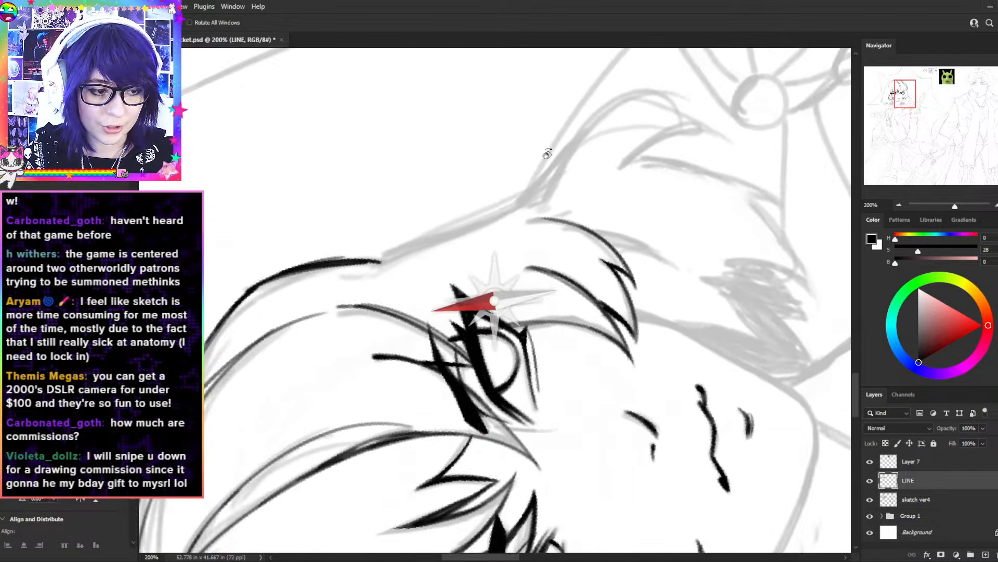
pyautogui.press('space')
pyautogui.moveTo(653, 164); pyautogui.dragTo(669, 272)
pyautogui.moveTo(765, 262)
pyautogui.mouseDown()
pyautogui.moveTo(755, 220)
pyautogui.moveTo(702, 144)
pyautogui.mouseUp()
pyautogui.press('b')
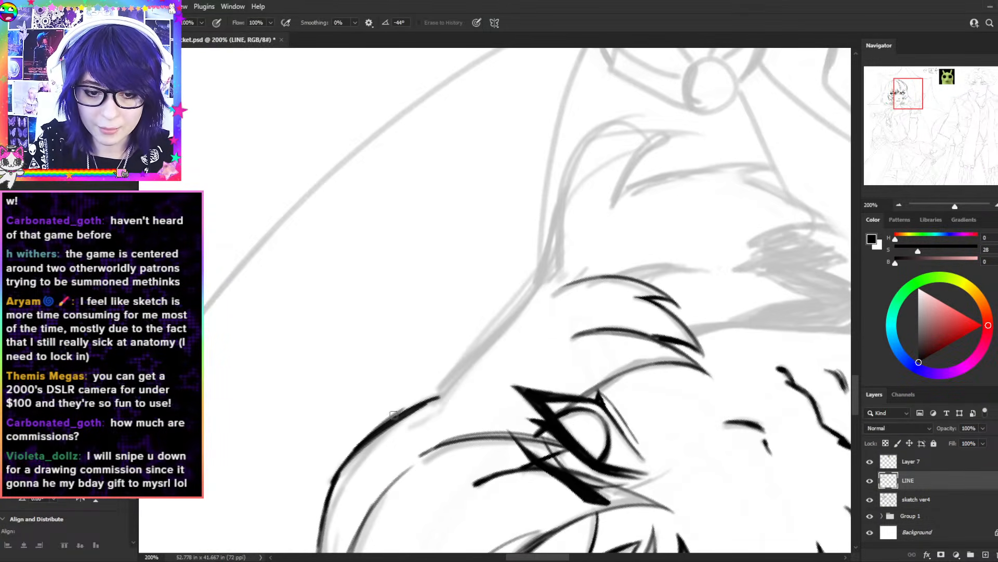
pyautogui.moveTo(385, 421); pyautogui.dragTo(432, 397)
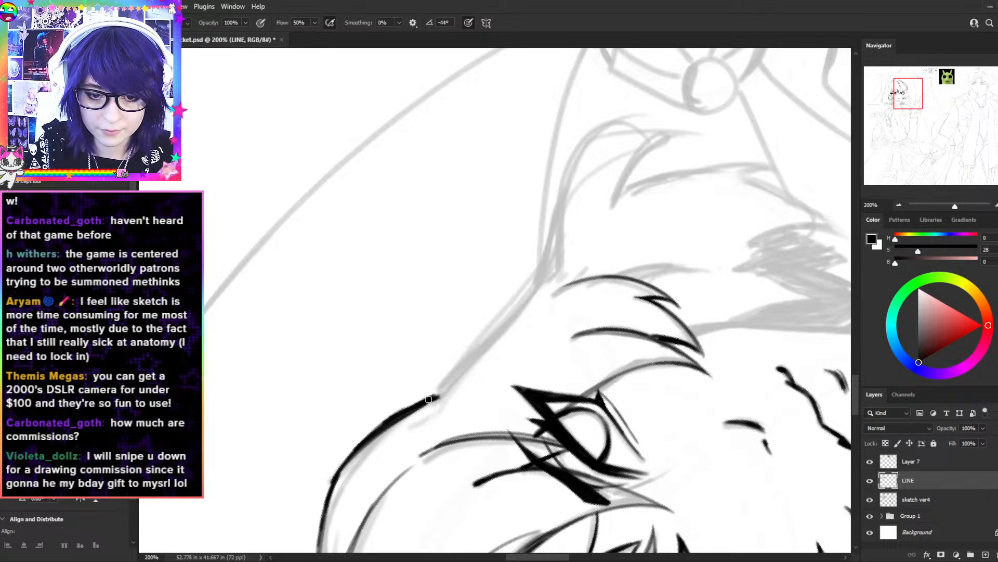
# - Ink the start of the straight section of the outer hair silhouette running down from the bend beside the right-hand eye
pyautogui.press('r')
pyautogui.moveTo(624, 364)
pyautogui.mouseDown()
pyautogui.moveTo(573, 403)
pyautogui.moveTo(401, 345)
pyautogui.mouseUp()
pyautogui.moveTo(725, 193); pyautogui.dragTo(551, 391)
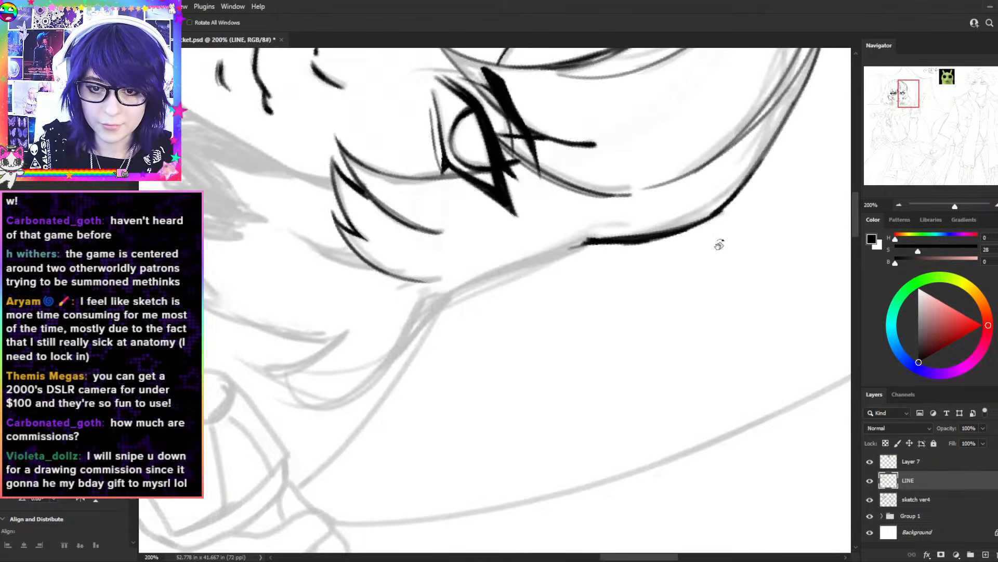
pyautogui.moveTo(709, 246); pyautogui.dragTo(676, 208)
pyautogui.press('b')
pyautogui.moveTo(570, 225); pyautogui.dragTo(423, 328)
pyautogui.hotkey('ctrl', 'z')
pyautogui.moveTo(569, 224)
pyautogui.mouseDown()
pyautogui.moveTo(424, 333)
pyautogui.moveTo(455, 311)
pyautogui.mouseUp()
pyautogui.hotkey('ctrl', 'z')
pyautogui.moveTo(574, 224); pyautogui.dragTo(494, 280)
# - Extend the straight outer hair section down to the next bend at nose height and thicken its lower part
pyautogui.press('r')
pyautogui.moveTo(615, 278)
pyautogui.mouseDown()
pyautogui.moveTo(650, 195)
pyautogui.moveTo(463, 97)
pyautogui.mouseUp()
pyautogui.press('h')
pyautogui.moveTo(574, 359); pyautogui.dragTo(511, 249)
pyautogui.press('b')
pyautogui.moveTo(350, 126); pyautogui.dragTo(458, 269)
pyautogui.moveTo(414, 203); pyautogui.dragTo(458, 270)
pyautogui.moveTo(425, 221); pyautogui.dragTo(464, 273)
pyautogui.press('r')
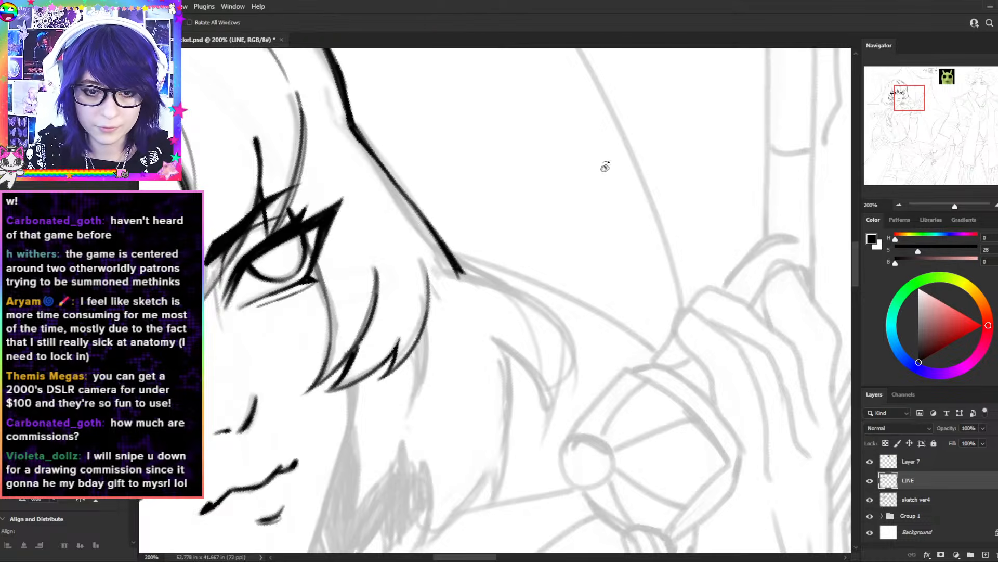
pyautogui.moveTo(576, 149); pyautogui.dragTo(525, 218)
pyautogui.press('b')
pyautogui.moveTo(500, 249); pyautogui.dragTo(494, 260)
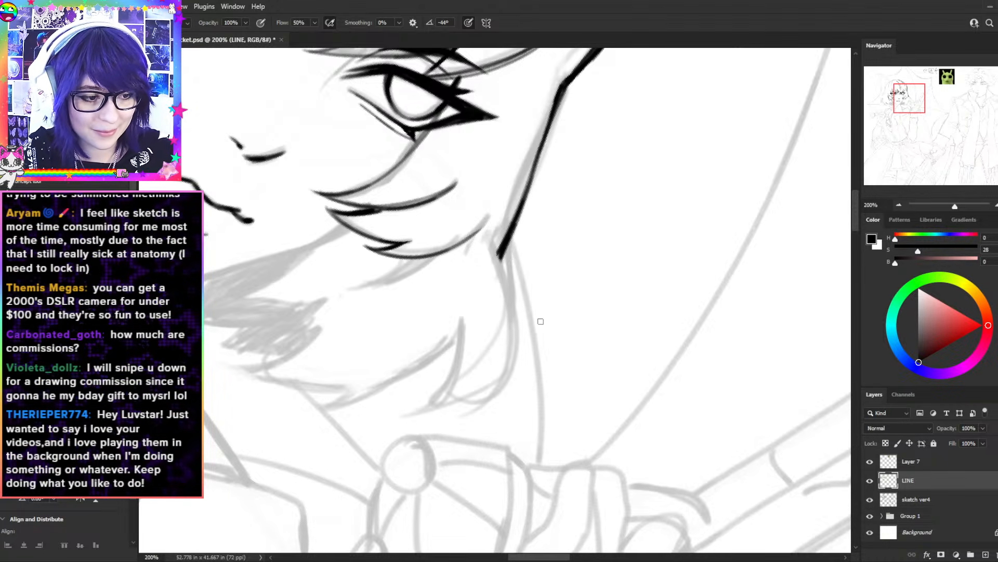
# - Try to ink the rounded flare of the outer hair silhouette below the bend
pyautogui.press('r')
pyautogui.moveTo(663, 271); pyautogui.dragTo(629, 192)
pyautogui.moveTo(479, 262)
pyautogui.mouseDown()
pyautogui.moveTo(514, 302)
pyautogui.moveTo(510, 294)
pyautogui.mouseUp()
pyautogui.hotkey('ctrl', 'z')
pyautogui.moveTo(480, 265); pyautogui.dragTo(534, 330)
pyautogui.moveTo(497, 284)
pyautogui.mouseDown()
pyautogui.moveTo(542, 371)
pyautogui.moveTo(521, 423)
pyautogui.mouseUp()
pyautogui.hotkey('ctrl', 'z')
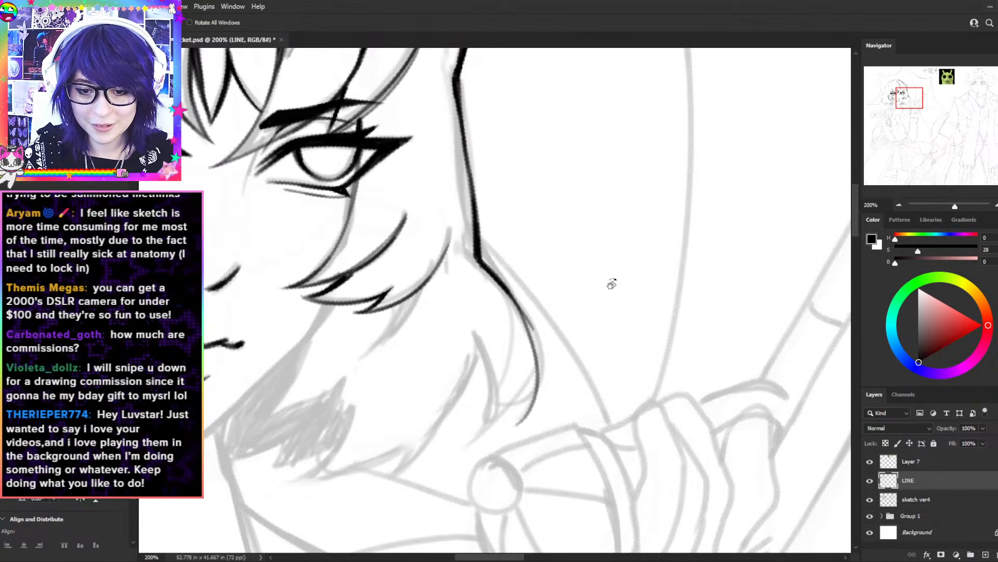
pyautogui.hotkey('ctrl', 'z')
# - Ink the rounded flare of the outer hair silhouette below the bend, ending it in a downward tip
pyautogui.press('r')
pyautogui.moveTo(584, 302); pyautogui.dragTo(579, 270)
pyautogui.moveTo(502, 283); pyautogui.dragTo(567, 378)
pyautogui.moveTo(525, 301)
pyautogui.mouseDown()
pyautogui.moveTo(568, 376)
pyautogui.moveTo(562, 406)
pyautogui.mouseUp()
pyautogui.hotkey('ctrl', 'z')
pyautogui.hotkey('ctrl', 'z')
pyautogui.moveTo(546, 318); pyautogui.dragTo(559, 398)
pyautogui.hotkey('ctrl', 'z')
pyautogui.moveTo(551, 326); pyautogui.dragTo(564, 398)
pyautogui.hotkey('ctrl', 'z')
pyautogui.moveTo(536, 308); pyautogui.dragTo(569, 388)
# - Ink the underside and inner edge of the flared outer lock so they meet in a lower point
pyautogui.moveTo(558, 329)
pyautogui.mouseDown()
pyautogui.moveTo(563, 408)
pyautogui.moveTo(519, 450)
pyautogui.mouseUp()
pyautogui.hotkey('ctrl', 'z')
pyautogui.moveTo(556, 374); pyautogui.dragTo(511, 455)
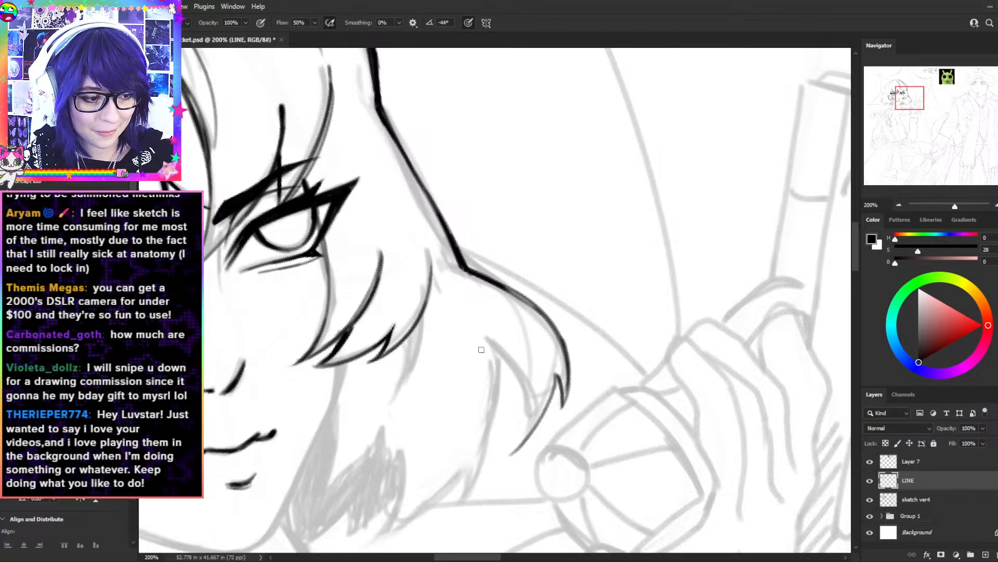
pyautogui.click(482, 330)
pyautogui.moveTo(492, 340); pyautogui.dragTo(509, 461)
pyautogui.hotkey('ctrl', 'z')
pyautogui.hotkey('ctrl', 'z')
pyautogui.moveTo(486, 336); pyautogui.dragTo(507, 461)
# - Thicken the lower inner edge of the flared lock and clean up its small notch with the Eraser
pyautogui.press('r')
pyautogui.moveTo(572, 369); pyautogui.dragTo(591, 261)
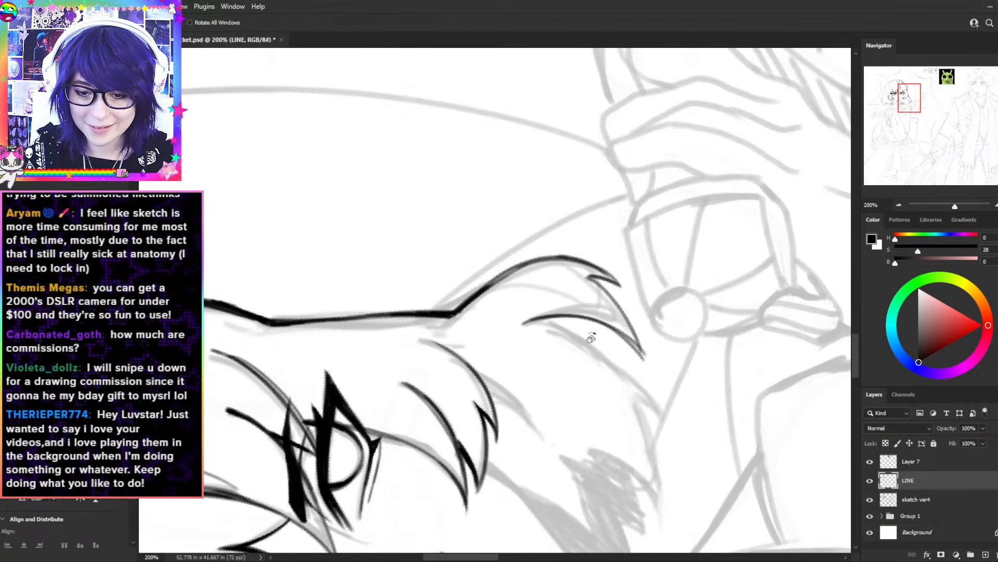
pyautogui.moveTo(621, 310); pyautogui.dragTo(647, 368)
pyautogui.moveTo(625, 318); pyautogui.dragTo(646, 366)
pyautogui.press('r')
pyautogui.moveTo(635, 301); pyautogui.dragTo(596, 387)
pyautogui.moveTo(580, 342); pyautogui.dragTo(583, 396)
pyautogui.press('r')
pyautogui.moveTo(611, 339)
pyautogui.mouseDown()
pyautogui.moveTo(574, 395)
pyautogui.moveTo(550, 411)
pyautogui.mouseUp()
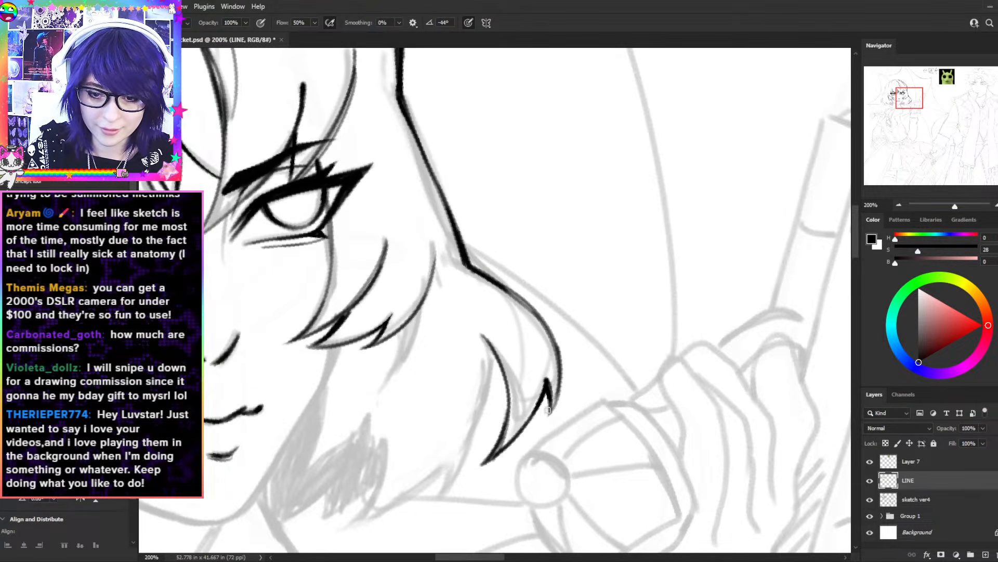
pyautogui.press('e')
pyautogui.moveTo(543, 373); pyautogui.dragTo(539, 401)
# - Ink the curved edge of the neighbouring lock sweeping down and inward from the flared lock, and thicken it
pyautogui.press('r')
pyautogui.press('space')
pyautogui.moveTo(360, 389); pyautogui.dragTo(482, 262)
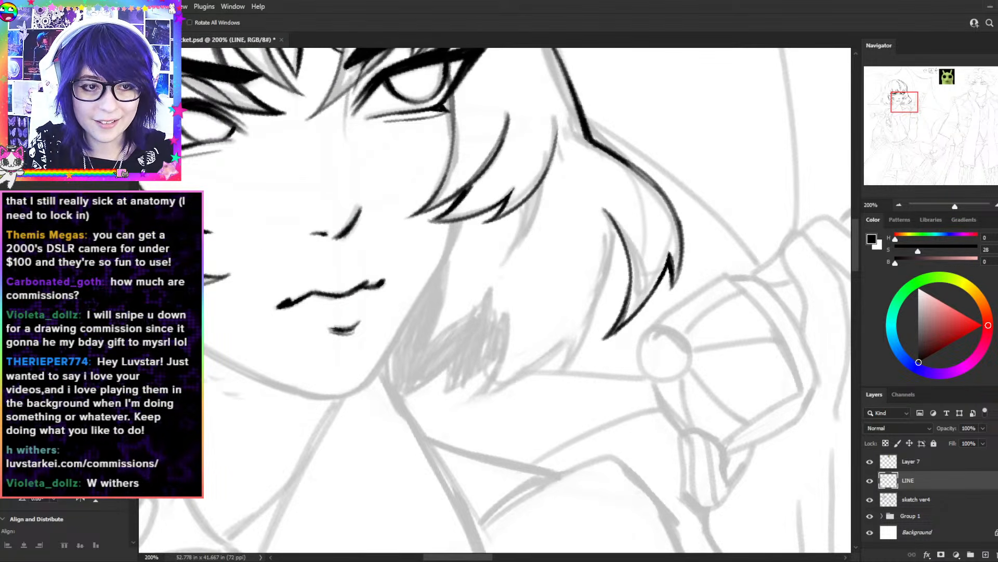
pyautogui.moveTo(402, 99); pyautogui.dragTo(427, 89)
pyautogui.press('b')
pyautogui.moveTo(621, 233)
pyautogui.mouseDown()
pyautogui.moveTo(555, 373)
pyautogui.moveTo(608, 310)
pyautogui.moveTo(528, 397)
pyautogui.moveTo(609, 312)
pyautogui.mouseUp()
pyautogui.hotkey('ctrl', 'z')
pyautogui.hotkey('ctrl', 'z')
pyautogui.hotkey('ctrl', 'z')
pyautogui.moveTo(624, 243)
pyautogui.mouseDown()
pyautogui.moveTo(573, 354)
pyautogui.moveTo(589, 338)
pyautogui.mouseUp()
pyautogui.moveTo(629, 258); pyautogui.dragTo(628, 315)
# - Extend the neighbouring lock's curved edge inward into a small tapered tip near the shoulder
pyautogui.press('r')
pyautogui.press('b')
pyautogui.moveTo(564, 348); pyautogui.dragTo(531, 399)
pyautogui.hotkey('ctrl', 'z')
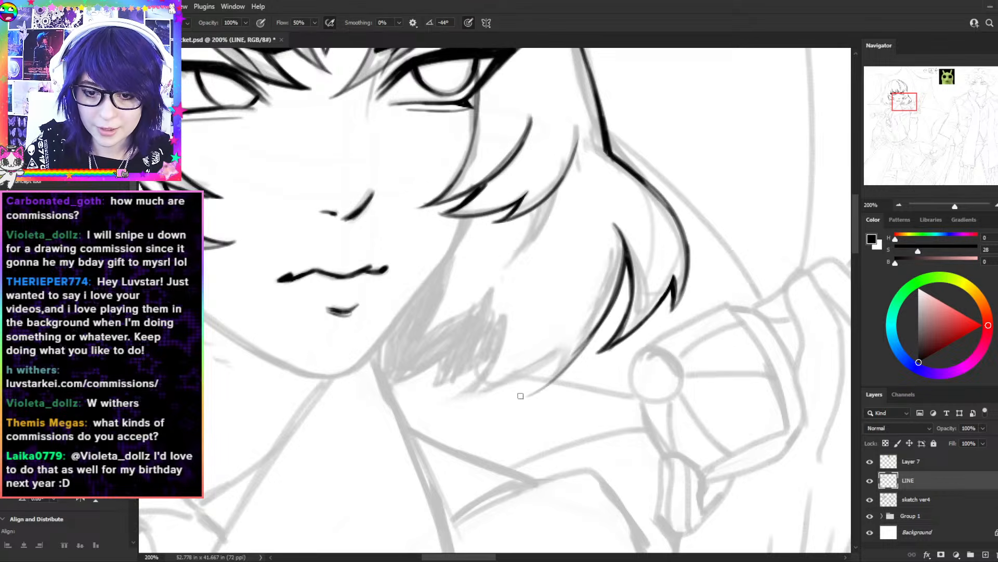
pyautogui.moveTo(559, 350)
pyautogui.mouseDown()
pyautogui.moveTo(519, 391)
pyautogui.moveTo(469, 398)
pyautogui.moveTo(558, 356)
pyautogui.mouseUp()
pyautogui.hotkey('ctrl', 'z')
pyautogui.hotkey('ctrl', 'z')
# - Ink the bottom edge and inner side of the next lower lock so they meet in a point
pyautogui.moveTo(459, 390); pyautogui.dragTo(559, 349)
pyautogui.hotkey('ctrl', 'z')
pyautogui.moveTo(448, 395); pyautogui.dragTo(559, 351)
pyautogui.moveTo(505, 316); pyautogui.dragTo(449, 397)
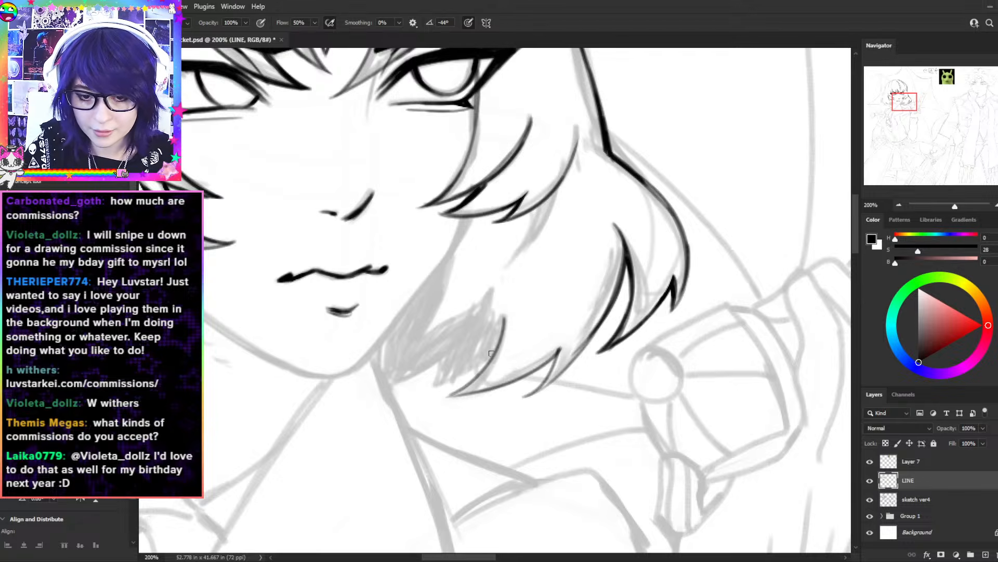
pyautogui.hotkey('ctrl', 'z')
pyautogui.moveTo(505, 316); pyautogui.dragTo(447, 398)
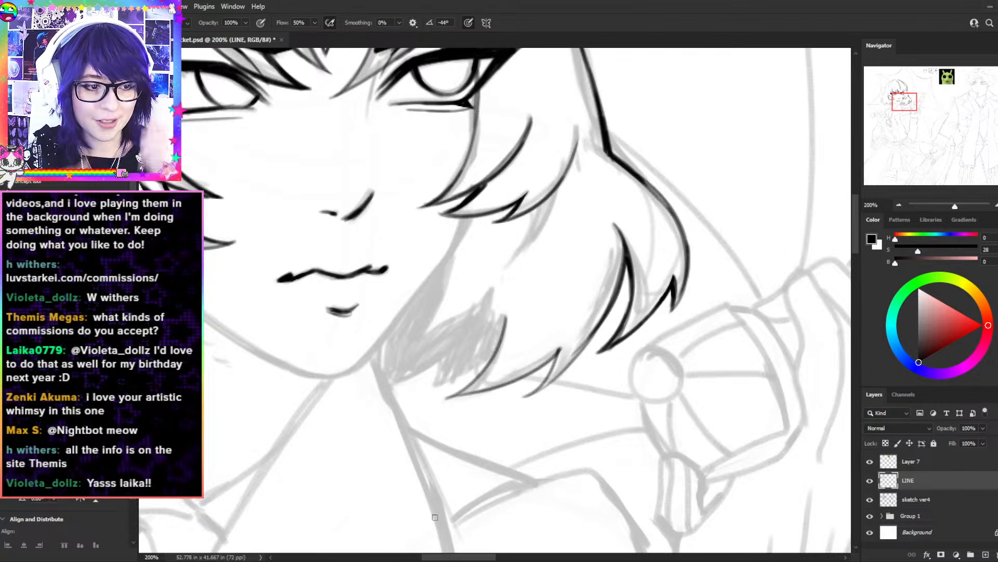
# - Ink a short slanted strand edge above the inner side of the lowest lock's point
pyautogui.moveTo(420, 304); pyautogui.dragTo(490, 327)
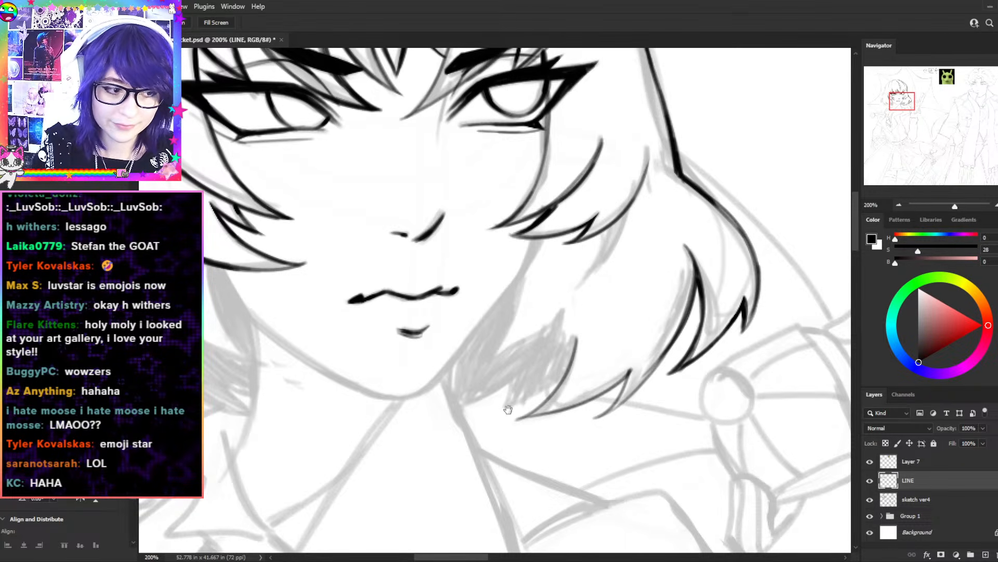
pyautogui.moveTo(576, 337)
pyautogui.mouseDown()
pyautogui.moveTo(522, 400)
pyautogui.moveTo(490, 417)
pyautogui.mouseUp()
pyautogui.hotkey('ctrl', 'z')
pyautogui.hotkey('ctrl', '-')
pyautogui.hotkey('ctrl', '+')
pyautogui.moveTo(564, 312); pyautogui.dragTo(541, 362)
pyautogui.moveTo(565, 310); pyautogui.dragTo(527, 369)
pyautogui.hotkey('ctrl', 'z')
# - Ink the zigzag notch joining the slanted strand to the lowest lock and thicken its strokes
pyautogui.moveTo(577, 340); pyautogui.dragTo(540, 360)
pyautogui.moveTo(576, 341)
pyautogui.mouseDown()
pyautogui.moveTo(558, 352)
pyautogui.moveTo(572, 349)
pyautogui.moveTo(558, 381)
pyautogui.mouseUp()
pyautogui.hotkey('ctrl', 'z')
pyautogui.hotkey('ctrl', 'z')
pyautogui.moveTo(576, 345); pyautogui.dragTo(553, 394)
pyautogui.moveTo(567, 352); pyautogui.dragTo(577, 341)
pyautogui.moveTo(576, 340)
pyautogui.mouseDown()
pyautogui.moveTo(564, 372)
pyautogui.moveTo(576, 333)
pyautogui.moveTo(554, 344)
pyautogui.mouseUp()
pyautogui.press('e')
pyautogui.press('b')
pyautogui.moveTo(564, 307); pyautogui.dragTo(538, 360)
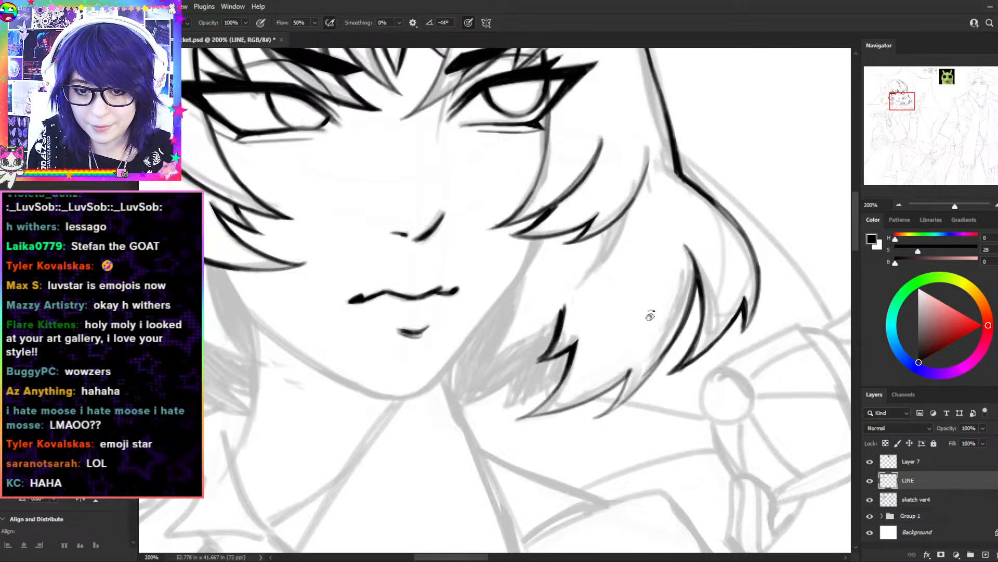
# - Ink a longer tapered strand edge from the top of the zigzag notch toward the right-hand jawline
pyautogui.press('r')
pyautogui.moveTo(634, 319); pyautogui.dragTo(550, 182)
pyautogui.press('b')
pyautogui.moveTo(553, 255)
pyautogui.mouseDown()
pyautogui.moveTo(569, 289)
pyautogui.moveTo(558, 287)
pyautogui.mouseUp()
pyautogui.press('e')
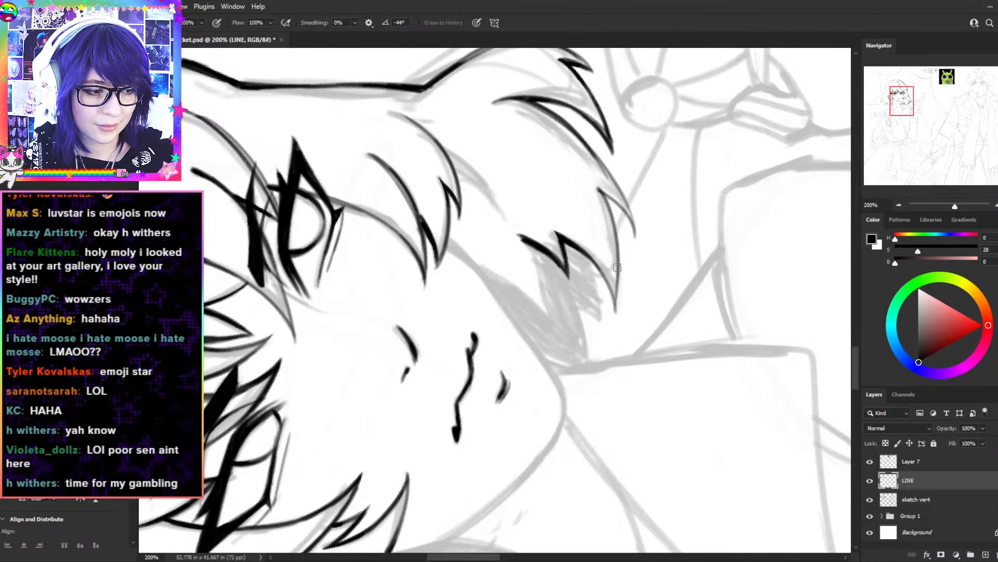
pyautogui.press('b')
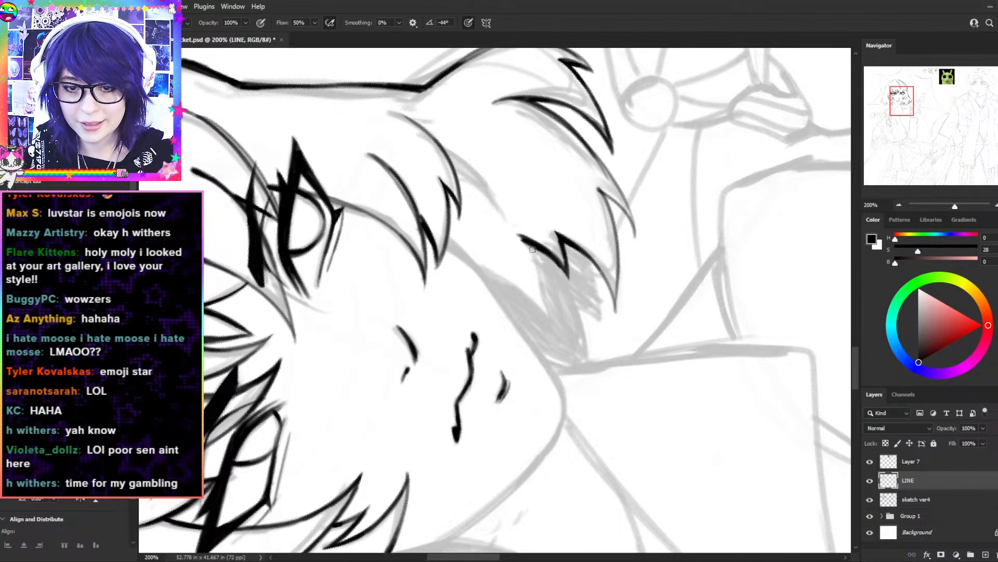
pyautogui.hotkey('ctrl', 'z')
pyautogui.moveTo(521, 237)
pyautogui.mouseDown()
pyautogui.moveTo(548, 314)
pyautogui.moveTo(539, 272)
pyautogui.moveTo(555, 322)
pyautogui.mouseUp()
pyautogui.press('r')
pyautogui.moveTo(485, 229); pyautogui.dragTo(623, 248)
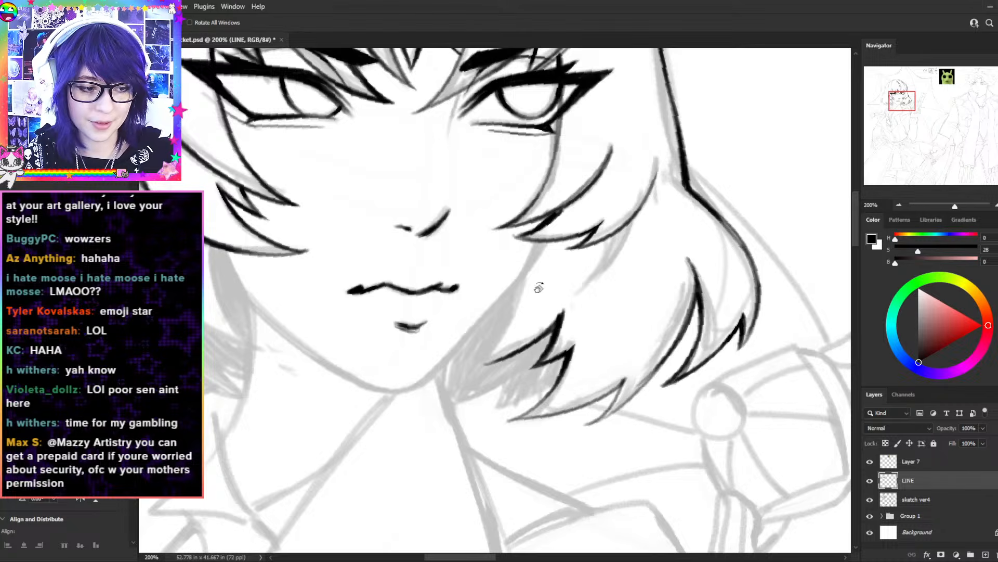
# - Ink the inner edge of the jaw-side lock down to its point and tidy the notch with the Eraser
pyautogui.moveTo(660, 256)
pyautogui.mouseDown()
pyautogui.moveTo(575, 214)
pyautogui.moveTo(492, 283)
pyautogui.moveTo(536, 318)
pyautogui.moveTo(549, 346)
pyautogui.mouseUp()
pyautogui.press('b')
pyautogui.moveTo(520, 302); pyautogui.dragTo(548, 345)
pyautogui.press('r')
pyautogui.moveTo(566, 262); pyautogui.dragTo(572, 322)
pyautogui.press('e')
pyautogui.moveTo(554, 276); pyautogui.dragTo(560, 296)
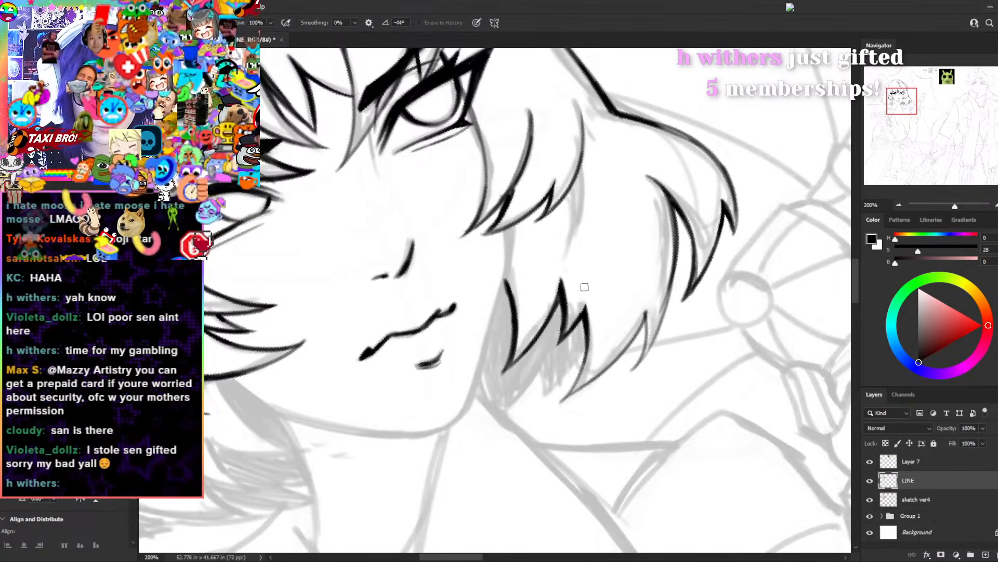
pyautogui.press('r')
pyautogui.moveTo(659, 247); pyautogui.dragTo(686, 339)
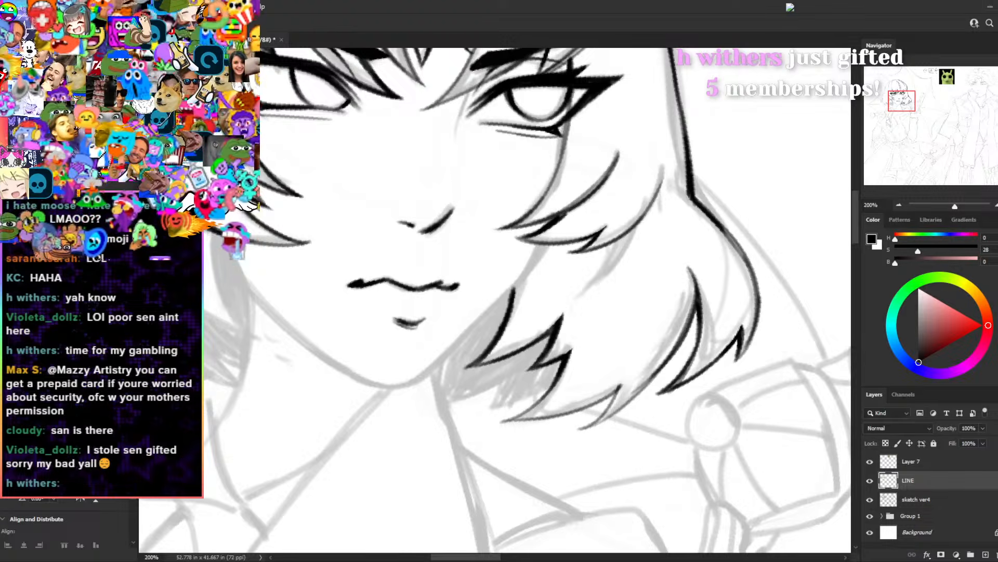
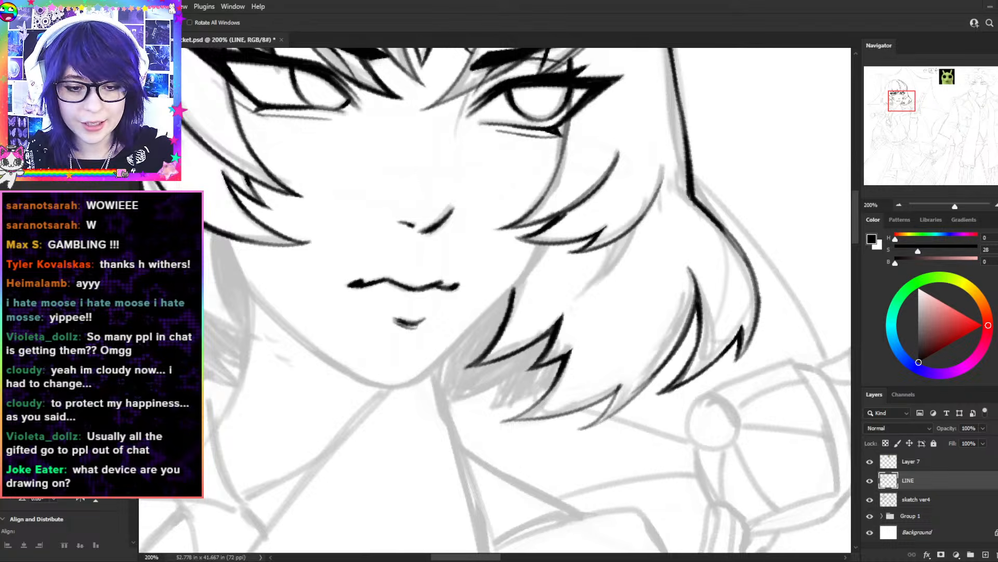
# - Ink a curved inner strand hanging below the right-hand cheek locks with overlapping strokes
pyautogui.moveTo(765, 363)
pyautogui.mouseDown()
pyautogui.moveTo(787, 301)
pyautogui.moveTo(827, 351)
pyautogui.mouseUp()
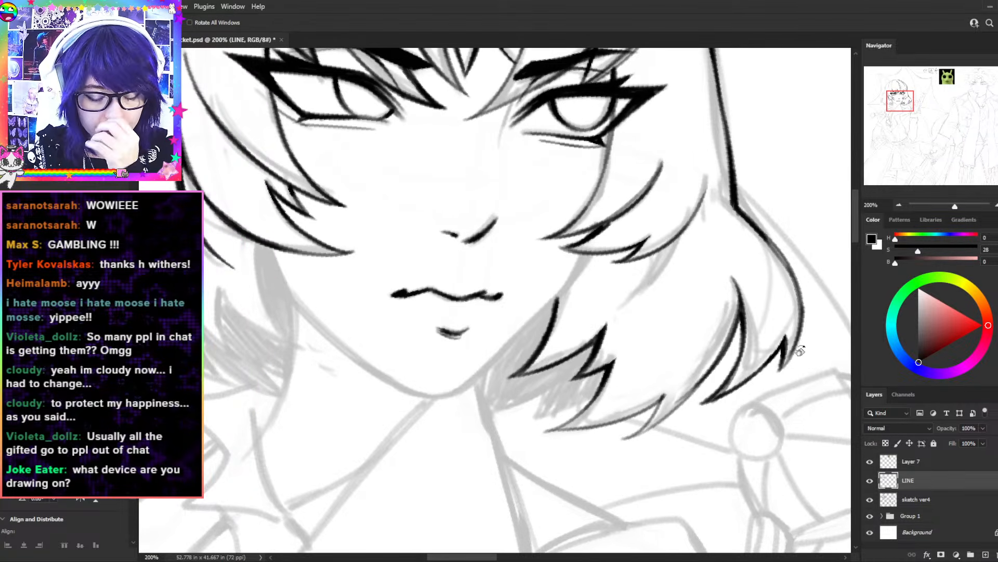
pyautogui.click(160, 22)
pyautogui.press('space')
pyautogui.moveTo(446, 223); pyautogui.dragTo(467, 306)
pyautogui.moveTo(667, 319); pyautogui.dragTo(633, 383)
pyautogui.moveTo(691, 301); pyautogui.dragTo(628, 385)
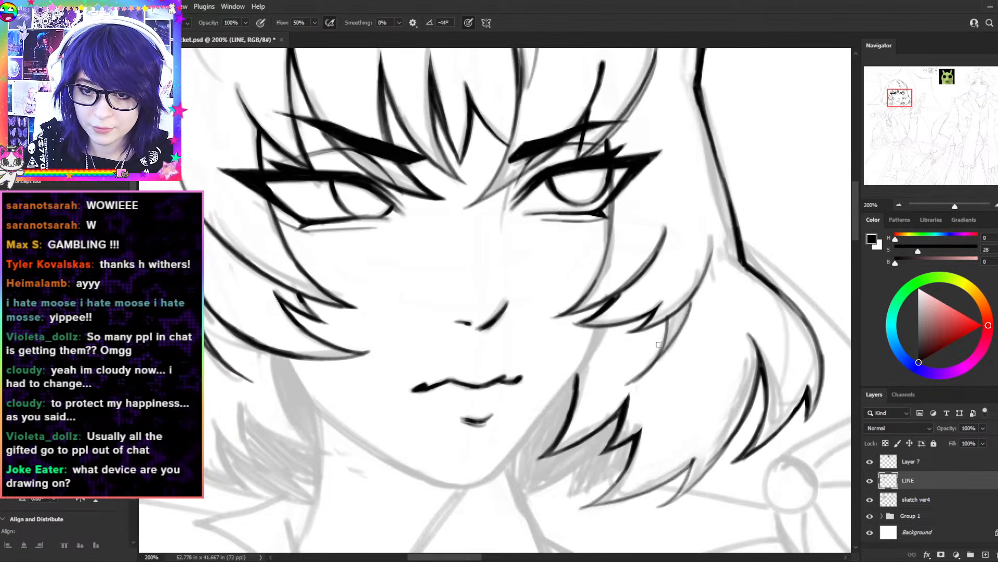
pyautogui.moveTo(693, 300)
pyautogui.mouseDown()
pyautogui.moveTo(677, 333)
pyautogui.moveTo(656, 224)
pyautogui.moveTo(653, 285)
pyautogui.mouseUp()
# - Refine the curved strand below the right-hand cheek locks with another brush stroke
pyautogui.press('r')
pyautogui.press('e')
pyautogui.moveTo(668, 249); pyautogui.dragTo(651, 285)
pyautogui.press('b')
pyautogui.hotkey('ctrl', 'z')
pyautogui.moveTo(645, 211); pyautogui.dragTo(645, 288)
pyautogui.press('e')
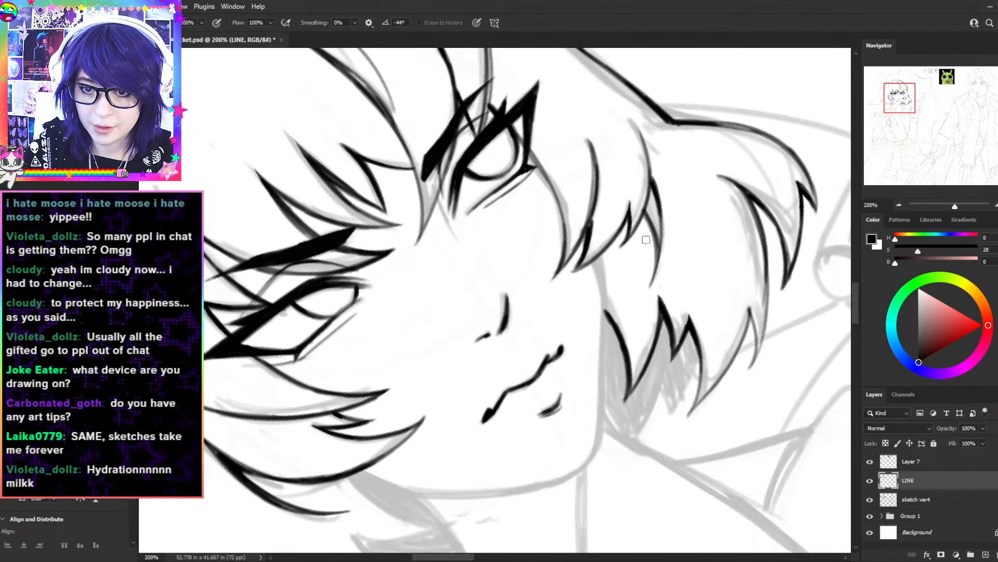
pyautogui.press('r')
pyautogui.moveTo(710, 198); pyautogui.dragTo(671, 313)
# - Ink the strand edge below the left-hand face-framing lock, curving down along the jaw toward the neck
pyautogui.press('b')
pyautogui.hotkey('ctrl', '-')
pyautogui.hotkey('ctrl', '-')
pyautogui.press('space')
pyautogui.moveTo(564, 306)
pyautogui.mouseDown()
pyautogui.moveTo(660, 283)
pyautogui.moveTo(643, 349)
pyautogui.mouseUp()
pyautogui.hotkey('ctrl', '+')
pyautogui.hotkey('ctrl', '+')
pyautogui.moveTo(640, 312)
pyautogui.mouseDown()
pyautogui.moveTo(654, 372)
pyautogui.moveTo(672, 393)
pyautogui.mouseUp()
pyautogui.moveTo(643, 343); pyautogui.dragTo(673, 392)
pyautogui.hotkey('ctrl', 'z')
pyautogui.moveTo(646, 355); pyautogui.dragTo(695, 411)
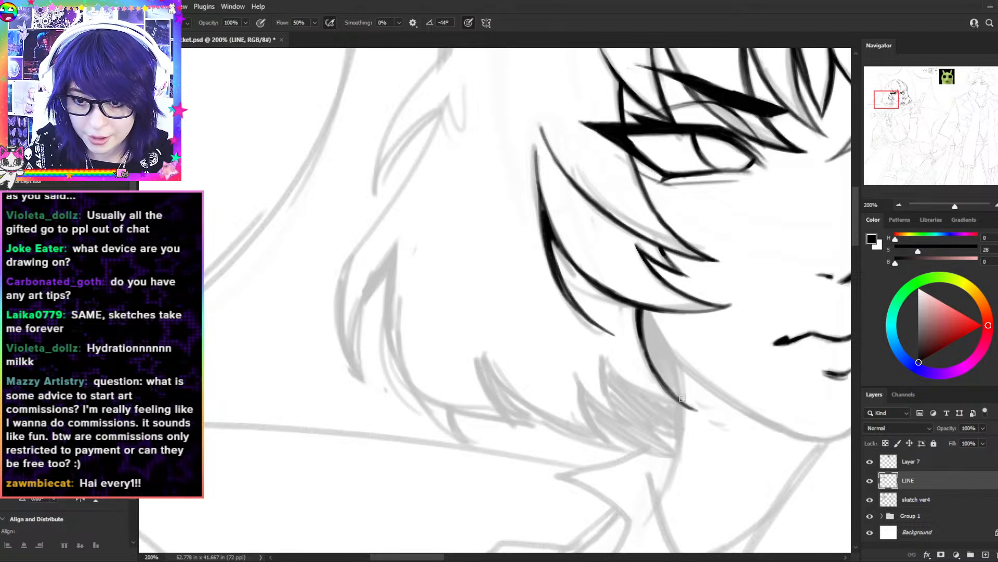
# - Ink a pair of pointed lock tips beside the jaw above the collar, with overlapping strokes down both edges
pyautogui.press('r')
pyautogui.moveTo(673, 120); pyautogui.dragTo(741, 239)
pyautogui.moveTo(579, 441); pyautogui.dragTo(561, 343)
pyautogui.moveTo(539, 306)
pyautogui.mouseDown()
pyautogui.moveTo(583, 391)
pyautogui.moveTo(561, 367)
pyautogui.moveTo(592, 399)
pyautogui.mouseUp()
pyautogui.moveTo(538, 307); pyautogui.dragTo(552, 359)
pyautogui.moveTo(538, 303); pyautogui.dragTo(521, 374)
pyautogui.moveTo(528, 336); pyautogui.dragTo(529, 382)
# - Ink the short edge of the next pointed lock left of the jaw-side tips, redrawing it until the curve fits
pyautogui.moveTo(504, 306); pyautogui.dragTo(527, 378)
pyautogui.hotkey('ctrl', 'z')
pyautogui.hotkey('ctrl', 'z')
pyautogui.moveTo(506, 307); pyautogui.dragTo(527, 383)
pyautogui.hotkey('ctrl', 'z')
pyautogui.hotkey('ctrl', 'z')
pyautogui.moveTo(507, 312); pyautogui.dragTo(528, 376)
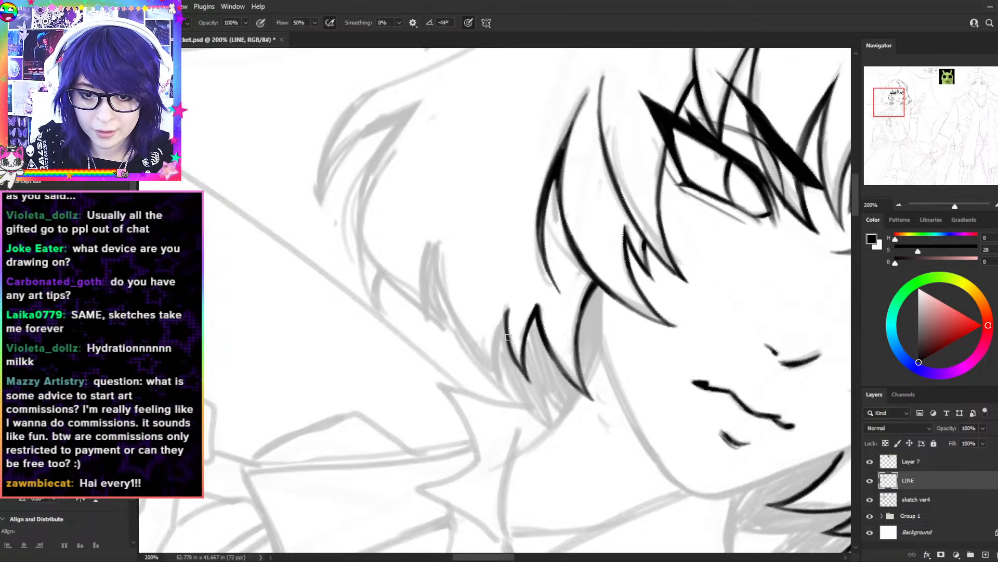
# - Ink the outer edge of the small spike above the collar and trim its tip with the Eraser
pyautogui.press('r')
pyautogui.moveTo(696, 240); pyautogui.dragTo(589, 152)
pyautogui.moveTo(513, 300); pyautogui.dragTo(536, 350)
pyautogui.hotkey('ctrl', 'z')
pyautogui.moveTo(509, 301); pyautogui.dragTo(556, 362)
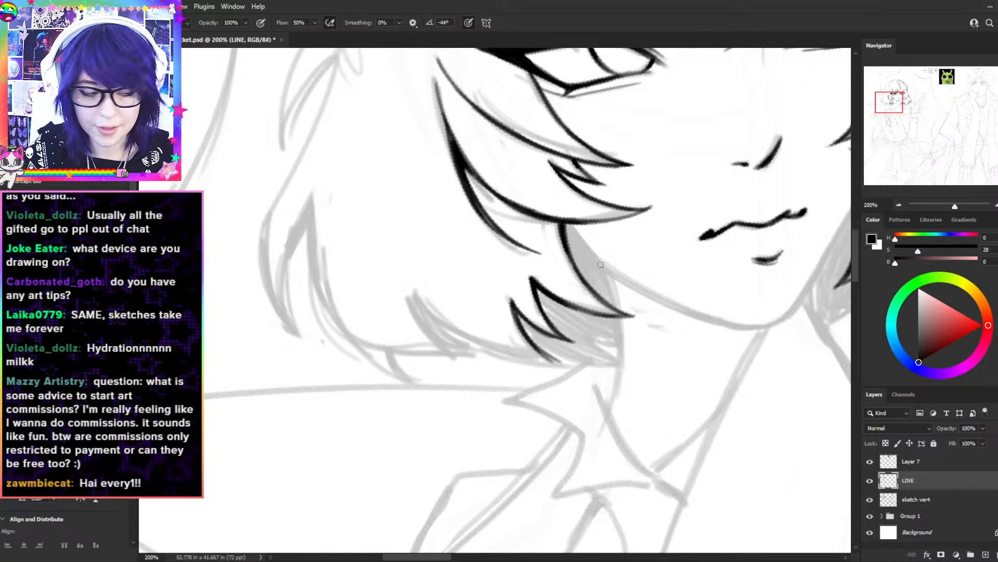
pyautogui.press('r')
pyautogui.moveTo(585, 262); pyautogui.dragTo(644, 424)
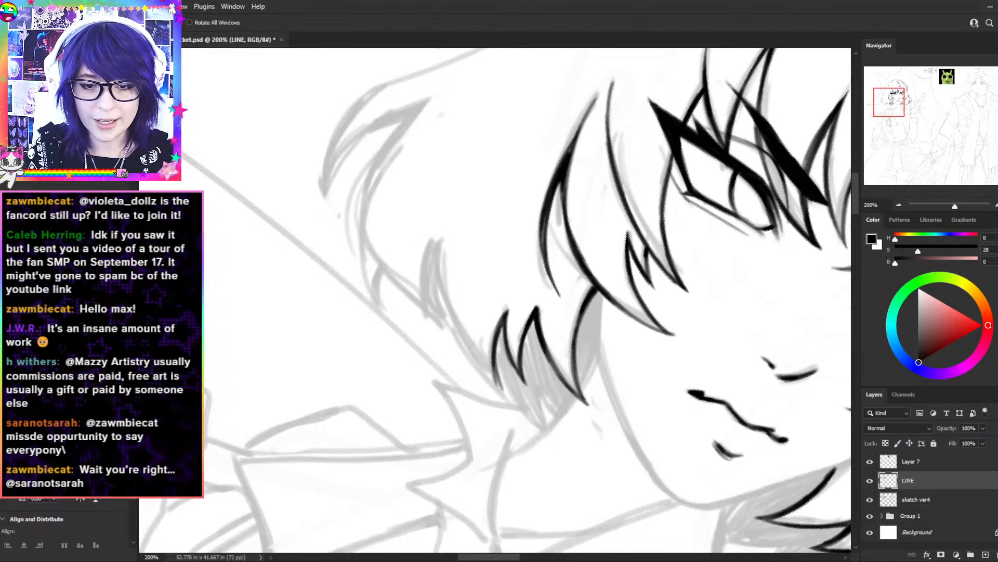
pyautogui.press('e')
pyautogui.moveTo(492, 363); pyautogui.dragTo(496, 392)
# - Ink the long curved edge of the lower middle lock, sweeping down to the spikes above the collar
pyautogui.press('b')
pyautogui.moveTo(436, 238); pyautogui.dragTo(484, 375)
pyautogui.hotkey('ctrl', 'z')
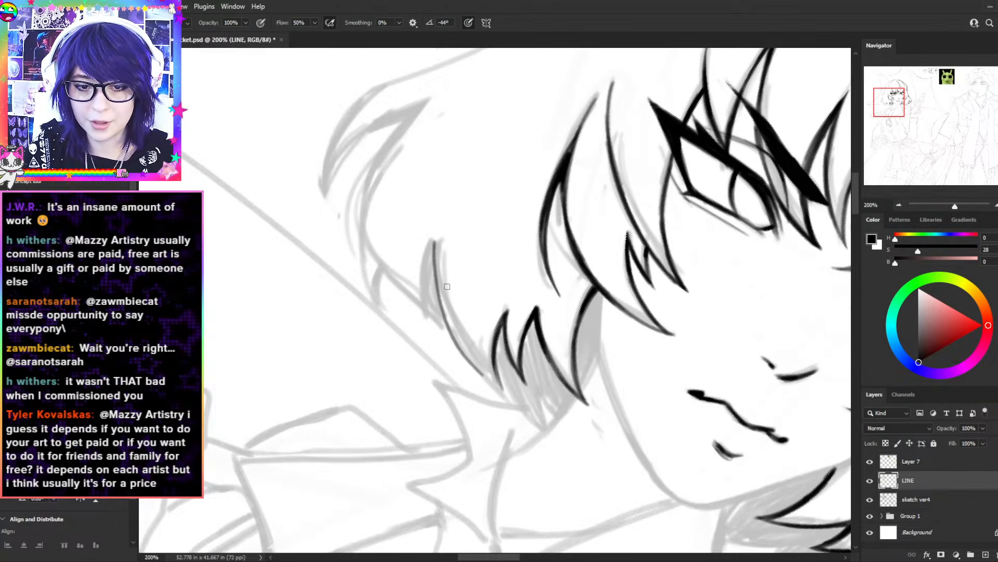
pyautogui.press('r')
pyautogui.moveTo(470, 206); pyautogui.dragTo(579, 245)
pyautogui.press('b')
pyautogui.moveTo(409, 330); pyautogui.dragTo(459, 261)
pyautogui.hotkey('ctrl', 'z')
pyautogui.moveTo(409, 328)
pyautogui.mouseDown()
pyautogui.moveTo(453, 269)
pyautogui.moveTo(495, 245)
pyautogui.mouseUp()
pyautogui.moveTo(442, 276); pyautogui.dragTo(539, 229)
# - Trim the lower middle lock with the Eraser and thicken its curve and upper point with overlapping strokes
pyautogui.press('r')
pyautogui.moveTo(653, 201); pyautogui.dragTo(448, 190)
pyautogui.press('b')
pyautogui.press('e')
pyautogui.moveTo(428, 257); pyautogui.dragTo(431, 230)
pyautogui.moveTo(430, 287)
pyautogui.mouseDown()
pyautogui.moveTo(435, 238)
pyautogui.moveTo(448, 327)
pyautogui.moveTo(476, 362)
pyautogui.mouseUp()
pyautogui.press('b')
pyautogui.hotkey('ctrl', 'z')
pyautogui.moveTo(440, 304); pyautogui.dragTo(494, 381)
pyautogui.moveTo(444, 325)
pyautogui.mouseDown()
pyautogui.moveTo(518, 396)
pyautogui.moveTo(509, 378)
pyautogui.mouseUp()
pyautogui.press('e')
pyautogui.press('b')
pyautogui.moveTo(436, 247); pyautogui.dragTo(436, 327)
pyautogui.moveTo(431, 289); pyautogui.dragTo(444, 337)
# - Ink the long curved strand at the back of the bob, running down to the bottom hairline
pyautogui.moveTo(415, 107)
pyautogui.mouseDown()
pyautogui.moveTo(359, 269)
pyautogui.moveTo(349, 221)
pyautogui.moveTo(359, 291)
pyautogui.mouseUp()
pyautogui.hotkey('ctrl', 'z')
pyautogui.hotkey('ctrl', 'z')
pyautogui.moveTo(350, 229); pyautogui.dragTo(374, 305)
# - Ink the small notch at the foot of the back strand and the bottom edge running to the middle lock
pyautogui.moveTo(377, 271); pyautogui.dragTo(387, 321)
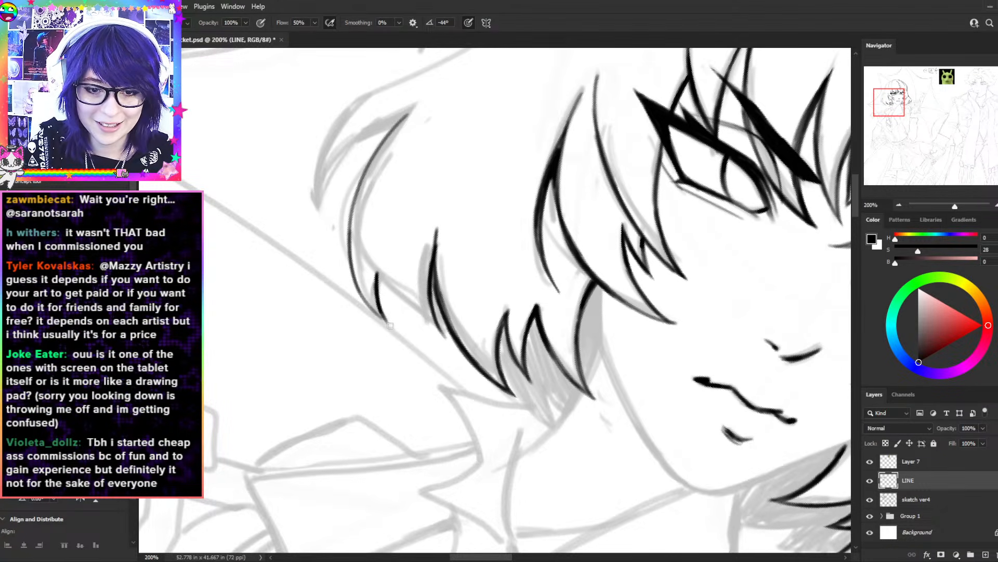
pyautogui.moveTo(355, 282); pyautogui.dragTo(387, 322)
pyautogui.moveTo(377, 269); pyautogui.dragTo(434, 322)
pyautogui.hotkey('ctrl', 'z')
pyautogui.hotkey('ctrl', 'z')
pyautogui.moveTo(375, 270); pyautogui.dragTo(440, 334)
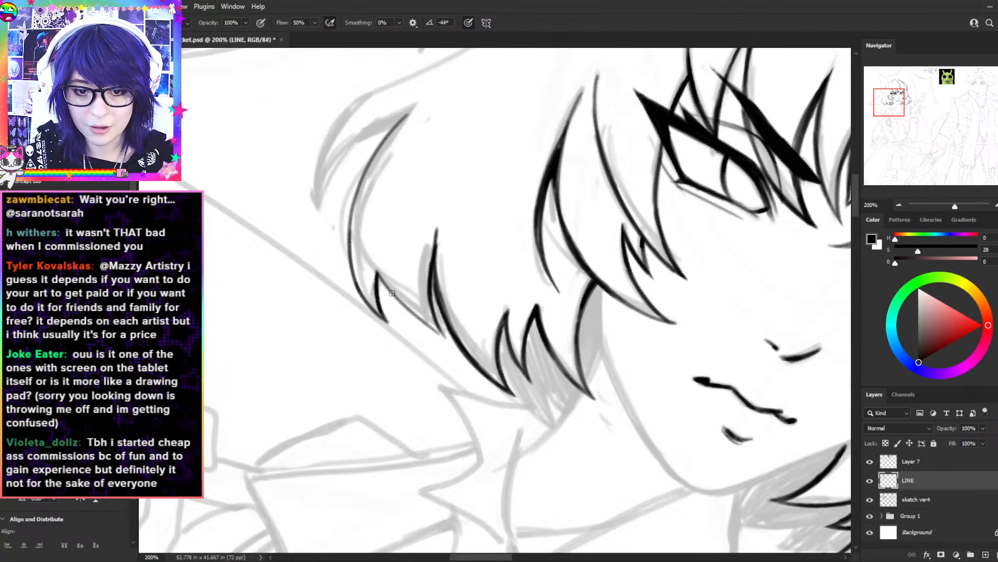
# - Trim the upper point of the middle lock and stray ink near the back strand with the Eraser
pyautogui.press('e')
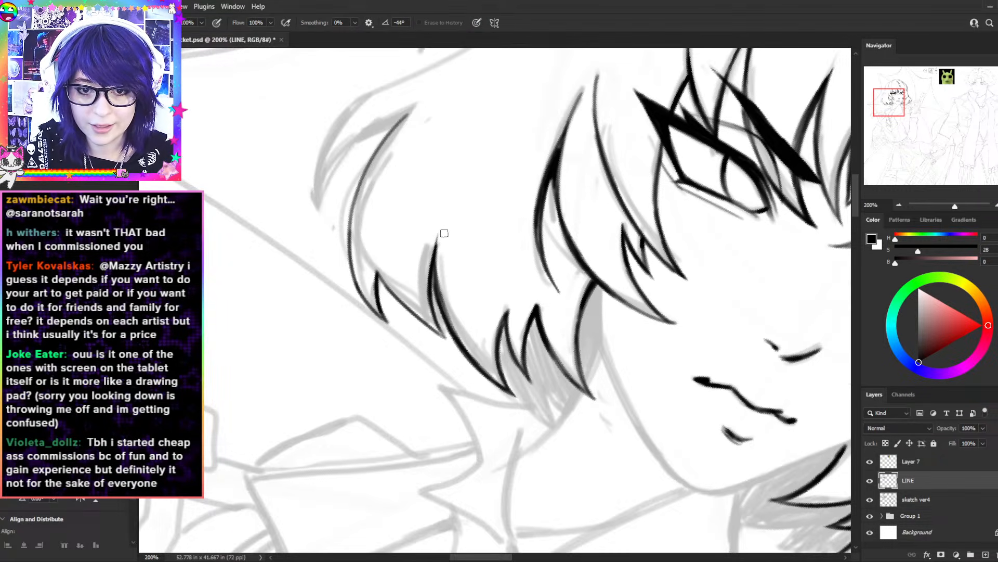
pyautogui.press('b')
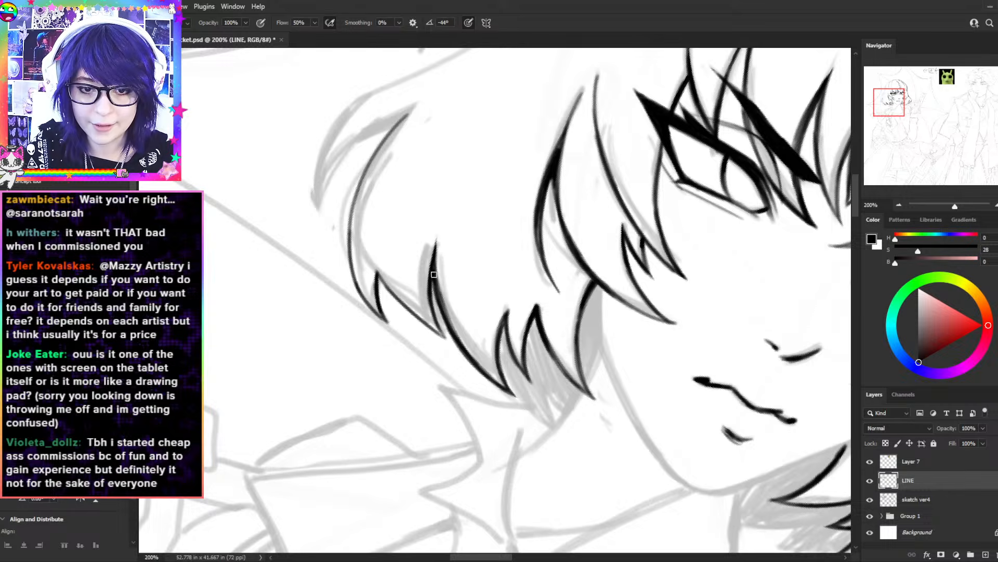
pyautogui.press('r')
pyautogui.moveTo(579, 178); pyautogui.dragTo(349, 116)
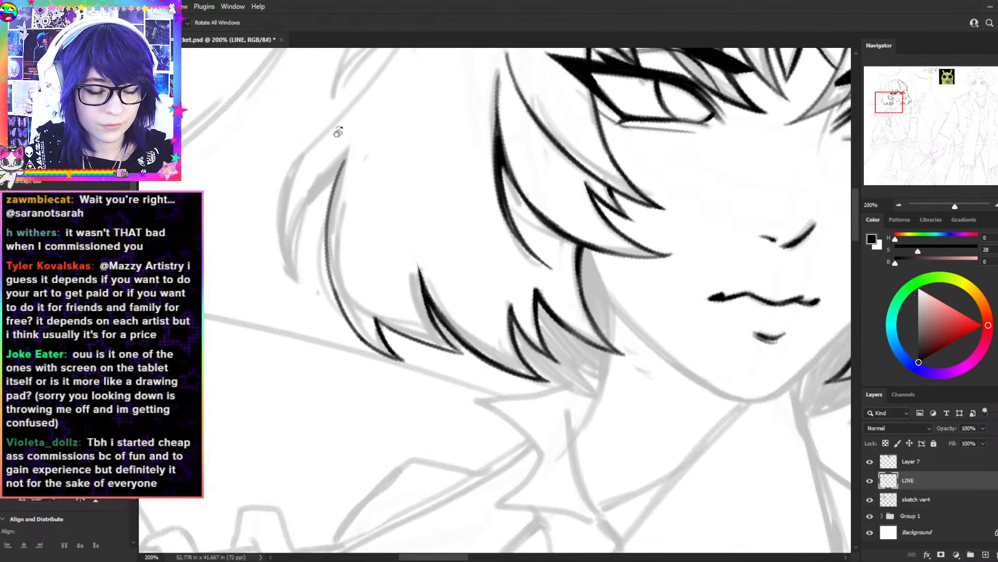
pyautogui.press('b')
pyautogui.moveTo(371, 298)
pyautogui.mouseDown()
pyautogui.moveTo(386, 342)
pyautogui.moveTo(375, 318)
pyautogui.moveTo(418, 341)
pyautogui.moveTo(410, 336)
pyautogui.mouseUp()
pyautogui.hotkey('ctrl', 'z')
pyautogui.press('e')
pyautogui.moveTo(368, 290)
pyautogui.mouseDown()
pyautogui.moveTo(365, 308)
pyautogui.moveTo(364, 289)
pyautogui.mouseUp()
# - Thicken the middle and lower part of the back strand with overlapping brush strokes
pyautogui.press('space')
pyautogui.moveTo(598, 170); pyautogui.dragTo(681, 310)
pyautogui.press('b')
pyautogui.moveTo(431, 294)
pyautogui.mouseDown()
pyautogui.moveTo(415, 346)
pyautogui.moveTo(415, 332)
pyautogui.moveTo(414, 404)
pyautogui.mouseUp()
pyautogui.moveTo(417, 339)
pyautogui.mouseDown()
pyautogui.moveTo(411, 379)
pyautogui.moveTo(423, 445)
pyautogui.mouseUp()
pyautogui.moveTo(408, 375); pyautogui.dragTo(433, 464)
pyautogui.hotkey('ctrl', 'z')
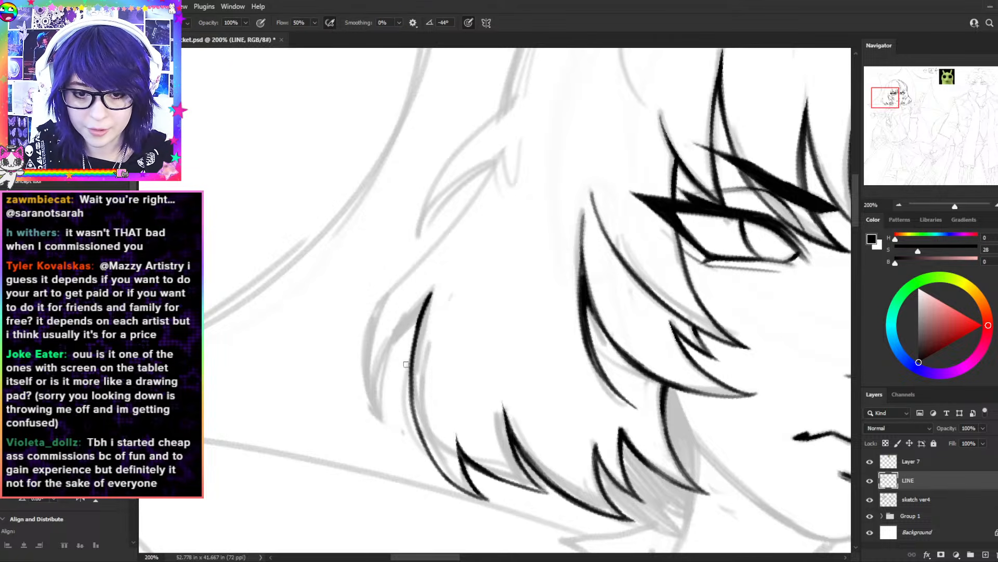
pyautogui.moveTo(419, 328); pyautogui.dragTo(410, 422)
pyautogui.moveTo(409, 375); pyautogui.dragTo(432, 462)
pyautogui.moveTo(408, 416); pyautogui.dragTo(434, 462)
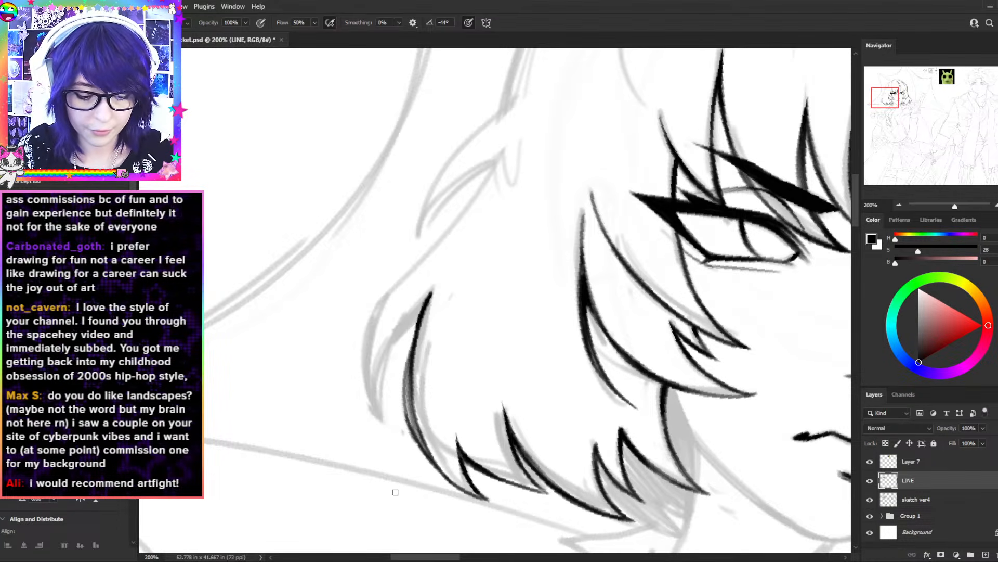
pyautogui.moveTo(422, 304); pyautogui.dragTo(407, 393)
pyautogui.hotkey('ctrl', 'z')
pyautogui.hotkey('ctrl', 'z')
# - Ink the inner edge of the outermost back lock, curving from the strand's upper point down toward the tip
pyautogui.moveTo(420, 312); pyautogui.dragTo(402, 333)
pyautogui.moveTo(421, 312); pyautogui.dragTo(383, 365)
pyautogui.moveTo(406, 324); pyautogui.dragTo(373, 399)
pyautogui.hotkey('ctrl', 'z')
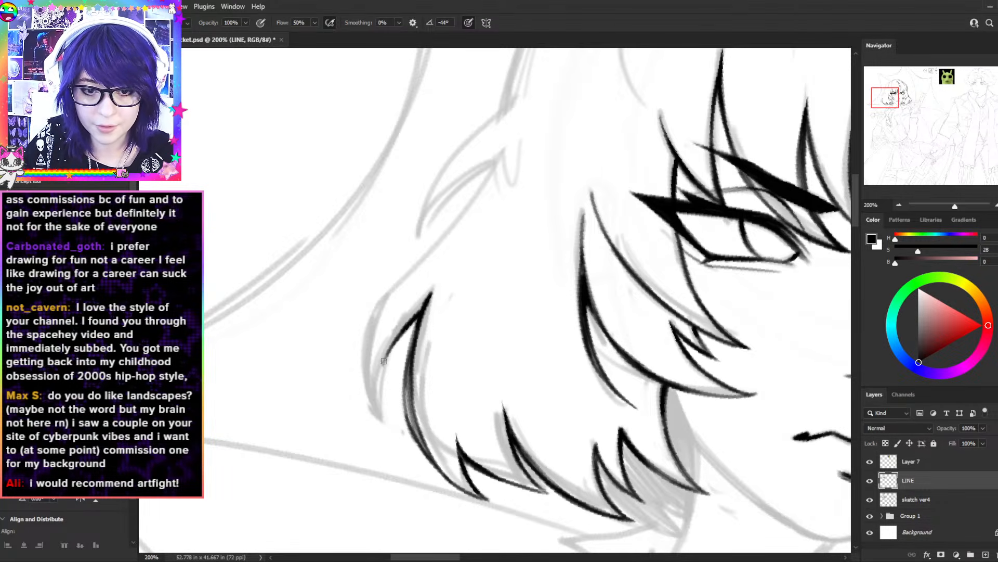
pyautogui.moveTo(385, 361); pyautogui.dragTo(382, 425)
# - Ink the bob's outer silhouette from the upper flick down around the outermost back lock to its tip
pyautogui.moveTo(492, 166); pyautogui.dragTo(415, 276)
pyautogui.hotkey('ctrl', 'z')
pyautogui.moveTo(470, 201); pyautogui.dragTo(390, 299)
pyautogui.hotkey('ctrl', 'z')
pyautogui.moveTo(492, 168); pyautogui.dragTo(399, 278)
pyautogui.moveTo(466, 210); pyautogui.dragTo(377, 304)
pyautogui.moveTo(409, 270); pyautogui.dragTo(361, 388)
pyautogui.moveTo(382, 301)
pyautogui.mouseDown()
pyautogui.moveTo(362, 390)
pyautogui.moveTo(383, 429)
pyautogui.mouseUp()
# - Reinforce the inner edge of the outermost back lock with extra strokes and sharpen its pointed tip
pyautogui.press('e')
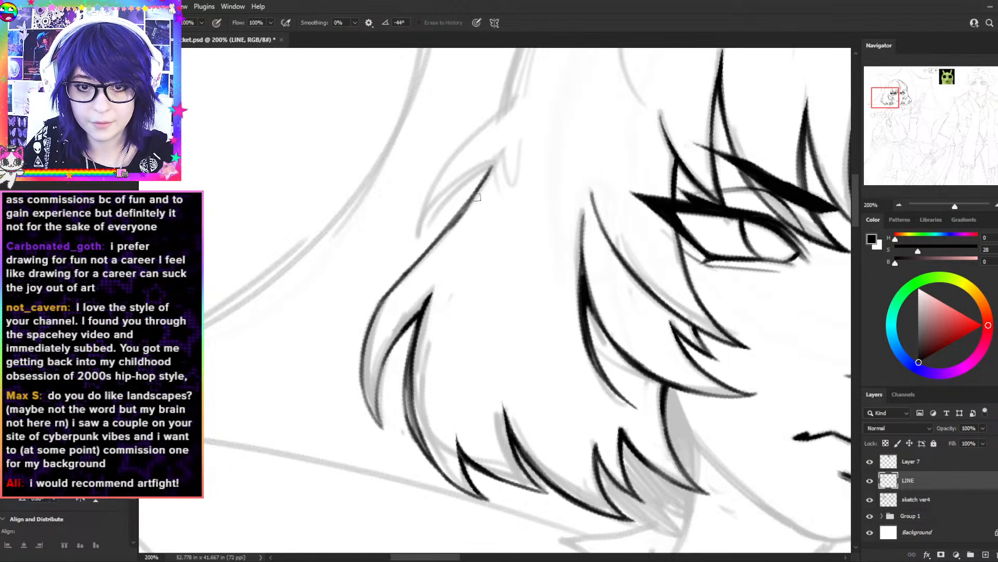
pyautogui.press('b')
pyautogui.moveTo(416, 314); pyautogui.dragTo(377, 396)
pyautogui.moveTo(384, 353); pyautogui.dragTo(386, 432)
pyautogui.hotkey('ctrl', 'z')
pyautogui.hotkey('ctrl', 'z')
pyautogui.moveTo(374, 392)
pyautogui.mouseDown()
pyautogui.moveTo(386, 434)
pyautogui.moveTo(382, 361)
pyautogui.moveTo(379, 426)
pyautogui.mouseUp()
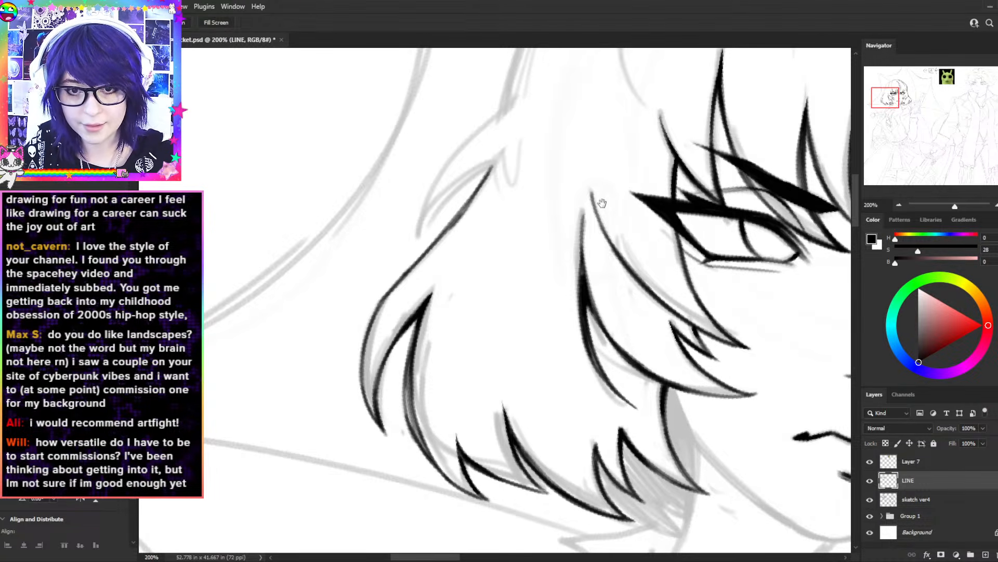
# - Ink the inner and outer edges of the upper flick on the back of the bob
pyautogui.moveTo(595, 189); pyautogui.dragTo(606, 315)
pyautogui.moveTo(508, 287)
pyautogui.mouseDown()
pyautogui.moveTo(424, 398)
pyautogui.moveTo(496, 301)
pyautogui.moveTo(448, 327)
pyautogui.moveTo(424, 366)
pyautogui.mouseUp()
pyautogui.moveTo(514, 233); pyautogui.dragTo(427, 356)
pyautogui.hotkey('ctrl', 'z')
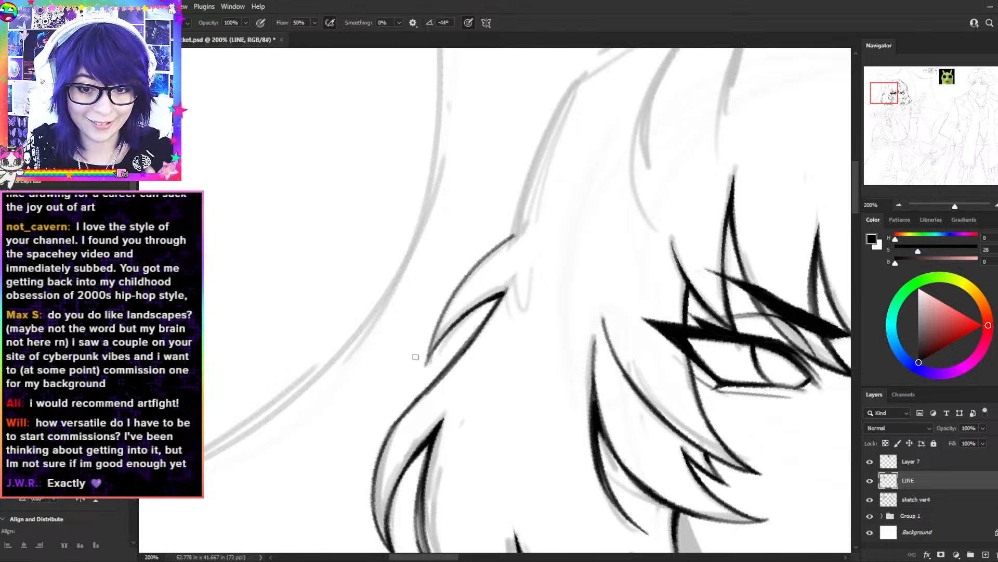
# - Ink the hair outline up the side of the head from the upper flick toward the crown
pyautogui.press('r')
pyautogui.moveTo(633, 236); pyautogui.dragTo(646, 325)
pyautogui.press('space')
pyautogui.moveTo(679, 281)
pyautogui.mouseDown()
pyautogui.moveTo(624, 305)
pyautogui.moveTo(553, 365)
pyautogui.mouseUp()
pyautogui.press('r')
pyautogui.moveTo(729, 261); pyautogui.dragTo(713, 218)
pyautogui.moveTo(421, 365)
pyautogui.mouseDown()
pyautogui.moveTo(596, 225)
pyautogui.moveTo(567, 240)
pyautogui.mouseUp()
pyautogui.hotkey('ctrl', 'z')
pyautogui.hotkey('ctrl', 'z')
pyautogui.moveTo(419, 365); pyautogui.dragTo(581, 231)
# - Ink the hair outline from the side of the head up over the crown with two overlapping strokes
pyautogui.press('r')
pyautogui.moveTo(556, 264); pyautogui.dragTo(477, 211)
pyautogui.press('space')
pyautogui.moveTo(622, 178)
pyautogui.mouseDown()
pyautogui.moveTo(622, 294)
pyautogui.moveTo(705, 279)
pyautogui.moveTo(554, 211)
pyautogui.moveTo(590, 237)
pyautogui.mouseUp()
pyautogui.press('r')
pyautogui.press('b')
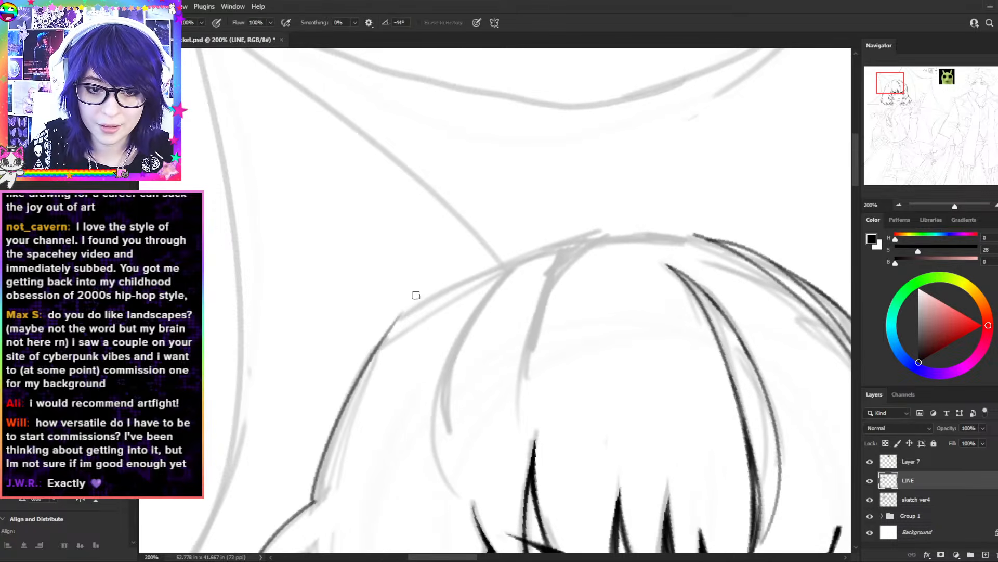
pyautogui.moveTo(397, 317); pyautogui.dragTo(631, 247)
pyautogui.moveTo(393, 317); pyautogui.dragTo(632, 238)
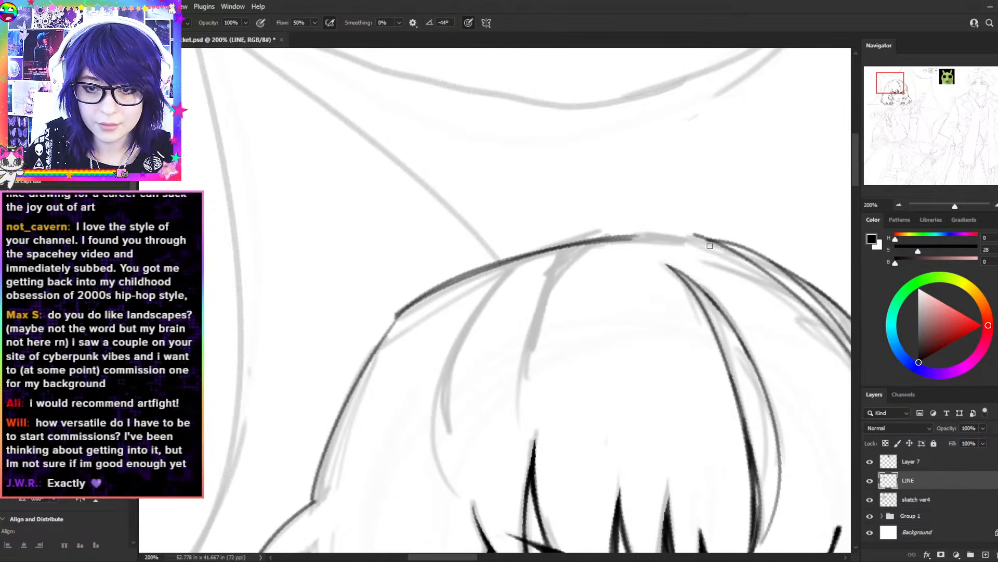
# - Join the crown outline to the finished right-hand hair outline with an overlapping stroke
pyautogui.press('r')
pyautogui.moveTo(702, 246); pyautogui.dragTo(621, 209)
pyautogui.press('b')
pyautogui.moveTo(677, 164)
pyautogui.mouseDown()
pyautogui.moveTo(585, 196)
pyautogui.moveTo(647, 168)
pyautogui.moveTo(672, 162)
pyautogui.moveTo(549, 222)
pyautogui.mouseUp()
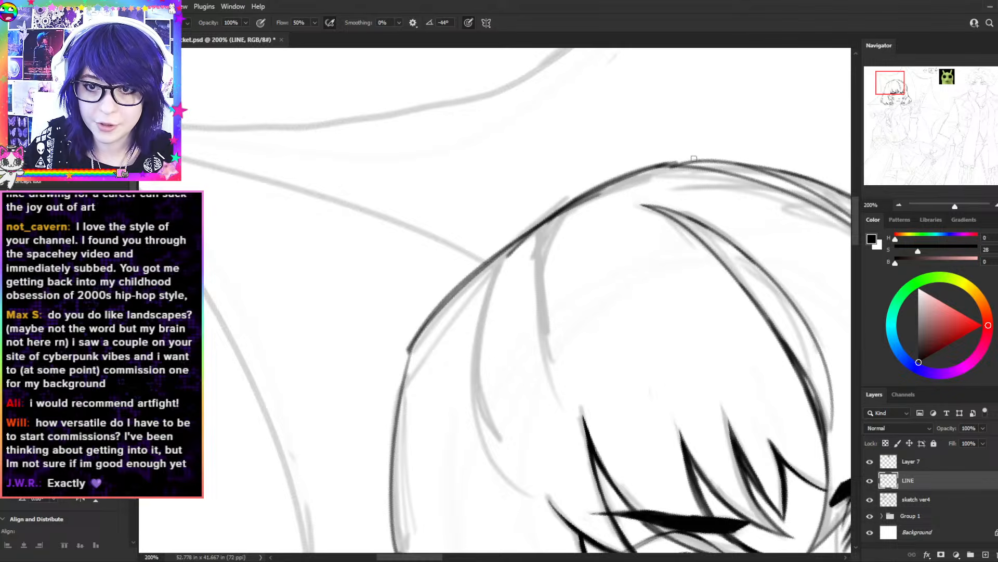
# - Thicken the right-hand hair outline around the corner where it turns down the side of the head
pyautogui.press('r')
pyautogui.moveTo(700, 159)
pyautogui.mouseDown()
pyautogui.moveTo(696, 132)
pyautogui.moveTo(540, 130)
pyautogui.mouseUp()
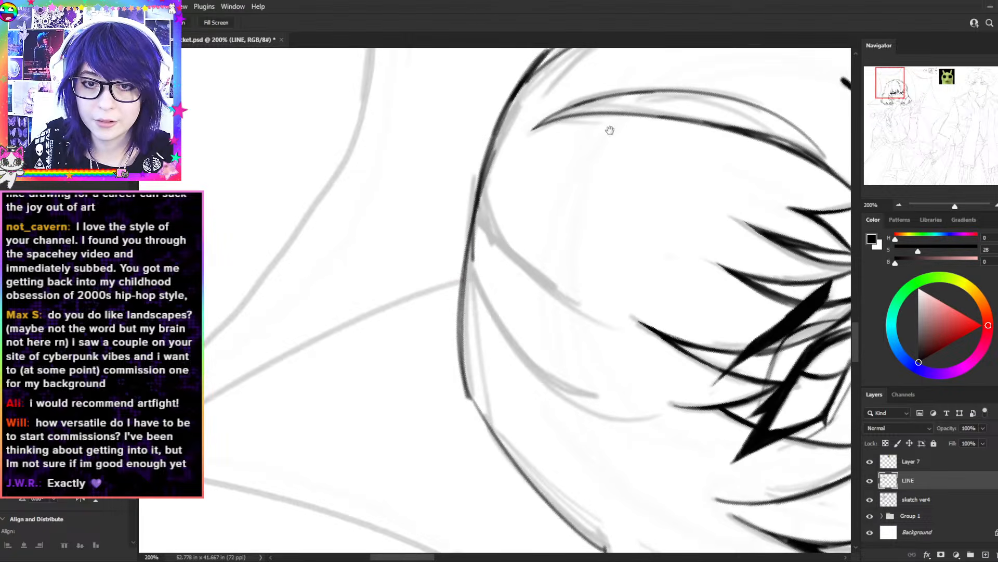
pyautogui.moveTo(643, 117); pyautogui.dragTo(523, 305)
pyautogui.press('b')
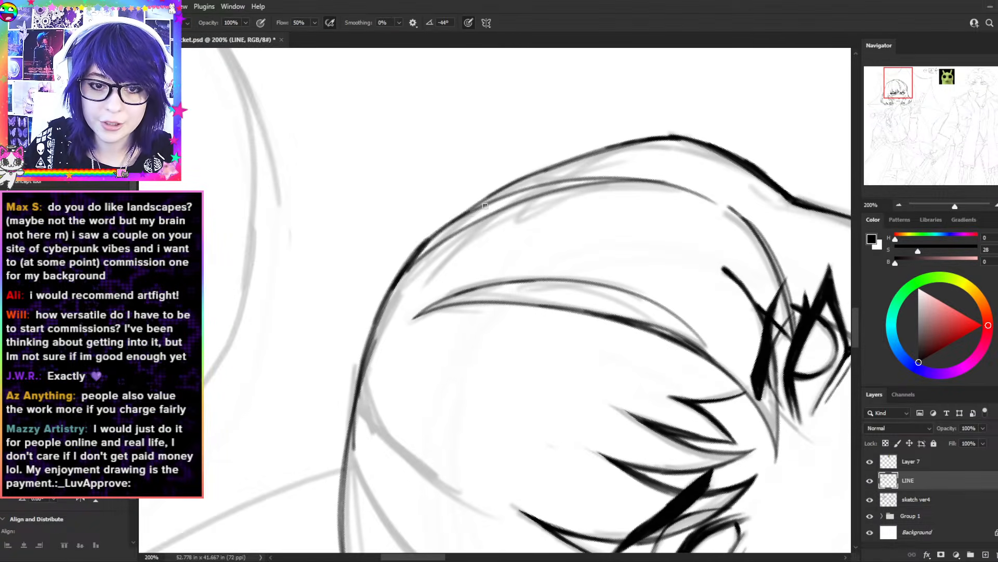
pyautogui.moveTo(693, 246); pyautogui.dragTo(597, 332)
pyautogui.press('r')
pyautogui.press('Escape')
pyautogui.press('b')
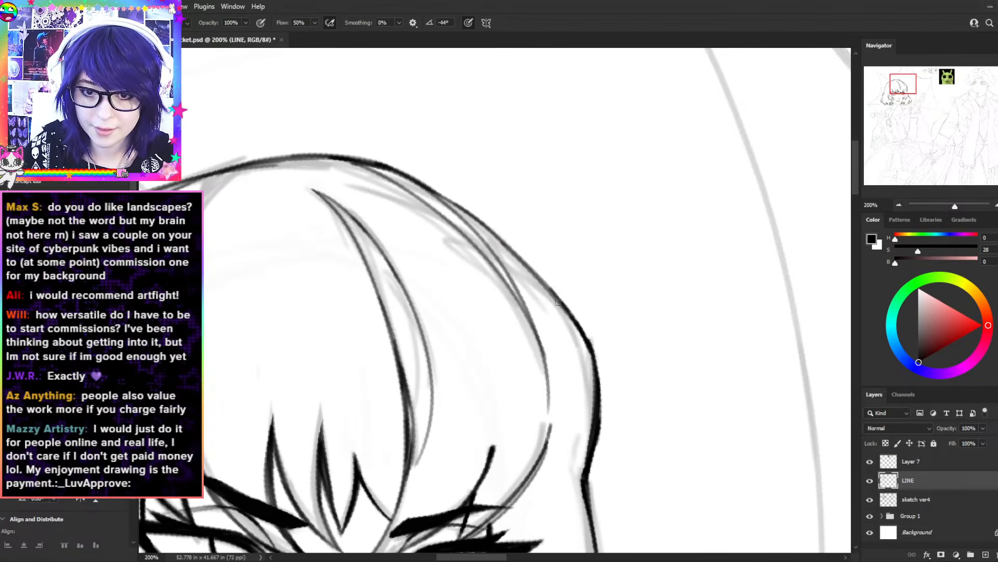
pyautogui.moveTo(543, 285)
pyautogui.mouseDown()
pyautogui.moveTo(592, 351)
pyautogui.moveTo(595, 390)
pyautogui.mouseUp()
pyautogui.moveTo(587, 341); pyautogui.dragTo(595, 391)
pyautogui.hotkey('ctrl', 'z')
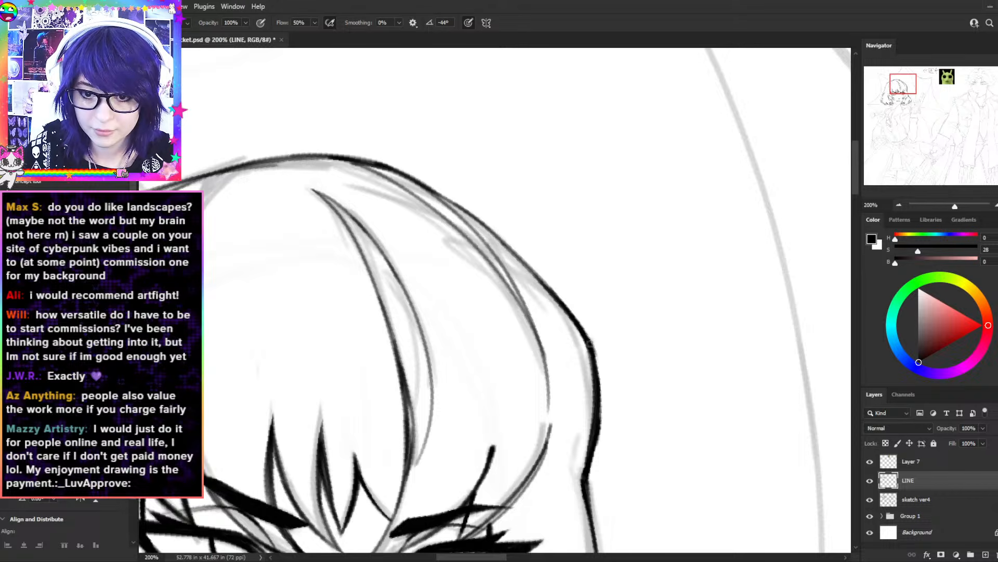
pyautogui.moveTo(594, 352); pyautogui.dragTo(598, 396)
# - Darken the left-hand outline below the crown corner and close its join, redrawing the stroke until it fits
pyautogui.press('h')
pyautogui.moveTo(485, 311); pyautogui.dragTo(693, 305)
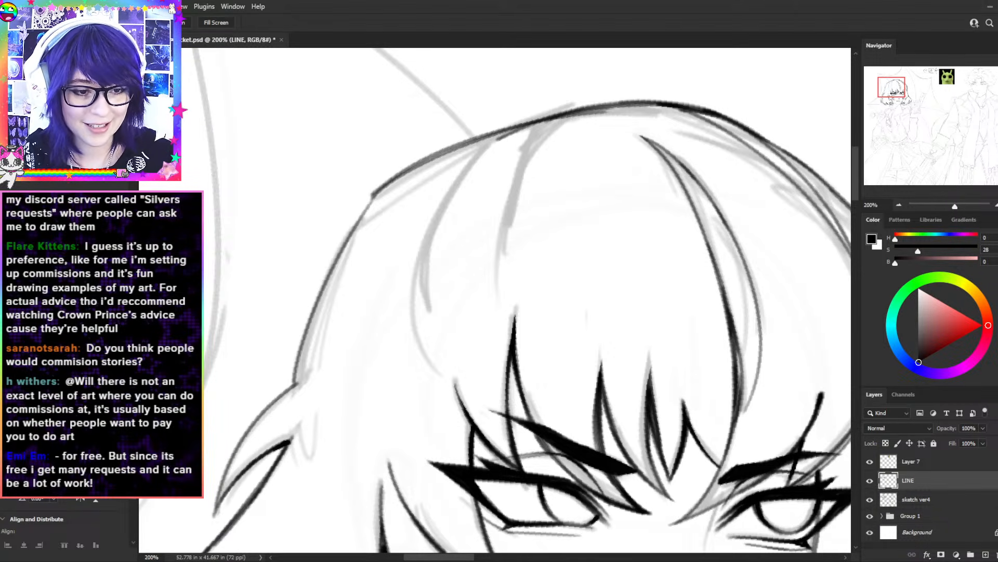
pyautogui.press('r')
pyautogui.moveTo(620, 158); pyautogui.dragTo(664, 214)
pyautogui.press('space')
pyautogui.moveTo(526, 201); pyautogui.dragTo(640, 236)
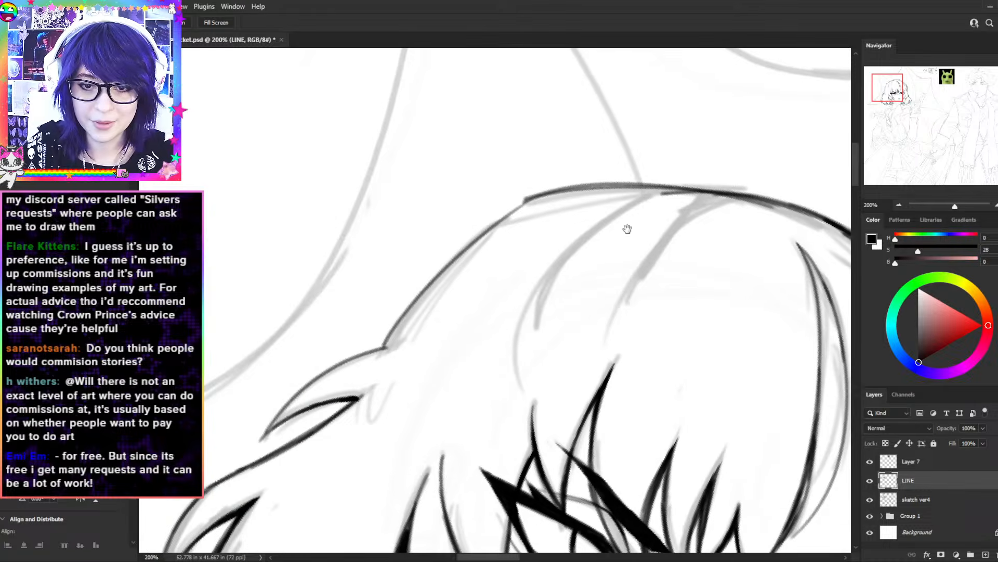
pyautogui.moveTo(433, 298); pyautogui.dragTo(530, 199)
pyautogui.hotkey('ctrl', 'z')
pyautogui.moveTo(438, 281)
pyautogui.mouseDown()
pyautogui.moveTo(523, 200)
pyautogui.moveTo(454, 265)
pyautogui.mouseUp()
pyautogui.hotkey('ctrl', 'z')
pyautogui.hotkey('ctrl', 'z')
pyautogui.moveTo(530, 198)
pyautogui.mouseDown()
pyautogui.moveTo(430, 292)
pyautogui.moveTo(461, 248)
pyautogui.mouseUp()
pyautogui.hotkey('ctrl', 'z')
pyautogui.hotkey('ctrl', 'z')
pyautogui.moveTo(529, 198)
pyautogui.mouseDown()
pyautogui.moveTo(444, 270)
pyautogui.moveTo(456, 257)
pyautogui.moveTo(392, 331)
pyautogui.moveTo(442, 274)
pyautogui.mouseUp()
pyautogui.press('r')
pyautogui.moveTo(543, 237); pyautogui.dragTo(440, 306)
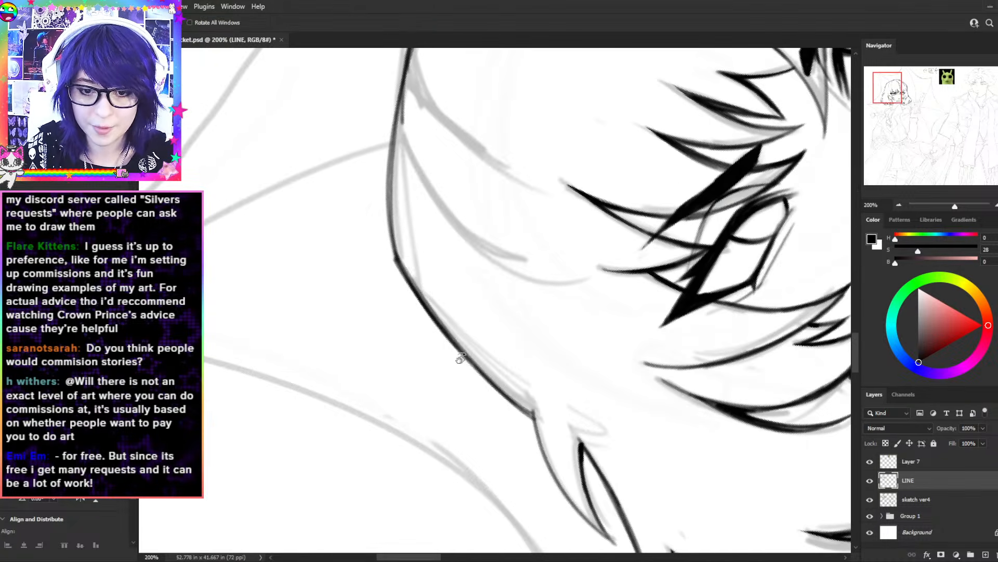
pyautogui.moveTo(531, 413); pyautogui.dragTo(551, 474)
pyautogui.hotkey('ctrl', 'z')
# - Try another stroke on the outline between the left-hand corner and the crown, undo it, and erase the rough edge at the join
pyautogui.press('space')
pyautogui.moveTo(602, 202); pyautogui.dragTo(619, 356)
pyautogui.press('r')
pyautogui.moveTo(513, 226); pyautogui.dragTo(557, 251)
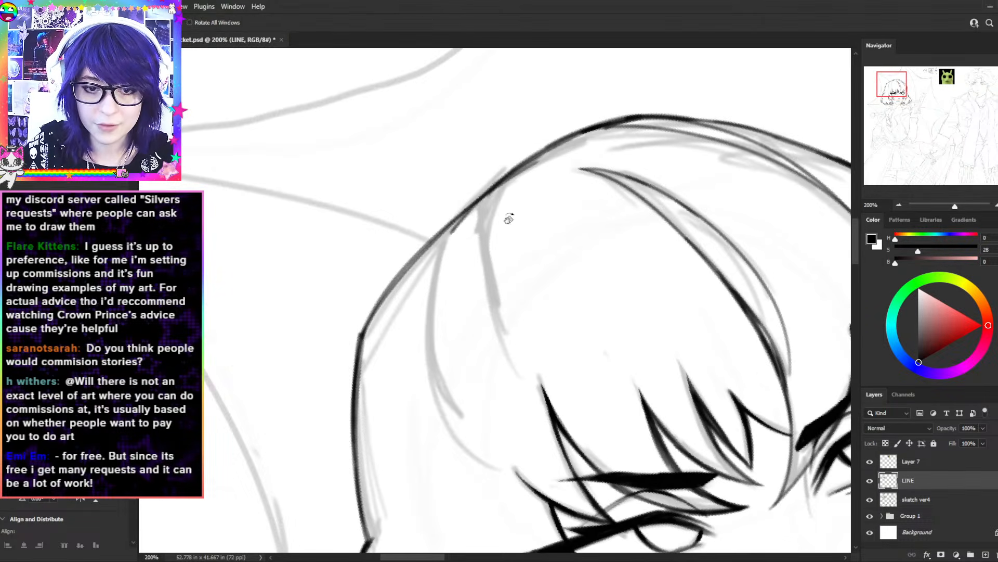
pyautogui.moveTo(363, 336)
pyautogui.mouseDown()
pyautogui.moveTo(404, 273)
pyautogui.moveTo(469, 215)
pyautogui.mouseUp()
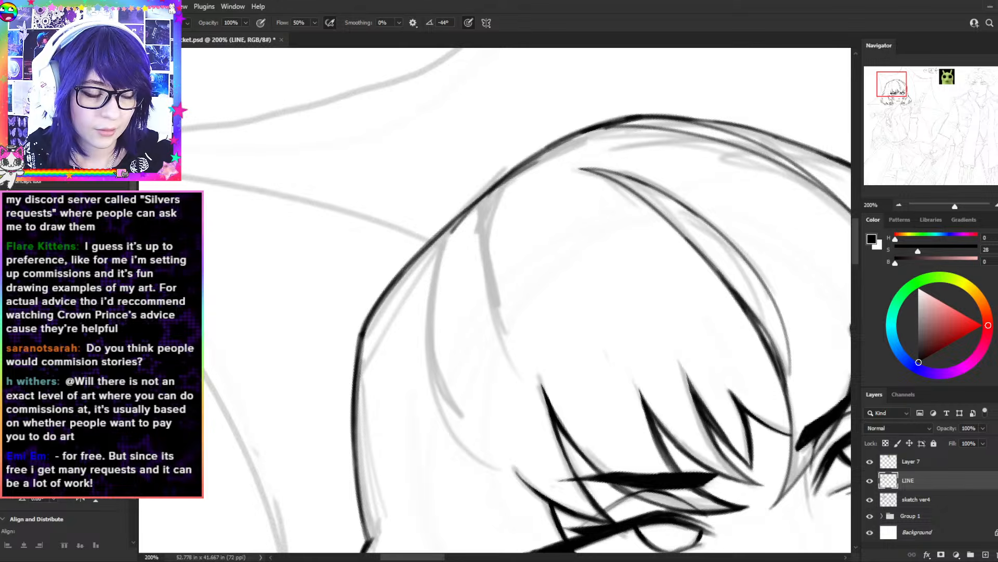
pyautogui.hotkey('ctrl', 'z')
pyautogui.press('e')
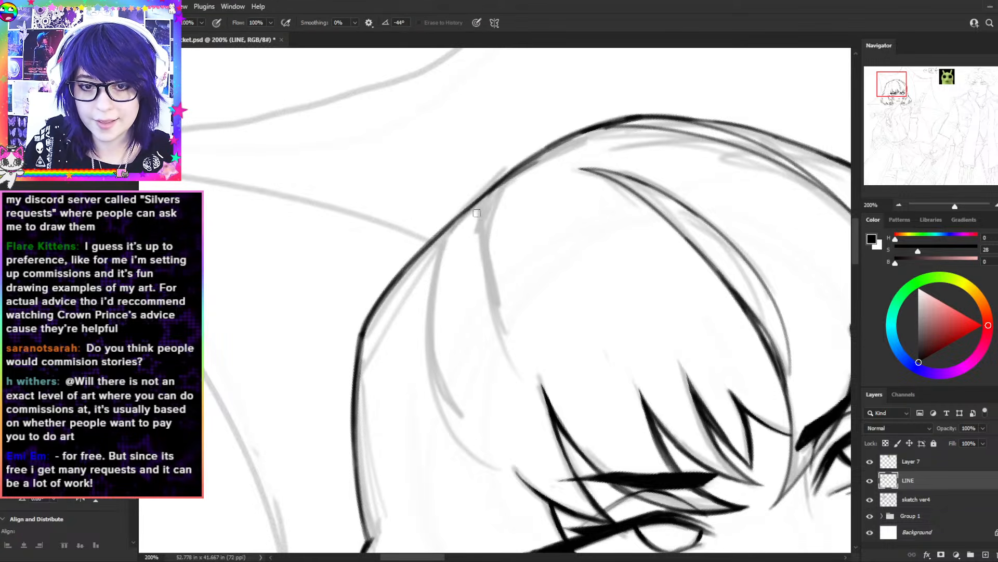
pyautogui.moveTo(467, 220)
pyautogui.mouseDown()
pyautogui.moveTo(448, 237)
pyautogui.moveTo(476, 209)
pyautogui.mouseUp()
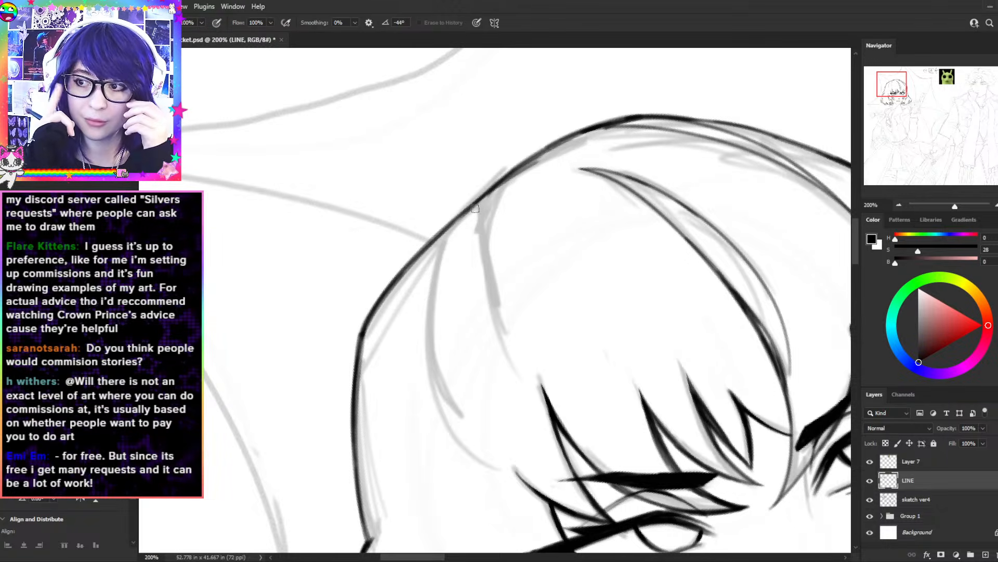
# - Darken the hair outline from the left-hand corner up to the crown join with an overlapping stroke
pyautogui.press('r')
pyautogui.moveTo(594, 393); pyautogui.dragTo(558, 421)
pyautogui.press('e')
pyautogui.press('b')
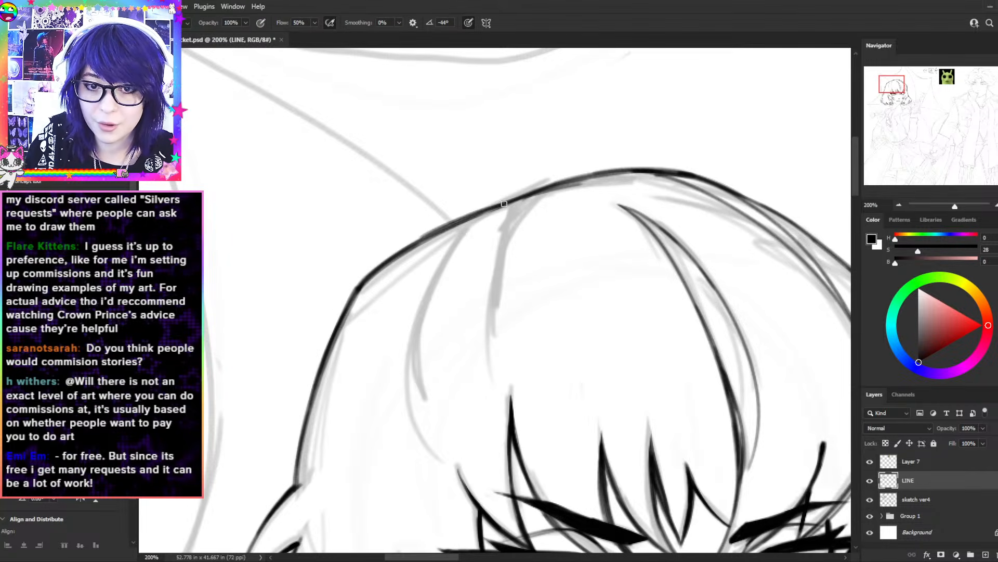
pyautogui.moveTo(373, 273); pyautogui.dragTo(439, 231)
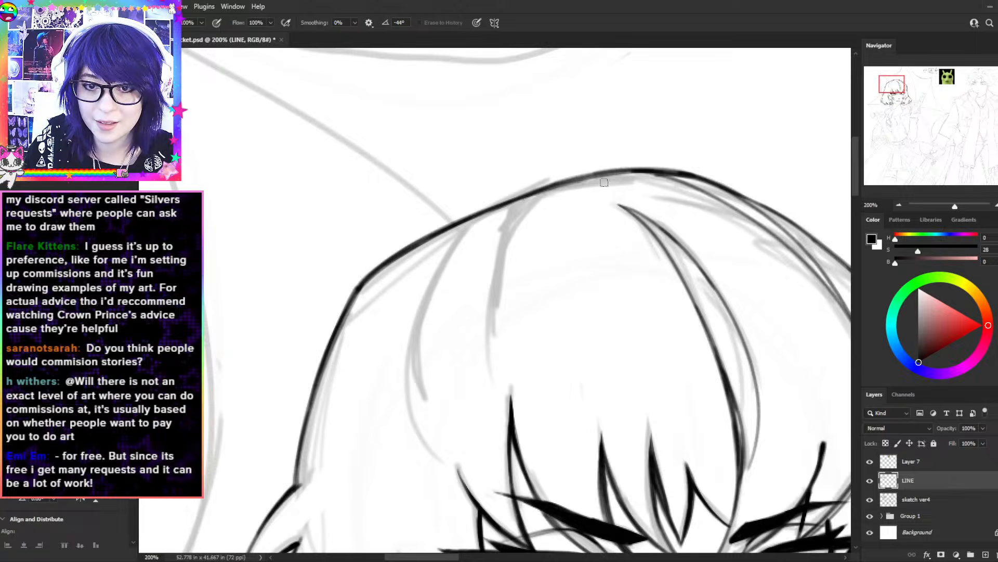
pyautogui.press('r')
pyautogui.moveTo(621, 178)
pyautogui.mouseDown()
pyautogui.moveTo(606, 135)
pyautogui.moveTo(541, 113)
pyautogui.moveTo(432, 221)
pyautogui.mouseUp()
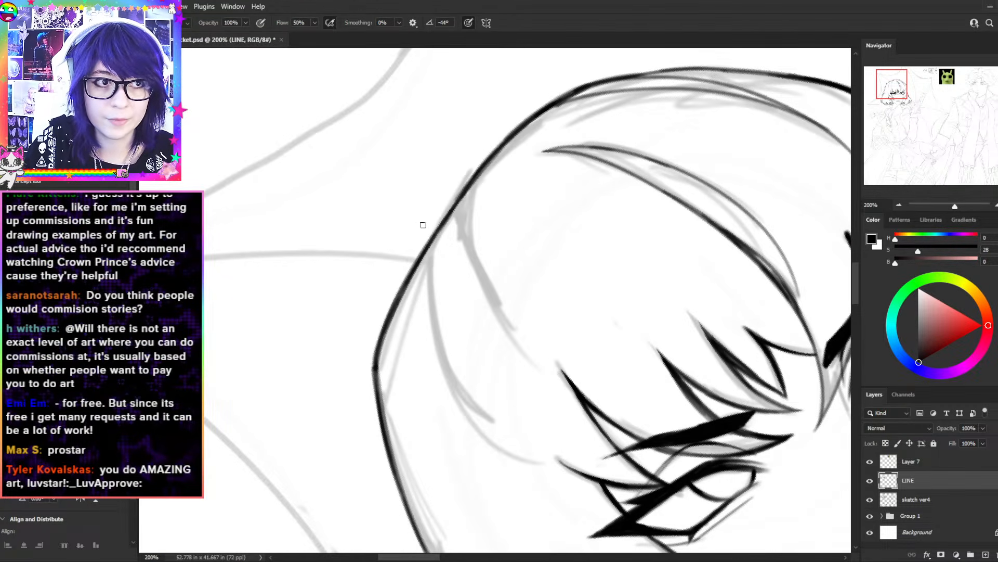
pyautogui.press('r')
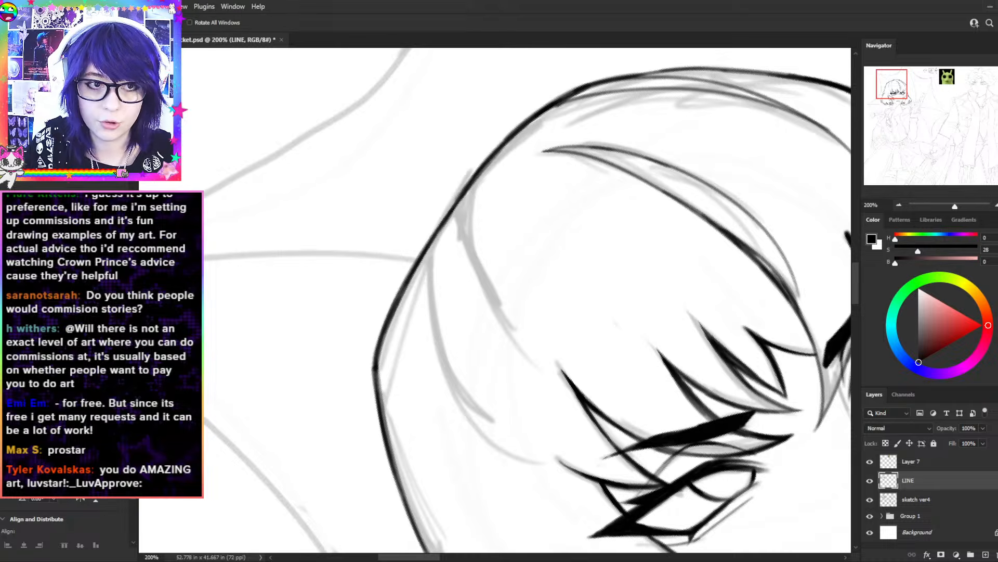
# - Thicken the lower end of the left-hand hair outline where it meets the outward-flicked lock
pyautogui.press('Escape')
pyautogui.hotkey('ctrl', '-')
pyautogui.press('space')
pyautogui.moveTo(426, 406); pyautogui.dragTo(436, 401)
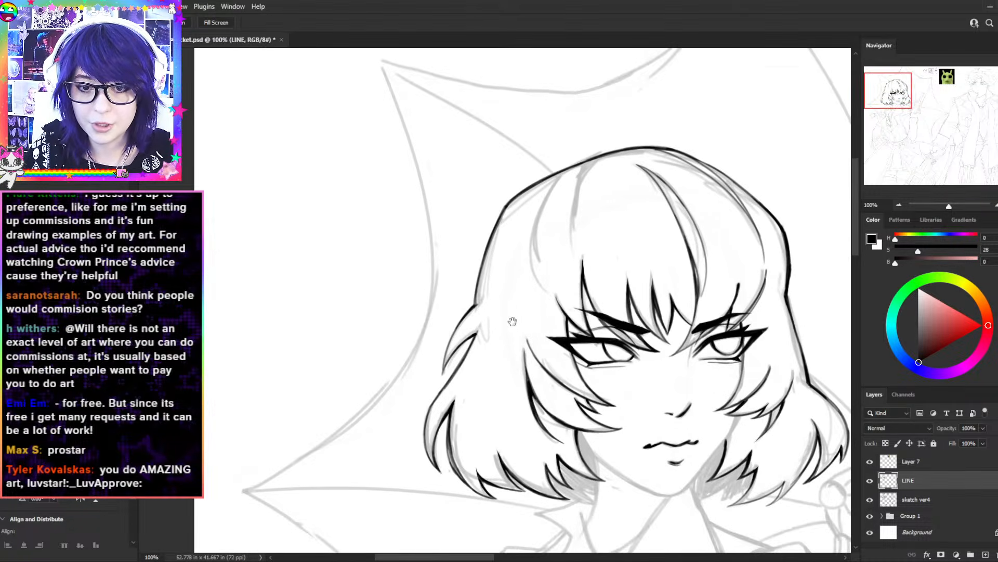
pyautogui.keyDown('ctrl'); pyautogui.click(436, 402); pyautogui.keyUp('ctrl')
pyautogui.moveTo(454, 302); pyautogui.dragTo(460, 271)
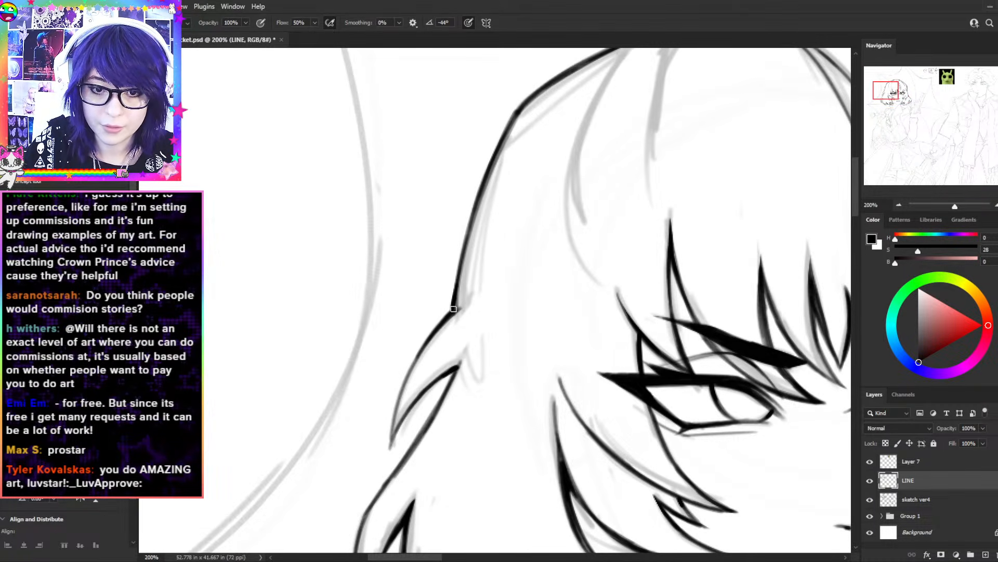
pyautogui.moveTo(453, 309); pyautogui.dragTo(459, 269)
pyautogui.moveTo(472, 235); pyautogui.dragTo(474, 249)
# - Ink the left-hand jawline from under the side hair down toward the chin
pyautogui.hotkey('ctrl', '-')
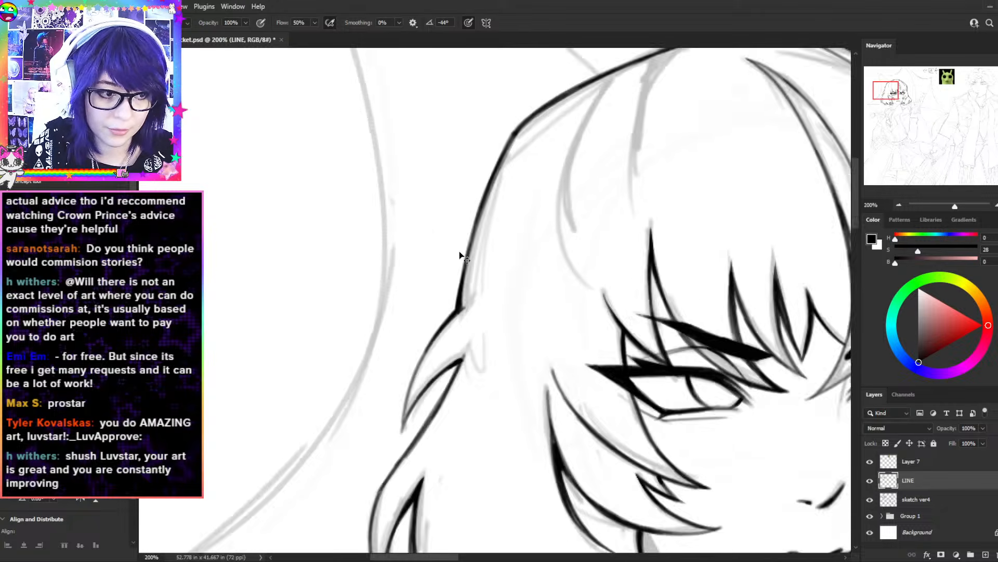
pyautogui.moveTo(720, 328); pyautogui.dragTo(536, 216)
pyautogui.hotkey('ctrl', '+')
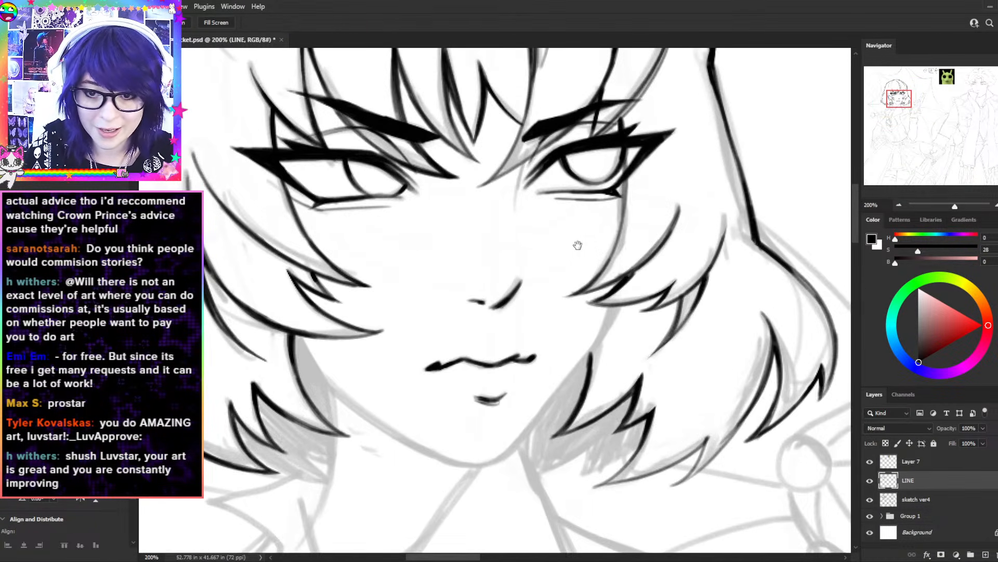
pyautogui.moveTo(292, 344); pyautogui.dragTo(297, 376)
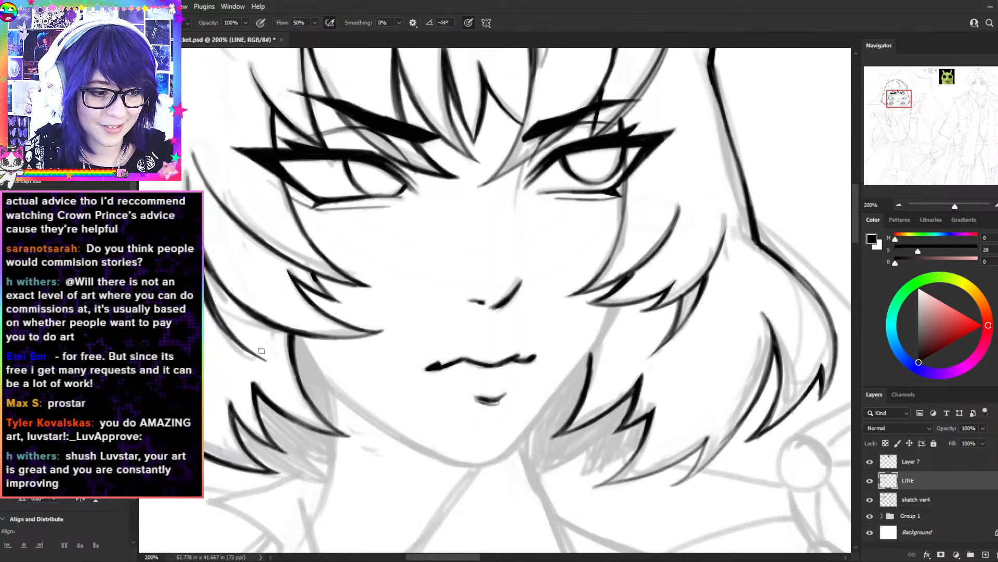
pyautogui.moveTo(297, 337)
pyautogui.mouseDown()
pyautogui.moveTo(328, 384)
pyautogui.moveTo(319, 375)
pyautogui.moveTo(375, 422)
pyautogui.mouseUp()
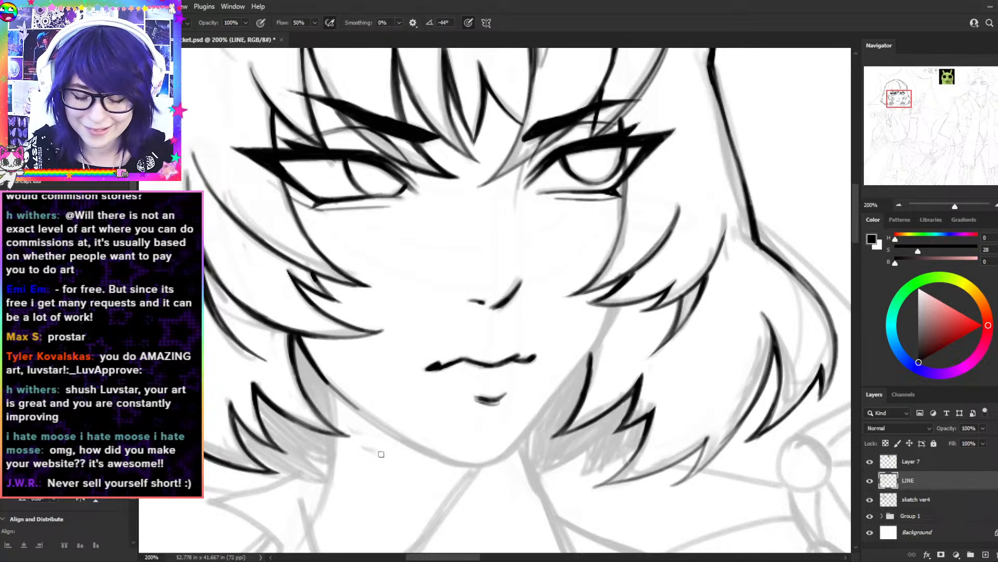
pyautogui.press('r')
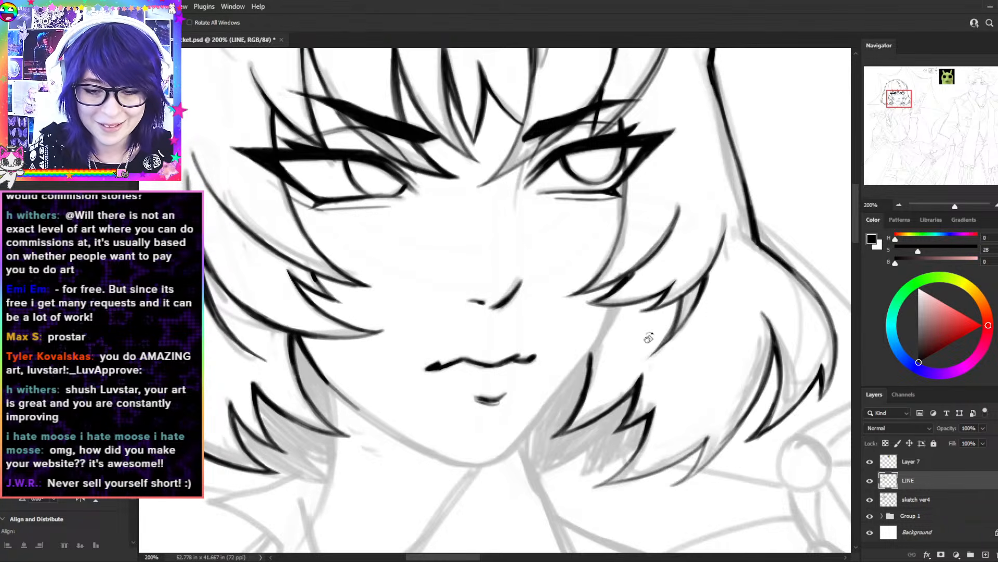
pyautogui.moveTo(687, 313); pyautogui.dragTo(516, 125)
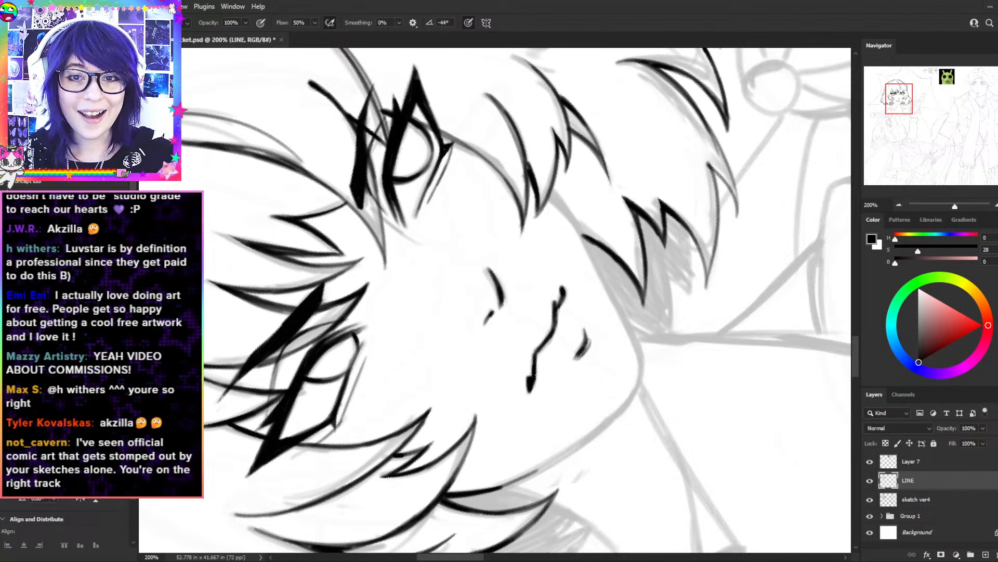
# - Ink the right-hand jawline from under the side hair down toward the chin, undoing one stroke along the way
pyautogui.press('r')
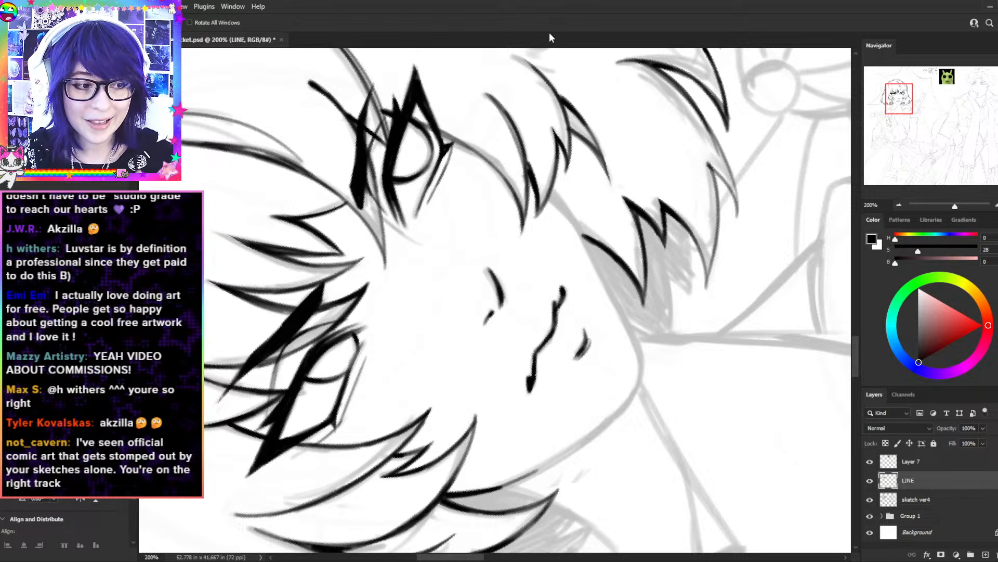
pyautogui.press('b')
pyautogui.moveTo(550, 196)
pyautogui.mouseDown()
pyautogui.moveTo(588, 242)
pyautogui.moveTo(619, 312)
pyautogui.mouseUp()
pyautogui.moveTo(581, 232); pyautogui.dragTo(627, 329)
pyautogui.moveTo(603, 274); pyautogui.dragTo(640, 360)
pyautogui.hotkey('ctrl', 'z')
pyautogui.moveTo(619, 312)
pyautogui.mouseDown()
pyautogui.moveTo(641, 372)
pyautogui.moveTo(656, 312)
pyautogui.moveTo(652, 258)
pyautogui.moveTo(661, 300)
pyautogui.mouseUp()
# - Close the jawline around the chin with overlapping strokes, undoing and redrawing those that do not fit
pyautogui.press('r')
pyautogui.press('b')
pyautogui.moveTo(646, 250)
pyautogui.mouseDown()
pyautogui.moveTo(662, 304)
pyautogui.moveTo(620, 422)
pyautogui.mouseUp()
pyautogui.press('r')
pyautogui.moveTo(658, 335); pyautogui.dragTo(624, 198)
pyautogui.hotkey('ctrl', 'z')
pyautogui.press('b')
pyautogui.moveTo(583, 158); pyautogui.dragTo(662, 254)
pyautogui.hotkey('ctrl', 'z')
pyautogui.moveTo(632, 203); pyautogui.dragTo(680, 284)
pyautogui.moveTo(643, 221); pyautogui.dragTo(680, 294)
pyautogui.moveTo(631, 208); pyautogui.dragTo(679, 289)
pyautogui.moveTo(663, 250); pyautogui.dragTo(681, 284)
# - Darken the right-hand jawline just above the chin with two more strokes
pyautogui.press('r')
pyautogui.moveTo(720, 151); pyautogui.dragTo(635, 442)
pyautogui.moveTo(727, 323)
pyautogui.mouseDown()
pyautogui.moveTo(662, 414)
pyautogui.moveTo(698, 267)
pyautogui.mouseUp()
pyautogui.press('space')
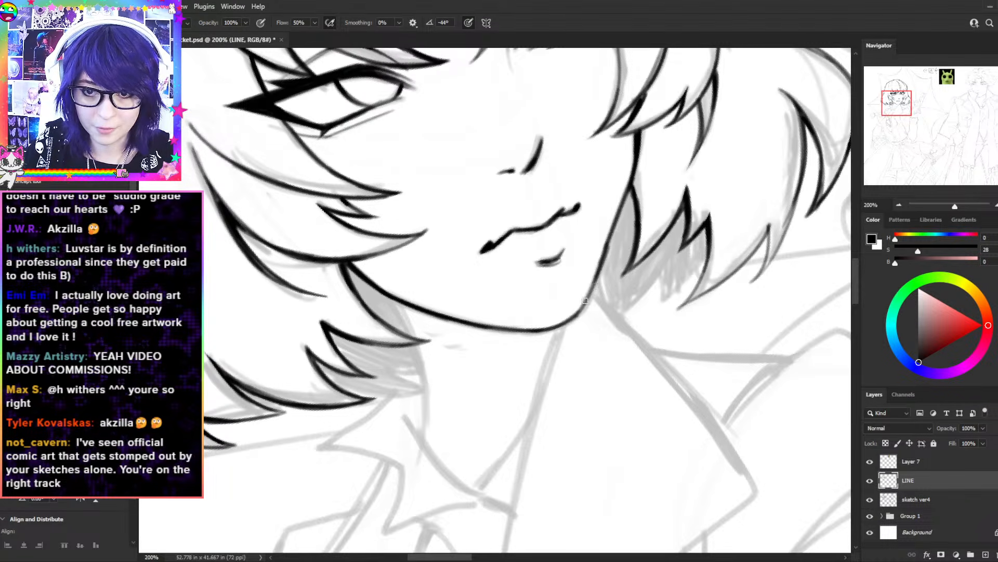
pyautogui.press('r')
pyautogui.moveTo(642, 183); pyautogui.dragTo(516, 114)
pyautogui.moveTo(525, 156); pyautogui.dragTo(563, 253)
pyautogui.moveTo(547, 212)
pyautogui.mouseDown()
pyautogui.moveTo(562, 247)
pyautogui.moveTo(560, 236)
pyautogui.moveTo(557, 272)
pyautogui.mouseUp()
pyautogui.press('r')
pyautogui.moveTo(673, 212); pyautogui.dragTo(634, 440)
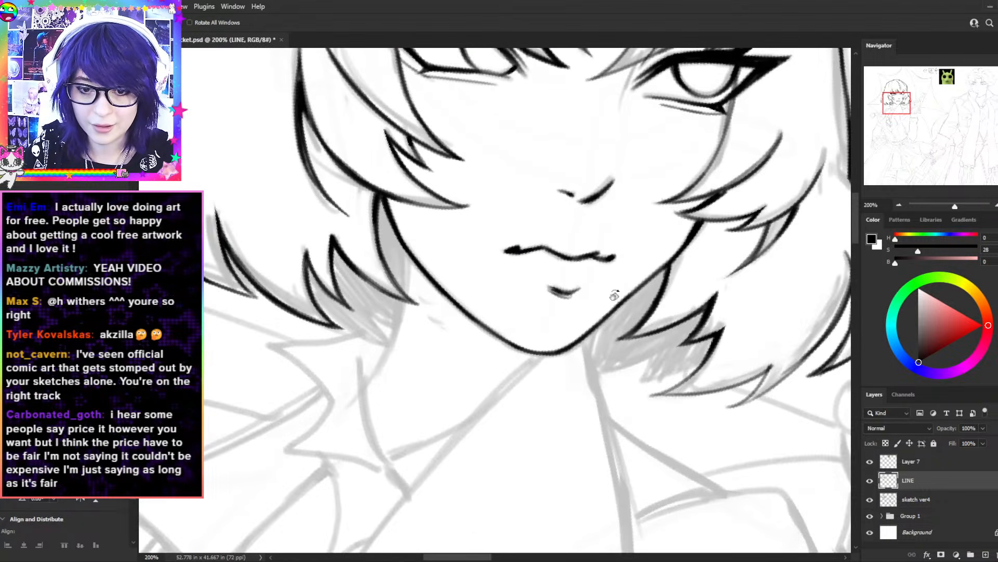
# - Ink the left-hand side of the neck from below the hair tips to the collar, redrawing it once and thickening it
pyautogui.moveTo(395, 229)
pyautogui.mouseDown()
pyautogui.moveTo(406, 289)
pyautogui.moveTo(368, 394)
pyautogui.mouseUp()
pyautogui.hotkey('ctrl', 'z')
pyautogui.moveTo(401, 299); pyautogui.dragTo(363, 386)
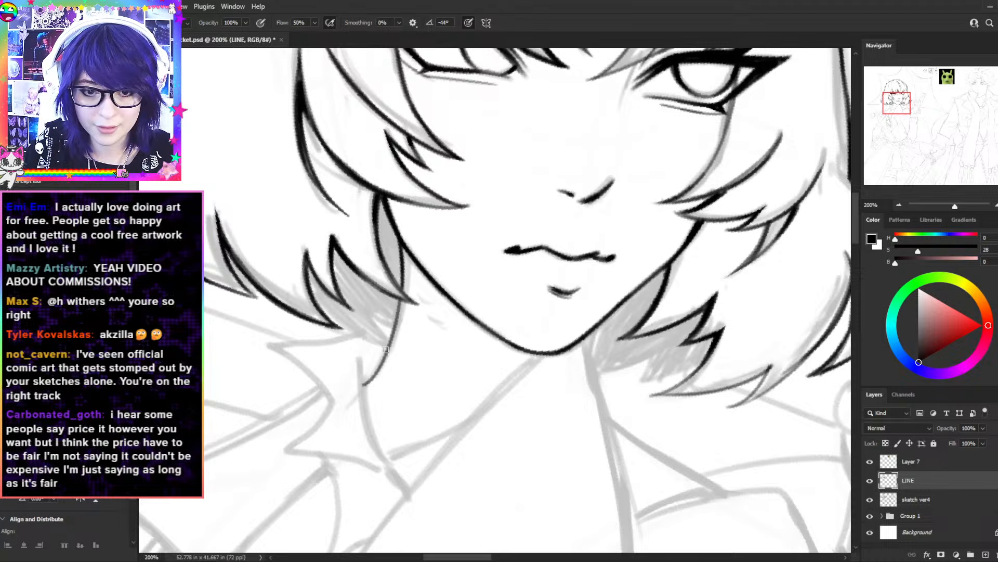
pyautogui.moveTo(398, 313)
pyautogui.mouseDown()
pyautogui.moveTo(363, 385)
pyautogui.moveTo(383, 359)
pyautogui.moveTo(373, 375)
pyautogui.mouseUp()
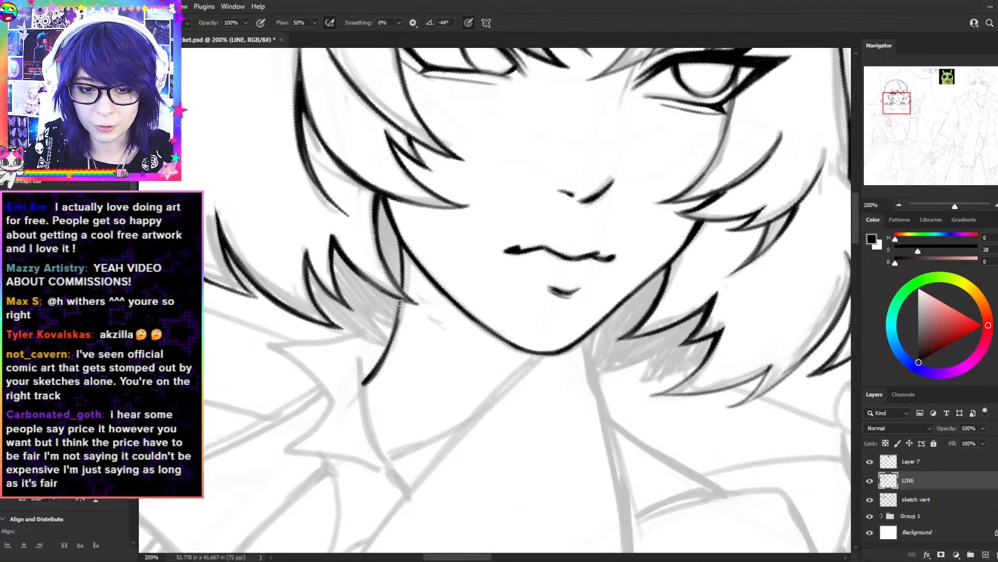
pyautogui.hotkey('ctrl', '-')
pyautogui.moveTo(590, 351); pyautogui.dragTo(659, 284)
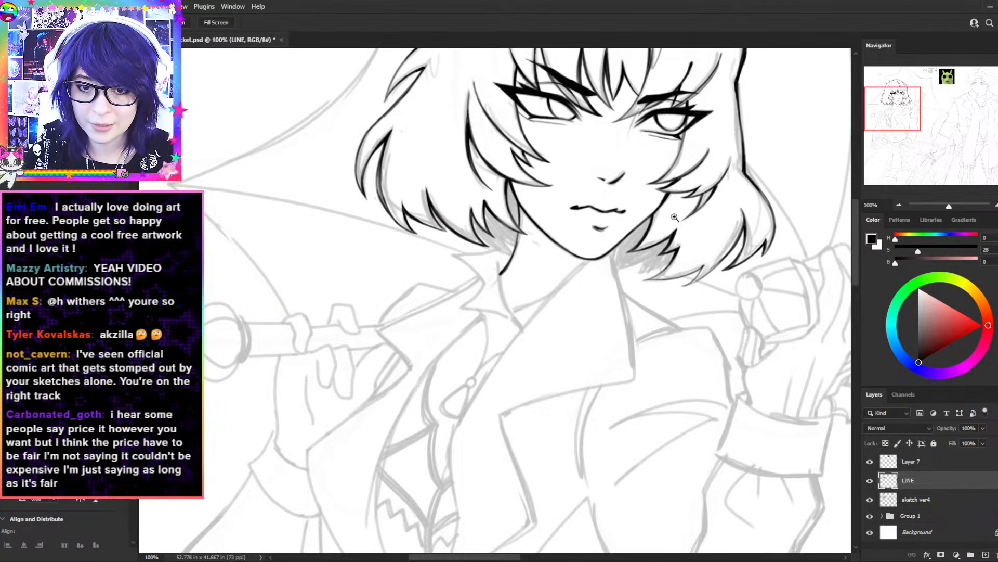
pyautogui.hotkey('ctrl', '+')
pyautogui.moveTo(541, 170); pyautogui.dragTo(512, 236)
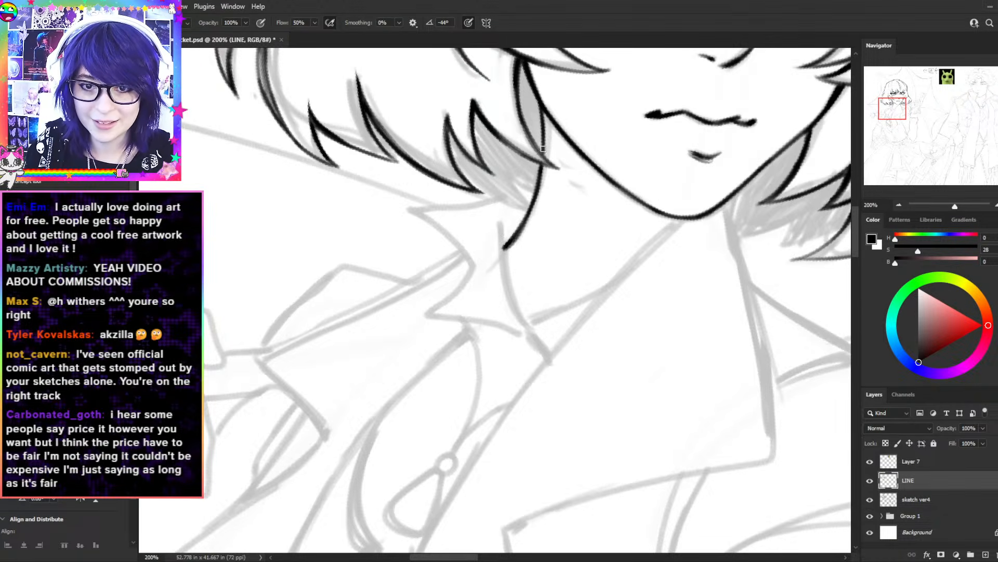
# - Ink the V-shaped neckline at the base of the neck and join its two sides at the point
pyautogui.press('r')
pyautogui.moveTo(594, 120)
pyautogui.mouseDown()
pyautogui.moveTo(575, 67)
pyautogui.moveTo(482, 69)
pyautogui.mouseUp()
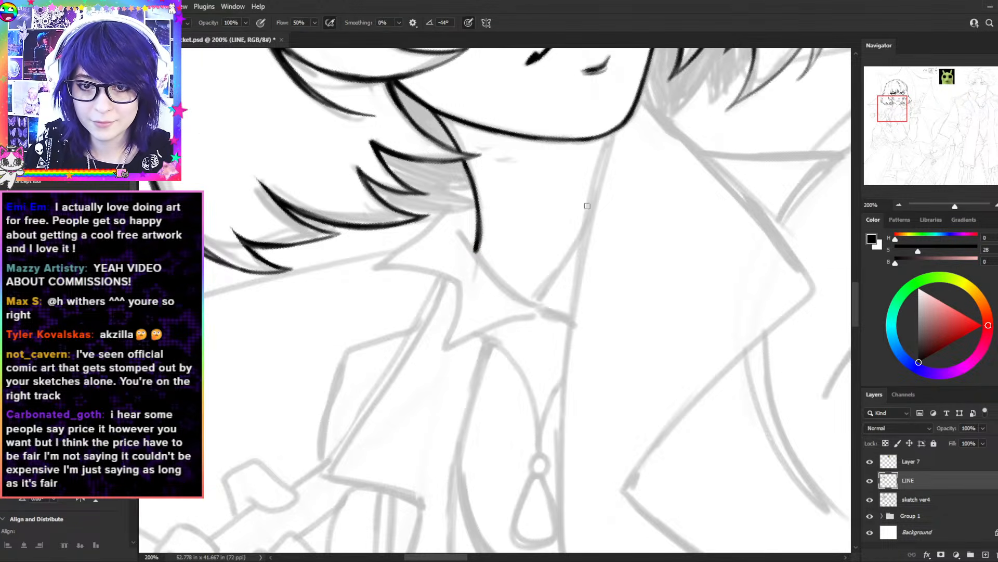
pyautogui.moveTo(583, 227); pyautogui.dragTo(535, 298)
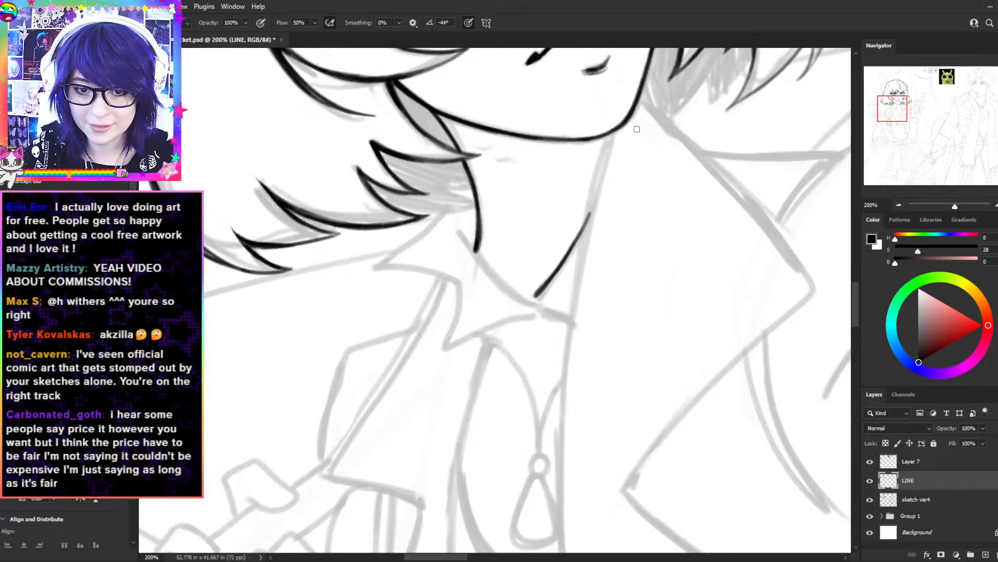
pyautogui.press('r')
pyautogui.moveTo(366, 255); pyautogui.dragTo(468, 168)
pyautogui.moveTo(511, 331)
pyautogui.mouseDown()
pyautogui.moveTo(514, 286)
pyautogui.moveTo(544, 231)
pyautogui.moveTo(509, 314)
pyautogui.mouseUp()
pyautogui.press('r')
pyautogui.moveTo(593, 210)
pyautogui.mouseDown()
pyautogui.moveTo(586, 170)
pyautogui.moveTo(619, 202)
pyautogui.mouseUp()
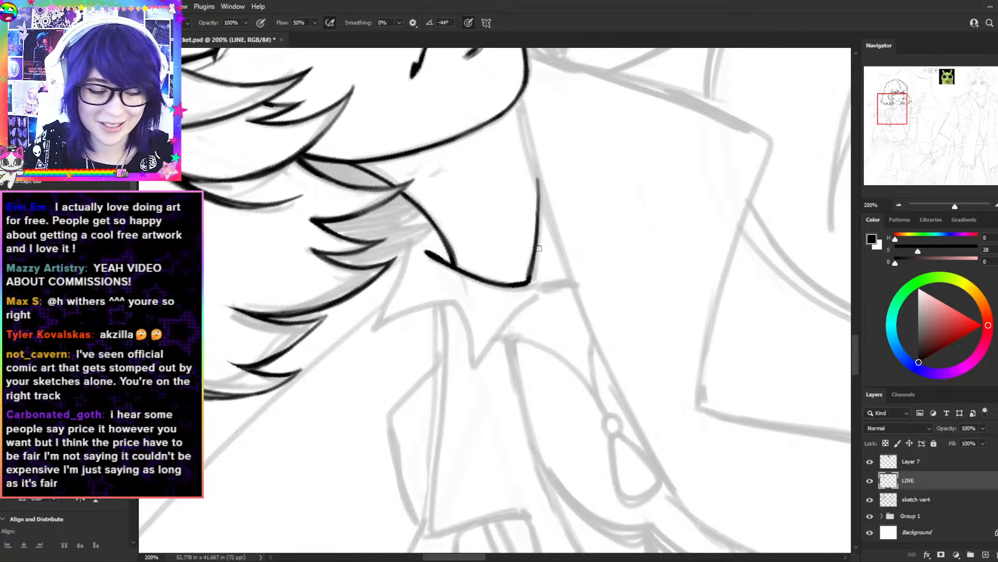
# - Ink the small back-hair spike beside the left-hand neck line, redrawing the rejected first stroke
pyautogui.press('r')
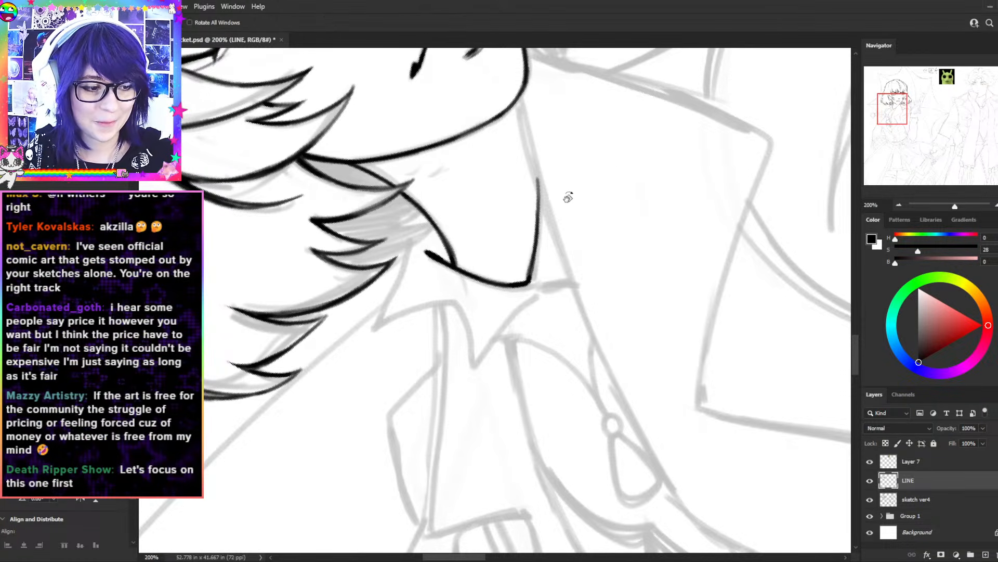
pyautogui.moveTo(555, 194); pyautogui.dragTo(614, 266)
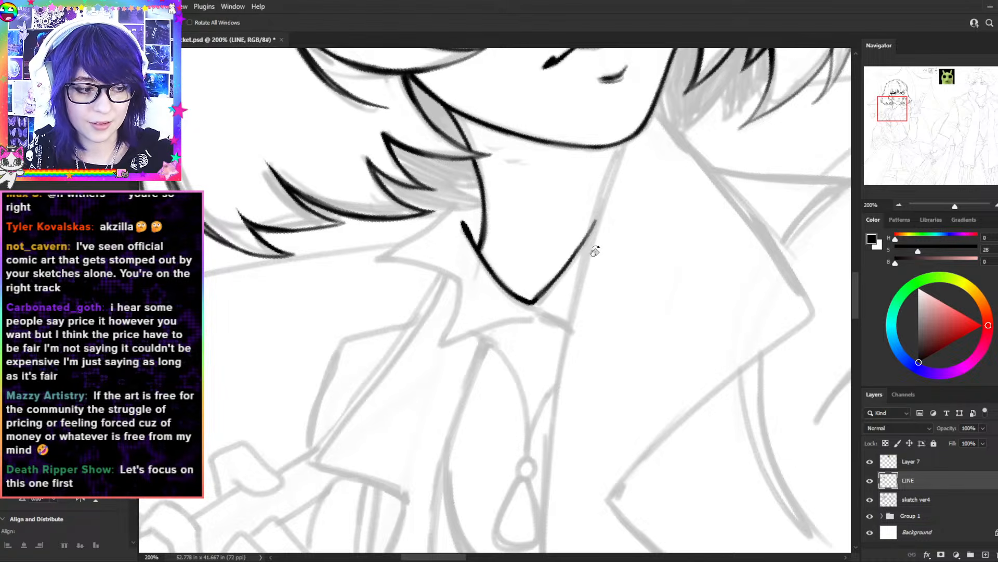
pyautogui.moveTo(531, 175); pyautogui.dragTo(541, 274)
pyautogui.press('r')
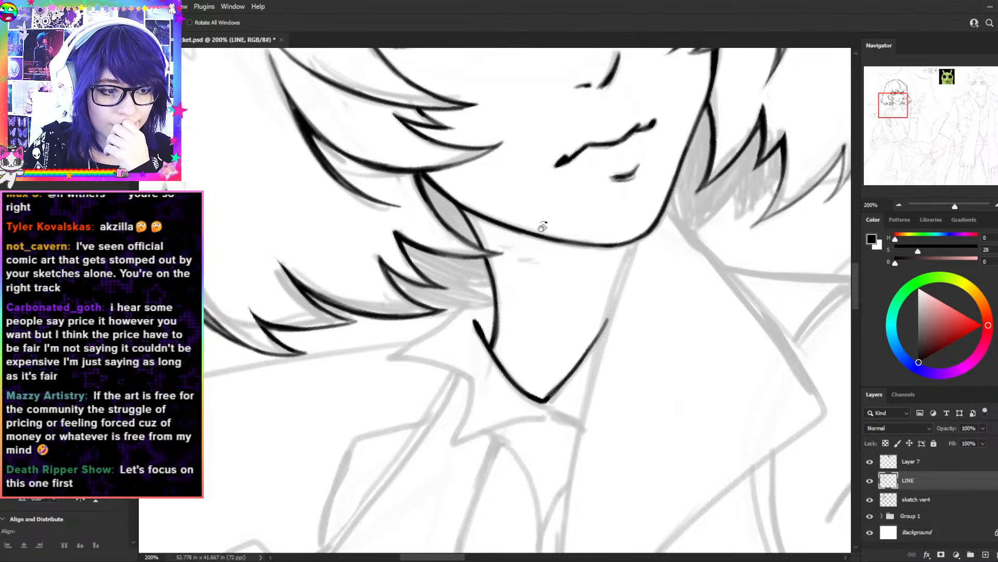
pyautogui.moveTo(574, 117); pyautogui.dragTo(502, 279)
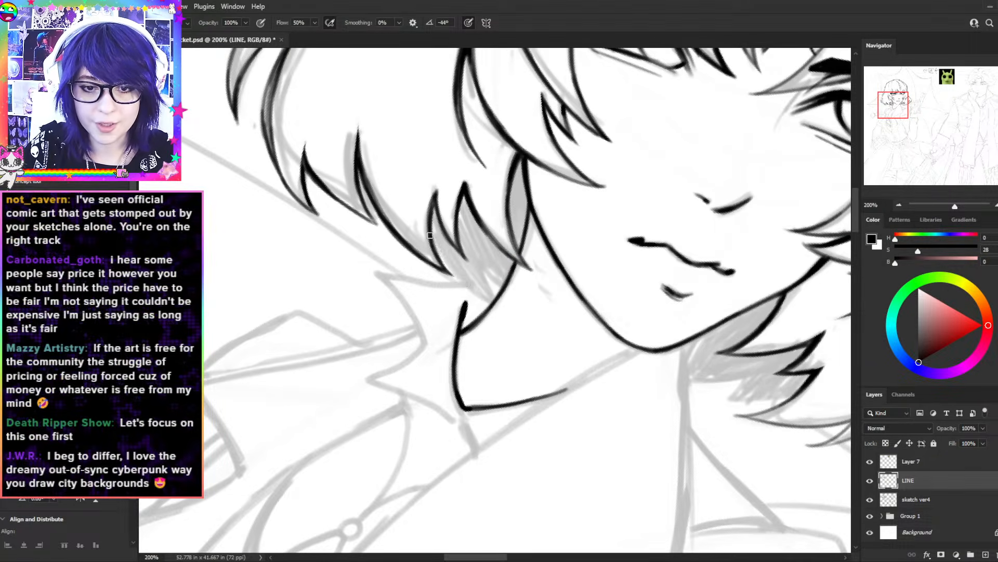
pyautogui.moveTo(480, 263)
pyautogui.mouseDown()
pyautogui.moveTo(492, 298)
pyautogui.moveTo(482, 269)
pyautogui.moveTo(492, 296)
pyautogui.moveTo(499, 286)
pyautogui.mouseUp()
pyautogui.hotkey('ctrl', 'z')
pyautogui.moveTo(434, 237); pyautogui.dragTo(468, 286)
pyautogui.moveTo(429, 216); pyautogui.dragTo(442, 254)
# - Ink the jagged back-hair tips between the right-hand jaw and the bob, undoing one stroke and redrawing it
pyautogui.press('r')
pyautogui.moveTo(753, 251)
pyautogui.mouseDown()
pyautogui.moveTo(735, 181)
pyautogui.moveTo(636, 280)
pyautogui.mouseUp()
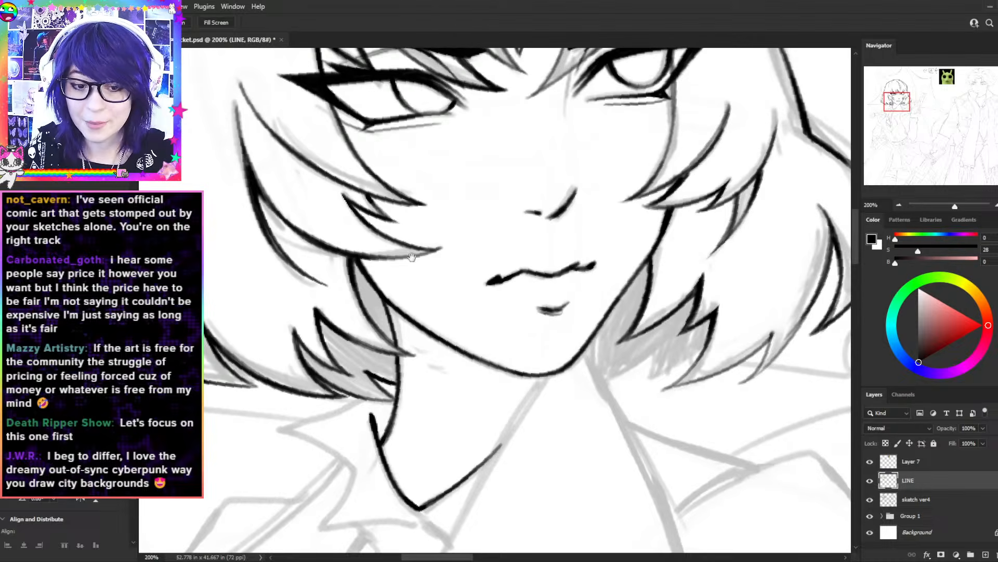
pyautogui.press('e')
pyautogui.press('b')
pyautogui.moveTo(597, 348)
pyautogui.mouseDown()
pyautogui.moveTo(513, 333)
pyautogui.moveTo(514, 359)
pyautogui.moveTo(583, 332)
pyautogui.mouseUp()
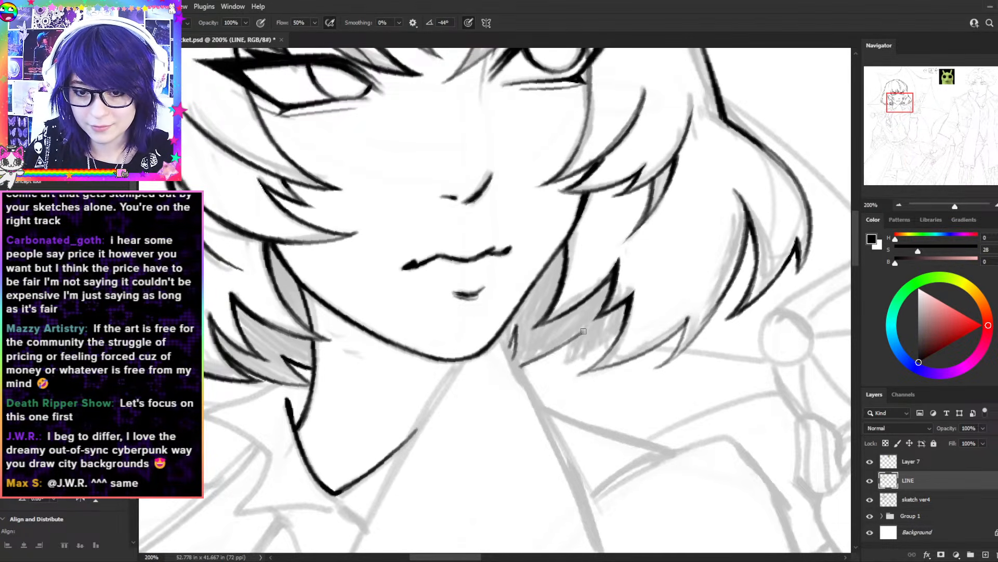
pyautogui.hotkey('ctrl', 'z')
pyautogui.moveTo(522, 363)
pyautogui.mouseDown()
pyautogui.moveTo(571, 331)
pyautogui.moveTo(553, 366)
pyautogui.mouseUp()
pyautogui.moveTo(615, 335); pyautogui.dragTo(542, 367)
pyautogui.moveTo(626, 325); pyautogui.dragTo(543, 367)
pyautogui.moveTo(570, 334)
pyautogui.mouseDown()
pyautogui.moveTo(528, 361)
pyautogui.moveTo(568, 346)
pyautogui.moveTo(557, 365)
pyautogui.moveTo(569, 335)
pyautogui.moveTo(546, 341)
pyautogui.moveTo(523, 320)
pyautogui.moveTo(507, 347)
pyautogui.mouseUp()
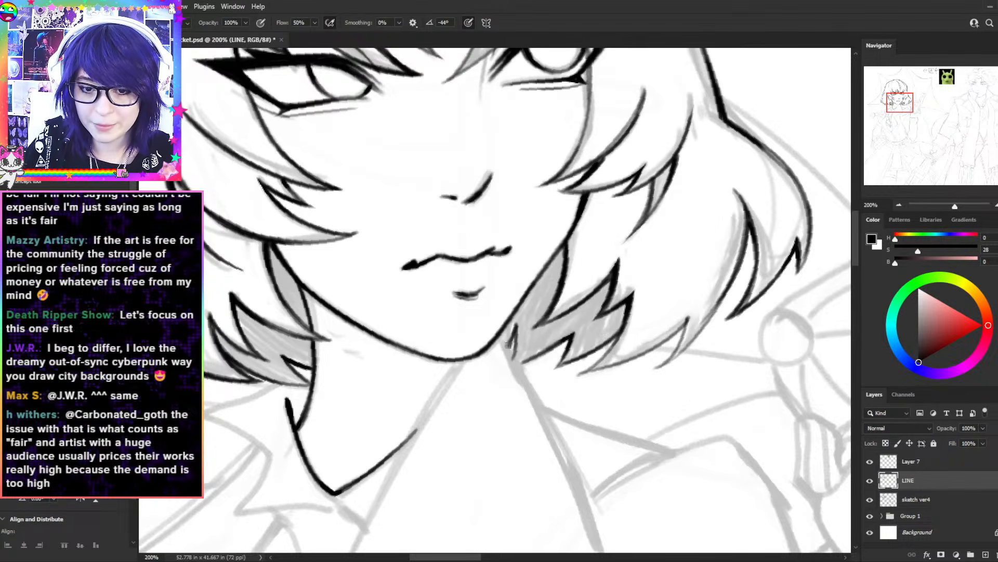
pyautogui.press('e')
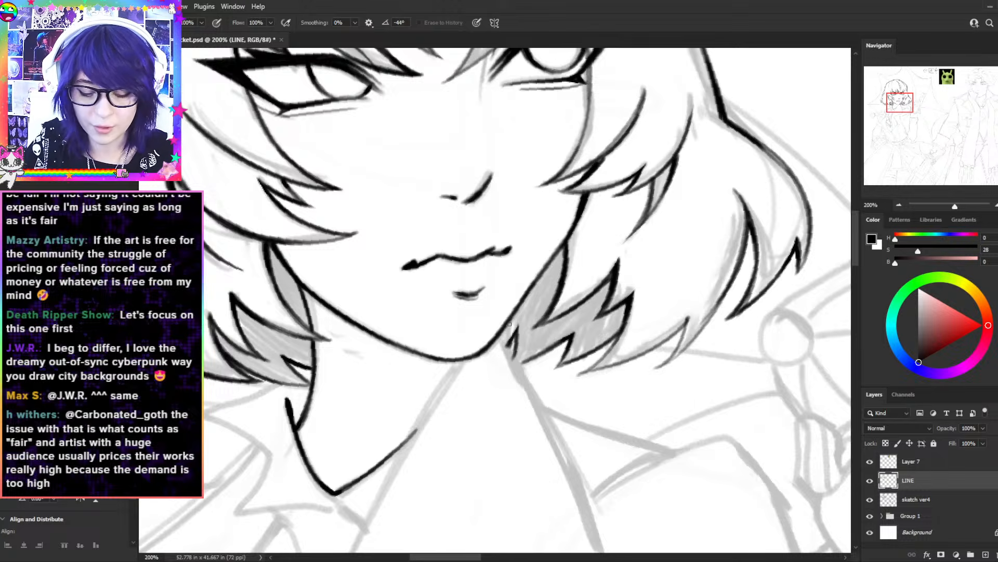
pyautogui.press('b')
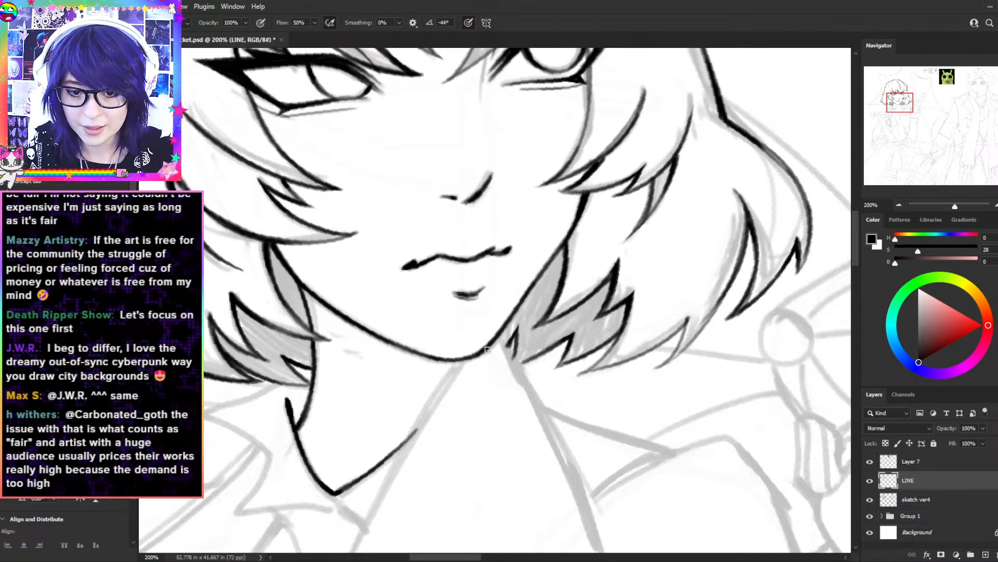
# - Ink the collar's left-hand edge from below the chin diagonally down past the neckline, redrawing rejected strokes
pyautogui.moveTo(451, 385)
pyautogui.mouseDown()
pyautogui.moveTo(548, 291)
pyautogui.moveTo(496, 339)
pyautogui.mouseUp()
pyautogui.hotkey('ctrl', 'z')
pyautogui.press('r')
pyautogui.moveTo(662, 231); pyautogui.dragTo(665, 291)
pyautogui.moveTo(546, 315); pyautogui.dragTo(587, 235)
pyautogui.moveTo(583, 223)
pyautogui.mouseDown()
pyautogui.moveTo(598, 235)
pyautogui.moveTo(441, 325)
pyautogui.mouseUp()
pyautogui.hotkey('ctrl', 'z')
pyautogui.moveTo(599, 235)
pyautogui.mouseDown()
pyautogui.moveTo(496, 287)
pyautogui.moveTo(471, 315)
pyautogui.mouseUp()
pyautogui.moveTo(624, 225)
pyautogui.mouseDown()
pyautogui.moveTo(568, 249)
pyautogui.moveTo(461, 323)
pyautogui.mouseUp()
pyautogui.hotkey('ctrl', 'z')
pyautogui.hotkey('ctrl', 'z')
pyautogui.moveTo(597, 240); pyautogui.dragTo(461, 327)
pyautogui.moveTo(602, 235); pyautogui.dragTo(414, 372)
pyautogui.hotkey('ctrl', 'z')
pyautogui.moveTo(547, 263); pyautogui.dragTo(343, 424)
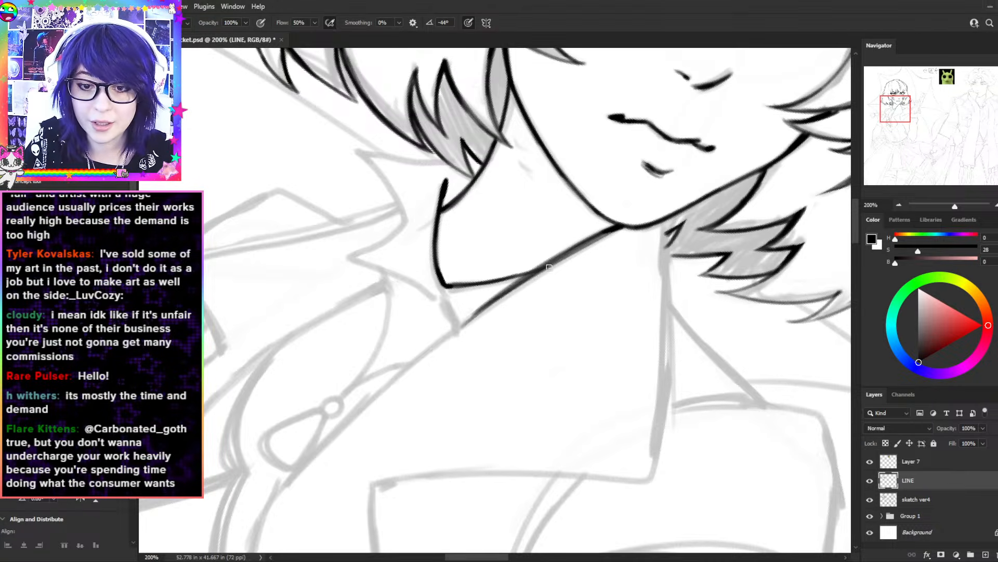
# - Extend the collar's left-hand edge down past the teardrop-shaped pull, redrawing it until the curve tapers smoothly
pyautogui.moveTo(328, 431)
pyautogui.mouseDown()
pyautogui.moveTo(458, 329)
pyautogui.moveTo(399, 417)
pyautogui.moveTo(510, 297)
pyautogui.moveTo(395, 427)
pyautogui.mouseUp()
pyautogui.hotkey('ctrl', 'z')
pyautogui.hotkey('ctrl', 'z')
pyautogui.moveTo(395, 428)
pyautogui.mouseDown()
pyautogui.moveTo(503, 302)
pyautogui.moveTo(396, 424)
pyautogui.moveTo(494, 309)
pyautogui.moveTo(404, 408)
pyautogui.mouseUp()
pyautogui.hotkey('ctrl', 'z')
pyautogui.moveTo(404, 408)
pyautogui.mouseDown()
pyautogui.moveTo(486, 318)
pyautogui.moveTo(464, 335)
pyautogui.mouseUp()
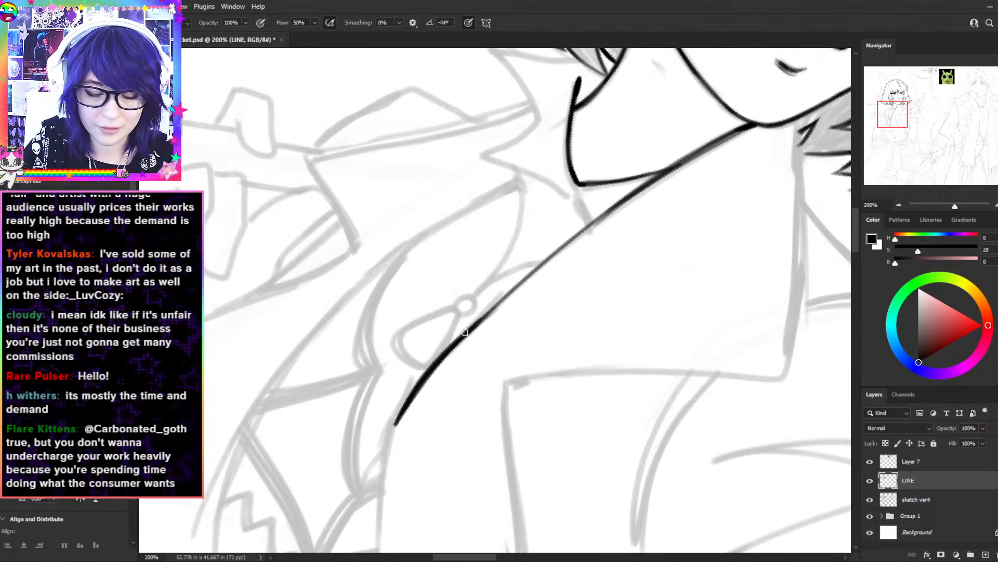
pyautogui.press('r')
pyautogui.moveTo(406, 385); pyautogui.dragTo(446, 414)
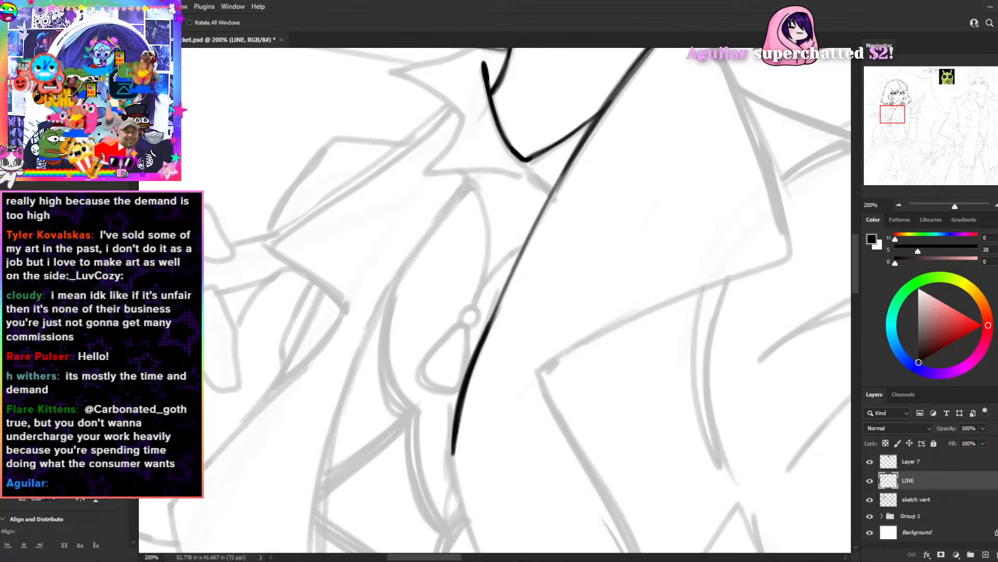
# - Try to ink the lapel's right-hand outer edge downward from the jagged hair tips beside the jaw
pyautogui.moveTo(590, 394); pyautogui.dragTo(602, 299)
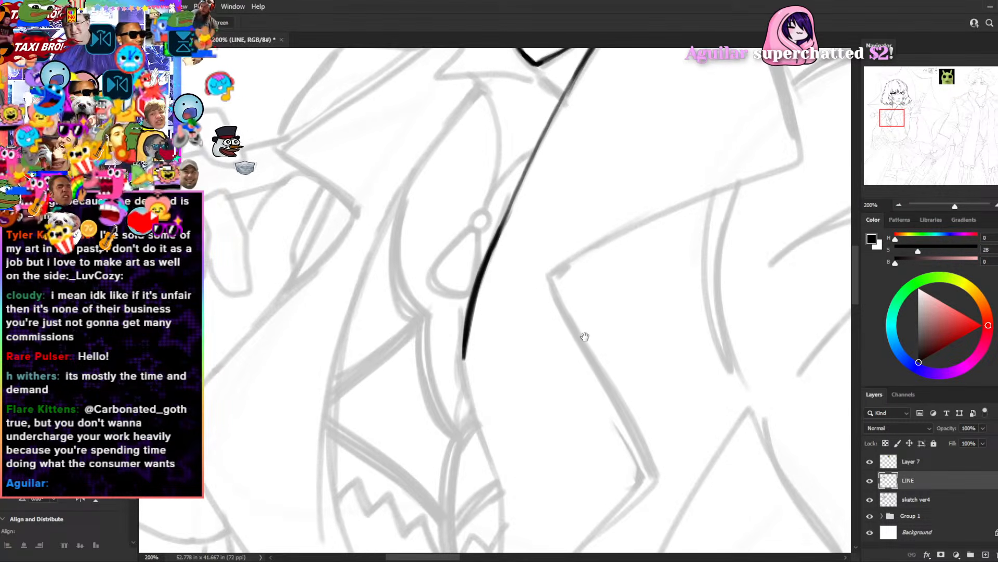
pyautogui.moveTo(583, 336)
pyautogui.mouseDown()
pyautogui.moveTo(539, 367)
pyautogui.moveTo(486, 481)
pyautogui.mouseUp()
pyautogui.moveTo(651, 269); pyautogui.dragTo(584, 326)
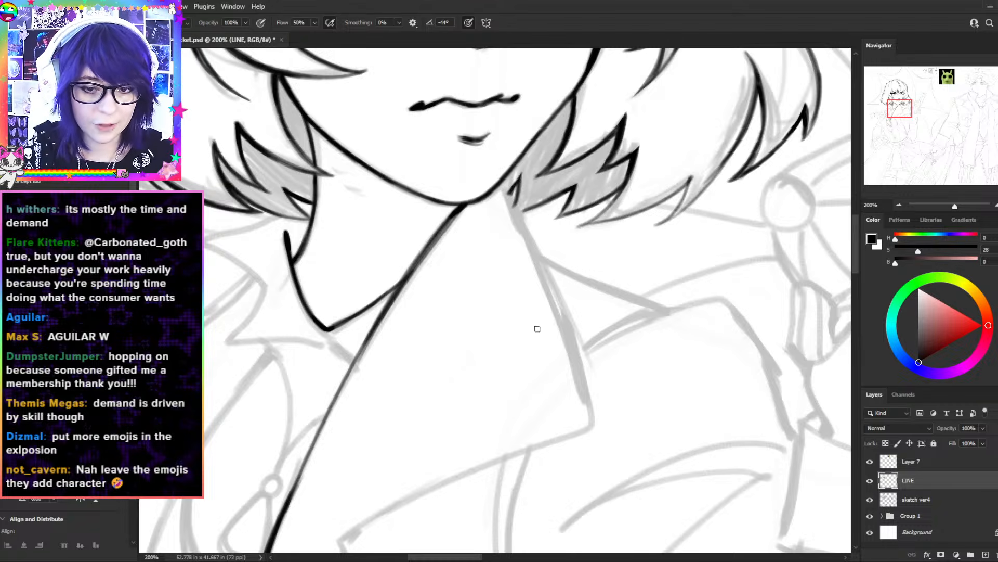
pyautogui.press('e')
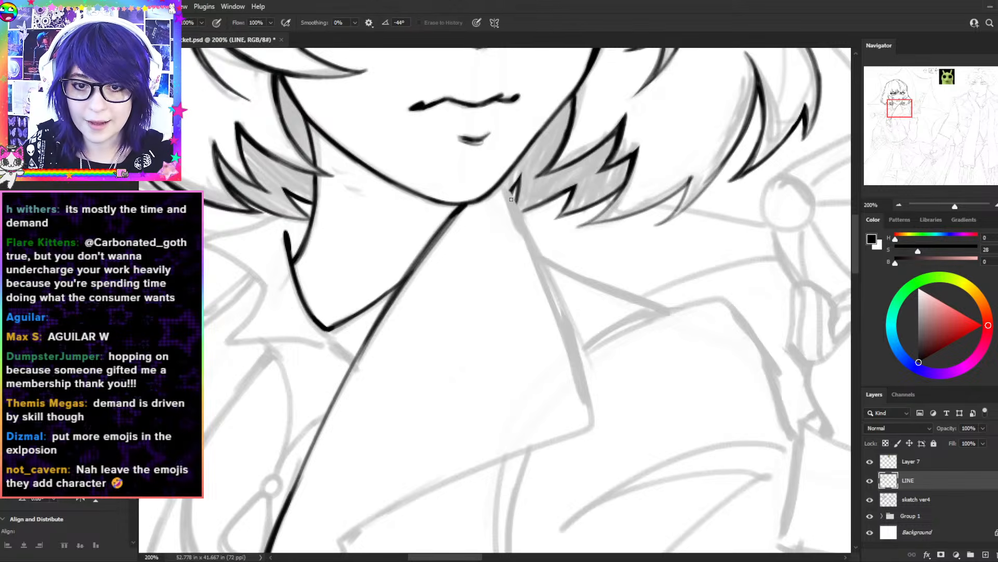
pyautogui.press('b')
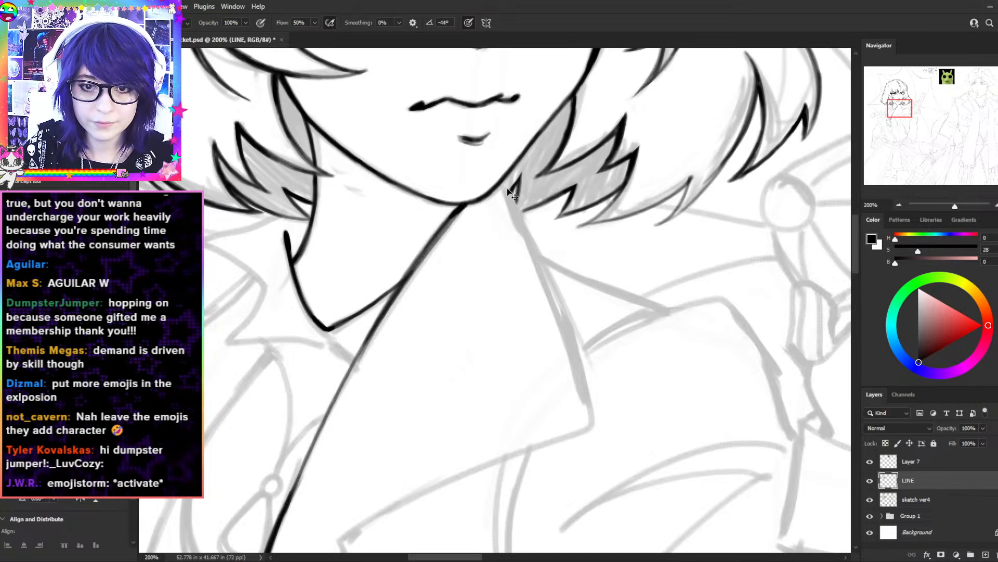
pyautogui.moveTo(504, 181); pyautogui.dragTo(545, 263)
pyautogui.moveTo(523, 216); pyautogui.dragTo(570, 325)
pyautogui.hotkey('ctrl', 'z')
pyautogui.moveTo(533, 239); pyautogui.dragTo(581, 367)
pyautogui.hotkey('ctrl', 'z')
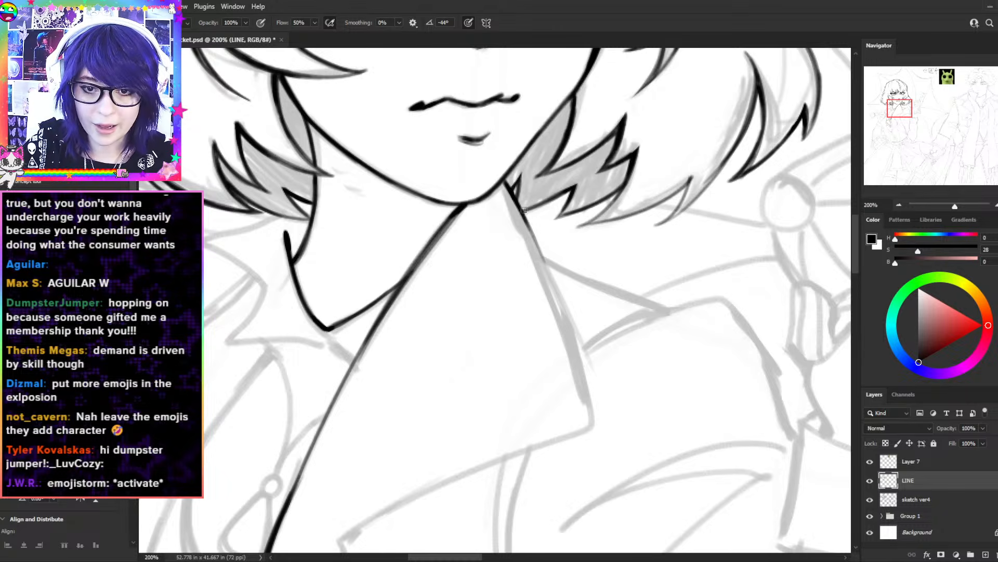
pyautogui.moveTo(525, 215); pyautogui.dragTo(582, 366)
pyautogui.hotkey('ctrl', 'z')
pyautogui.moveTo(526, 218)
pyautogui.mouseDown()
pyautogui.moveTo(589, 395)
pyautogui.moveTo(582, 368)
pyautogui.mouseUp()
pyautogui.hotkey('ctrl', 'z')
pyautogui.hotkey('ctrl', 'space')
pyautogui.moveTo(485, 193)
pyautogui.mouseDown()
pyautogui.moveTo(500, 192)
pyautogui.moveTo(483, 191)
pyautogui.mouseUp()
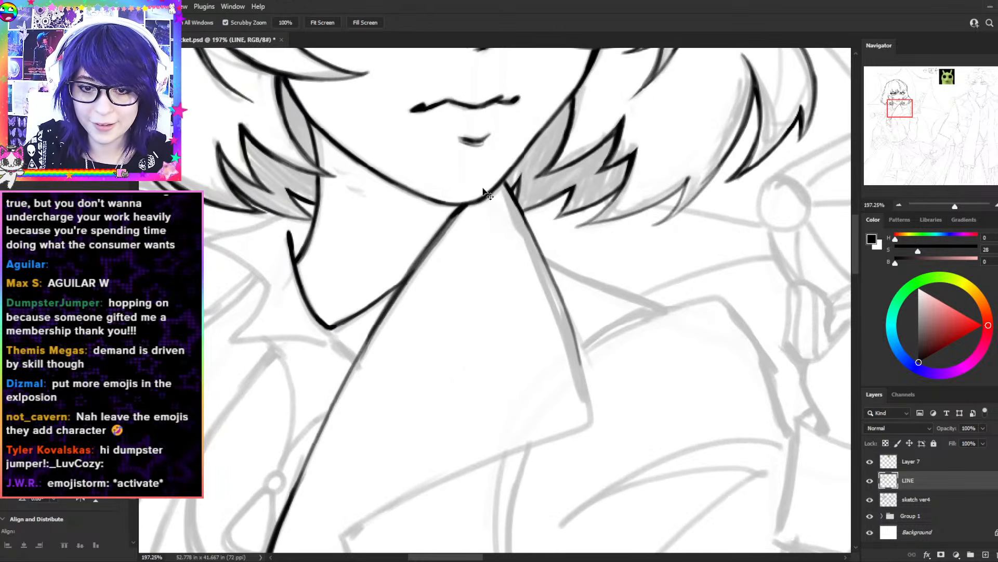
pyautogui.hotkey('ctrl', 'z')
# - Ink the lapel's right-hand outer edge in one sweep from the jaw to its upper corner, with the canvas rotated
pyautogui.press('r')
pyautogui.moveTo(743, 217); pyautogui.dragTo(567, 78)
pyautogui.moveTo(728, 291)
pyautogui.mouseDown()
pyautogui.moveTo(666, 113)
pyautogui.moveTo(637, 91)
pyautogui.mouseUp()
pyautogui.moveTo(414, 298)
pyautogui.mouseDown()
pyautogui.moveTo(578, 167)
pyautogui.moveTo(449, 258)
pyautogui.moveTo(392, 314)
pyautogui.mouseUp()
pyautogui.hotkey('ctrl', 'z')
pyautogui.moveTo(522, 197)
pyautogui.mouseDown()
pyautogui.moveTo(416, 293)
pyautogui.moveTo(456, 245)
pyautogui.moveTo(392, 324)
pyautogui.moveTo(521, 202)
pyautogui.mouseUp()
pyautogui.hotkey('ctrl', 'z')
pyautogui.hotkey('ctrl', 'z')
pyautogui.moveTo(384, 333); pyautogui.dragTo(565, 169)
pyautogui.moveTo(392, 317)
pyautogui.mouseDown()
pyautogui.moveTo(557, 175)
pyautogui.moveTo(447, 255)
pyautogui.moveTo(515, 216)
pyautogui.moveTo(487, 234)
pyautogui.mouseUp()
pyautogui.press('e')
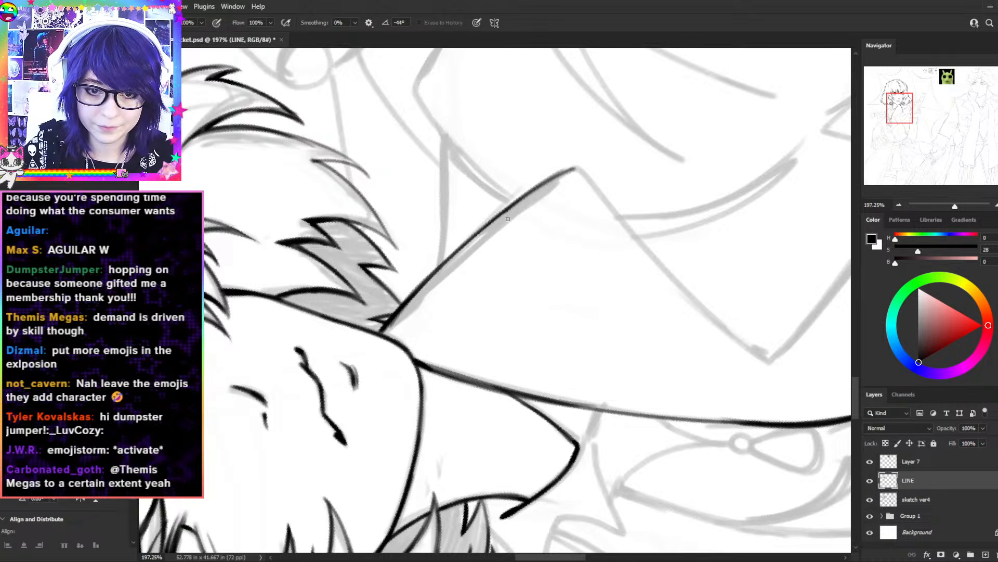
# - Ink the lapel's upper outer corner and the start of the edge running back inward from it
pyautogui.press('r')
pyautogui.moveTo(671, 140)
pyautogui.mouseDown()
pyautogui.moveTo(663, 298)
pyautogui.moveTo(681, 224)
pyautogui.mouseUp()
pyautogui.press('b')
pyautogui.moveTo(607, 204)
pyautogui.mouseDown()
pyautogui.moveTo(622, 208)
pyautogui.moveTo(639, 273)
pyautogui.mouseUp()
pyautogui.press('r')
pyautogui.moveTo(727, 160)
pyautogui.mouseDown()
pyautogui.moveTo(631, 438)
pyautogui.moveTo(642, 60)
pyautogui.moveTo(613, 219)
pyautogui.mouseUp()
pyautogui.press('b')
pyautogui.moveTo(551, 226); pyautogui.dragTo(429, 290)
pyautogui.hotkey('ctrl', 'z')
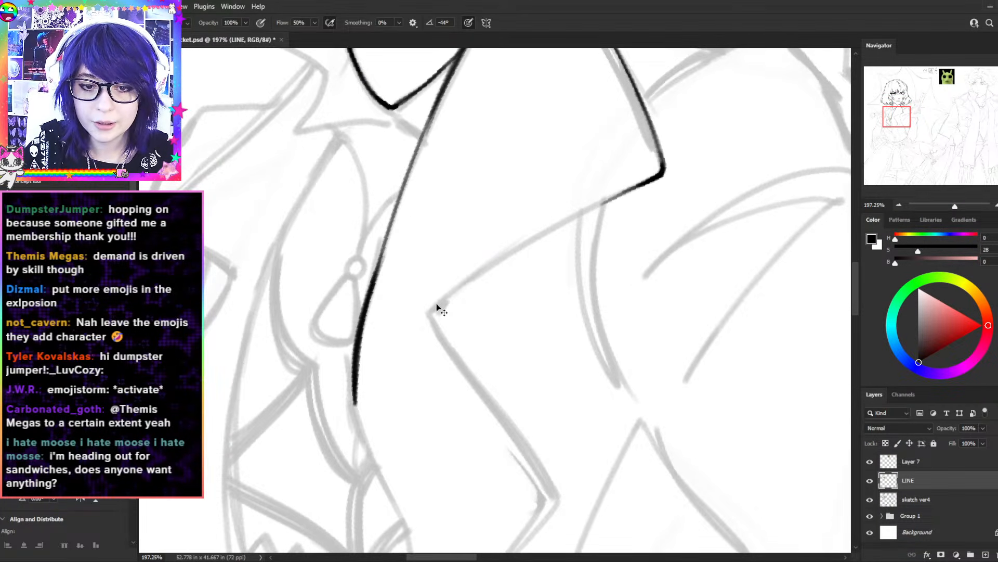
# - Ink the lapel edge from the upper corner to the inner notch, redrawing it and darkening the notch point
pyautogui.moveTo(433, 308); pyautogui.dragTo(519, 242)
pyautogui.hotkey('ctrl', 'z')
pyautogui.moveTo(442, 312)
pyautogui.mouseDown()
pyautogui.moveTo(452, 294)
pyautogui.moveTo(607, 201)
pyautogui.moveTo(433, 301)
pyautogui.mouseUp()
pyautogui.hotkey('ctrl', 'z')
pyautogui.hotkey('ctrl', 'z')
pyautogui.moveTo(621, 192)
pyautogui.mouseDown()
pyautogui.moveTo(434, 311)
pyautogui.moveTo(564, 225)
pyautogui.mouseUp()
pyautogui.hotkey('ctrl', 'z')
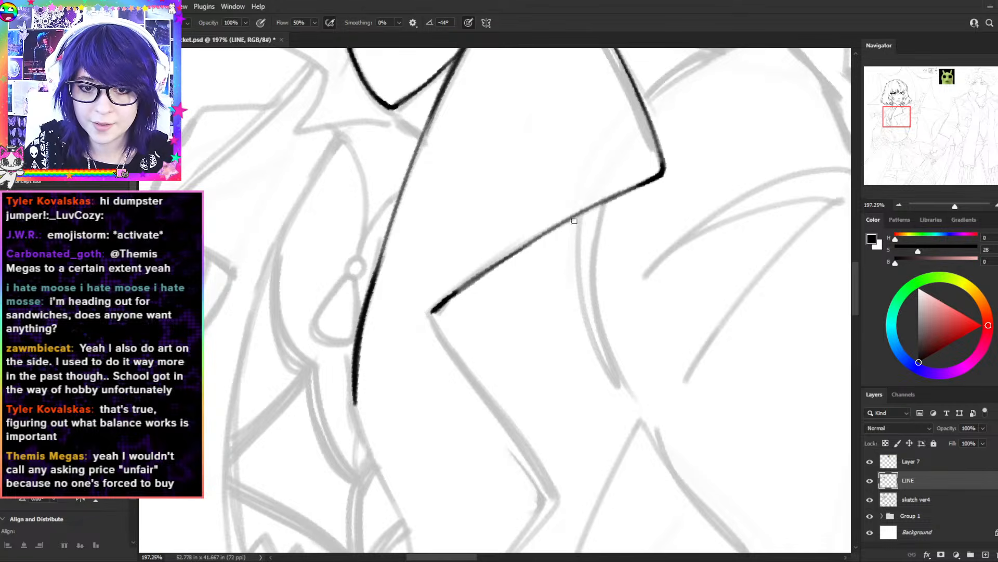
pyautogui.moveTo(432, 307); pyautogui.dragTo(518, 247)
# - Ink the lapel edge from the inner notch diagonally down to the lower outer corner and clean up the line
pyautogui.moveTo(432, 311); pyautogui.dragTo(479, 388)
pyautogui.moveTo(451, 343); pyautogui.dragTo(527, 441)
pyautogui.moveTo(479, 382); pyautogui.dragTo(556, 489)
pyautogui.hotkey('ctrl', 'z')
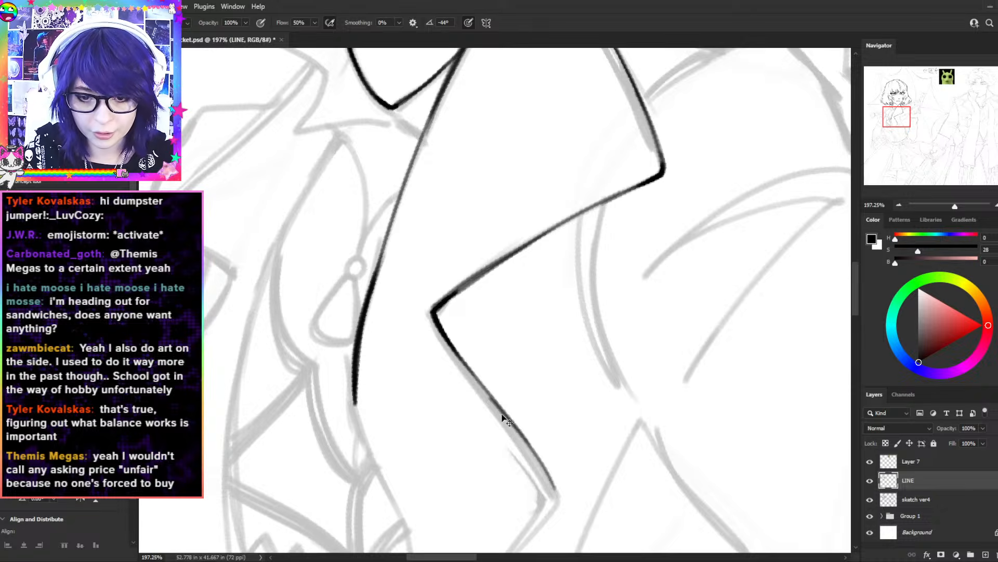
pyautogui.hotkey('ctrl', 'z')
pyautogui.moveTo(597, 364); pyautogui.dragTo(639, 239)
pyautogui.press('e')
pyautogui.moveTo(472, 180)
pyautogui.mouseDown()
pyautogui.moveTo(499, 155)
pyautogui.moveTo(535, 146)
pyautogui.moveTo(522, 152)
pyautogui.mouseUp()
pyautogui.press('b')
pyautogui.moveTo(626, 140); pyautogui.dragTo(521, 264)
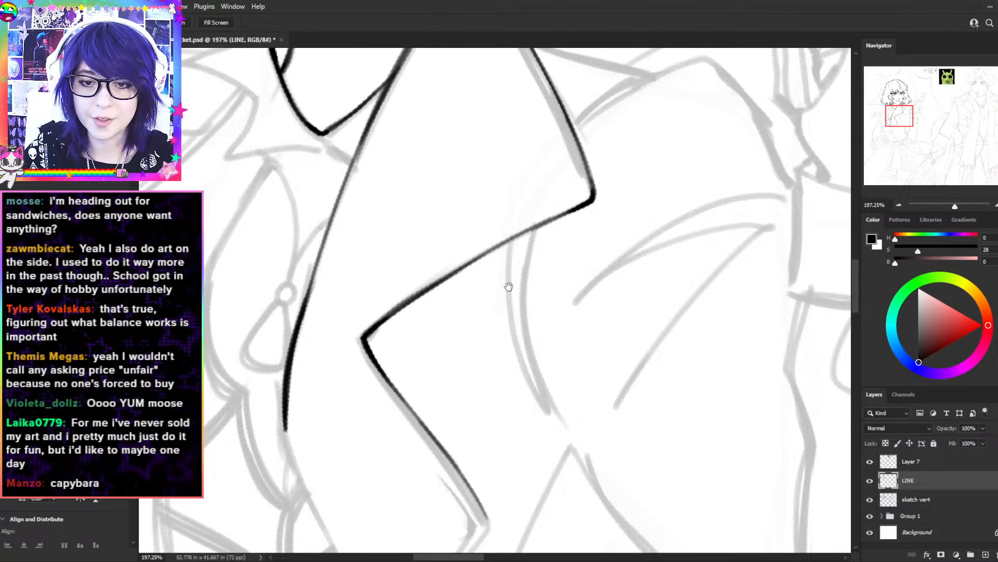
pyautogui.moveTo(510, 411); pyautogui.dragTo(595, 174)
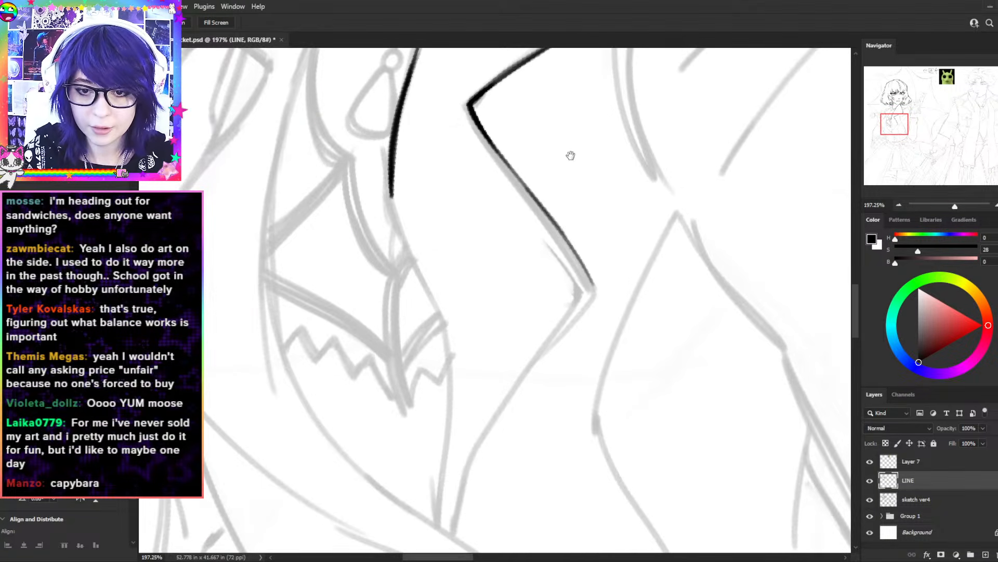
pyautogui.moveTo(564, 234); pyautogui.dragTo(595, 292)
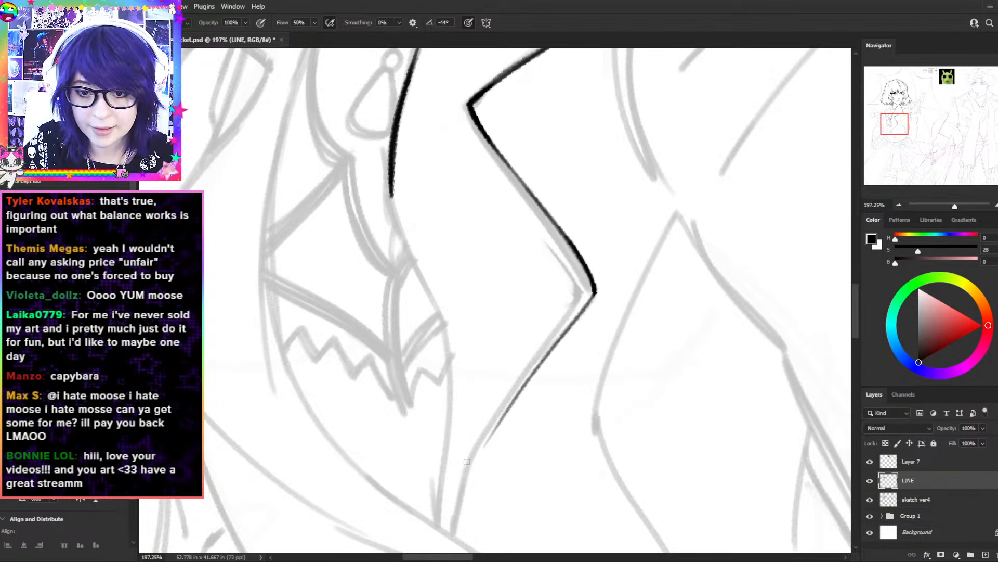
# - Ink the lapel edge from the lower outer corner down to its bottom tip and trim the line's rough inner side
pyautogui.moveTo(596, 292)
pyautogui.mouseDown()
pyautogui.moveTo(498, 415)
pyautogui.moveTo(442, 531)
pyautogui.mouseUp()
pyautogui.hotkey('ctrl', 'z')
pyautogui.moveTo(508, 403)
pyautogui.mouseDown()
pyautogui.moveTo(471, 460)
pyautogui.moveTo(450, 544)
pyautogui.mouseUp()
pyautogui.press('space')
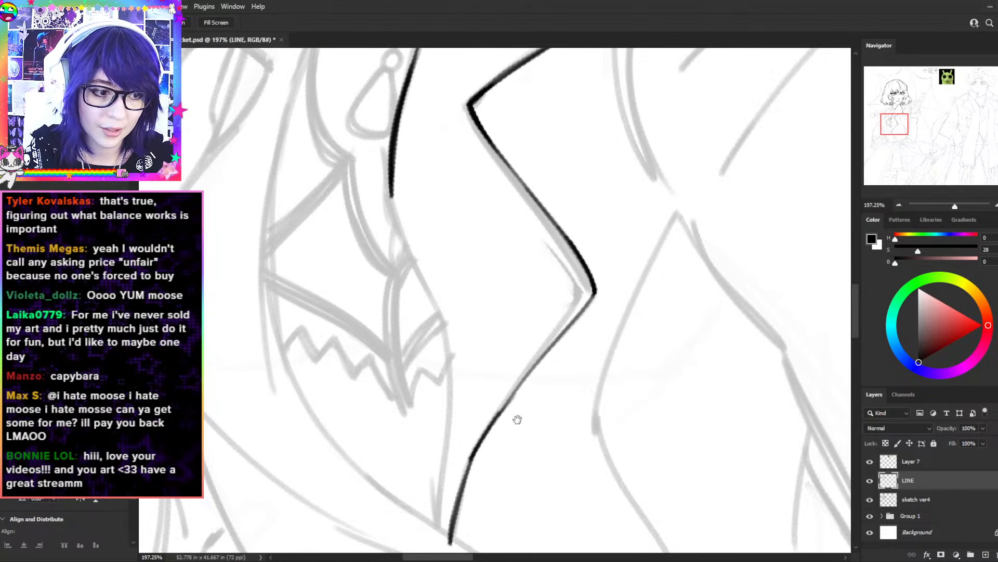
pyautogui.moveTo(535, 349); pyautogui.dragTo(553, 452)
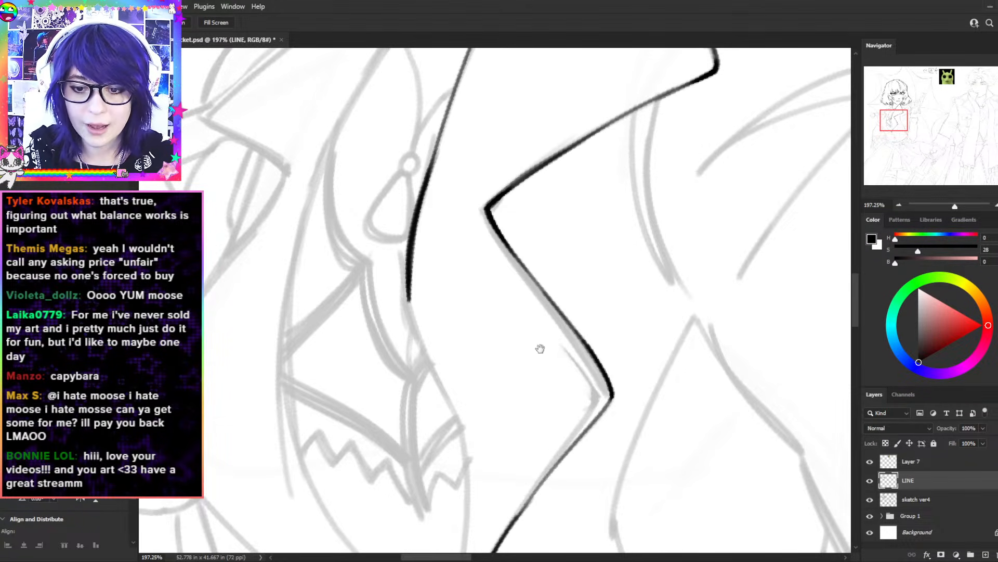
pyautogui.moveTo(662, 354)
pyautogui.mouseDown()
pyautogui.moveTo(704, 252)
pyautogui.moveTo(486, 160)
pyautogui.mouseUp()
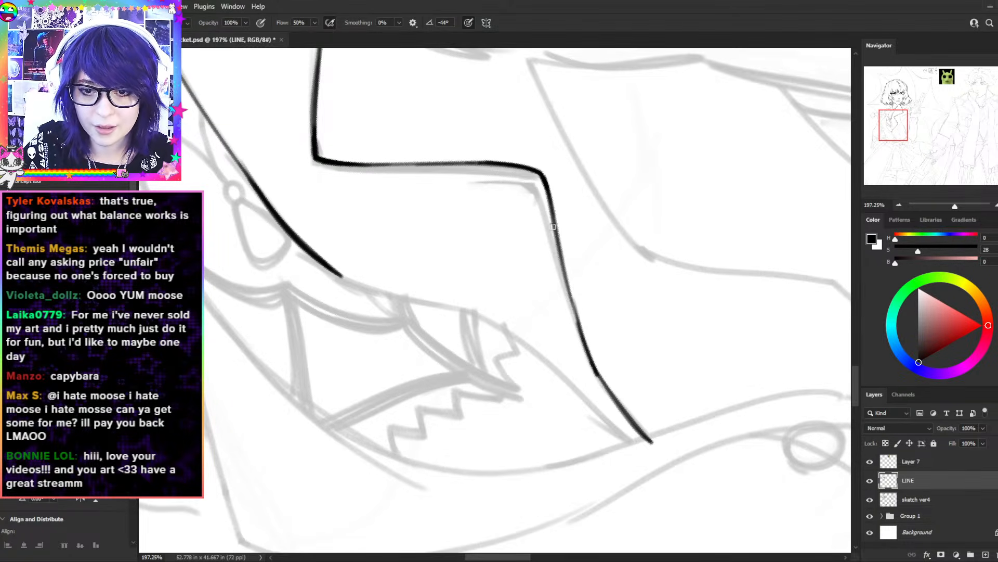
pyautogui.press('e')
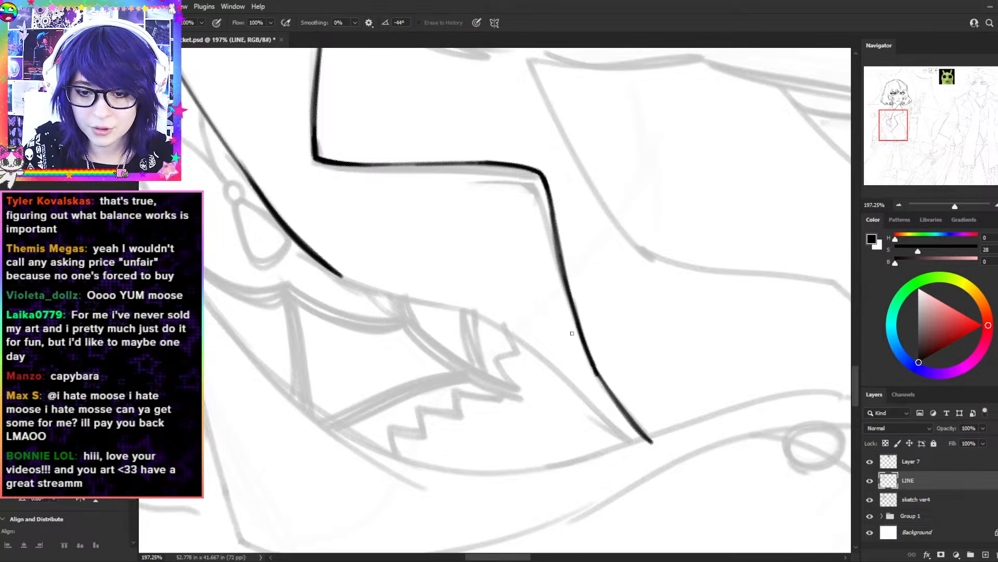
pyautogui.moveTo(585, 356); pyautogui.dragTo(596, 376)
# - Ink a parallel inner border line along the upper lapel, from the jaw around the upper corner toward the notch
pyautogui.press('r')
pyautogui.moveTo(692, 250)
pyautogui.mouseDown()
pyautogui.moveTo(695, 270)
pyautogui.moveTo(617, 462)
pyautogui.mouseUp()
pyautogui.press('space')
pyautogui.moveTo(697, 208); pyautogui.dragTo(597, 503)
pyautogui.moveTo(780, 232)
pyautogui.mouseDown()
pyautogui.moveTo(696, 323)
pyautogui.moveTo(682, 232)
pyautogui.mouseUp()
pyautogui.press('r')
pyautogui.press('b')
pyautogui.moveTo(501, 129)
pyautogui.mouseDown()
pyautogui.moveTo(643, 303)
pyautogui.moveTo(479, 443)
pyautogui.mouseUp()
pyautogui.hotkey('ctrl', 'z')
pyautogui.moveTo(645, 308); pyautogui.dragTo(479, 443)
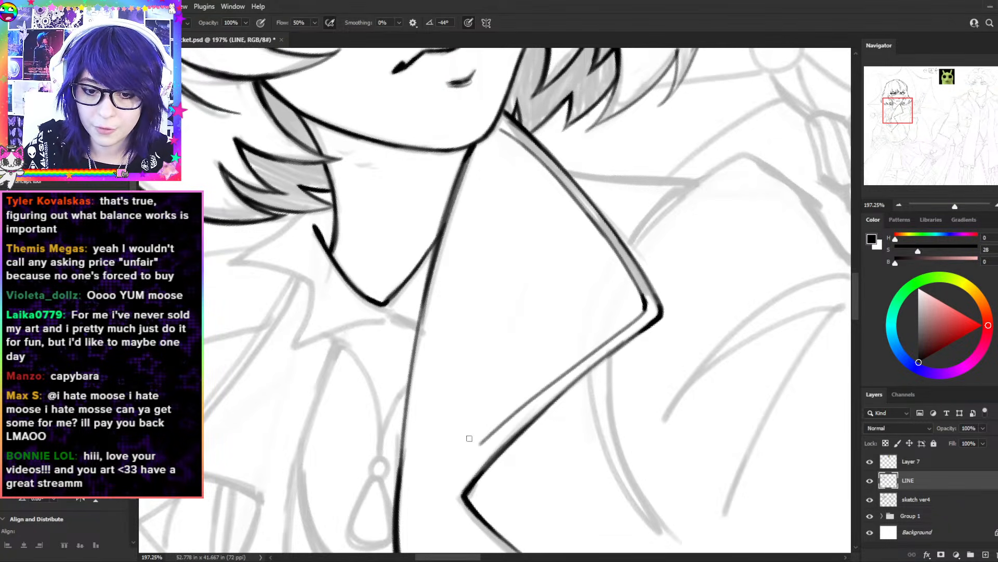
# - Carry the lapel's inner border line down to the notch and clean up its thickness
pyautogui.scroll(-5, 520, 271)
pyautogui.press('e')
pyautogui.moveTo(539, 260); pyautogui.dragTo(463, 329)
pyautogui.press('b')
pyautogui.moveTo(554, 250)
pyautogui.mouseDown()
pyautogui.moveTo(428, 384)
pyautogui.moveTo(572, 237)
pyautogui.mouseUp()
pyautogui.hotkey('ctrl', 'z')
pyautogui.hotkey('ctrl', 'z')
pyautogui.press('space')
pyautogui.moveTo(604, 422); pyautogui.dragTo(551, 307)
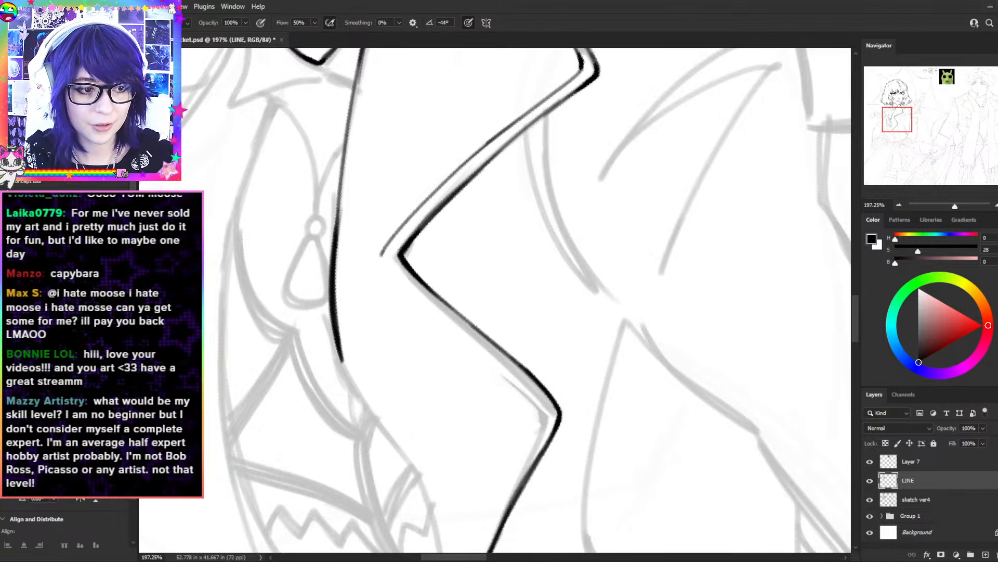
# - Ink the inner border line from the notch down to the lower outer corner, redrawing rejected strokes
pyautogui.moveTo(383, 261); pyautogui.dragTo(443, 321)
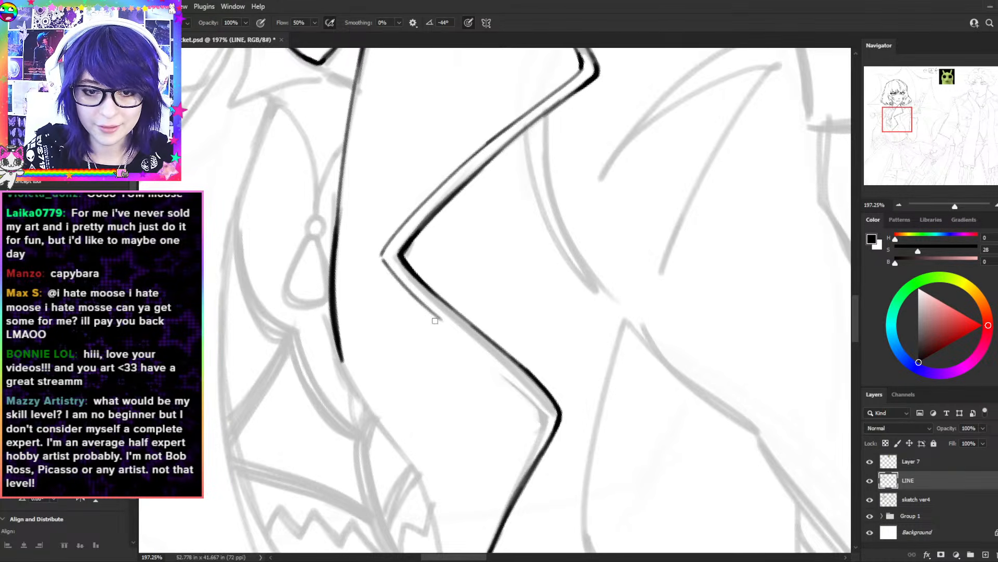
pyautogui.hotkey('ctrl', 'z')
pyautogui.moveTo(382, 260); pyautogui.dragTo(548, 415)
pyautogui.hotkey('ctrl', 'z')
pyautogui.moveTo(440, 321); pyautogui.dragTo(542, 410)
# - Ink the inner border line from the lower corner toward the lapel's bottom tip, redrawing it several times
pyautogui.press('space')
pyautogui.moveTo(582, 344); pyautogui.dragTo(613, 184)
pyautogui.moveTo(573, 257)
pyautogui.mouseDown()
pyautogui.moveTo(565, 237)
pyautogui.moveTo(572, 256)
pyautogui.moveTo(500, 403)
pyautogui.mouseUp()
pyautogui.hotkey('ctrl', 'z')
pyautogui.moveTo(570, 260); pyautogui.dragTo(494, 434)
pyautogui.hotkey('ctrl', 'z')
pyautogui.moveTo(567, 260); pyautogui.dragTo(474, 470)
pyautogui.hotkey('ctrl', 'z')
pyautogui.moveTo(572, 259); pyautogui.dragTo(482, 453)
pyautogui.hotkey('ctrl', 'z')
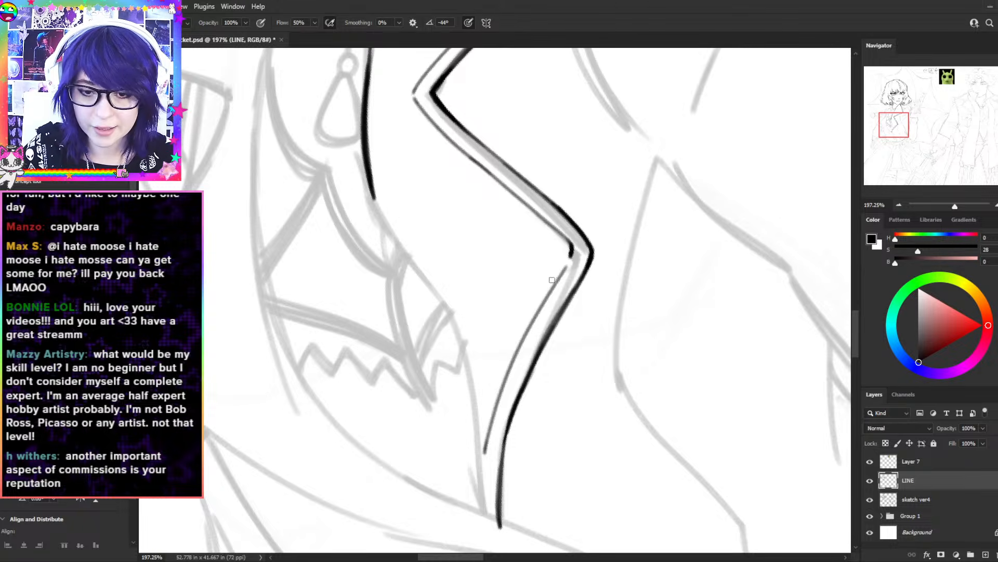
pyautogui.press('space')
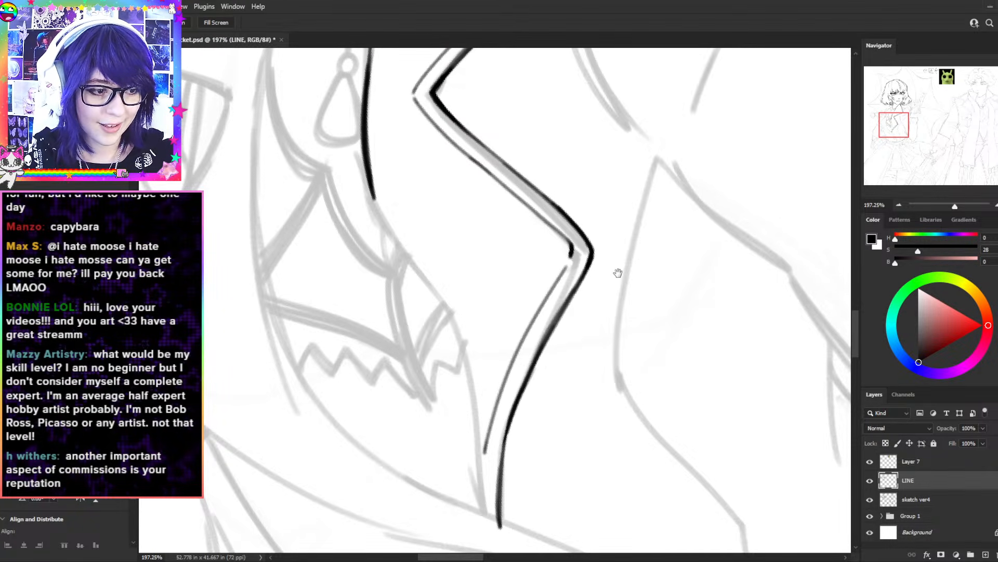
pyautogui.moveTo(597, 242)
pyautogui.mouseDown()
pyautogui.moveTo(651, 401)
pyautogui.moveTo(642, 414)
pyautogui.mouseUp()
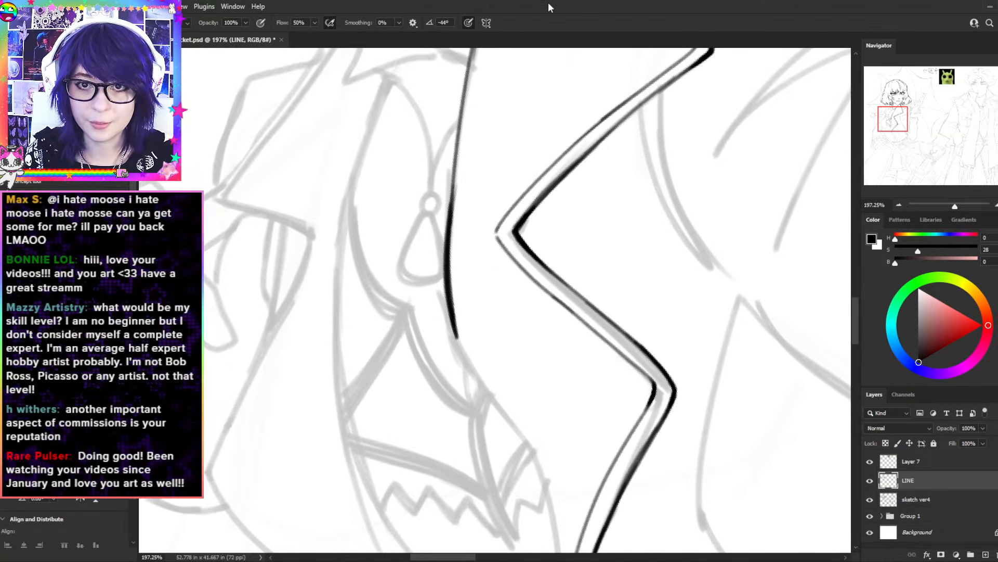
pyautogui.press('space')
pyautogui.moveTo(487, 332); pyautogui.dragTo(517, 208)
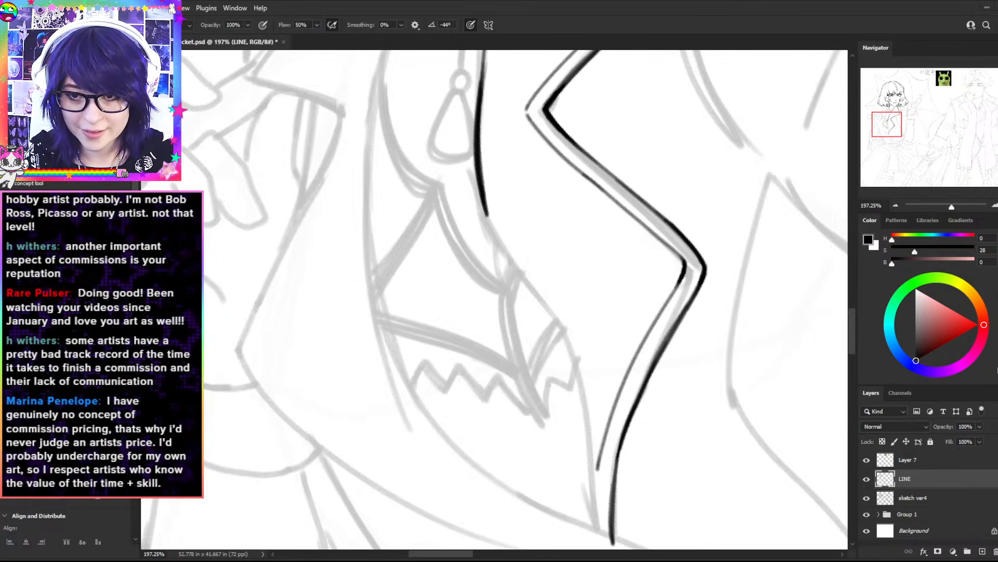
# - Thicken the thin middle section of the collar's left-hand edge beside the teardrop-shaped pull and smooth it with the Eraser
pyautogui.press('space')
pyautogui.moveTo(534, 203); pyautogui.dragTo(565, 487)
pyautogui.moveTo(747, 202); pyautogui.dragTo(691, 357)
pyautogui.press('r')
pyautogui.press('e')
pyautogui.press('b')
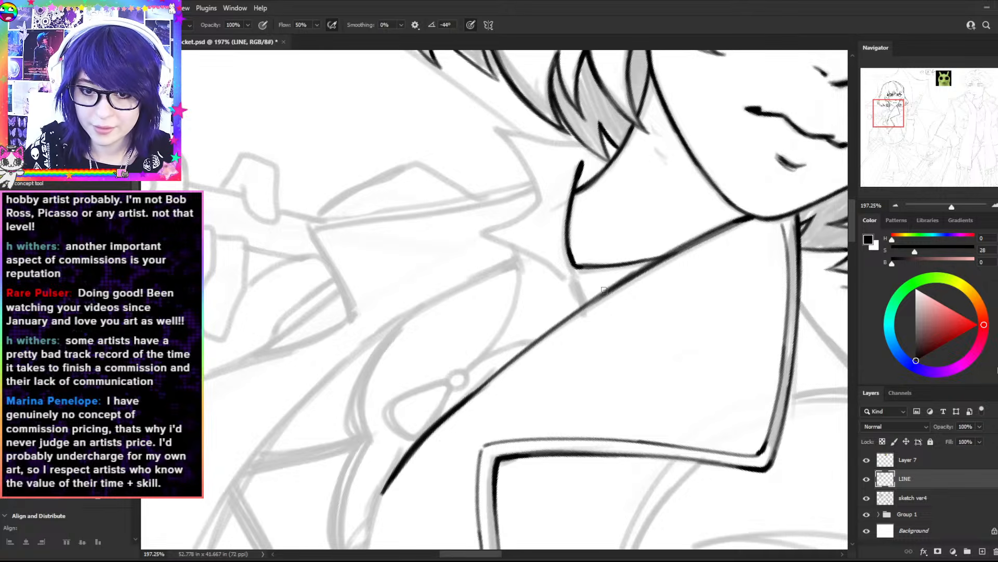
pyautogui.hotkey('ctrl', 'z')
pyautogui.moveTo(615, 289); pyautogui.dragTo(438, 420)
pyautogui.moveTo(600, 299); pyautogui.dragTo(446, 420)
pyautogui.hotkey('ctrl', 'z')
pyautogui.hotkey('ctrl', 'z')
pyautogui.moveTo(552, 327); pyautogui.dragTo(470, 391)
pyautogui.moveTo(521, 352)
pyautogui.mouseDown()
pyautogui.moveTo(467, 394)
pyautogui.moveTo(538, 339)
pyautogui.mouseUp()
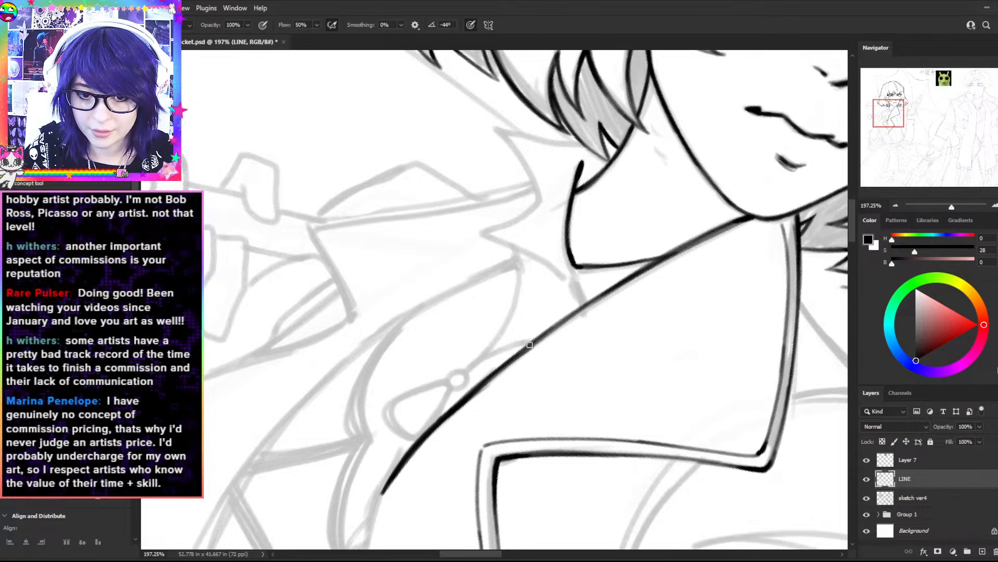
pyautogui.press('e')
pyautogui.moveTo(489, 387); pyautogui.dragTo(448, 422)
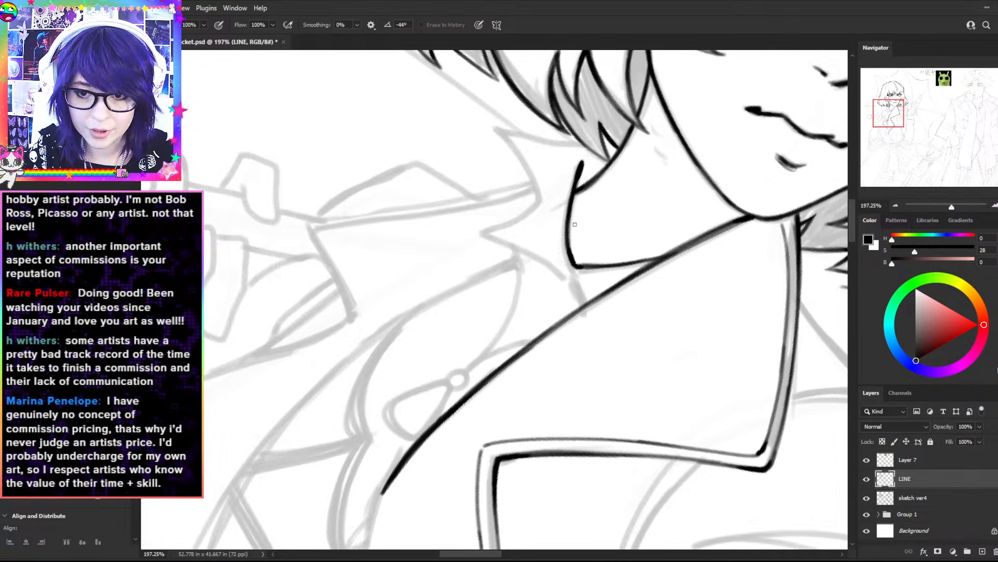
# - Ink the small shirt collar's upper edge from beneath the hair out to its pointed tip, redrawing rejected strokes
pyautogui.press('b')
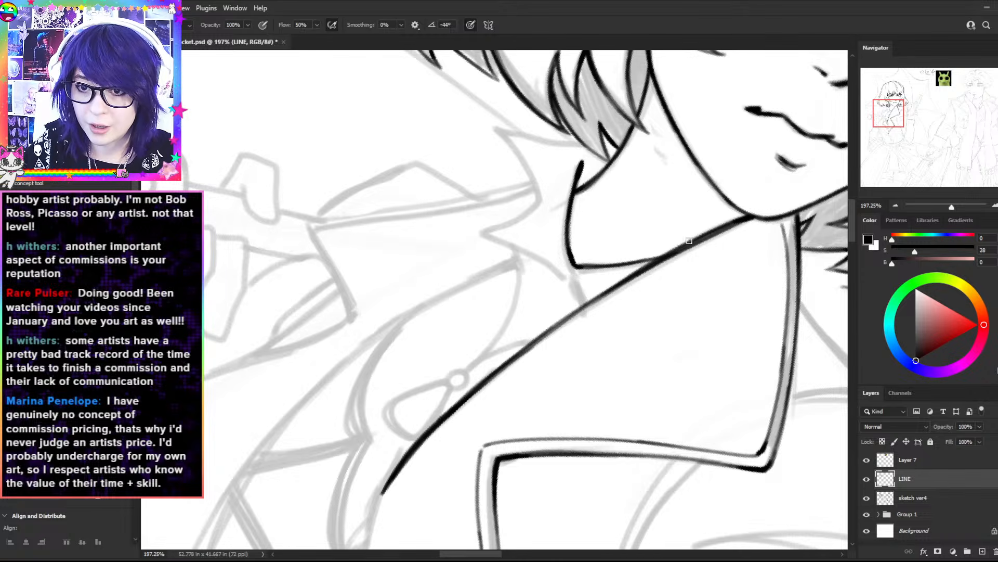
pyautogui.press('r')
pyautogui.moveTo(584, 115)
pyautogui.mouseDown()
pyautogui.moveTo(536, 108)
pyautogui.moveTo(390, 125)
pyautogui.moveTo(362, 197)
pyautogui.moveTo(336, 230)
pyautogui.mouseUp()
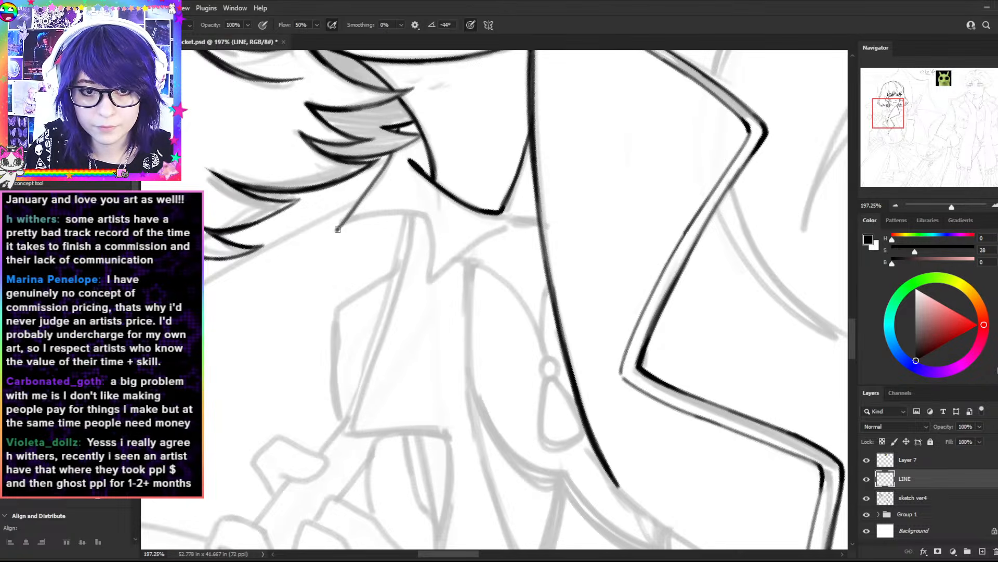
pyautogui.hotkey('ctrl', 'z')
pyautogui.moveTo(392, 155); pyautogui.dragTo(335, 226)
pyautogui.hotkey('ctrl', 'z')
pyautogui.moveTo(393, 154); pyautogui.dragTo(340, 223)
# - Ink the small collar's edge from its pointed tip back in to the notch
pyautogui.press('r')
pyautogui.moveTo(491, 122)
pyautogui.mouseDown()
pyautogui.moveTo(535, 151)
pyautogui.moveTo(546, 145)
pyautogui.moveTo(560, 194)
pyautogui.mouseUp()
pyautogui.moveTo(551, 156)
pyautogui.mouseDown()
pyautogui.moveTo(563, 215)
pyautogui.moveTo(447, 184)
pyautogui.moveTo(430, 274)
pyautogui.moveTo(520, 231)
pyautogui.mouseUp()
pyautogui.press('r')
pyautogui.hotkey('ctrl', 'z')
pyautogui.moveTo(432, 275)
pyautogui.mouseDown()
pyautogui.moveTo(518, 233)
pyautogui.moveTo(438, 272)
pyautogui.moveTo(465, 255)
pyautogui.mouseUp()
# - Ink the small collar from the notch to its lower point and along the bottom edge toward the large lapel
pyautogui.press('r')
pyautogui.moveTo(635, 270)
pyautogui.mouseDown()
pyautogui.moveTo(651, 374)
pyautogui.moveTo(603, 419)
pyautogui.mouseUp()
pyautogui.press('r')
pyautogui.moveTo(650, 185); pyautogui.dragTo(671, 357)
pyautogui.moveTo(529, 372)
pyautogui.mouseDown()
pyautogui.moveTo(541, 361)
pyautogui.moveTo(530, 371)
pyautogui.mouseUp()
pyautogui.press('r')
pyautogui.moveTo(635, 216)
pyautogui.mouseDown()
pyautogui.moveTo(428, 149)
pyautogui.moveTo(412, 157)
pyautogui.mouseUp()
pyautogui.press('e')
pyautogui.moveTo(556, 250); pyautogui.dragTo(560, 254)
pyautogui.hotkey('ctrl', 'z')
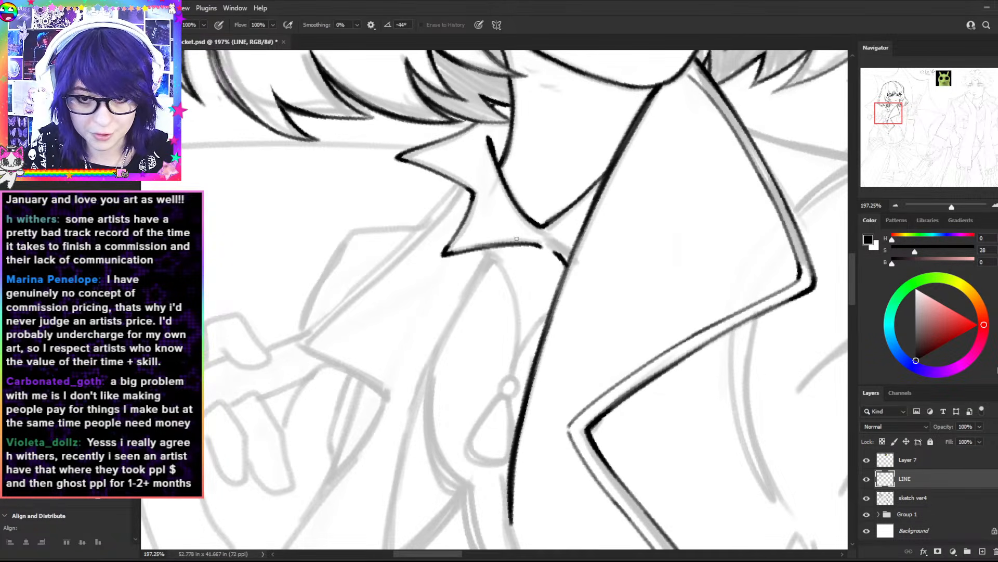
pyautogui.moveTo(524, 343); pyautogui.dragTo(518, 301)
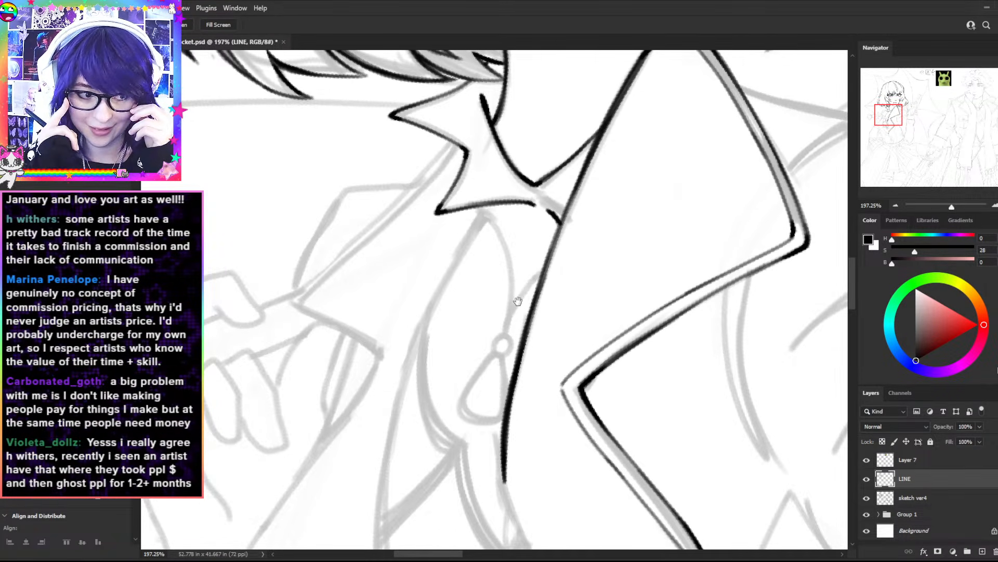
pyautogui.press('b')
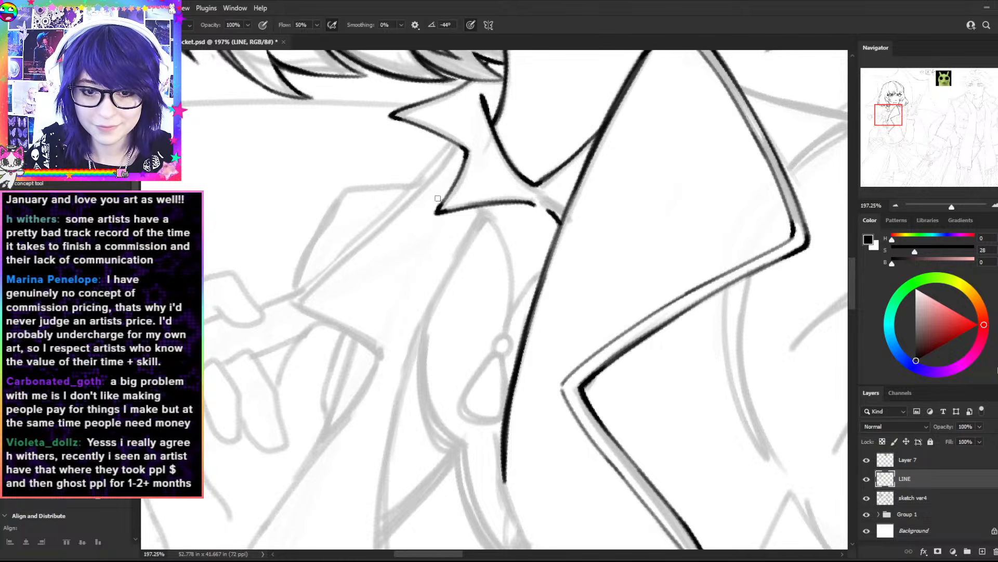
pyautogui.hotkey('ctrl', '-')
pyautogui.hotkey('ctrl', '-')
pyautogui.hotkey('ctrl', '-')
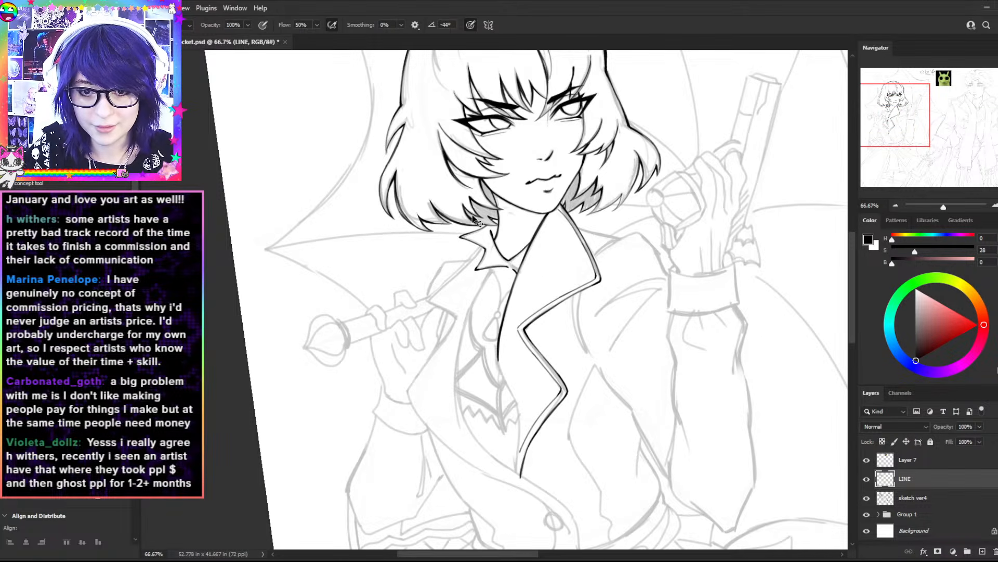
pyautogui.hotkey('ctrl', '+')
pyautogui.hotkey('ctrl', '+')
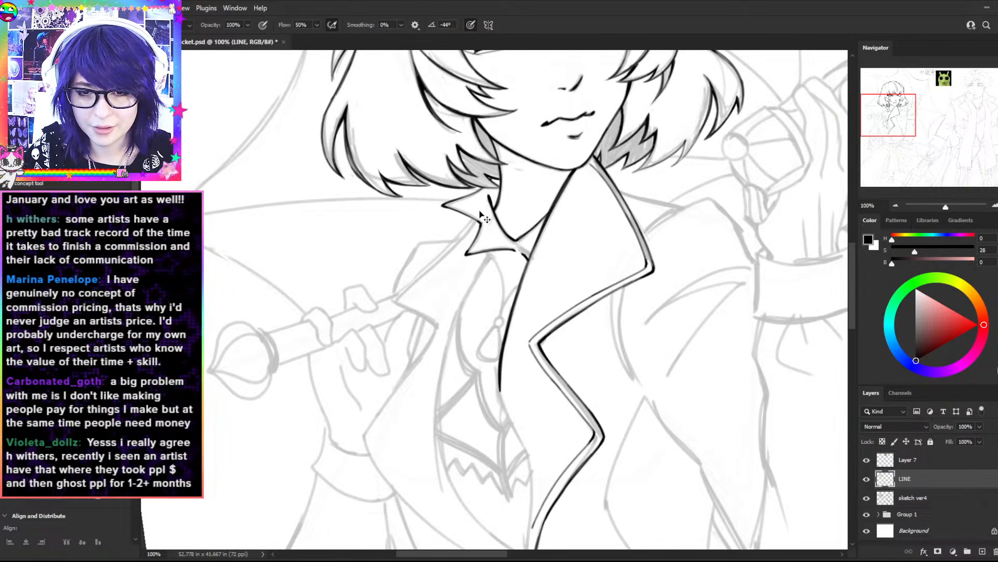
pyautogui.moveTo(482, 214); pyautogui.dragTo(514, 294)
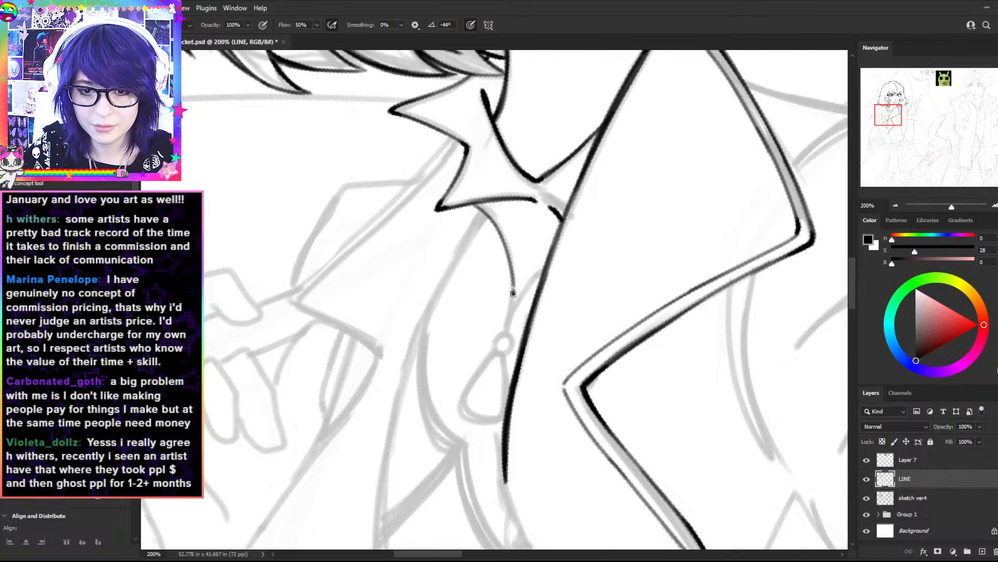
pyautogui.hotkey('ctrl', 'z')
pyautogui.hotkey('ctrl', '-')
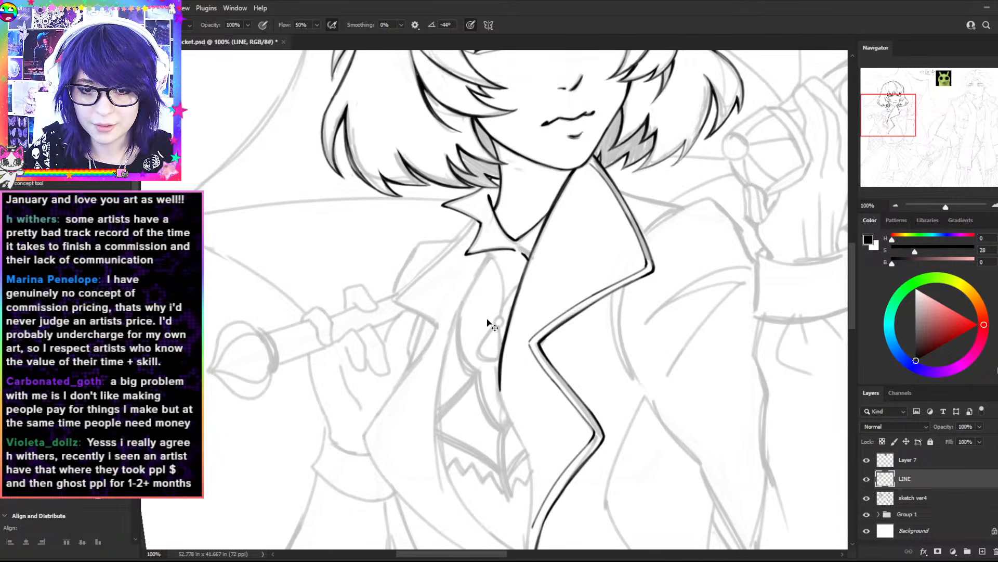
pyautogui.moveTo(493, 250); pyautogui.dragTo(434, 358)
pyautogui.keyDown('ctrl'); pyautogui.click(502, 254); pyautogui.keyUp('ctrl')
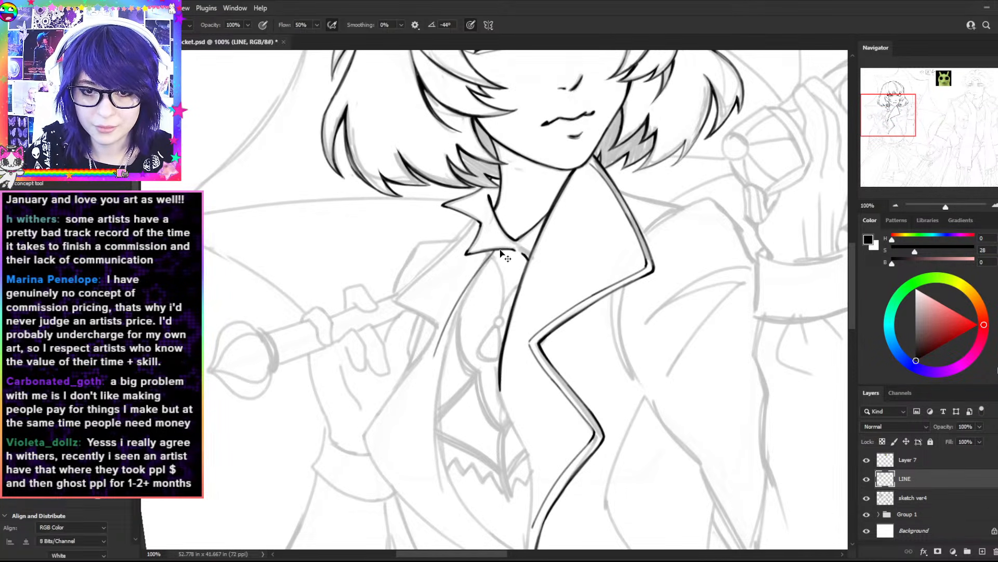
pyautogui.hotkey('ctrl', 'z')
# - On Layer 7, ink the curved edge of the jacket's front opening from beneath the small collar down the chest, redrawing rejected strokes
pyautogui.click(911, 460)
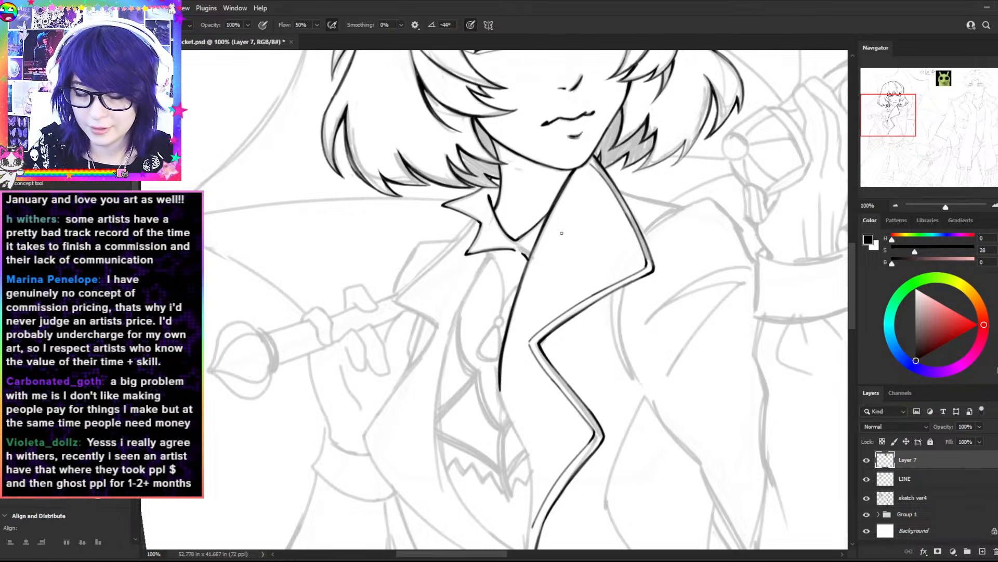
pyautogui.press('r')
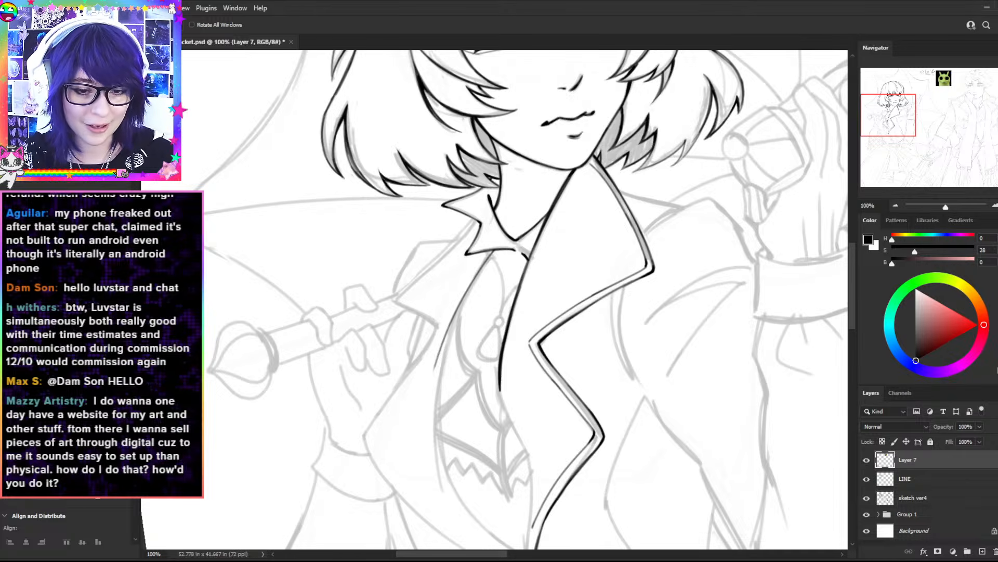
pyautogui.hotkey('ctrl', '+')
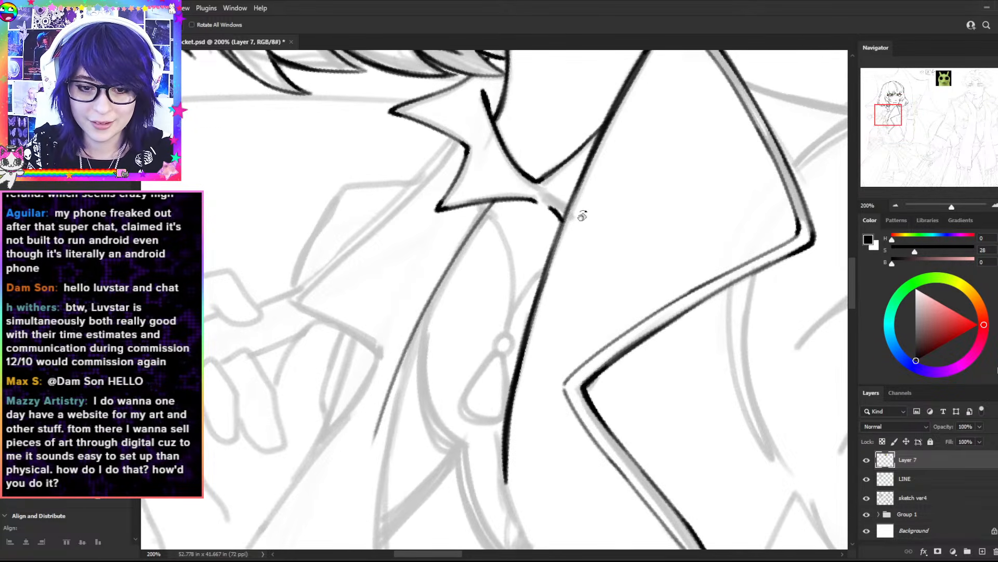
pyautogui.moveTo(645, 189)
pyautogui.mouseDown()
pyautogui.moveTo(565, 314)
pyautogui.moveTo(505, 189)
pyautogui.moveTo(406, 290)
pyautogui.mouseUp()
pyautogui.press('e')
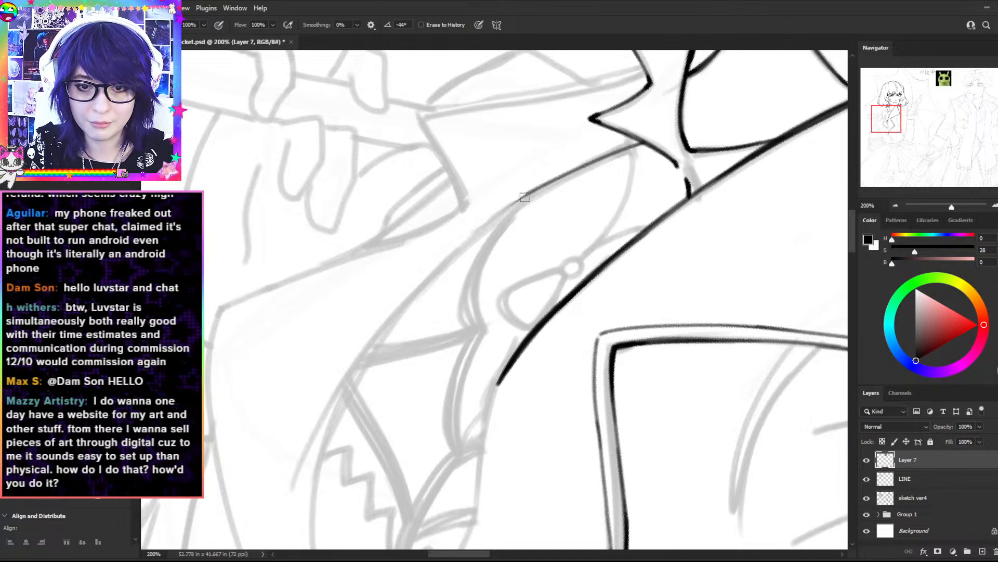
pyautogui.press('b')
pyautogui.moveTo(524, 194); pyautogui.dragTo(344, 371)
pyautogui.hotkey('ctrl', 'z')
pyautogui.moveTo(540, 187)
pyautogui.mouseDown()
pyautogui.moveTo(322, 414)
pyautogui.moveTo(356, 367)
pyautogui.moveTo(383, 331)
pyautogui.moveTo(311, 499)
pyautogui.mouseUp()
pyautogui.press('e')
pyautogui.press('b')
pyautogui.hotkey('ctrl', 'z')
pyautogui.moveTo(386, 331); pyautogui.dragTo(312, 497)
# - Thicken the upper section of the curved front edge below the small collar, repeating the stroke until it fits
pyautogui.press('r')
pyautogui.moveTo(598, 247); pyautogui.dragTo(385, 219)
pyautogui.press('b')
pyautogui.moveTo(293, 242)
pyautogui.mouseDown()
pyautogui.moveTo(356, 296)
pyautogui.moveTo(514, 171)
pyautogui.moveTo(680, 307)
pyautogui.mouseUp()
pyautogui.press('r')
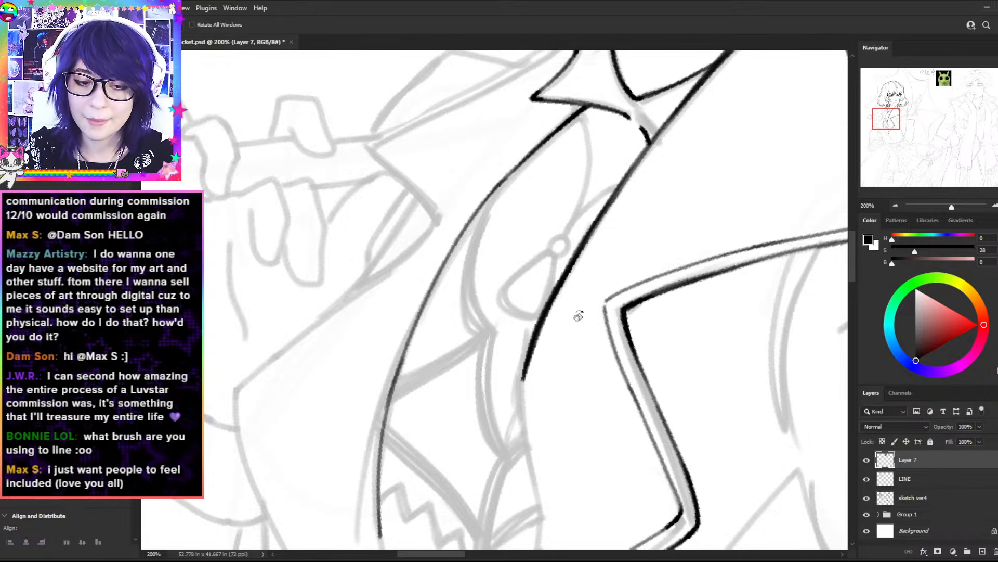
pyautogui.press('b')
pyautogui.moveTo(531, 154)
pyautogui.mouseDown()
pyautogui.moveTo(411, 321)
pyautogui.moveTo(470, 222)
pyautogui.moveTo(390, 389)
pyautogui.mouseUp()
pyautogui.hotkey('ctrl', 'z')
pyautogui.hotkey('ctrl', 'z')
pyautogui.hotkey('ctrl', 'z')
pyautogui.moveTo(569, 126); pyautogui.dragTo(401, 341)
pyautogui.hotkey('ctrl', 'z')
pyautogui.moveTo(570, 121); pyautogui.dragTo(414, 337)
pyautogui.hotkey('ctrl', 'z')
pyautogui.moveTo(556, 136); pyautogui.dragTo(403, 339)
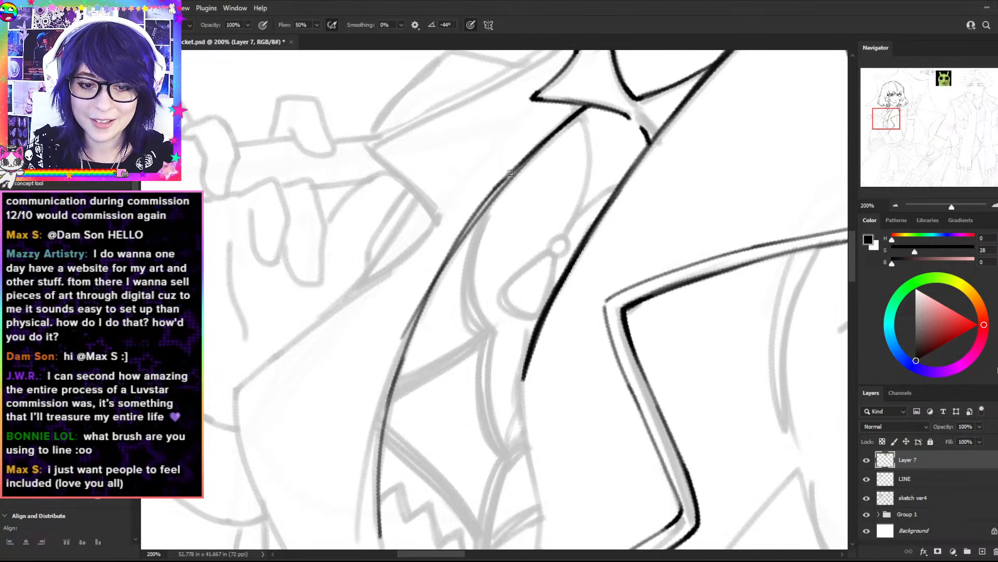
# - Merge the doubled strokes in the upper-middle section of the curved front edge into one even line
pyautogui.moveTo(541, 144); pyautogui.dragTo(435, 268)
pyautogui.hotkey('ctrl', 'z')
pyautogui.moveTo(514, 172)
pyautogui.mouseDown()
pyautogui.moveTo(408, 312)
pyautogui.moveTo(422, 290)
pyautogui.mouseUp()
pyautogui.press('e')
pyautogui.press('b')
# - Thicken the middle and lower part of the curved front edge, redrawing the stroke twice
pyautogui.press('r')
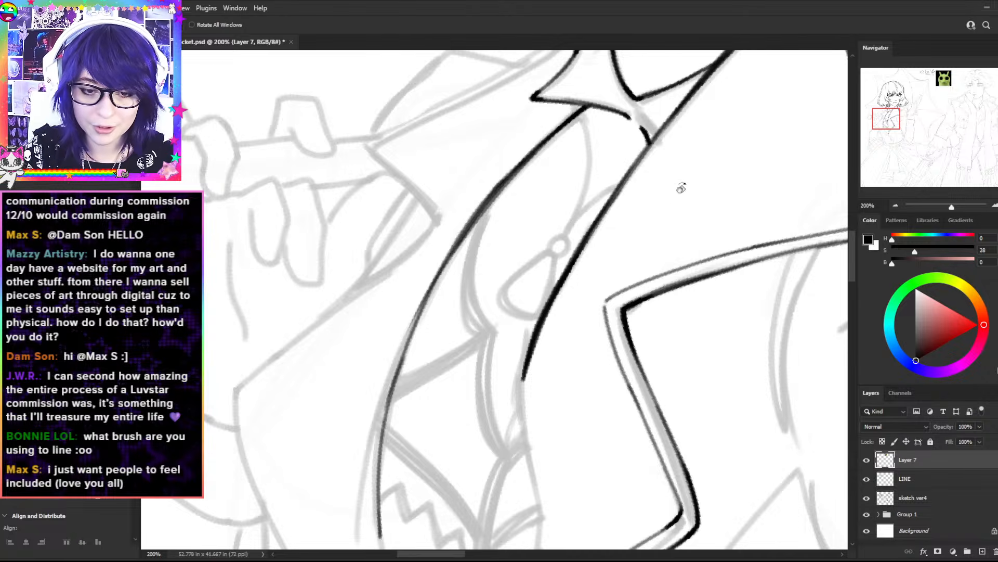
pyautogui.moveTo(661, 162); pyautogui.dragTo(700, 237)
pyautogui.moveTo(442, 263); pyautogui.dragTo(323, 400)
pyautogui.hotkey('ctrl', 'z')
pyautogui.moveTo(414, 281); pyautogui.dragTo(307, 439)
pyautogui.hotkey('ctrl', 'z')
pyautogui.moveTo(418, 287); pyautogui.dragTo(307, 437)
# - Ink the curved front edge further down past the sketched chest straps, redrawing the stroke once
pyautogui.press('r')
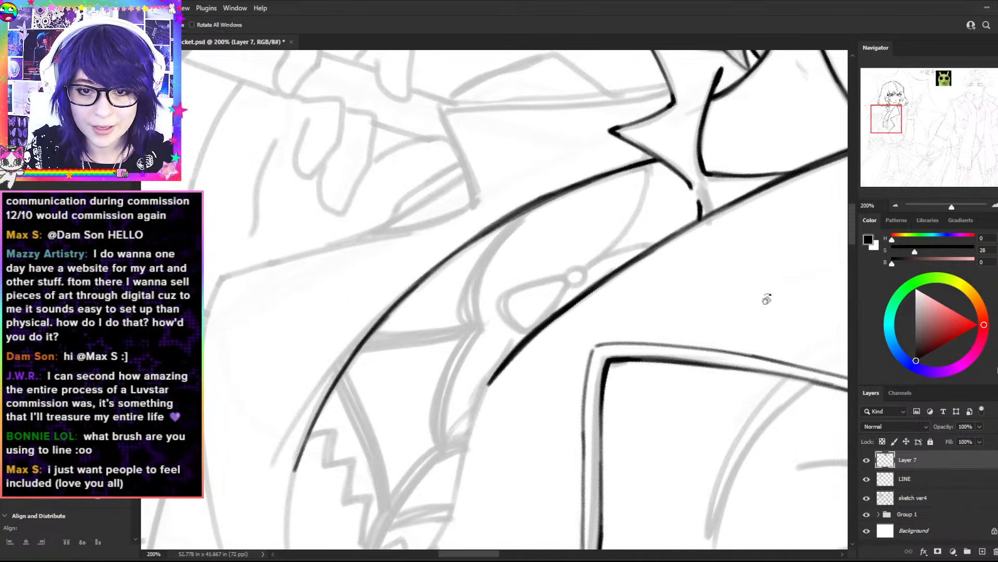
pyautogui.moveTo(764, 300); pyautogui.dragTo(469, 218)
pyautogui.moveTo(551, 419); pyautogui.dragTo(408, 148)
pyautogui.moveTo(642, 193); pyautogui.dragTo(727, 193)
pyautogui.press('b')
pyautogui.moveTo(549, 245); pyautogui.dragTo(432, 404)
pyautogui.hotkey('ctrl', 'z')
pyautogui.moveTo(551, 247); pyautogui.dragTo(422, 434)
# - Carry the curved front edge around the lower chest and past the large lapel's bottom tip
pyautogui.press('r')
pyautogui.moveTo(598, 182)
pyautogui.mouseDown()
pyautogui.moveTo(461, 167)
pyautogui.moveTo(411, 195)
pyautogui.mouseUp()
pyautogui.hotkey('ctrl', 'z')
pyautogui.press('b')
pyautogui.moveTo(455, 235)
pyautogui.mouseDown()
pyautogui.moveTo(509, 314)
pyautogui.moveTo(556, 351)
pyautogui.mouseUp()
pyautogui.hotkey('ctrl', 'z')
pyautogui.moveTo(488, 293); pyautogui.dragTo(675, 419)
# - Extend and thicken the front edge's lower end from the large lapel's bottom tip toward the sketched round button
pyautogui.moveTo(606, 386); pyautogui.dragTo(707, 437)
pyautogui.hotkey('ctrl', 'z')
pyautogui.moveTo(571, 361); pyautogui.dragTo(707, 430)
pyautogui.hotkey('ctrl', 'z')
pyautogui.moveTo(586, 371); pyautogui.dragTo(705, 437)
pyautogui.moveTo(625, 394); pyautogui.dragTo(734, 453)
pyautogui.moveTo(650, 409); pyautogui.dragTo(734, 453)
pyautogui.press('e')
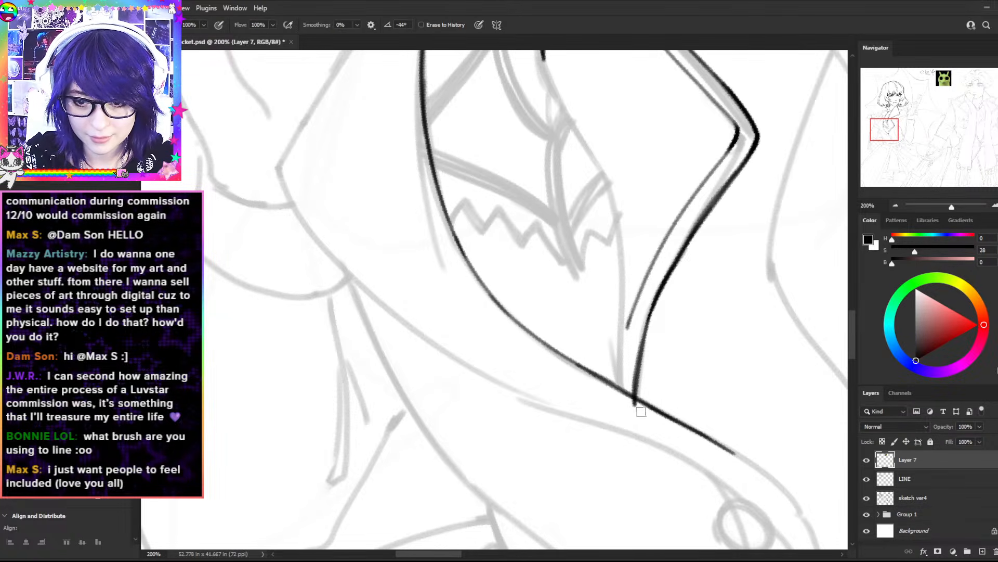
# - Compare the artwork with and without Layer 7, then merge Layer 7 down into the LINE layer
pyautogui.click(866, 460)
pyautogui.click(866, 460)
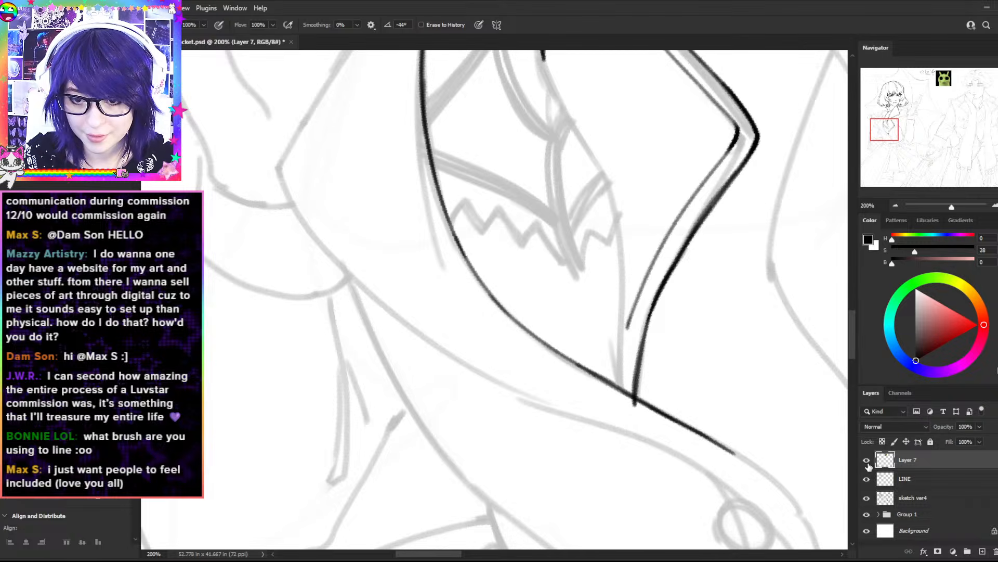
pyautogui.hotkey('ctrl', '-')
pyautogui.hotkey('ctrl', '-')
pyautogui.hotkey('ctrl', '-')
pyautogui.hotkey('ctrl', 'e')
pyautogui.hotkey('ctrl', '+')
pyautogui.press('space')
pyautogui.moveTo(618, 386); pyautogui.dragTo(566, 342)
pyautogui.hotkey('ctrl', '+')
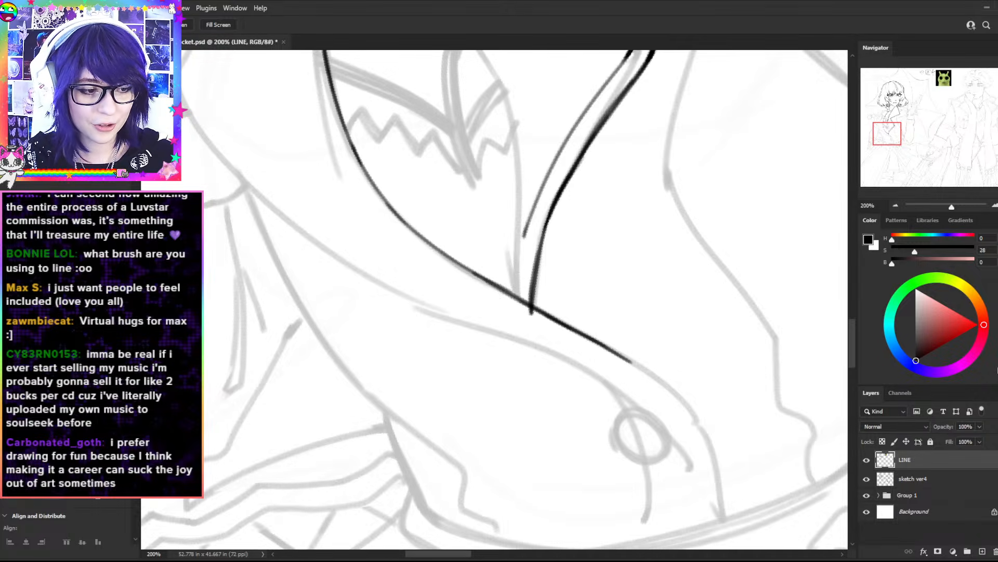
# - Try thick test scribbles over the jacket sketch with an enlarged brush, then undo them
pyautogui.press('b')
pyautogui.moveTo(468, 398)
pyautogui.mouseDown()
pyautogui.moveTo(416, 344)
pyautogui.moveTo(375, 398)
pyautogui.mouseUp()
pyautogui.hotkey('ctrl', 'z')
pyautogui.press(']')
pyautogui.press(']')
pyautogui.press(']')
pyautogui.press(']')
pyautogui.press(']')
pyautogui.press(']')
pyautogui.hotkey('ctrl', 'z')
pyautogui.moveTo(383, 353)
pyautogui.mouseDown()
pyautogui.moveTo(523, 396)
pyautogui.moveTo(562, 452)
pyautogui.moveTo(718, 434)
pyautogui.moveTo(252, 318)
pyautogui.moveTo(412, 473)
pyautogui.moveTo(364, 361)
pyautogui.moveTo(642, 276)
pyautogui.moveTo(720, 218)
pyautogui.moveTo(631, 141)
pyautogui.moveTo(676, 202)
pyautogui.moveTo(726, 190)
pyautogui.moveTo(697, 291)
pyautogui.moveTo(702, 155)
pyautogui.moveTo(721, 96)
pyautogui.mouseUp()
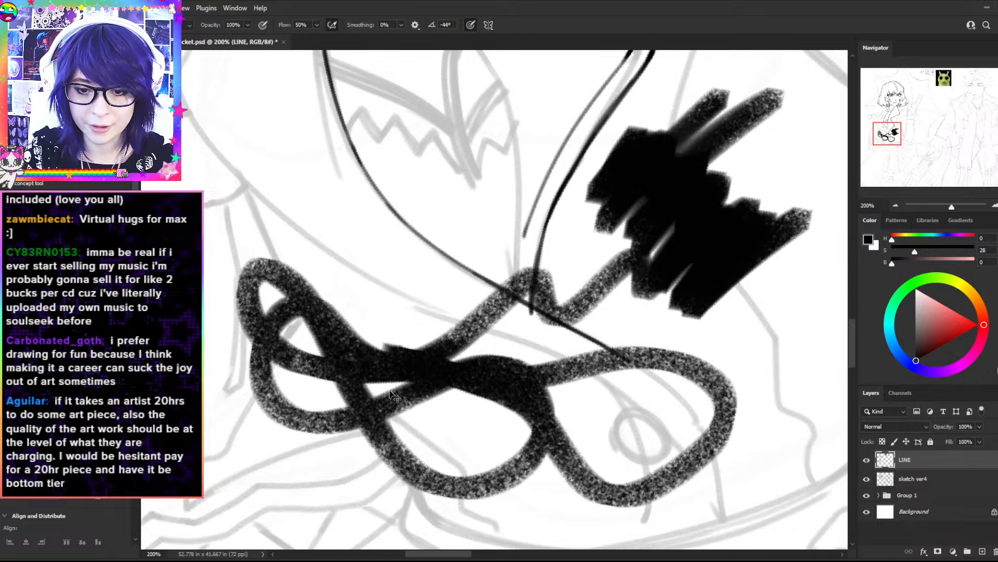
pyautogui.hotkey('ctrl', 'z')
pyautogui.hotkey('ctrl', 'z')
pyautogui.moveTo(414, 350); pyautogui.dragTo(416, 359)
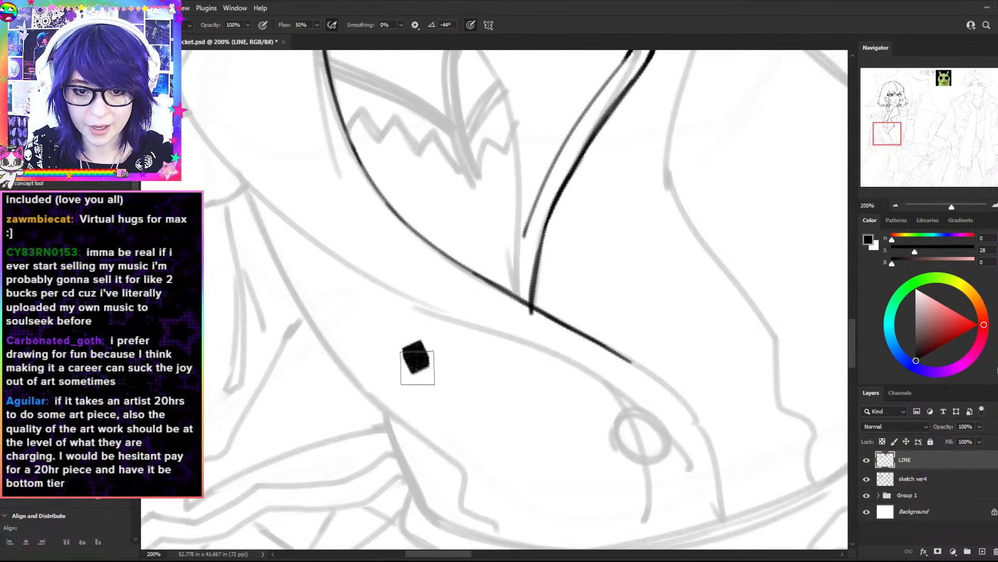
pyautogui.hotkey('ctrl', 'z')
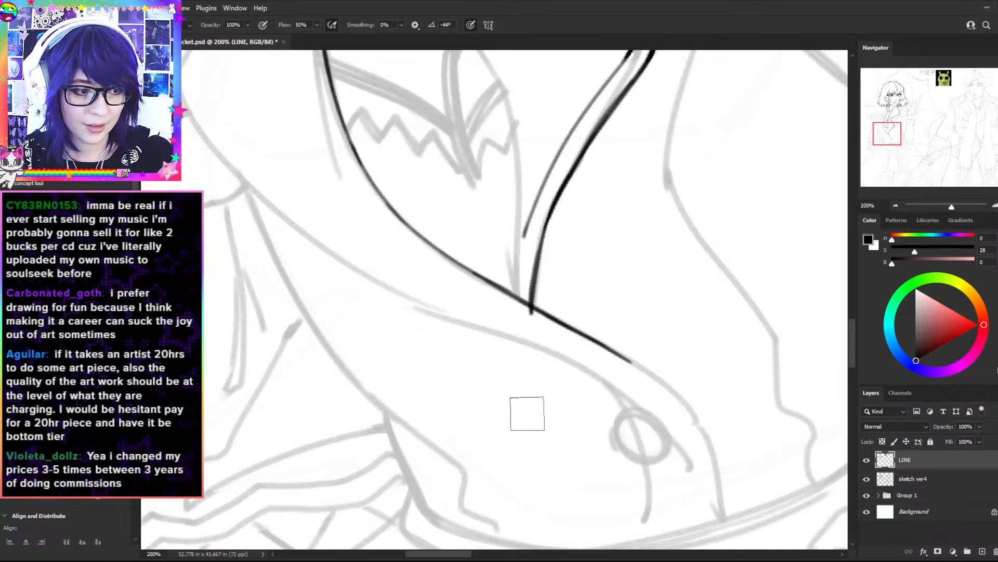
# - Reduce the brush back to a fine line-art size
pyautogui.press('[')
pyautogui.press('[')
pyautogui.press('[')
pyautogui.press('[')
pyautogui.press('[')
pyautogui.press('[')
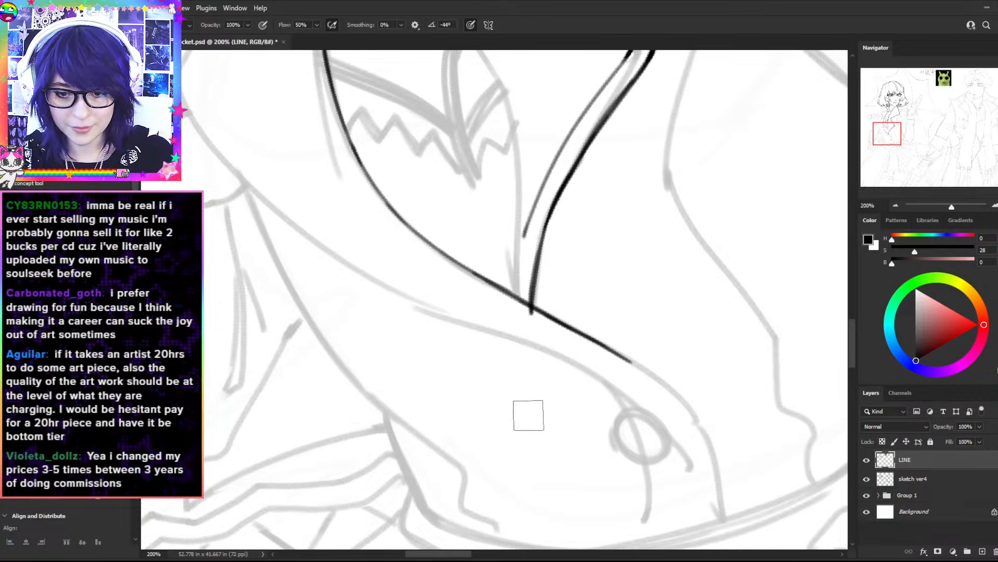
pyautogui.press('[')
pyautogui.press('[')
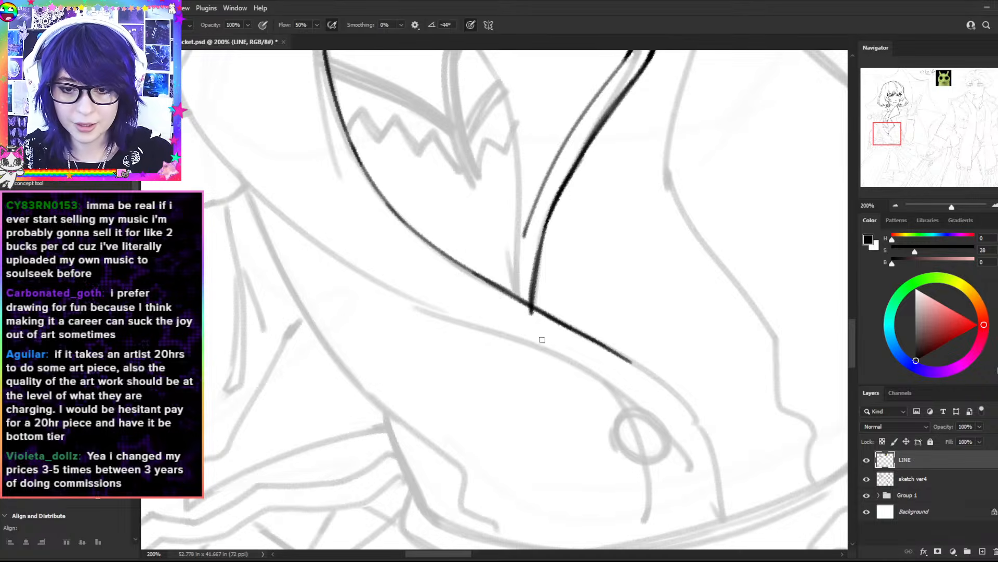
# - Erase the overshoot where the jacket fronts meet and ink the front edge in a curve down to the hem
pyautogui.press('e')
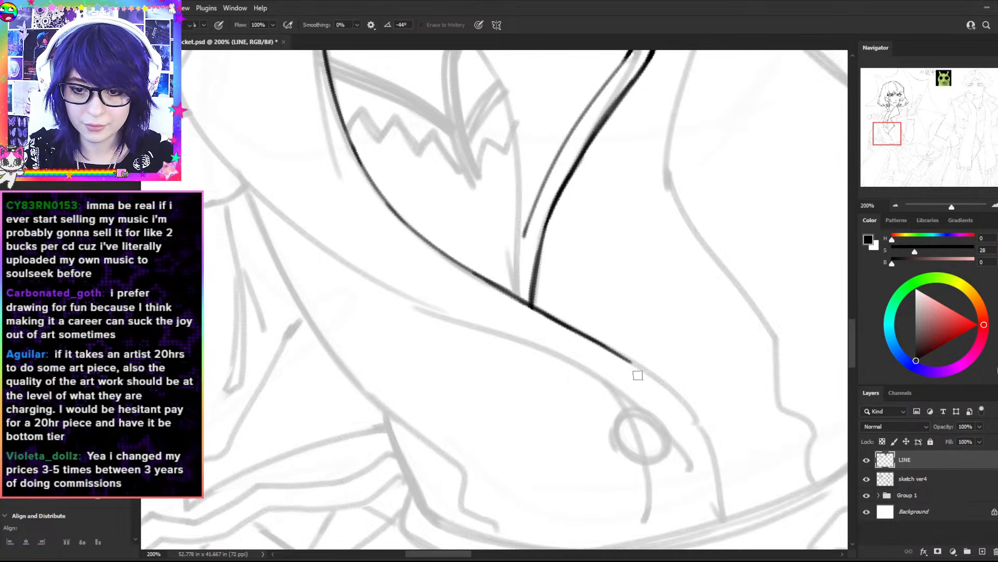
pyautogui.press('b')
pyautogui.moveTo(605, 350); pyautogui.dragTo(684, 405)
pyautogui.hotkey('ctrl', 'z')
pyautogui.moveTo(627, 363)
pyautogui.mouseDown()
pyautogui.moveTo(699, 420)
pyautogui.moveTo(723, 531)
pyautogui.mouseUp()
pyautogui.hotkey('ctrl', 'z')
pyautogui.moveTo(696, 420); pyautogui.dragTo(726, 514)
pyautogui.moveTo(708, 437); pyautogui.dragTo(722, 516)
pyautogui.moveTo(700, 421)
pyautogui.mouseDown()
pyautogui.moveTo(722, 480)
pyautogui.moveTo(697, 417)
pyautogui.moveTo(724, 514)
pyautogui.mouseUp()
pyautogui.hotkey('ctrl', 'z')
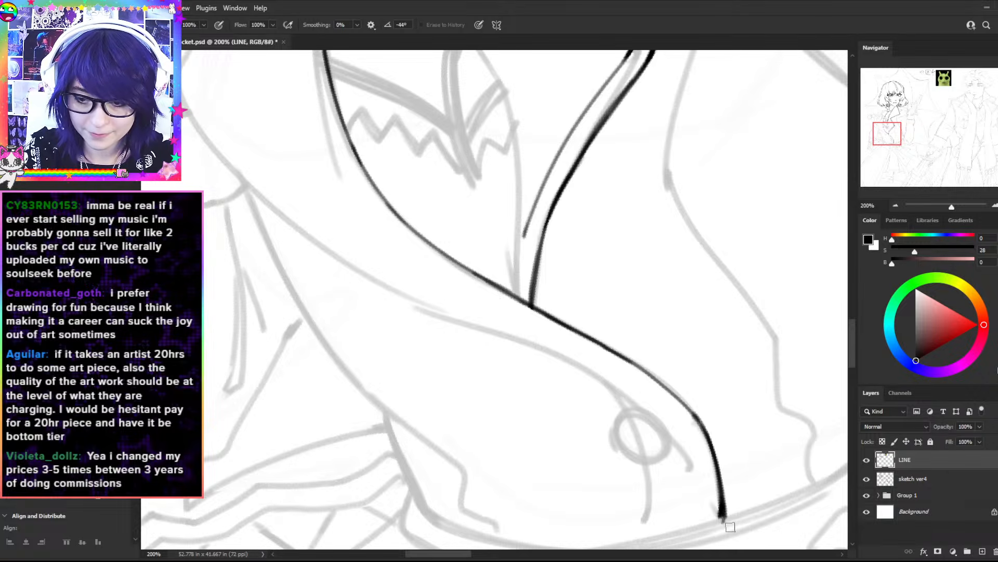
pyautogui.press('r')
pyautogui.moveTo(759, 297)
pyautogui.mouseDown()
pyautogui.moveTo(581, 371)
pyautogui.moveTo(657, 476)
pyautogui.mouseUp()
pyautogui.press('b')
pyautogui.hotkey('ctrl', 'z')
pyautogui.moveTo(598, 385); pyautogui.dragTo(658, 473)
pyautogui.hotkey('ctrl', 'z')
pyautogui.moveTo(594, 382)
pyautogui.mouseDown()
pyautogui.moveTo(658, 481)
pyautogui.moveTo(631, 418)
pyautogui.moveTo(596, 379)
pyautogui.moveTo(658, 470)
pyautogui.mouseUp()
pyautogui.hotkey('ctrl', 'z')
# - Extend the ink line of the chest opening's right edge past the pendant, following the sketch down beside the zigzag trim
pyautogui.press('space')
pyautogui.moveTo(580, 326); pyautogui.dragTo(621, 529)
pyautogui.moveTo(734, 213); pyautogui.dragTo(635, 253)
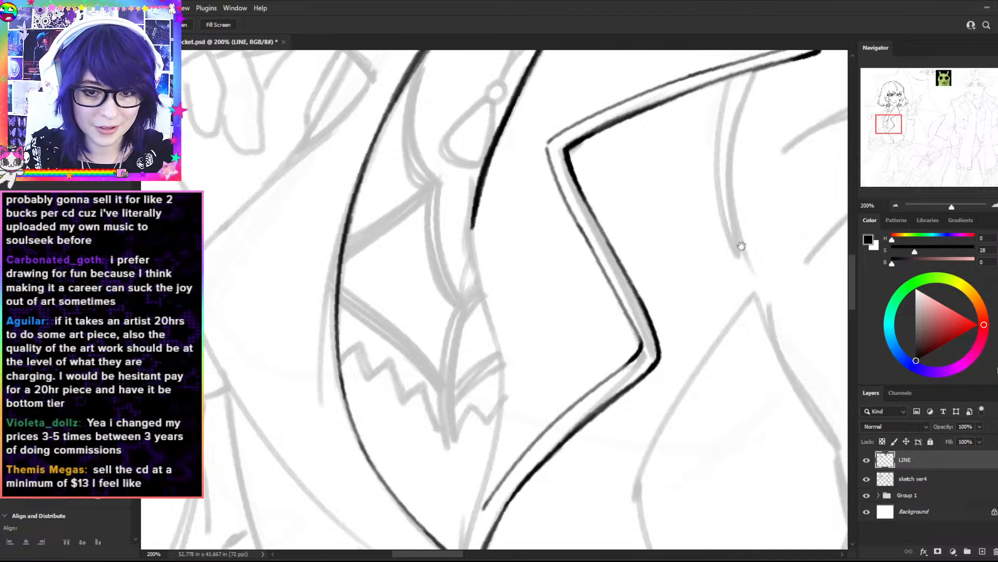
pyautogui.press('r')
pyautogui.moveTo(751, 238); pyautogui.dragTo(538, 149)
pyautogui.press('b')
pyautogui.moveTo(436, 214); pyautogui.dragTo(461, 280)
pyautogui.moveTo(444, 246); pyautogui.dragTo(515, 341)
pyautogui.hotkey('ctrl', 'z')
pyautogui.moveTo(448, 261); pyautogui.dragTo(528, 355)
pyautogui.hotkey('ctrl', 'z')
pyautogui.moveTo(452, 264); pyautogui.dragTo(539, 370)
pyautogui.hotkey('ctrl', 'z')
pyautogui.hotkey('ctrl', 'z')
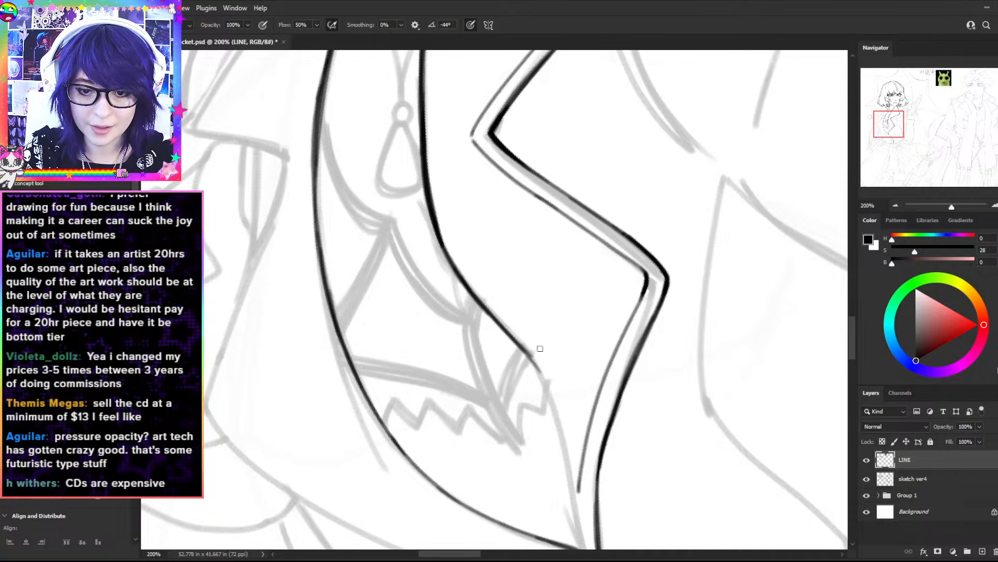
pyautogui.hotkey('ctrl', 'z')
pyautogui.moveTo(451, 263); pyautogui.dragTo(560, 435)
# - Ink the lower curve of the chest opening's right edge from the zigzag trim toward the bottom point
pyautogui.press('r')
pyautogui.moveTo(684, 271); pyautogui.dragTo(615, 442)
pyautogui.press('space')
pyautogui.moveTo(633, 393); pyautogui.dragTo(703, 253)
pyautogui.hotkey('ctrl', 'z')
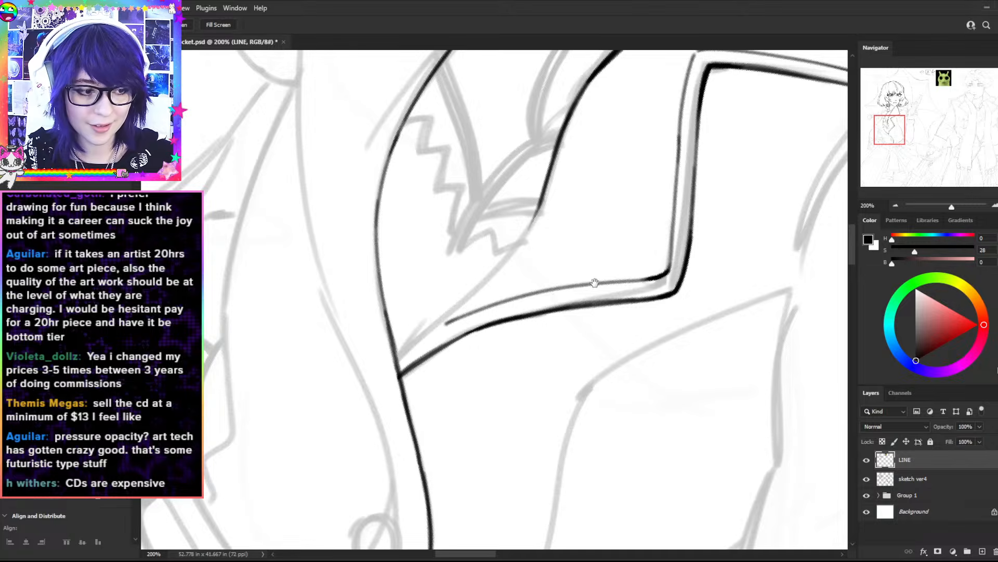
pyautogui.moveTo(676, 272)
pyautogui.mouseDown()
pyautogui.moveTo(485, 206)
pyautogui.moveTo(557, 260)
pyautogui.moveTo(504, 178)
pyautogui.moveTo(477, 293)
pyautogui.mouseUp()
pyautogui.hotkey('ctrl', 'z')
pyautogui.moveTo(511, 198); pyautogui.dragTo(465, 302)
pyautogui.hotkey('ctrl', 'z')
pyautogui.moveTo(513, 190); pyautogui.dragTo(464, 310)
pyautogui.hotkey('ctrl', 'z')
pyautogui.hotkey('ctrl', 'z')
pyautogui.moveTo(512, 191); pyautogui.dragTo(461, 300)
pyautogui.hotkey('ctrl', 'z')
pyautogui.moveTo(514, 193); pyautogui.dragTo(439, 327)
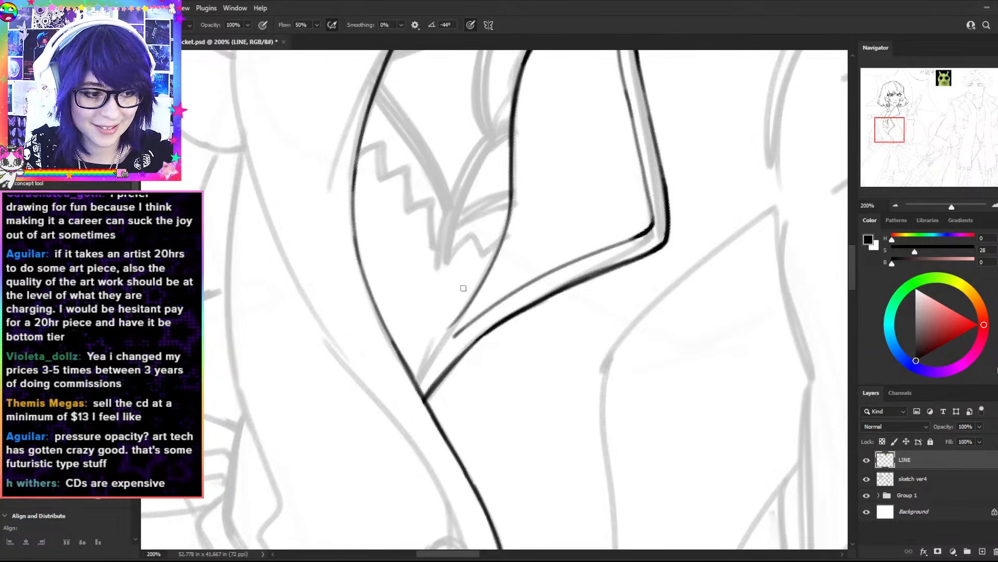
# - Close the chest opening by inking the short remaining segment down to where it meets the left jacket edge
pyautogui.press('e')
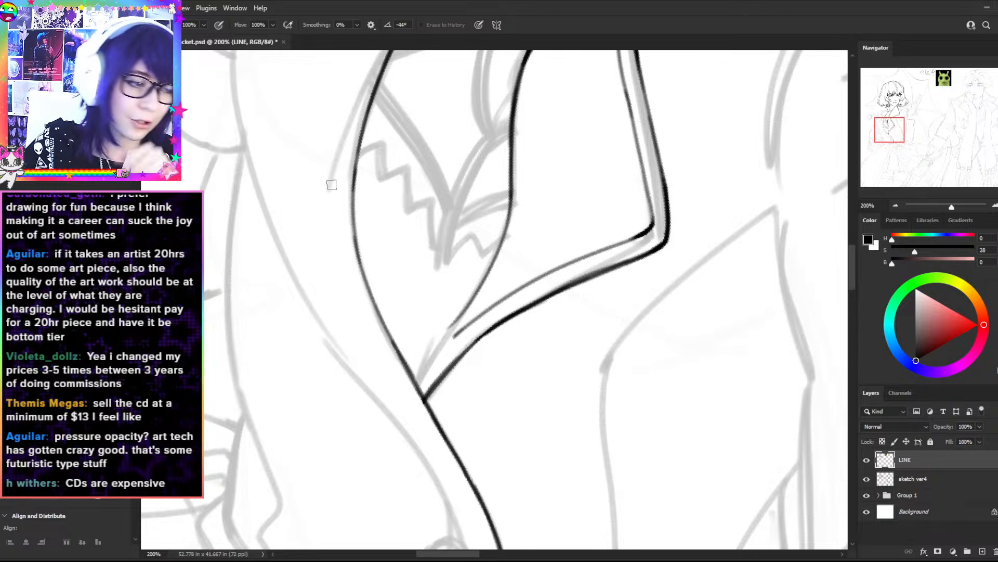
pyautogui.press('b')
pyautogui.moveTo(456, 309); pyautogui.dragTo(422, 379)
pyautogui.hotkey('ctrl', 'z')
pyautogui.hotkey('ctrl', 'z')
pyautogui.moveTo(472, 319); pyautogui.dragTo(416, 387)
pyautogui.hotkey('ctrl', 'z')
pyautogui.moveTo(468, 310)
pyautogui.mouseDown()
pyautogui.moveTo(419, 386)
pyautogui.moveTo(440, 347)
pyautogui.mouseUp()
pyautogui.moveTo(420, 382); pyautogui.dragTo(455, 323)
pyautogui.moveTo(425, 364); pyautogui.dragTo(471, 296)
pyautogui.hotkey('ctrl', 'z')
pyautogui.moveTo(418, 377); pyautogui.dragTo(481, 289)
pyautogui.hotkey('ctrl', 'z')
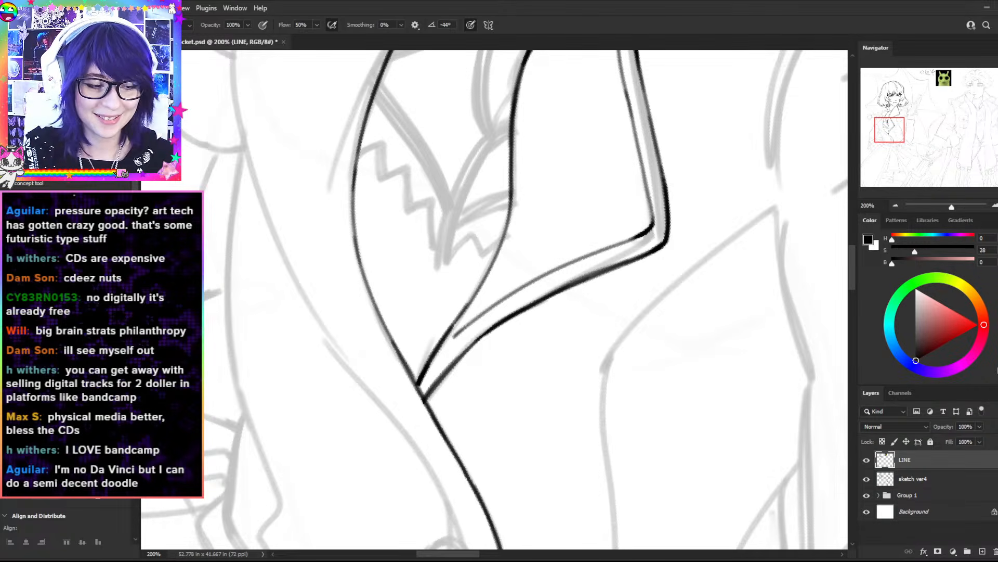
# - Retrace the lower right edge of the chest opening from its bend down to the bottom point to strengthen the line
pyautogui.press('space')
pyautogui.moveTo(602, 294); pyautogui.dragTo(624, 374)
pyautogui.press('r')
pyautogui.moveTo(771, 270)
pyautogui.mouseDown()
pyautogui.moveTo(771, 227)
pyautogui.moveTo(670, 89)
pyautogui.mouseUp()
pyautogui.moveTo(520, 257); pyautogui.dragTo(565, 381)
pyautogui.hotkey('ctrl', 'z')
pyautogui.moveTo(529, 277); pyautogui.dragTo(560, 374)
pyautogui.hotkey('ctrl', 'z')
pyautogui.hotkey('ctrl', 'z')
pyautogui.moveTo(521, 263); pyautogui.dragTo(567, 394)
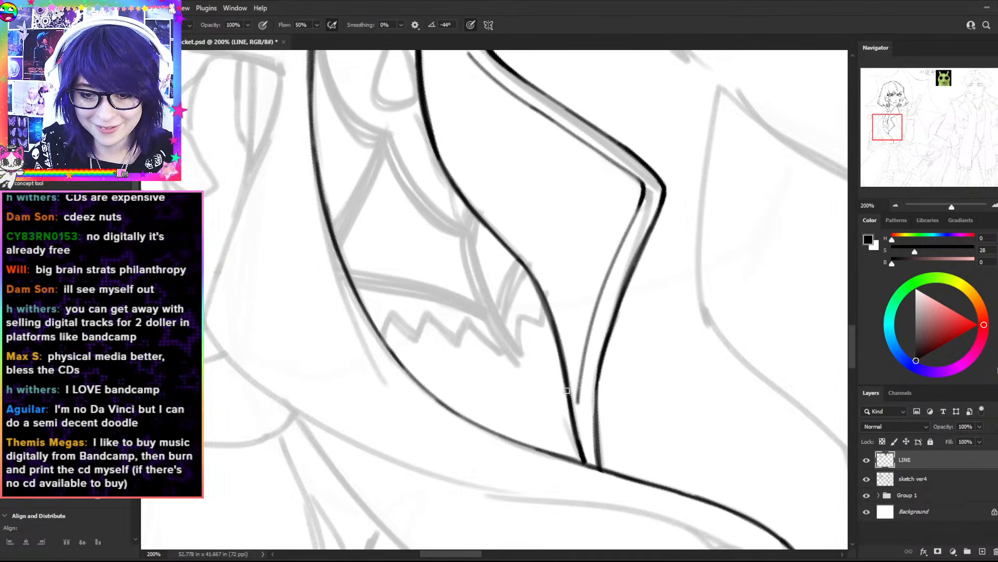
# - Touch up the ink line around the notch of the right lapel with short strokes
pyautogui.moveTo(759, 153)
pyautogui.mouseDown()
pyautogui.moveTo(719, 252)
pyautogui.moveTo(721, 406)
pyautogui.mouseUp()
pyautogui.moveTo(478, 251)
pyautogui.mouseDown()
pyautogui.moveTo(514, 191)
pyautogui.moveTo(509, 198)
pyautogui.mouseUp()
pyautogui.hotkey('ctrl', 'z')
pyautogui.hotkey('ctrl', 'z')
pyautogui.hotkey('ctrl', 'z')
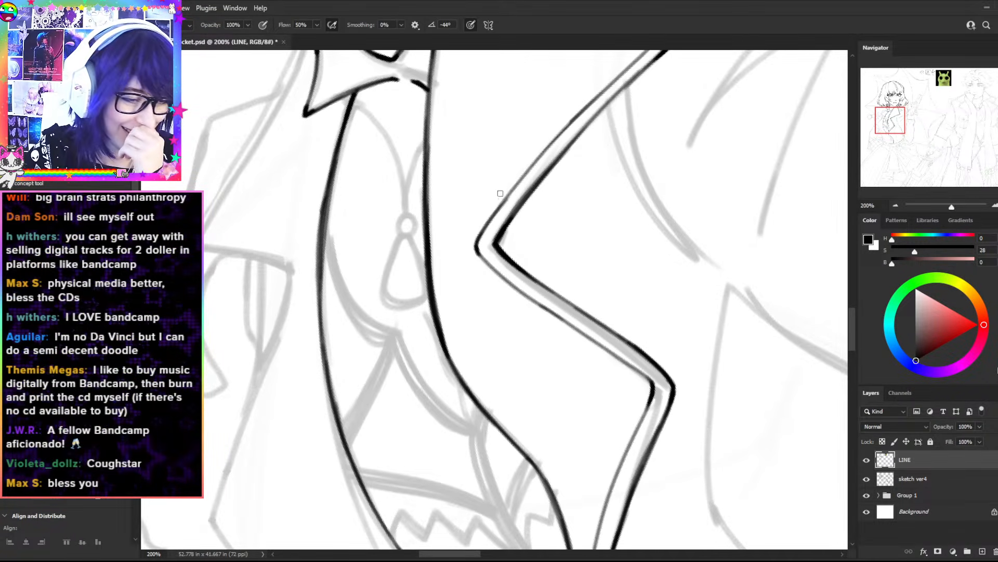
pyautogui.press('r')
pyautogui.moveTo(616, 151); pyautogui.dragTo(640, 361)
pyautogui.moveTo(506, 251); pyautogui.dragTo(523, 313)
pyautogui.hotkey('ctrl', 'z')
pyautogui.moveTo(511, 273); pyautogui.dragTo(535, 336)
# - Ink the outer edge of the left lapel from below the collar point to its outer corner
pyautogui.hotkey('ctrl', '-')
pyautogui.press('r')
pyautogui.moveTo(623, 172); pyautogui.dragTo(696, 217)
pyautogui.hotkey('ctrl', '+')
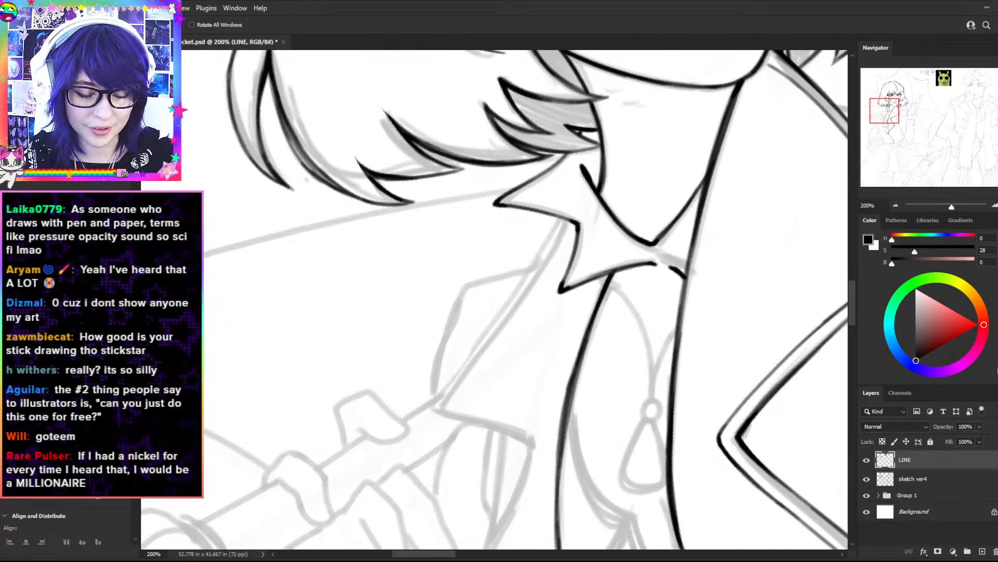
pyautogui.press('space')
pyautogui.moveTo(579, 408)
pyautogui.mouseDown()
pyautogui.moveTo(506, 237)
pyautogui.moveTo(506, 363)
pyautogui.mouseUp()
pyautogui.moveTo(702, 212); pyautogui.dragTo(717, 293)
pyautogui.press('b')
pyautogui.moveTo(533, 179); pyautogui.dragTo(398, 281)
pyautogui.moveTo(355, 310); pyautogui.dragTo(399, 278)
pyautogui.hotkey('ctrl', 'z')
pyautogui.moveTo(353, 311); pyautogui.dragTo(458, 244)
pyautogui.hotkey('ctrl', 'z')
pyautogui.press('r')
pyautogui.moveTo(538, 262)
pyautogui.mouseDown()
pyautogui.moveTo(525, 189)
pyautogui.moveTo(440, 279)
pyautogui.mouseUp()
pyautogui.moveTo(674, 253); pyautogui.dragTo(671, 331)
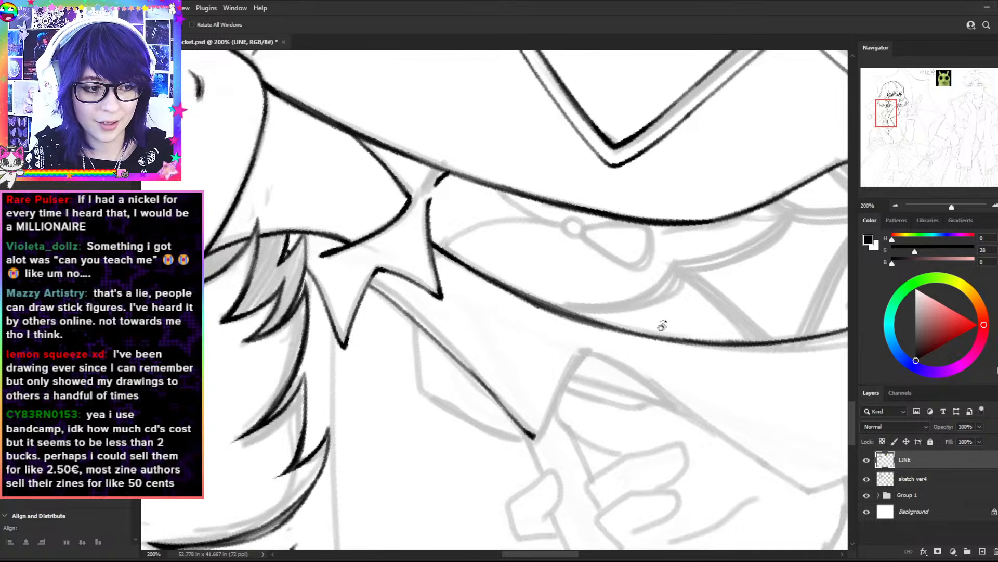
# - Clean up the left lapel's outer edge and join its ink line to the collar
pyautogui.press('e')
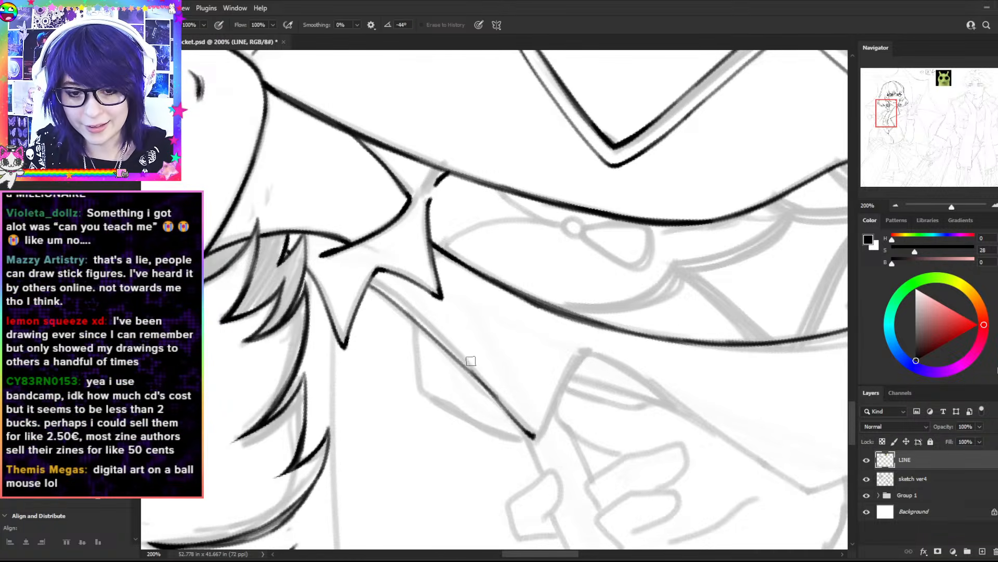
pyautogui.press('b')
pyautogui.moveTo(369, 285); pyautogui.dragTo(465, 368)
pyautogui.hotkey('ctrl', 'z')
pyautogui.moveTo(380, 290); pyautogui.dragTo(471, 377)
pyautogui.hotkey('ctrl', 'z')
pyautogui.moveTo(387, 297); pyautogui.dragTo(483, 385)
pyautogui.hotkey('ctrl', 'z')
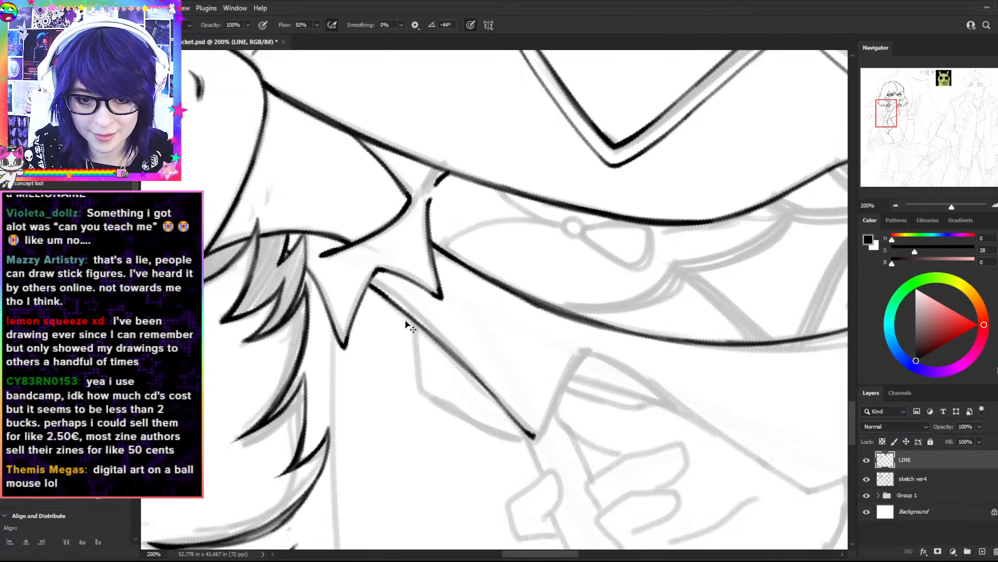
pyautogui.hotkey('ctrl', 'z')
pyautogui.moveTo(379, 291); pyautogui.dragTo(492, 398)
pyautogui.hotkey('ctrl', 'z')
# - Ink the short lower edge of the left lapel inward from its outer corner
pyautogui.moveTo(384, 297)
pyautogui.mouseDown()
pyautogui.moveTo(495, 299)
pyautogui.moveTo(350, 301)
pyautogui.moveTo(354, 292)
pyautogui.moveTo(416, 365)
pyautogui.mouseUp()
pyautogui.press('r')
pyautogui.moveTo(393, 337)
pyautogui.mouseDown()
pyautogui.moveTo(417, 365)
pyautogui.moveTo(412, 359)
pyautogui.mouseUp()
# - Ink the first short stretch of the left lapel's lower section, slanting down from the inner corner of the notch
pyautogui.press('space')
pyautogui.moveTo(578, 259)
pyautogui.mouseDown()
pyautogui.moveTo(682, 169)
pyautogui.moveTo(575, 138)
pyautogui.mouseUp()
pyautogui.press('r')
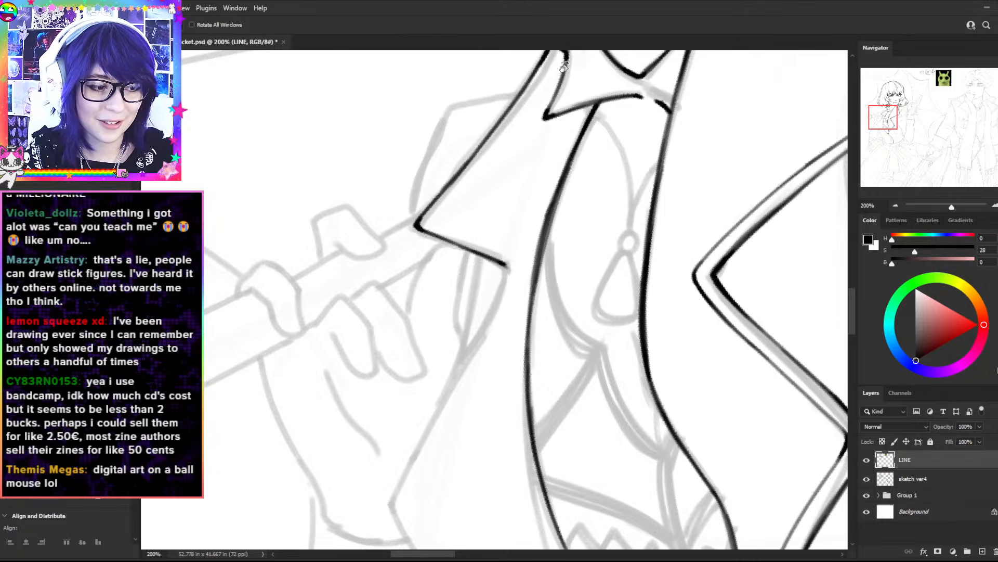
pyautogui.press('b')
pyautogui.moveTo(507, 265); pyautogui.dragTo(475, 333)
pyautogui.moveTo(453, 385); pyautogui.dragTo(409, 462)
pyautogui.hotkey('ctrl', 'z')
pyautogui.moveTo(506, 271); pyautogui.dragTo(383, 509)
pyautogui.hotkey('ctrl', 'z')
pyautogui.hotkey('ctrl', 'z')
pyautogui.moveTo(491, 311); pyautogui.dragTo(392, 492)
pyautogui.hotkey('ctrl', 'z')
pyautogui.moveTo(494, 305); pyautogui.dragTo(382, 512)
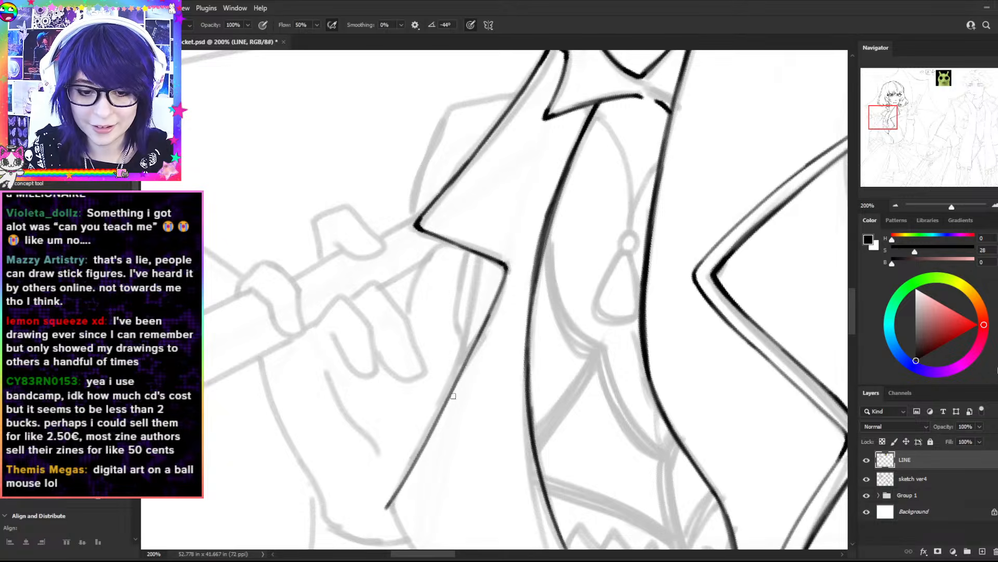
pyautogui.hotkey('ctrl', 'z')
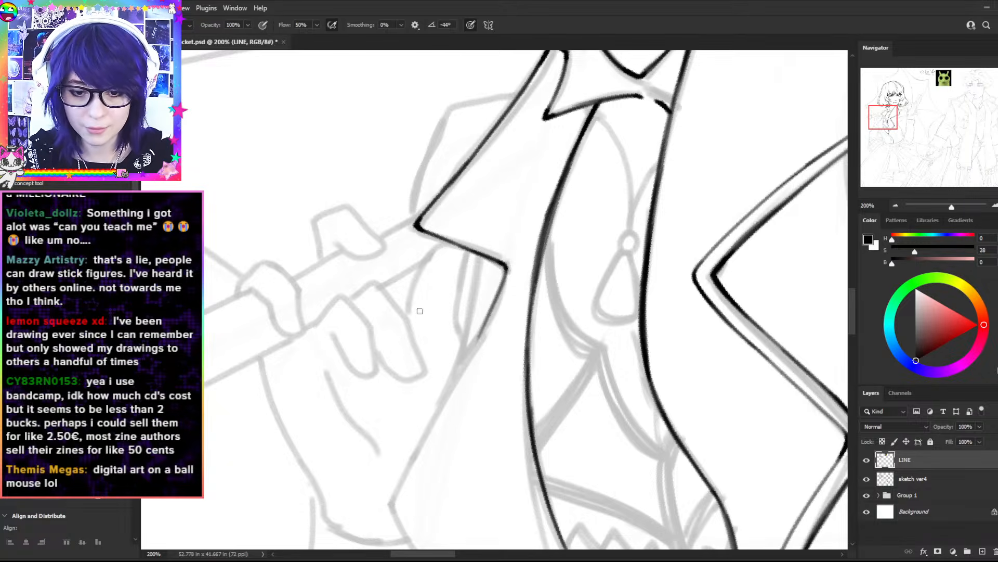
pyautogui.moveTo(416, 128); pyautogui.dragTo(490, 291)
pyautogui.moveTo(486, 240)
pyautogui.mouseDown()
pyautogui.moveTo(363, 328)
pyautogui.moveTo(386, 453)
pyautogui.moveTo(500, 405)
pyautogui.mouseUp()
pyautogui.moveTo(485, 358)
pyautogui.mouseDown()
pyautogui.moveTo(288, 457)
pyautogui.moveTo(748, 367)
pyautogui.mouseUp()
pyautogui.hotkey('ctrl', 'z')
pyautogui.moveTo(563, 444)
pyautogui.mouseDown()
pyautogui.moveTo(514, 201)
pyautogui.moveTo(476, 273)
pyautogui.mouseUp()
pyautogui.hotkey('ctrl', 'z')
pyautogui.moveTo(536, 161)
pyautogui.mouseDown()
pyautogui.moveTo(419, 400)
pyautogui.moveTo(466, 482)
pyautogui.moveTo(587, 556)
pyautogui.moveTo(484, 211)
pyautogui.moveTo(434, 102)
pyautogui.moveTo(528, 284)
pyautogui.moveTo(766, 378)
pyautogui.moveTo(812, 412)
pyautogui.moveTo(832, 444)
pyautogui.mouseUp()
pyautogui.moveTo(734, 364)
pyautogui.mouseDown()
pyautogui.moveTo(780, 434)
pyautogui.moveTo(795, 491)
pyautogui.moveTo(788, 507)
pyautogui.mouseUp()
pyautogui.hotkey('ctrl', '-')
pyautogui.hotkey('ctrl', '-')
pyautogui.hotkey('ctrl', '-')
pyautogui.hotkey('ctrl', '-')
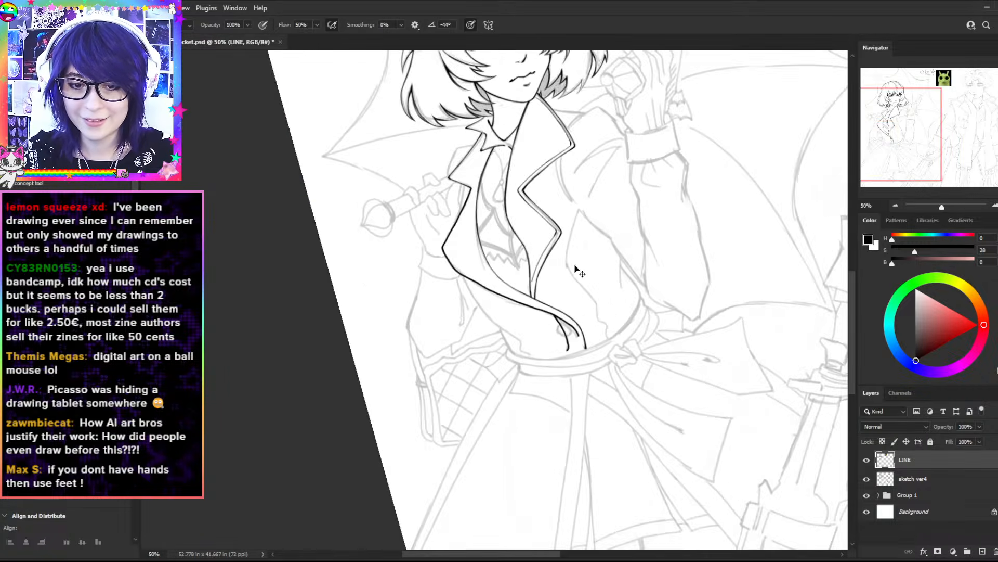
pyautogui.hotkey('ctrl', '-')
pyautogui.hotkey('ctrl', '+')
pyautogui.hotkey('ctrl', '+')
pyautogui.hotkey('ctrl', '+')
pyautogui.hotkey('ctrl', '+')
pyautogui.moveTo(431, 260)
pyautogui.mouseDown()
pyautogui.moveTo(488, 344)
pyautogui.moveTo(567, 412)
pyautogui.mouseUp()
pyautogui.hotkey('ctrl', '-')
pyautogui.hotkey('ctrl', '-')
pyautogui.hotkey('ctrl', 'z')
pyautogui.hotkey('ctrl', 'z')
pyautogui.hotkey('ctrl', 'z')
pyautogui.hotkey('ctrl', 'z')
# - Ink the left lapel's long slanted edge down to its lower outer corner and erase the overshoot at the tip
pyautogui.hotkey('ctrl', '+')
pyautogui.hotkey('ctrl', '+')
pyautogui.hotkey('ctrl', '+')
pyautogui.moveTo(554, 193); pyautogui.dragTo(646, 477)
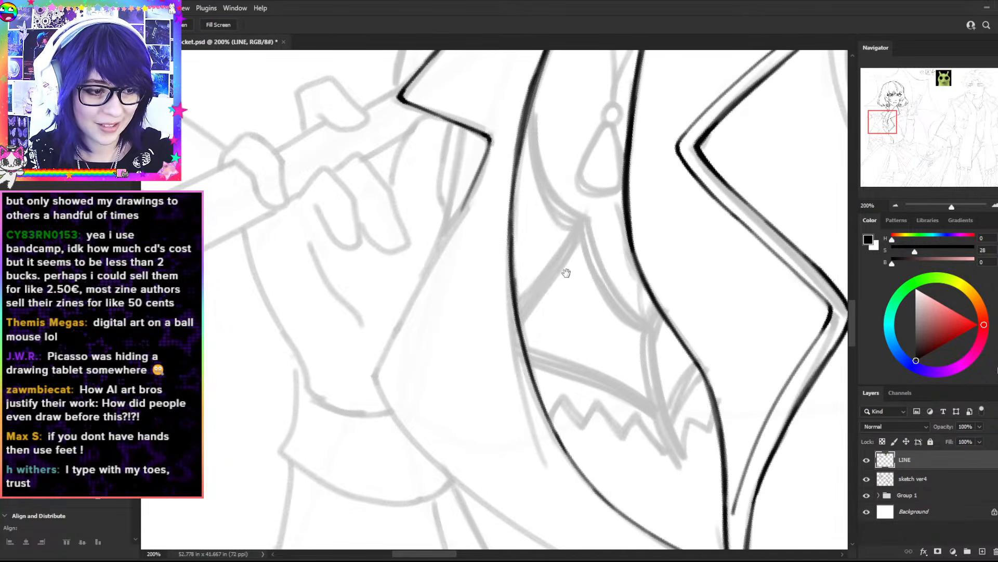
pyautogui.press('r')
pyautogui.moveTo(673, 125); pyautogui.dragTo(709, 171)
pyautogui.moveTo(511, 172); pyautogui.dragTo(355, 353)
pyautogui.hotkey('ctrl', 'z')
pyautogui.moveTo(510, 177); pyautogui.dragTo(350, 351)
pyautogui.hotkey('ctrl', 'z')
pyautogui.moveTo(513, 174); pyautogui.dragTo(351, 353)
pyautogui.hotkey('ctrl', 'z')
pyautogui.hotkey('ctrl', 'z')
pyautogui.moveTo(499, 190)
pyautogui.mouseDown()
pyautogui.moveTo(367, 321)
pyautogui.moveTo(359, 343)
pyautogui.moveTo(422, 268)
pyautogui.mouseUp()
pyautogui.moveTo(361, 341)
pyautogui.mouseDown()
pyautogui.moveTo(369, 352)
pyautogui.moveTo(372, 326)
pyautogui.moveTo(408, 287)
pyautogui.mouseUp()
pyautogui.hotkey('ctrl', 'z')
pyautogui.hotkey('ctrl', 'z')
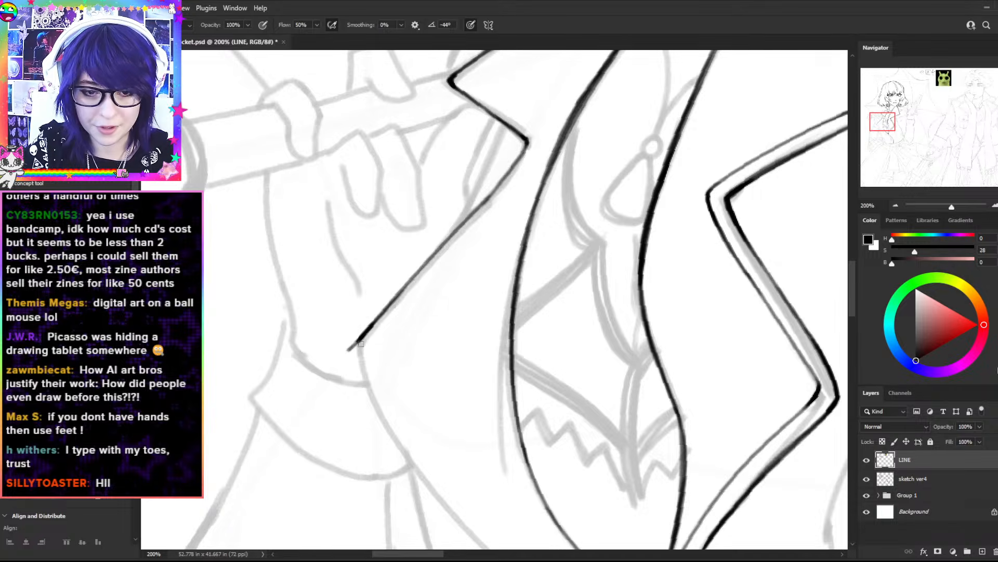
pyautogui.press('e')
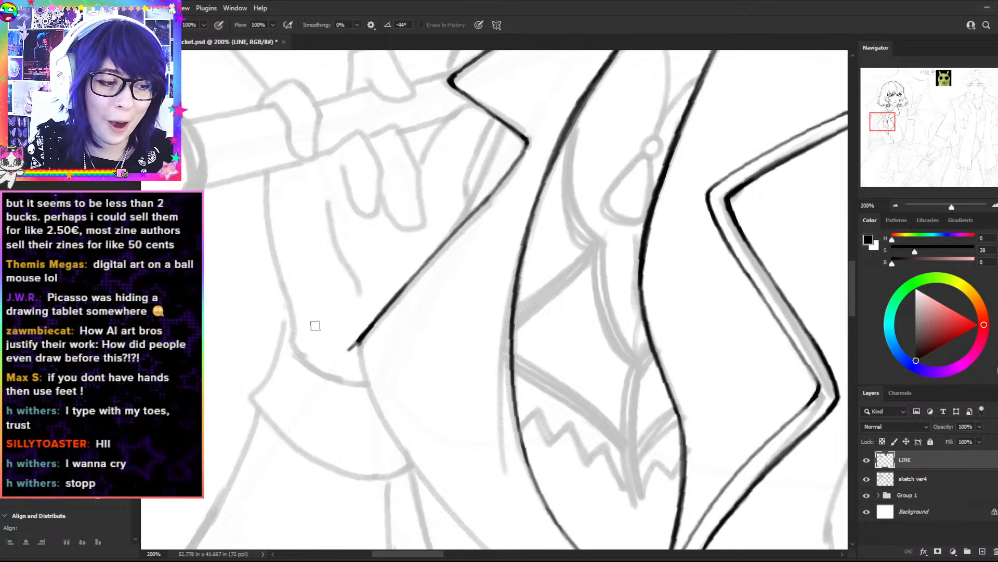
pyautogui.moveTo(342, 354); pyautogui.dragTo(348, 336)
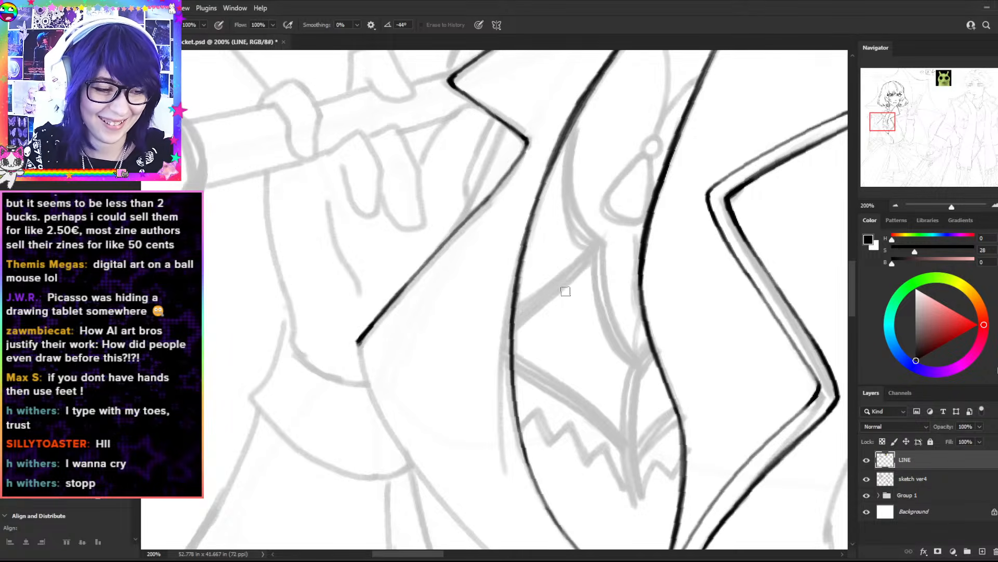
# - Ink the upper part of the curved edge running down and inward from the left lapel's lower outer corner
pyautogui.press('r')
pyautogui.moveTo(578, 302); pyautogui.dragTo(464, 408)
pyautogui.press('space')
pyautogui.moveTo(510, 225); pyautogui.dragTo(644, 192)
pyautogui.press('r')
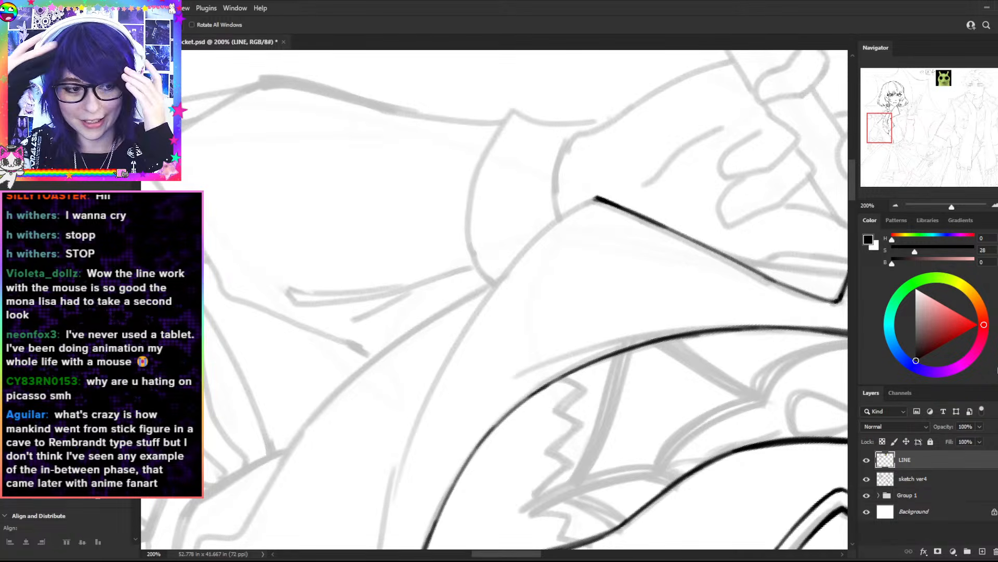
pyautogui.moveTo(654, 281); pyautogui.dragTo(646, 242)
pyautogui.press('b')
pyautogui.moveTo(566, 176); pyautogui.dragTo(485, 307)
pyautogui.press('r')
pyautogui.moveTo(706, 198); pyautogui.dragTo(697, 286)
pyautogui.moveTo(584, 267); pyautogui.dragTo(643, 151)
pyautogui.press('b')
pyautogui.moveTo(556, 174); pyautogui.dragTo(405, 412)
pyautogui.press('r')
pyautogui.moveTo(694, 157); pyautogui.dragTo(714, 230)
pyautogui.hotkey('ctrl', 'z')
pyautogui.press('b')
pyautogui.moveTo(596, 199)
pyautogui.mouseDown()
pyautogui.moveTo(405, 362)
pyautogui.moveTo(375, 358)
pyautogui.mouseUp()
pyautogui.hotkey('ctrl', 'z')
# - Continue inking the left lapel's lower curve past the sketched button to its end just above the waistband
pyautogui.press('r')
pyautogui.moveTo(668, 229)
pyautogui.mouseDown()
pyautogui.moveTo(662, 207)
pyautogui.moveTo(460, 112)
pyautogui.mouseUp()
pyautogui.press('space')
pyautogui.moveTo(563, 407); pyautogui.dragTo(510, 251)
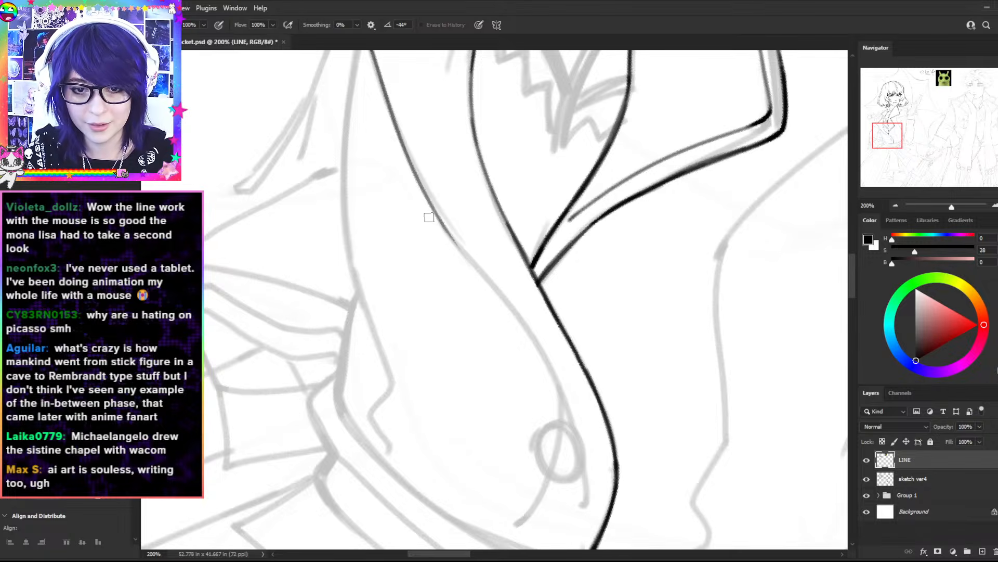
pyautogui.moveTo(446, 231); pyautogui.dragTo(530, 343)
pyautogui.hotkey('ctrl', 'z')
pyautogui.hotkey('ctrl', 'z')
pyautogui.moveTo(439, 220); pyautogui.dragTo(530, 337)
pyautogui.hotkey('ctrl', 'z')
pyautogui.moveTo(440, 219); pyautogui.dragTo(508, 339)
pyautogui.hotkey('ctrl', 'z')
pyautogui.moveTo(439, 219); pyautogui.dragTo(551, 376)
pyautogui.hotkey('ctrl', 'z')
pyautogui.moveTo(528, 327)
pyautogui.mouseDown()
pyautogui.moveTo(588, 486)
pyautogui.moveTo(585, 526)
pyautogui.moveTo(542, 357)
pyautogui.moveTo(582, 509)
pyautogui.moveTo(584, 456)
pyautogui.mouseUp()
pyautogui.hotkey('ctrl', 'z')
pyautogui.hotkey('ctrl', 'z')
pyautogui.moveTo(583, 499); pyautogui.dragTo(582, 458)
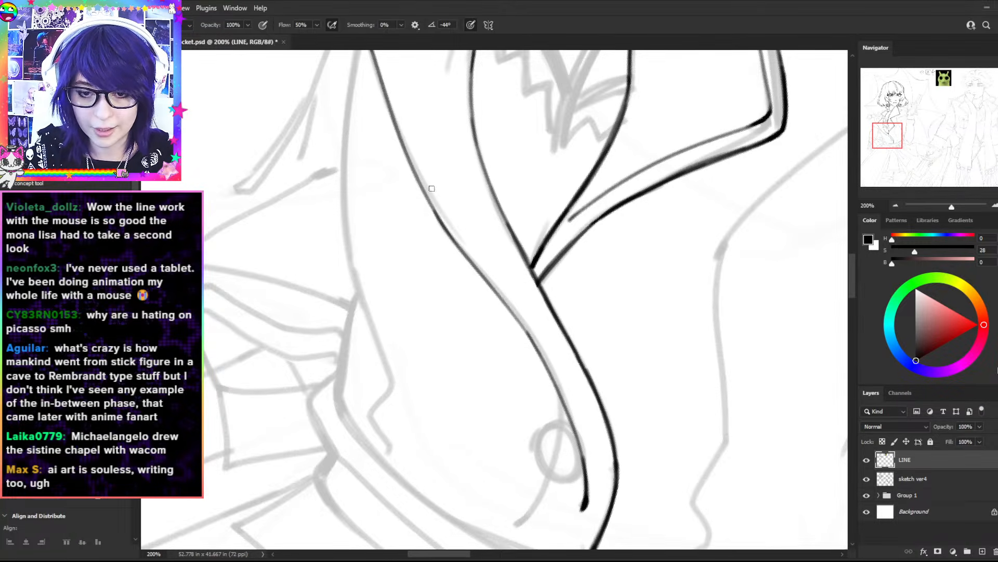
# - Go over the middle of the left lapel's lower curve to smooth the join between its ink strokes
pyautogui.press('r')
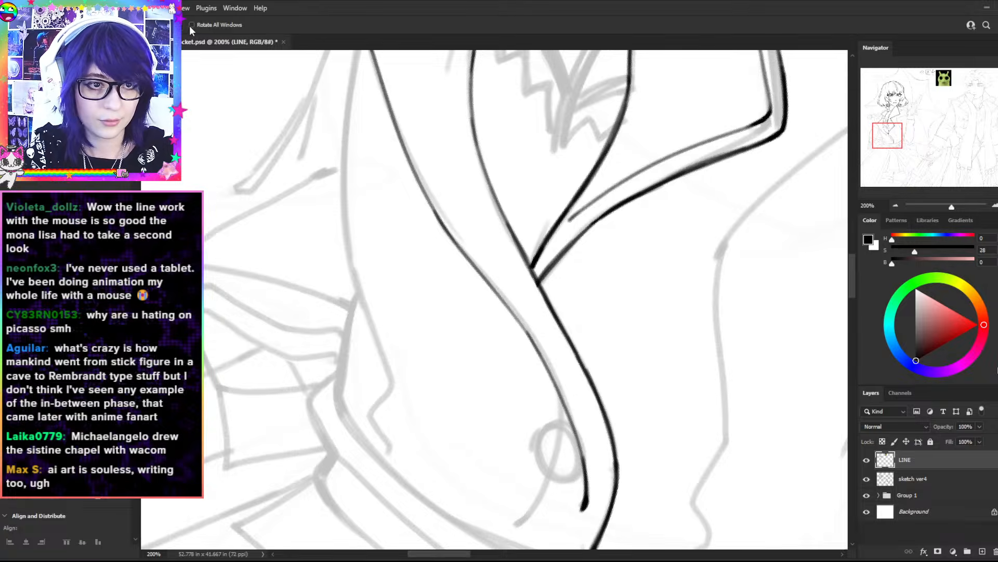
pyautogui.click(167, 25)
pyautogui.moveTo(557, 316); pyautogui.dragTo(440, 245)
pyautogui.press('b')
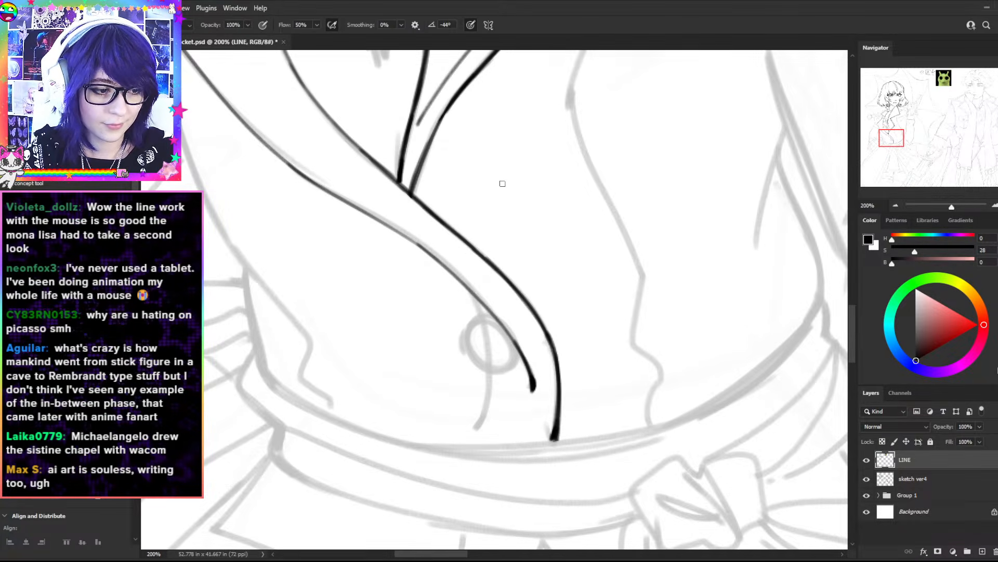
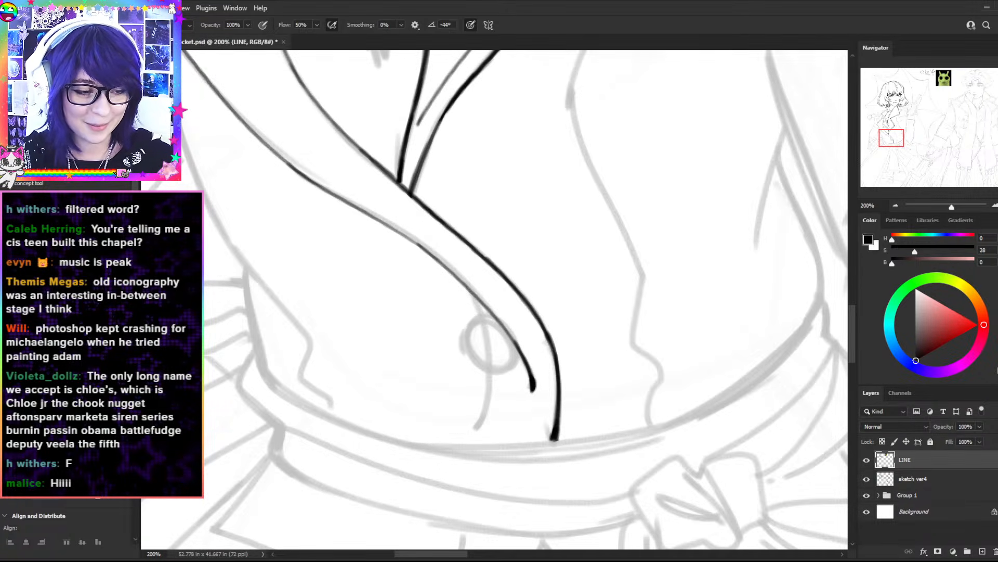
pyautogui.press('space')
pyautogui.moveTo(566, 336); pyautogui.dragTo(633, 432)
pyautogui.press('r')
pyautogui.moveTo(513, 124); pyautogui.dragTo(496, 458)
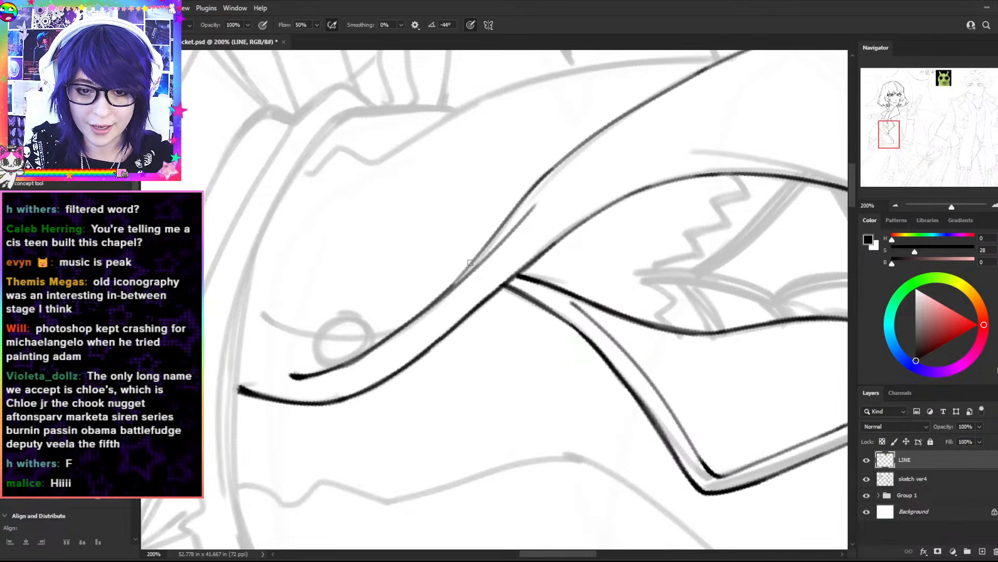
pyautogui.moveTo(781, 173); pyautogui.dragTo(460, 148)
pyautogui.press('b')
pyautogui.moveTo(362, 193); pyautogui.dragTo(438, 301)
pyautogui.hotkey('ctrl', 'z')
pyautogui.moveTo(365, 207); pyautogui.dragTo(452, 312)
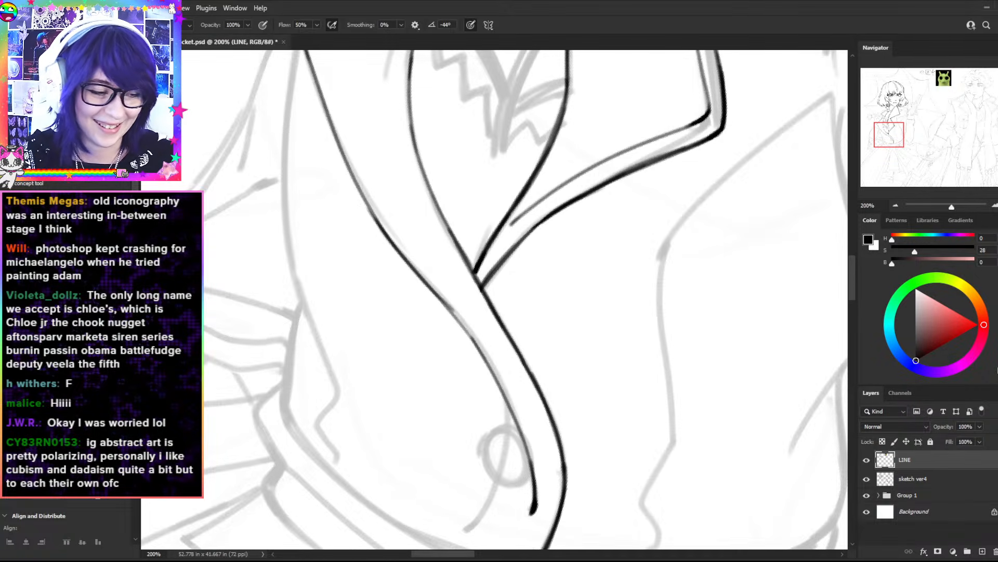
# - Strengthen the left lapel's lower curve from its outer corner toward the middle of the bend
pyautogui.moveTo(366, 208)
pyautogui.mouseDown()
pyautogui.moveTo(516, 226)
pyautogui.moveTo(595, 174)
pyautogui.moveTo(568, 147)
pyautogui.mouseUp()
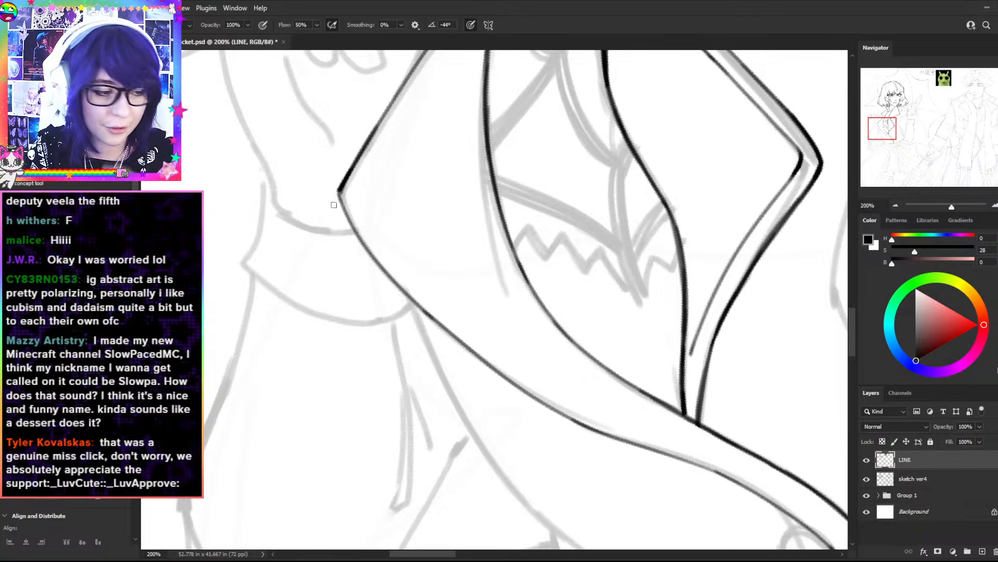
pyautogui.moveTo(340, 190)
pyautogui.mouseDown()
pyautogui.moveTo(391, 279)
pyautogui.moveTo(385, 273)
pyautogui.moveTo(408, 293)
pyautogui.moveTo(368, 241)
pyautogui.moveTo(453, 335)
pyautogui.moveTo(357, 237)
pyautogui.moveTo(460, 350)
pyautogui.moveTo(463, 341)
pyautogui.moveTo(516, 388)
pyautogui.mouseUp()
pyautogui.press('r')
pyautogui.moveTo(678, 185)
pyautogui.mouseDown()
pyautogui.moveTo(687, 202)
pyautogui.moveTo(574, 406)
pyautogui.mouseUp()
pyautogui.press('space')
pyautogui.moveTo(527, 291); pyautogui.dragTo(590, 172)
pyautogui.moveTo(668, 158); pyautogui.dragTo(718, 187)
pyautogui.press('b')
pyautogui.moveTo(554, 157); pyautogui.dragTo(425, 288)
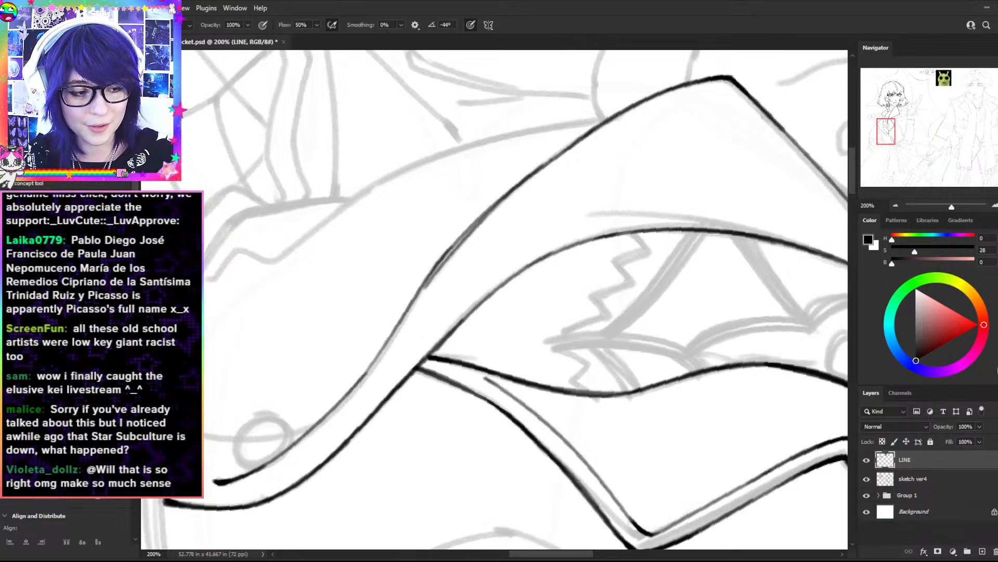
# - Thicken the middle bend of the left lapel's lower curve with overlapping strokes that taper at both ends
pyautogui.press('r')
pyautogui.moveTo(688, 146); pyautogui.dragTo(396, 144)
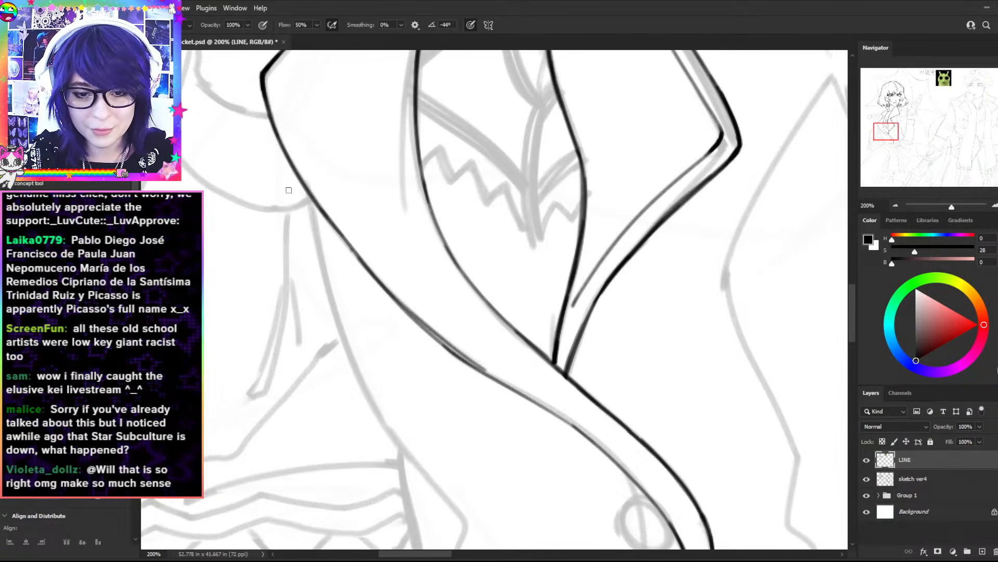
pyautogui.moveTo(400, 308); pyautogui.dragTo(450, 348)
pyautogui.hotkey('ctrl', 'z')
pyautogui.moveTo(405, 309); pyautogui.dragTo(506, 385)
pyautogui.moveTo(449, 346); pyautogui.dragTo(592, 441)
pyautogui.hotkey('ctrl', 'z')
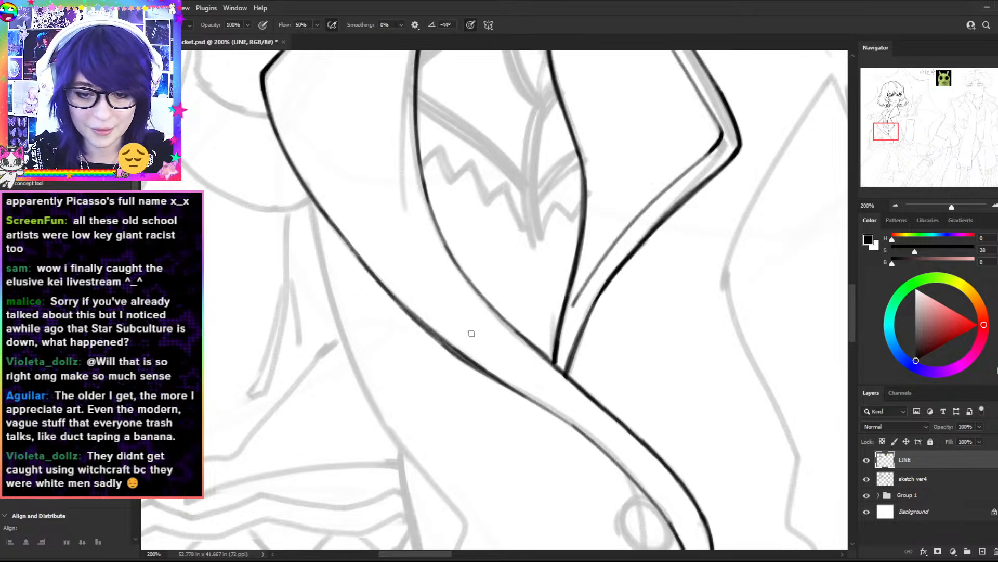
pyautogui.moveTo(395, 299); pyautogui.dragTo(478, 370)
pyautogui.moveTo(419, 324); pyautogui.dragTo(527, 408)
pyautogui.moveTo(480, 372); pyautogui.dragTo(578, 432)
# - Thicken the lower part of the chest opening's left edge toward the point where the lapels meet
pyautogui.press('space')
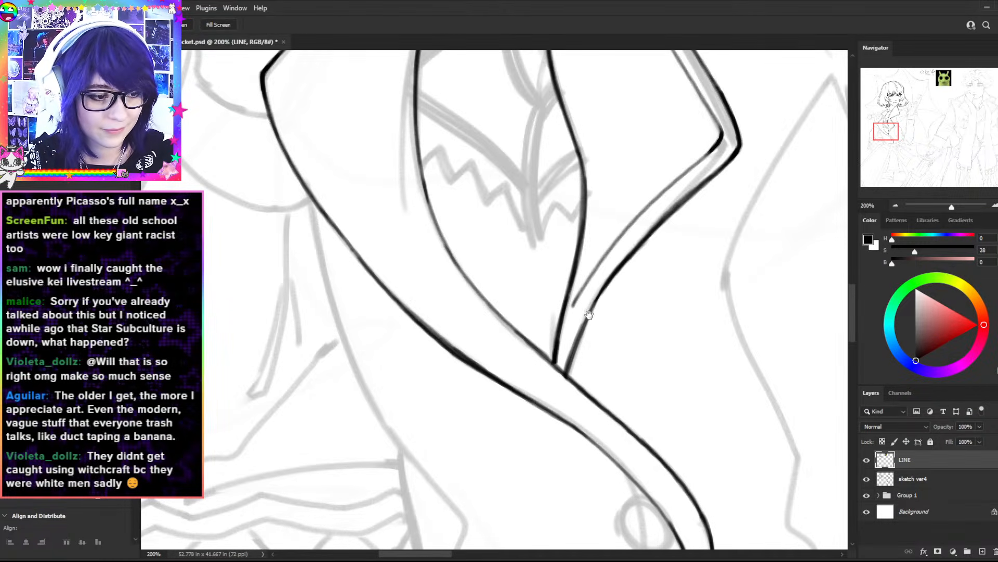
pyautogui.moveTo(592, 324); pyautogui.dragTo(507, 195)
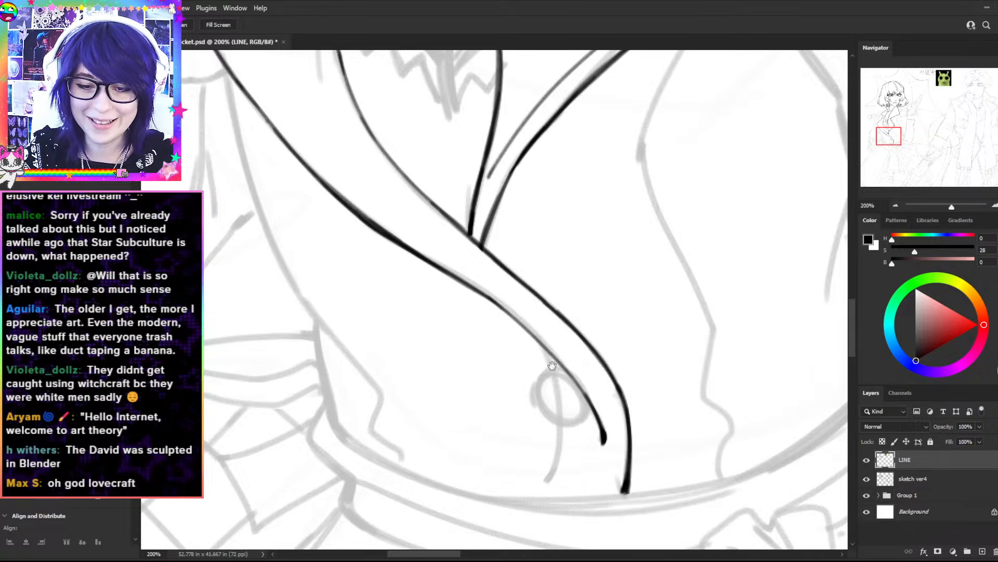
pyautogui.moveTo(506, 218); pyautogui.dragTo(581, 323)
pyautogui.press('r')
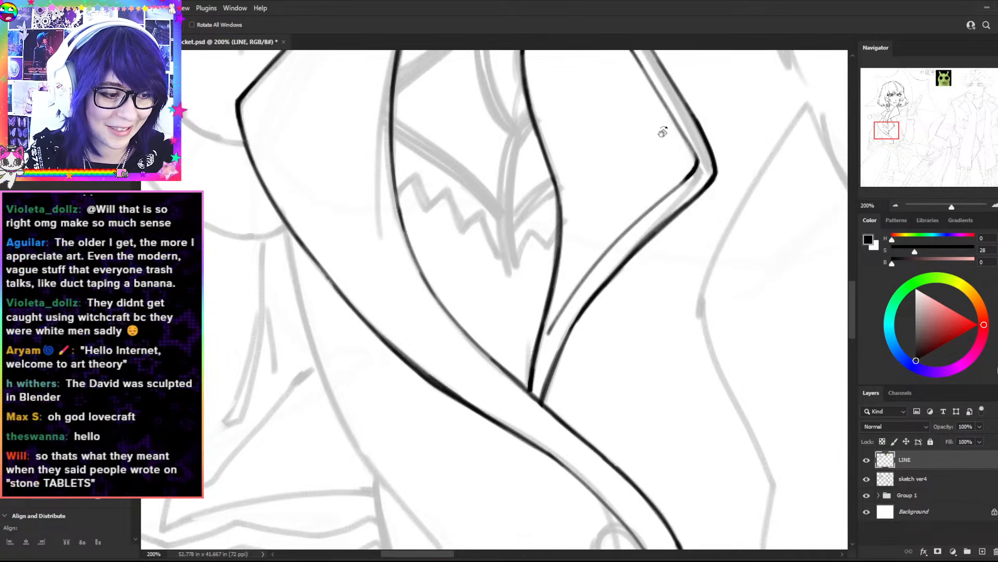
pyautogui.moveTo(658, 127); pyautogui.dragTo(640, 241)
pyautogui.moveTo(707, 190); pyautogui.dragTo(593, 106)
pyautogui.press('b')
pyautogui.moveTo(475, 230); pyautogui.dragTo(437, 341)
pyautogui.hotkey('ctrl', 'z')
pyautogui.moveTo(468, 241); pyautogui.dragTo(435, 359)
pyautogui.hotkey('ctrl', 'z')
pyautogui.moveTo(469, 236); pyautogui.dragTo(437, 356)
# - Ink the jacket's short front edge from the left lapel's lower curve through the sketched button to the waistband
pyautogui.press('r')
pyautogui.moveTo(446, 294)
pyautogui.mouseDown()
pyautogui.moveTo(412, 137)
pyautogui.moveTo(403, 141)
pyautogui.mouseUp()
pyautogui.press('space')
pyautogui.moveTo(532, 347); pyautogui.dragTo(433, 241)
pyautogui.press('space')
pyautogui.moveTo(551, 291); pyautogui.dragTo(560, 187)
pyautogui.moveTo(525, 290); pyautogui.dragTo(530, 440)
pyautogui.hotkey('ctrl', 'z')
pyautogui.moveTo(526, 294); pyautogui.dragTo(530, 440)
# - Thicken the lower end of the jacket's short front edge where it meets the waistband
pyautogui.moveTo(539, 400); pyautogui.dragTo(531, 439)
pyautogui.moveTo(541, 381); pyautogui.dragTo(533, 434)
pyautogui.hotkey('ctrl', 'z')
pyautogui.moveTo(541, 364); pyautogui.dragTo(531, 436)
pyautogui.moveTo(539, 390); pyautogui.dragTo(525, 446)
pyautogui.hotkey('ctrl', 'z')
pyautogui.moveTo(540, 382); pyautogui.dragTo(527, 438)
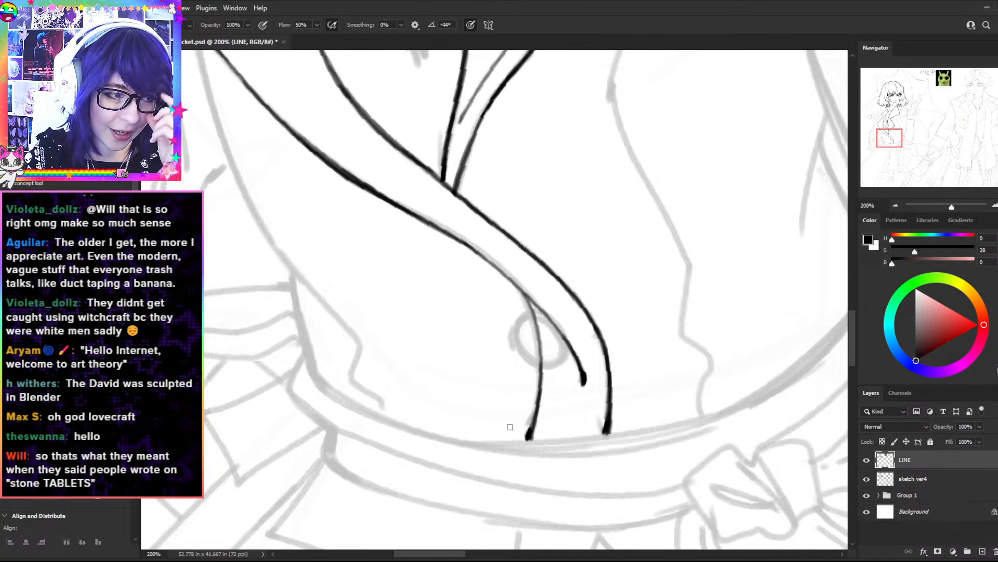
# - Thicken the end of the left lapel's lower curve where it passes beside the sketched button
pyautogui.moveTo(459, 243); pyautogui.dragTo(562, 331)
pyautogui.hotkey('ctrl', 'z')
pyautogui.moveTo(485, 257); pyautogui.dragTo(573, 343)
pyautogui.hotkey('ctrl', 'z')
pyautogui.moveTo(534, 298); pyautogui.dragTo(580, 362)
pyautogui.moveTo(499, 270); pyautogui.dragTo(571, 351)
pyautogui.hotkey('ctrl', 'z')
pyautogui.moveTo(525, 297); pyautogui.dragTo(572, 362)
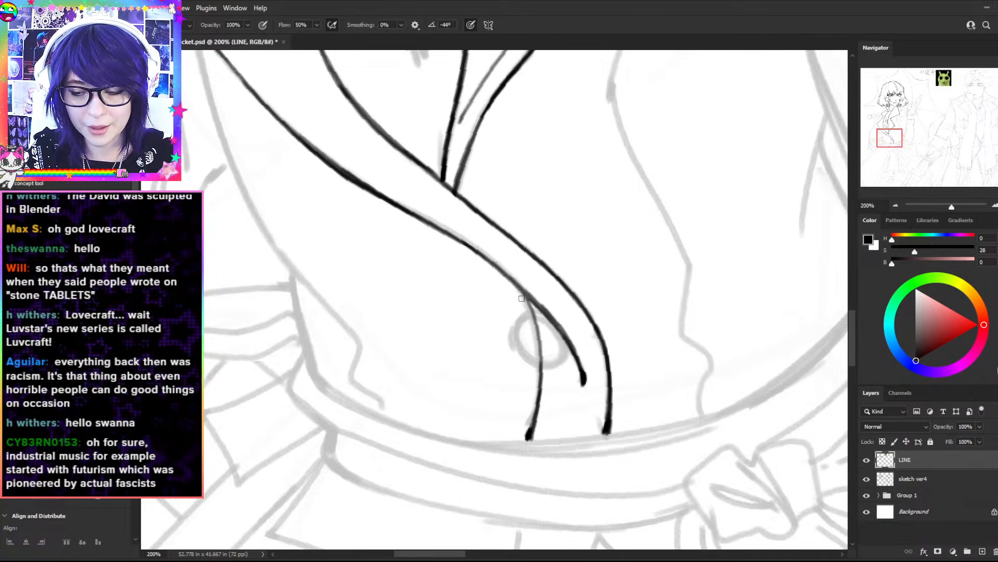
# - Ink the jacket's round button over the sketched circle, erasing the front-edge line inside it, and save the file
pyautogui.moveTo(534, 316)
pyautogui.mouseDown()
pyautogui.moveTo(515, 333)
pyautogui.moveTo(556, 333)
pyautogui.moveTo(520, 366)
pyautogui.moveTo(529, 370)
pyautogui.mouseUp()
pyautogui.hotkey('ctrl', 's')
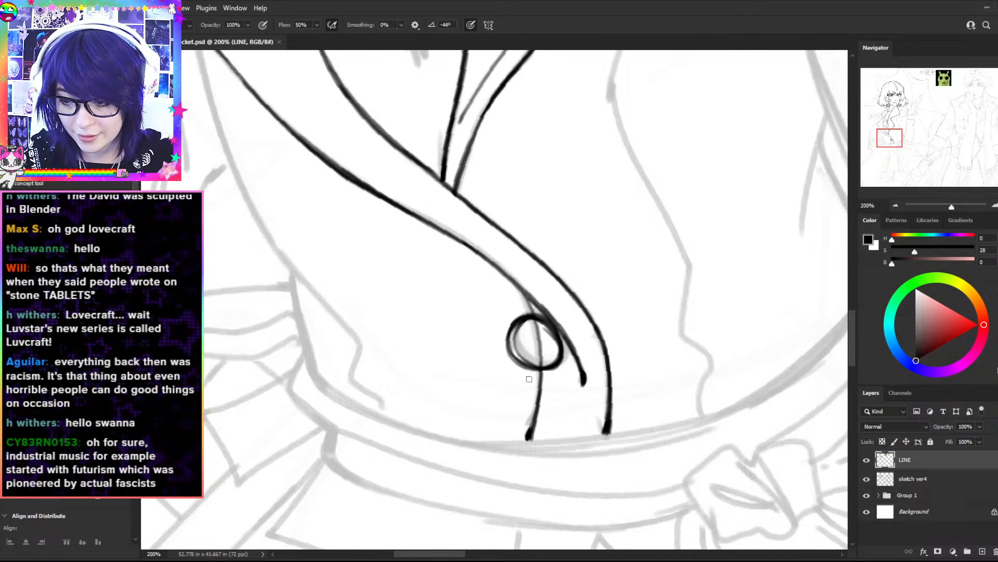
pyautogui.press('e')
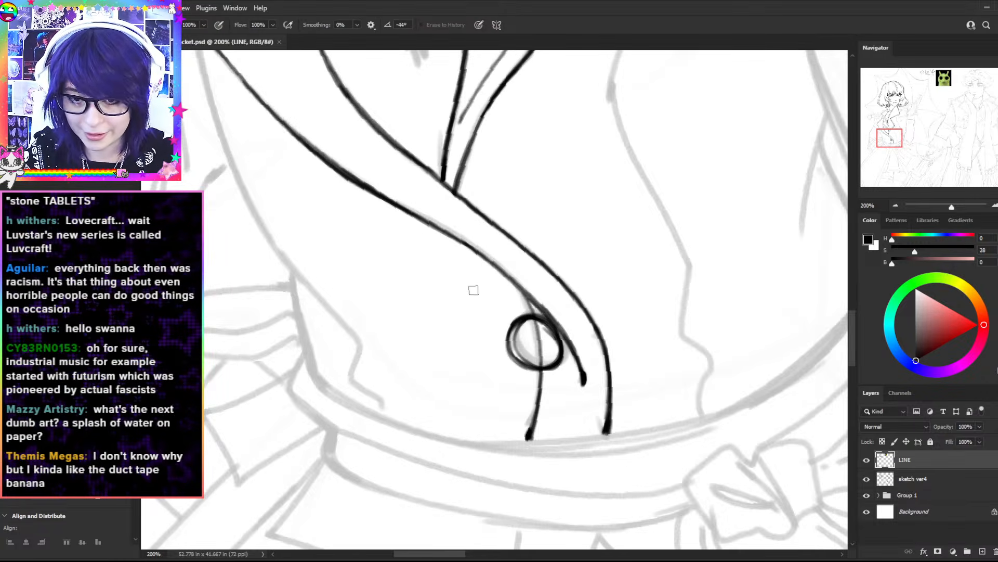
pyautogui.moveTo(520, 330)
pyautogui.mouseDown()
pyautogui.moveTo(533, 361)
pyautogui.moveTo(554, 355)
pyautogui.moveTo(547, 328)
pyautogui.moveTo(543, 354)
pyautogui.mouseUp()
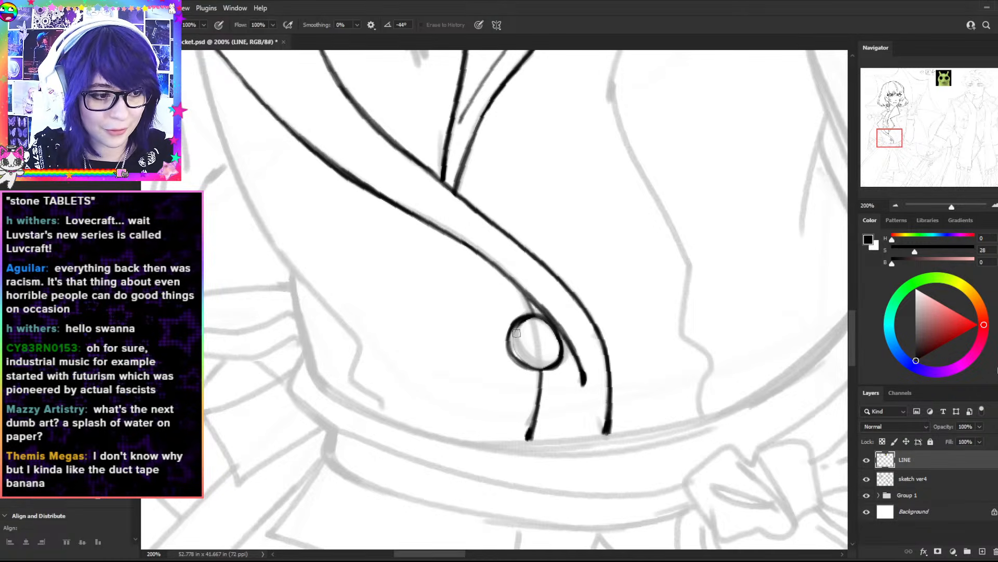
# - Thicken the right side and lower rim of the button's outline
pyautogui.press('r')
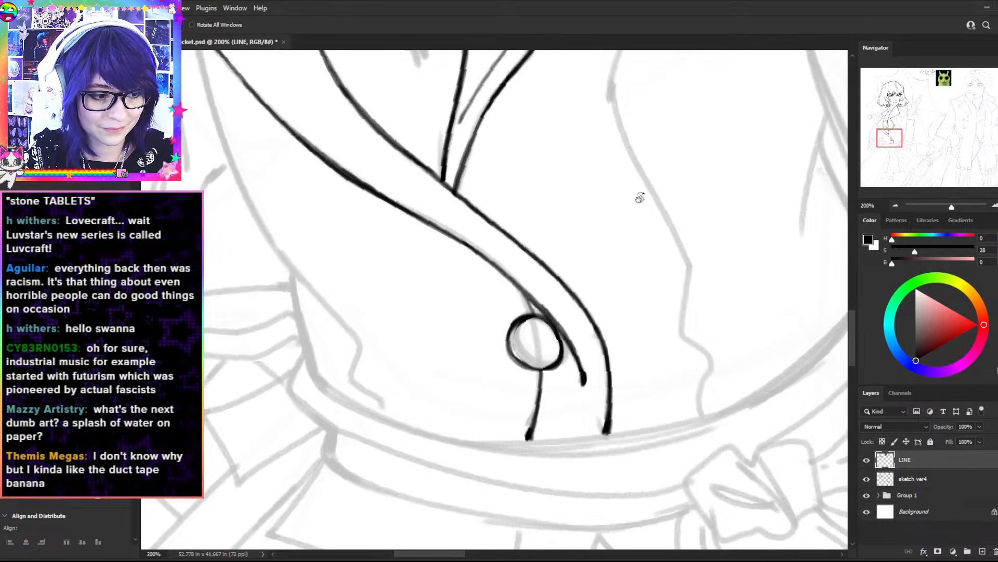
pyautogui.moveTo(695, 253); pyautogui.dragTo(687, 303)
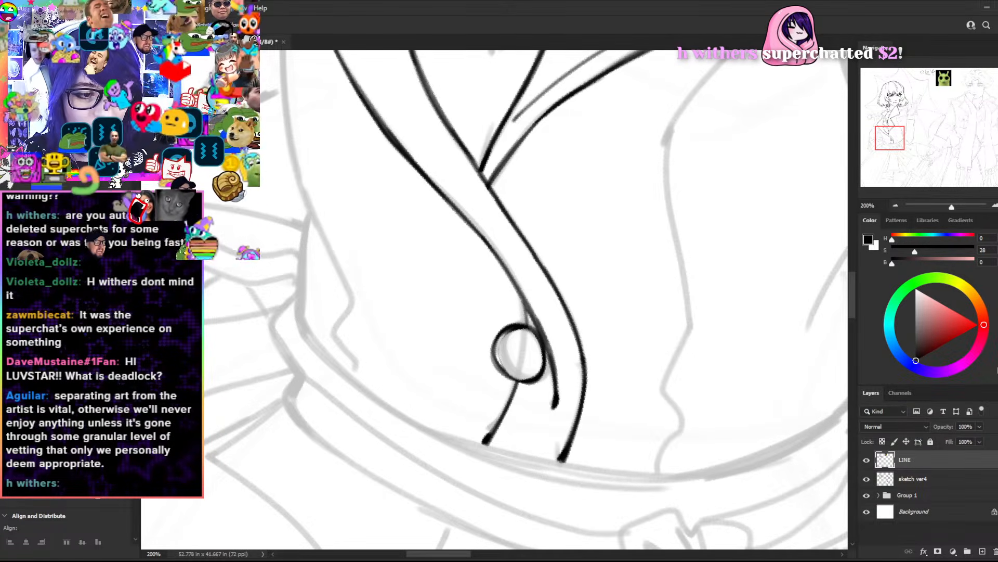
pyautogui.press('e')
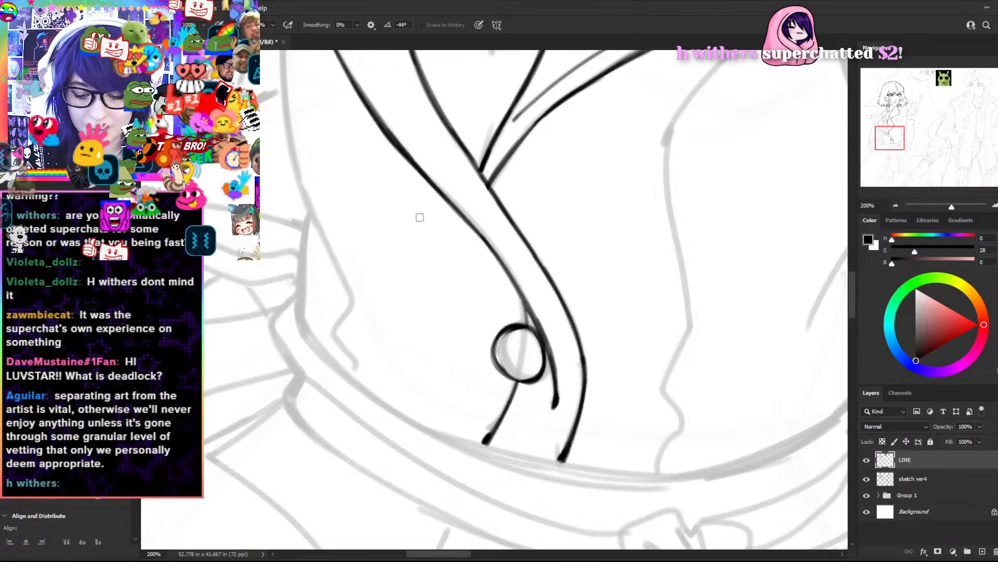
pyautogui.press('b')
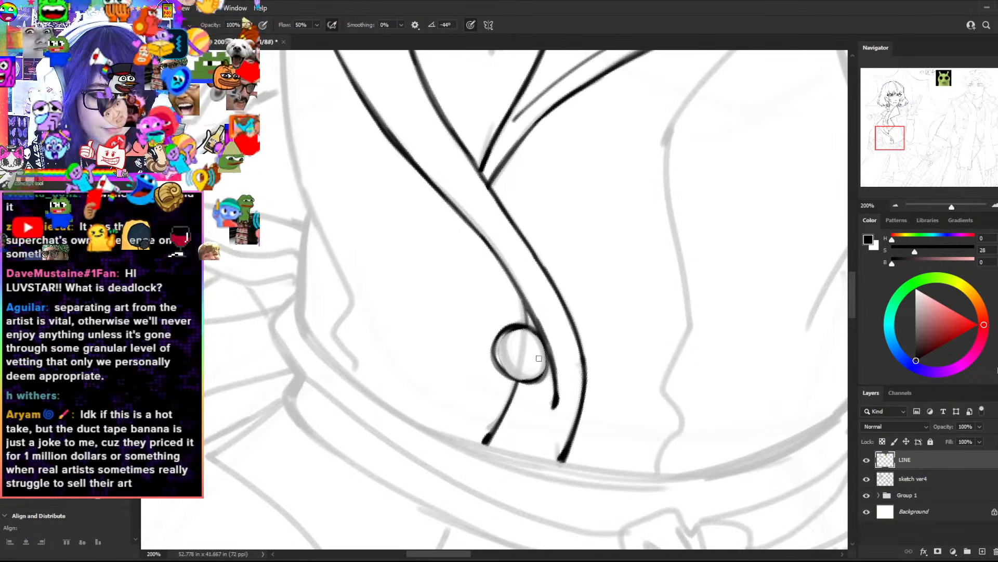
pyautogui.moveTo(545, 345); pyautogui.dragTo(535, 381)
pyautogui.moveTo(498, 337)
pyautogui.mouseDown()
pyautogui.moveTo(502, 375)
pyautogui.moveTo(494, 359)
pyautogui.moveTo(530, 383)
pyautogui.mouseUp()
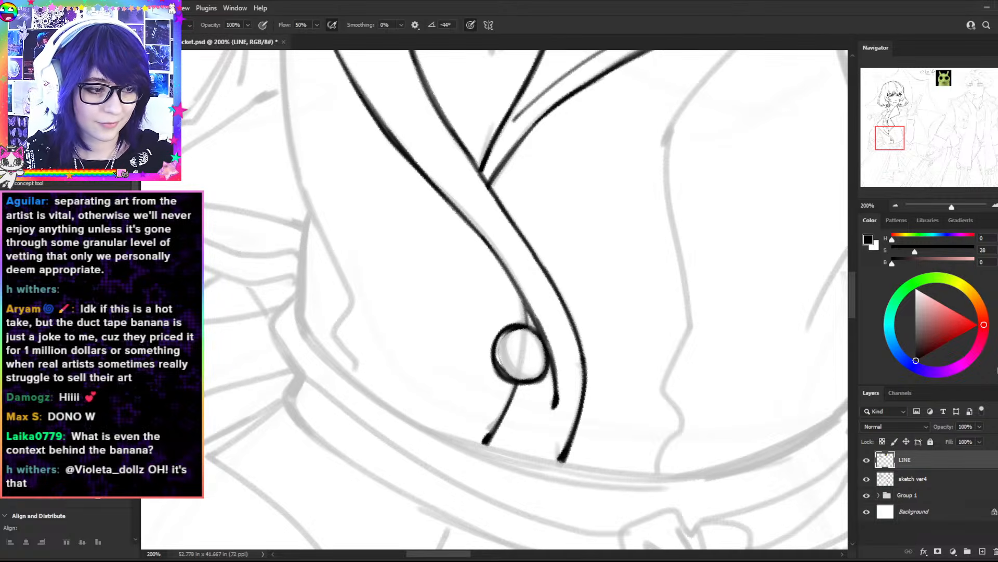
# - Examine the inked button and lapels against the rest of the figure
pyautogui.press('r')
pyautogui.moveTo(243, 121); pyautogui.dragTo(219, 166)
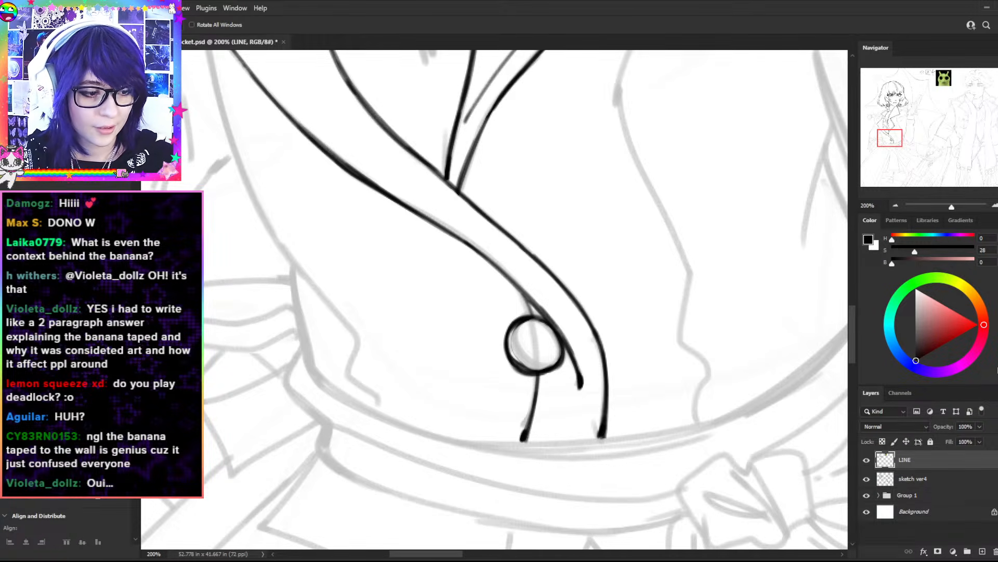
pyautogui.hotkey('ctrl', '-')
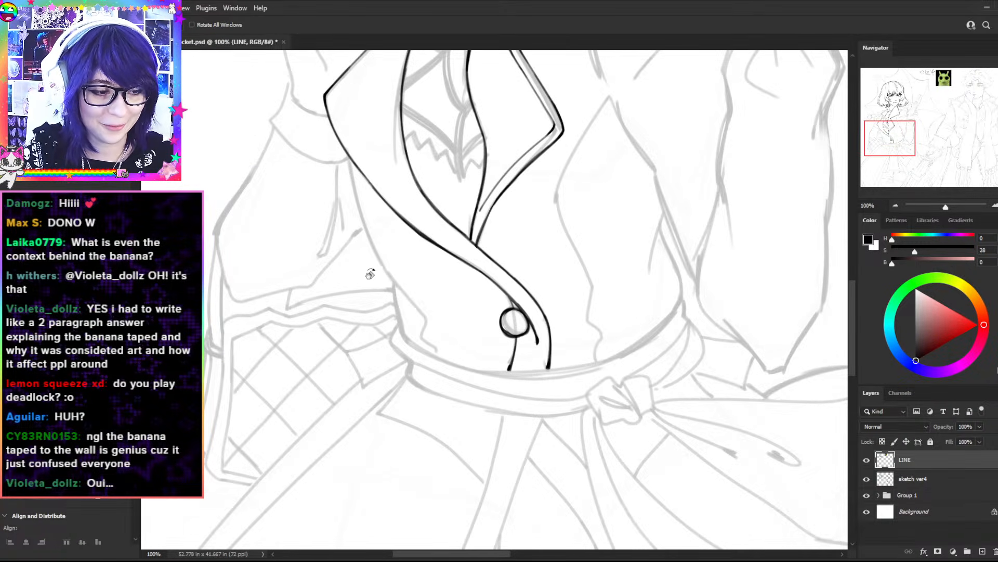
pyautogui.hotkey('ctrl', '+')
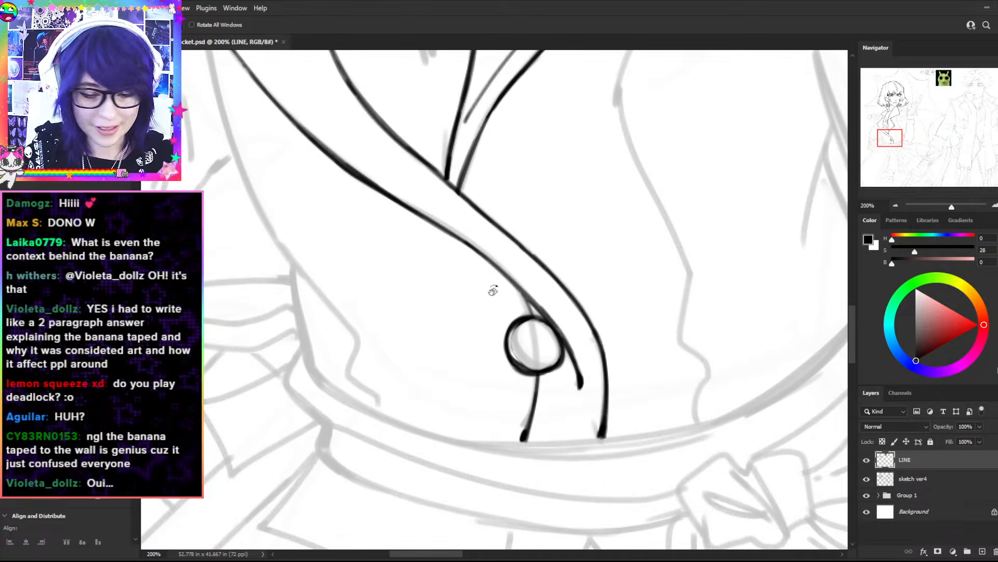
pyautogui.press('e')
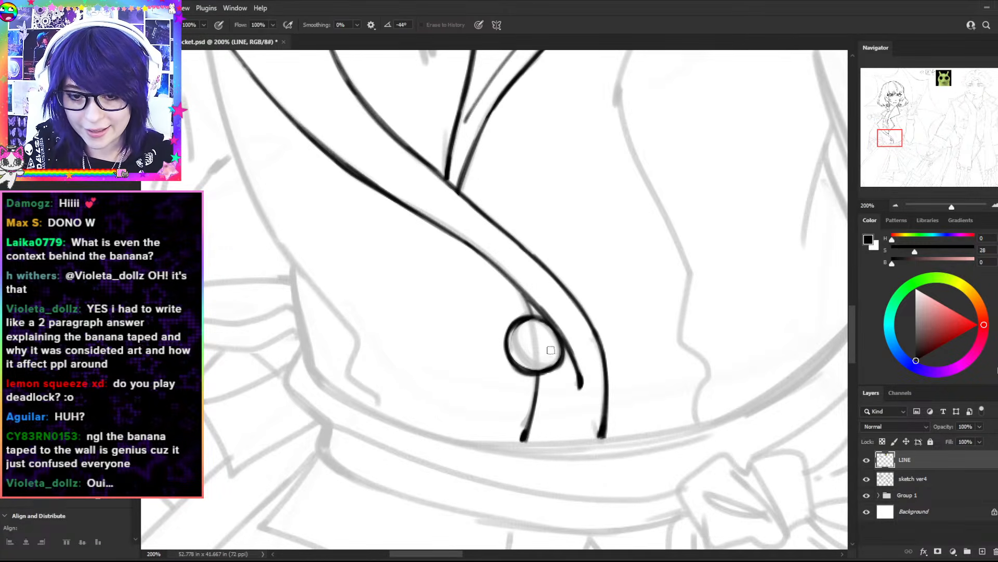
pyautogui.press('b')
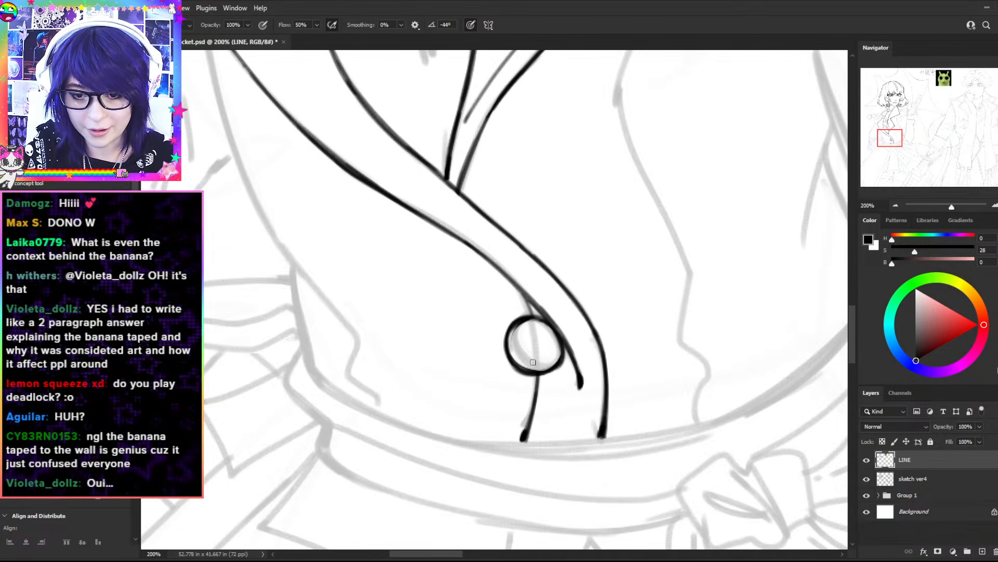
pyautogui.hotkey('ctrl', '-')
pyautogui.hotkey('ctrl', '-')
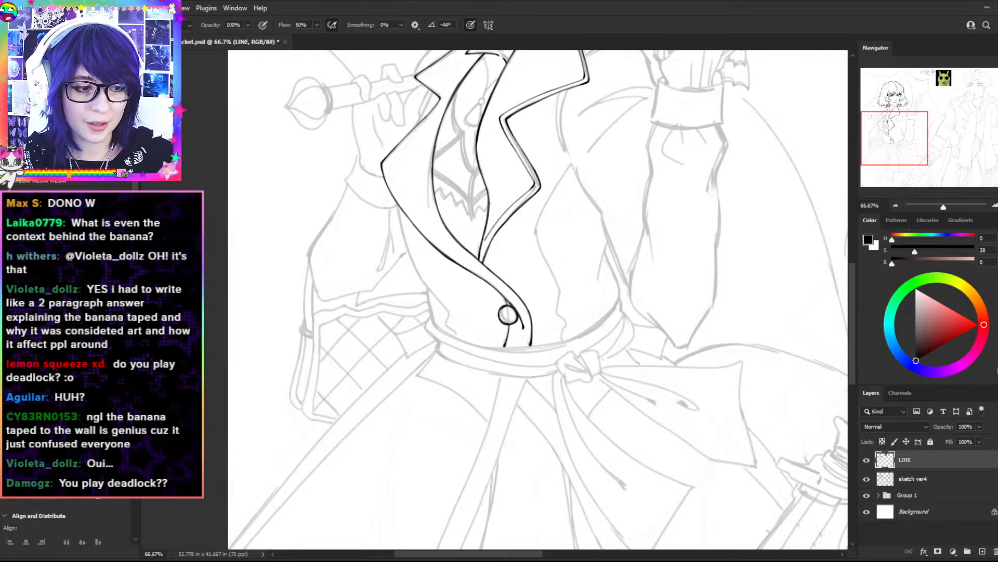
pyautogui.hotkey('ctrl', '-')
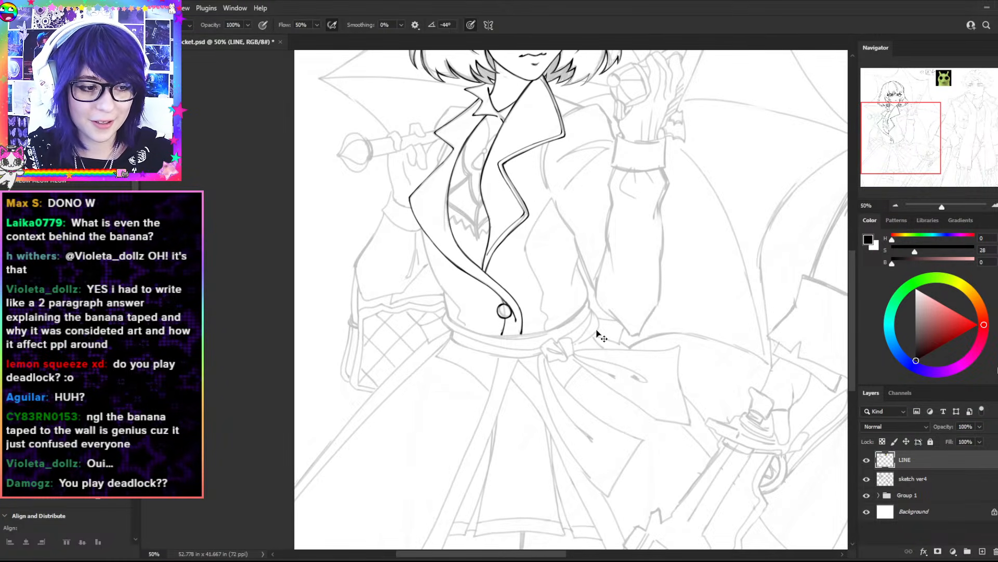
pyautogui.hotkey('ctrl', '+')
pyautogui.hotkey('ctrl', '+')
# - Ink a thin trim line parallel to the left lapel's edge around its notch
pyautogui.moveTo(612, 274); pyautogui.dragTo(607, 493)
pyautogui.moveTo(580, 313); pyautogui.dragTo(645, 399)
pyautogui.hotkey('ctrl', '+')
pyautogui.moveTo(554, 109)
pyautogui.mouseDown()
pyautogui.moveTo(424, 227)
pyautogui.moveTo(410, 230)
pyautogui.moveTo(531, 136)
pyautogui.moveTo(388, 234)
pyautogui.moveTo(410, 219)
pyautogui.moveTo(427, 267)
pyautogui.moveTo(445, 281)
pyautogui.mouseUp()
pyautogui.hotkey('ctrl', 'z')
pyautogui.hotkey('ctrl', 'z')
pyautogui.hotkey('ctrl', 'z')
pyautogui.moveTo(388, 237); pyautogui.dragTo(456, 291)
pyautogui.hotkey('ctrl', 'z')
pyautogui.moveTo(389, 238)
pyautogui.mouseDown()
pyautogui.moveTo(458, 290)
pyautogui.moveTo(455, 314)
pyautogui.moveTo(450, 285)
pyautogui.moveTo(460, 291)
pyautogui.moveTo(447, 327)
pyautogui.moveTo(367, 419)
pyautogui.mouseUp()
pyautogui.hotkey('ctrl', 'z')
# - Ink the thin trim line inside the left lapel's edge from the notch down to its outer corner
pyautogui.moveTo(467, 285)
pyautogui.mouseDown()
pyautogui.moveTo(608, 156)
pyautogui.moveTo(539, 256)
pyautogui.moveTo(435, 349)
pyautogui.mouseUp()
pyautogui.hotkey('ctrl', 'z')
pyautogui.press('e')
pyautogui.press('b')
pyautogui.hotkey('ctrl', 'z')
pyautogui.moveTo(545, 248); pyautogui.dragTo(427, 369)
pyautogui.press('space')
pyautogui.moveTo(486, 421); pyautogui.dragTo(459, 248)
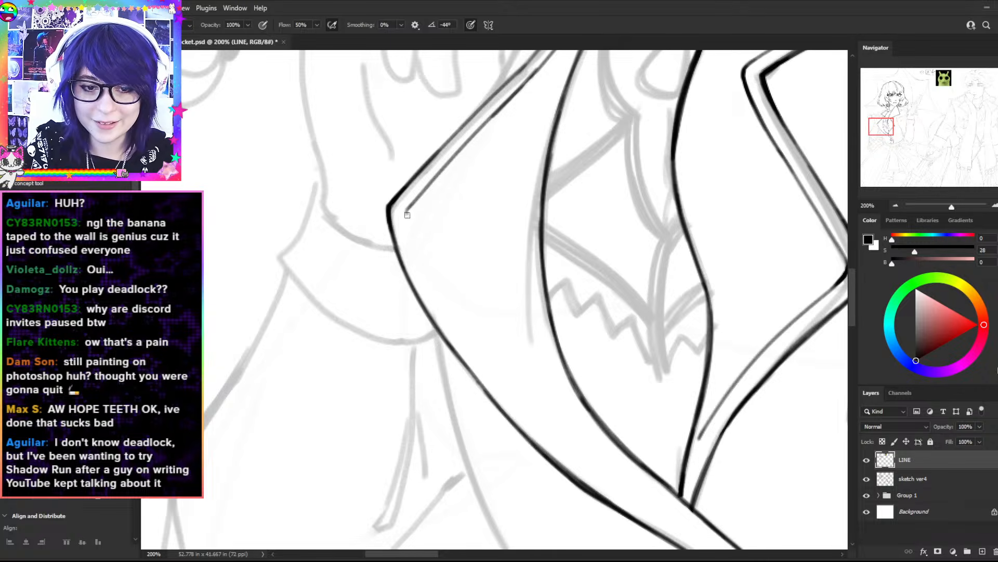
# - Continue the left lapel's trim line around the outer corner and along the upper part of its lower curve
pyautogui.moveTo(407, 213); pyautogui.dragTo(434, 299)
pyautogui.press('r')
pyautogui.moveTo(597, 134); pyautogui.dragTo(635, 244)
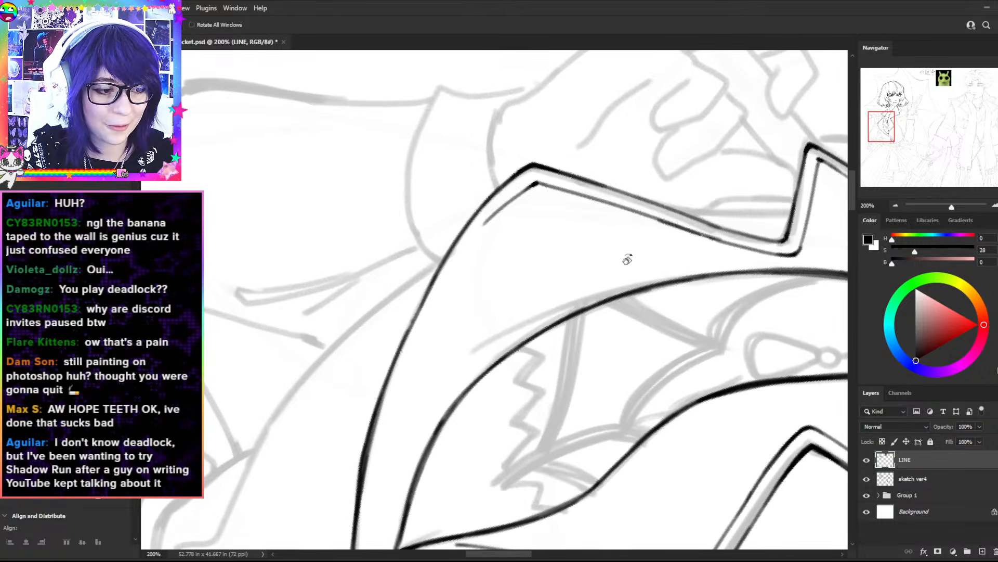
pyautogui.moveTo(691, 181); pyautogui.dragTo(678, 222)
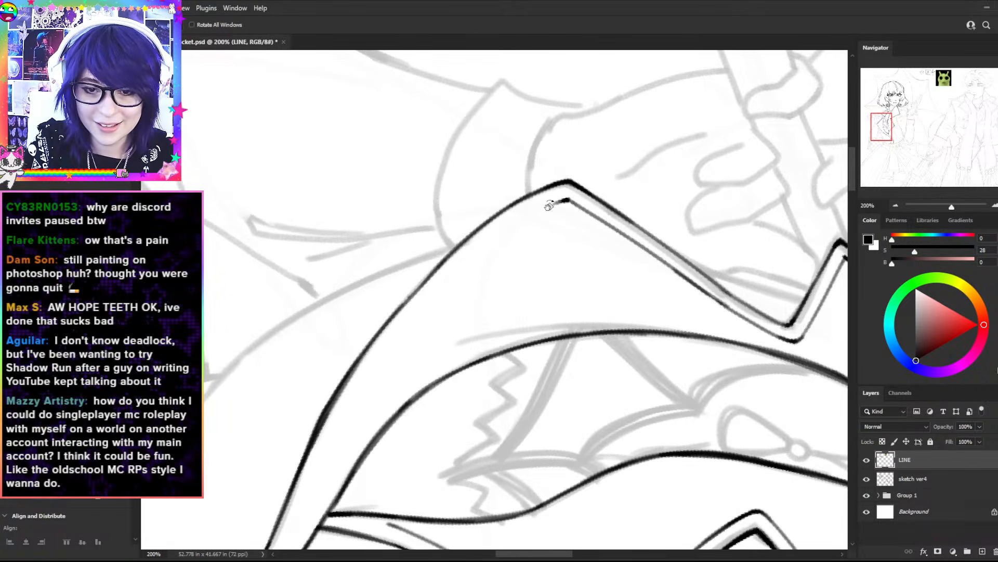
pyautogui.moveTo(565, 202); pyautogui.dragTo(417, 309)
pyautogui.moveTo(568, 201)
pyautogui.mouseDown()
pyautogui.moveTo(417, 319)
pyautogui.moveTo(434, 304)
pyautogui.moveTo(324, 434)
pyautogui.mouseUp()
pyautogui.press('e')
pyautogui.press('b')
pyautogui.press('space')
pyautogui.moveTo(455, 293); pyautogui.dragTo(589, 113)
# - Extend the trim line along the rest of the left lapel's lower curve until it passes beside the button
pyautogui.press('r')
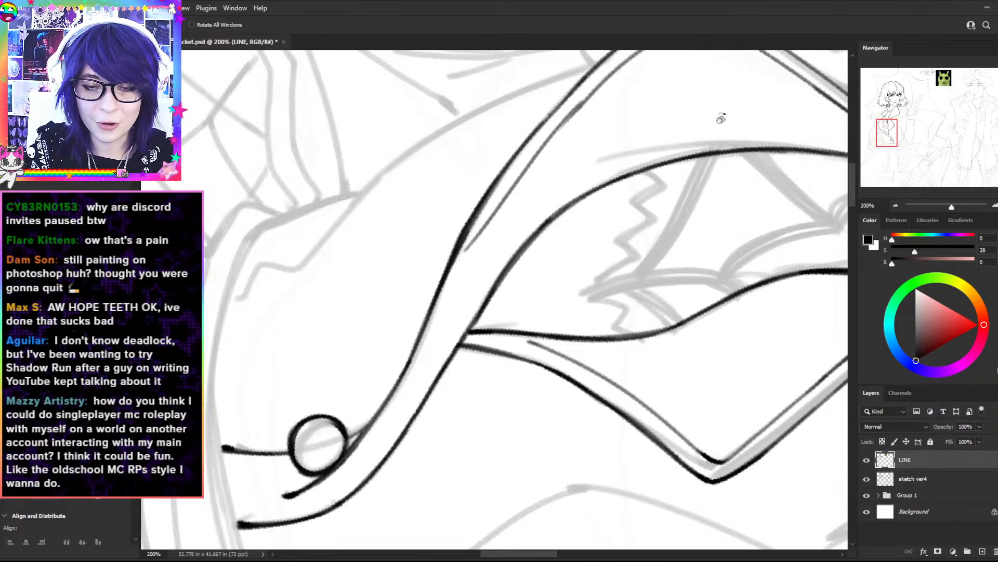
pyautogui.moveTo(711, 100); pyautogui.dragTo(728, 177)
pyautogui.hotkey('ctrl', 'z')
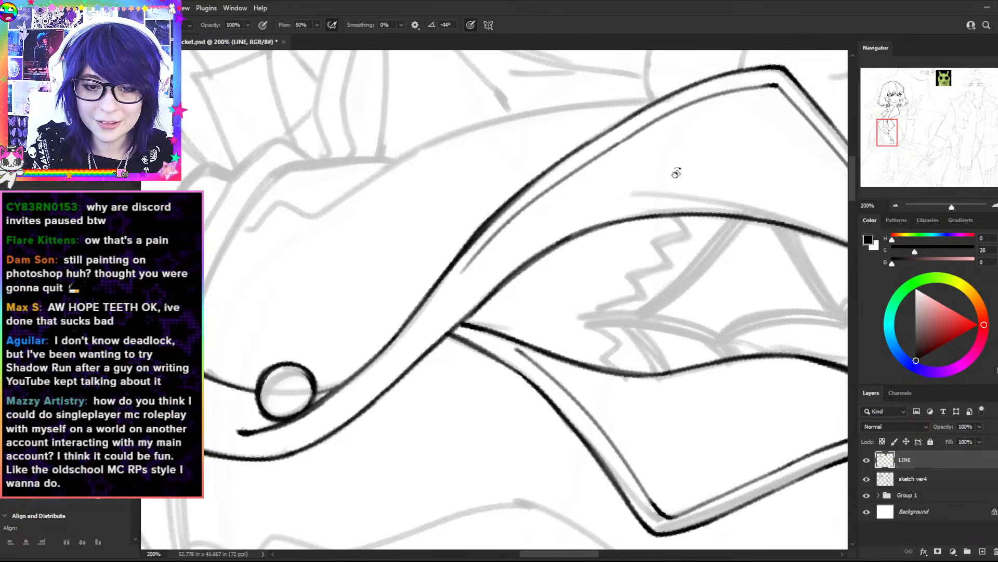
pyautogui.moveTo(653, 174); pyautogui.dragTo(383, 110)
pyautogui.press('b')
pyautogui.moveTo(447, 304)
pyautogui.mouseDown()
pyautogui.moveTo(513, 409)
pyautogui.moveTo(489, 239)
pyautogui.mouseUp()
pyautogui.press('space')
pyautogui.hotkey('ctrl', 'z')
pyautogui.moveTo(431, 164); pyautogui.dragTo(500, 267)
pyautogui.hotkey('ctrl', 'z')
pyautogui.hotkey('ctrl', 'z')
pyautogui.moveTo(431, 164)
pyautogui.mouseDown()
pyautogui.moveTo(504, 276)
pyautogui.moveTo(543, 382)
pyautogui.mouseUp()
pyautogui.hotkey('ctrl', 'z')
pyautogui.moveTo(495, 261); pyautogui.dragTo(540, 385)
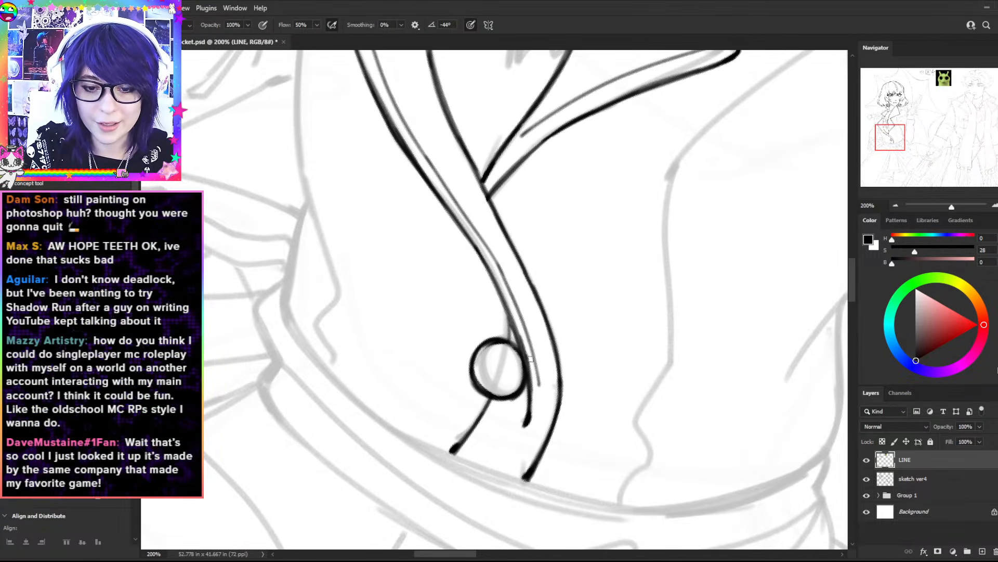
# - Review the left lapel's trim line together with the lapels and the jacket's front edge
pyautogui.press('r')
pyautogui.moveTo(374, 146); pyautogui.dragTo(294, 185)
pyautogui.hotkey('ctrl', '-')
pyautogui.press('space')
pyautogui.hotkey('ctrl', '+')
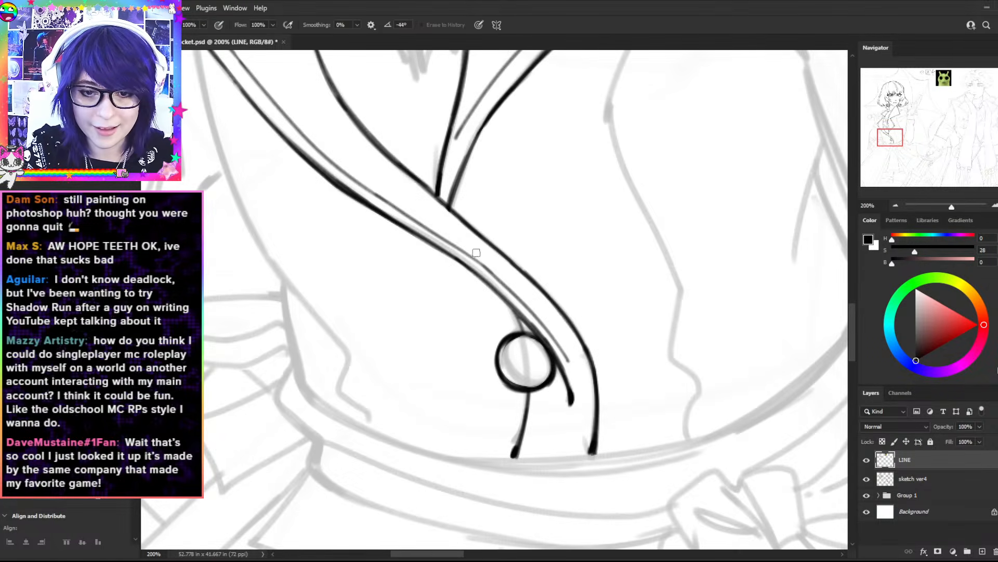
pyautogui.press('b')
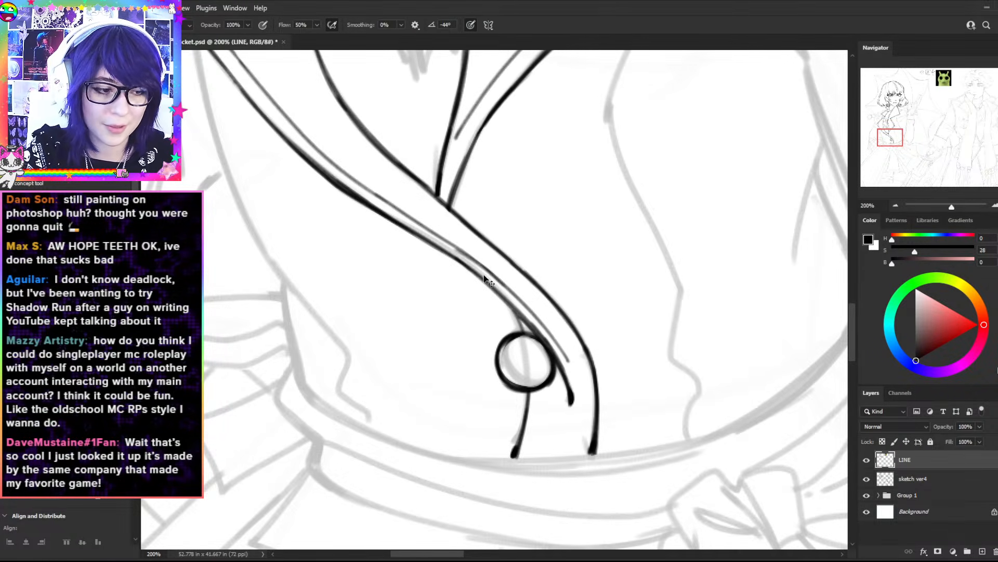
pyautogui.hotkey('ctrl', '-')
pyautogui.press('space')
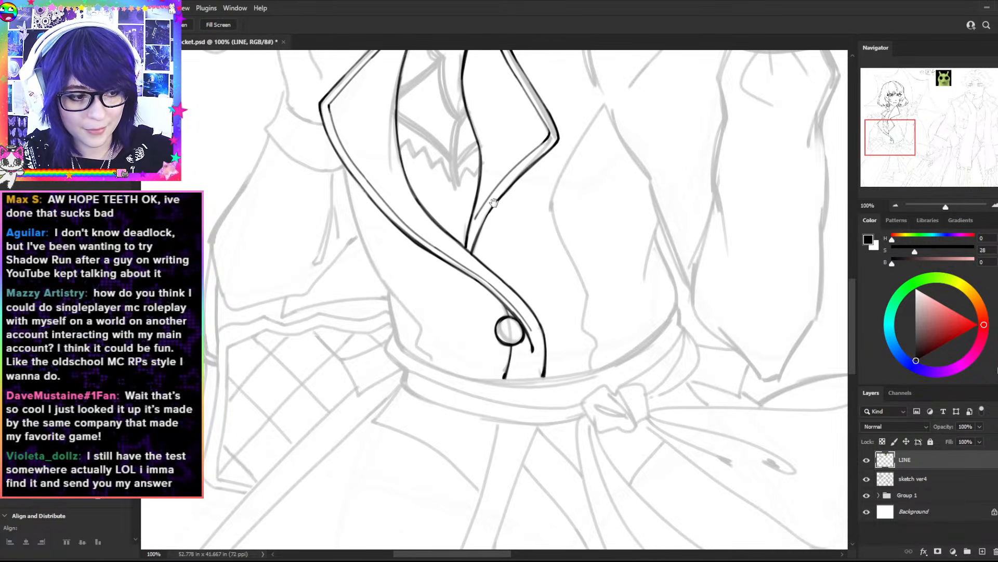
pyautogui.moveTo(552, 186); pyautogui.dragTo(589, 421)
pyautogui.moveTo(520, 266); pyautogui.dragTo(620, 134)
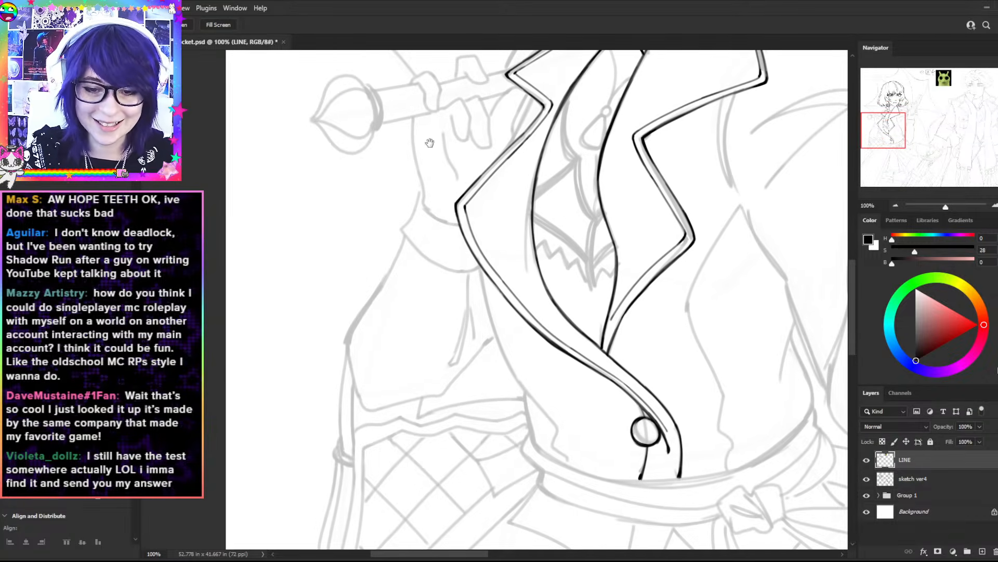
# - Redraw the thin middle stretch of the trim line along the left lapel's lower curve
pyautogui.hotkey('ctrl', '+')
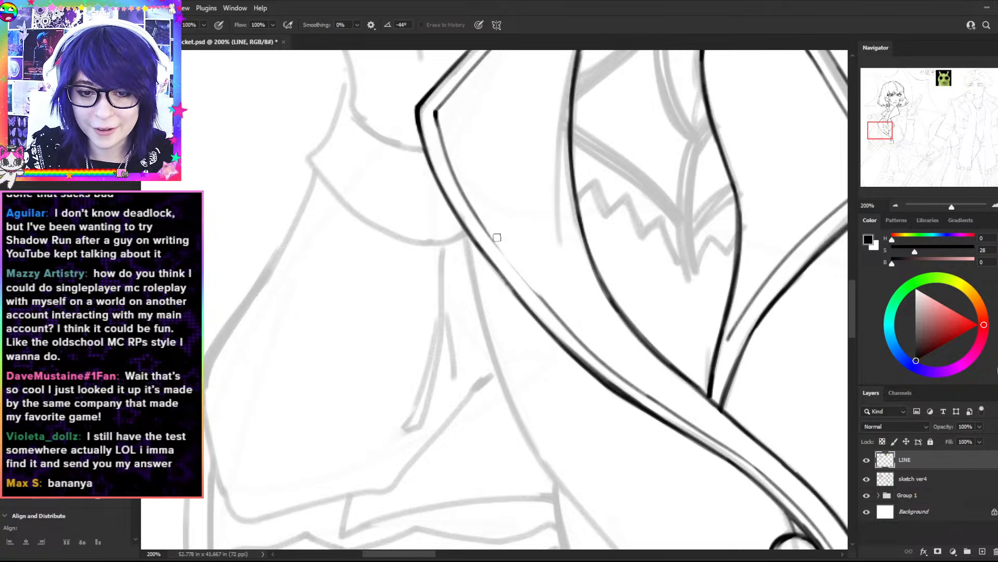
pyautogui.press('b')
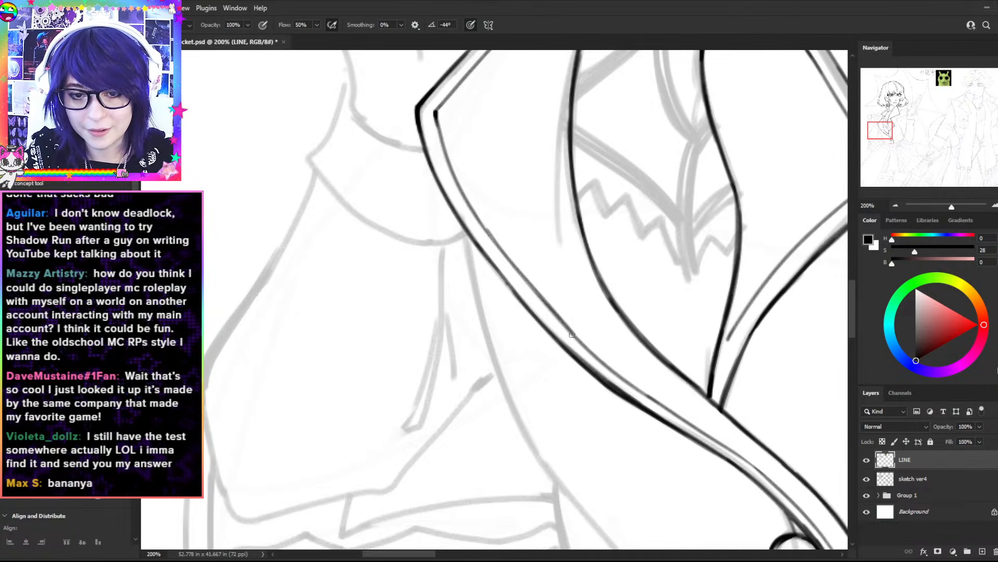
pyautogui.moveTo(482, 224); pyautogui.dragTo(564, 321)
pyautogui.hotkey('ctrl', 'z')
pyautogui.moveTo(498, 248); pyautogui.dragTo(568, 327)
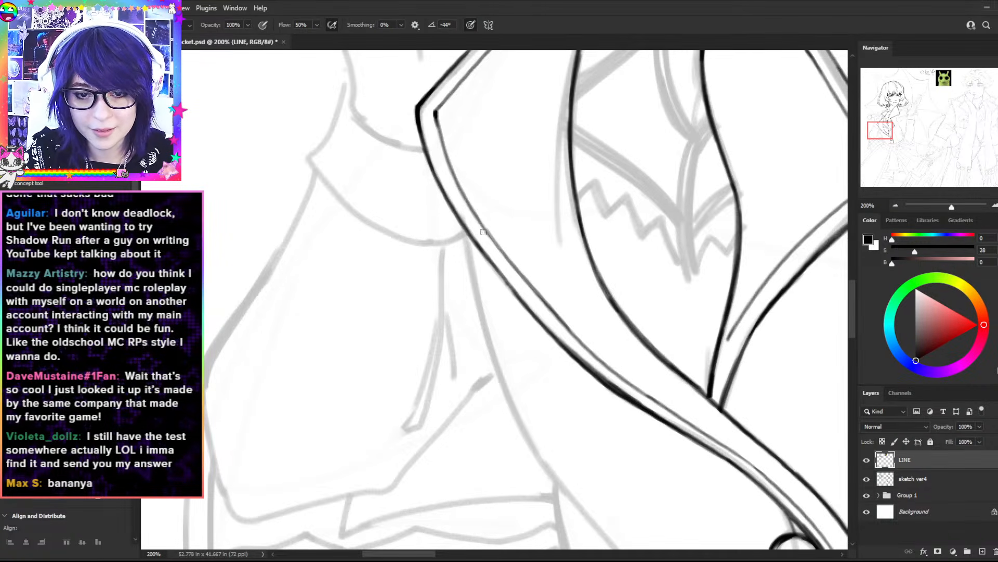
# - Erase and redraw the left lapel's trim line between the notch and the outer corner
pyautogui.press('h')
pyautogui.moveTo(528, 203); pyautogui.dragTo(465, 333)
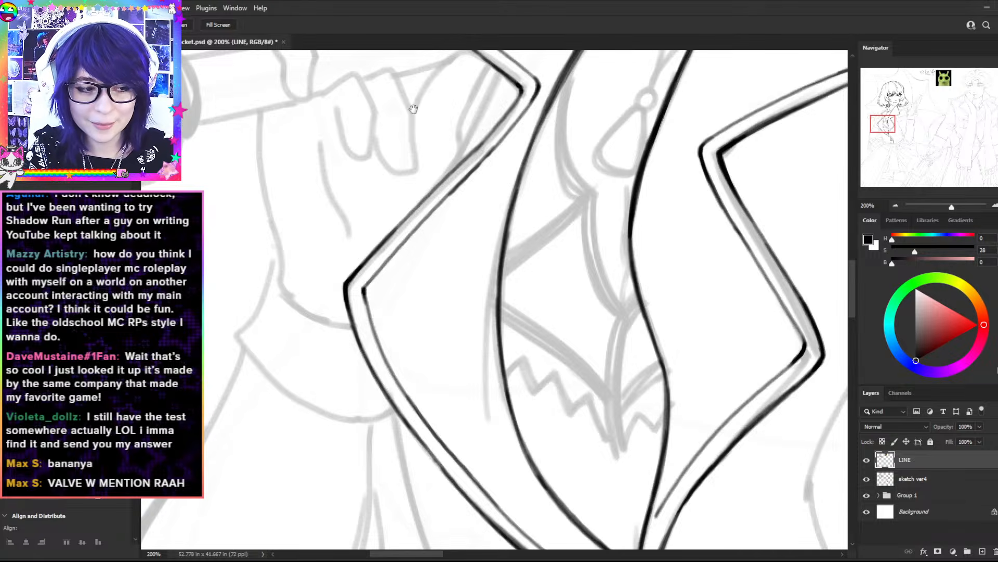
pyautogui.moveTo(482, 159)
pyautogui.mouseDown()
pyautogui.moveTo(496, 185)
pyautogui.moveTo(419, 318)
pyautogui.moveTo(401, 408)
pyautogui.moveTo(521, 193)
pyautogui.moveTo(556, 156)
pyautogui.moveTo(432, 307)
pyautogui.moveTo(511, 226)
pyautogui.moveTo(428, 311)
pyautogui.moveTo(500, 242)
pyautogui.moveTo(393, 354)
pyautogui.moveTo(467, 280)
pyautogui.moveTo(430, 309)
pyautogui.mouseUp()
pyautogui.press('e')
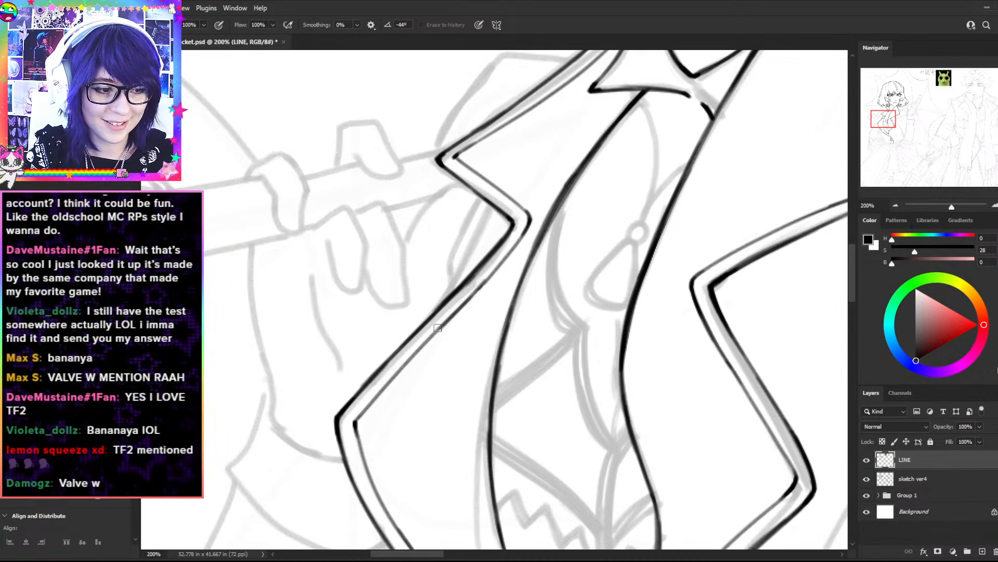
pyautogui.moveTo(454, 360); pyautogui.dragTo(437, 292)
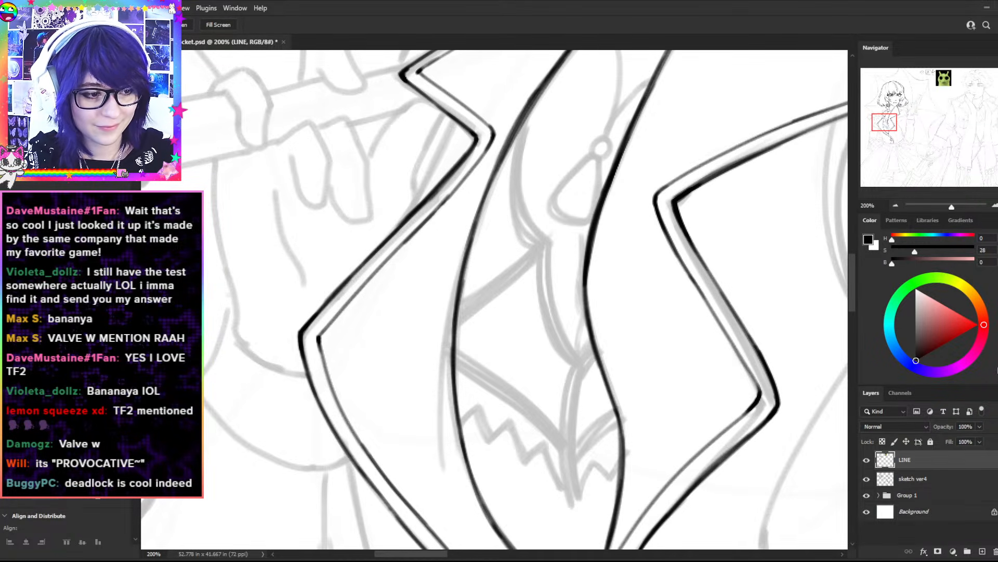
pyautogui.hotkey('ctrl', '-')
pyautogui.hotkey('ctrl', '+')
pyautogui.press('e')
pyautogui.moveTo(454, 176); pyautogui.dragTo(368, 282)
pyautogui.press('b')
pyautogui.hotkey('ctrl', 'z')
pyautogui.moveTo(440, 207); pyautogui.dragTo(366, 283)
pyautogui.moveTo(490, 143); pyautogui.dragTo(324, 336)
pyautogui.hotkey('ctrl', 'z')
pyautogui.hotkey('ctrl', 'z')
pyautogui.moveTo(409, 235); pyautogui.dragTo(326, 325)
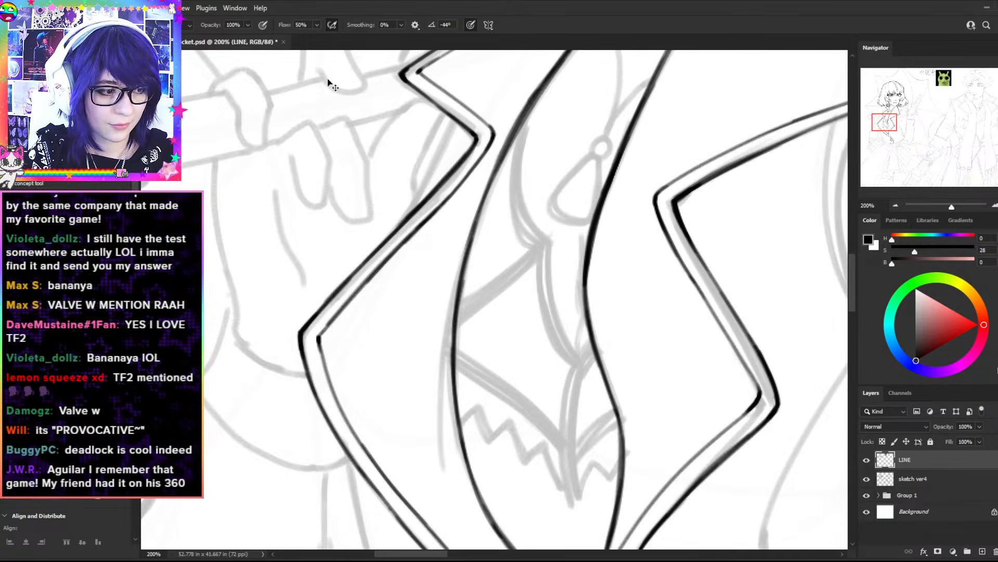
pyautogui.hotkey('ctrl', '-')
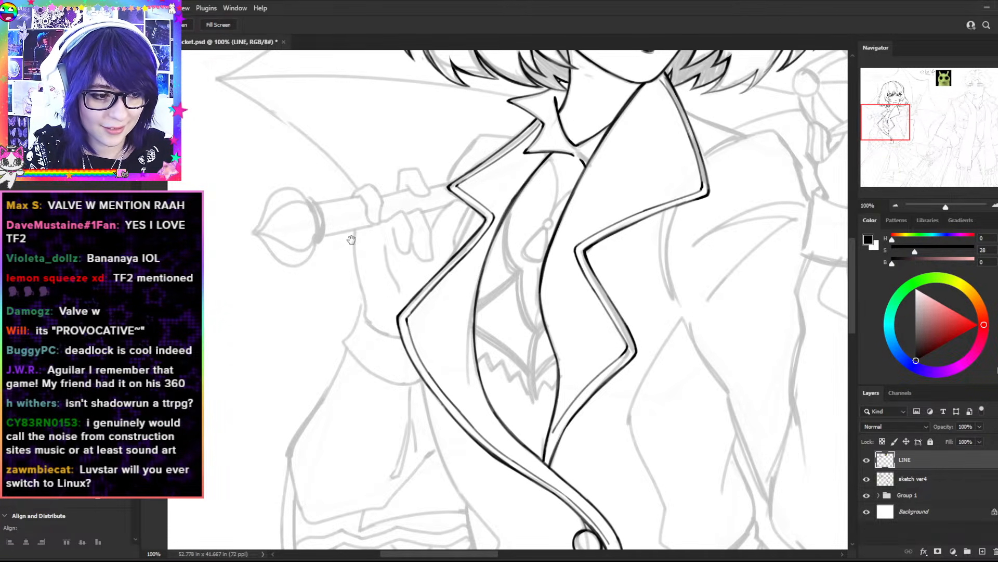
pyautogui.moveTo(586, 193); pyautogui.dragTo(540, 353)
pyautogui.hotkey('ctrl', '+')
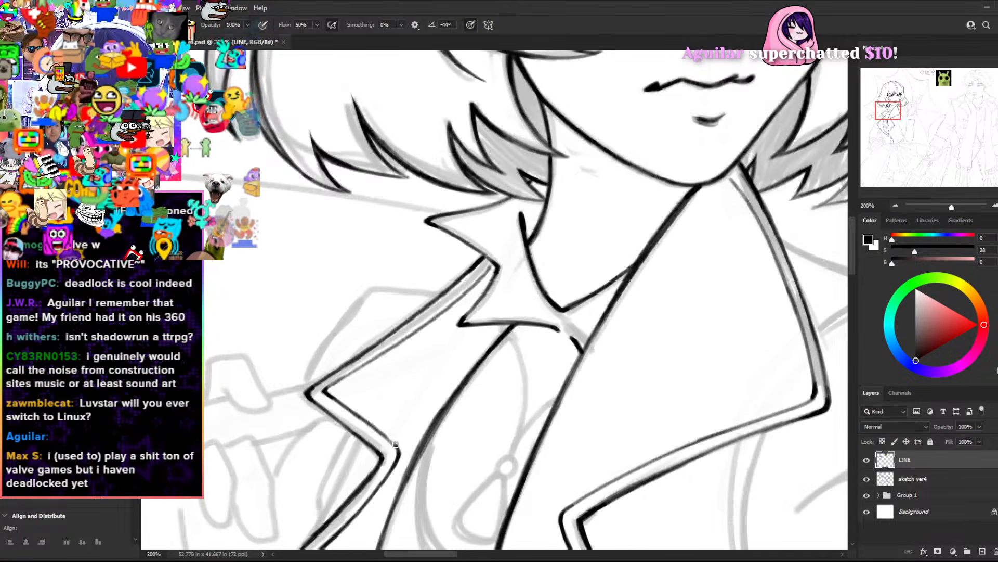
# - Ink the shoulder line from the right lapel's outer edge down toward the shoulder point
pyautogui.hotkey('ctrl', '-')
pyautogui.moveTo(502, 307); pyautogui.dragTo(436, 216)
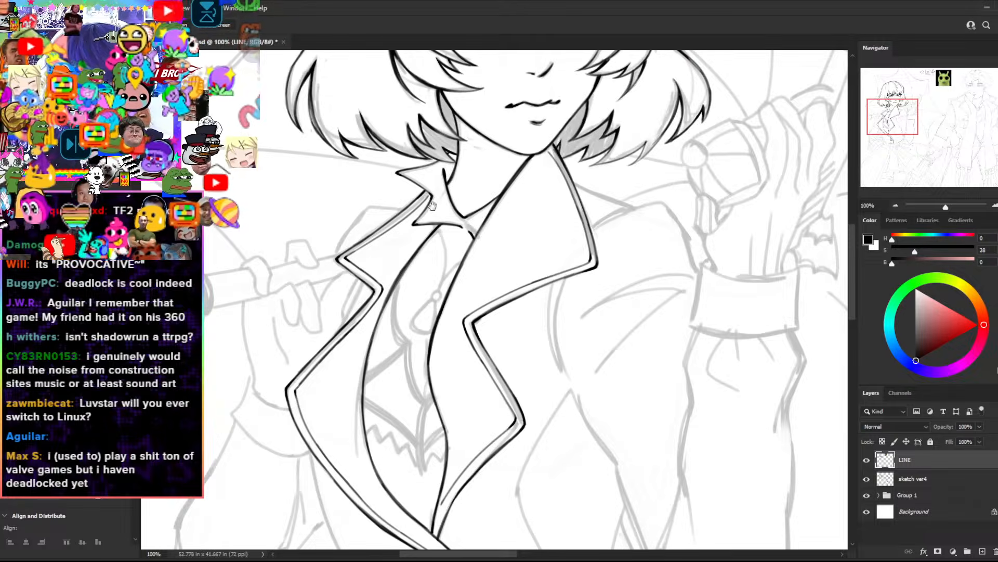
pyautogui.moveTo(656, 178); pyautogui.dragTo(615, 282)
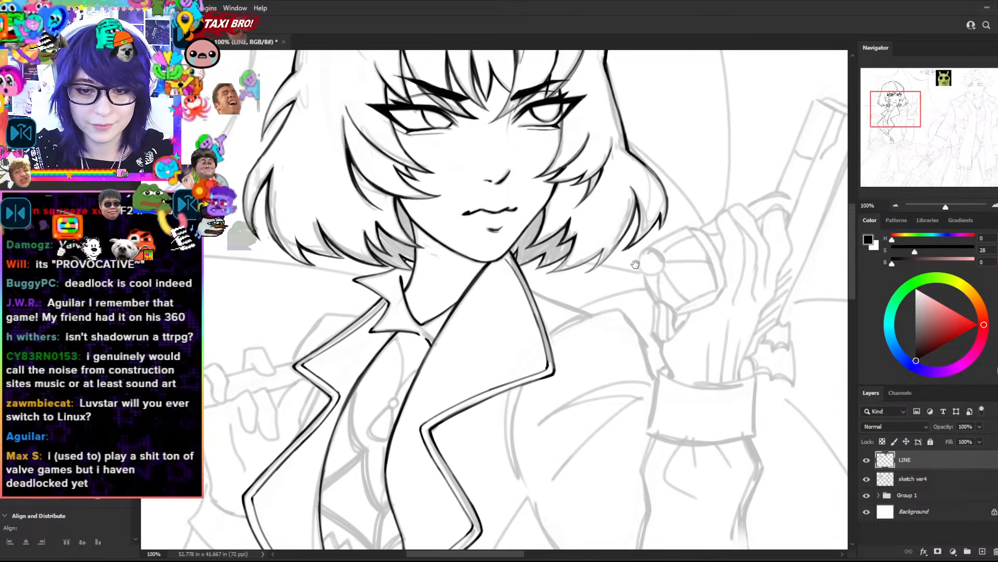
pyautogui.hotkey('ctrl', '+')
pyautogui.moveTo(560, 269); pyautogui.dragTo(604, 300)
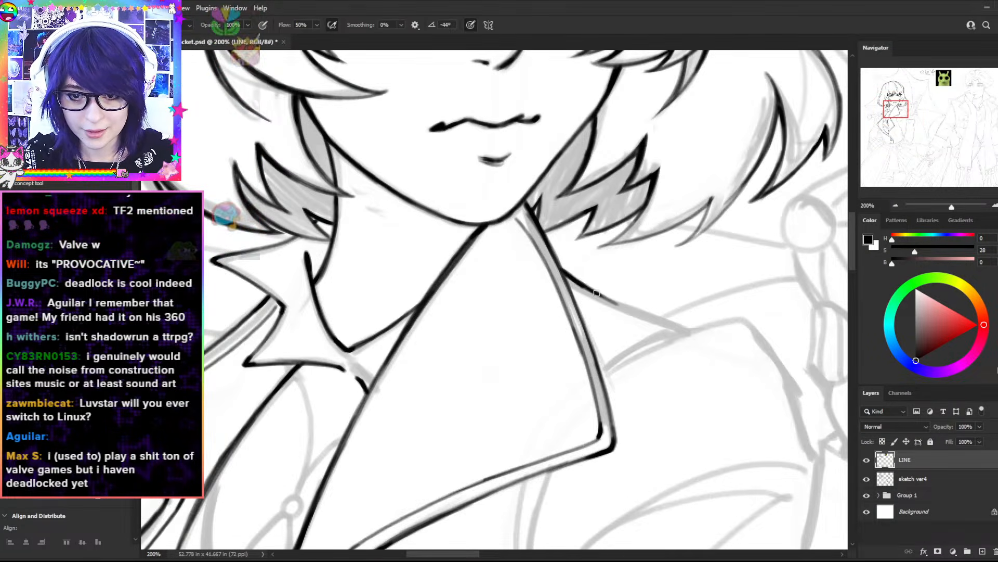
pyautogui.moveTo(619, 306); pyautogui.dragTo(683, 330)
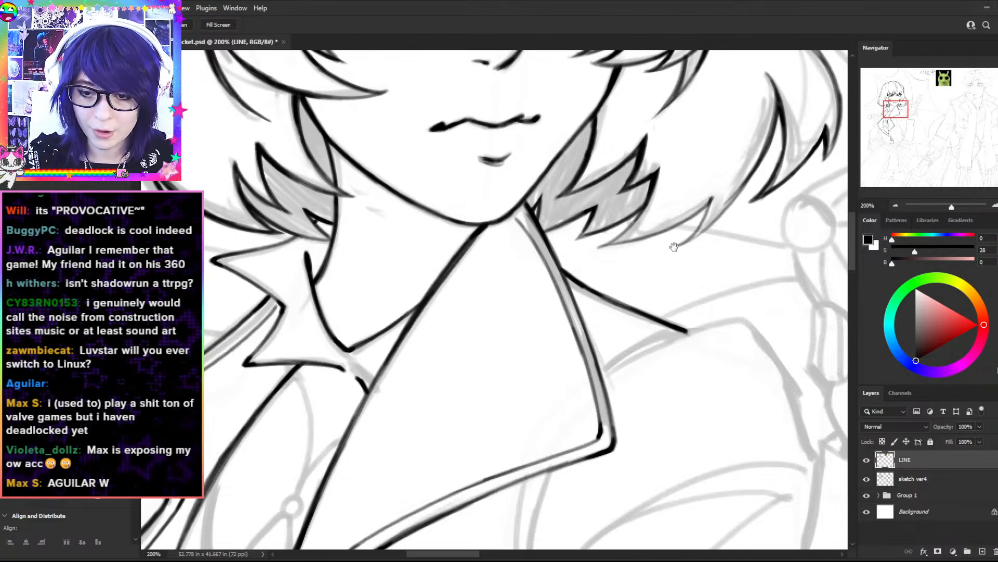
# - Ink the short curved shoulder seam between the end of the shoulder line and the right lapel's outer edge
pyautogui.moveTo(694, 256); pyautogui.dragTo(501, 171)
pyautogui.moveTo(617, 201); pyautogui.dragTo(466, 177)
pyautogui.moveTo(502, 218); pyautogui.dragTo(441, 315)
pyautogui.hotkey('ctrl', 'z')
pyautogui.moveTo(509, 213); pyautogui.dragTo(428, 351)
pyautogui.hotkey('ctrl', 'z')
pyautogui.moveTo(501, 221); pyautogui.dragTo(440, 347)
pyautogui.press('r')
pyautogui.moveTo(495, 232)
pyautogui.mouseDown()
pyautogui.moveTo(660, 258)
pyautogui.moveTo(428, 285)
pyautogui.mouseUp()
pyautogui.moveTo(424, 321); pyautogui.dragTo(487, 256)
pyautogui.hotkey('ctrl', 'z')
pyautogui.hotkey('ctrl', 'z')
pyautogui.hotkey('ctrl', 'z')
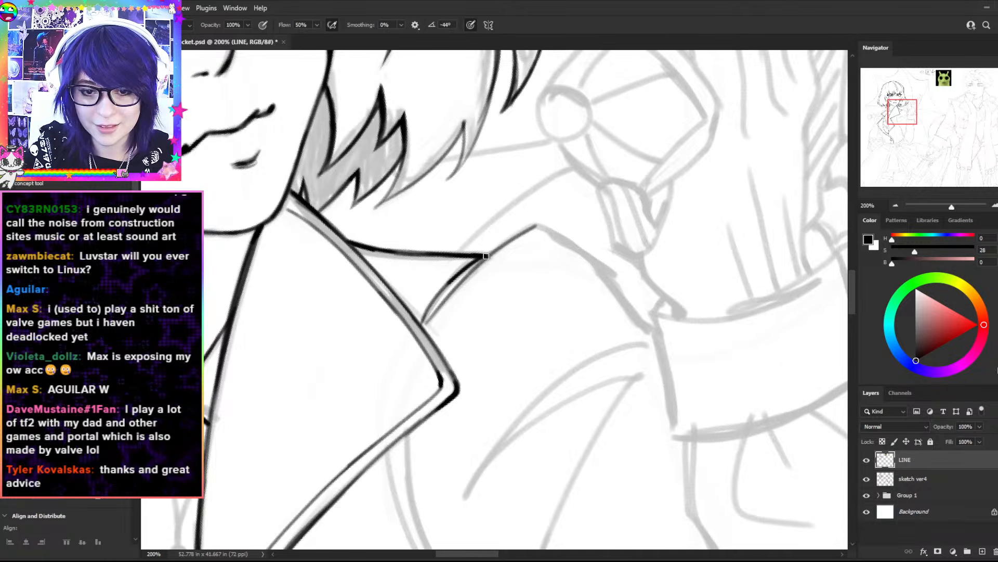
# - Ink the jacket's outline over the top of the shoulder and down the upper arm to the raised cuff
pyautogui.press('r')
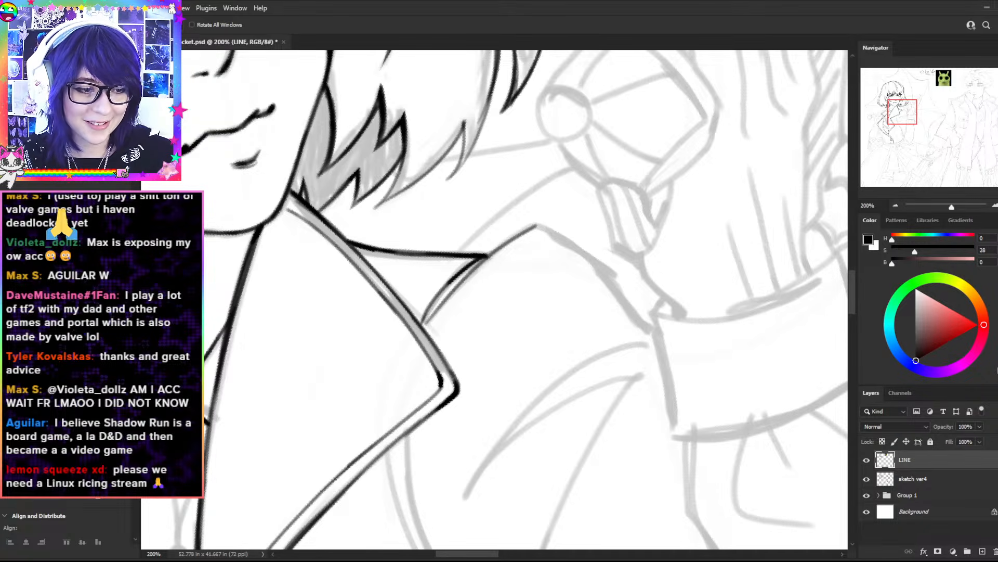
pyautogui.moveTo(643, 126)
pyautogui.mouseDown()
pyautogui.moveTo(682, 314)
pyautogui.moveTo(630, 381)
pyautogui.moveTo(567, 339)
pyautogui.mouseUp()
pyautogui.moveTo(536, 282)
pyautogui.mouseDown()
pyautogui.moveTo(547, 301)
pyautogui.moveTo(654, 234)
pyautogui.moveTo(608, 211)
pyautogui.mouseUp()
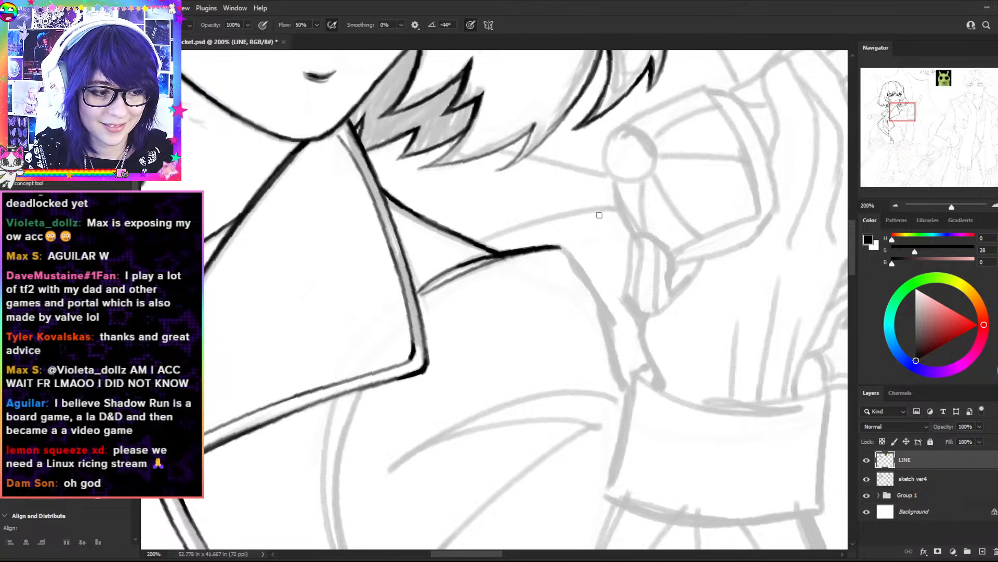
pyautogui.moveTo(556, 248)
pyautogui.mouseDown()
pyautogui.moveTo(614, 337)
pyautogui.moveTo(600, 301)
pyautogui.moveTo(628, 389)
pyautogui.mouseUp()
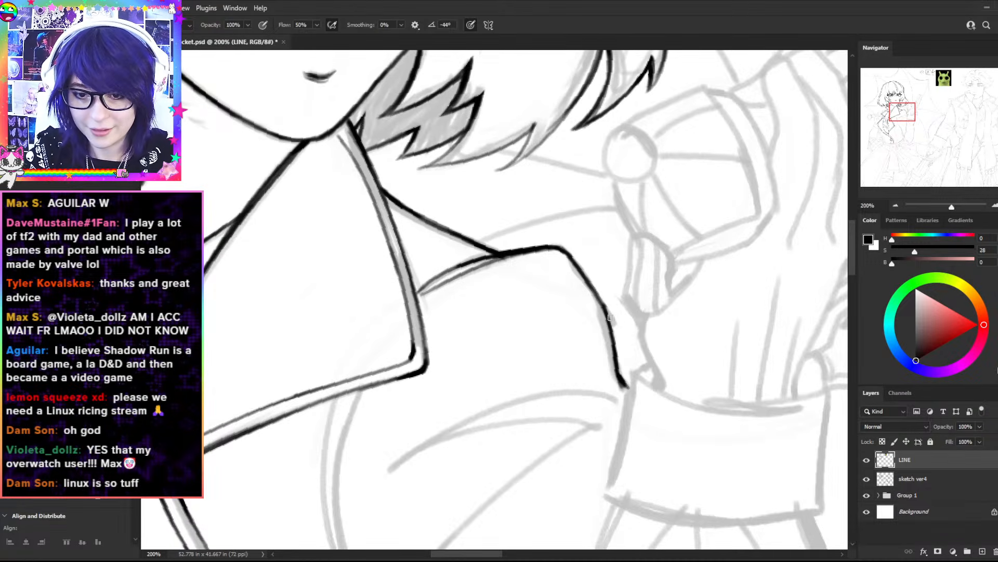
pyautogui.press('e')
pyautogui.press('b')
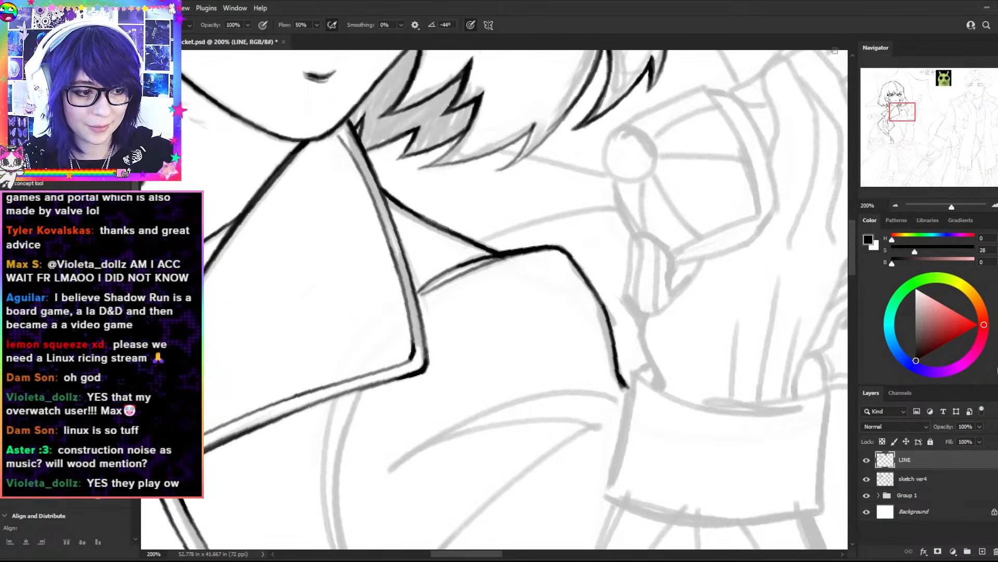
# - Ink the pair of curved armhole lines running down from beneath the right lapel
pyautogui.press('r')
pyautogui.press('space')
pyautogui.moveTo(688, 239); pyautogui.dragTo(743, 67)
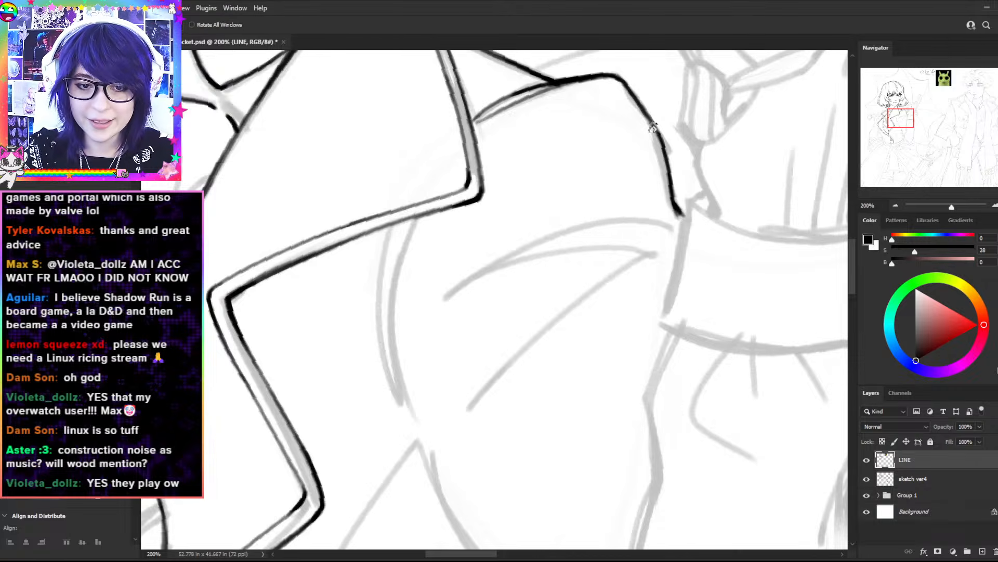
pyautogui.moveTo(640, 129); pyautogui.dragTo(662, 209)
pyautogui.press('b')
pyautogui.moveTo(455, 200)
pyautogui.mouseDown()
pyautogui.moveTo(395, 285)
pyautogui.moveTo(381, 369)
pyautogui.mouseUp()
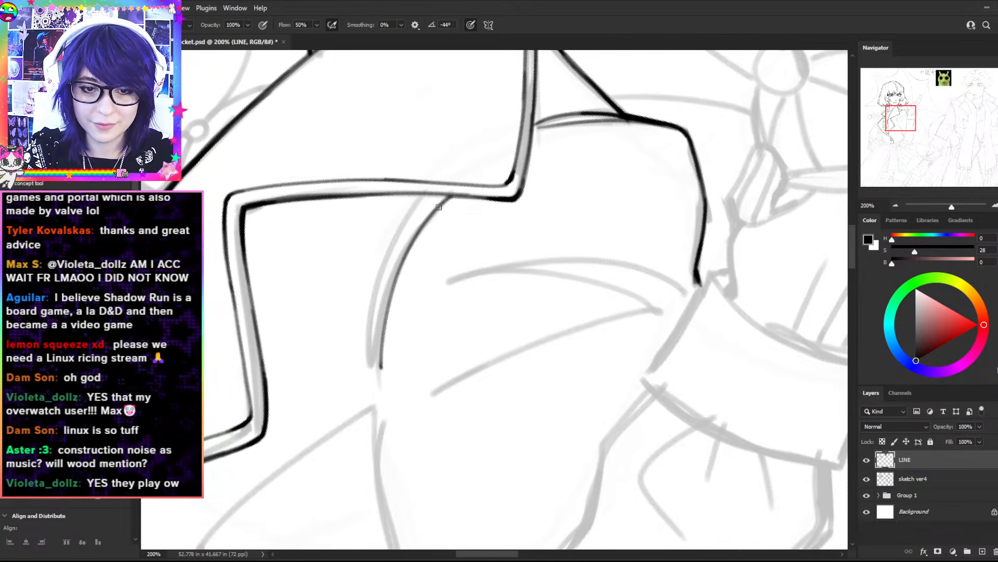
pyautogui.moveTo(421, 195); pyautogui.dragTo(365, 388)
pyautogui.press('space')
pyautogui.moveTo(453, 225)
pyautogui.mouseDown()
pyautogui.moveTo(428, 188)
pyautogui.moveTo(375, 448)
pyautogui.mouseUp()
# - Ink the upper sleeve fold curving away from the cuff across the upper arm
pyautogui.press('r')
pyautogui.moveTo(552, 172); pyautogui.dragTo(447, 161)
pyautogui.press('r')
pyautogui.moveTo(656, 169)
pyautogui.mouseDown()
pyautogui.moveTo(709, 240)
pyautogui.moveTo(713, 270)
pyautogui.mouseUp()
pyautogui.moveTo(486, 254)
pyautogui.mouseDown()
pyautogui.moveTo(380, 471)
pyautogui.moveTo(448, 283)
pyautogui.moveTo(381, 474)
pyautogui.mouseUp()
pyautogui.hotkey('ctrl', 'z')
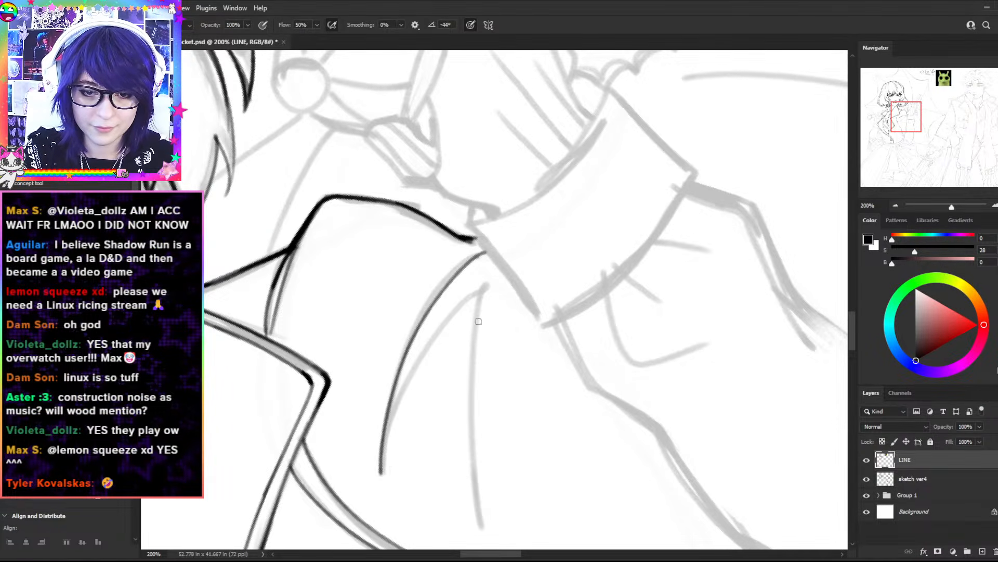
# - Ink the two lower sleeve folds that meet in a pointed tip near the cuff, and thicken the upper fold's far end
pyautogui.moveTo(484, 287); pyautogui.dragTo(390, 467)
pyautogui.moveTo(484, 288); pyautogui.dragTo(480, 511)
pyautogui.press('r')
pyautogui.moveTo(589, 236); pyautogui.dragTo(604, 326)
pyautogui.hotkey('ctrl', 'z')
pyautogui.moveTo(496, 283)
pyautogui.mouseDown()
pyautogui.moveTo(334, 450)
pyautogui.moveTo(378, 389)
pyautogui.mouseUp()
pyautogui.press('r')
pyautogui.moveTo(582, 239)
pyautogui.mouseDown()
pyautogui.moveTo(566, 217)
pyautogui.moveTo(485, 191)
pyautogui.mouseUp()
pyautogui.moveTo(584, 207); pyautogui.dragTo(335, 196)
pyautogui.press('b')
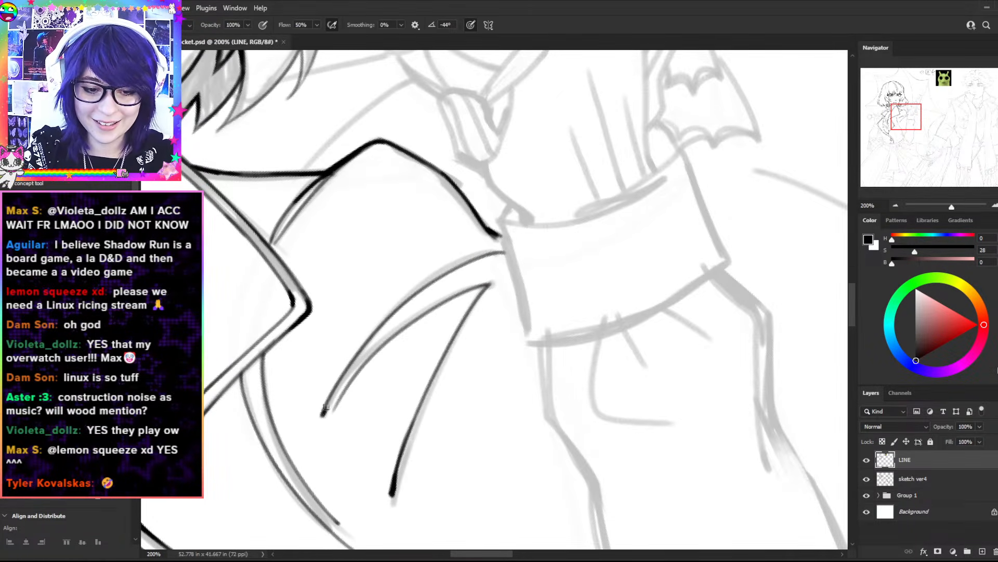
pyautogui.moveTo(323, 413); pyautogui.dragTo(343, 378)
# - Try to redraw the upper sleeve fold with a heavier line where it curves toward the cuff
pyautogui.moveTo(678, 188); pyautogui.dragTo(614, 438)
pyautogui.press('r')
pyautogui.moveTo(677, 312)
pyautogui.mouseDown()
pyautogui.moveTo(621, 482)
pyautogui.moveTo(499, 486)
pyautogui.mouseUp()
pyautogui.hotkey('ctrl', 'z')
pyautogui.press('b')
pyautogui.moveTo(461, 199); pyautogui.dragTo(543, 302)
pyautogui.hotkey('ctrl', 'z')
pyautogui.moveTo(459, 198)
pyautogui.mouseDown()
pyautogui.moveTo(529, 284)
pyautogui.moveTo(467, 202)
pyautogui.moveTo(538, 286)
pyautogui.moveTo(498, 228)
pyautogui.moveTo(461, 198)
pyautogui.moveTo(539, 280)
pyautogui.mouseUp()
pyautogui.hotkey('ctrl', 'z')
pyautogui.hotkey('ctrl', 'z')
pyautogui.hotkey('ctrl', 'z')
pyautogui.moveTo(461, 195)
pyautogui.mouseDown()
pyautogui.moveTo(533, 272)
pyautogui.moveTo(456, 190)
pyautogui.moveTo(539, 274)
pyautogui.mouseUp()
pyautogui.hotkey('ctrl', 'z')
# - Thicken the upper sleeve fold beside the cuff and trim its edge with the eraser
pyautogui.moveTo(514, 239); pyautogui.dragTo(542, 298)
pyautogui.moveTo(528, 257); pyautogui.dragTo(544, 302)
pyautogui.moveTo(507, 231); pyautogui.dragTo(543, 294)
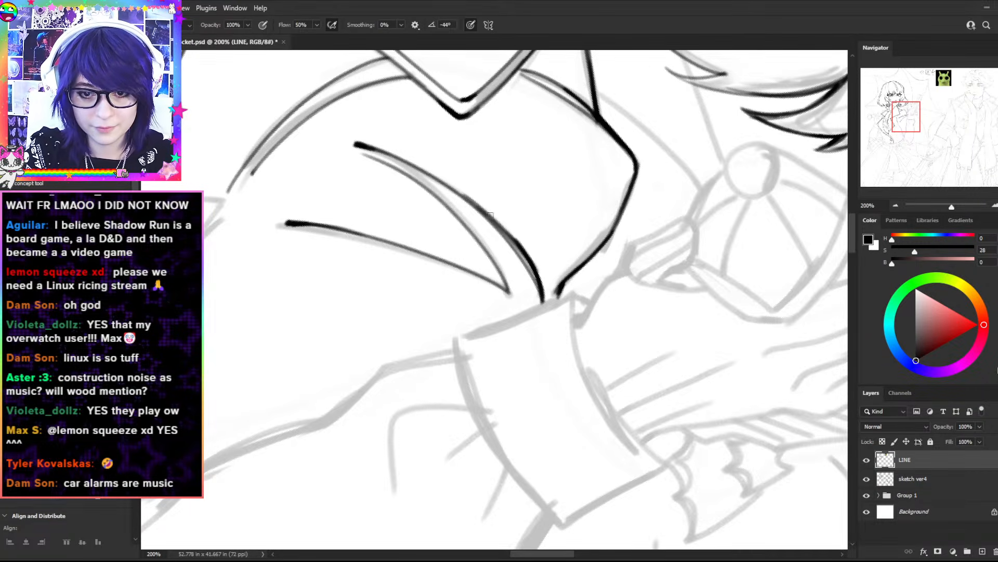
pyautogui.press('e')
pyautogui.moveTo(533, 255)
pyautogui.mouseDown()
pyautogui.moveTo(488, 201)
pyautogui.moveTo(464, 194)
pyautogui.mouseUp()
pyautogui.press('b')
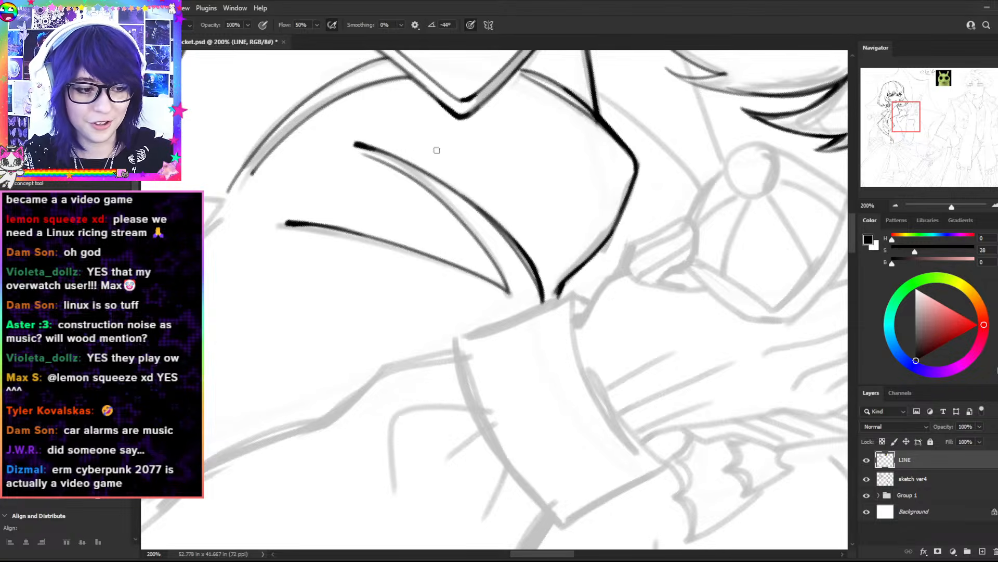
# - Ink the short corner line at the cuff's opening, next to the end of the shoulder outline
pyautogui.press('r')
pyautogui.moveTo(436, 135); pyautogui.dragTo(292, 220)
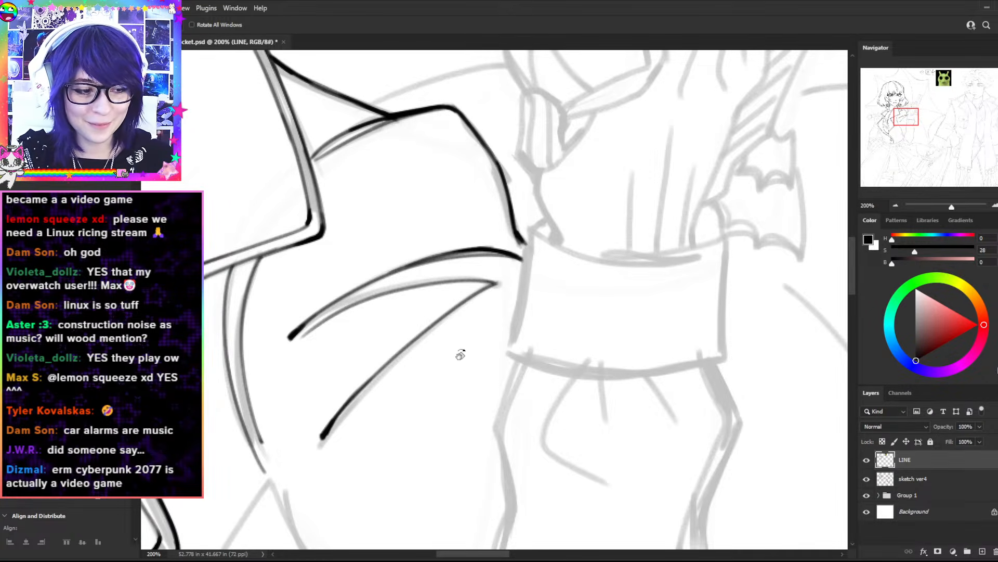
pyautogui.hotkey('ctrl', '-')
pyautogui.hotkey('ctrl', '+')
pyautogui.press('space')
pyautogui.moveTo(614, 221); pyautogui.dragTo(531, 307)
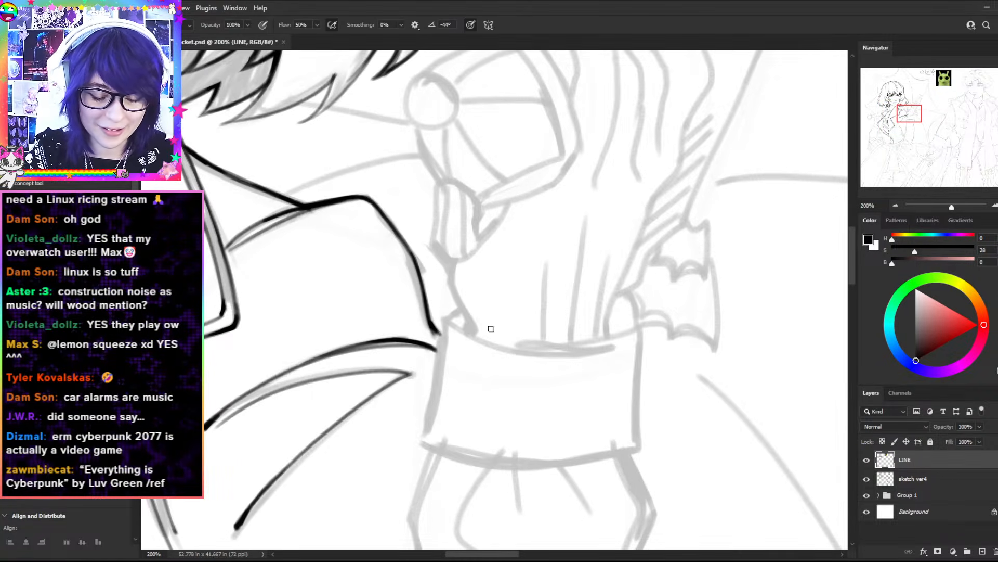
pyautogui.moveTo(457, 311)
pyautogui.mouseDown()
pyautogui.moveTo(440, 323)
pyautogui.moveTo(438, 353)
pyautogui.mouseUp()
pyautogui.press('r')
pyautogui.moveTo(602, 247); pyautogui.dragTo(532, 187)
pyautogui.hotkey('ctrl', 'z')
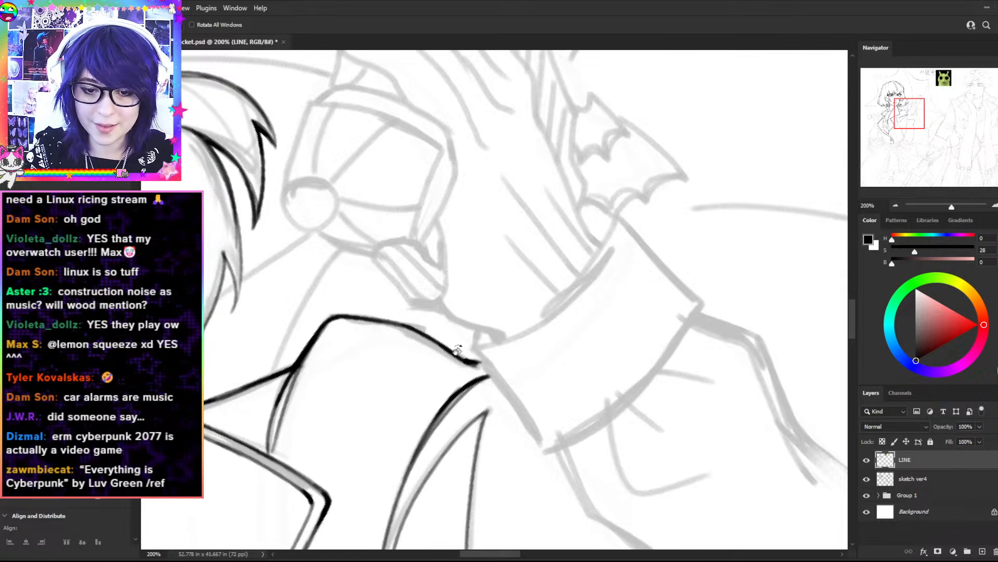
pyautogui.moveTo(479, 329); pyautogui.dragTo(472, 351)
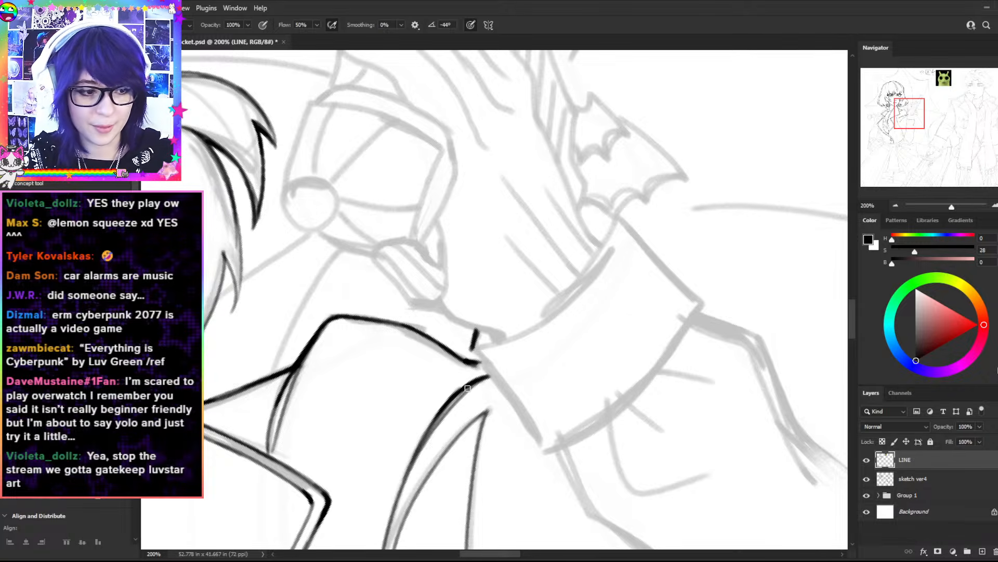
# - Ink the cuff's side edge nearest the sleeve folds, down to its lower corner
pyautogui.press('r')
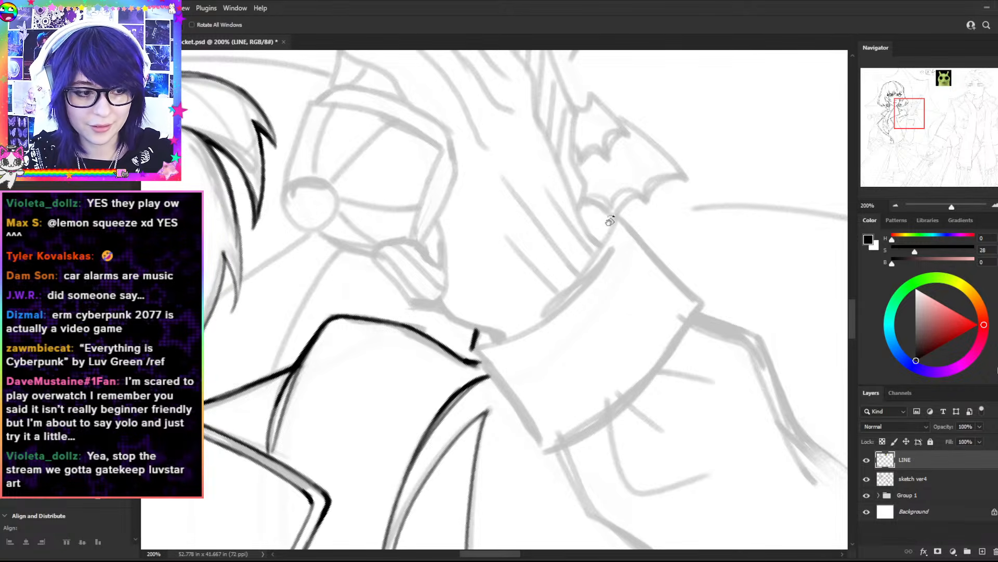
pyautogui.moveTo(608, 212); pyautogui.dragTo(632, 257)
pyautogui.press('space')
pyautogui.moveTo(578, 329); pyautogui.dragTo(622, 186)
pyautogui.press('b')
pyautogui.moveTo(497, 197); pyautogui.dragTo(529, 313)
pyautogui.press('r')
pyautogui.moveTo(629, 183); pyautogui.dragTo(576, 384)
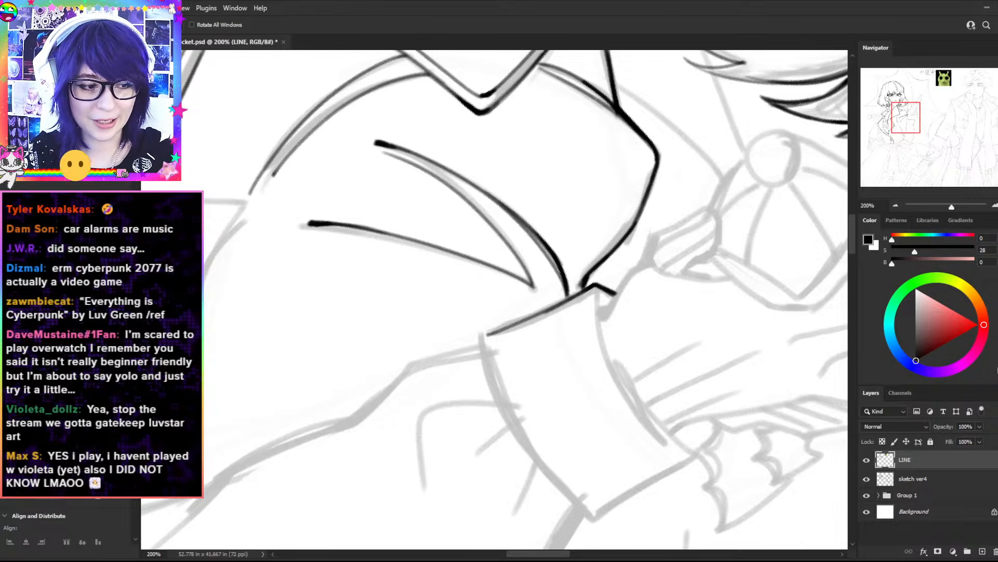
pyautogui.moveTo(657, 234); pyautogui.dragTo(614, 195)
pyautogui.press('b')
pyautogui.moveTo(498, 335)
pyautogui.mouseDown()
pyautogui.moveTo(494, 343)
pyautogui.moveTo(540, 291)
pyautogui.mouseUp()
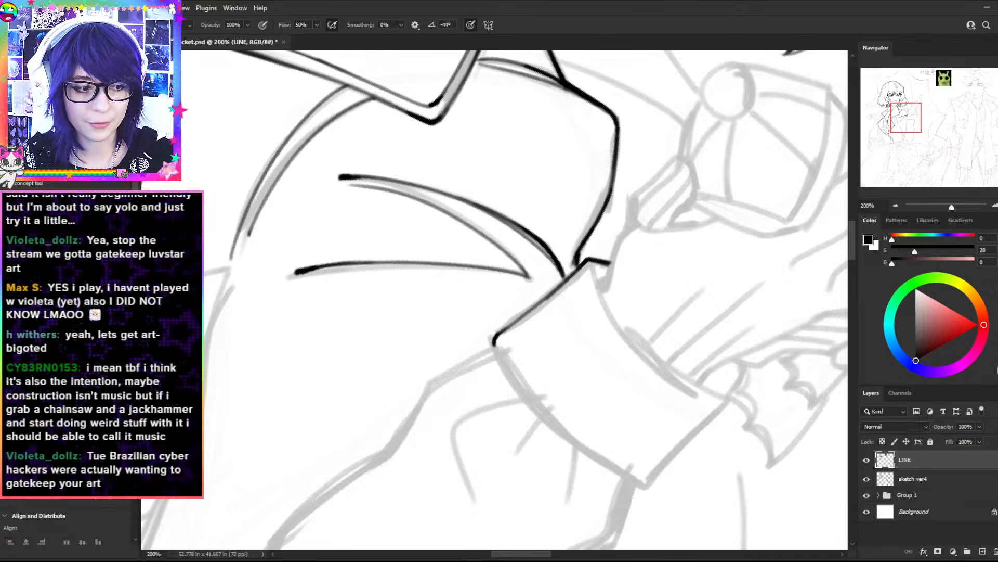
# - Ink the cuff's long curved lower edge from the near corner to the far corner
pyautogui.moveTo(479, 383); pyautogui.dragTo(475, 345)
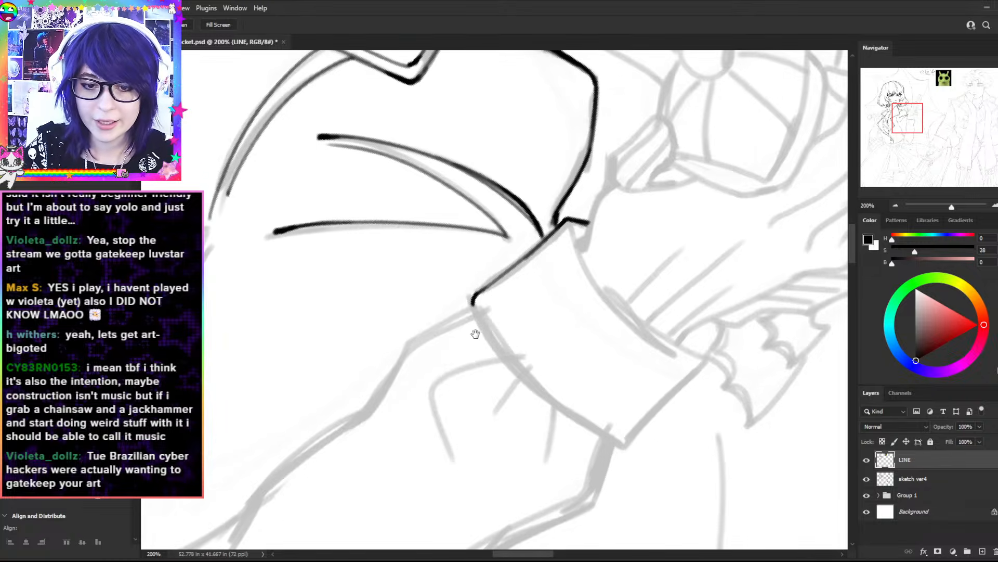
pyautogui.moveTo(474, 295)
pyautogui.mouseDown()
pyautogui.moveTo(554, 233)
pyautogui.moveTo(542, 237)
pyautogui.moveTo(620, 360)
pyautogui.mouseUp()
pyautogui.hotkey('ctrl', 'z')
pyautogui.moveTo(619, 244); pyautogui.dragTo(644, 292)
pyautogui.moveTo(496, 280); pyautogui.dragTo(338, 380)
pyautogui.moveTo(492, 279)
pyautogui.mouseDown()
pyautogui.moveTo(337, 379)
pyautogui.moveTo(370, 344)
pyautogui.mouseUp()
pyautogui.moveTo(341, 376); pyautogui.dragTo(406, 309)
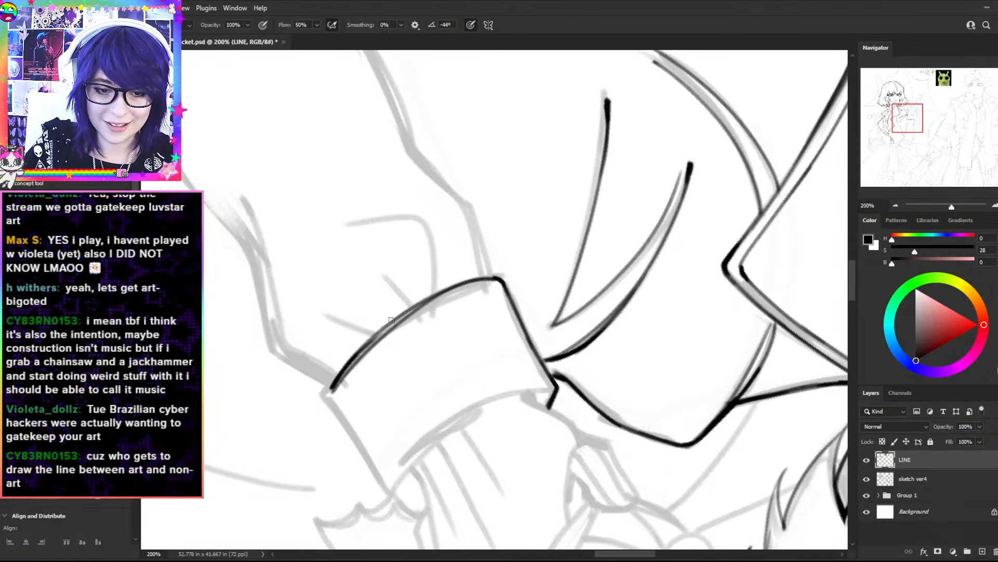
# - Ink the cuff's far side edge from the lower corner up to the opening
pyautogui.moveTo(335, 383)
pyautogui.mouseDown()
pyautogui.moveTo(329, 395)
pyautogui.moveTo(383, 469)
pyautogui.mouseUp()
pyautogui.hotkey('ctrl', 'z')
pyautogui.moveTo(330, 405); pyautogui.dragTo(395, 507)
pyautogui.hotkey('ctrl', 'z')
pyautogui.moveTo(332, 403); pyautogui.dragTo(389, 500)
pyautogui.hotkey('ctrl', 'z')
pyautogui.moveTo(330, 400); pyautogui.dragTo(390, 497)
# - Ink the short curved line turning inward from the cuff's far corner at the opening
pyautogui.press('r')
pyautogui.moveTo(621, 294)
pyautogui.mouseDown()
pyautogui.moveTo(572, 199)
pyautogui.moveTo(396, 218)
pyautogui.mouseUp()
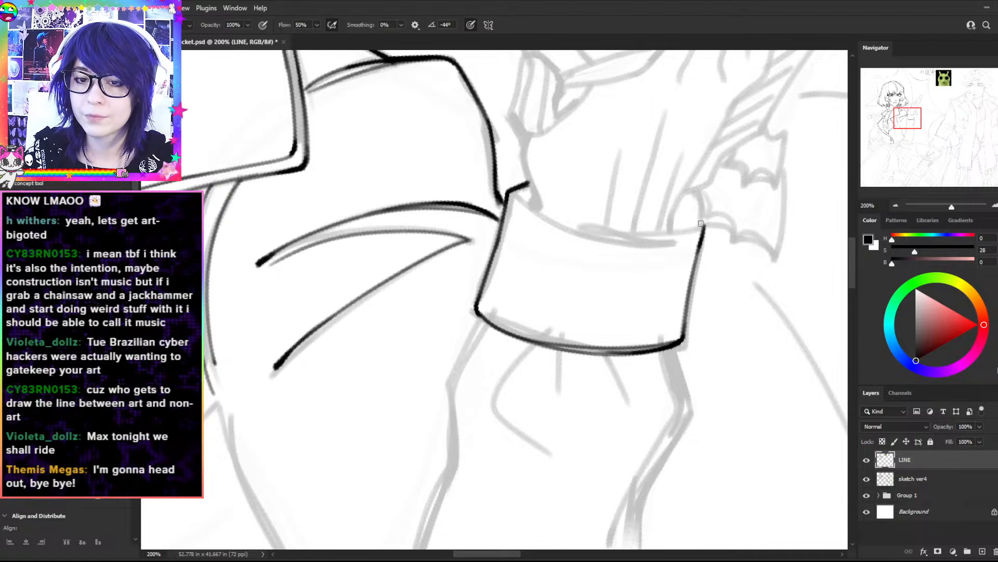
pyautogui.moveTo(678, 208); pyautogui.dragTo(705, 229)
pyautogui.hotkey('ctrl', '-')
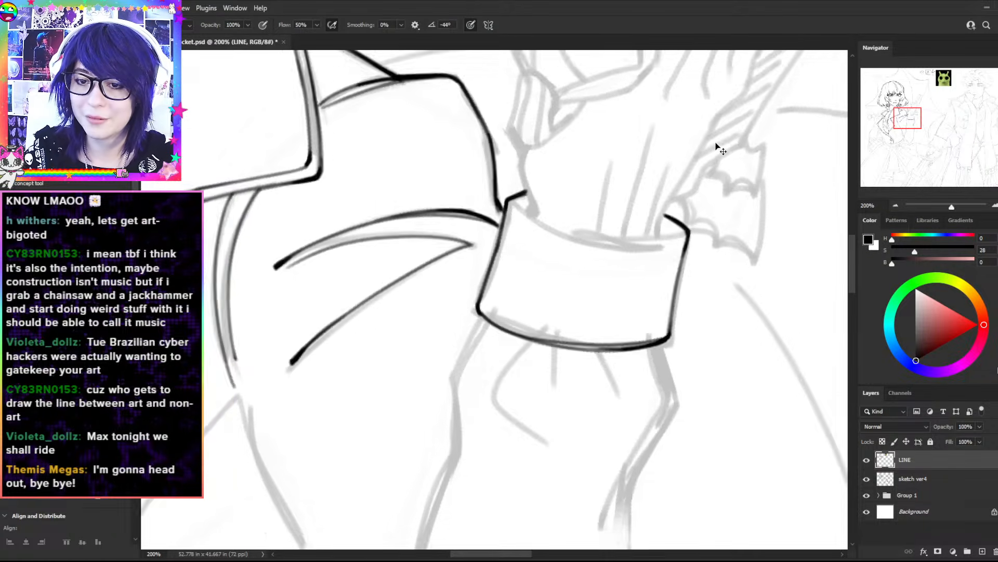
pyautogui.hotkey('ctrl', '+')
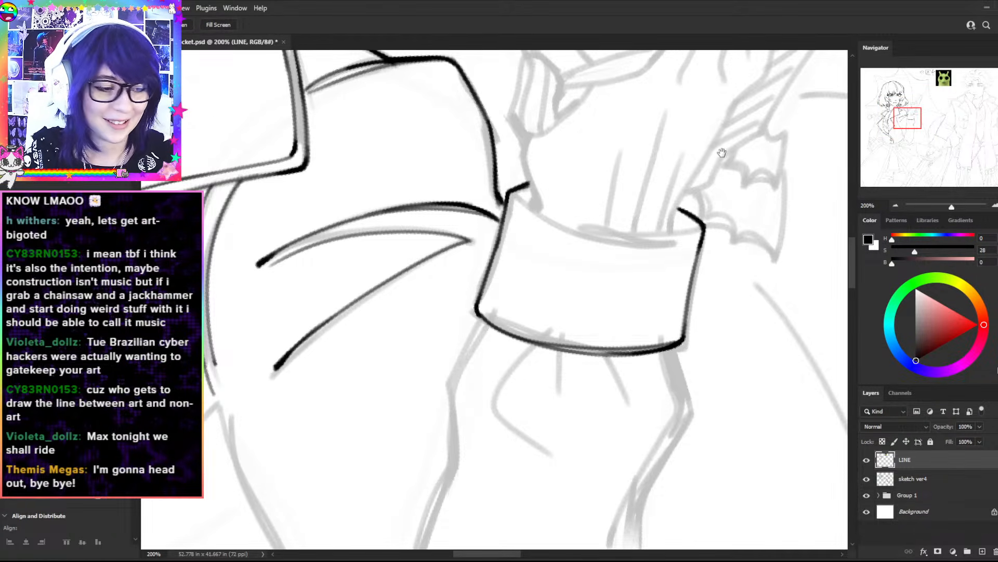
# - Try to ink the cuff's curved opening edge across the wrist in a single stroke
pyautogui.press('r')
pyautogui.moveTo(582, 86); pyautogui.dragTo(569, 241)
pyautogui.press('space')
pyautogui.press('r')
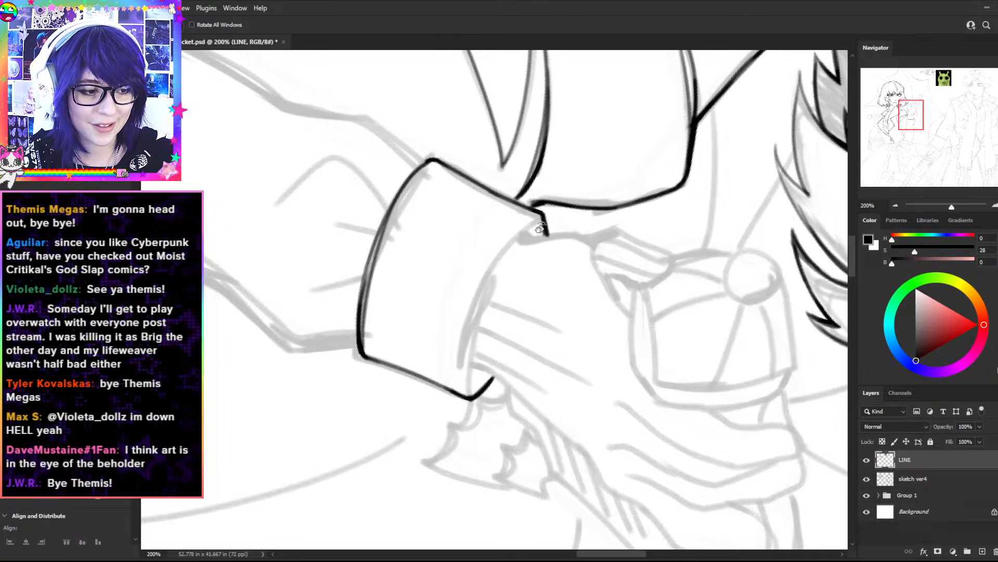
pyautogui.moveTo(621, 162)
pyautogui.mouseDown()
pyautogui.moveTo(664, 214)
pyautogui.moveTo(653, 190)
pyautogui.mouseUp()
pyautogui.press('b')
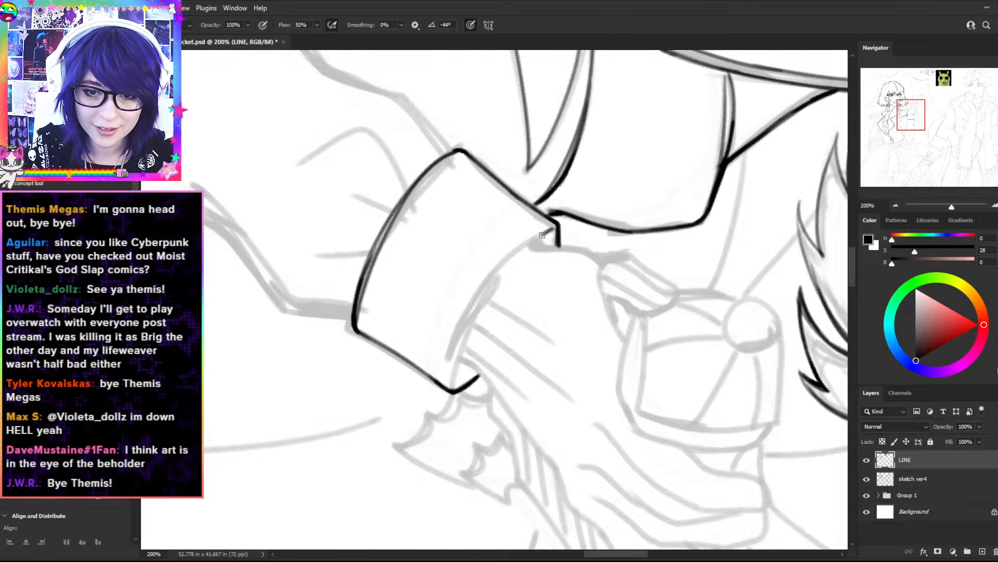
pyautogui.moveTo(545, 231); pyautogui.dragTo(448, 367)
pyautogui.hotkey('ctrl', 'z')
pyautogui.moveTo(541, 235); pyautogui.dragTo(448, 365)
pyautogui.hotkey('ctrl', 'z')
pyautogui.moveTo(539, 238)
pyautogui.mouseDown()
pyautogui.moveTo(447, 377)
pyautogui.moveTo(490, 290)
pyautogui.mouseUp()
pyautogui.hotkey('ctrl', 'z')
# - Ink the cuff's opening edge across the wrist between both corners, erasing and redrawing its middle stretch
pyautogui.press('r')
pyautogui.moveTo(624, 187)
pyautogui.mouseDown()
pyautogui.moveTo(468, 282)
pyautogui.moveTo(615, 201)
pyautogui.moveTo(597, 226)
pyautogui.moveTo(546, 226)
pyautogui.mouseUp()
pyautogui.press('b')
pyautogui.press('r')
pyautogui.press('e')
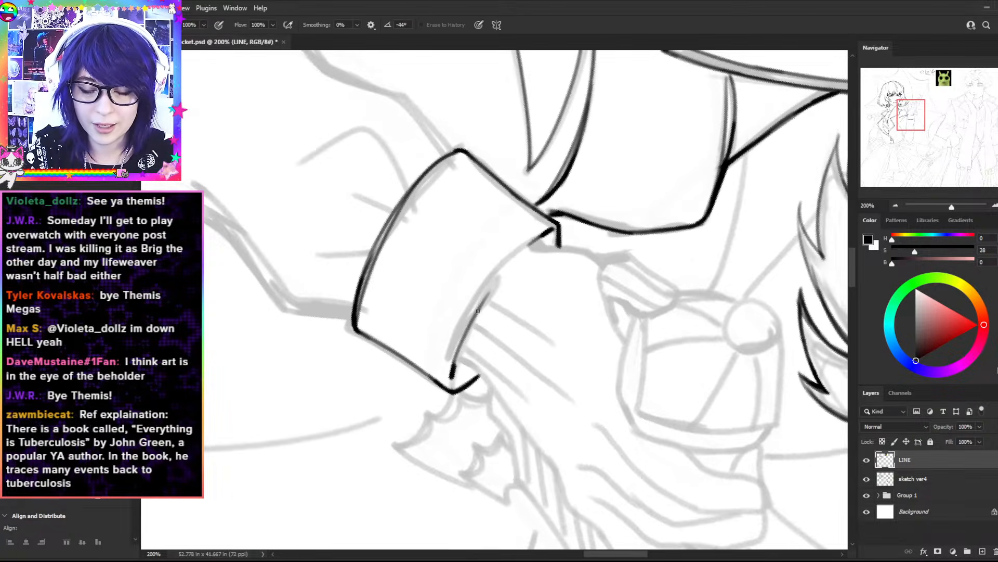
pyautogui.moveTo(479, 324)
pyautogui.mouseDown()
pyautogui.moveTo(466, 346)
pyautogui.moveTo(504, 275)
pyautogui.mouseUp()
pyautogui.press('b')
pyautogui.moveTo(450, 370); pyautogui.dragTo(524, 248)
pyautogui.press('r')
pyautogui.moveTo(471, 319); pyautogui.dragTo(499, 223)
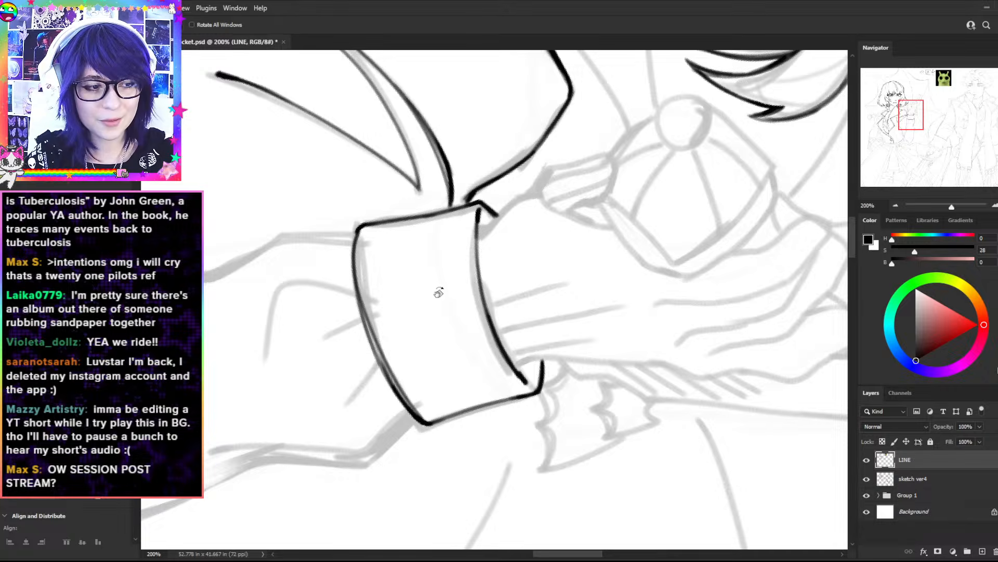
pyautogui.press('e')
pyautogui.moveTo(597, 195); pyautogui.dragTo(420, 114)
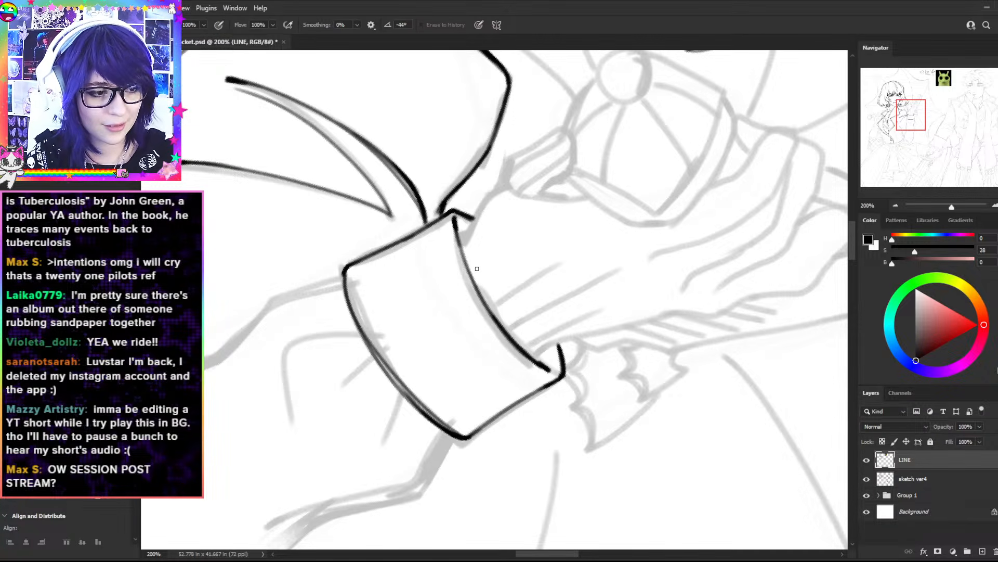
# - Ink the forearm sleeve's body-side edge from the cuff's lower corner down past the first bend
pyautogui.press('r')
pyautogui.moveTo(697, 200)
pyautogui.mouseDown()
pyautogui.moveTo(596, 219)
pyautogui.moveTo(580, 312)
pyautogui.moveTo(675, 104)
pyautogui.mouseUp()
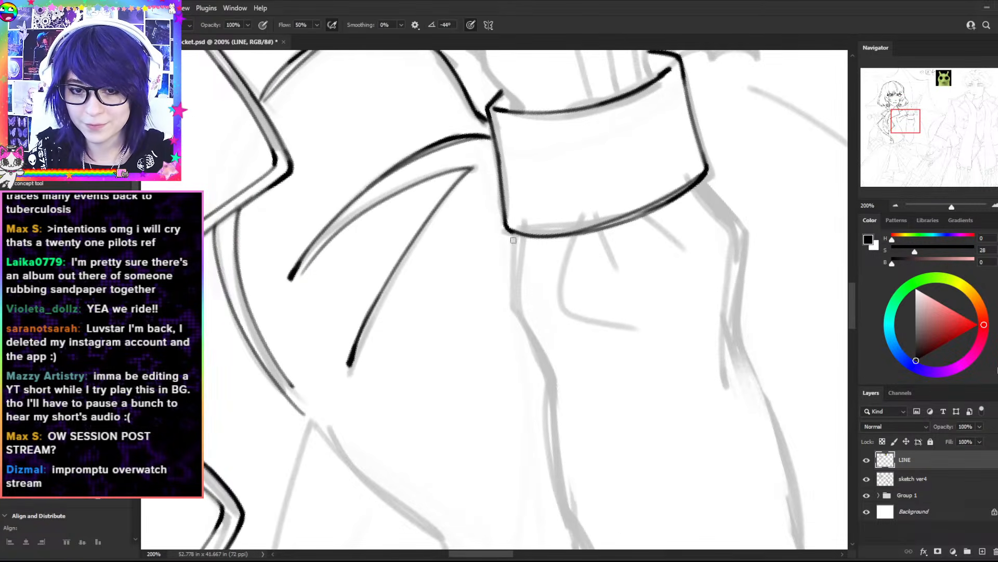
pyautogui.moveTo(518, 237); pyautogui.dragTo(514, 311)
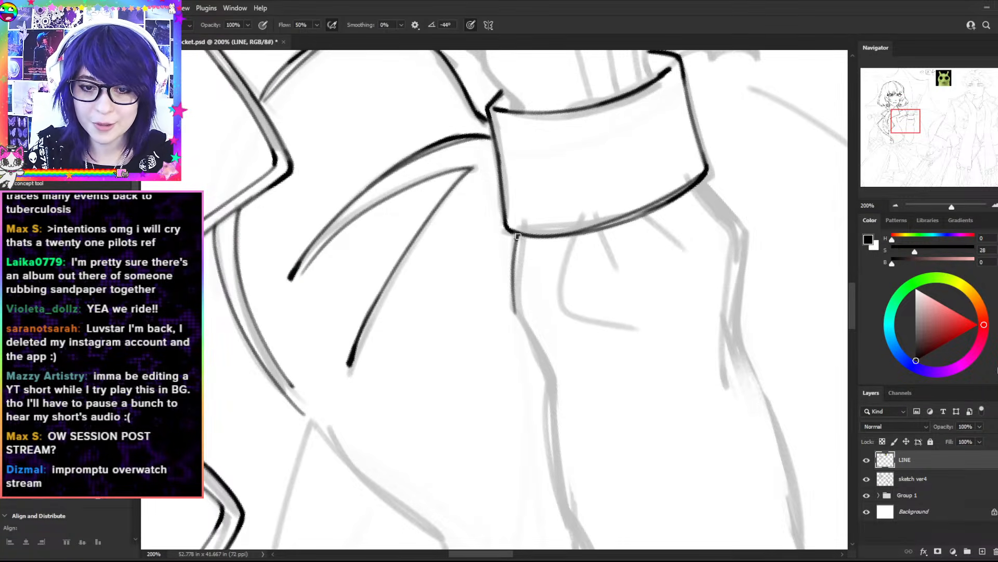
pyautogui.moveTo(517, 237)
pyautogui.mouseDown()
pyautogui.moveTo(514, 305)
pyautogui.moveTo(549, 371)
pyautogui.mouseUp()
pyautogui.moveTo(547, 336); pyautogui.dragTo(479, 221)
pyautogui.moveTo(538, 199); pyautogui.dragTo(540, 284)
pyautogui.press('r')
pyautogui.moveTo(650, 176); pyautogui.dragTo(644, 302)
pyautogui.press('b')
pyautogui.moveTo(482, 257); pyautogui.dragTo(443, 335)
pyautogui.hotkey('ctrl', 'z')
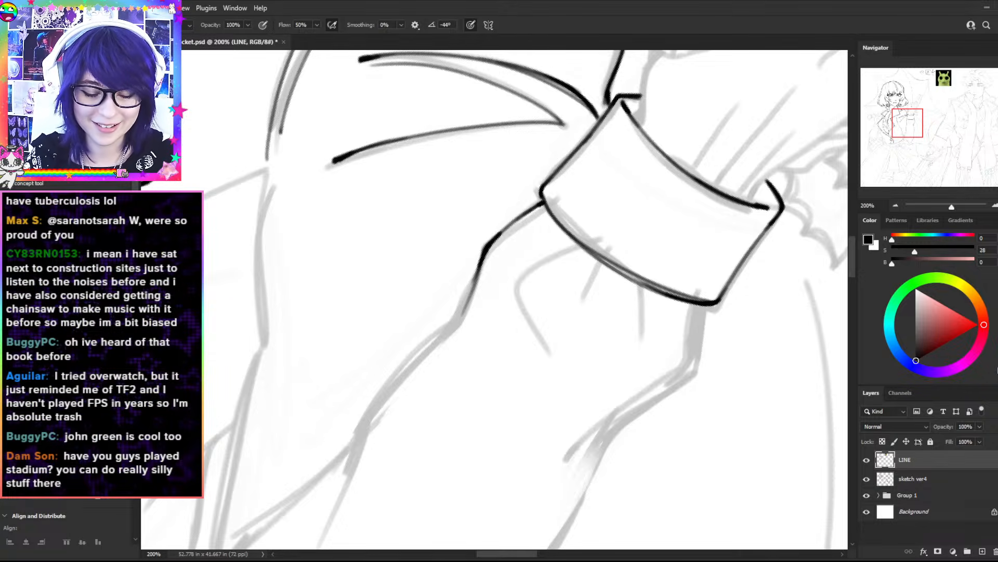
# - Retouch the body-side sleeve edge around its first bend below the cuff, erasing stray ink to sharpen the line
pyautogui.press('r')
pyautogui.moveTo(604, 169)
pyautogui.mouseDown()
pyautogui.moveTo(477, 145)
pyautogui.moveTo(431, 111)
pyautogui.mouseUp()
pyautogui.moveTo(675, 118); pyautogui.dragTo(552, 125)
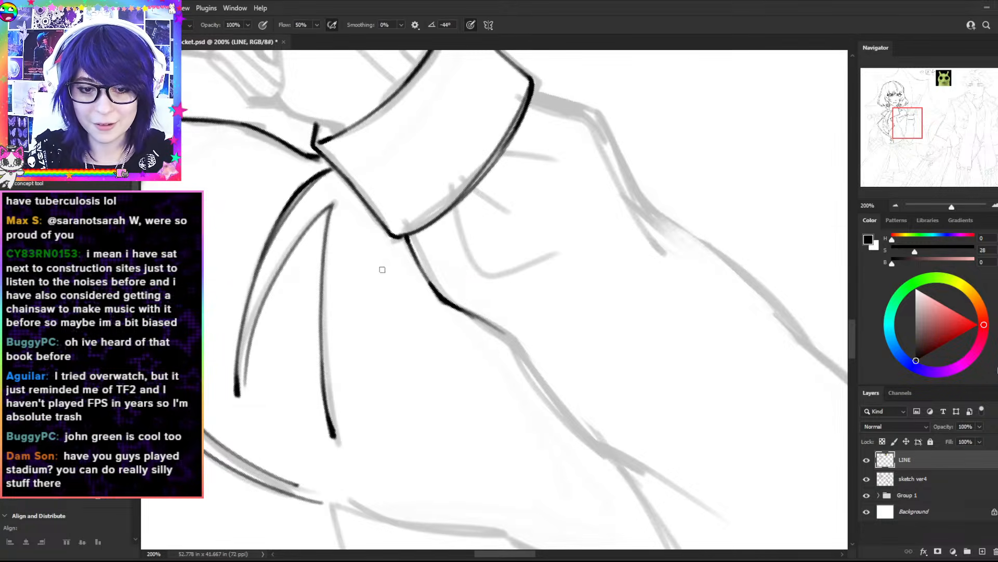
pyautogui.moveTo(415, 253)
pyautogui.mouseDown()
pyautogui.moveTo(432, 290)
pyautogui.moveTo(417, 256)
pyautogui.mouseUp()
pyautogui.press('r')
pyautogui.moveTo(640, 328)
pyautogui.mouseDown()
pyautogui.moveTo(573, 466)
pyautogui.moveTo(512, 468)
pyautogui.mouseUp()
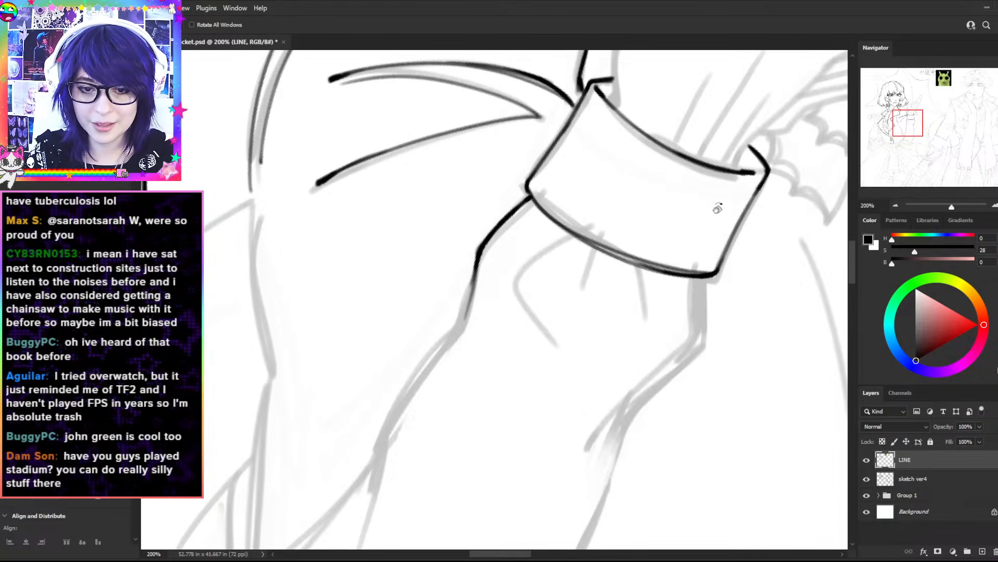
pyautogui.moveTo(527, 111); pyautogui.dragTo(554, 118)
pyautogui.press('e')
pyautogui.moveTo(477, 283)
pyautogui.mouseDown()
pyautogui.moveTo(465, 314)
pyautogui.moveTo(477, 276)
pyautogui.mouseUp()
pyautogui.press('b')
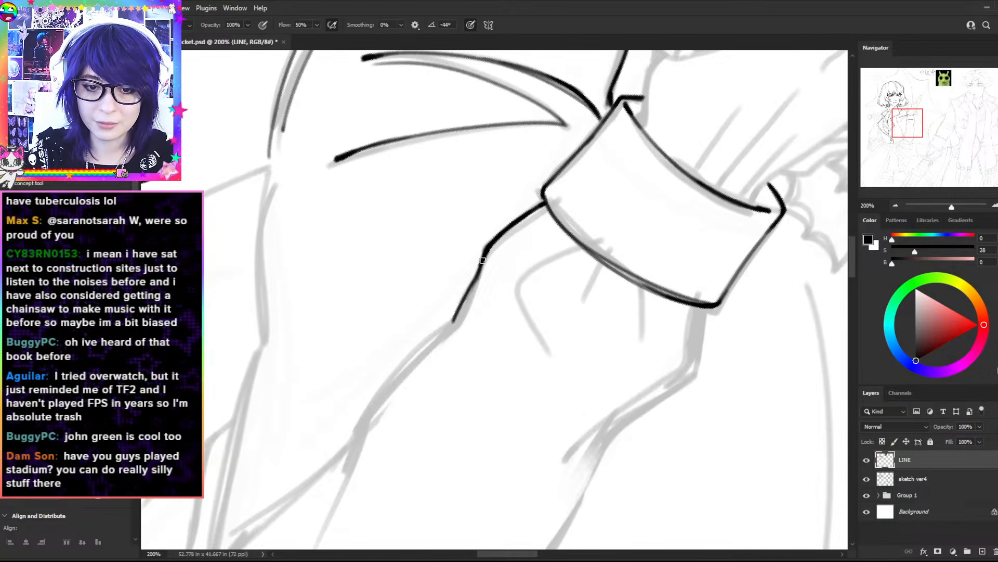
# - Extend the body-side sleeve edge down the forearm, ending it in a tapered fold line inside the sleeve
pyautogui.press('r')
pyautogui.moveTo(639, 225)
pyautogui.mouseDown()
pyautogui.moveTo(530, 319)
pyautogui.moveTo(483, 201)
pyautogui.mouseUp()
pyautogui.press('b')
pyautogui.moveTo(470, 251)
pyautogui.mouseDown()
pyautogui.moveTo(488, 318)
pyautogui.moveTo(631, 212)
pyautogui.mouseUp()
pyautogui.press('r')
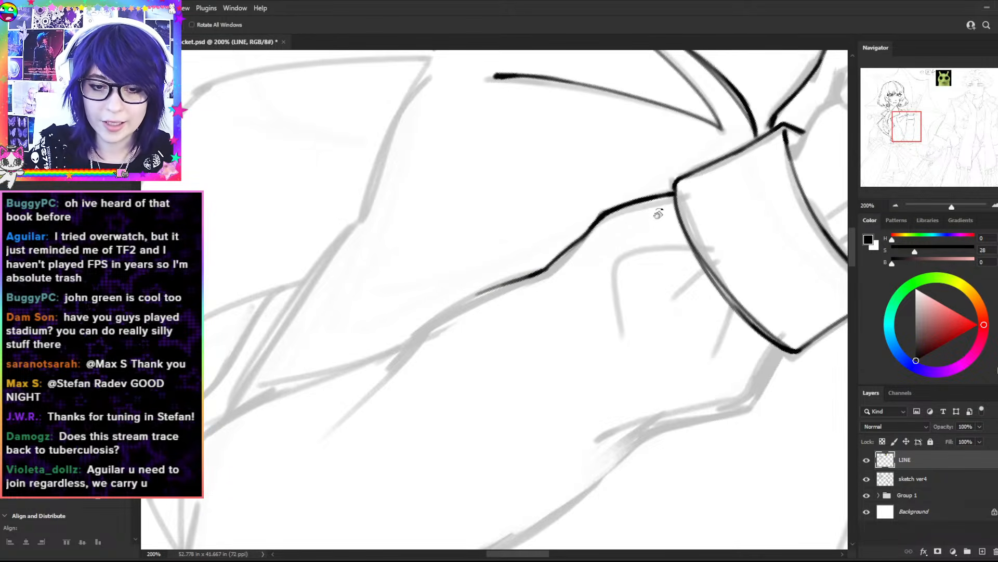
pyautogui.press('b')
pyautogui.moveTo(525, 276)
pyautogui.mouseDown()
pyautogui.moveTo(397, 354)
pyautogui.moveTo(323, 435)
pyautogui.mouseUp()
pyautogui.moveTo(387, 366); pyautogui.dragTo(470, 297)
pyautogui.moveTo(407, 347)
pyautogui.mouseDown()
pyautogui.moveTo(492, 288)
pyautogui.moveTo(537, 276)
pyautogui.mouseUp()
pyautogui.hotkey('ctrl', 'z')
pyautogui.moveTo(467, 299)
pyautogui.mouseDown()
pyautogui.moveTo(543, 269)
pyautogui.moveTo(561, 283)
pyautogui.mouseUp()
pyautogui.press('r')
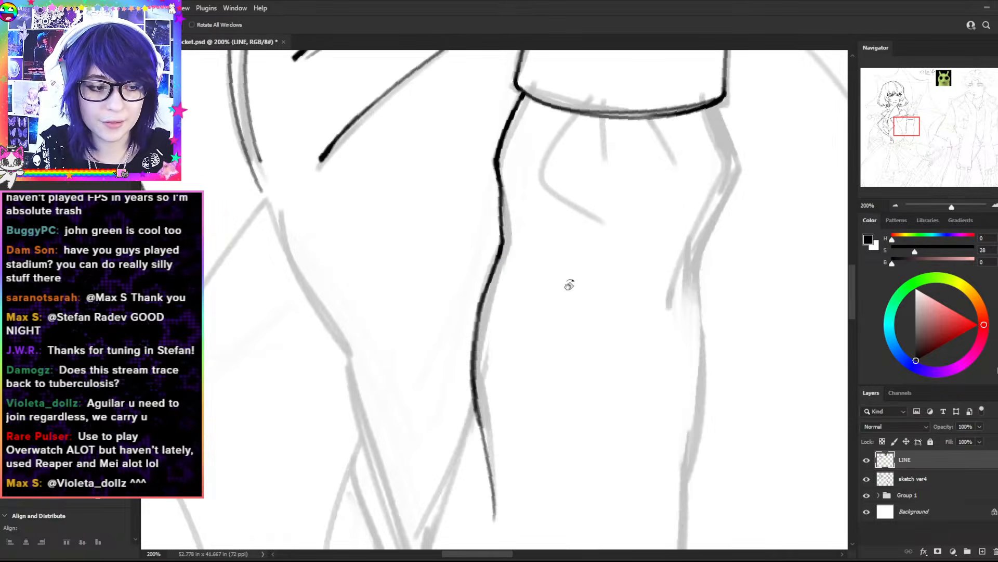
# - Ink the forearm sleeve's outer edge from the cuff around its first bend, with a short fold line branching inward
pyautogui.moveTo(681, 289)
pyautogui.mouseDown()
pyautogui.moveTo(680, 264)
pyautogui.moveTo(535, 380)
pyautogui.mouseUp()
pyautogui.press('b')
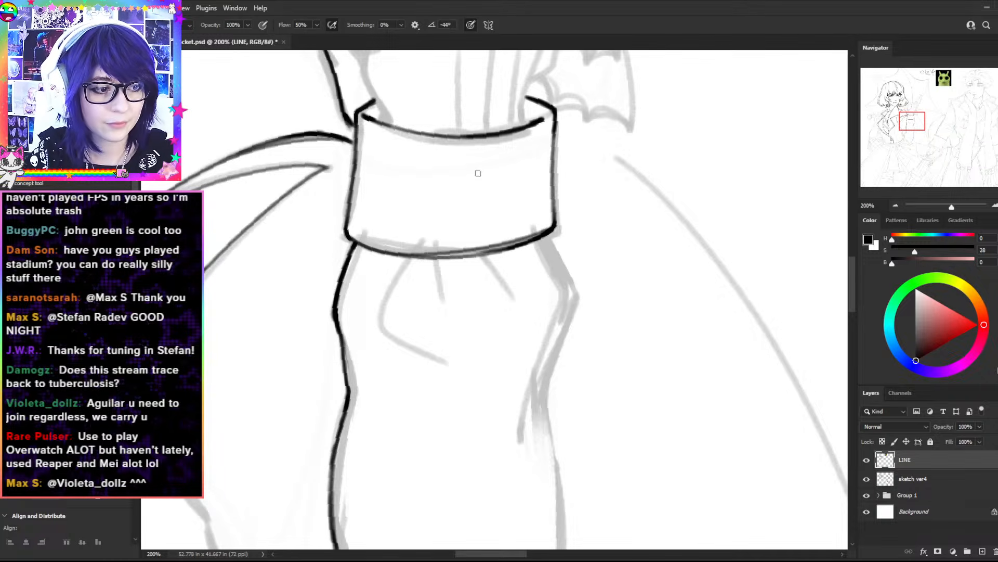
pyautogui.moveTo(549, 238); pyautogui.dragTo(575, 287)
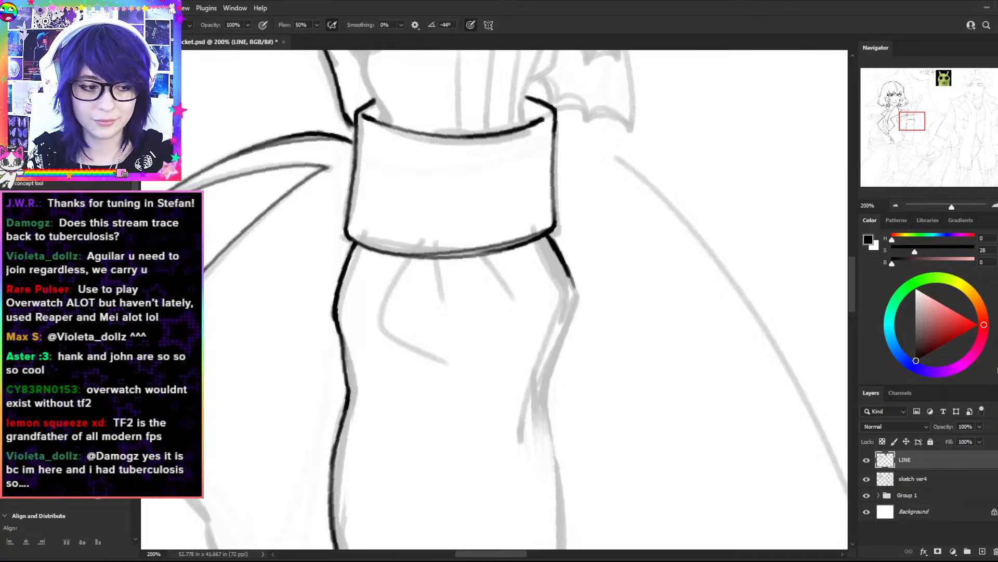
pyautogui.moveTo(535, 334); pyautogui.dragTo(564, 255)
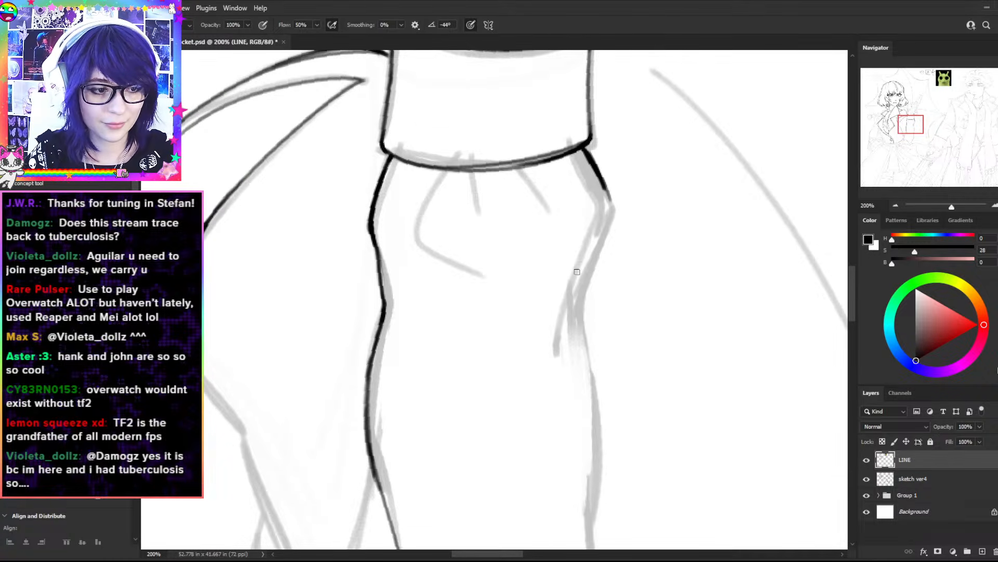
pyautogui.moveTo(613, 209)
pyautogui.mouseDown()
pyautogui.moveTo(602, 179)
pyautogui.moveTo(613, 212)
pyautogui.moveTo(553, 364)
pyautogui.mouseUp()
pyautogui.hotkey('ctrl', 'z')
pyautogui.moveTo(613, 217)
pyautogui.mouseDown()
pyautogui.moveTo(555, 346)
pyautogui.moveTo(571, 293)
pyautogui.mouseUp()
pyautogui.moveTo(558, 336)
pyautogui.mouseDown()
pyautogui.moveTo(558, 348)
pyautogui.moveTo(561, 318)
pyautogui.mouseUp()
pyautogui.moveTo(597, 249)
pyautogui.mouseDown()
pyautogui.moveTo(581, 324)
pyautogui.moveTo(588, 357)
pyautogui.mouseUp()
# - Ink the sleeve's outer edge from the branching fold down to about mid-forearm
pyautogui.hotkey('ctrl', '-')
pyautogui.keyDown('space'); pyautogui.moveTo(596, 268); pyautogui.dragTo(603, 168); pyautogui.keyUp('space')
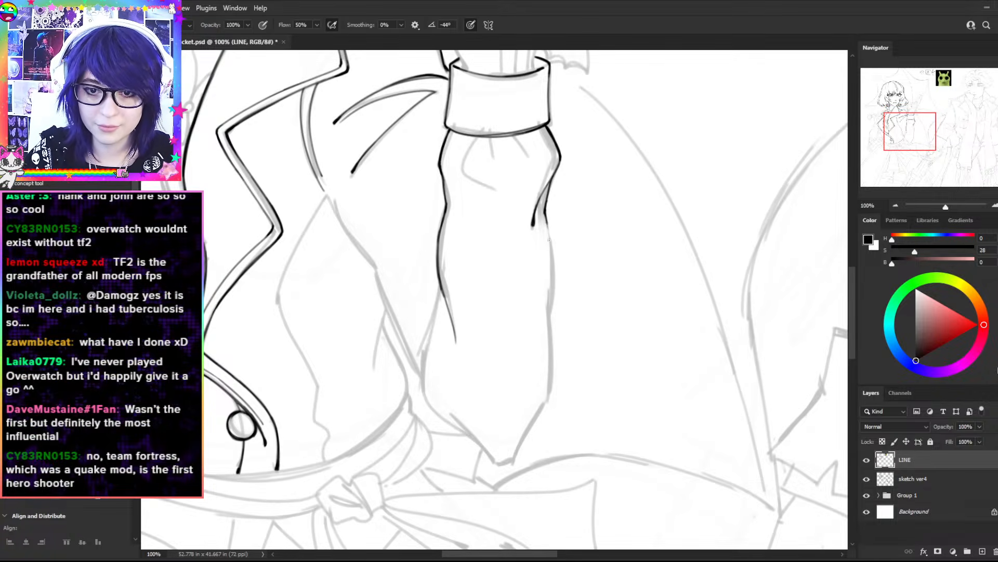
pyautogui.moveTo(547, 225)
pyautogui.mouseDown()
pyautogui.moveTo(549, 316)
pyautogui.moveTo(543, 278)
pyautogui.moveTo(552, 293)
pyautogui.mouseUp()
pyautogui.hotkey('ctrl', 'z')
pyautogui.press('r')
pyautogui.press('e')
pyautogui.press('b')
pyautogui.moveTo(540, 257); pyautogui.dragTo(549, 281)
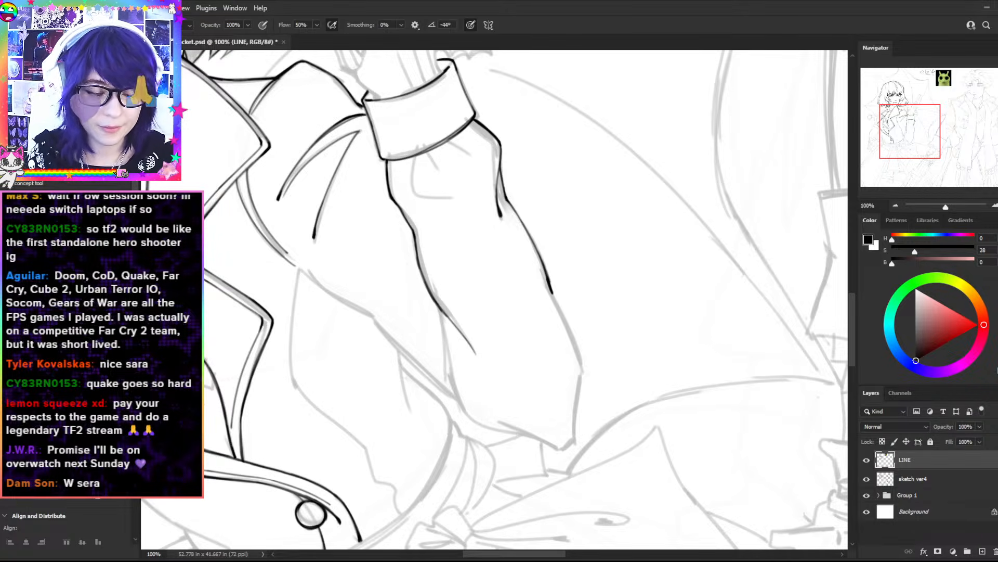
# - Continue the sleeve's outer edge from mid-forearm down to the corner above the elbow
pyautogui.hotkey('ctrl', '+')
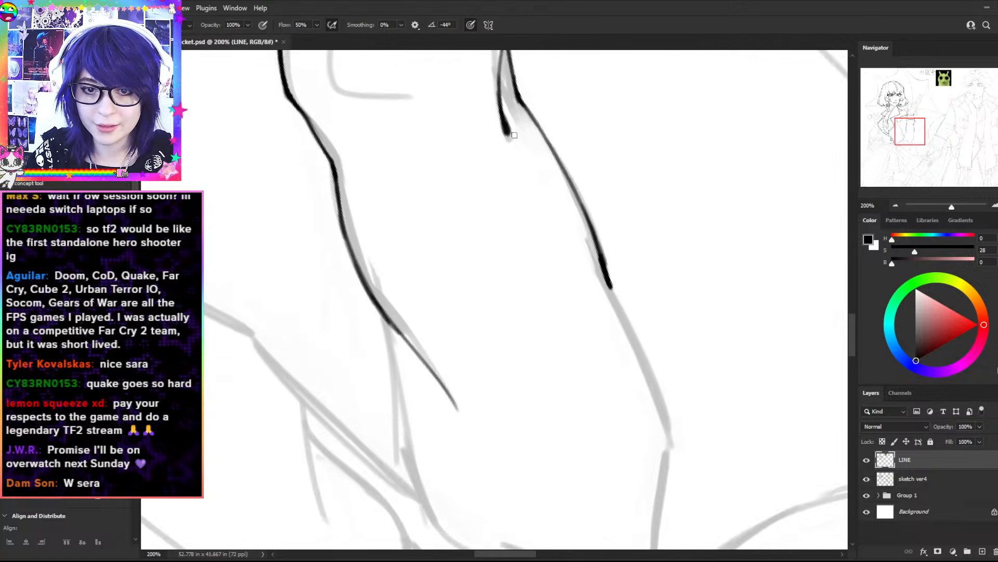
pyautogui.moveTo(526, 73); pyautogui.dragTo(498, 212)
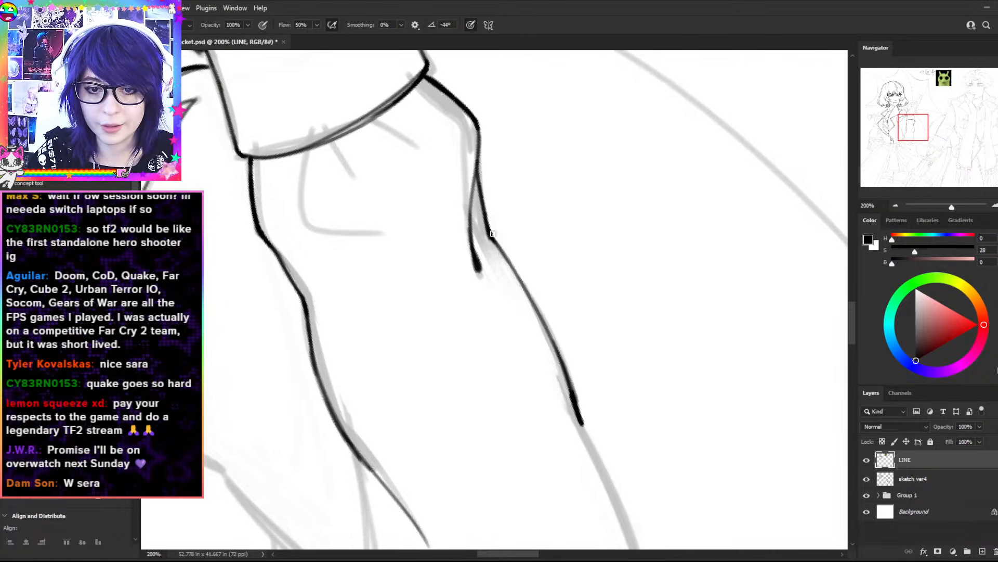
pyautogui.moveTo(598, 382); pyautogui.dragTo(572, 140)
pyautogui.moveTo(537, 194); pyautogui.dragTo(577, 308)
pyautogui.hotkey('ctrl', 'z')
pyautogui.moveTo(552, 231); pyautogui.dragTo(584, 310)
pyautogui.moveTo(541, 203); pyautogui.dragTo(596, 336)
pyautogui.moveTo(575, 290); pyautogui.dragTo(598, 356)
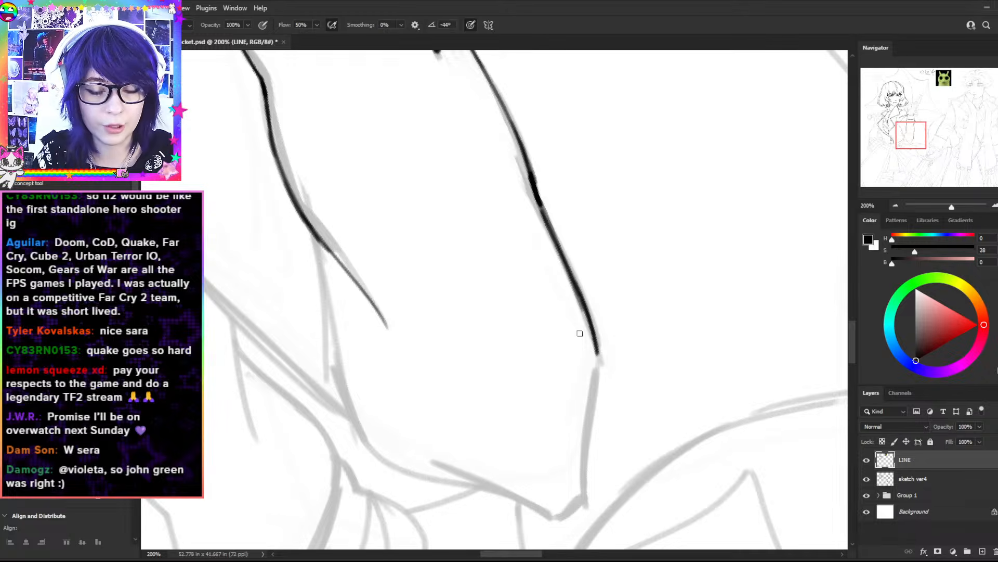
# - Blend the joint between the two outer-edge strokes at mid-forearm into one smooth line
pyautogui.press('r')
pyautogui.moveTo(653, 89); pyautogui.dragTo(584, 286)
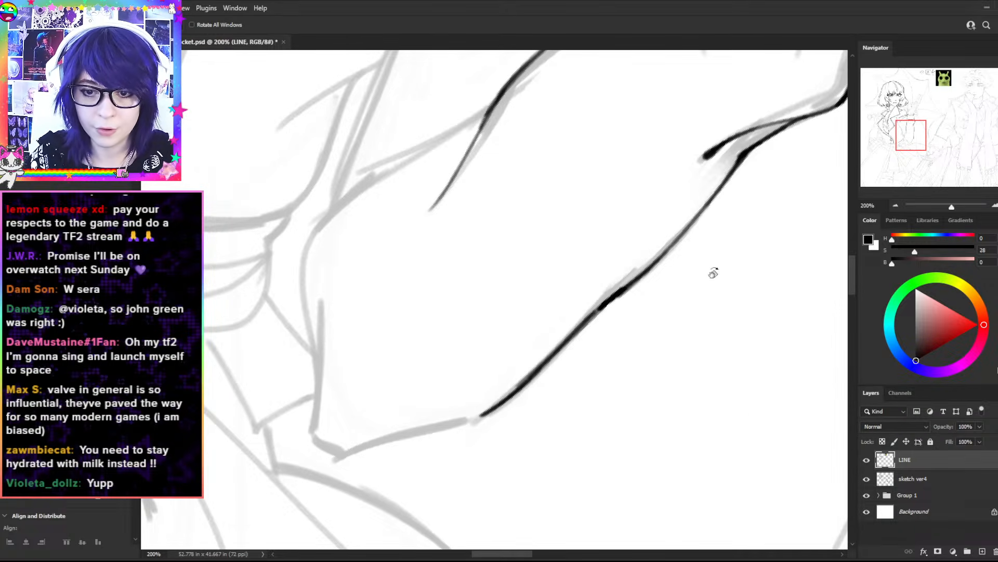
pyautogui.moveTo(710, 255); pyautogui.dragTo(450, 7)
pyautogui.press('b')
pyautogui.moveTo(506, 188); pyautogui.dragTo(520, 205)
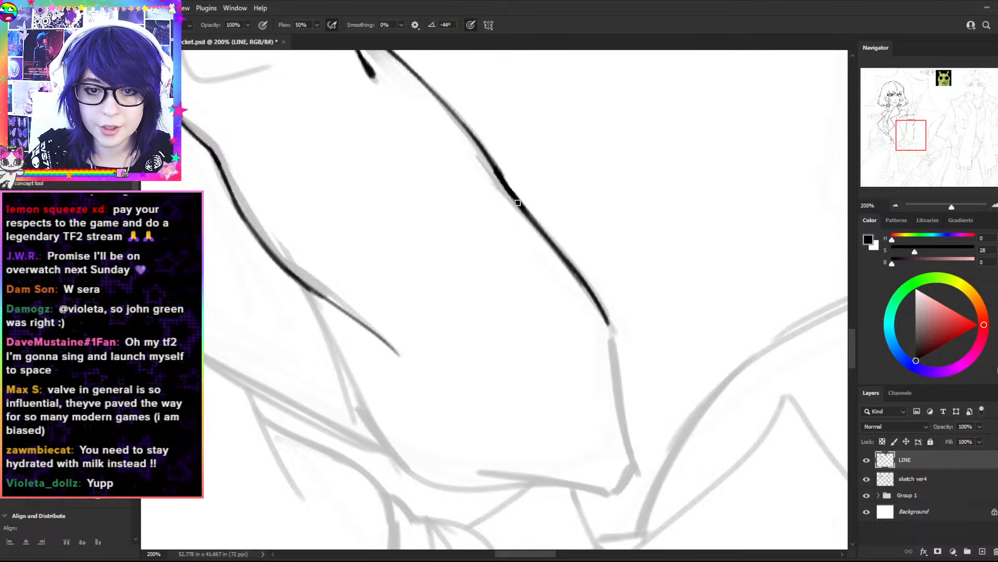
pyautogui.press('r')
pyautogui.moveTo(526, 144); pyautogui.dragTo(574, 225)
# - Ink the sleeve's lower body-side edge curving from the tapered fold down toward the elbow tip
pyautogui.hotkey('ctrl', '-')
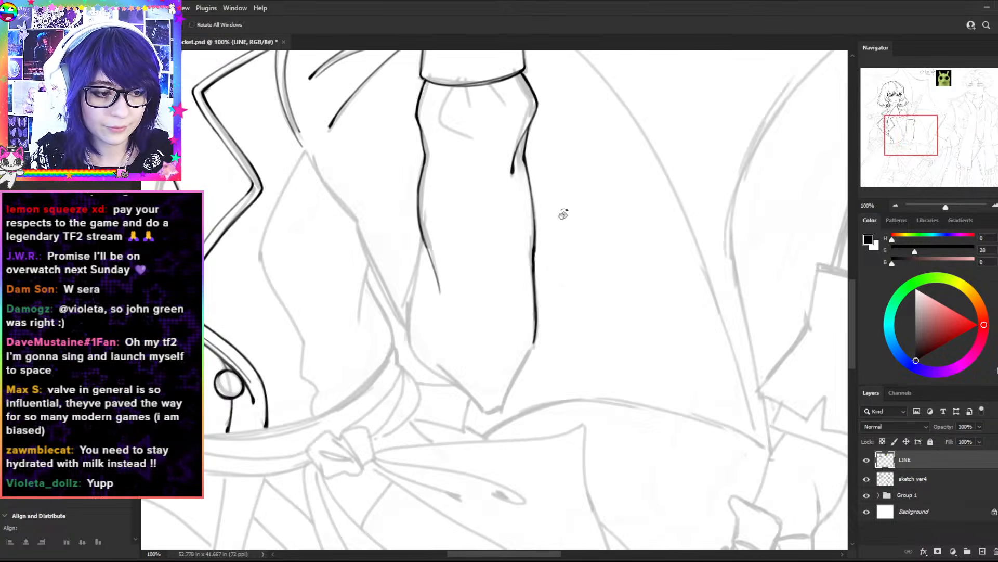
pyautogui.moveTo(595, 152); pyautogui.dragTo(608, 207)
pyautogui.press('b')
pyautogui.moveTo(450, 215); pyautogui.dragTo(401, 301)
pyautogui.hotkey('ctrl', 'z')
pyautogui.moveTo(450, 215)
pyautogui.mouseDown()
pyautogui.moveTo(405, 294)
pyautogui.moveTo(401, 322)
pyautogui.moveTo(427, 364)
pyautogui.mouseUp()
pyautogui.hotkey('ctrl', 'z')
pyautogui.hotkey('ctrl', 'z')
pyautogui.moveTo(402, 318); pyautogui.dragTo(433, 373)
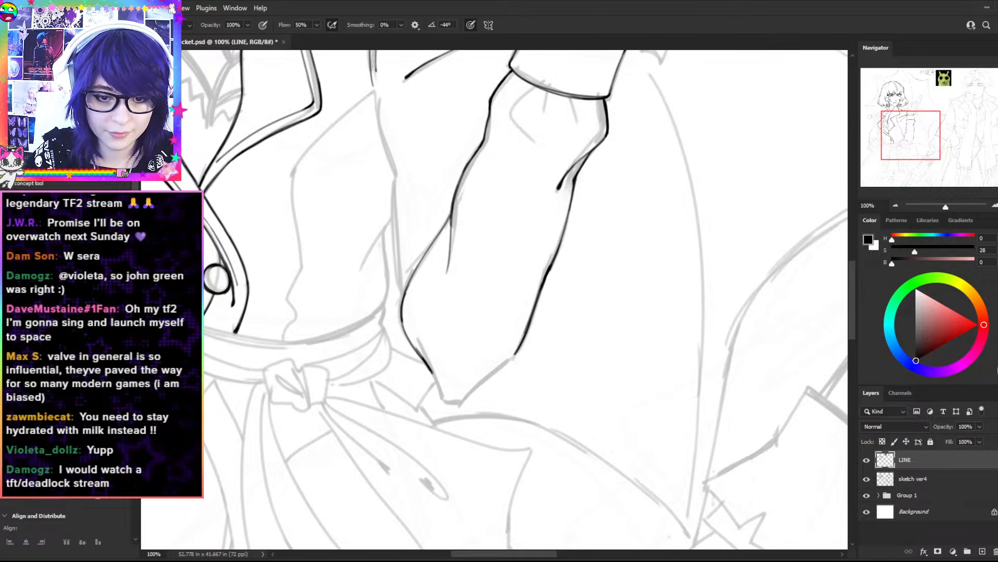
# - Ink the short fold line running along the lower body-side edge into the elbow tip
pyautogui.hotkey('ctrl', '+')
pyautogui.hotkey('ctrl', '+')
pyautogui.moveTo(460, 240); pyautogui.dragTo(653, 280)
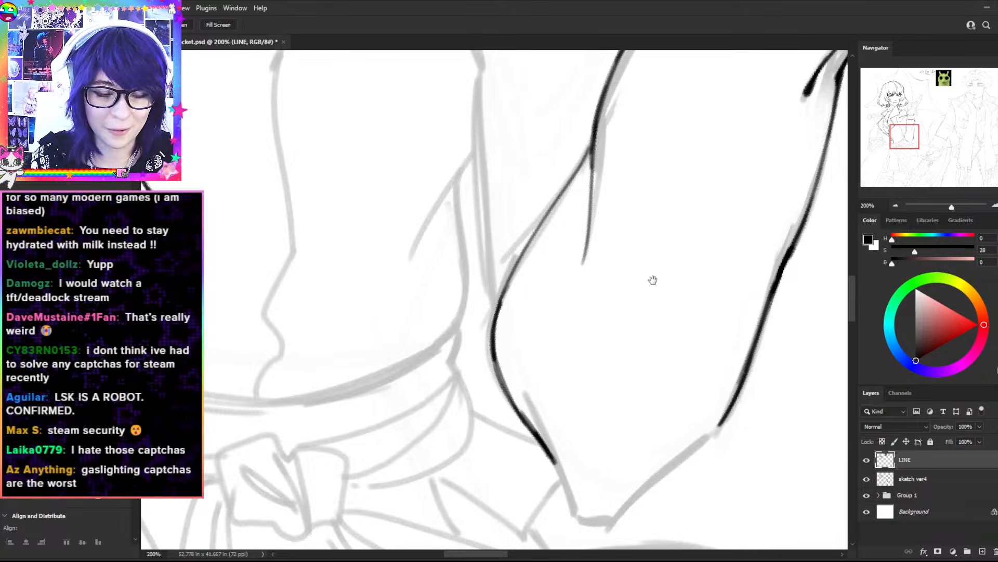
pyautogui.press('r')
pyautogui.moveTo(619, 127); pyautogui.dragTo(539, 67)
pyautogui.moveTo(503, 308); pyautogui.dragTo(531, 371)
pyautogui.hotkey('ctrl', 'z')
pyautogui.moveTo(503, 321)
pyautogui.mouseDown()
pyautogui.moveTo(531, 374)
pyautogui.moveTo(561, 392)
pyautogui.moveTo(404, 273)
pyautogui.moveTo(530, 378)
pyautogui.moveTo(544, 376)
pyautogui.mouseUp()
# - Ink the elbow's outer slope and blunt tip, joining the sleeve's outer and body-side edges
pyautogui.press('space')
pyautogui.press('r')
pyautogui.moveTo(590, 190)
pyautogui.mouseDown()
pyautogui.moveTo(537, 160)
pyautogui.moveTo(440, 164)
pyautogui.moveTo(524, 200)
pyautogui.mouseUp()
pyautogui.moveTo(492, 155); pyautogui.dragTo(559, 249)
pyautogui.moveTo(523, 193)
pyautogui.mouseDown()
pyautogui.moveTo(582, 270)
pyautogui.moveTo(584, 293)
pyautogui.mouseUp()
pyautogui.moveTo(582, 269); pyautogui.dragTo(584, 297)
pyautogui.hotkey('ctrl', 'z')
pyautogui.hotkey('ctrl', 'z')
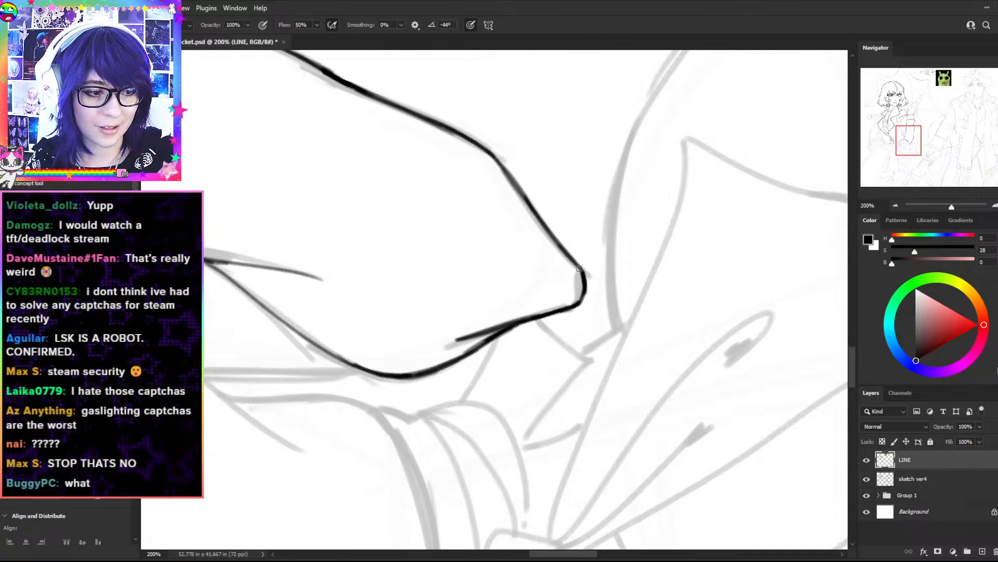
# - Thicken the ink where the tapered fold branches from the body-side edge, and strengthen the curve below it
pyautogui.hotkey('ctrl', '-')
pyautogui.moveTo(529, 208)
pyautogui.mouseDown()
pyautogui.moveTo(509, 178)
pyautogui.moveTo(570, 375)
pyautogui.mouseUp()
pyautogui.hotkey('ctrl', '+')
pyautogui.moveTo(551, 309); pyautogui.dragTo(565, 201)
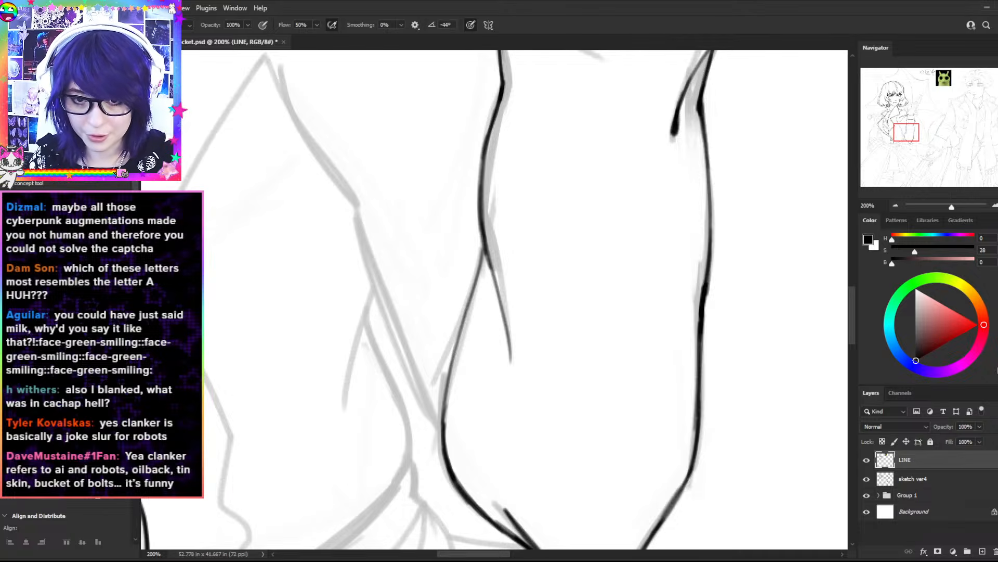
pyautogui.moveTo(482, 247); pyautogui.dragTo(472, 291)
pyautogui.moveTo(485, 255); pyautogui.dragTo(510, 333)
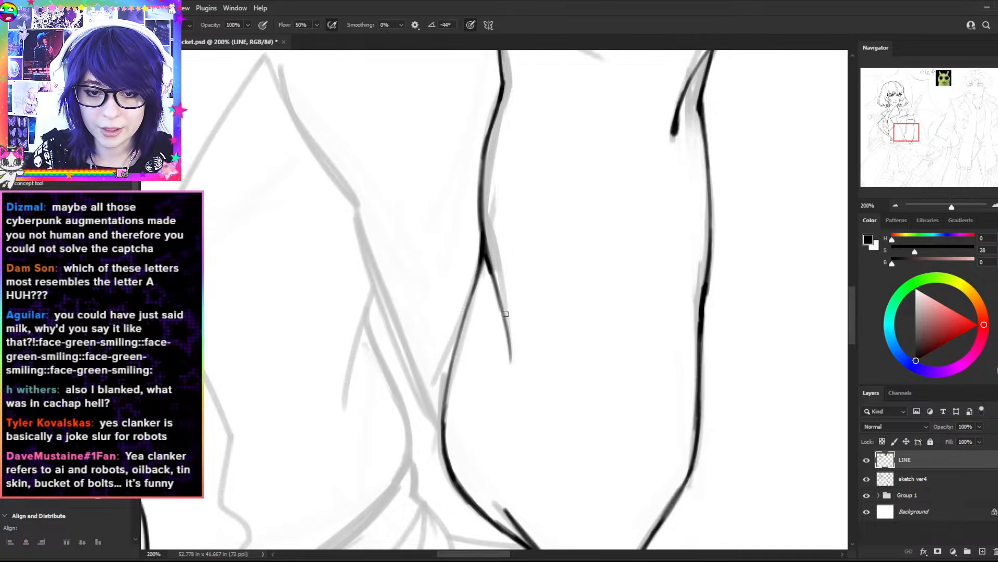
pyautogui.moveTo(462, 309); pyautogui.dragTo(437, 458)
pyautogui.hotkey('ctrl', 'z')
pyautogui.moveTo(456, 351); pyautogui.dragTo(441, 458)
# - Ink three gather folds beneath the cuff: one long hooked fold and two short creases
pyautogui.hotkey('ctrl', '-')
pyautogui.moveTo(533, 260); pyautogui.dragTo(470, 421)
pyautogui.hotkey('ctrl', '+')
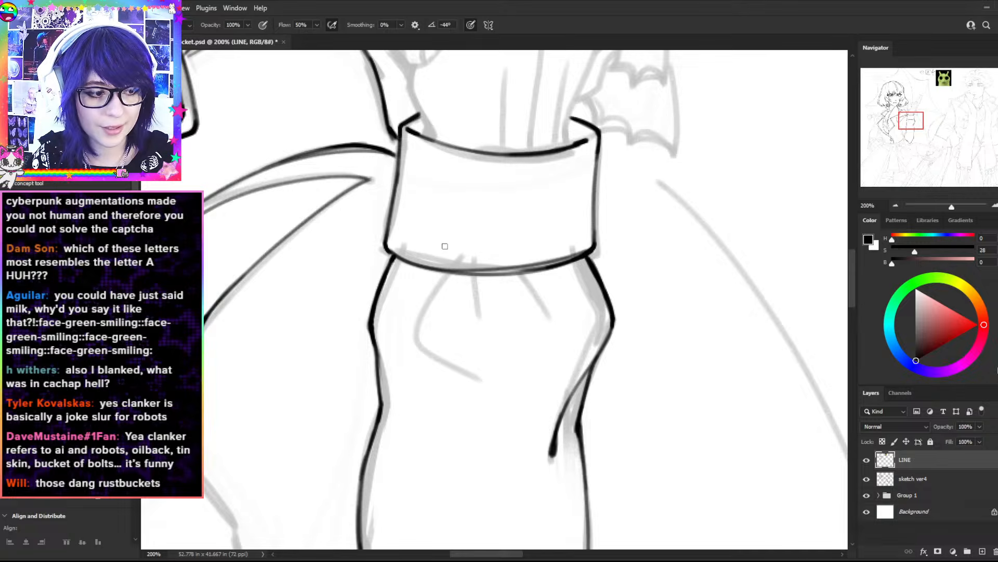
pyautogui.moveTo(448, 276)
pyautogui.mouseDown()
pyautogui.moveTo(428, 359)
pyautogui.moveTo(457, 366)
pyautogui.mouseUp()
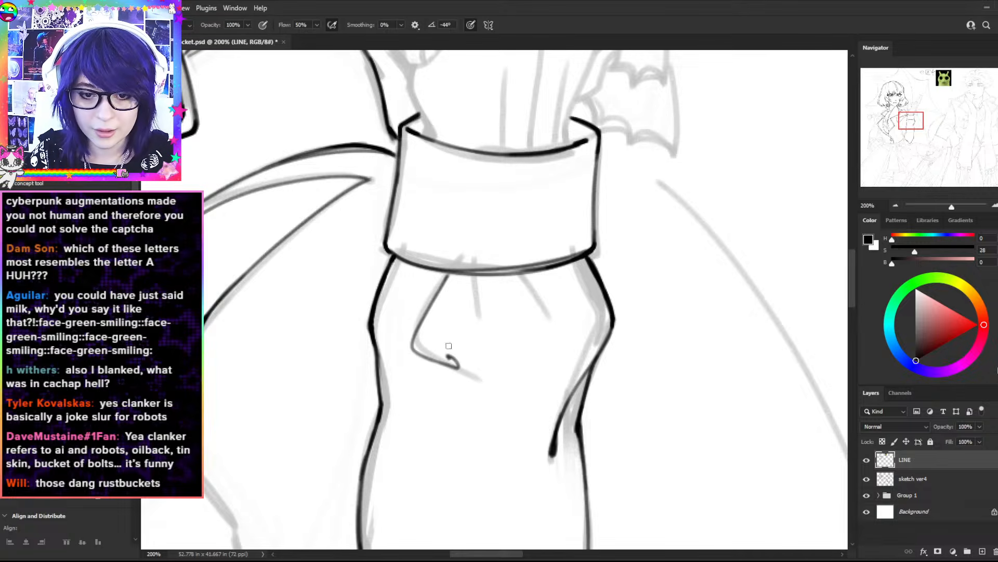
pyautogui.moveTo(471, 275)
pyautogui.mouseDown()
pyautogui.moveTo(478, 313)
pyautogui.moveTo(473, 278)
pyautogui.moveTo(443, 283)
pyautogui.mouseUp()
pyautogui.moveTo(524, 274)
pyautogui.mouseDown()
pyautogui.moveTo(561, 320)
pyautogui.moveTo(540, 292)
pyautogui.mouseUp()
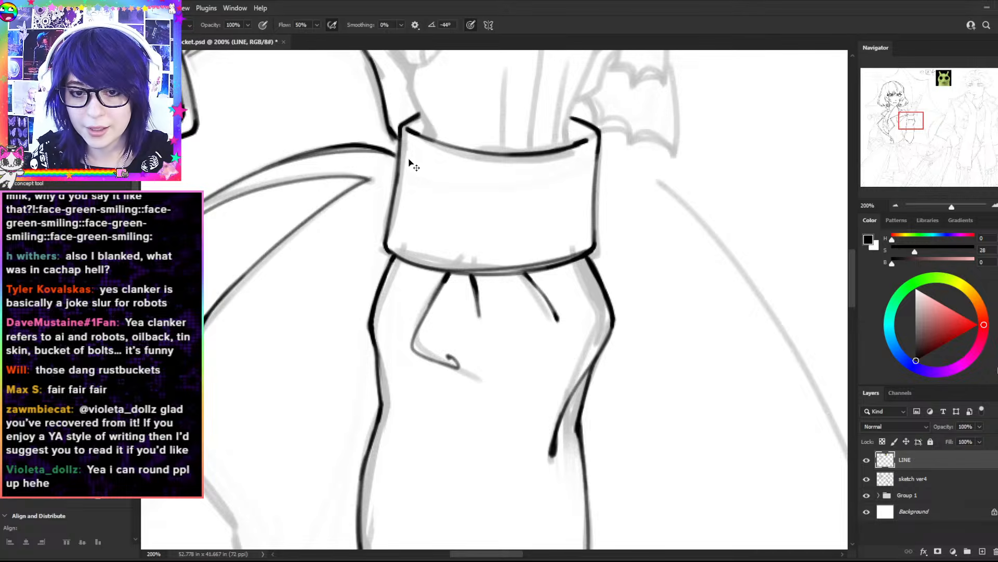
# - Ink the upper sleeve's underside edge from the armhole seam down to the forearm near the elbow
pyautogui.hotkey('ctrl', '-')
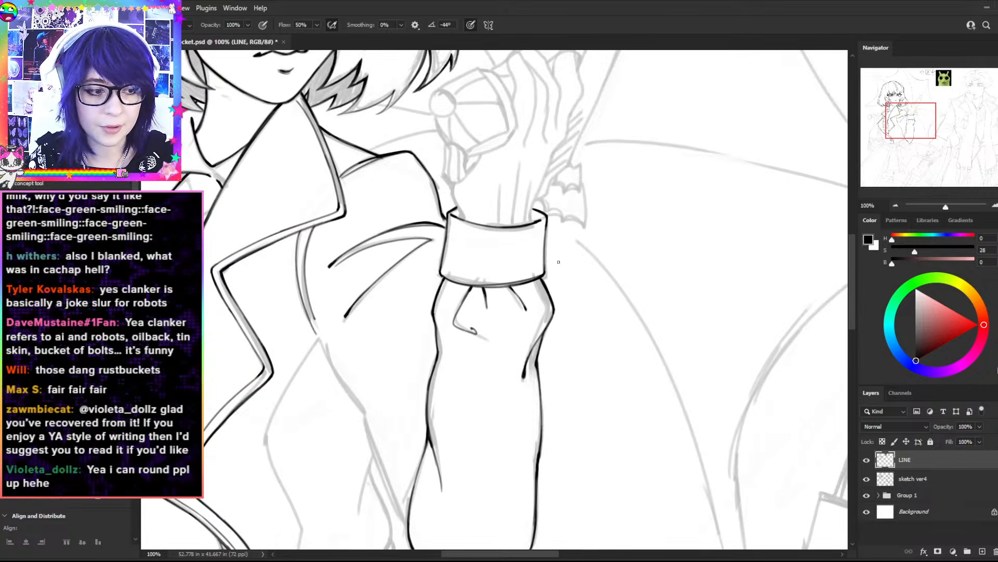
pyautogui.moveTo(555, 279); pyautogui.dragTo(663, 165)
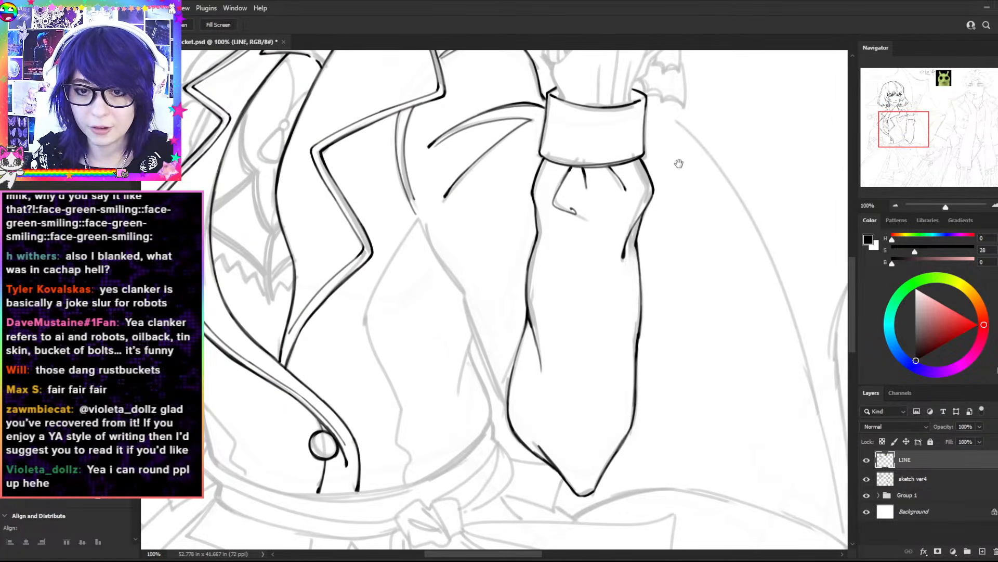
pyautogui.moveTo(419, 218); pyautogui.dragTo(465, 292)
pyautogui.hotkey('ctrl', 'z')
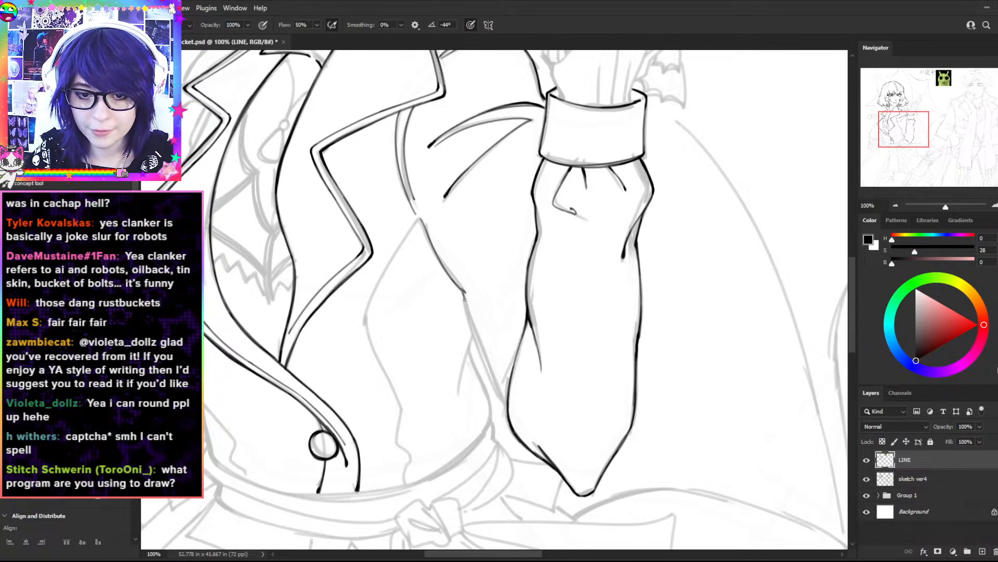
pyautogui.moveTo(462, 289)
pyautogui.mouseDown()
pyautogui.moveTo(482, 365)
pyautogui.moveTo(506, 404)
pyautogui.mouseUp()
pyautogui.hotkey('ctrl', 'z')
pyautogui.moveTo(479, 344)
pyautogui.mouseDown()
pyautogui.moveTo(505, 410)
pyautogui.moveTo(492, 380)
pyautogui.mouseUp()
pyautogui.hotkey('ctrl', 'z')
# - Ink two short creases in the gap beside the forearm's body-side edge, one above the other
pyautogui.moveTo(527, 323)
pyautogui.mouseDown()
pyautogui.moveTo(507, 373)
pyautogui.moveTo(515, 341)
pyautogui.moveTo(505, 369)
pyautogui.mouseUp()
pyautogui.hotkey('ctrl', 'z')
pyautogui.hotkey('ctrl', 'z')
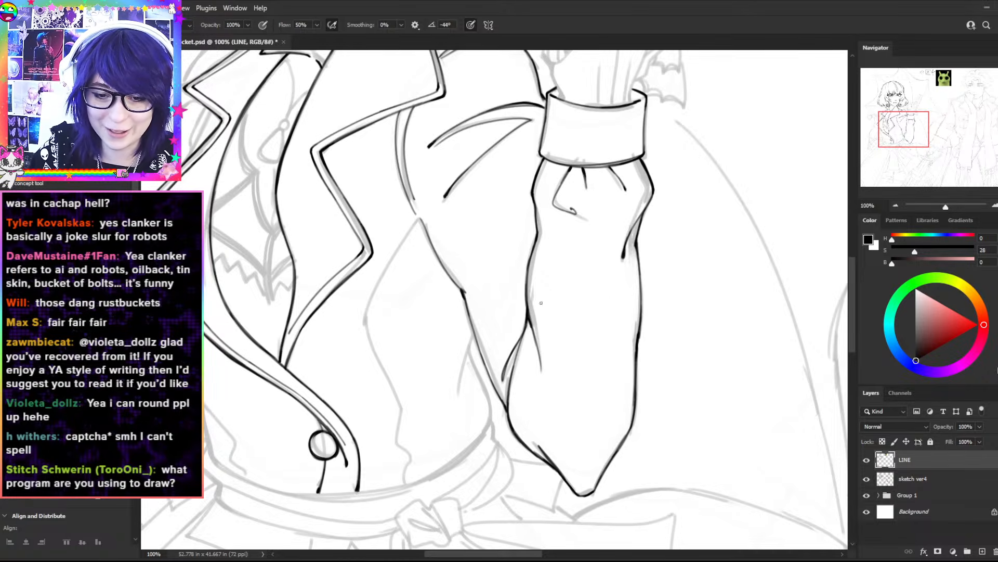
pyautogui.moveTo(527, 313); pyautogui.dragTo(514, 323)
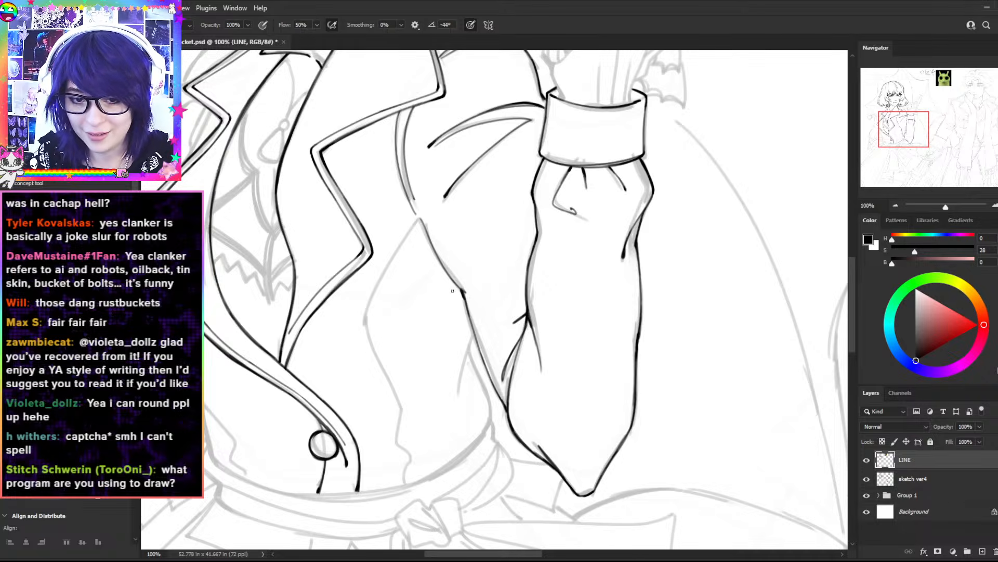
# - Thicken the upper sleeve's underside edge just below its bend
pyautogui.moveTo(464, 295)
pyautogui.mouseDown()
pyautogui.moveTo(447, 272)
pyautogui.moveTo(472, 332)
pyautogui.mouseUp()
pyautogui.hotkey('ctrl', 'z')
pyautogui.moveTo(464, 294); pyautogui.dragTo(480, 355)
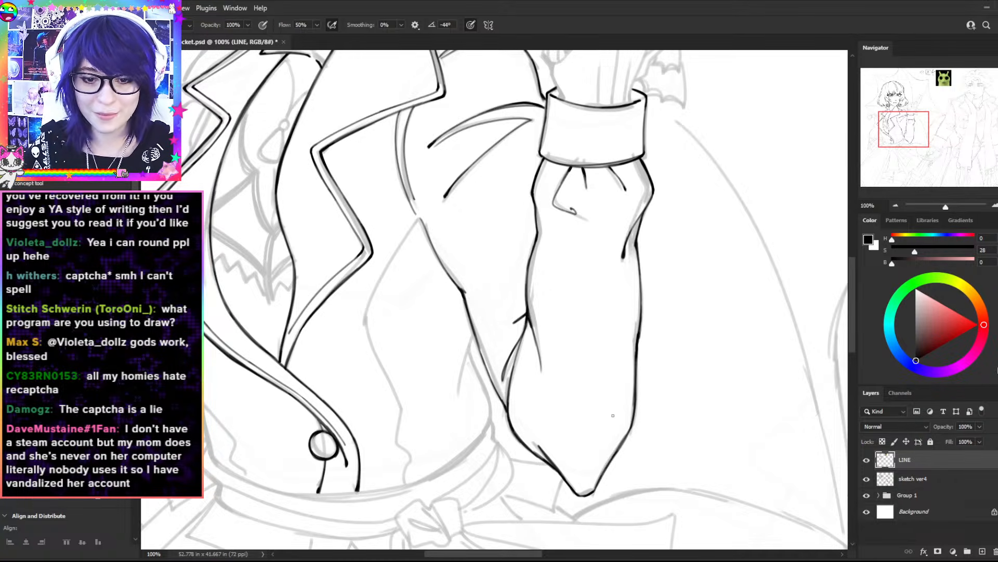
# - Ink the torso's side line from the upper sleeve down toward the belt, with a short fold branching off it
pyautogui.moveTo(442, 321)
pyautogui.mouseDown()
pyautogui.moveTo(454, 284)
pyautogui.moveTo(522, 347)
pyautogui.mouseUp()
pyautogui.hotkey('ctrl', 'z')
pyautogui.moveTo(500, 279); pyautogui.dragTo(525, 347)
pyautogui.hotkey('ctrl', 'z')
pyautogui.hotkey('ctrl', 'z')
pyautogui.moveTo(501, 294); pyautogui.dragTo(529, 354)
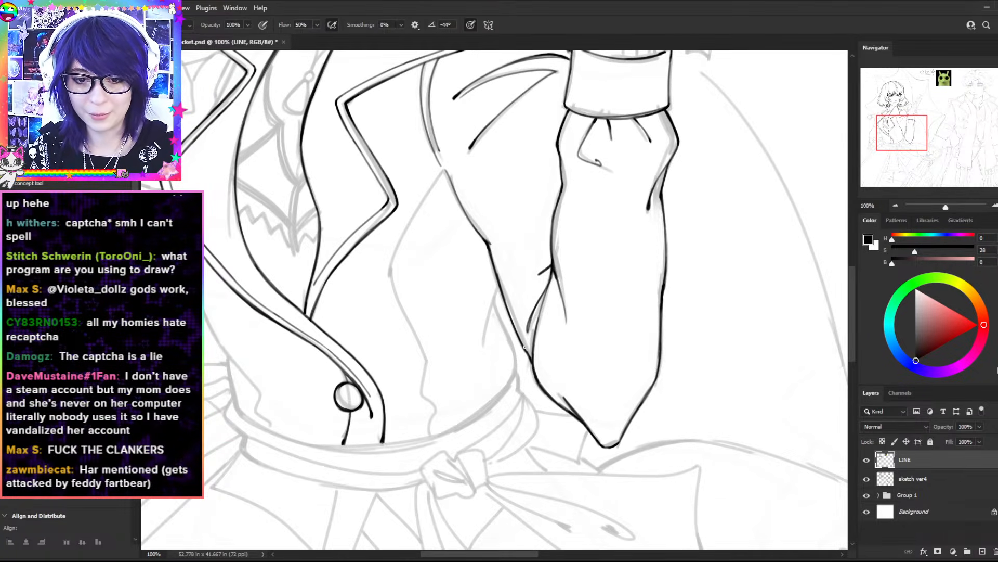
pyautogui.moveTo(498, 287)
pyautogui.mouseDown()
pyautogui.moveTo(481, 340)
pyautogui.moveTo(501, 319)
pyautogui.moveTo(496, 298)
pyautogui.moveTo(519, 361)
pyautogui.mouseUp()
pyautogui.hotkey('ctrl', 'z')
pyautogui.moveTo(503, 326)
pyautogui.mouseDown()
pyautogui.moveTo(517, 379)
pyautogui.moveTo(511, 339)
pyautogui.mouseUp()
pyautogui.hotkey('ctrl', 'z')
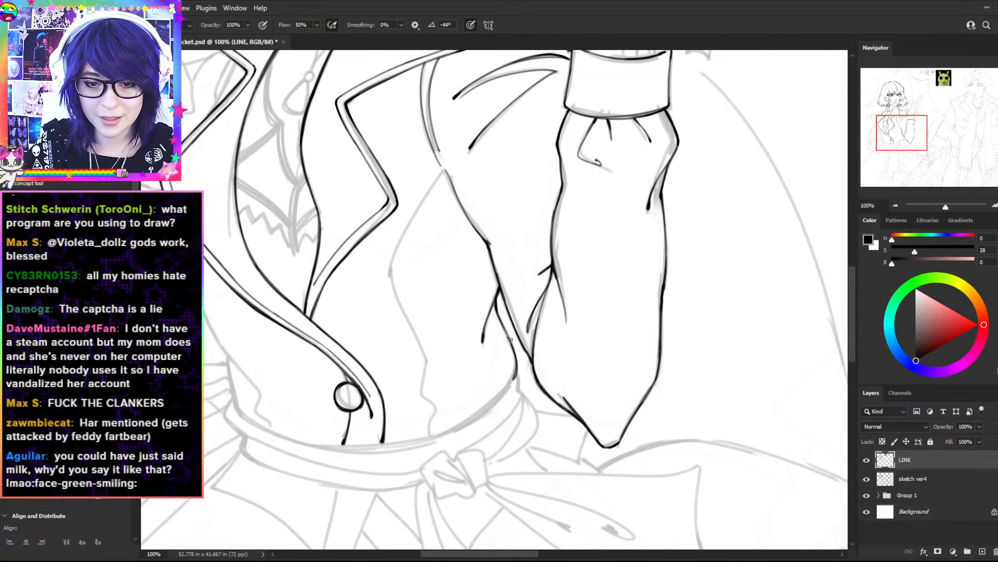
# - Clean up and redraw the lower end of the torso's side line where it curves down to the belt
pyautogui.hotkey('ctrl', '+')
pyautogui.press('e')
pyautogui.moveTo(520, 374); pyautogui.dragTo(538, 422)
pyautogui.press('b')
pyautogui.hotkey('ctrl', 'z')
pyautogui.moveTo(503, 334); pyautogui.dragTo(537, 431)
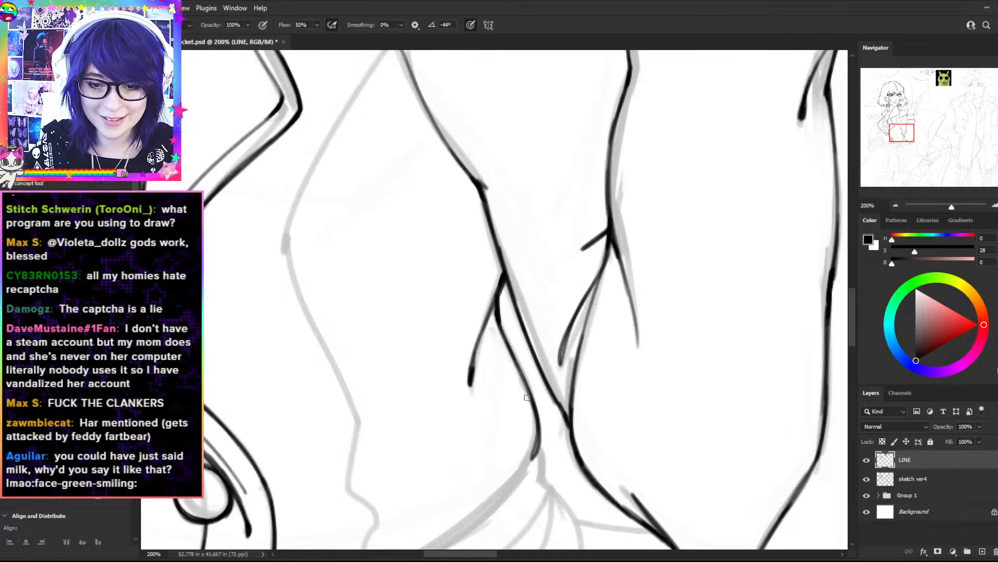
pyautogui.hotkey('ctrl', '-')
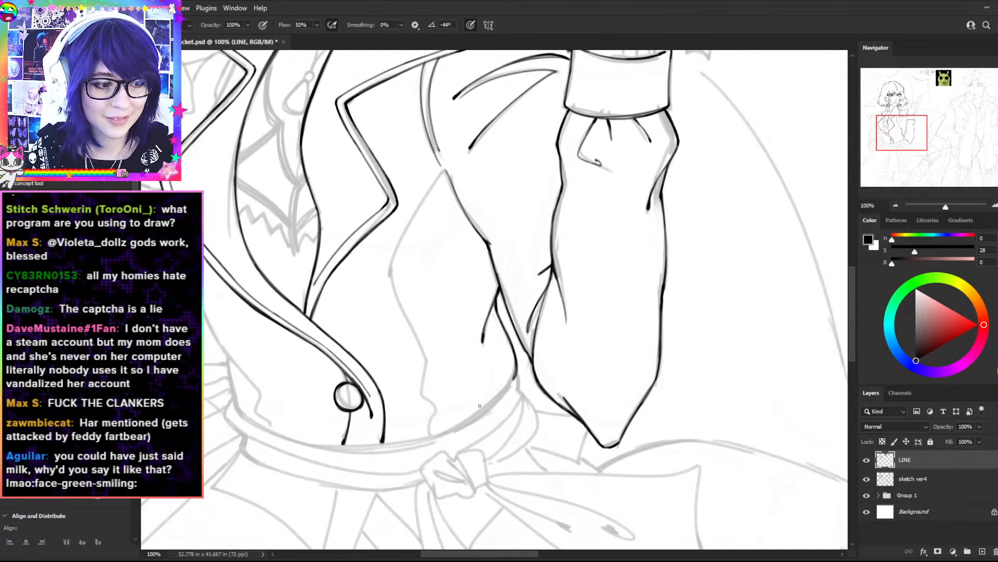
# - Ink the upper part of the jacket's front panel seam, curving from the sleeve's underside down toward the seam's bend
pyautogui.press('h')
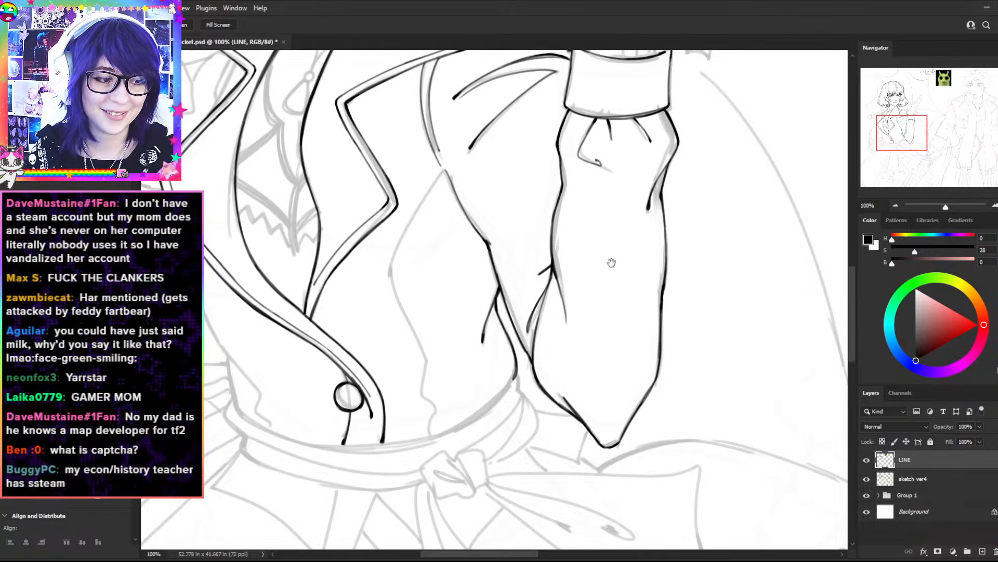
pyautogui.moveTo(598, 290); pyautogui.dragTo(723, 336)
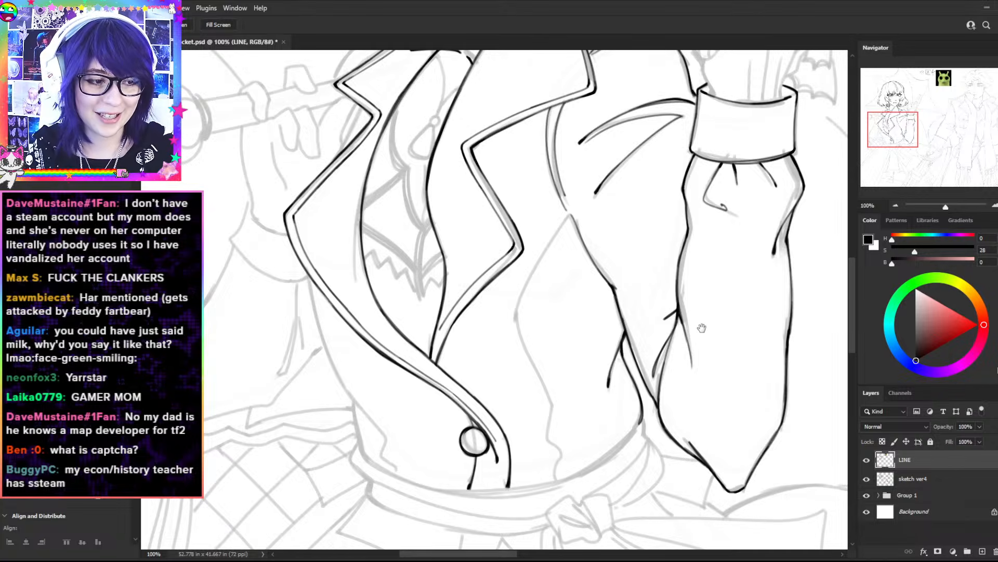
pyautogui.press('b')
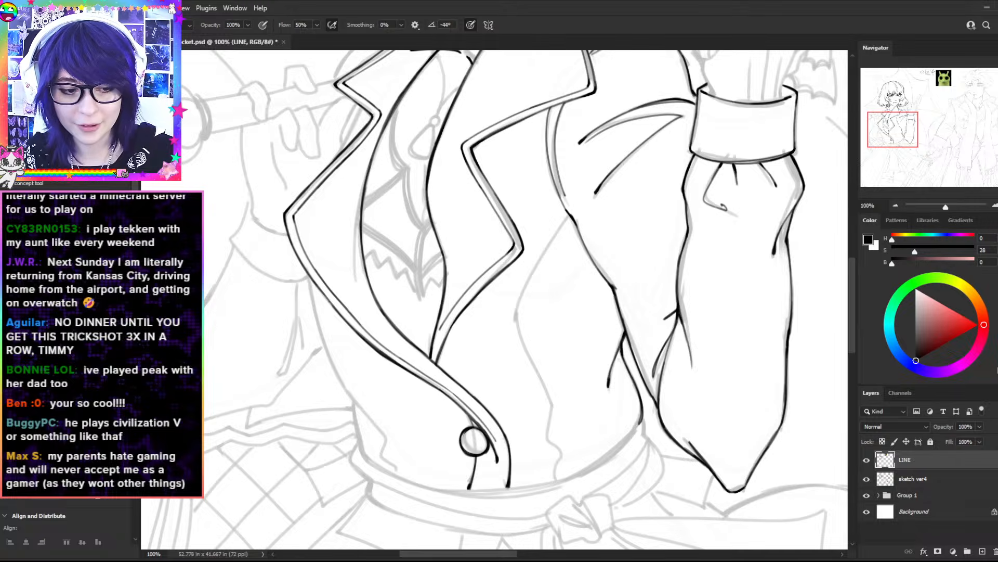
pyautogui.moveTo(569, 213); pyautogui.dragTo(517, 327)
pyautogui.hotkey('ctrl', 'z')
pyautogui.moveTo(568, 217); pyautogui.dragTo(526, 290)
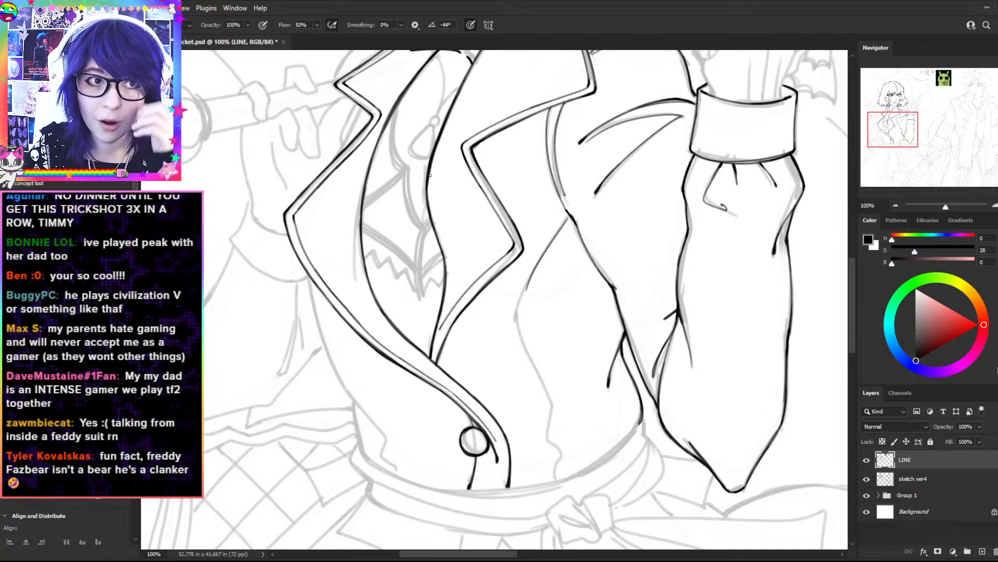
pyautogui.hotkey('ctrl', 'z')
pyautogui.moveTo(569, 217); pyautogui.dragTo(520, 308)
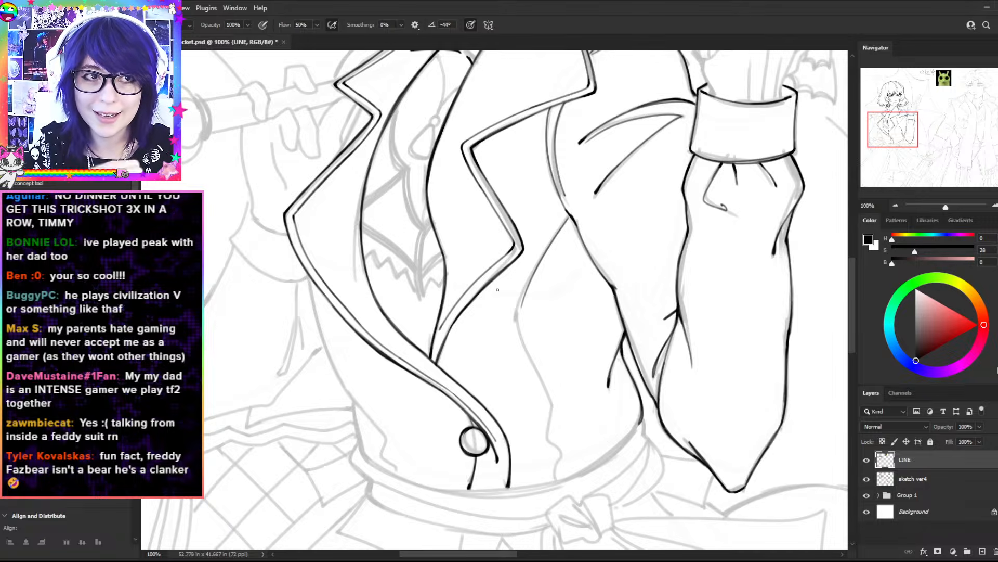
# - Erase the rough tail of the panel seam's upper curve and redraw it up from the bend
pyautogui.press('r')
pyautogui.moveTo(560, 244); pyautogui.dragTo(575, 269)
pyautogui.press('e')
pyautogui.moveTo(520, 313); pyautogui.dragTo(543, 284)
pyautogui.press('b')
pyautogui.moveTo(512, 321); pyautogui.dragTo(557, 268)
pyautogui.hotkey('ctrl', 'z')
pyautogui.moveTo(508, 326)
pyautogui.mouseDown()
pyautogui.moveTo(564, 262)
pyautogui.moveTo(554, 244)
pyautogui.mouseUp()
# - Ink the panel seam's lower part from the bend down to the belt, ending in a small wavy fold
pyautogui.press('r')
pyautogui.press('b')
pyautogui.moveTo(519, 313)
pyautogui.mouseDown()
pyautogui.moveTo(564, 398)
pyautogui.moveTo(466, 273)
pyautogui.moveTo(474, 304)
pyautogui.moveTo(489, 312)
pyautogui.moveTo(485, 337)
pyautogui.mouseUp()
pyautogui.hotkey('ctrl', 'z')
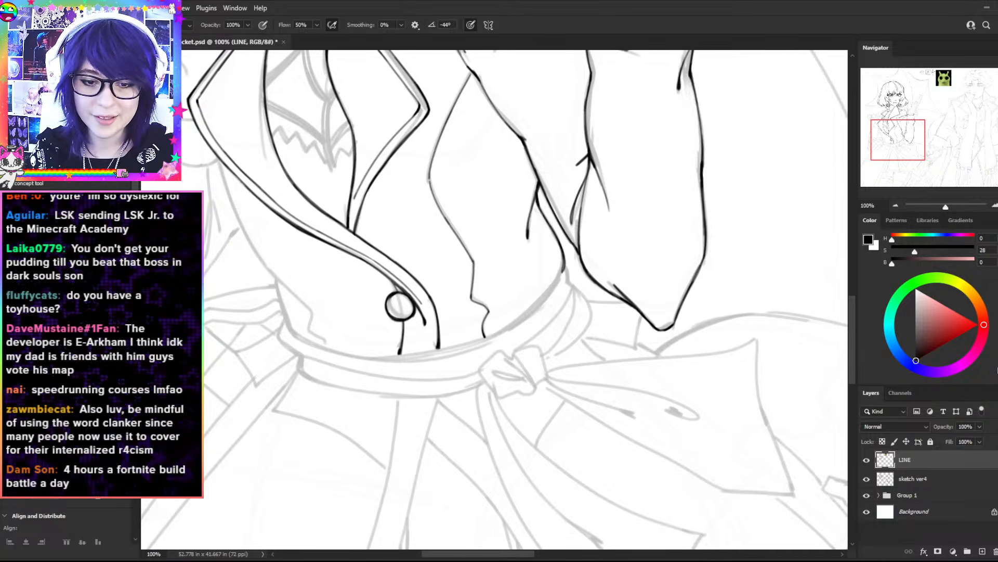
pyautogui.scroll(3, 456, 172)
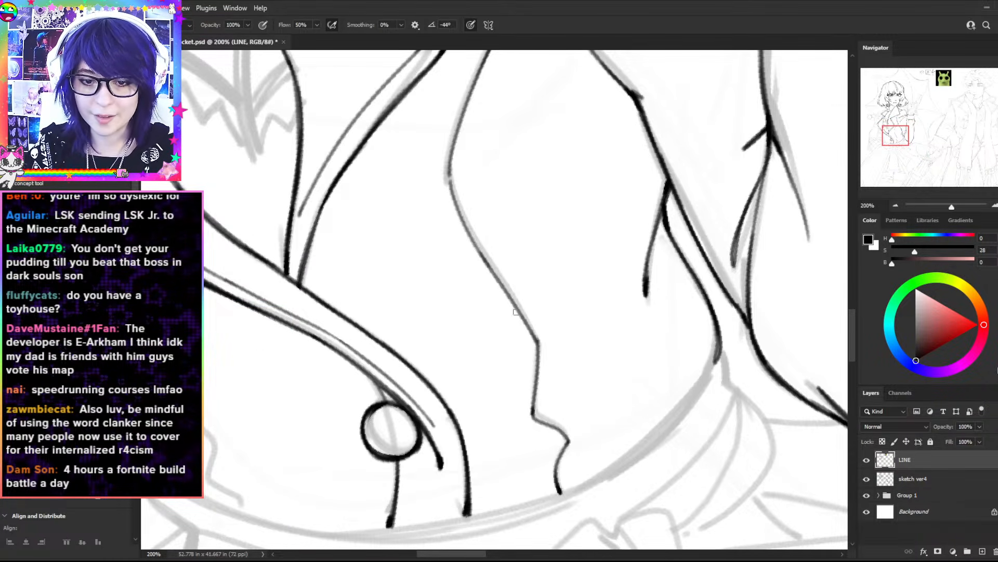
pyautogui.moveTo(493, 269)
pyautogui.mouseDown()
pyautogui.moveTo(537, 335)
pyautogui.moveTo(513, 299)
pyautogui.moveTo(530, 348)
pyautogui.moveTo(539, 341)
pyautogui.moveTo(536, 417)
pyautogui.moveTo(535, 409)
pyautogui.moveTo(566, 442)
pyautogui.moveTo(567, 435)
pyautogui.moveTo(560, 463)
pyautogui.mouseUp()
pyautogui.scroll(-2, 560, 463)
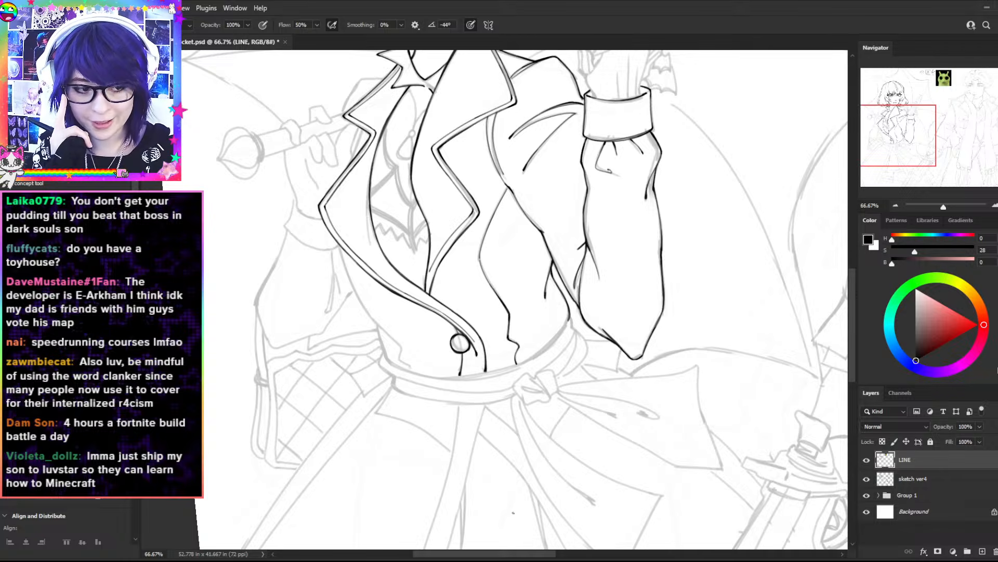
# - Ink the necklace's two cords running from the collar and the lapel's inner edge down to the pendant's ring
pyautogui.scroll(1, 507, 309)
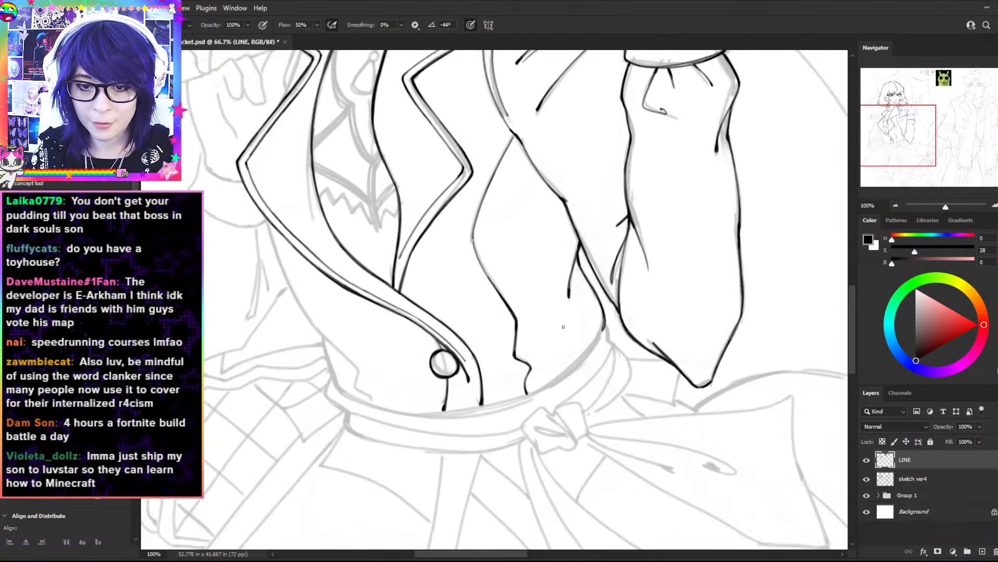
pyautogui.press('e')
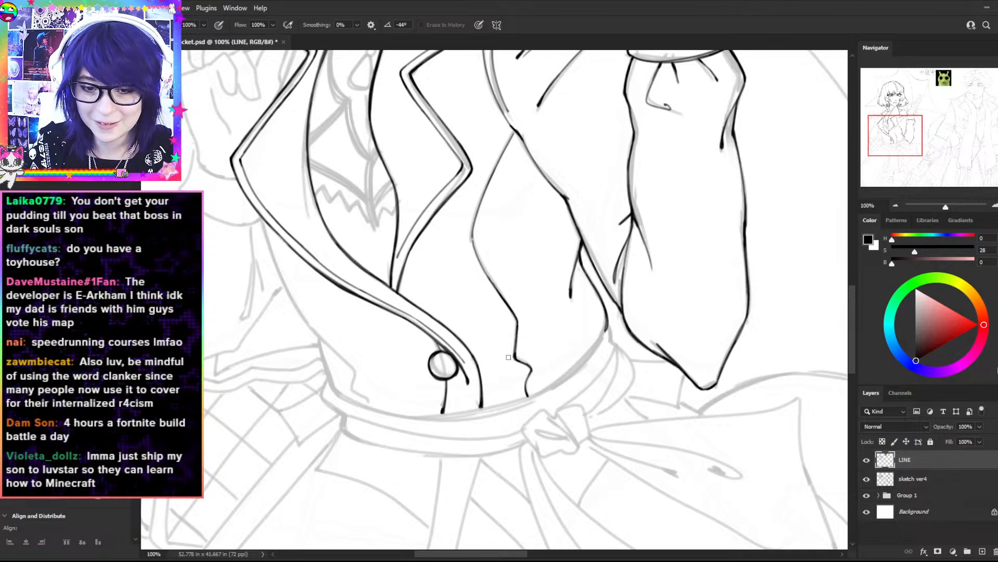
pyautogui.press('space')
pyautogui.moveTo(540, 222); pyautogui.dragTo(682, 468)
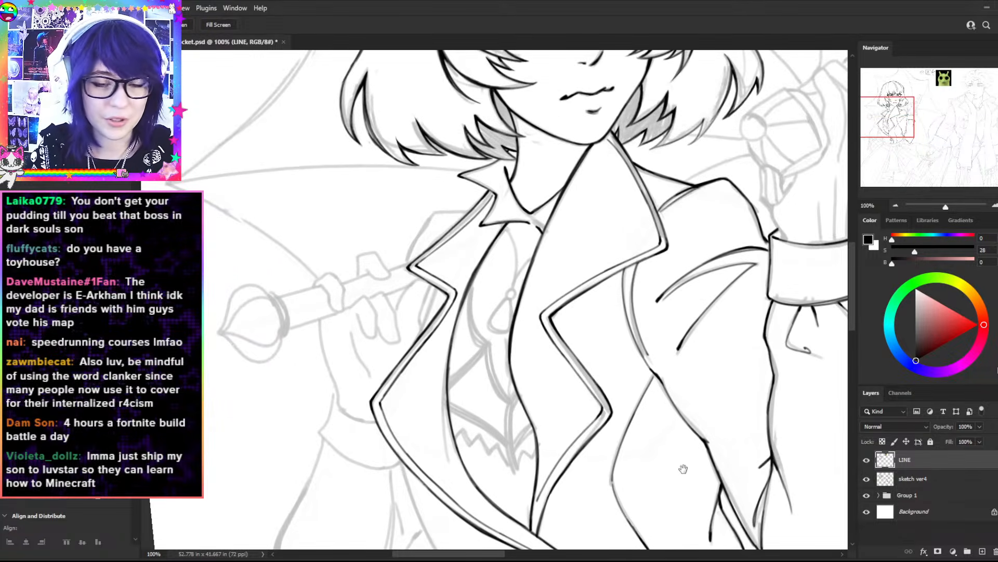
pyautogui.moveTo(487, 347)
pyautogui.mouseDown()
pyautogui.moveTo(463, 384)
pyautogui.moveTo(460, 419)
pyautogui.mouseUp()
pyautogui.hotkey('ctrl', '+')
pyautogui.moveTo(460, 302)
pyautogui.mouseDown()
pyautogui.moveTo(484, 395)
pyautogui.moveTo(482, 356)
pyautogui.moveTo(476, 418)
pyautogui.moveTo(509, 366)
pyautogui.moveTo(494, 389)
pyautogui.mouseUp()
pyautogui.hotkey('ctrl', 'z')
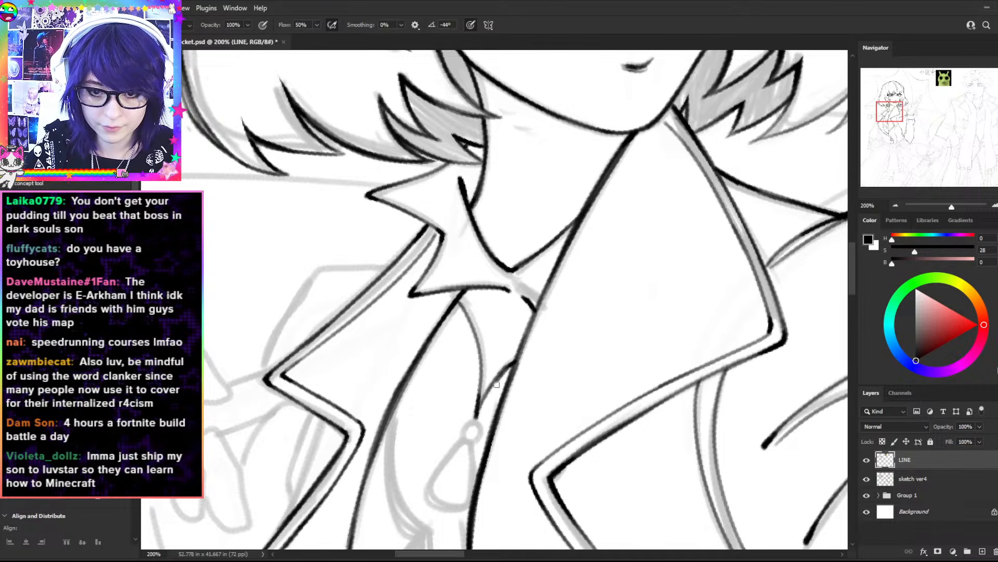
pyautogui.hotkey('ctrl', 'z')
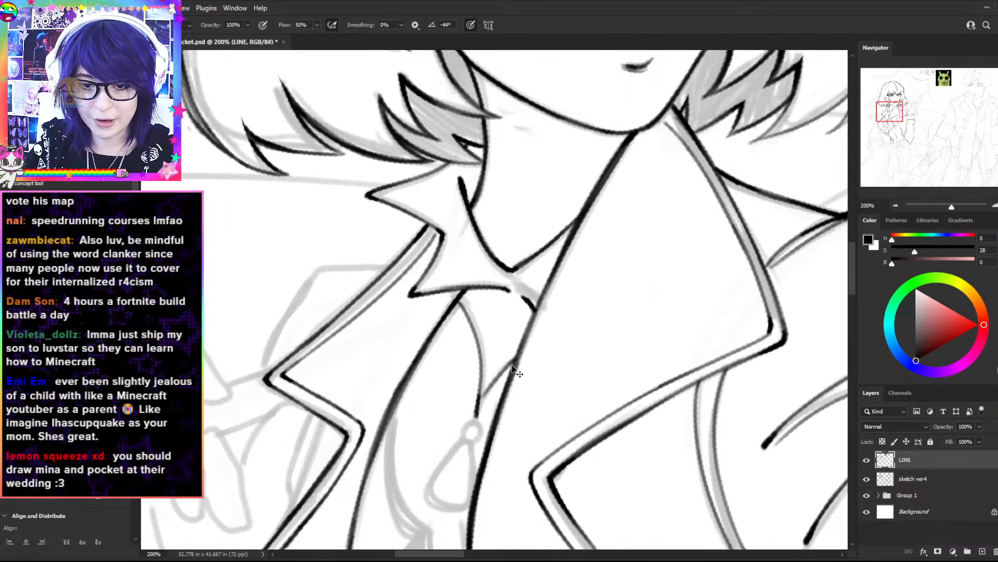
pyautogui.moveTo(489, 389); pyautogui.dragTo(481, 403)
pyautogui.hotkey('ctrl', 'z')
pyautogui.moveTo(517, 356)
pyautogui.mouseDown()
pyautogui.moveTo(477, 414)
pyautogui.moveTo(503, 372)
pyautogui.mouseUp()
pyautogui.hotkey('ctrl', 'z')
pyautogui.hotkey('ctrl', 'z')
pyautogui.moveTo(481, 421); pyautogui.dragTo(499, 232)
pyautogui.moveTo(476, 116); pyautogui.dragTo(487, 145)
pyautogui.hotkey('ctrl', 'z')
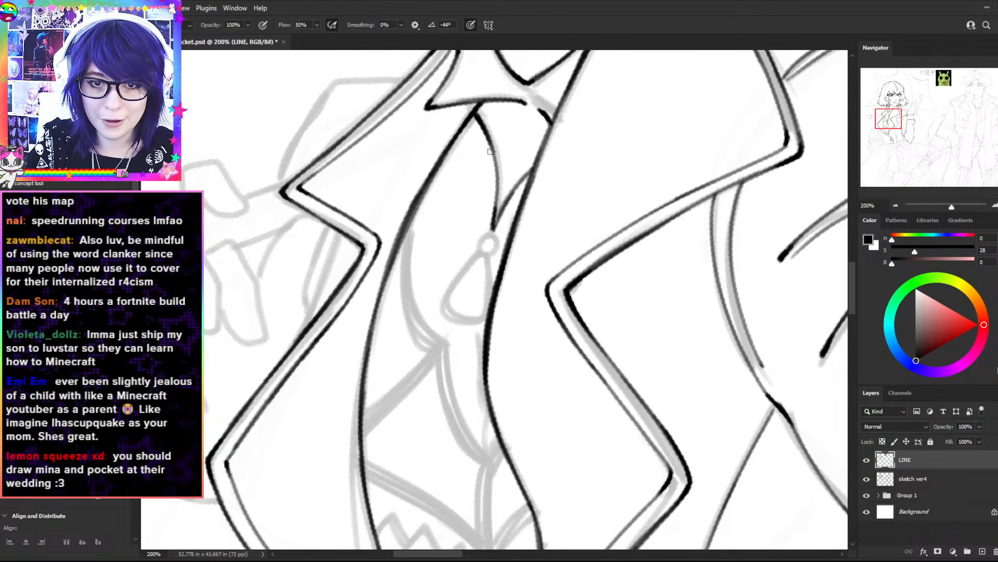
# - Ink the necklace's small ring and the teardrop pendant hanging from it against the lapel edge
pyautogui.moveTo(489, 232)
pyautogui.mouseDown()
pyautogui.moveTo(497, 238)
pyautogui.moveTo(479, 239)
pyautogui.moveTo(495, 235)
pyautogui.mouseUp()
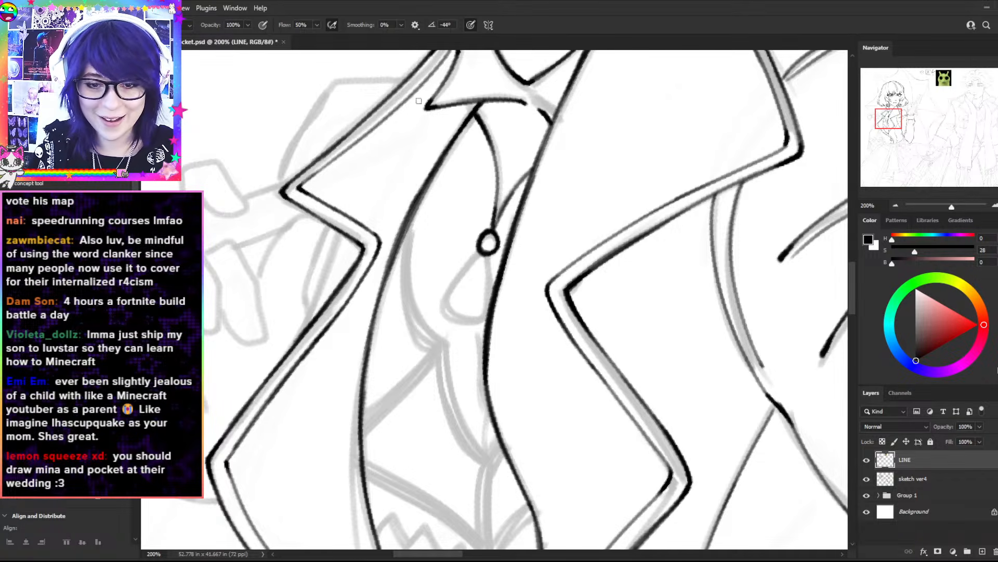
pyautogui.moveTo(479, 256); pyautogui.dragTo(453, 327)
pyautogui.hotkey('ctrl', 'z')
pyautogui.moveTo(479, 256)
pyautogui.mouseDown()
pyautogui.moveTo(471, 302)
pyautogui.moveTo(485, 257)
pyautogui.moveTo(494, 291)
pyautogui.mouseUp()
pyautogui.hotkey('ctrl', 'z')
pyautogui.moveTo(447, 318); pyautogui.dragTo(488, 323)
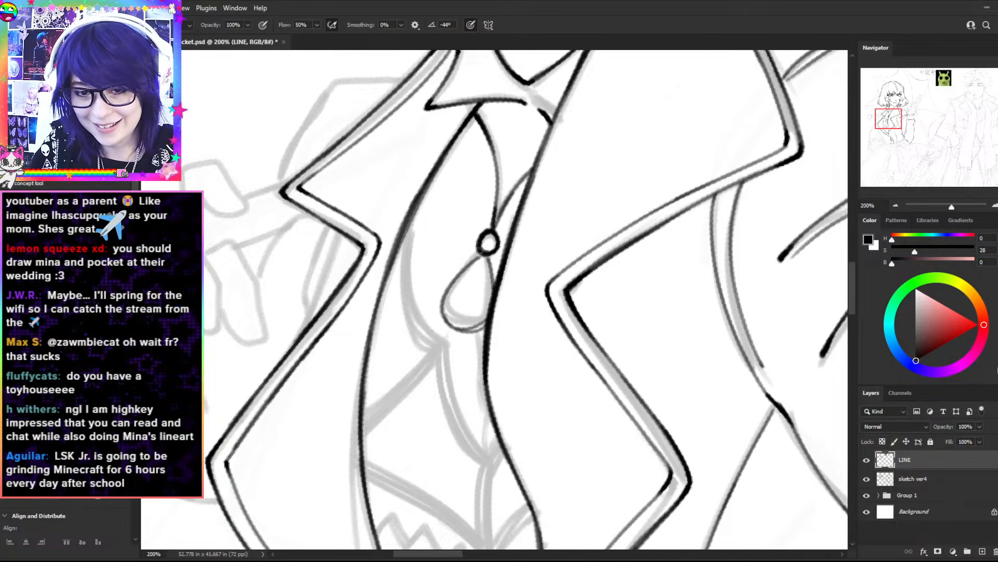
pyautogui.hotkey('ctrl', '+')
pyautogui.moveTo(472, 230)
pyautogui.mouseDown()
pyautogui.moveTo(435, 268)
pyautogui.moveTo(471, 232)
pyautogui.moveTo(430, 283)
pyautogui.moveTo(440, 260)
pyautogui.moveTo(430, 339)
pyautogui.mouseUp()
pyautogui.moveTo(483, 234); pyautogui.dragTo(492, 294)
# - Ink the top edge of the neckline's lower scallop, curving from the scallops' meeting point below the pendant toward the lapel
pyautogui.hotkey('ctrl', '-')
pyautogui.hotkey('ctrl', '-')
pyautogui.hotkey('ctrl', '-')
pyautogui.hotkey('ctrl', '-')
pyautogui.hotkey('ctrl', '-')
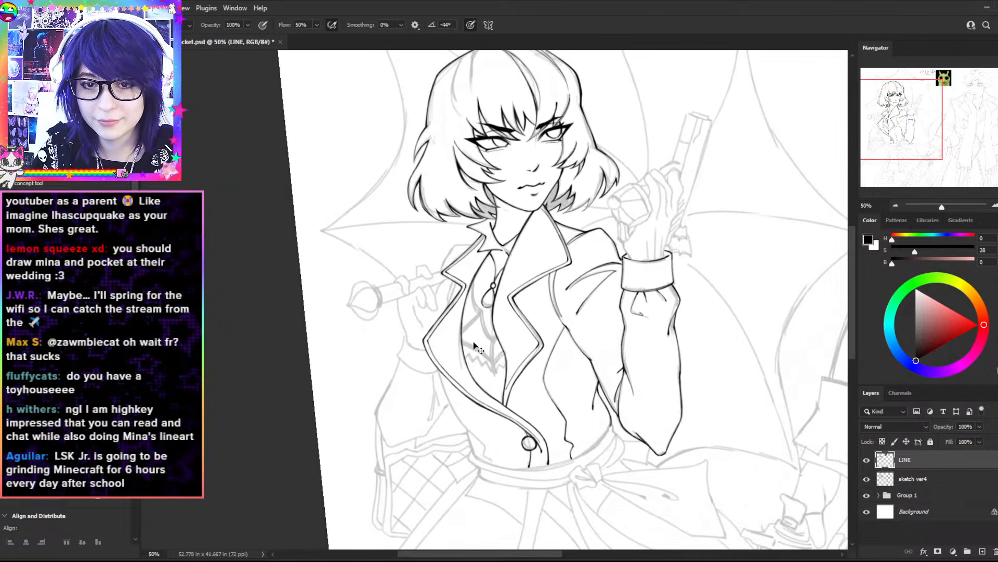
pyautogui.scroll(-1, 474, 346)
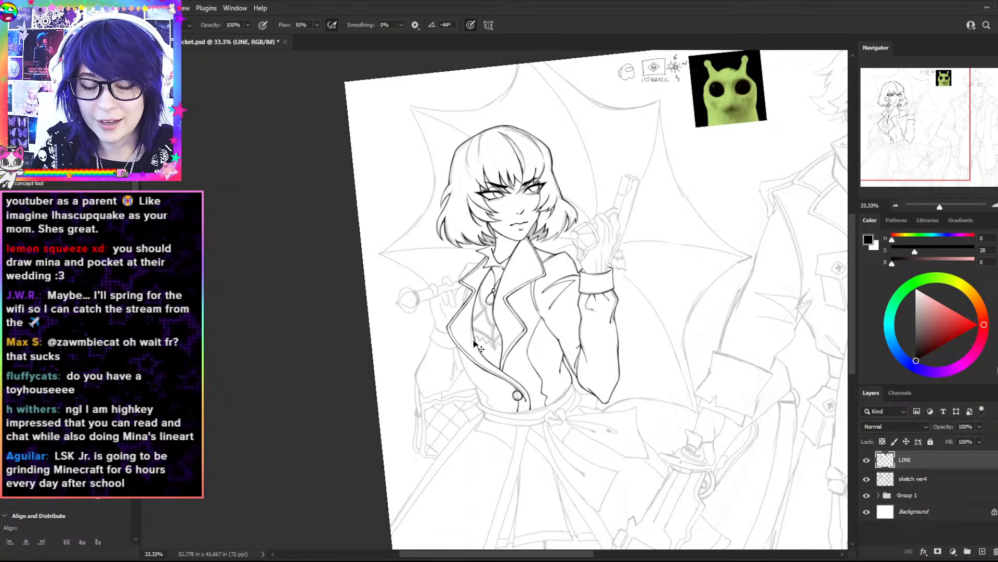
pyautogui.scroll(5, 494, 300)
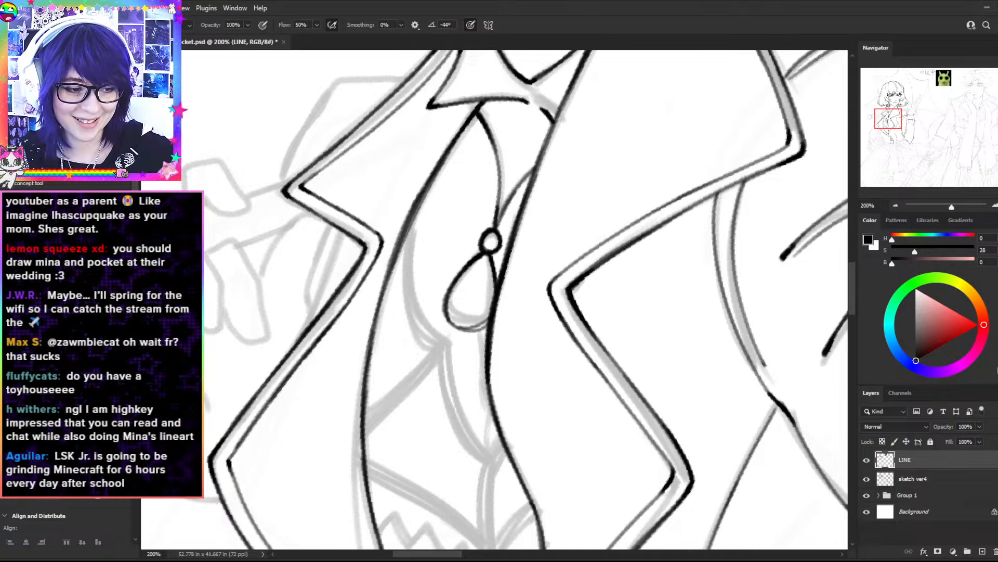
pyautogui.press('r')
pyautogui.moveTo(608, 237)
pyautogui.mouseDown()
pyautogui.moveTo(630, 279)
pyautogui.moveTo(632, 331)
pyautogui.mouseUp()
pyautogui.moveTo(433, 300); pyautogui.dragTo(521, 168)
pyautogui.moveTo(430, 301)
pyautogui.mouseDown()
pyautogui.moveTo(389, 424)
pyautogui.moveTo(404, 341)
pyautogui.moveTo(398, 407)
pyautogui.mouseUp()
pyautogui.hotkey('ctrl', 'z')
pyautogui.hotkey('ctrl', 'z')
pyautogui.moveTo(433, 300); pyautogui.dragTo(396, 410)
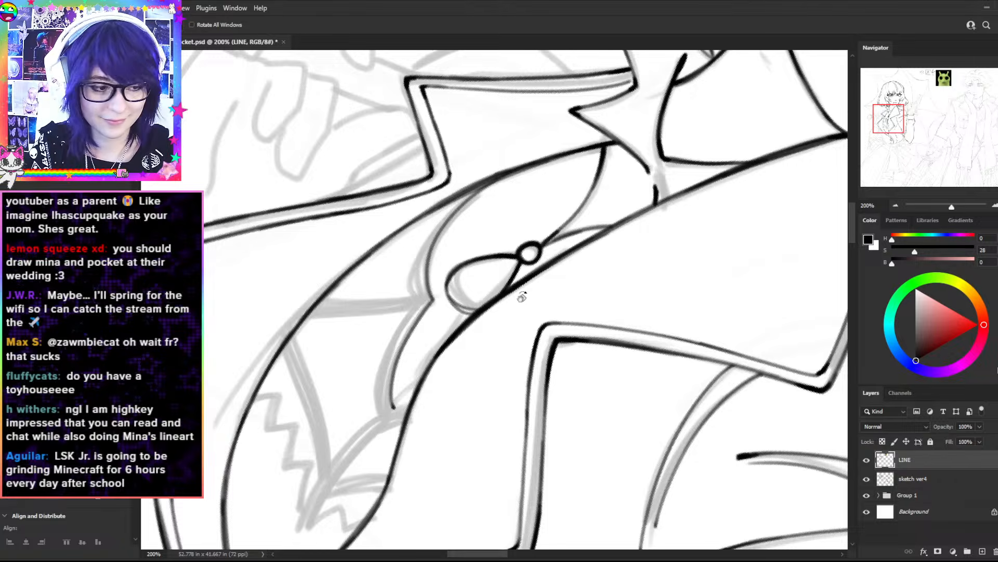
# - Close the end of the lower scallop with a short stroke up to the lapel's inner edge
pyautogui.press('r')
pyautogui.moveTo(586, 251); pyautogui.dragTo(491, 209)
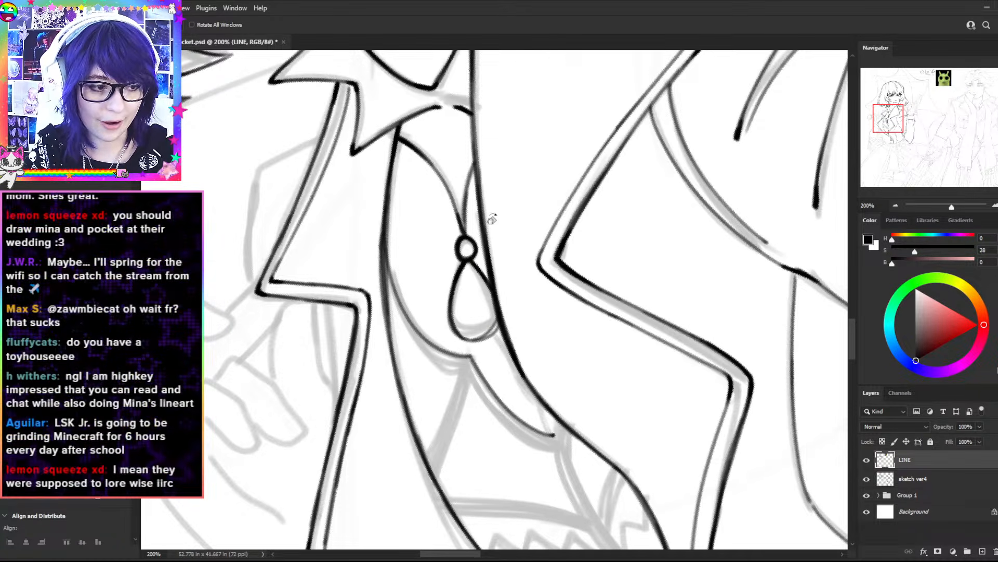
pyautogui.moveTo(695, 346); pyautogui.dragTo(694, 319)
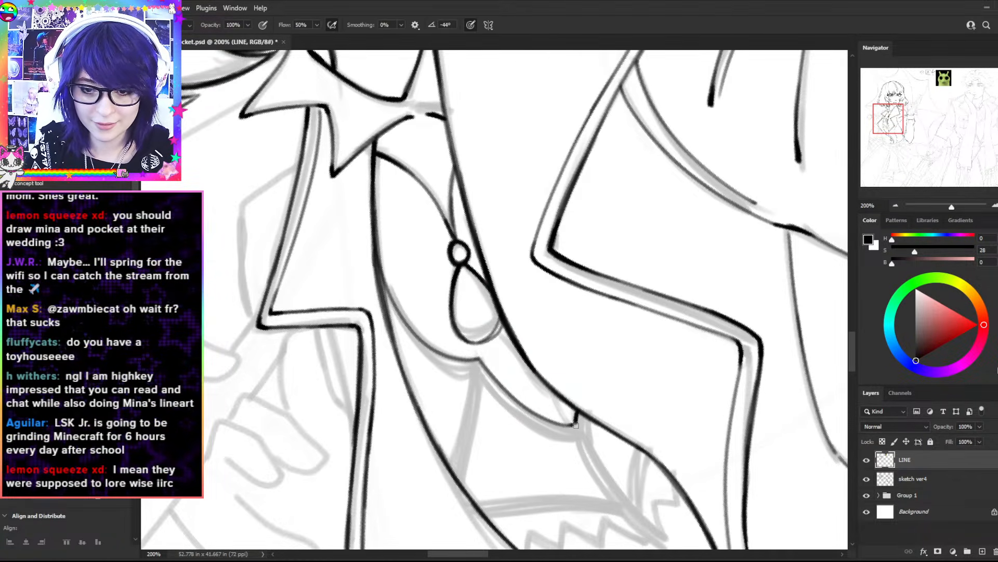
pyautogui.moveTo(575, 420)
pyautogui.mouseDown()
pyautogui.moveTo(610, 453)
pyautogui.moveTo(673, 260)
pyautogui.moveTo(346, 315)
pyautogui.mouseUp()
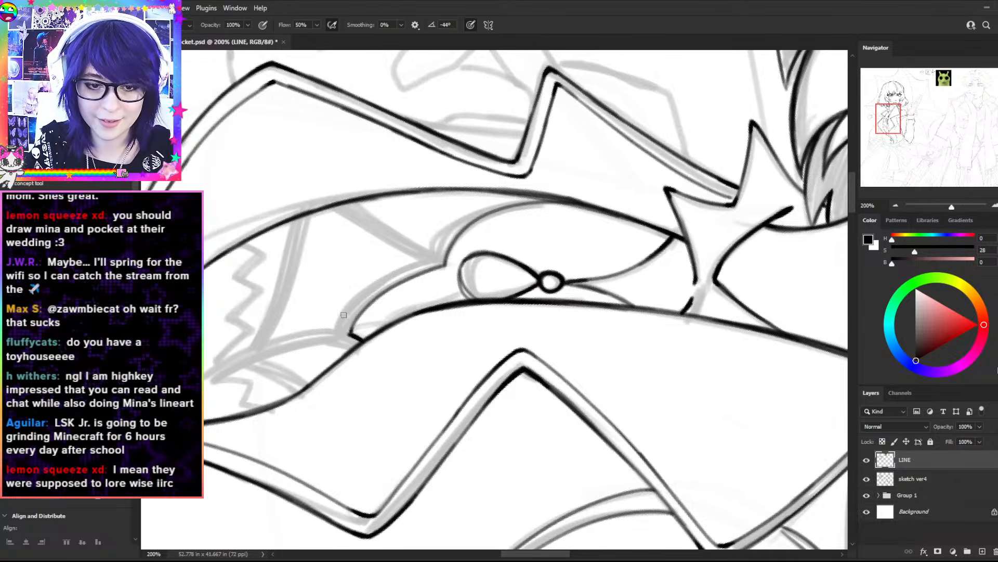
# - Ink the neckline's upper scallop as a double-lined trim from the lapel edge to the point where the scallops meet
pyautogui.press('r')
pyautogui.moveTo(639, 202)
pyautogui.mouseDown()
pyautogui.moveTo(518, 340)
pyautogui.moveTo(432, 296)
pyautogui.moveTo(503, 168)
pyautogui.mouseUp()
pyautogui.moveTo(434, 305)
pyautogui.mouseDown()
pyautogui.moveTo(468, 192)
pyautogui.moveTo(417, 281)
pyautogui.moveTo(422, 305)
pyautogui.moveTo(488, 178)
pyautogui.mouseUp()
pyautogui.moveTo(415, 285); pyautogui.dragTo(499, 180)
pyautogui.hotkey('ctrl', 'z')
pyautogui.moveTo(417, 264); pyautogui.dragTo(502, 176)
pyautogui.hotkey('ctrl', 'z')
pyautogui.moveTo(418, 267); pyautogui.dragTo(498, 173)
pyautogui.press('r')
pyautogui.moveTo(566, 220); pyautogui.dragTo(617, 349)
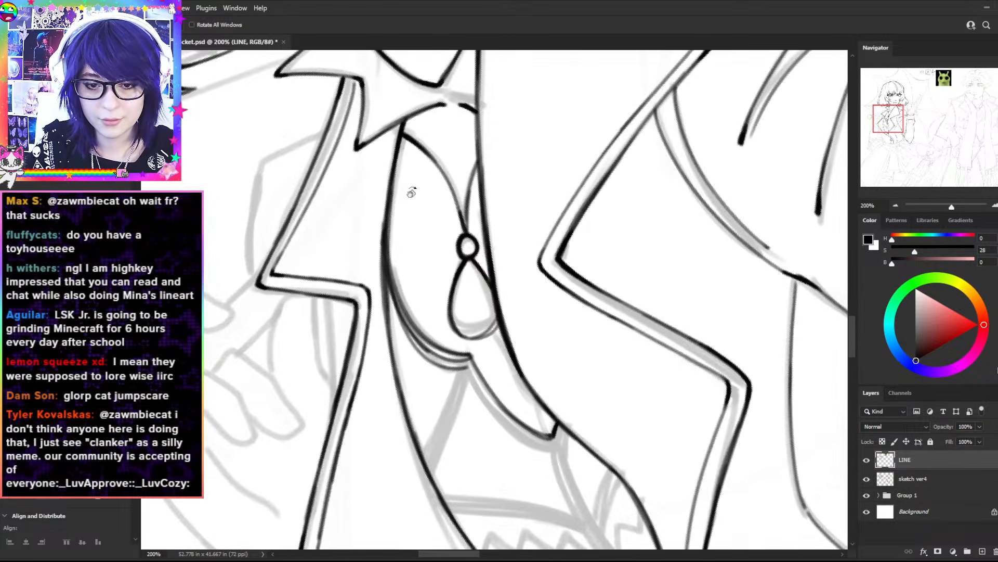
# - Ink a second line parallel to the lower scallop's edge to form its trim
pyautogui.press('h')
pyautogui.moveTo(612, 438); pyautogui.dragTo(538, 367)
pyautogui.press('r')
pyautogui.moveTo(715, 169)
pyautogui.mouseDown()
pyautogui.moveTo(598, 135)
pyautogui.moveTo(449, 188)
pyautogui.mouseUp()
pyautogui.moveTo(472, 236)
pyautogui.mouseDown()
pyautogui.moveTo(408, 313)
pyautogui.moveTo(470, 239)
pyautogui.mouseUp()
pyautogui.hotkey('ctrl', 'z')
pyautogui.moveTo(411, 307)
pyautogui.mouseDown()
pyautogui.moveTo(534, 210)
pyautogui.moveTo(432, 275)
pyautogui.mouseUp()
pyautogui.hotkey('ctrl', 'z')
pyautogui.moveTo(491, 224)
pyautogui.mouseDown()
pyautogui.moveTo(428, 287)
pyautogui.moveTo(474, 232)
pyautogui.mouseUp()
pyautogui.hotkey('ctrl', 'z')
pyautogui.hotkey('ctrl', 'z')
pyautogui.moveTo(412, 307); pyautogui.dragTo(483, 227)
# - Add a short parallel stroke at the lower scallop's tip to complete the trim beside the lapel
pyautogui.press('r')
pyautogui.moveTo(624, 206); pyautogui.dragTo(423, 134)
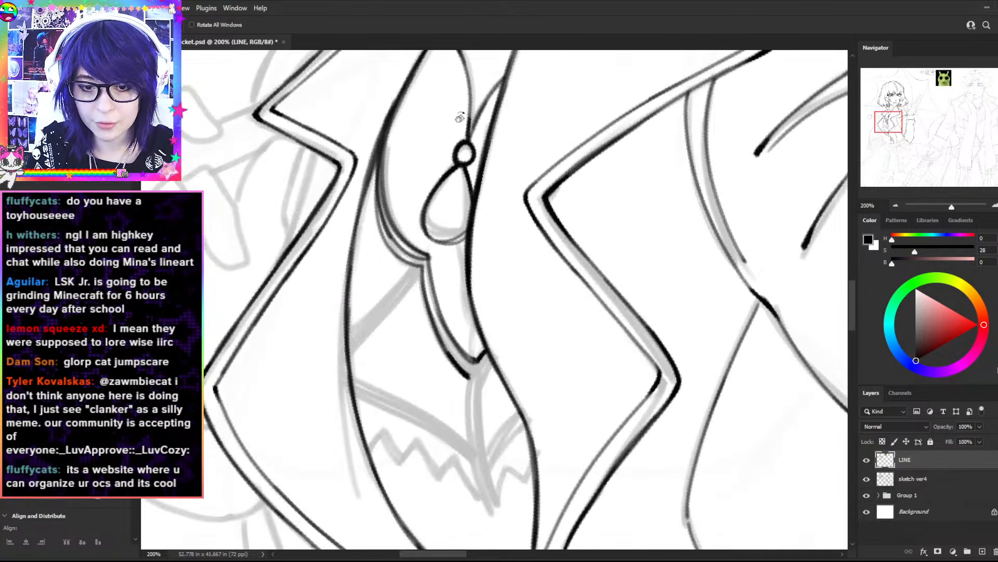
pyautogui.moveTo(676, 255); pyautogui.dragTo(648, 192)
pyautogui.moveTo(506, 380)
pyautogui.mouseDown()
pyautogui.moveTo(514, 356)
pyautogui.moveTo(507, 370)
pyautogui.mouseUp()
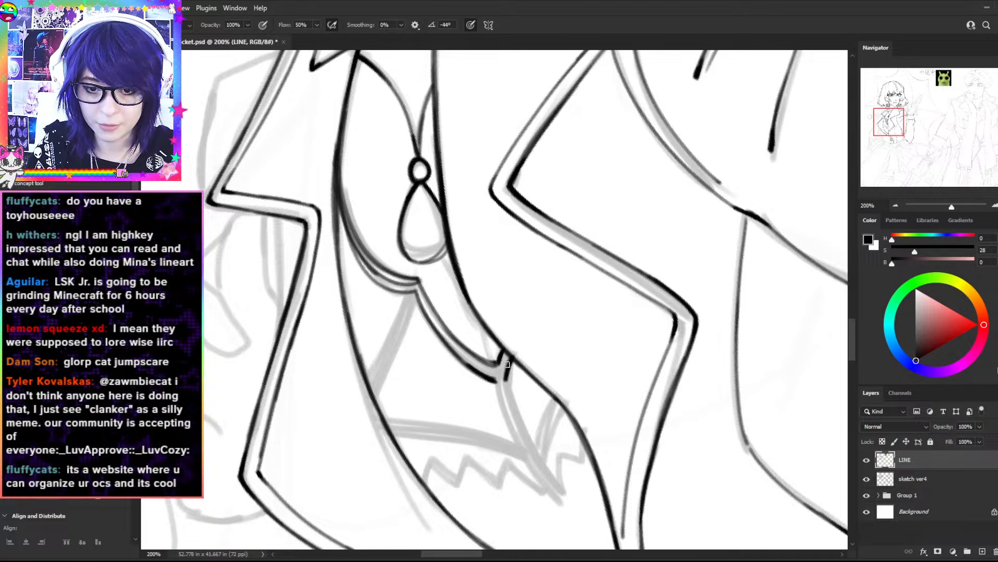
# - Ink a short curve rising from the lower scallop's tip to the lapel's inner edge
pyautogui.press('r')
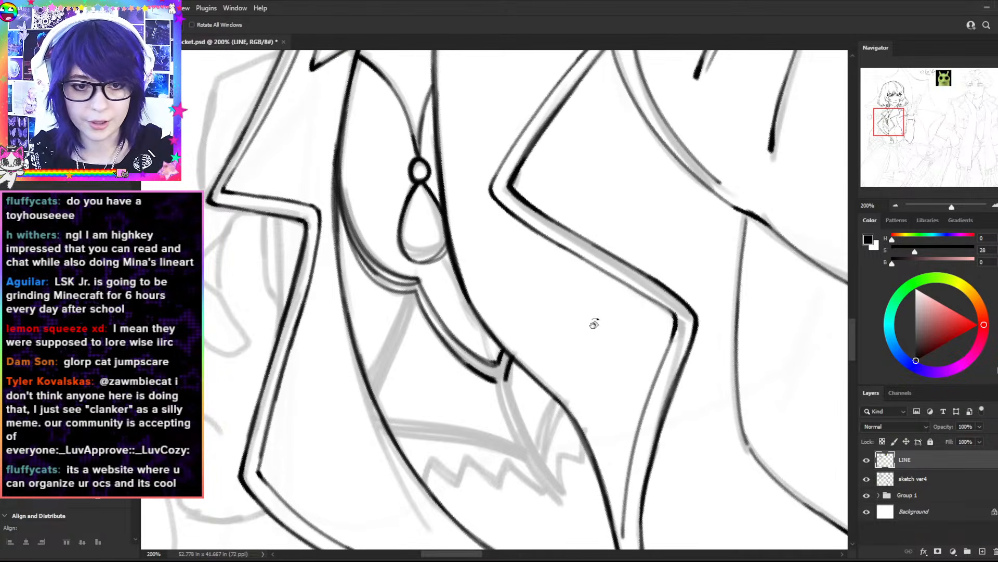
pyautogui.moveTo(594, 324); pyautogui.dragTo(496, 164)
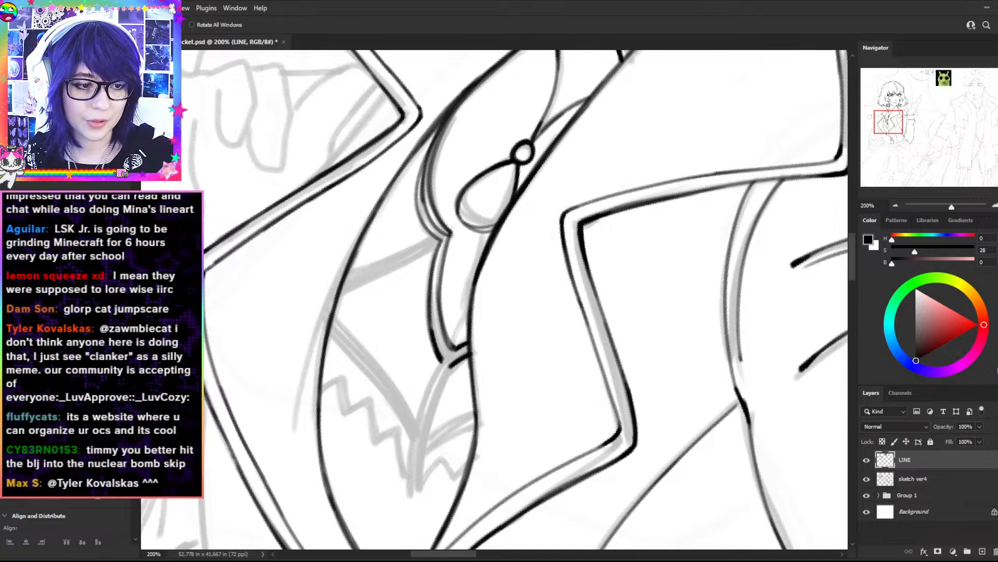
pyautogui.moveTo(554, 306)
pyautogui.mouseDown()
pyautogui.moveTo(616, 369)
pyautogui.moveTo(583, 390)
pyautogui.mouseUp()
pyautogui.press('space')
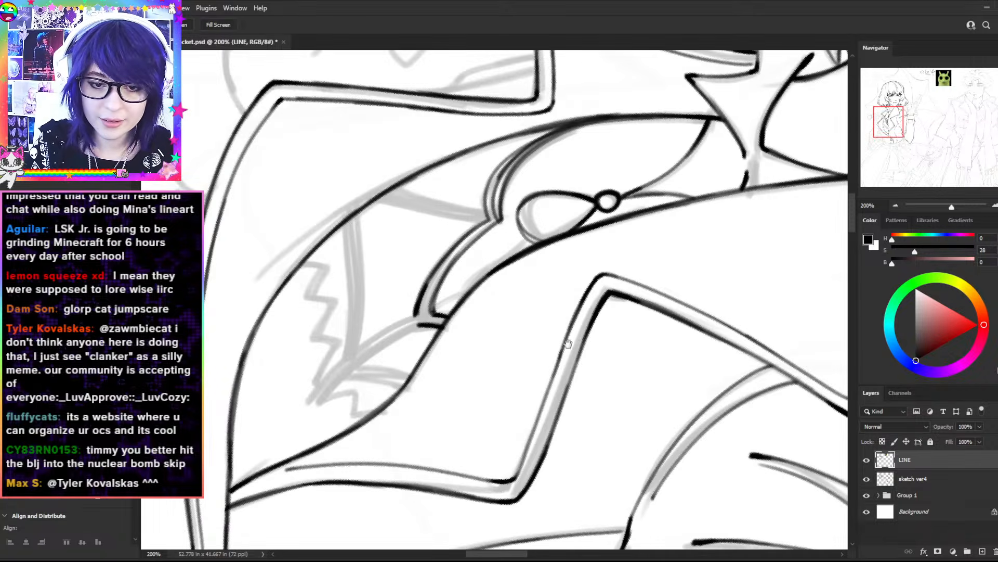
pyautogui.moveTo(539, 345); pyautogui.dragTo(646, 352)
pyautogui.moveTo(724, 336); pyautogui.dragTo(660, 224)
pyautogui.press('b')
pyautogui.moveTo(542, 286); pyautogui.dragTo(558, 254)
pyautogui.hotkey('ctrl', 'z')
pyautogui.moveTo(541, 291); pyautogui.dragTo(556, 255)
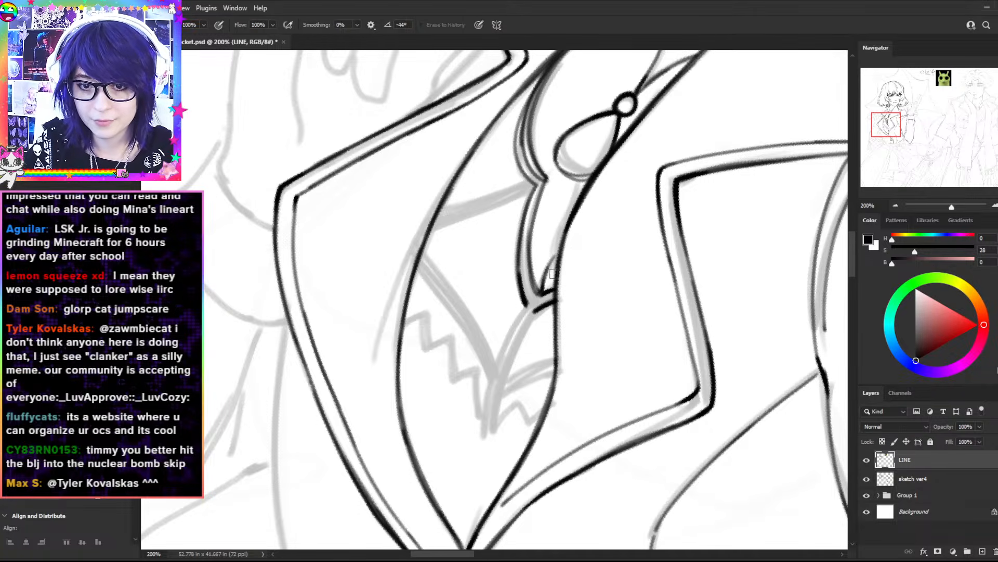
# - Lasso the short curve between the lower scallop's tip and the lapel, and fade it with the eraser at 30% opacity
pyautogui.hotkey('ctrl', '+')
pyautogui.moveTo(676, 209)
pyautogui.mouseDown()
pyautogui.moveTo(598, 258)
pyautogui.moveTo(614, 313)
pyautogui.mouseUp()
pyautogui.press('l')
pyautogui.moveTo(495, 465)
pyautogui.mouseDown()
pyautogui.moveTo(621, 427)
pyautogui.moveTo(498, 481)
pyautogui.mouseUp()
pyautogui.hotkey('ctrl', 'd')
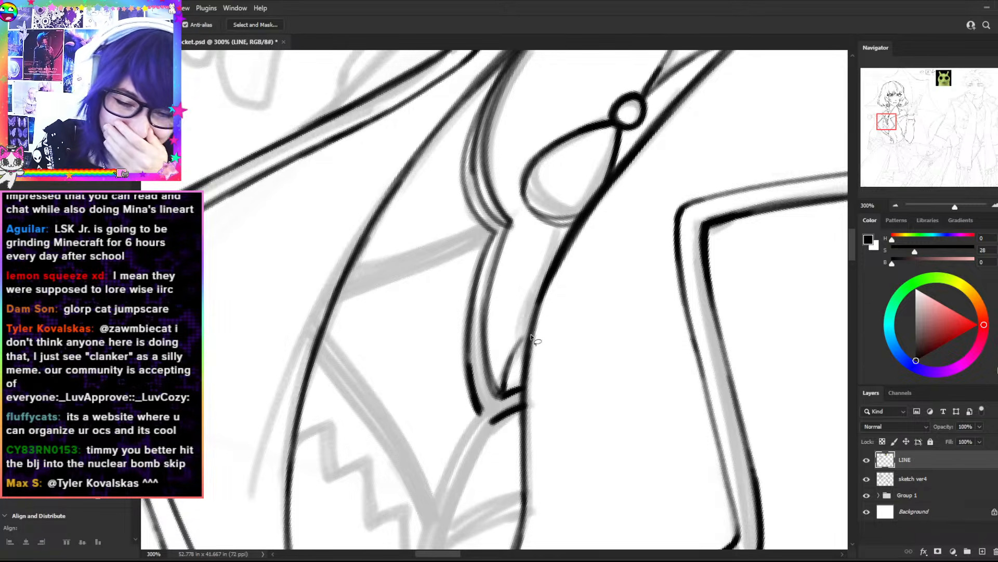
pyautogui.moveTo(523, 364)
pyautogui.mouseDown()
pyautogui.moveTo(513, 396)
pyautogui.moveTo(576, 255)
pyautogui.moveTo(520, 359)
pyautogui.moveTo(527, 348)
pyautogui.mouseUp()
pyautogui.press('e')
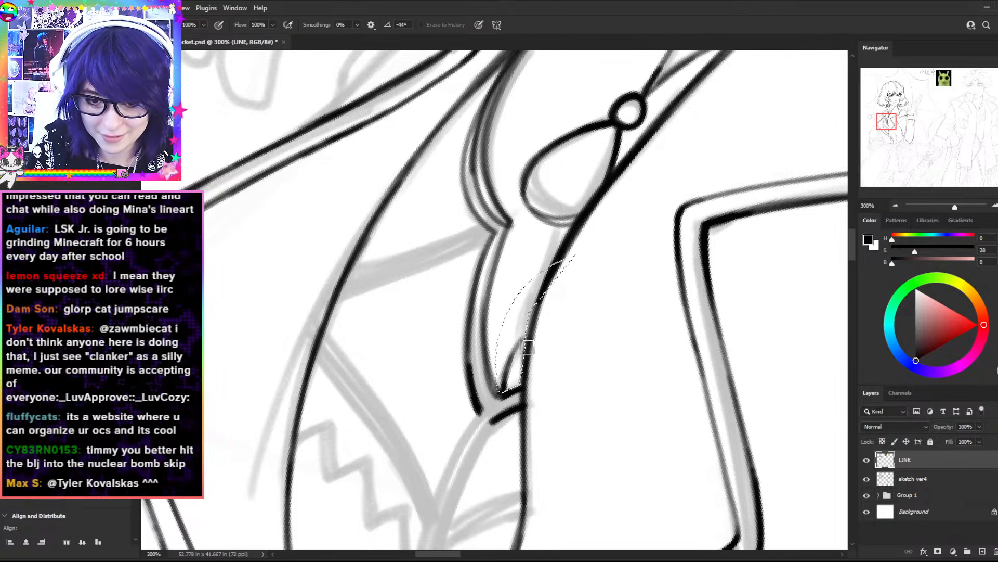
pyautogui.hotkey('ctrl', 'z')
pyautogui.click(78, 130)
pyautogui.press('[')
pyautogui.press('[')
pyautogui.press('[')
pyautogui.press('[')
pyautogui.press('[')
pyautogui.press('[')
pyautogui.press('[')
pyautogui.press('[')
pyautogui.press('[')
pyautogui.press('[')
pyautogui.press('[')
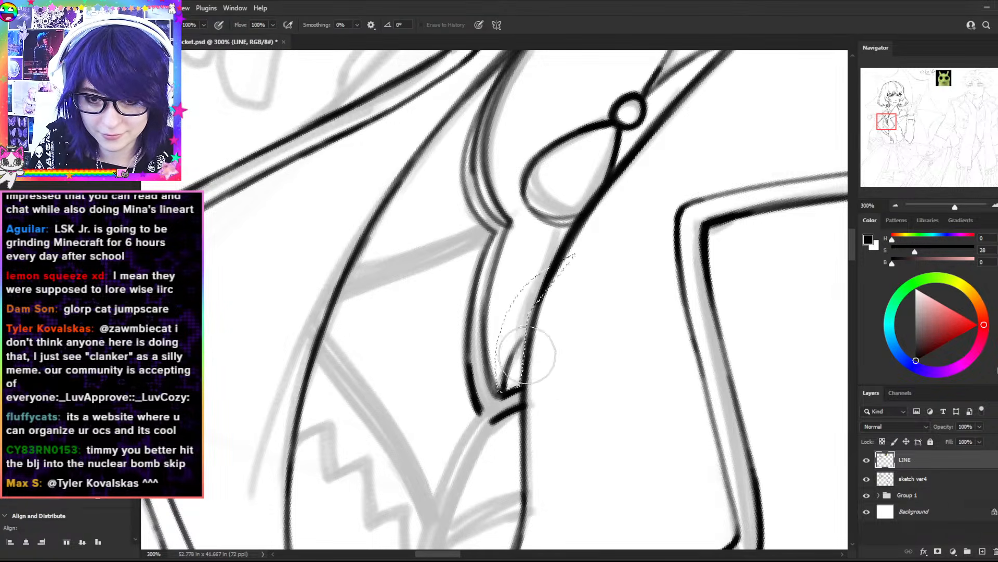
pyautogui.press('3')
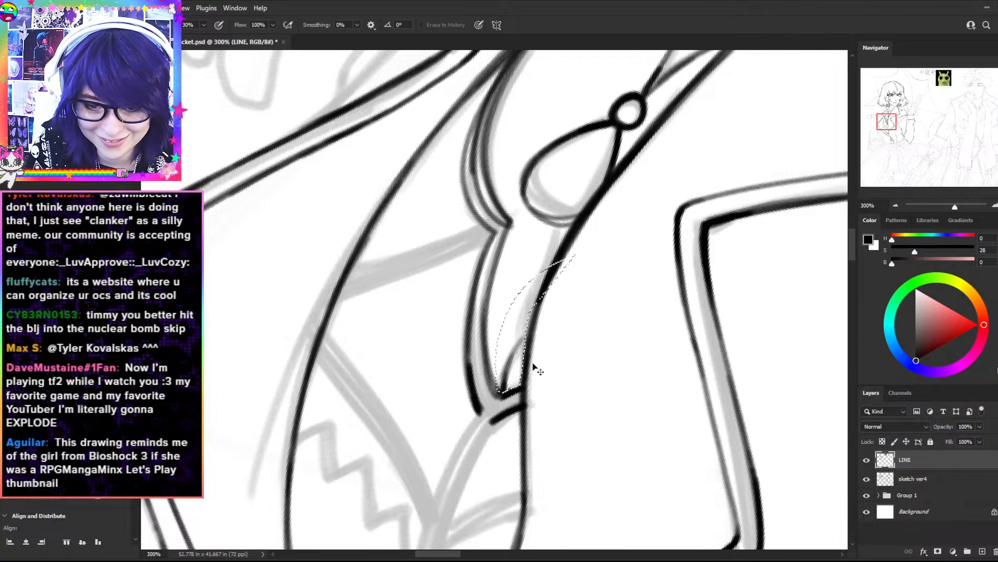
pyautogui.moveTo(532, 376); pyautogui.dragTo(523, 359)
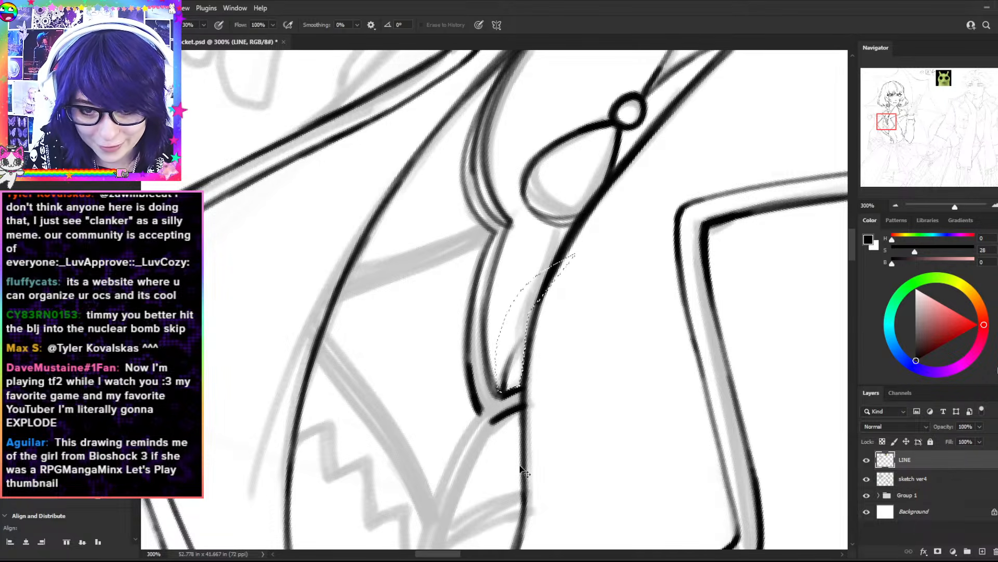
pyautogui.hotkey('ctrl', '-')
pyautogui.hotkey('ctrl', '-')
pyautogui.hotkey('ctrl', '-')
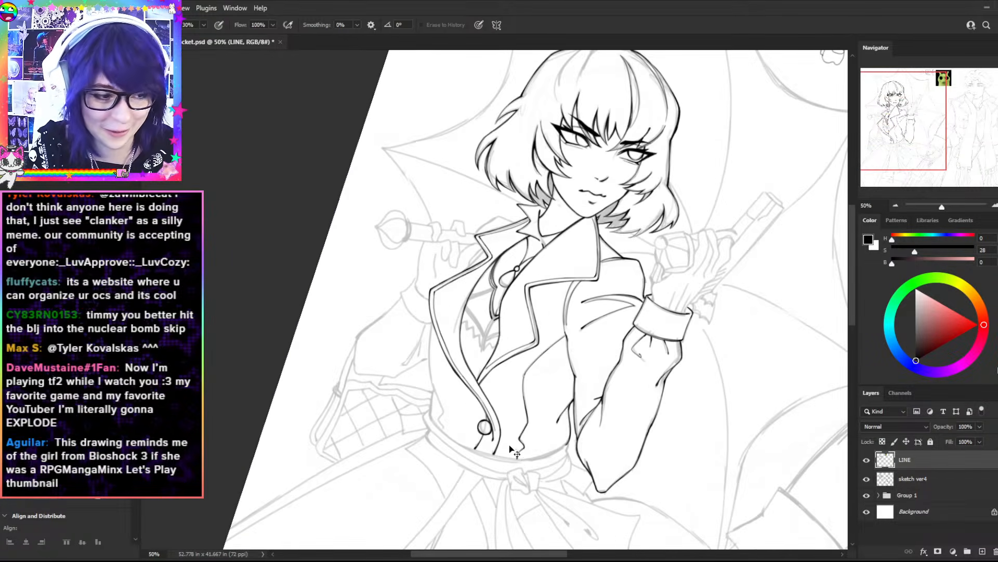
# - Ink the strap as a double line from the point where the two scallops meet to the jacket's inner edge
pyautogui.hotkey('ctrl', '+')
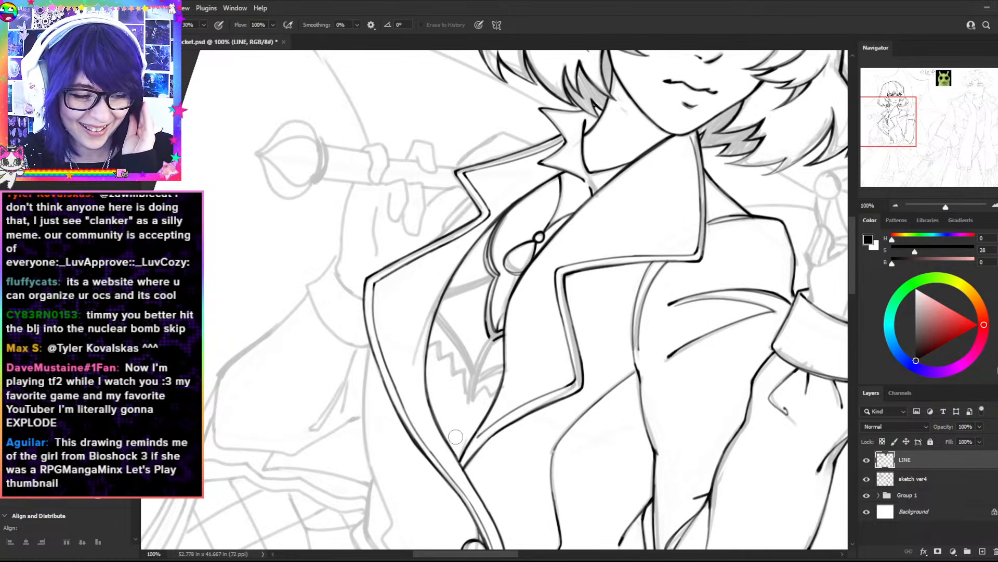
pyautogui.press('b')
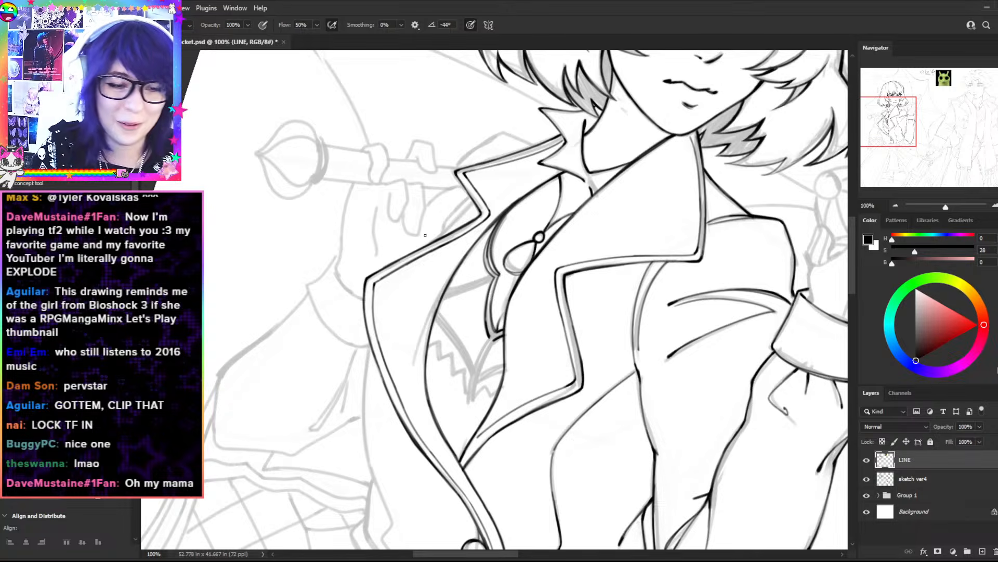
pyautogui.hotkey('ctrl', '+')
pyautogui.moveTo(520, 419)
pyautogui.mouseDown()
pyautogui.moveTo(568, 335)
pyautogui.moveTo(600, 311)
pyautogui.mouseUp()
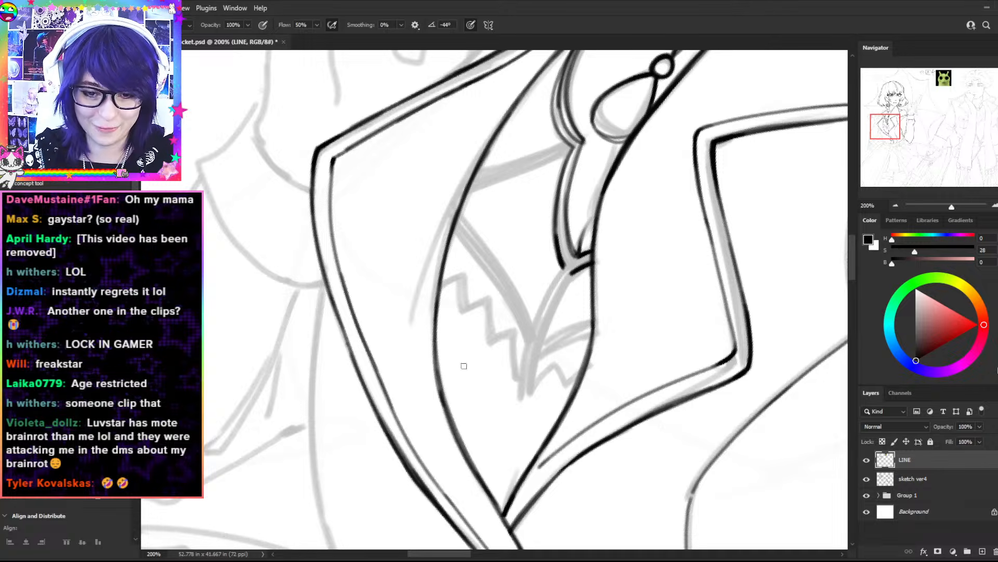
pyautogui.press('r')
pyautogui.moveTo(653, 140)
pyautogui.mouseDown()
pyautogui.moveTo(613, 408)
pyautogui.moveTo(664, 356)
pyautogui.moveTo(557, 352)
pyautogui.moveTo(510, 252)
pyautogui.moveTo(533, 278)
pyautogui.moveTo(586, 223)
pyautogui.moveTo(559, 211)
pyautogui.mouseUp()
pyautogui.press('b')
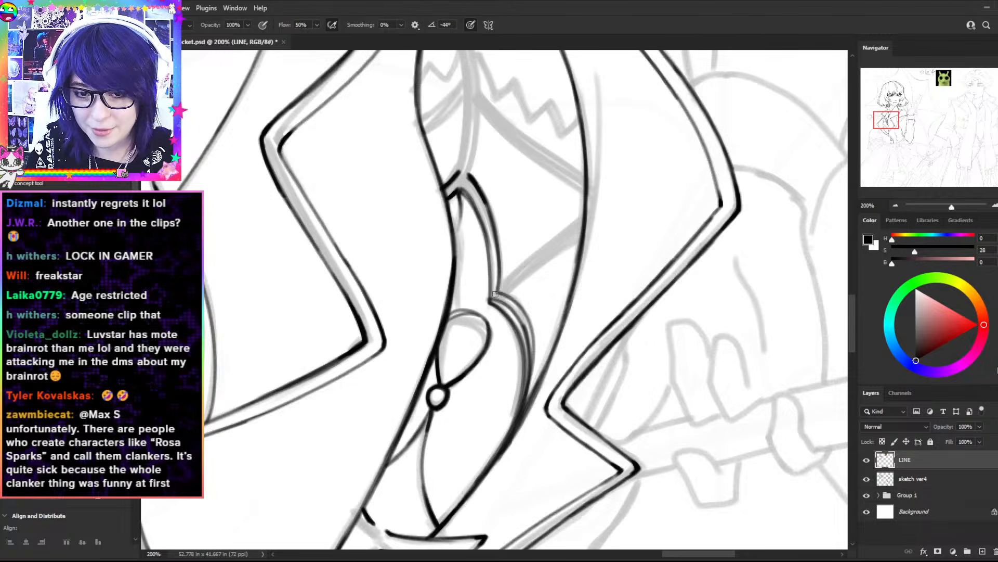
pyautogui.moveTo(498, 299)
pyautogui.mouseDown()
pyautogui.moveTo(583, 217)
pyautogui.moveTo(503, 290)
pyautogui.moveTo(584, 228)
pyautogui.mouseUp()
pyautogui.hotkey('ctrl', 'z')
pyautogui.moveTo(501, 291); pyautogui.dragTo(551, 240)
pyautogui.moveTo(499, 289)
pyautogui.mouseDown()
pyautogui.moveTo(559, 234)
pyautogui.moveTo(508, 291)
pyautogui.moveTo(581, 239)
pyautogui.moveTo(514, 283)
pyautogui.moveTo(554, 247)
pyautogui.moveTo(504, 290)
pyautogui.moveTo(583, 227)
pyautogui.mouseUp()
pyautogui.hotkey('ctrl', 'z')
pyautogui.hotkey('ctrl', 'z')
pyautogui.hotkey('ctrl', 'shift', 'z')
pyautogui.press('r')
pyautogui.moveTo(707, 188)
pyautogui.mouseDown()
pyautogui.moveTo(695, 293)
pyautogui.moveTo(585, 385)
pyautogui.mouseUp()
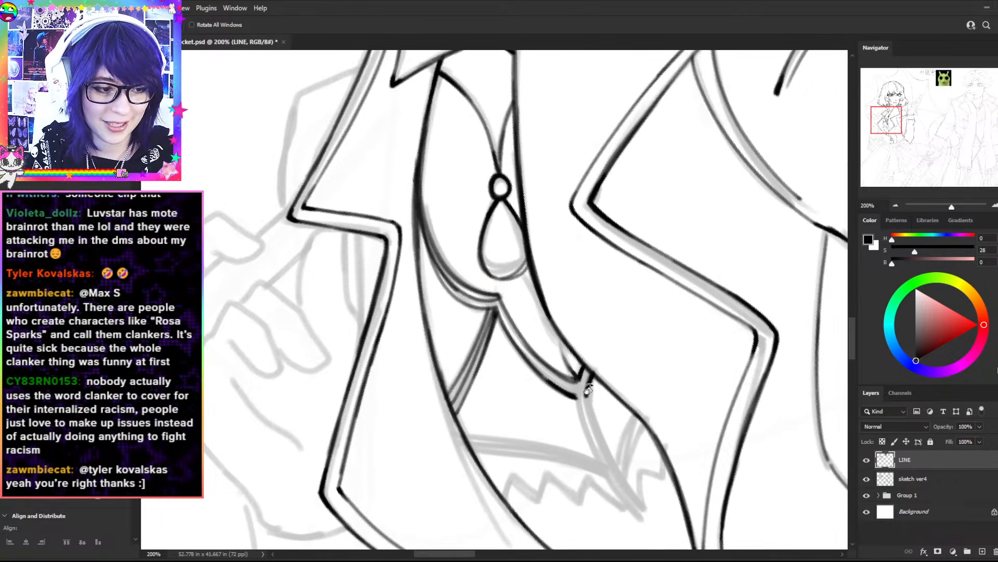
# - Ink the top's centre seam as a curved double line from the lower scallop's tip down to the zigzag trim's lowest point
pyautogui.press('h')
pyautogui.moveTo(520, 398); pyautogui.dragTo(464, 300)
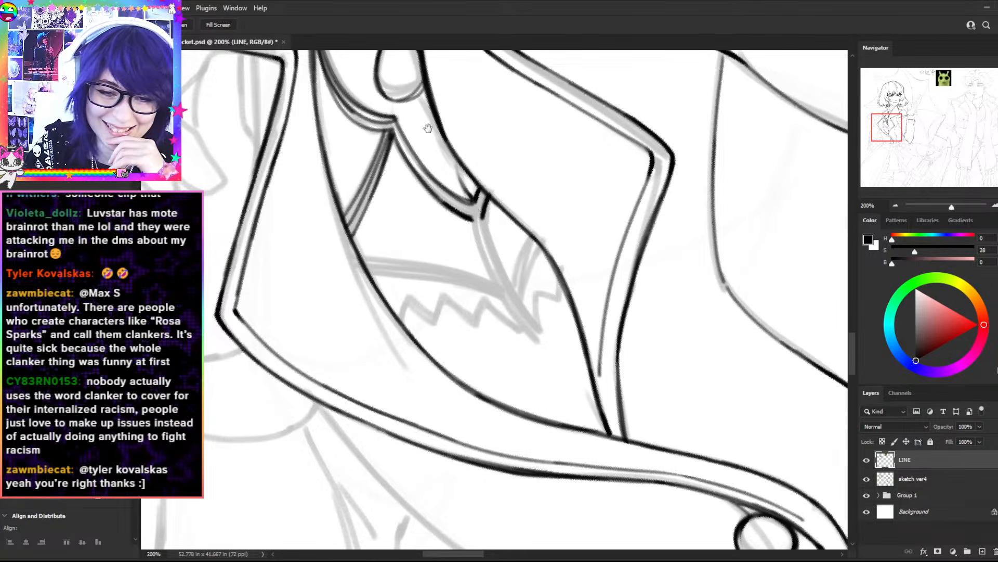
pyautogui.press('r')
pyautogui.moveTo(610, 185); pyautogui.dragTo(578, 289)
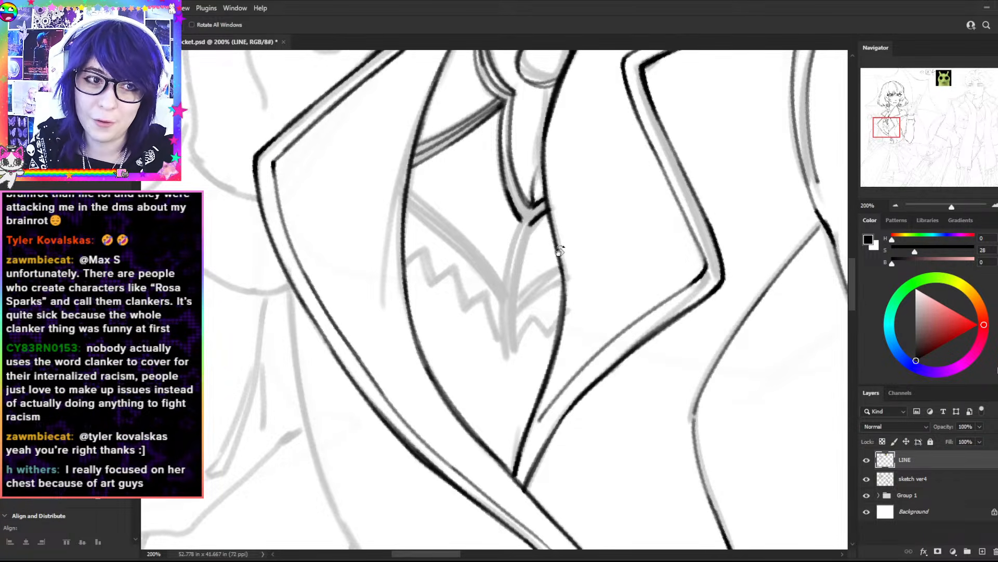
pyautogui.moveTo(664, 234)
pyautogui.mouseDown()
pyautogui.moveTo(628, 357)
pyautogui.moveTo(607, 372)
pyautogui.mouseUp()
pyautogui.press('b')
pyautogui.moveTo(570, 269); pyautogui.dragTo(464, 350)
pyautogui.press('r')
pyautogui.moveTo(613, 267)
pyautogui.mouseDown()
pyautogui.moveTo(567, 209)
pyautogui.moveTo(493, 348)
pyautogui.mouseUp()
pyautogui.hotkey('ctrl', 'z')
pyautogui.press('b')
pyautogui.press('r')
pyautogui.moveTo(551, 237)
pyautogui.mouseDown()
pyautogui.moveTo(568, 267)
pyautogui.moveTo(497, 305)
pyautogui.moveTo(463, 359)
pyautogui.moveTo(472, 356)
pyautogui.mouseUp()
pyautogui.hotkey('ctrl', 'z')
pyautogui.press('b')
pyautogui.hotkey('ctrl', 'z')
pyautogui.moveTo(570, 256)
pyautogui.mouseDown()
pyautogui.moveTo(488, 342)
pyautogui.moveTo(499, 316)
pyautogui.mouseUp()
pyautogui.press('r')
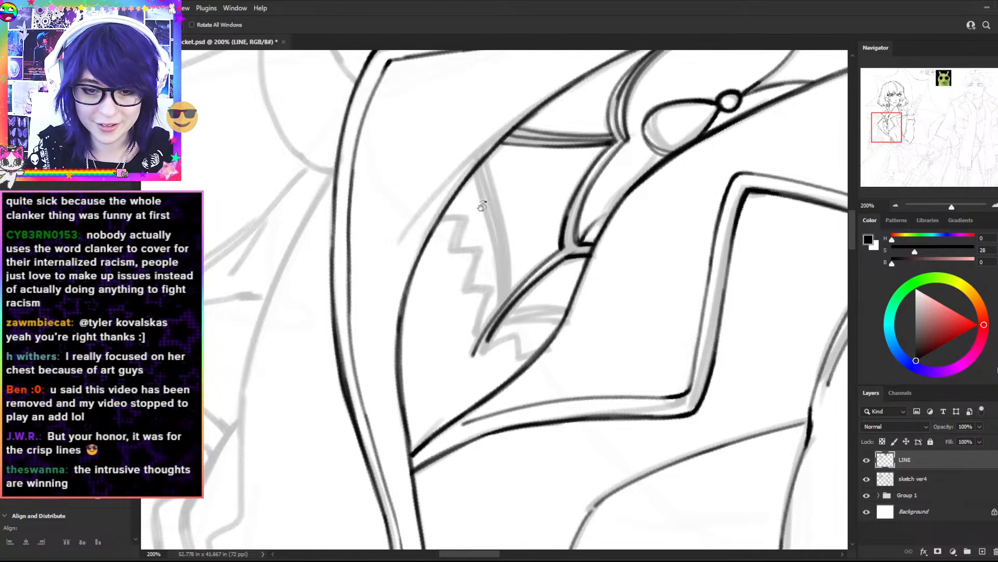
pyautogui.moveTo(693, 234); pyautogui.dragTo(444, 47)
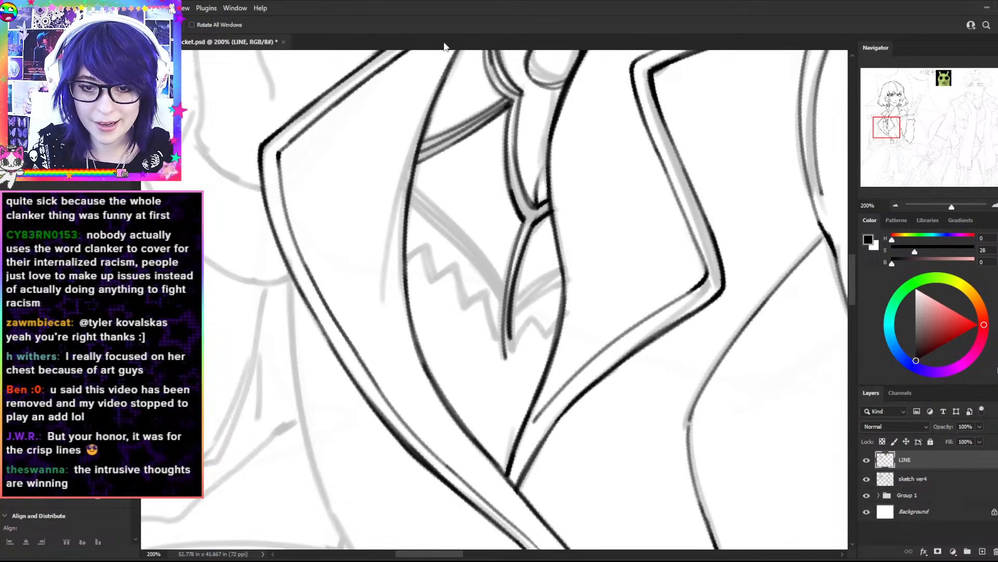
# - Ink the edges of the long diagonal band running from the jacket's inner edge to the centre seam
pyautogui.moveTo(620, 254)
pyautogui.mouseDown()
pyautogui.moveTo(490, 147)
pyautogui.moveTo(614, 271)
pyautogui.mouseUp()
pyautogui.press('b')
pyautogui.moveTo(423, 195); pyautogui.dragTo(503, 301)
pyautogui.moveTo(473, 250)
pyautogui.mouseDown()
pyautogui.moveTo(501, 304)
pyautogui.moveTo(487, 268)
pyautogui.mouseUp()
pyautogui.hotkey('ctrl', 'z')
pyautogui.moveTo(429, 178); pyautogui.dragTo(510, 284)
pyautogui.moveTo(480, 237); pyautogui.dragTo(509, 287)
pyautogui.moveTo(426, 192); pyautogui.dragTo(505, 292)
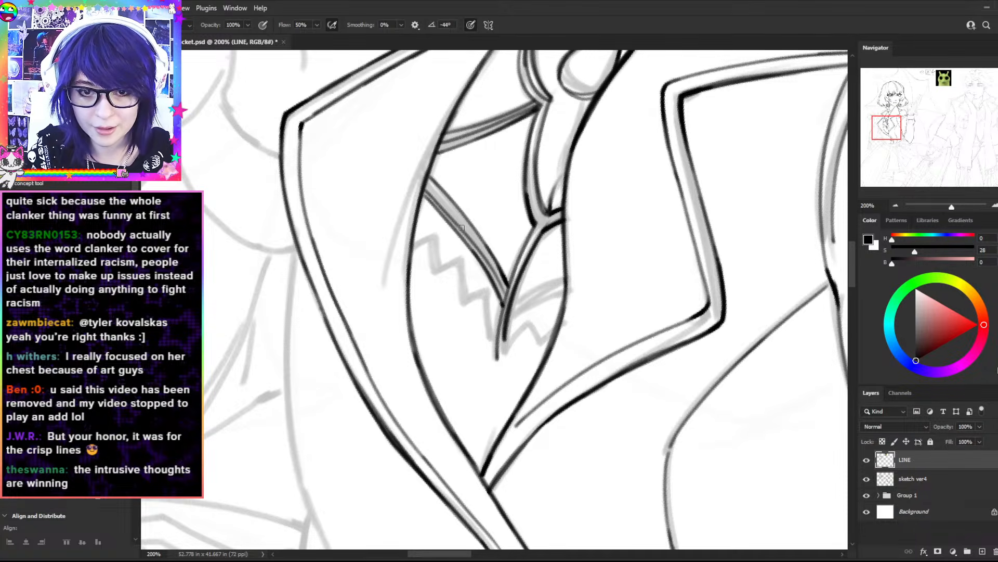
# - Ink the short band on the opposite side of the centre seam as a double line reaching the lapel edge
pyautogui.press('r')
pyautogui.moveTo(552, 131); pyautogui.dragTo(451, 129)
pyautogui.moveTo(511, 289); pyautogui.dragTo(537, 237)
pyautogui.hotkey('ctrl', 'z')
pyautogui.hotkey('ctrl', 'z')
pyautogui.hotkey('ctrl', 'z')
pyautogui.moveTo(509, 281); pyautogui.dragTo(543, 231)
pyautogui.hotkey('ctrl', 'z')
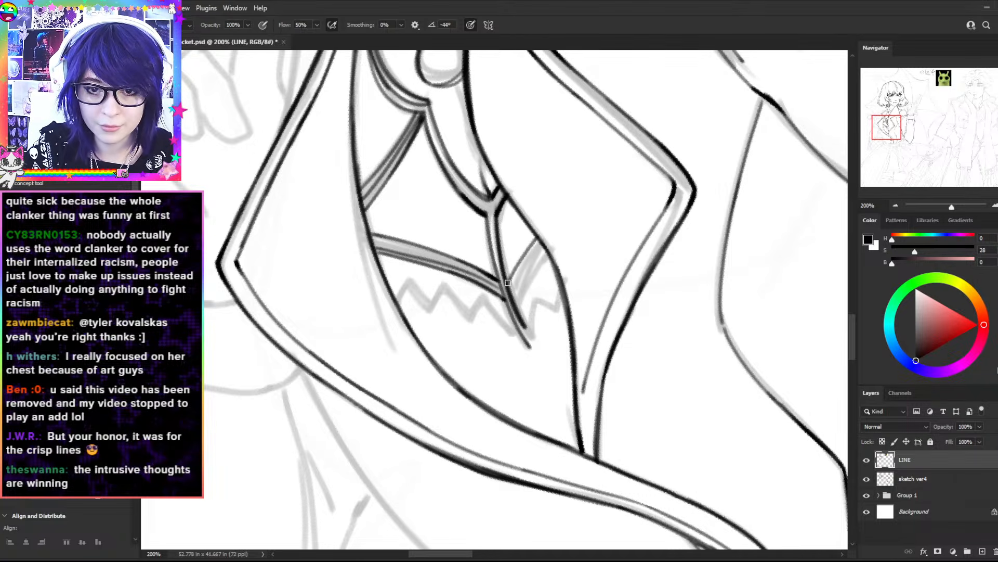
pyautogui.moveTo(508, 284); pyautogui.dragTo(538, 240)
pyautogui.moveTo(514, 298); pyautogui.dragTo(546, 254)
pyautogui.hotkey('ctrl', 'z')
pyautogui.moveTo(513, 298); pyautogui.dragTo(541, 248)
pyautogui.press('r')
pyautogui.moveTo(216, 257); pyautogui.dragTo(216, 166)
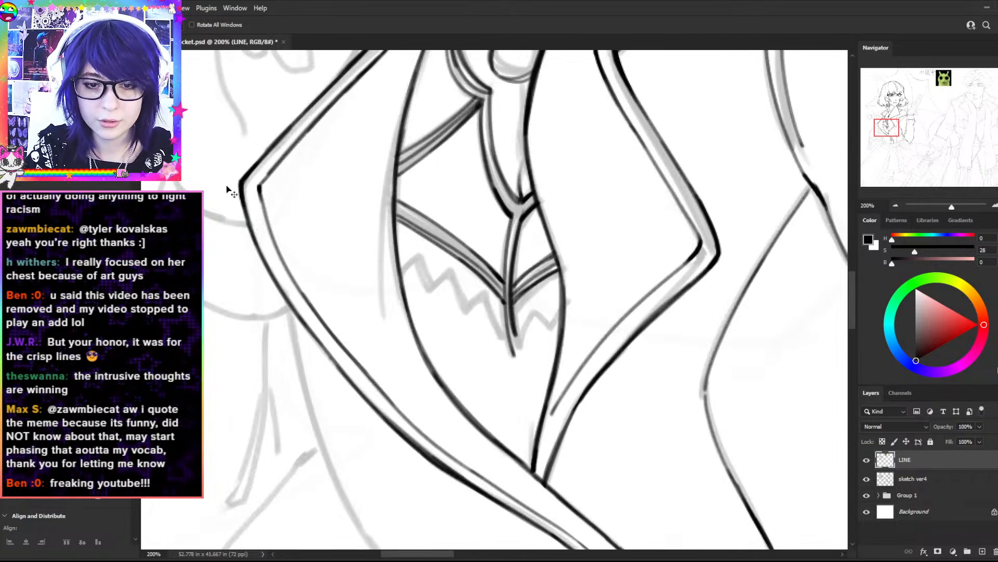
# - Add an inner line along the long diagonal band, starting at the jacket's inner edge
pyautogui.moveTo(722, 292); pyautogui.dragTo(345, 60)
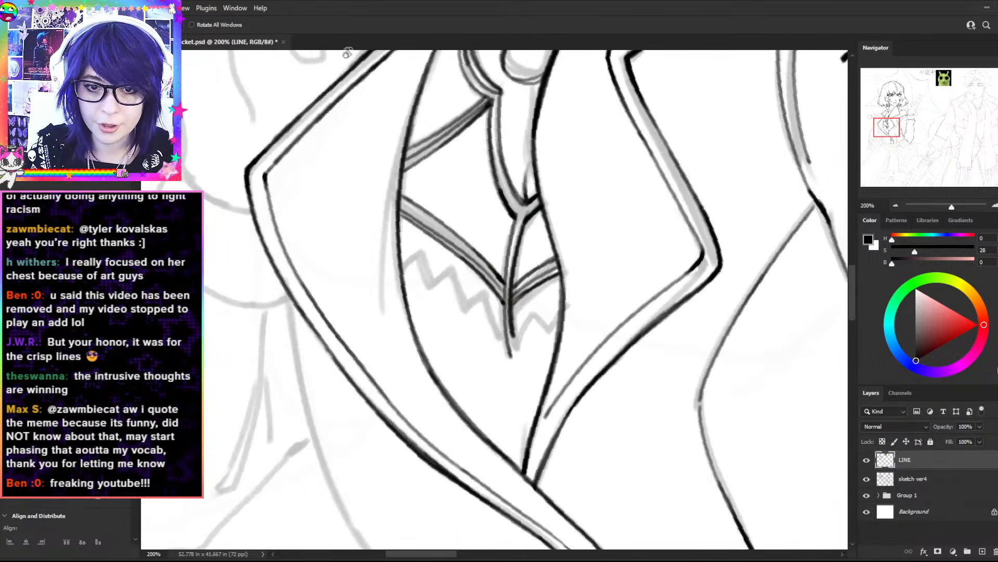
pyautogui.moveTo(528, 97); pyautogui.dragTo(546, 101)
pyautogui.press('b')
pyautogui.moveTo(411, 198); pyautogui.dragTo(479, 258)
pyautogui.hotkey('ctrl', 'z')
pyautogui.moveTo(410, 197); pyautogui.dragTo(477, 254)
pyautogui.hotkey('ctrl', 'z')
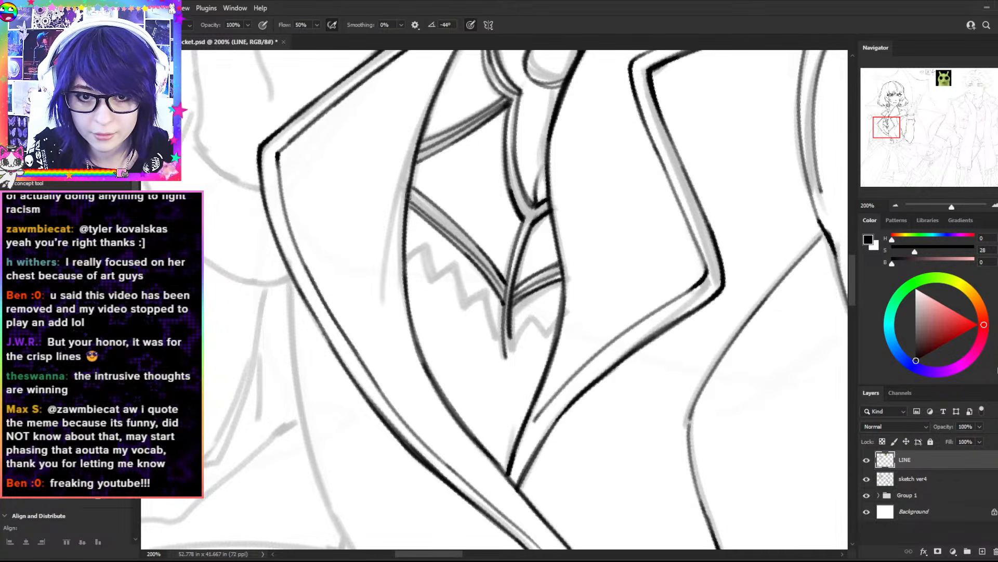
pyautogui.moveTo(412, 199); pyautogui.dragTo(482, 275)
# - Ink the zigzag lace edge beneath the bands on both sides of the centre seam
pyautogui.moveTo(407, 258)
pyautogui.mouseDown()
pyautogui.moveTo(431, 241)
pyautogui.moveTo(423, 243)
pyautogui.moveTo(436, 277)
pyautogui.moveTo(455, 260)
pyautogui.moveTo(466, 273)
pyautogui.moveTo(456, 259)
pyautogui.moveTo(470, 301)
pyautogui.moveTo(471, 283)
pyautogui.moveTo(474, 298)
pyautogui.moveTo(488, 293)
pyautogui.moveTo(500, 343)
pyautogui.mouseUp()
pyautogui.hotkey('ctrl', 'z')
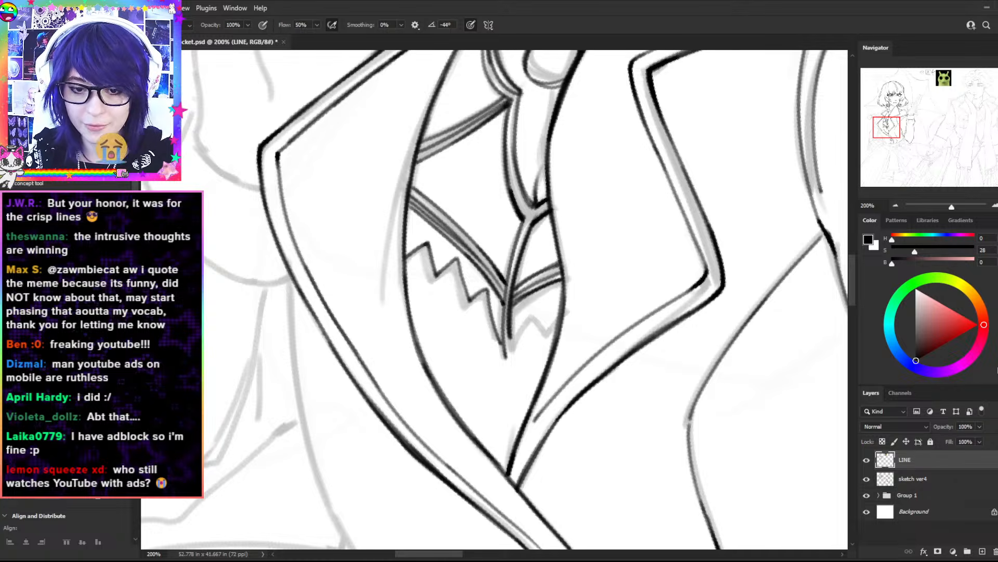
pyautogui.moveTo(509, 319)
pyautogui.mouseDown()
pyautogui.moveTo(512, 358)
pyautogui.moveTo(533, 316)
pyautogui.mouseUp()
pyautogui.hotkey('ctrl', 'z')
pyautogui.moveTo(514, 348); pyautogui.dragTo(533, 314)
pyautogui.hotkey('ctrl', 'z')
pyautogui.moveTo(511, 346)
pyautogui.mouseDown()
pyautogui.moveTo(535, 312)
pyautogui.moveTo(547, 311)
pyautogui.moveTo(538, 307)
pyautogui.moveTo(549, 330)
pyautogui.moveTo(560, 316)
pyautogui.moveTo(537, 322)
pyautogui.moveTo(540, 306)
pyautogui.moveTo(548, 338)
pyautogui.moveTo(561, 314)
pyautogui.mouseUp()
pyautogui.hotkey('ctrl', 'z')
pyautogui.hotkey('ctrl', 'z')
pyautogui.hotkey('ctrl', '-')
pyautogui.hotkey('ctrl', '-')
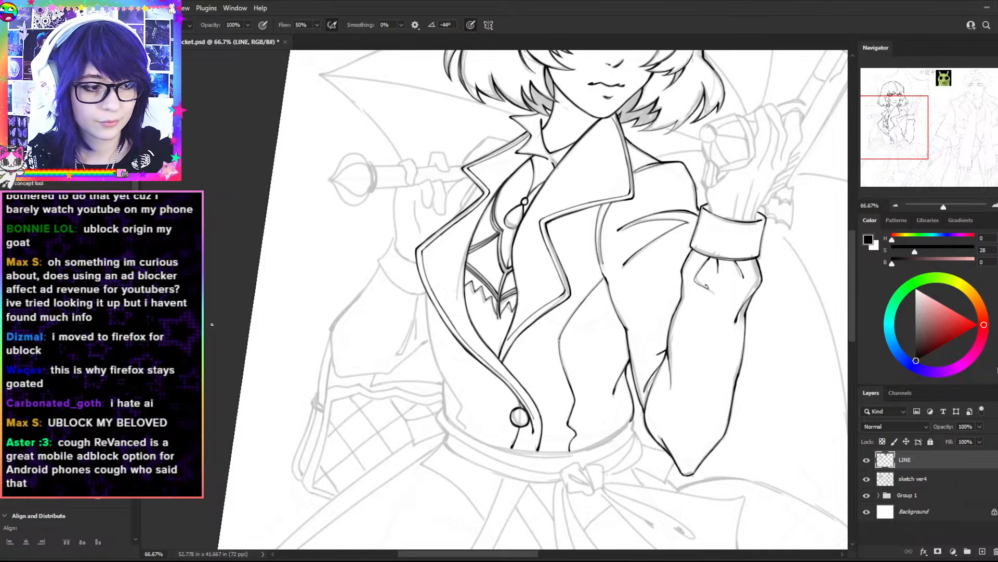
# - Examine the inked neckline, straps and lace edge close up and against the whole jacket
pyautogui.hotkey('ctrl', '+')
pyautogui.hotkey('ctrl', '+')
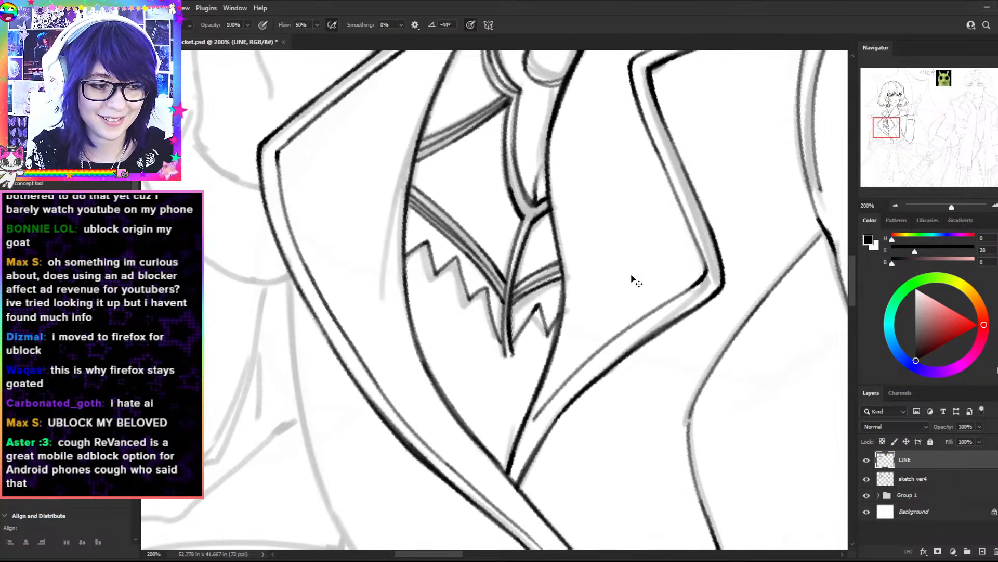
pyautogui.press('r')
pyautogui.moveTo(381, 143); pyautogui.dragTo(361, 164)
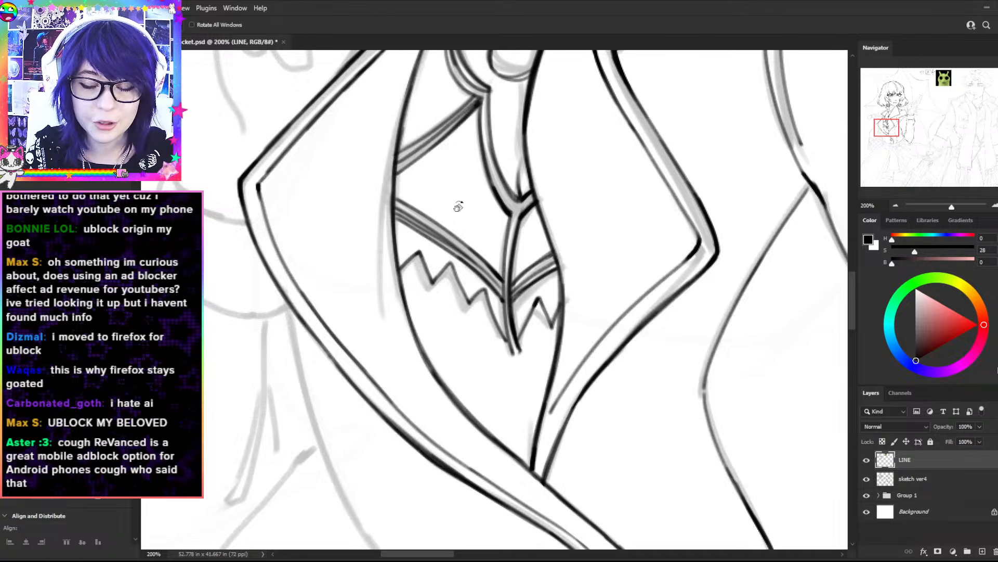
pyautogui.press('b')
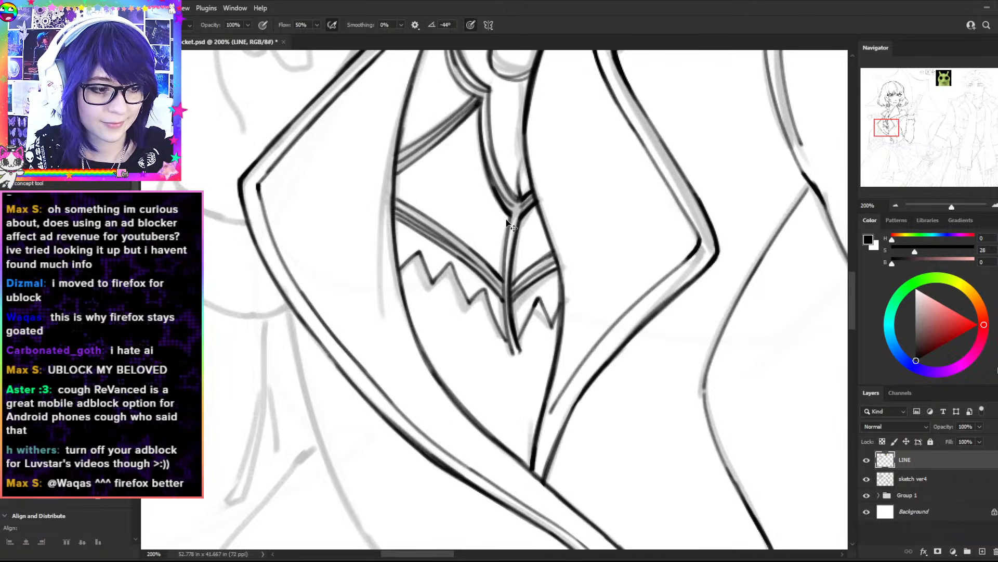
pyautogui.hotkey('ctrl', '-')
pyautogui.press('space')
pyautogui.moveTo(513, 210)
pyautogui.mouseDown()
pyautogui.moveTo(542, 158)
pyautogui.moveTo(525, 108)
pyautogui.moveTo(548, 173)
pyautogui.mouseUp()
pyautogui.hotkey('ctrl', '+')
pyautogui.moveTo(502, 227)
pyautogui.mouseDown()
pyautogui.moveTo(491, 97)
pyautogui.moveTo(488, 138)
pyautogui.mouseUp()
pyautogui.hotkey('ctrl', 'z')
pyautogui.hotkey('ctrl', '-')
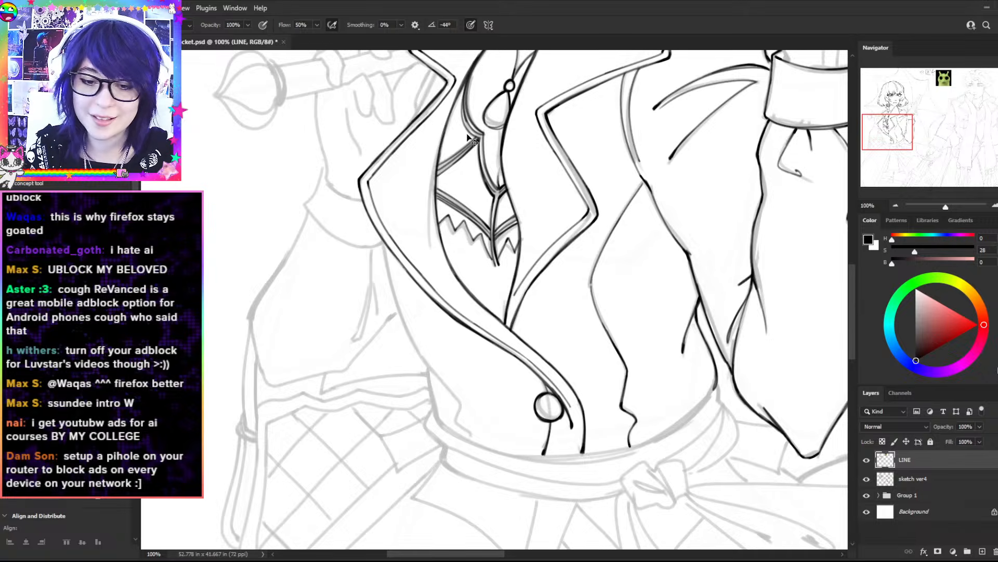
pyautogui.moveTo(364, 120); pyautogui.dragTo(359, 300)
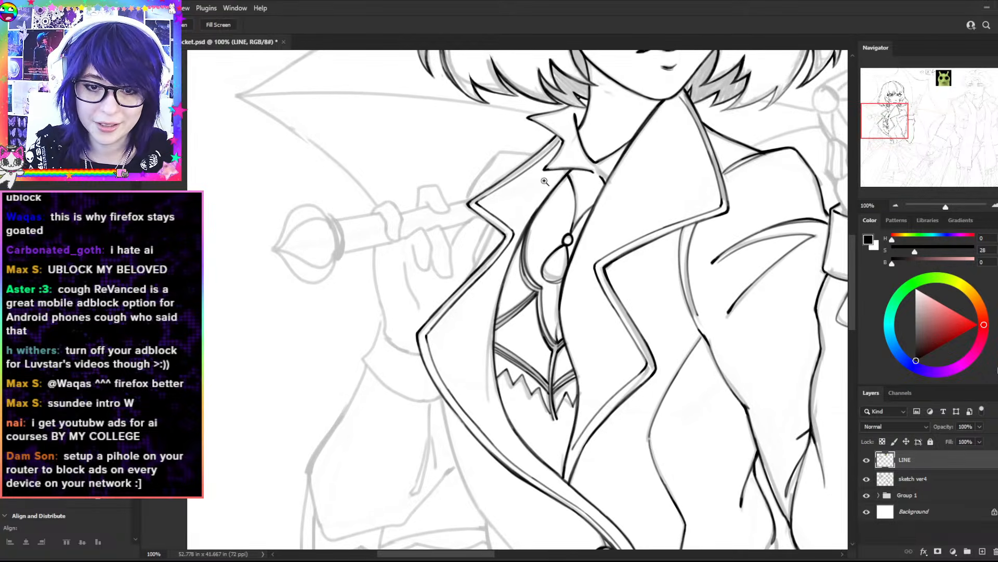
pyautogui.hotkey('ctrl', '+')
pyautogui.press('b')
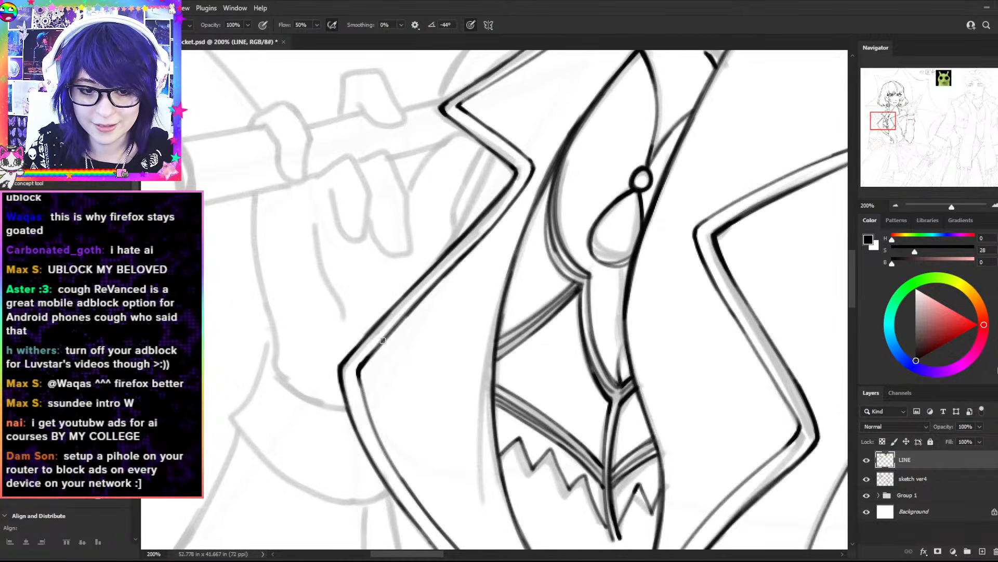
pyautogui.press('h')
pyautogui.hotkey('ctrl', '-')
pyautogui.hotkey('ctrl', '-')
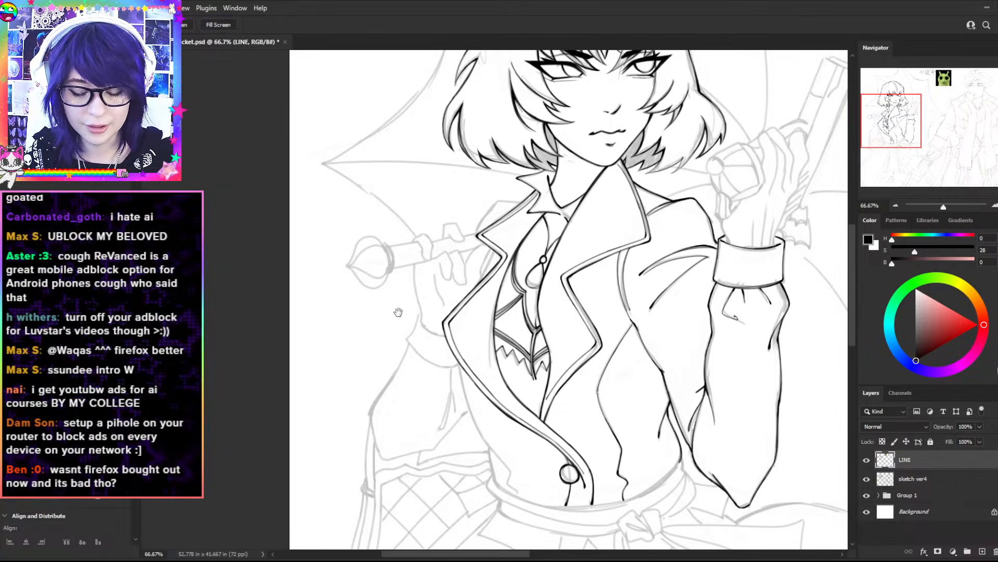
# - Ink a second line from the jacket's button down to the sash, and erase its overshoot at the lower end
pyautogui.moveTo(623, 317); pyautogui.dragTo(549, 266)
pyautogui.scroll(3, 550, 266)
pyautogui.moveTo(528, 390); pyautogui.dragTo(516, 462)
pyautogui.hotkey('ctrl', 'z')
pyautogui.moveTo(531, 391); pyautogui.dragTo(520, 463)
pyautogui.press('e')
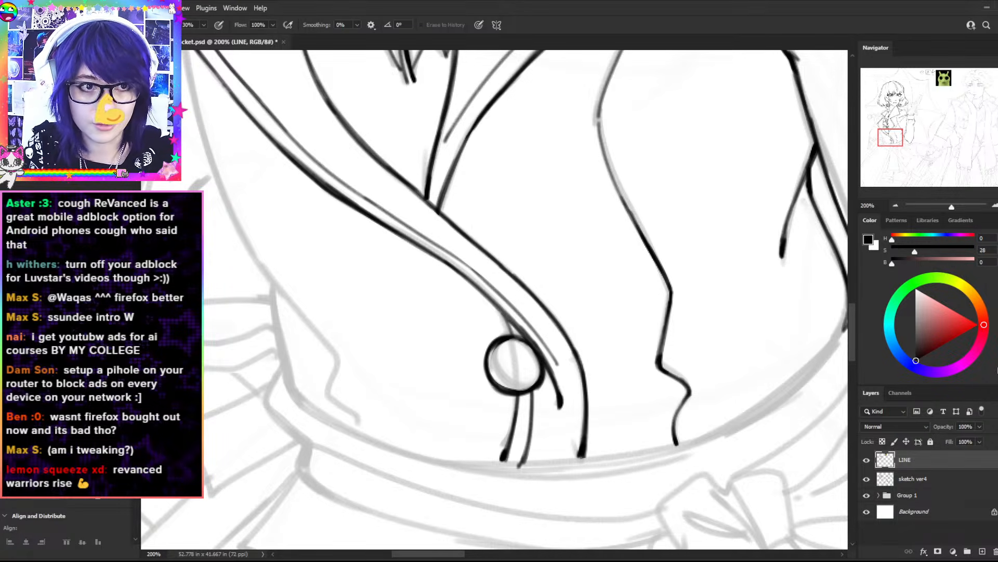
pyautogui.hotkey('ctrl', '-')
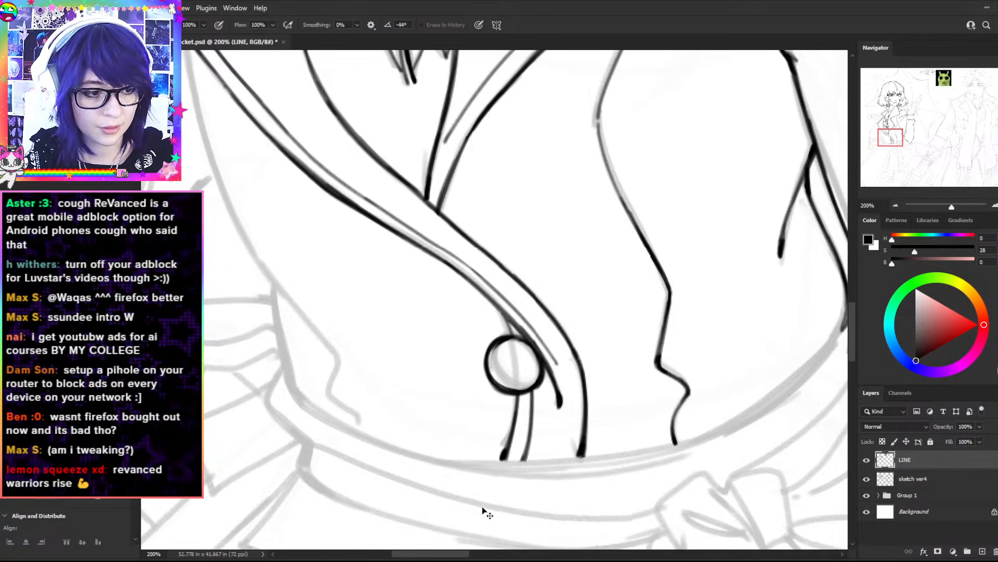
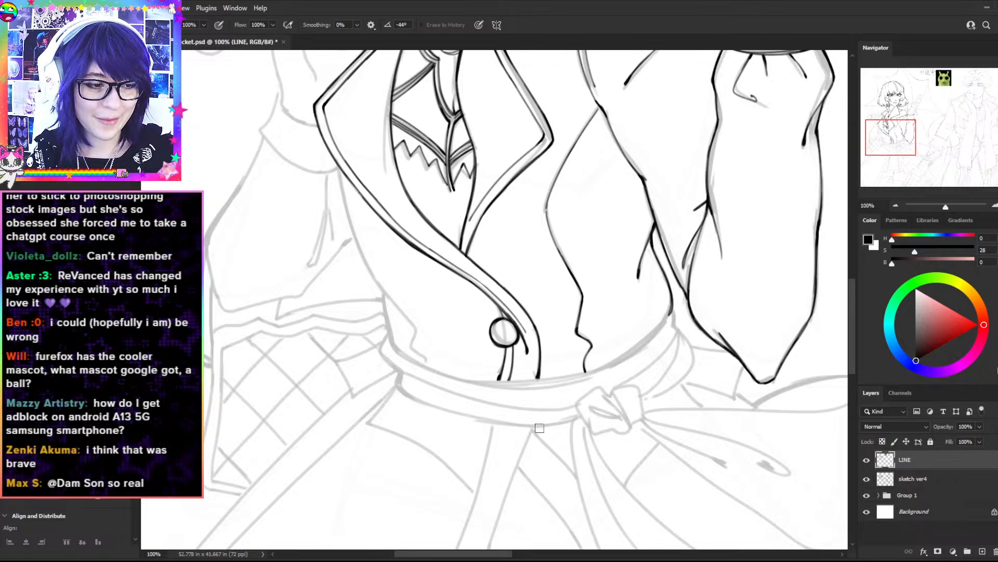
pyautogui.press('b')
pyautogui.moveTo(356, 199); pyautogui.dragTo(483, 286)
pyautogui.moveTo(497, 363)
pyautogui.mouseDown()
pyautogui.moveTo(467, 253)
pyautogui.moveTo(485, 340)
pyautogui.mouseUp()
pyautogui.hotkey('ctrl', 'z')
pyautogui.hotkey('ctrl', 'z')
# - Ink the upper part of the torso's side contour from the lapel's outer edge toward the waist, and thicken its start at the lapel
pyautogui.press('r')
pyautogui.moveTo(592, 260)
pyautogui.mouseDown()
pyautogui.moveTo(615, 308)
pyautogui.moveTo(596, 372)
pyautogui.mouseUp()
pyautogui.hotkey('ctrl', '+')
pyautogui.press('b')
pyautogui.moveTo(542, 201)
pyautogui.mouseDown()
pyautogui.moveTo(480, 257)
pyautogui.moveTo(542, 201)
pyautogui.moveTo(391, 379)
pyautogui.mouseUp()
pyautogui.hotkey('ctrl', 'z')
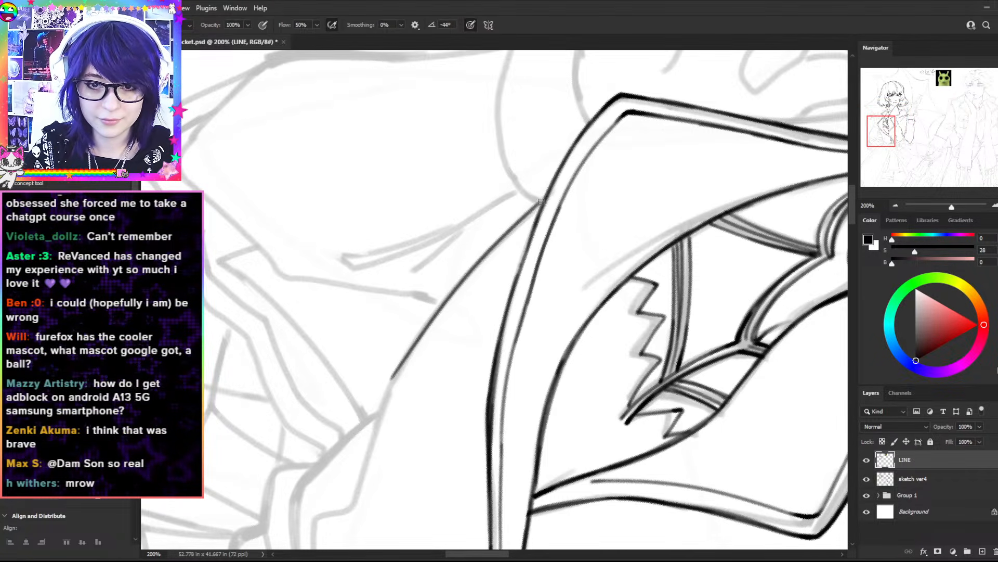
pyautogui.moveTo(539, 200); pyautogui.dragTo(492, 249)
pyautogui.press('r')
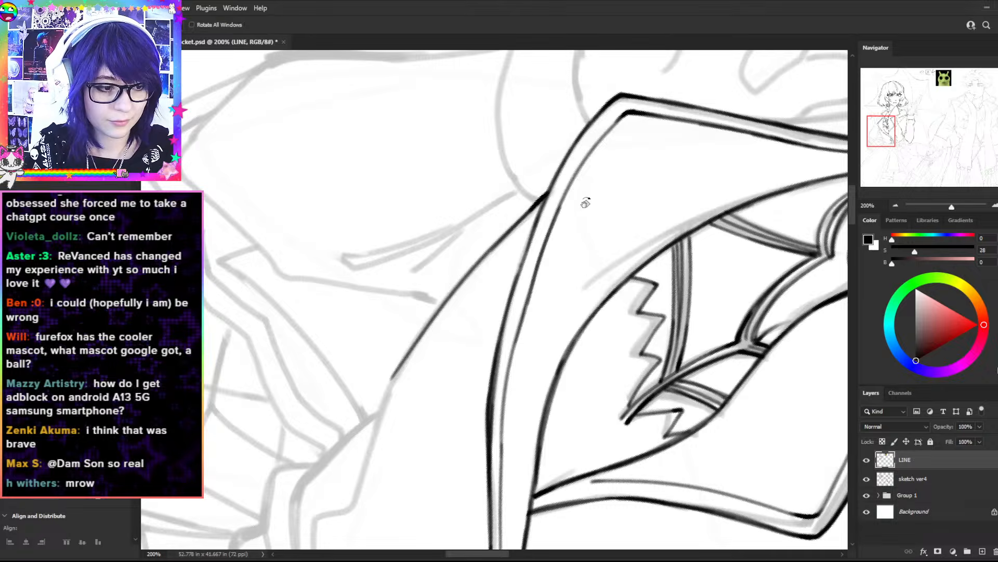
pyautogui.moveTo(571, 205); pyautogui.dragTo(573, 244)
pyautogui.press('space')
pyautogui.moveTo(482, 318); pyautogui.dragTo(528, 217)
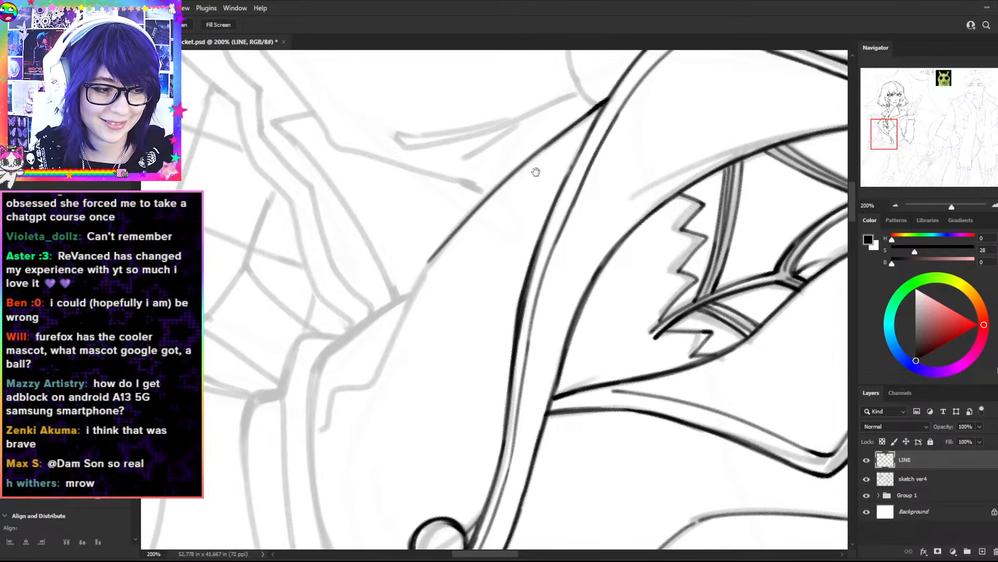
# - Ink the lower part of the torso's side contour down to its hooked fold above the sash
pyautogui.press('e')
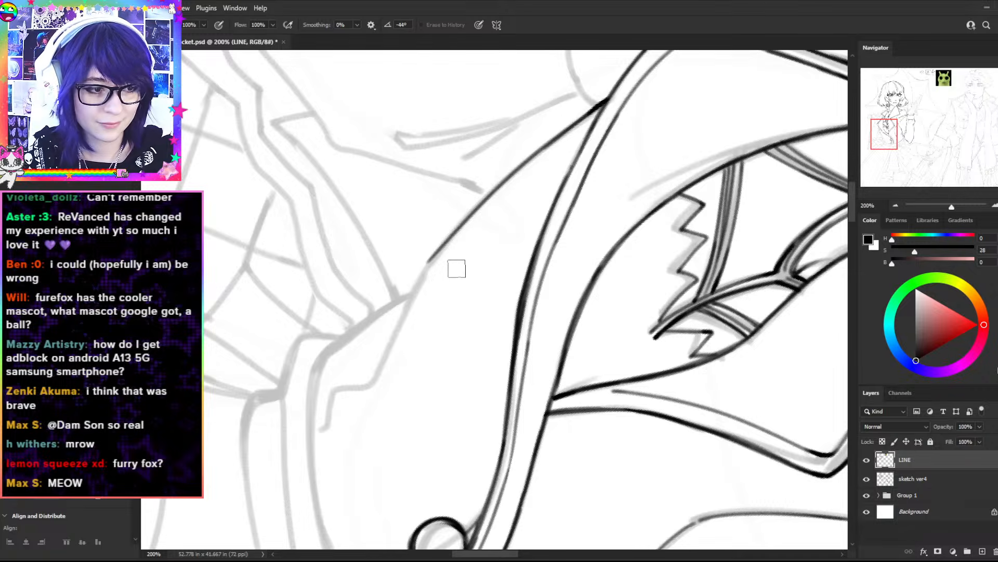
pyautogui.press('r')
pyautogui.moveTo(456, 248)
pyautogui.mouseDown()
pyautogui.moveTo(523, 155)
pyautogui.moveTo(443, 350)
pyautogui.moveTo(512, 448)
pyautogui.moveTo(507, 475)
pyautogui.moveTo(535, 510)
pyautogui.mouseUp()
pyautogui.press('b')
pyautogui.moveTo(495, 421); pyautogui.dragTo(470, 391)
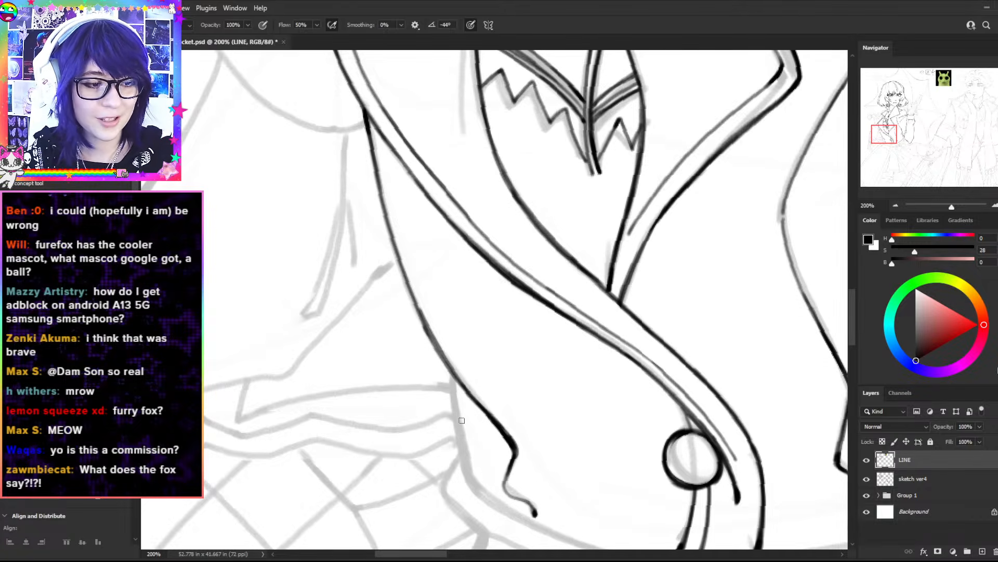
# - Try to thicken the middle of the torso's side contour, and undo the strokes
pyautogui.hotkey('ctrl', '-')
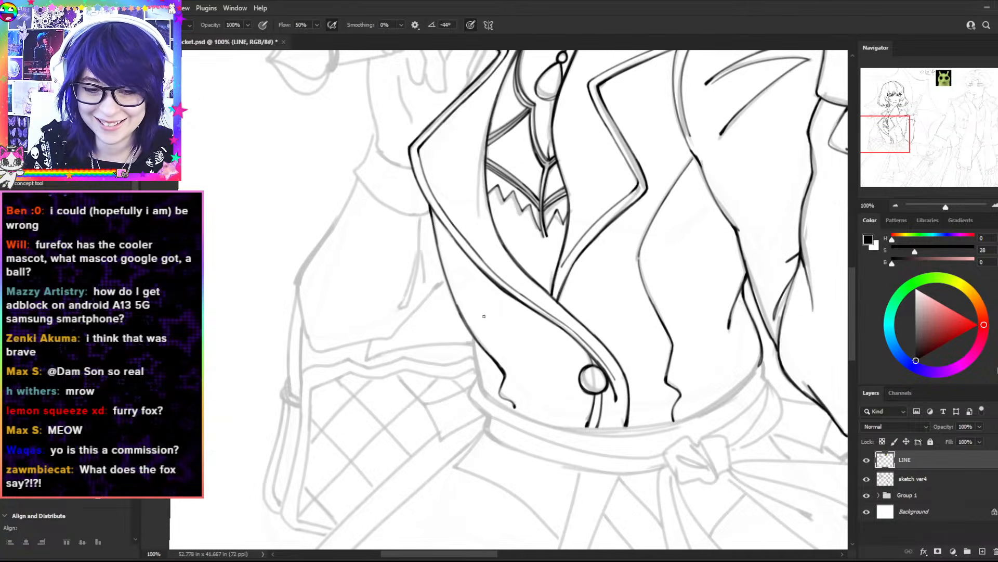
pyautogui.hotkey('ctrl', '+')
pyautogui.moveTo(406, 279)
pyautogui.mouseDown()
pyautogui.moveTo(451, 370)
pyautogui.moveTo(400, 260)
pyautogui.moveTo(449, 375)
pyautogui.mouseUp()
pyautogui.hotkey('ctrl', 'z')
pyautogui.hotkey('ctrl', 'z')
pyautogui.hotkey('ctrl', 'z')
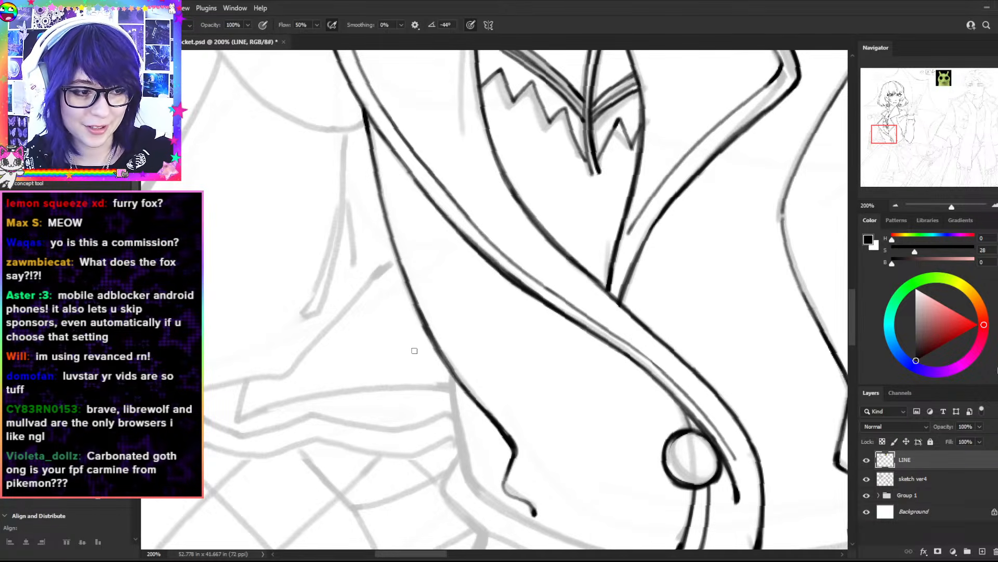
# - Ink the short waist line branching from the torso's side contour down to the sash, and strengthen its start
pyautogui.hotkey('ctrl', '-')
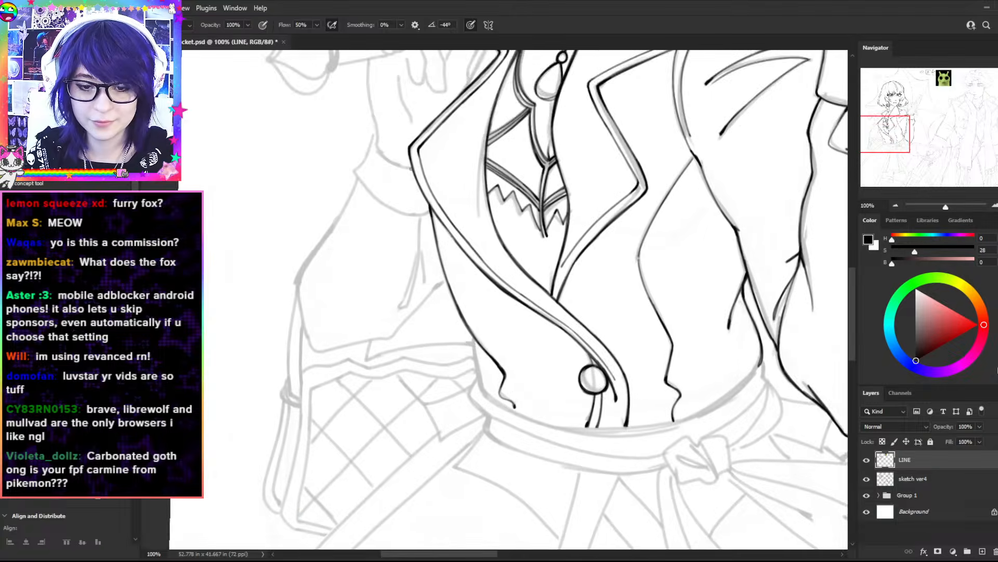
pyautogui.moveTo(467, 323)
pyautogui.mouseDown()
pyautogui.moveTo(436, 248)
pyautogui.moveTo(407, 347)
pyautogui.mouseUp()
pyautogui.hotkey('ctrl', '+')
pyautogui.hotkey('ctrl', 'z')
pyautogui.moveTo(391, 228); pyautogui.dragTo(414, 346)
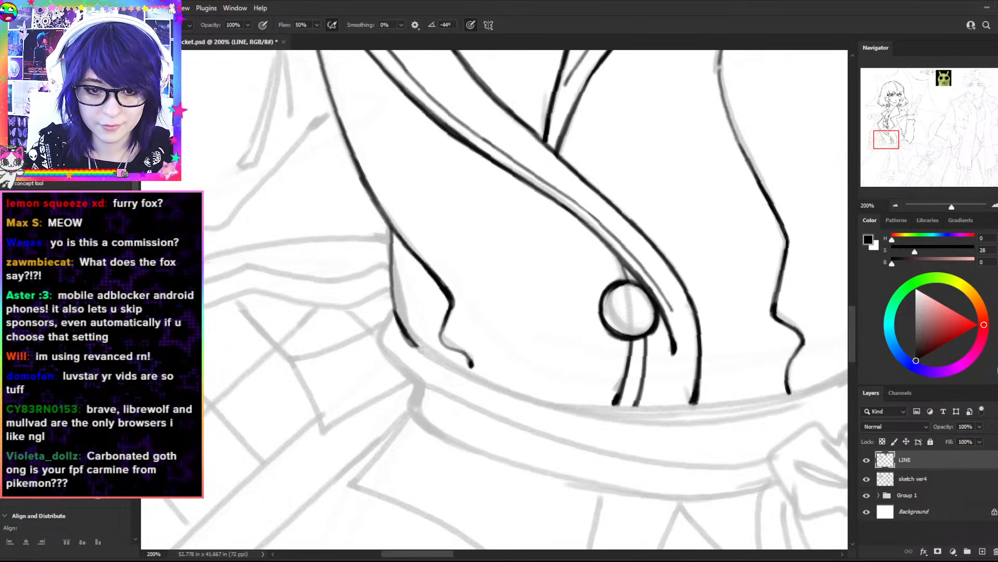
pyautogui.press('r')
pyautogui.moveTo(445, 203); pyautogui.dragTo(626, 335)
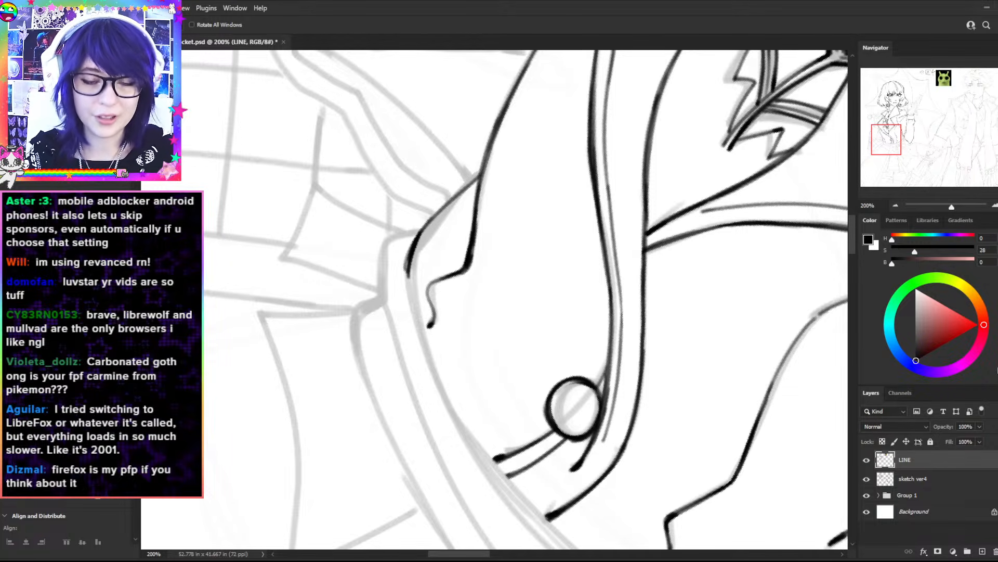
pyautogui.moveTo(569, 164); pyautogui.dragTo(444, 156)
pyautogui.press('b')
pyautogui.moveTo(393, 224); pyautogui.dragTo(392, 265)
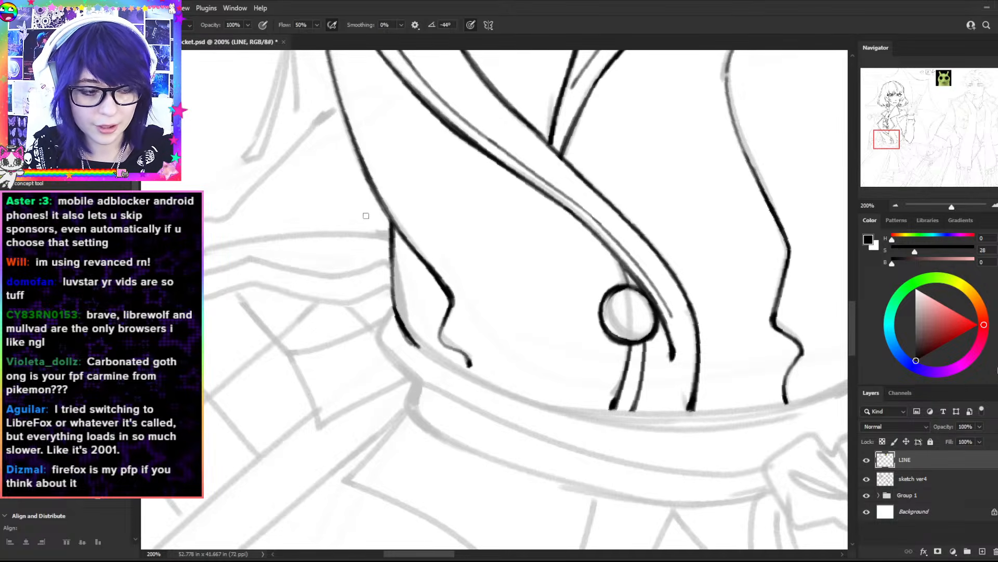
# - Ink the first stretch of the sash's upper edge, continuing from the short waist line toward the button strap
pyautogui.moveTo(639, 188); pyautogui.dragTo(614, 332)
pyautogui.press('r')
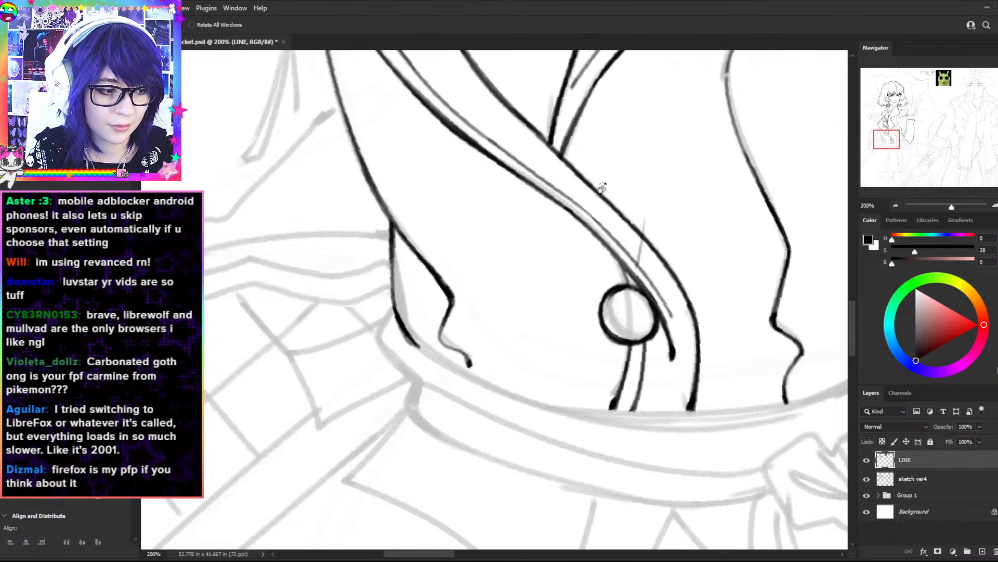
pyautogui.moveTo(563, 227); pyautogui.dragTo(547, 383)
pyautogui.hotkey('ctrl', 'z')
pyautogui.press('b')
pyautogui.moveTo(468, 219); pyautogui.dragTo(377, 336)
pyautogui.hotkey('ctrl', 'z')
pyautogui.moveTo(447, 231); pyautogui.dragTo(355, 364)
pyautogui.press('r')
pyautogui.moveTo(574, 215); pyautogui.dragTo(608, 181)
pyautogui.press('b')
pyautogui.moveTo(477, 180); pyautogui.dragTo(465, 186)
pyautogui.press('b')
# - Extend the sash's upper edge past the button strap and lapel end to the opposite jacket fold
pyautogui.moveTo(338, 345); pyautogui.dragTo(507, 157)
pyautogui.hotkey('ctrl', 'z')
pyautogui.moveTo(341, 384)
pyautogui.mouseDown()
pyautogui.moveTo(484, 179)
pyautogui.moveTo(340, 383)
pyautogui.mouseUp()
pyautogui.hotkey('ctrl', 'z')
pyautogui.hotkey('ctrl', 'z')
pyautogui.moveTo(494, 169)
pyautogui.mouseDown()
pyautogui.moveTo(315, 398)
pyautogui.moveTo(317, 414)
pyautogui.mouseUp()
pyautogui.hotkey('ctrl', 'z')
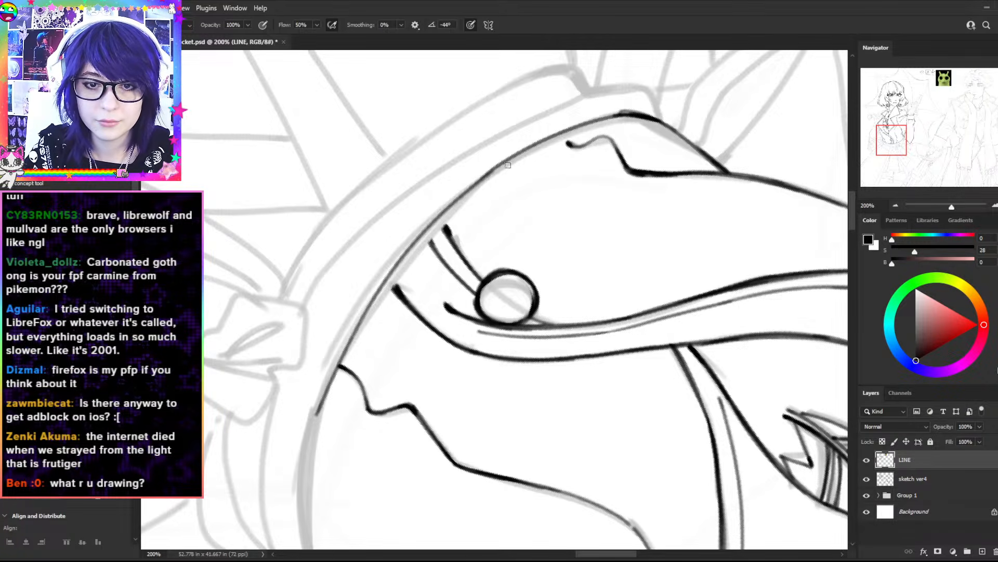
pyautogui.moveTo(507, 165); pyautogui.dragTo(317, 415)
# - Thicken the middle stretch of the sash's upper edge where it passes the button strap
pyautogui.moveTo(485, 181); pyautogui.dragTo(608, 117)
pyautogui.hotkey('ctrl', 'z')
pyautogui.moveTo(484, 177); pyautogui.dragTo(617, 120)
pyautogui.hotkey('ctrl', 'z')
pyautogui.moveTo(451, 207)
pyautogui.mouseDown()
pyautogui.moveTo(594, 123)
pyautogui.moveTo(370, 312)
pyautogui.mouseUp()
pyautogui.hotkey('ctrl', 'z')
pyautogui.moveTo(497, 170); pyautogui.dragTo(342, 349)
# - Ink the remaining stretch of the sash's upper edge on the bow side, joining it to the jacket's waist contour
pyautogui.press('r')
pyautogui.moveTo(564, 156); pyautogui.dragTo(351, 239)
pyautogui.moveTo(684, 314); pyautogui.dragTo(543, 135)
pyautogui.moveTo(749, 200); pyautogui.dragTo(567, 378)
pyautogui.press('h')
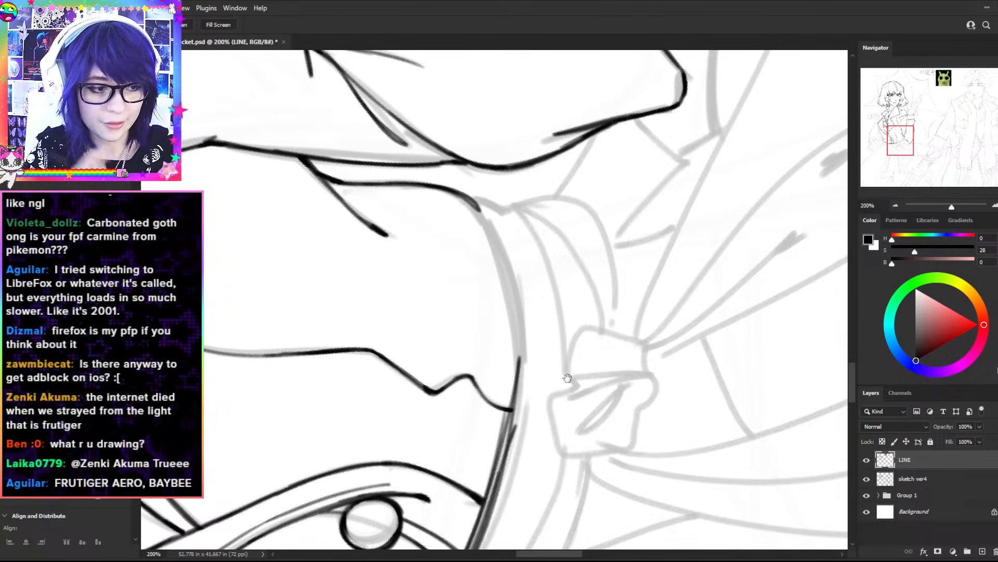
pyautogui.press('r')
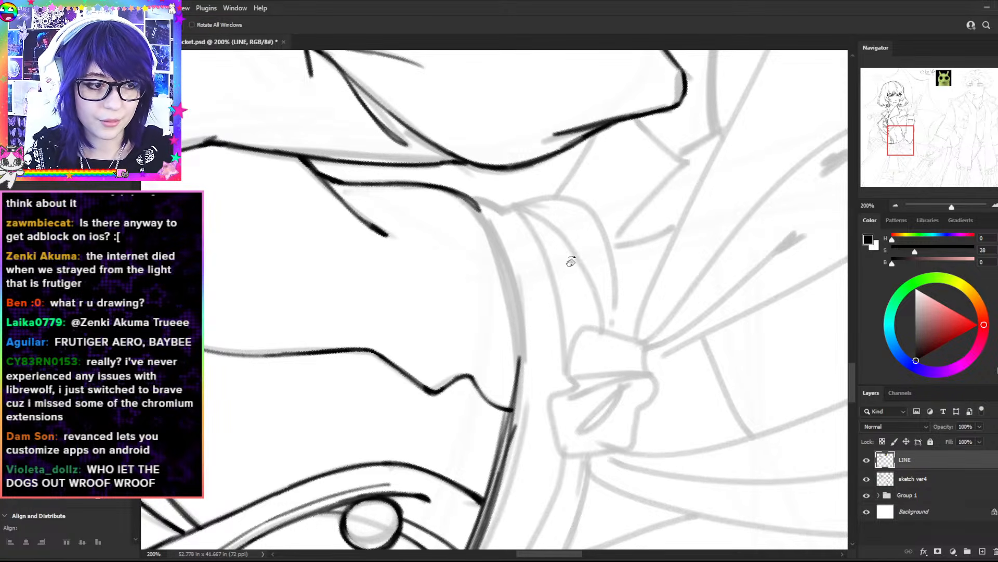
pyautogui.moveTo(623, 254); pyautogui.dragTo(586, 197)
pyautogui.press('b')
pyautogui.moveTo(436, 228); pyautogui.dragTo(541, 330)
pyautogui.moveTo(489, 261); pyautogui.dragTo(563, 373)
pyautogui.hotkey('ctrl', 'z')
pyautogui.moveTo(516, 301); pyautogui.dragTo(565, 383)
pyautogui.moveTo(544, 327)
pyautogui.mouseDown()
pyautogui.moveTo(582, 463)
pyautogui.moveTo(583, 441)
pyautogui.mouseUp()
pyautogui.hotkey('ctrl', 'z')
pyautogui.hotkey('ctrl', 'z')
pyautogui.hotkey('ctrl', 'z')
# - Erase the rough overlap where the two sash-edge strokes meet, and redraw the join beside the jacket fold
pyautogui.press('e')
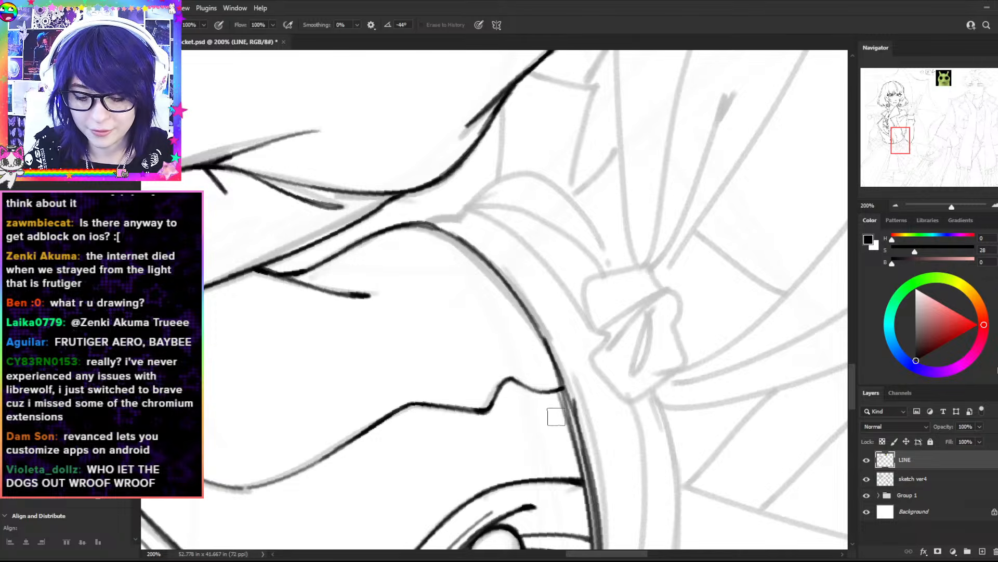
pyautogui.moveTo(562, 411); pyautogui.dragTo(566, 454)
pyautogui.moveTo(564, 412); pyautogui.dragTo(569, 447)
pyautogui.press('b')
pyautogui.moveTo(554, 359); pyautogui.dragTo(582, 470)
pyautogui.moveTo(565, 393); pyautogui.dragTo(582, 462)
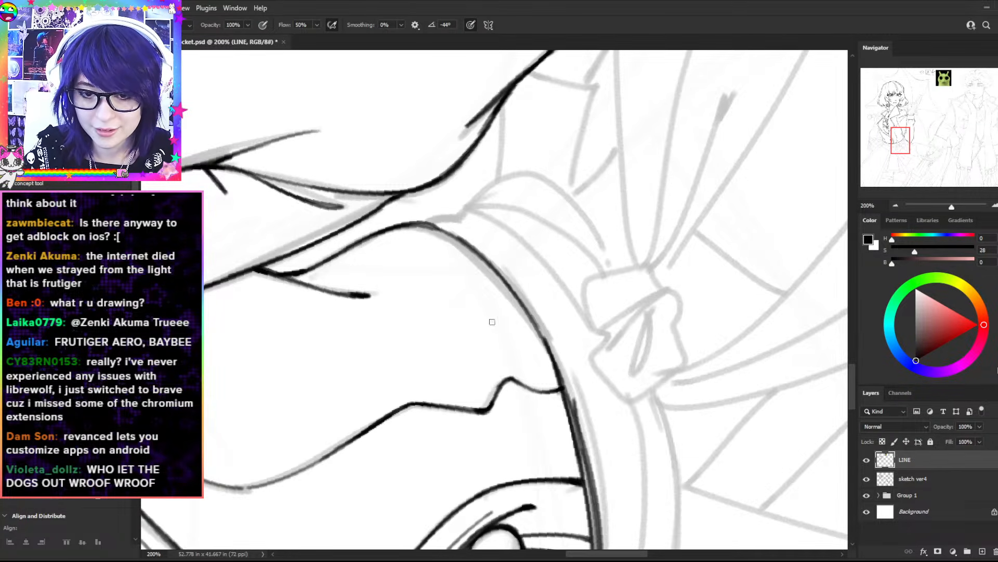
# - Thicken the bow-side curve of the sash's upper edge, undoing the strokes that miss
pyautogui.moveTo(520, 308); pyautogui.dragTo(571, 411)
pyautogui.moveTo(434, 231)
pyautogui.mouseDown()
pyautogui.moveTo(491, 278)
pyautogui.moveTo(489, 285)
pyautogui.moveTo(438, 233)
pyautogui.moveTo(512, 321)
pyautogui.moveTo(454, 244)
pyautogui.moveTo(538, 325)
pyautogui.mouseUp()
pyautogui.hotkey('ctrl', 'z')
pyautogui.hotkey('ctrl', 'z')
pyautogui.hotkey('ctrl', 'z')
pyautogui.hotkey('ctrl', 'z')
pyautogui.hotkey('ctrl', 'z')
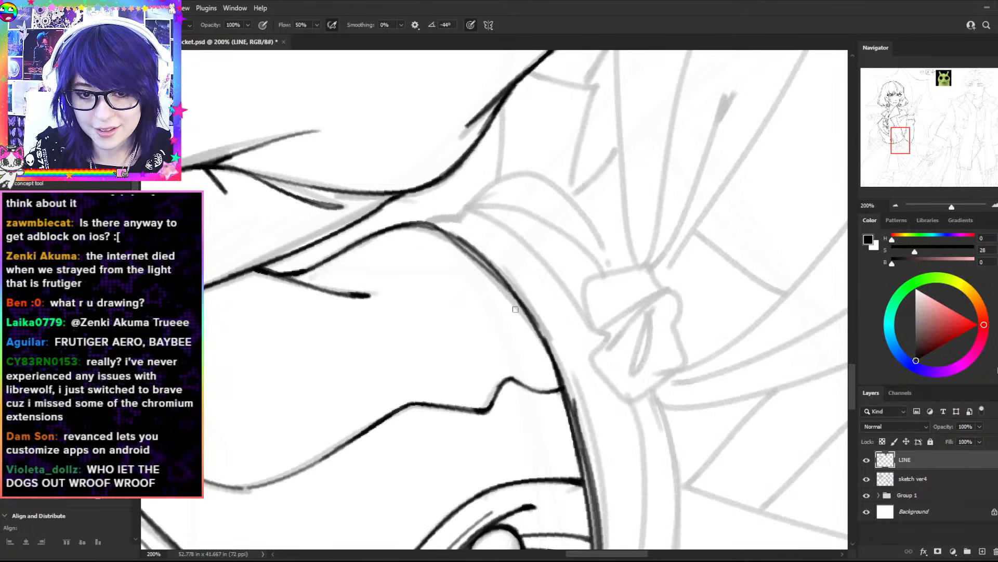
pyautogui.moveTo(465, 243); pyautogui.dragTo(538, 331)
pyautogui.moveTo(457, 243); pyautogui.dragTo(526, 332)
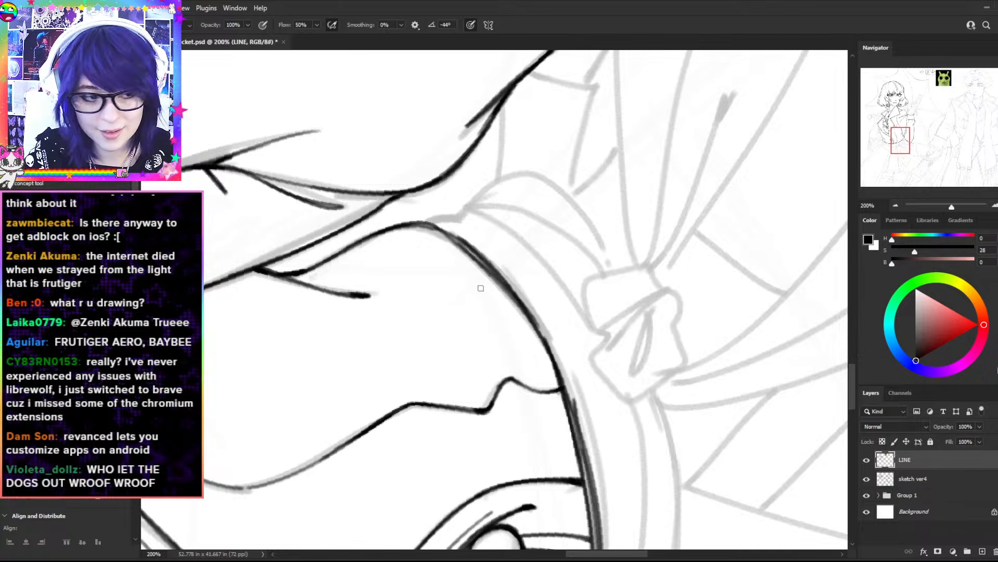
# - Reinforce the sash's upper edge along the jacket front with a heavier, even line
pyautogui.press('r')
pyautogui.moveTo(579, 266)
pyautogui.mouseDown()
pyautogui.moveTo(531, 484)
pyautogui.moveTo(383, 388)
pyautogui.mouseUp()
pyautogui.moveTo(436, 157); pyautogui.dragTo(614, 312)
pyautogui.press('b')
pyautogui.moveTo(436, 340); pyautogui.dragTo(618, 209)
pyautogui.hotkey('ctrl', 'z')
pyautogui.moveTo(436, 339); pyautogui.dragTo(641, 204)
pyautogui.moveTo(549, 235); pyautogui.dragTo(704, 200)
pyautogui.hotkey('ctrl', 'z')
pyautogui.moveTo(520, 251); pyautogui.dragTo(659, 200)
# - Ink the notched, folded outline of the sash's end on the side away from the bow
pyautogui.press('space')
pyautogui.moveTo(728, 188); pyautogui.dragTo(601, 248)
pyautogui.press('r')
pyautogui.moveTo(705, 218); pyautogui.dragTo(581, 150)
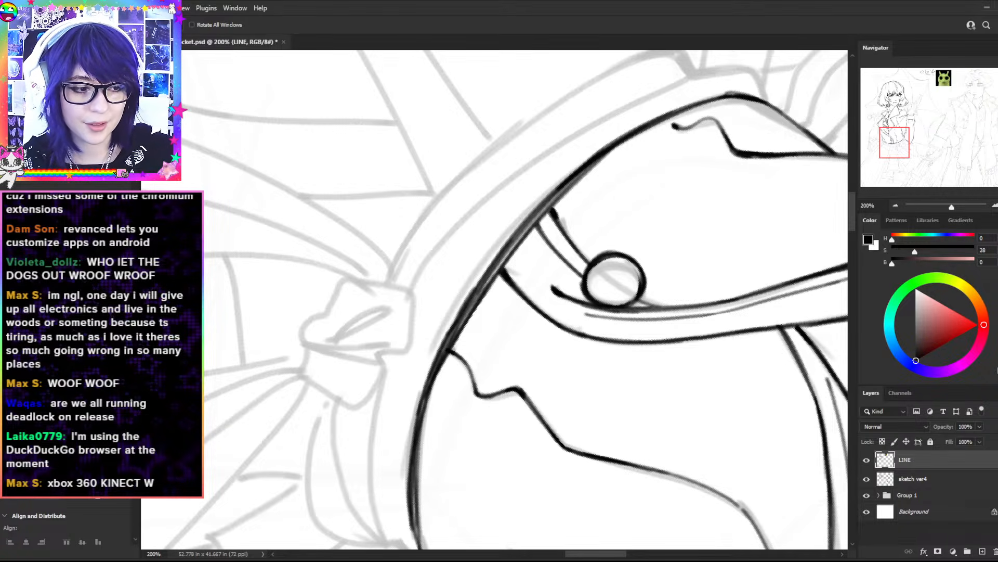
pyautogui.moveTo(492, 113)
pyautogui.mouseDown()
pyautogui.moveTo(495, 289)
pyautogui.moveTo(662, 163)
pyautogui.moveTo(459, 107)
pyautogui.moveTo(334, 234)
pyautogui.moveTo(324, 274)
pyautogui.moveTo(366, 305)
pyautogui.mouseUp()
pyautogui.hotkey('ctrl', 'z')
pyautogui.hotkey('ctrl', 'z')
pyautogui.moveTo(326, 275)
pyautogui.mouseDown()
pyautogui.moveTo(368, 309)
pyautogui.moveTo(358, 295)
pyautogui.mouseUp()
pyautogui.hotkey('ctrl', 'z')
pyautogui.hotkey('ctrl', 'z')
pyautogui.moveTo(367, 294)
pyautogui.mouseDown()
pyautogui.moveTo(356, 325)
pyautogui.moveTo(366, 338)
pyautogui.mouseUp()
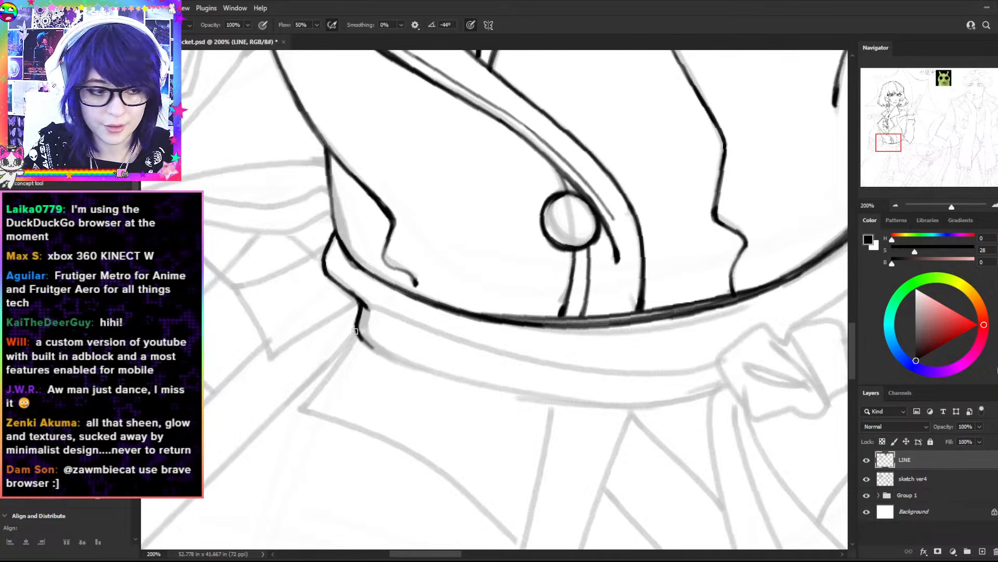
# - Ink the first stretch of the sash's lower edge from the folded end toward the bow
pyautogui.press('r')
pyautogui.moveTo(635, 217); pyautogui.dragTo(598, 375)
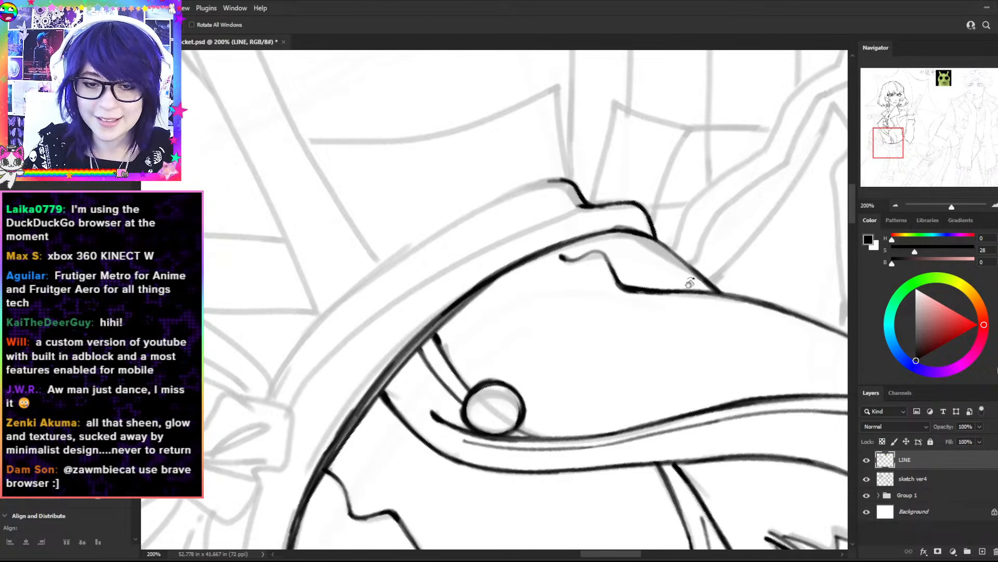
pyautogui.moveTo(684, 267); pyautogui.dragTo(682, 314)
pyautogui.moveTo(700, 199); pyautogui.dragTo(598, 179)
pyautogui.press('space')
pyautogui.moveTo(582, 185)
pyautogui.mouseDown()
pyautogui.moveTo(653, 147)
pyautogui.moveTo(720, 131)
pyautogui.moveTo(475, 286)
pyautogui.mouseUp()
pyautogui.hotkey('ctrl', 'z')
pyautogui.moveTo(687, 116); pyautogui.dragTo(467, 277)
pyautogui.hotkey('ctrl', 'z')
pyautogui.moveTo(687, 115); pyautogui.dragTo(475, 281)
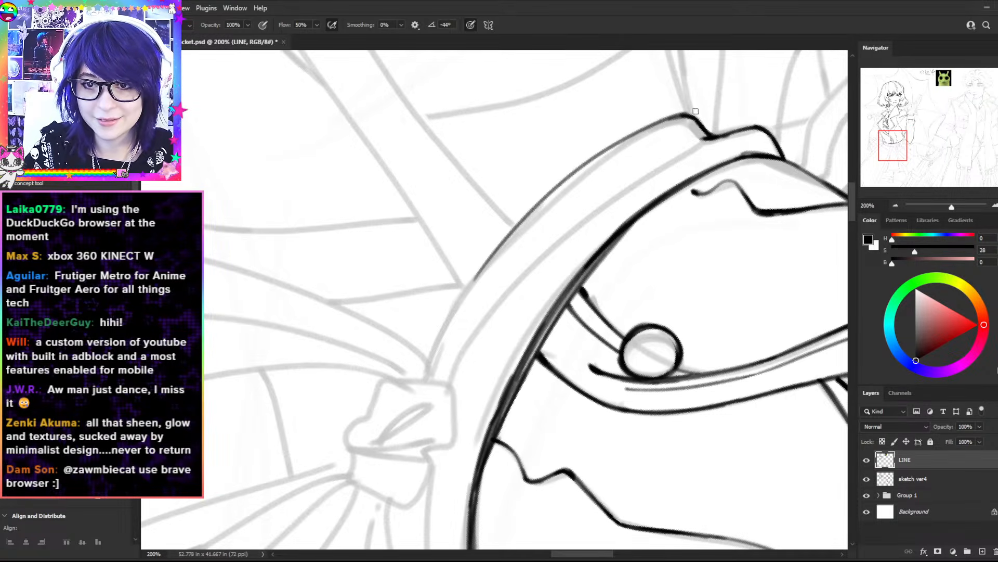
# - Extend the sash's lower edge to the bow knot, redrawing the stroke until it follows the sketch
pyautogui.moveTo(550, 189)
pyautogui.mouseDown()
pyautogui.moveTo(396, 404)
pyautogui.moveTo(450, 311)
pyautogui.moveTo(544, 197)
pyautogui.mouseUp()
pyautogui.hotkey('ctrl', 'z')
pyautogui.press('r')
pyautogui.moveTo(546, 199); pyautogui.dragTo(581, 225)
pyautogui.hotkey('ctrl', 'z')
pyautogui.press('b')
pyautogui.moveTo(395, 344); pyautogui.dragTo(585, 219)
pyautogui.hotkey('ctrl', 'z')
pyautogui.moveTo(396, 345); pyautogui.dragTo(588, 224)
pyautogui.hotkey('ctrl', 'z')
pyautogui.moveTo(396, 349); pyautogui.dragTo(541, 245)
pyautogui.hotkey('ctrl', 'z')
pyautogui.moveTo(396, 350)
pyautogui.mouseDown()
pyautogui.moveTo(544, 240)
pyautogui.moveTo(474, 278)
pyautogui.moveTo(404, 336)
pyautogui.moveTo(493, 262)
pyautogui.moveTo(538, 235)
pyautogui.mouseUp()
pyautogui.hotkey('ctrl', 'z')
pyautogui.moveTo(400, 346)
pyautogui.mouseDown()
pyautogui.moveTo(599, 215)
pyautogui.moveTo(343, 276)
pyautogui.moveTo(342, 303)
pyautogui.mouseUp()
# - Thicken the sash's lower edge near the folded end
pyautogui.press('r')
pyautogui.moveTo(641, 171); pyautogui.dragTo(624, 442)
pyautogui.press('space')
pyautogui.moveTo(738, 117)
pyautogui.mouseDown()
pyautogui.moveTo(670, 281)
pyautogui.moveTo(666, 345)
pyautogui.mouseUp()
pyautogui.press('b')
pyautogui.moveTo(515, 210)
pyautogui.mouseDown()
pyautogui.moveTo(417, 286)
pyautogui.moveTo(349, 382)
pyautogui.mouseUp()
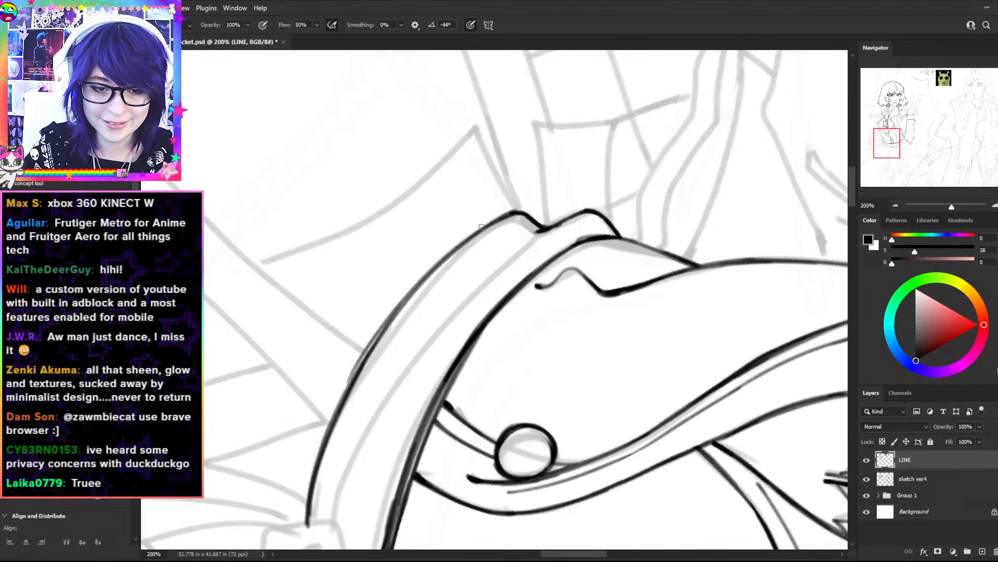
# - Ink the sash's folded outer side beyond the bow, from the jacket's waist corner down to its widest bend
pyautogui.press('r')
pyautogui.moveTo(385, 309); pyautogui.dragTo(491, 261)
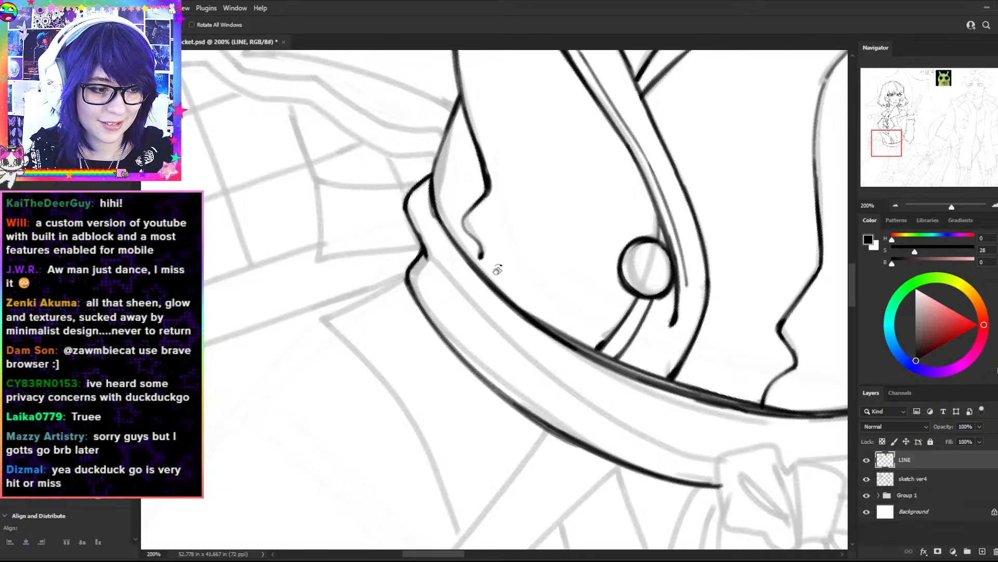
pyautogui.click(180, 26)
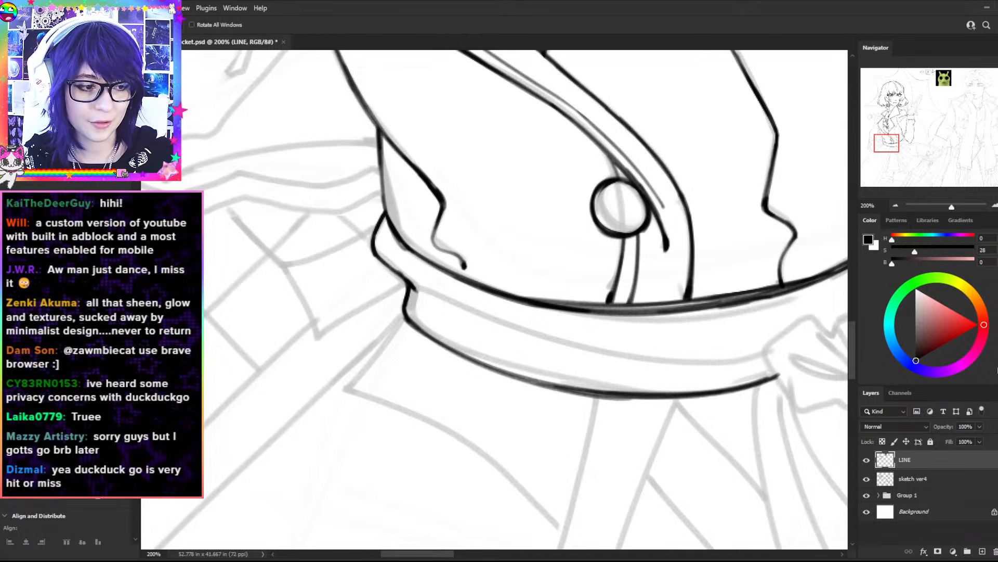
pyautogui.press('h')
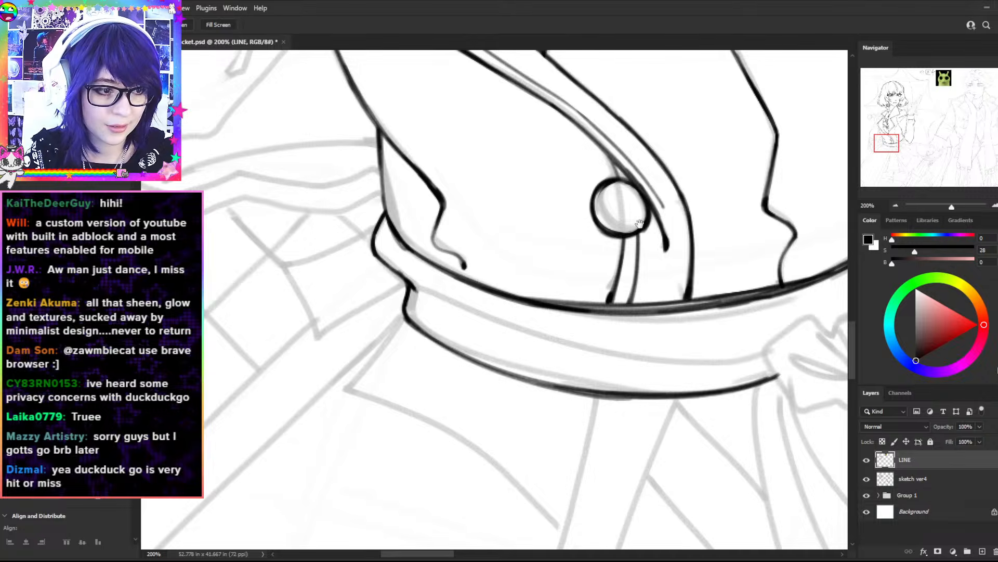
pyautogui.moveTo(665, 215); pyautogui.dragTo(443, 262)
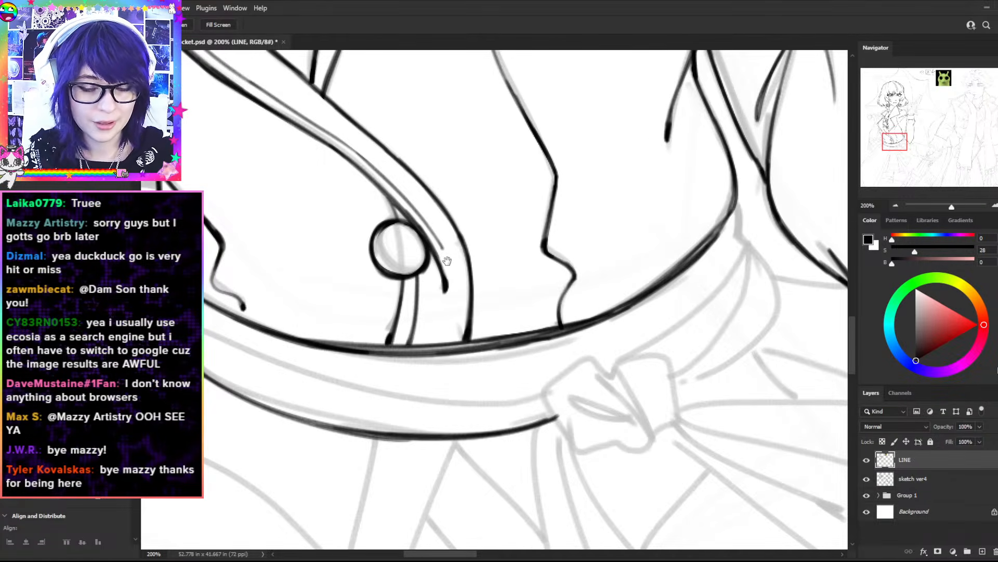
pyautogui.press('b')
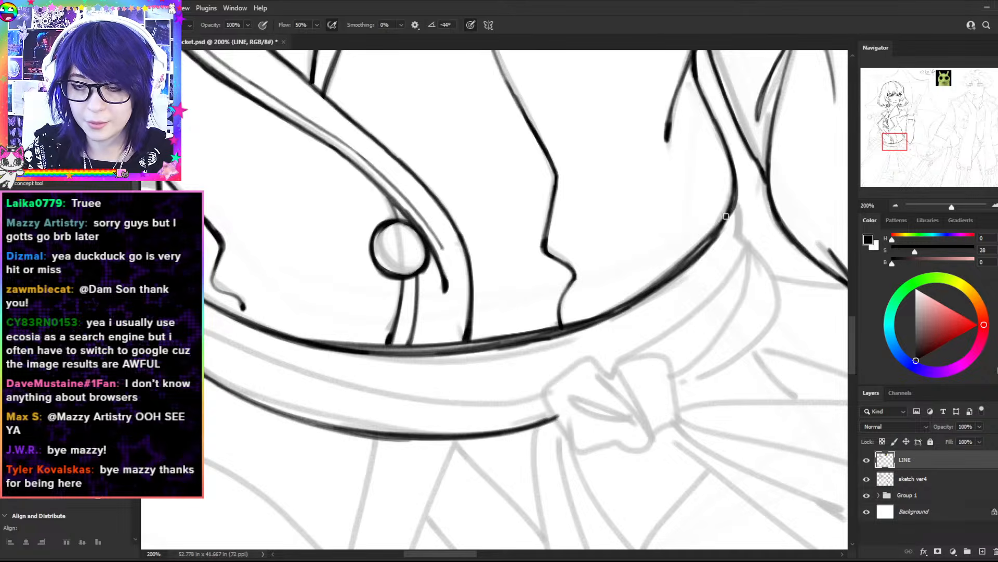
pyautogui.moveTo(710, 243)
pyautogui.mouseDown()
pyautogui.moveTo(732, 211)
pyautogui.moveTo(743, 244)
pyautogui.mouseUp()
pyautogui.hotkey('ctrl', 'z')
pyautogui.hotkey('ctrl', 'z')
pyautogui.moveTo(738, 197)
pyautogui.mouseDown()
pyautogui.moveTo(743, 242)
pyautogui.moveTo(780, 296)
pyautogui.mouseUp()
pyautogui.moveTo(749, 246)
pyautogui.mouseDown()
pyautogui.moveTo(779, 303)
pyautogui.moveTo(770, 277)
pyautogui.moveTo(757, 251)
pyautogui.moveTo(777, 319)
pyautogui.mouseUp()
pyautogui.hotkey('ctrl', 'z')
# - Ink the sash's folded outer side from its widest bend down to the bow knot
pyautogui.moveTo(765, 265)
pyautogui.mouseDown()
pyautogui.moveTo(776, 319)
pyautogui.moveTo(666, 388)
pyautogui.mouseUp()
pyautogui.hotkey('ctrl', 'z')
pyautogui.moveTo(780, 309)
pyautogui.mouseDown()
pyautogui.moveTo(666, 378)
pyautogui.moveTo(732, 367)
pyautogui.moveTo(639, 412)
pyautogui.moveTo(656, 394)
pyautogui.mouseUp()
pyautogui.hotkey('ctrl', 'z')
pyautogui.hotkey('ctrl', 'z')
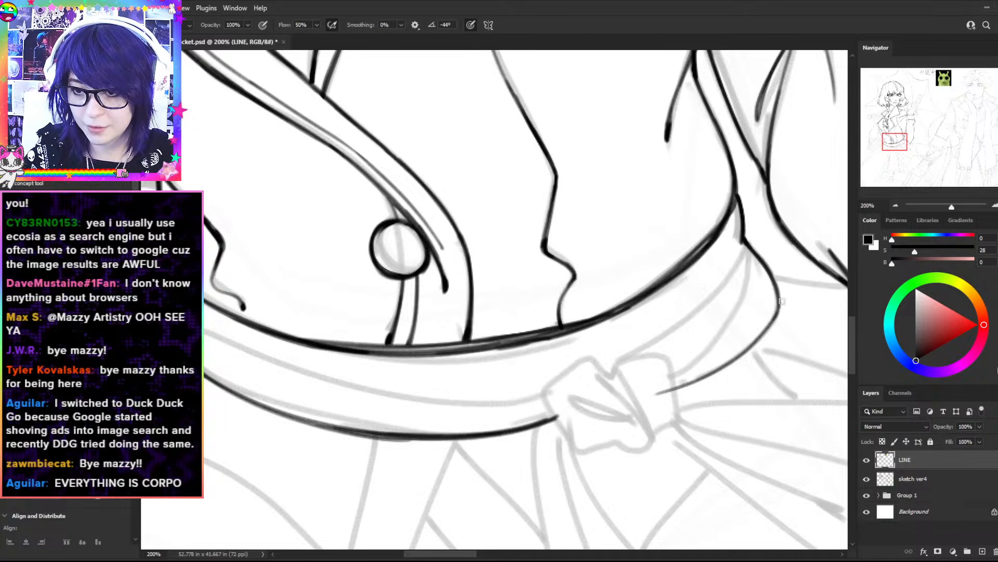
# - Thicken the lower curve of the sash's outer fold and end it cleanly at the bow knot's edge
pyautogui.moveTo(781, 304); pyautogui.dragTo(648, 394)
pyautogui.hotkey('ctrl', 'z')
pyautogui.moveTo(774, 275); pyautogui.dragTo(705, 374)
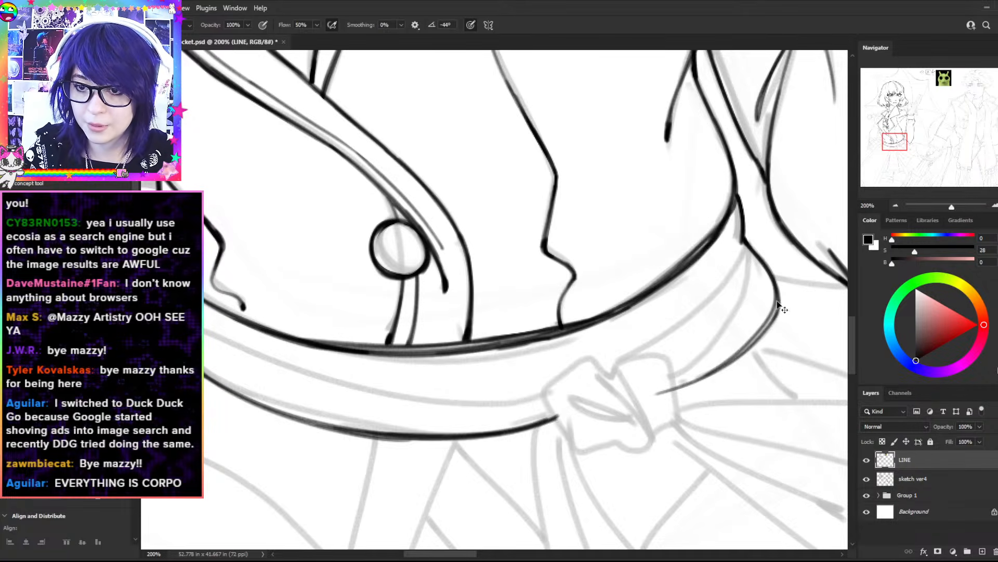
pyautogui.moveTo(778, 305)
pyautogui.mouseDown()
pyautogui.moveTo(650, 404)
pyautogui.moveTo(701, 377)
pyautogui.mouseUp()
pyautogui.hotkey('ctrl', 'z')
pyautogui.hotkey('ctrl', 'z')
pyautogui.moveTo(764, 329); pyautogui.dragTo(729, 357)
pyautogui.hotkey('ctrl', 'z')
pyautogui.moveTo(777, 308); pyautogui.dragTo(714, 369)
pyautogui.hotkey('ctrl', 'z')
pyautogui.moveTo(779, 300)
pyautogui.mouseDown()
pyautogui.moveTo(651, 407)
pyautogui.moveTo(758, 335)
pyautogui.moveTo(702, 374)
pyautogui.mouseUp()
pyautogui.hotkey('ctrl', 'z')
pyautogui.moveTo(747, 346)
pyautogui.mouseDown()
pyautogui.moveTo(656, 394)
pyautogui.moveTo(664, 379)
pyautogui.mouseUp()
pyautogui.press('e')
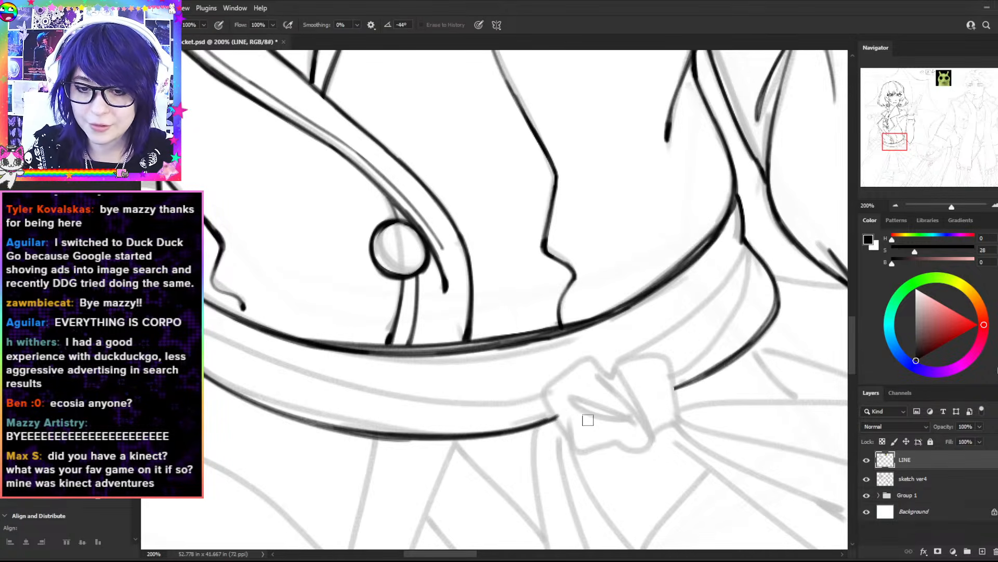
# - Thicken the jacket's waist line where it meets the sash's folded end, opposite the bow
pyautogui.hotkey('ctrl', '-')
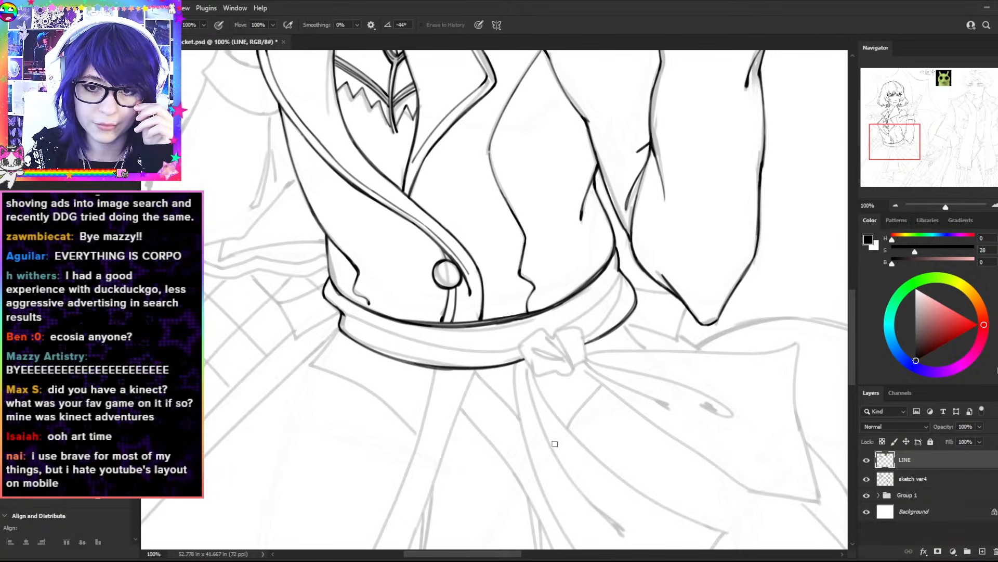
pyautogui.press('r')
pyautogui.moveTo(671, 240); pyautogui.dragTo(653, 391)
pyautogui.hotkey('ctrl', '+')
pyautogui.press('space')
pyautogui.moveTo(545, 258); pyautogui.dragTo(692, 509)
pyautogui.moveTo(448, 289); pyautogui.dragTo(447, 344)
pyautogui.moveTo(444, 308); pyautogui.dragTo(448, 358)
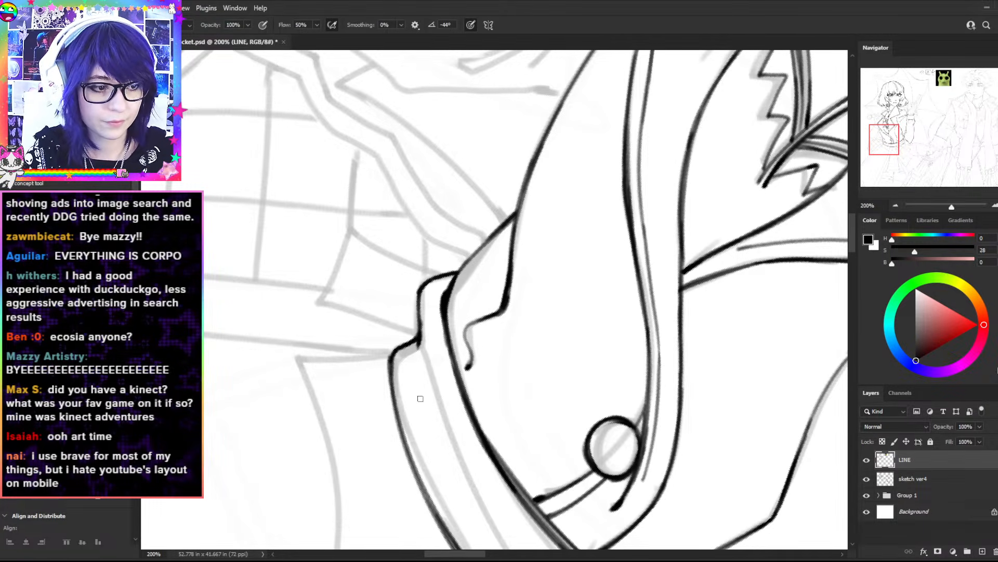
# - Ink the long inner fold lines of the sash between the bow knot and the folded end
pyautogui.press('r')
pyautogui.moveTo(663, 264); pyautogui.dragTo(635, 385)
pyautogui.press('space')
pyautogui.moveTo(513, 332); pyautogui.dragTo(677, 307)
pyautogui.press('r')
pyautogui.press('b')
pyautogui.moveTo(376, 431)
pyautogui.mouseDown()
pyautogui.moveTo(640, 208)
pyautogui.moveTo(461, 310)
pyautogui.mouseUp()
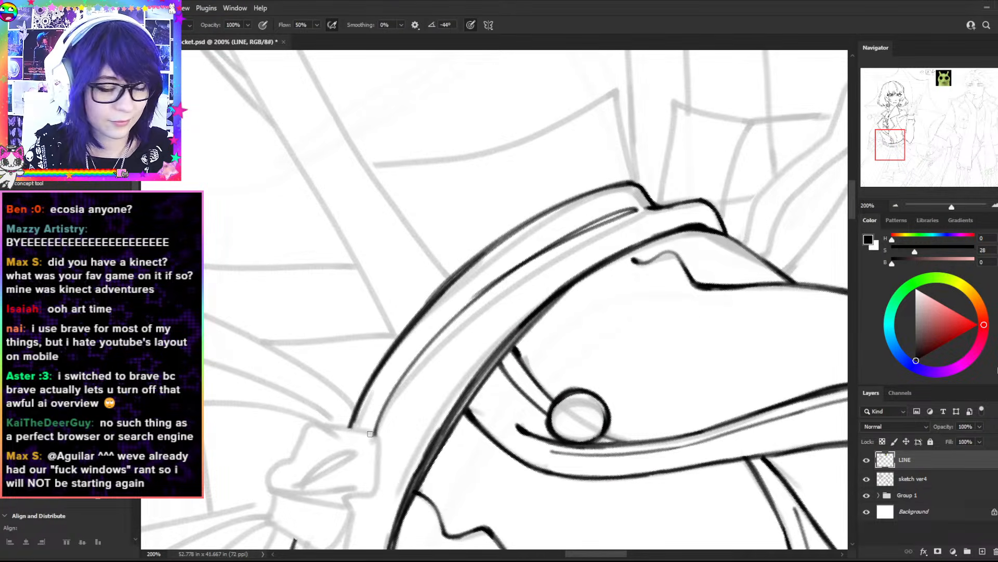
pyautogui.moveTo(374, 438); pyautogui.dragTo(556, 269)
# - Ink the inner fold lines on the short part of the sash beyond the bow knot
pyautogui.press('r')
pyautogui.moveTo(637, 317)
pyautogui.mouseDown()
pyautogui.moveTo(431, 220)
pyautogui.moveTo(476, 207)
pyautogui.moveTo(518, 213)
pyautogui.moveTo(554, 237)
pyautogui.moveTo(598, 362)
pyautogui.mouseUp()
pyautogui.press('b')
pyautogui.moveTo(541, 211); pyautogui.dragTo(605, 372)
pyautogui.moveTo(540, 220); pyautogui.dragTo(618, 318)
pyautogui.hotkey('ctrl', 'z')
pyautogui.moveTo(581, 235); pyautogui.dragTo(634, 330)
pyautogui.hotkey('ctrl', 'z')
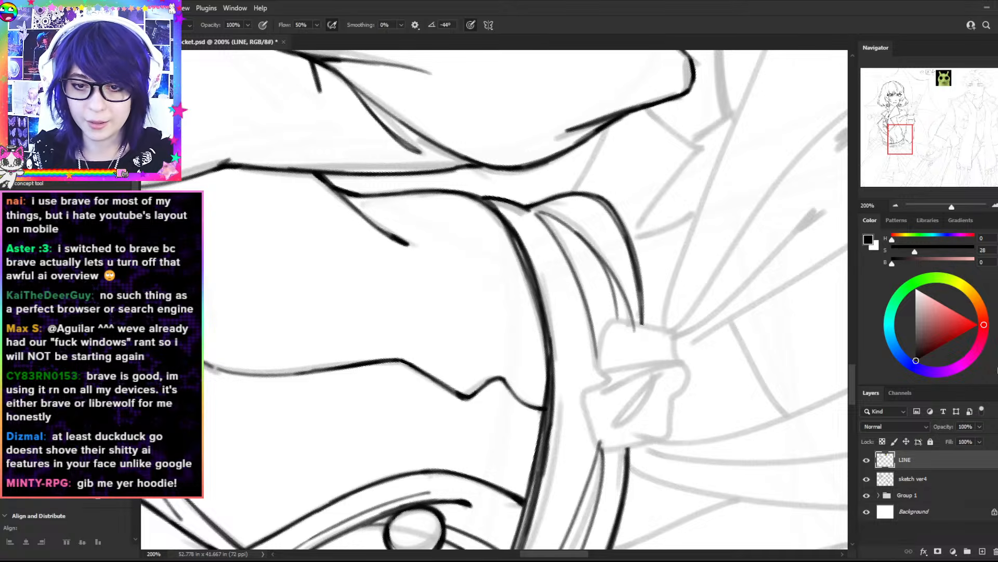
# - Ink the bow knot's side edge where the long part of the sash runs into it
pyautogui.press('r')
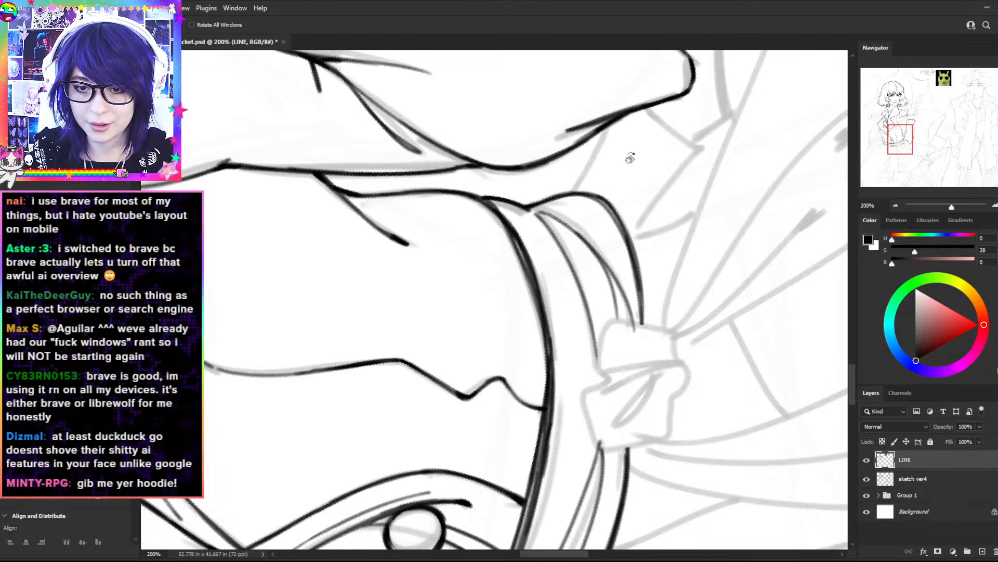
pyautogui.moveTo(680, 255); pyautogui.dragTo(586, 425)
pyautogui.press('space')
pyautogui.moveTo(568, 379)
pyautogui.mouseDown()
pyautogui.moveTo(645, 194)
pyautogui.moveTo(617, 284)
pyautogui.mouseUp()
pyautogui.press('r')
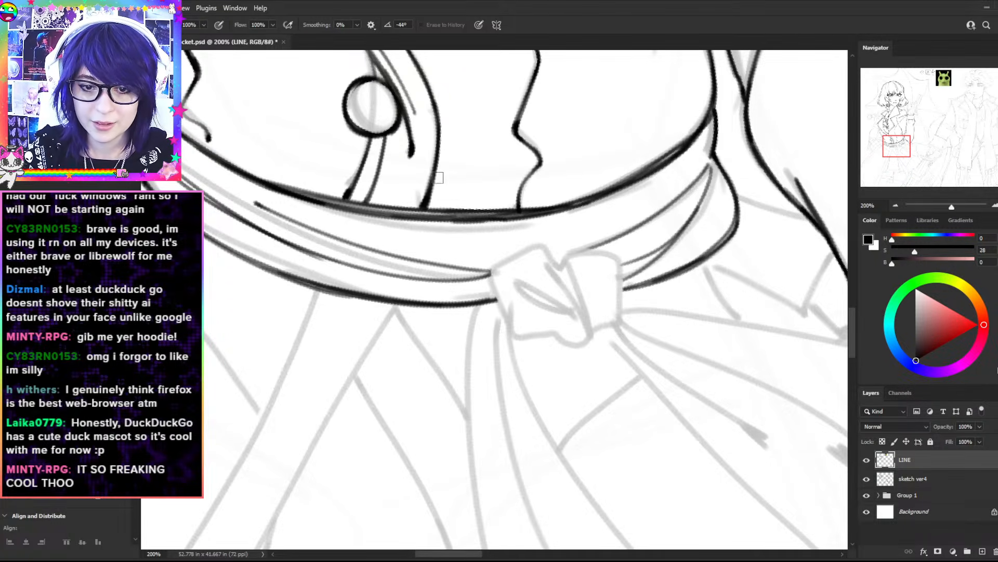
pyautogui.press('b')
pyautogui.moveTo(496, 267); pyautogui.dragTo(510, 326)
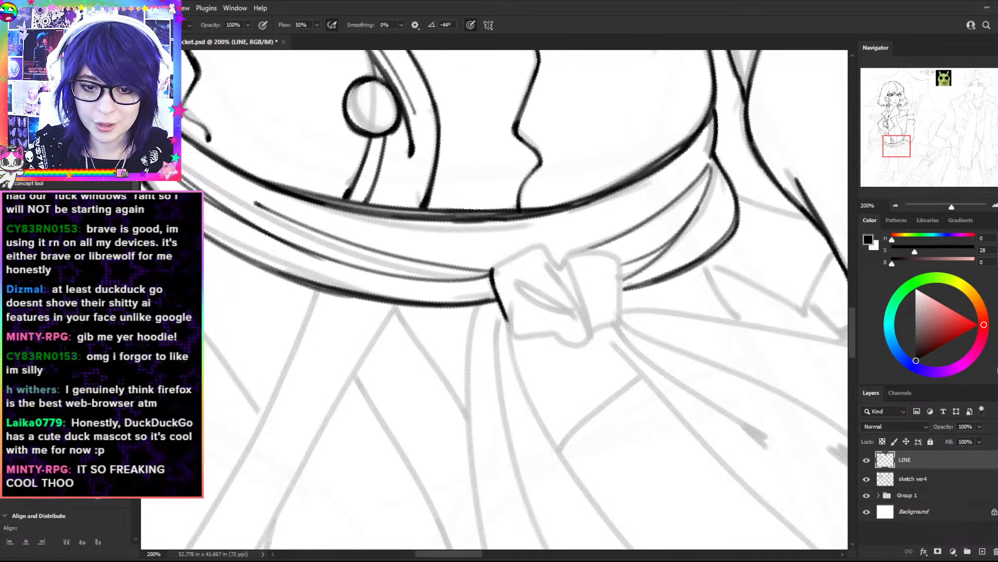
# - Ink the bow knot's notched upper outline and its far side edge
pyautogui.press('r')
pyautogui.moveTo(594, 192); pyautogui.dragTo(561, 169)
pyautogui.press('b')
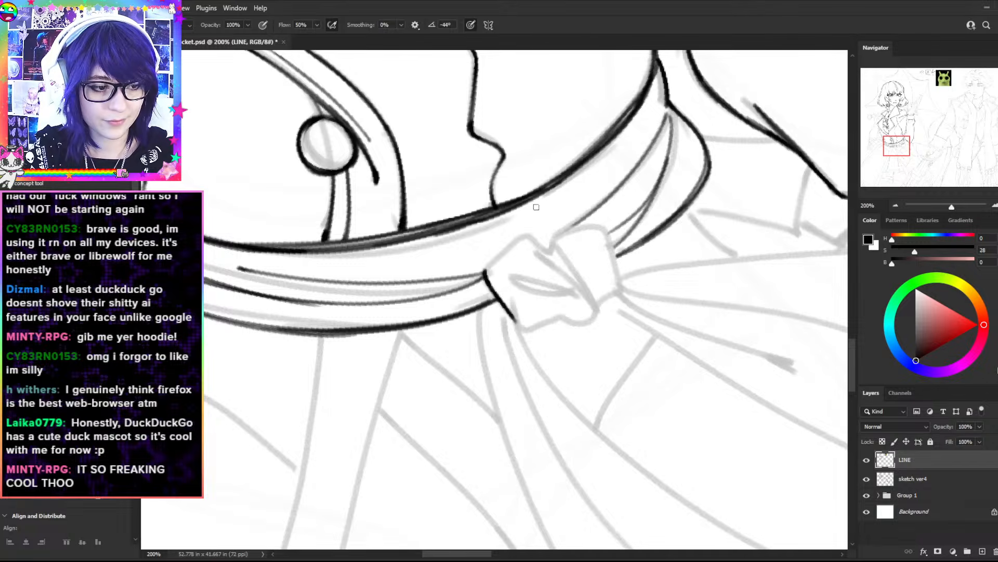
pyautogui.moveTo(491, 269)
pyautogui.mouseDown()
pyautogui.moveTo(524, 234)
pyautogui.moveTo(542, 242)
pyautogui.moveTo(596, 226)
pyautogui.moveTo(626, 294)
pyautogui.mouseUp()
pyautogui.hotkey('ctrl', 'z')
pyautogui.moveTo(607, 233); pyautogui.dragTo(624, 289)
# - Ink the lower corner of the knot's smaller half, beside the bow tails
pyautogui.press('r')
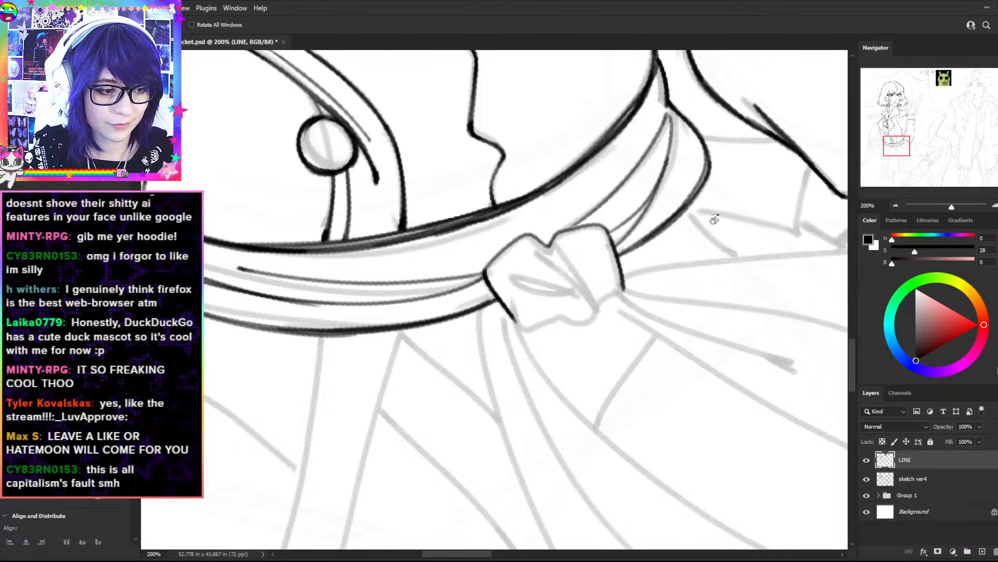
pyautogui.moveTo(639, 224); pyautogui.dragTo(606, 185)
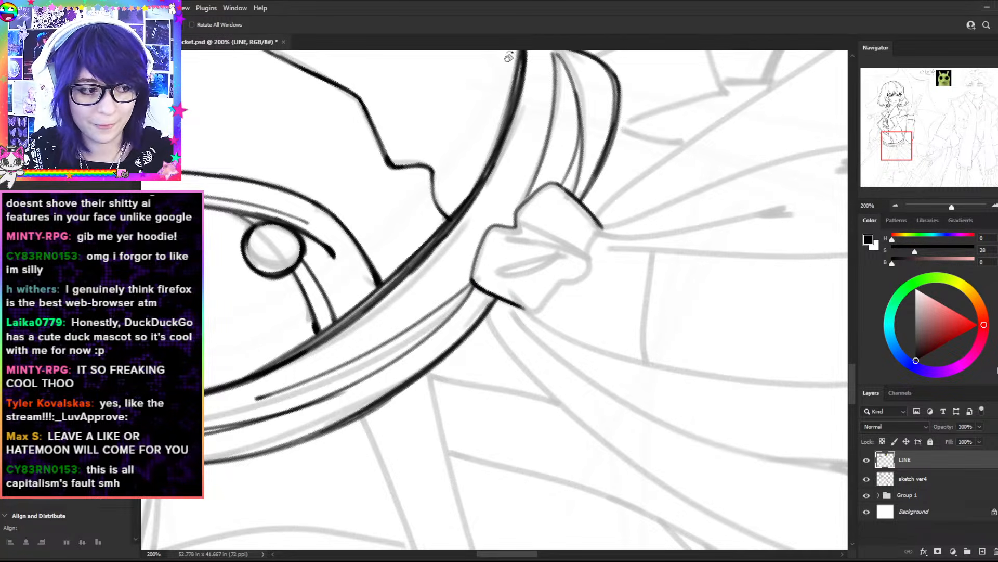
pyautogui.press('b')
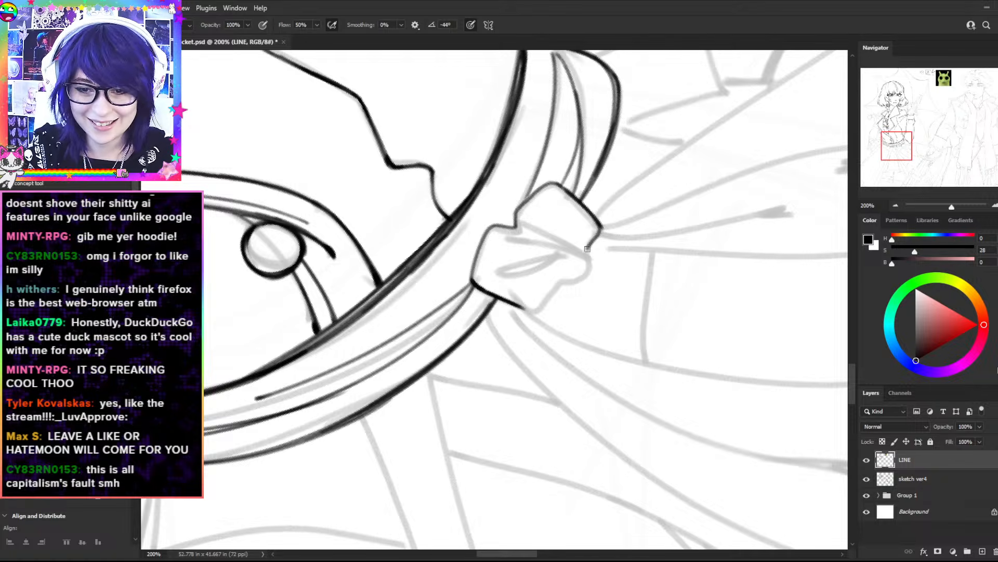
pyautogui.moveTo(596, 236); pyautogui.dragTo(600, 224)
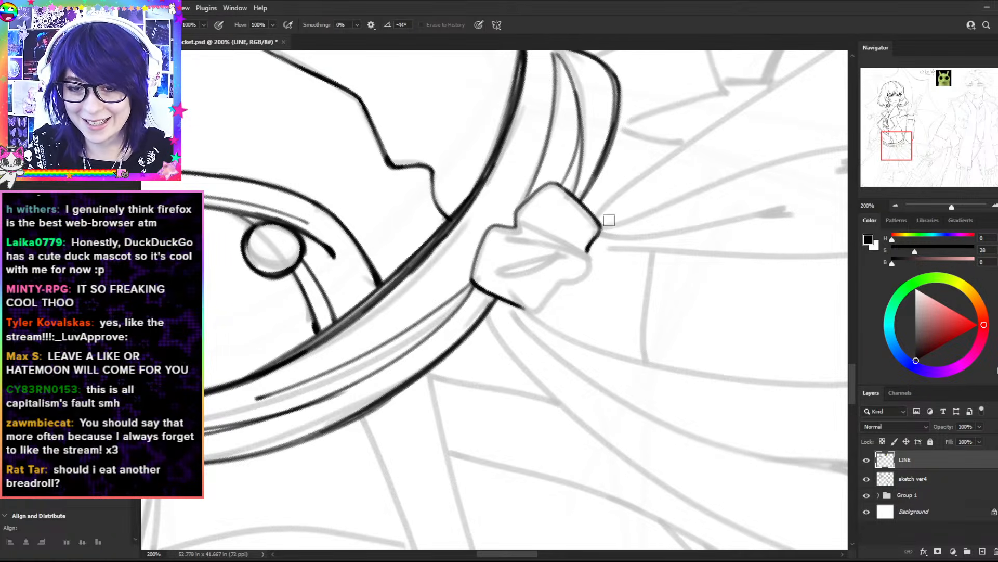
# - Ink the knot's lower outline and a heavy crease dividing its two halves
pyautogui.press('r')
pyautogui.moveTo(651, 184)
pyautogui.mouseDown()
pyautogui.moveTo(697, 230)
pyautogui.moveTo(691, 169)
pyautogui.moveTo(441, 272)
pyautogui.mouseUp()
pyautogui.moveTo(473, 349)
pyautogui.mouseDown()
pyautogui.moveTo(477, 326)
pyautogui.moveTo(489, 380)
pyautogui.moveTo(514, 398)
pyautogui.moveTo(686, 259)
pyautogui.moveTo(538, 267)
pyautogui.mouseUp()
pyautogui.press('r')
pyautogui.moveTo(591, 337); pyautogui.dragTo(564, 265)
pyautogui.moveTo(564, 266)
pyautogui.mouseDown()
pyautogui.moveTo(590, 336)
pyautogui.moveTo(584, 309)
pyautogui.mouseUp()
pyautogui.moveTo(565, 269); pyautogui.dragTo(579, 301)
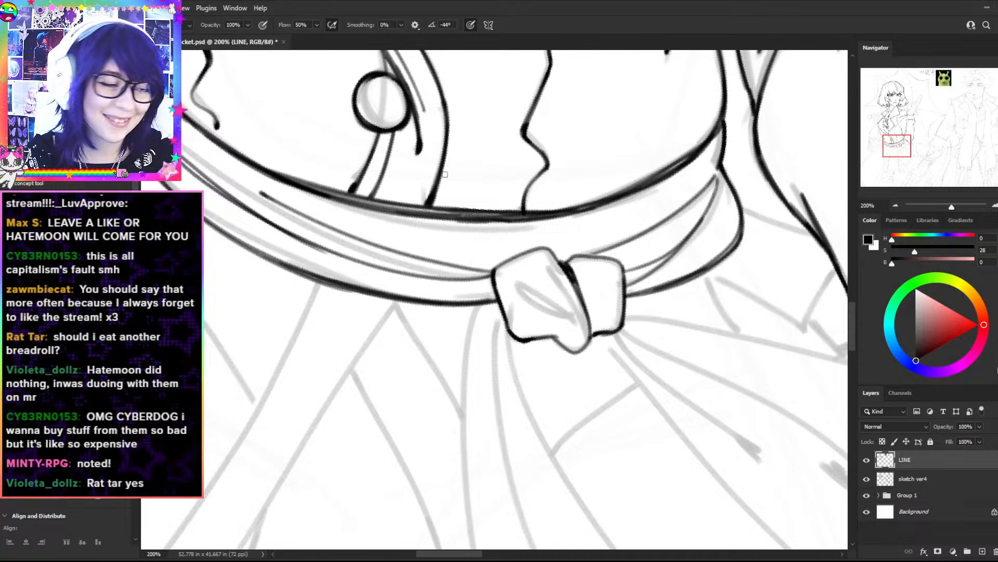
# - Ink the fold lines inside the larger half of the bow knot, running toward its lower tip
pyautogui.moveTo(533, 291); pyautogui.dragTo(520, 361)
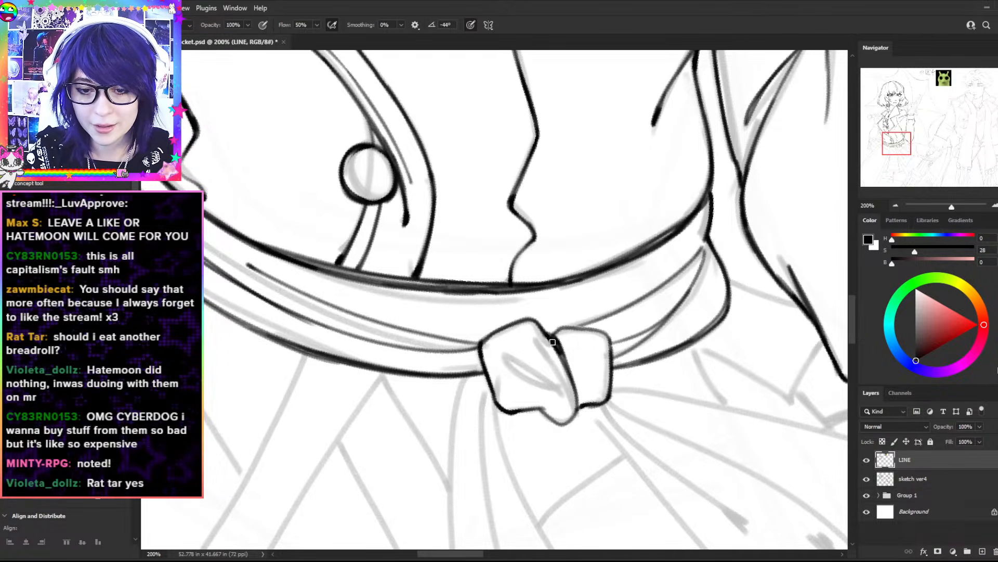
pyautogui.moveTo(501, 361); pyautogui.dragTo(573, 395)
pyautogui.moveTo(524, 339); pyautogui.dragTo(576, 396)
pyautogui.hotkey('ctrl', 'z')
pyautogui.moveTo(541, 354); pyautogui.dragTo(577, 396)
pyautogui.moveTo(530, 343); pyautogui.dragTo(547, 356)
pyautogui.moveTo(533, 344); pyautogui.dragTo(571, 386)
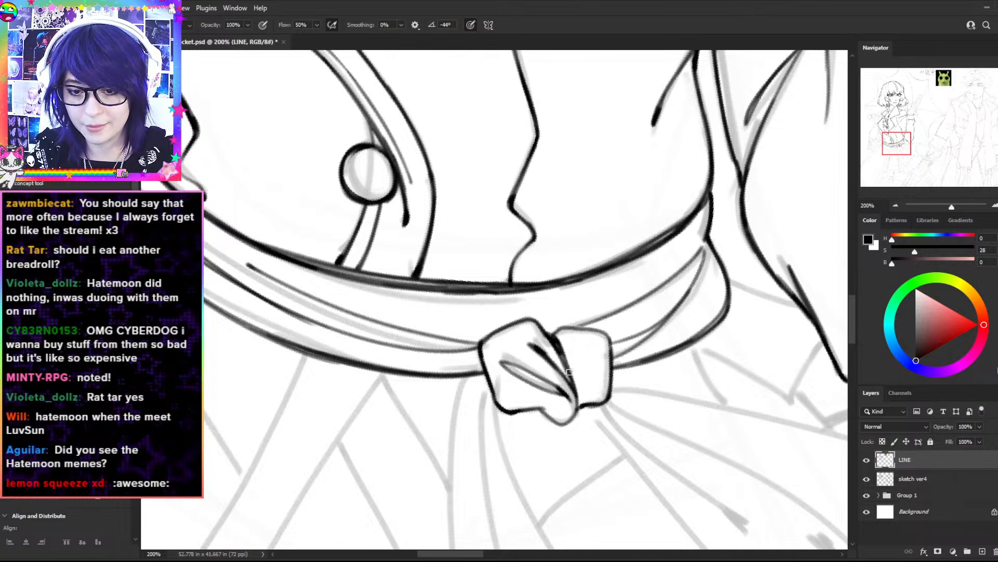
# - Ink the curled lower tip of the bow knot
pyautogui.press('r')
pyautogui.moveTo(561, 333); pyautogui.dragTo(488, 149)
pyautogui.moveTo(581, 261)
pyautogui.mouseDown()
pyautogui.moveTo(549, 209)
pyautogui.moveTo(538, 249)
pyautogui.moveTo(541, 239)
pyautogui.mouseUp()
pyautogui.press('r')
pyautogui.moveTo(556, 204)
pyautogui.mouseDown()
pyautogui.moveTo(606, 299)
pyautogui.moveTo(550, 396)
pyautogui.moveTo(434, 412)
pyautogui.moveTo(461, 423)
pyautogui.moveTo(450, 443)
pyautogui.mouseUp()
pyautogui.hotkey('ctrl', 'z')
pyautogui.press('r')
pyautogui.moveTo(657, 216)
pyautogui.mouseDown()
pyautogui.moveTo(594, 147)
pyautogui.moveTo(519, 120)
pyautogui.mouseUp()
pyautogui.press('b')
pyautogui.moveTo(598, 322)
pyautogui.mouseDown()
pyautogui.moveTo(623, 347)
pyautogui.moveTo(621, 371)
pyautogui.mouseUp()
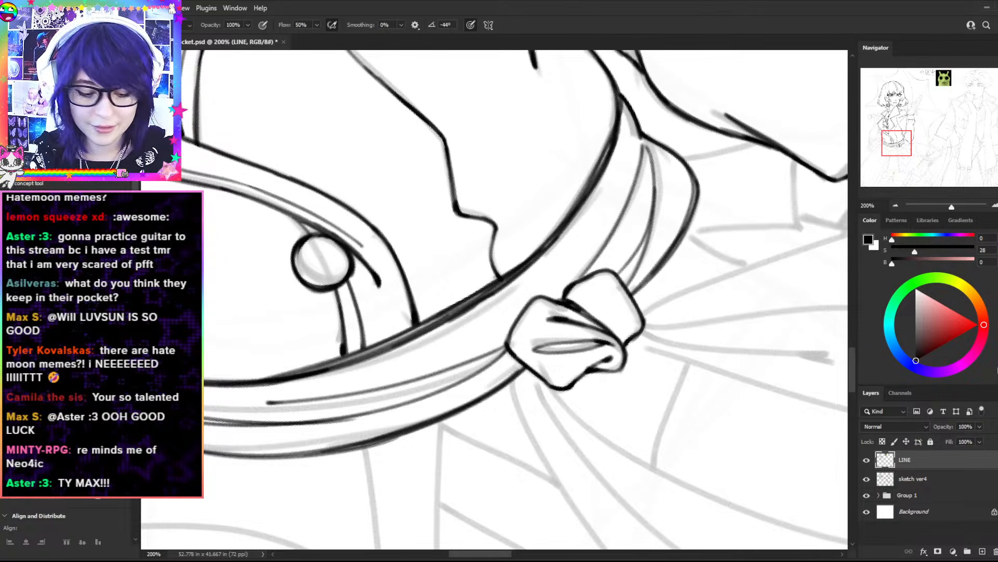
# - Thicken the sash's upper edge along the lower end of the jacket's front opening
pyautogui.hotkey('ctrl', '-')
pyautogui.press('r')
pyautogui.moveTo(756, 294); pyautogui.dragTo(529, 494)
pyautogui.moveTo(659, 382)
pyautogui.mouseDown()
pyautogui.moveTo(599, 451)
pyautogui.moveTo(476, 482)
pyautogui.mouseUp()
pyautogui.hotkey('ctrl', '+')
pyautogui.moveTo(668, 208); pyautogui.dragTo(688, 273)
pyautogui.press('b')
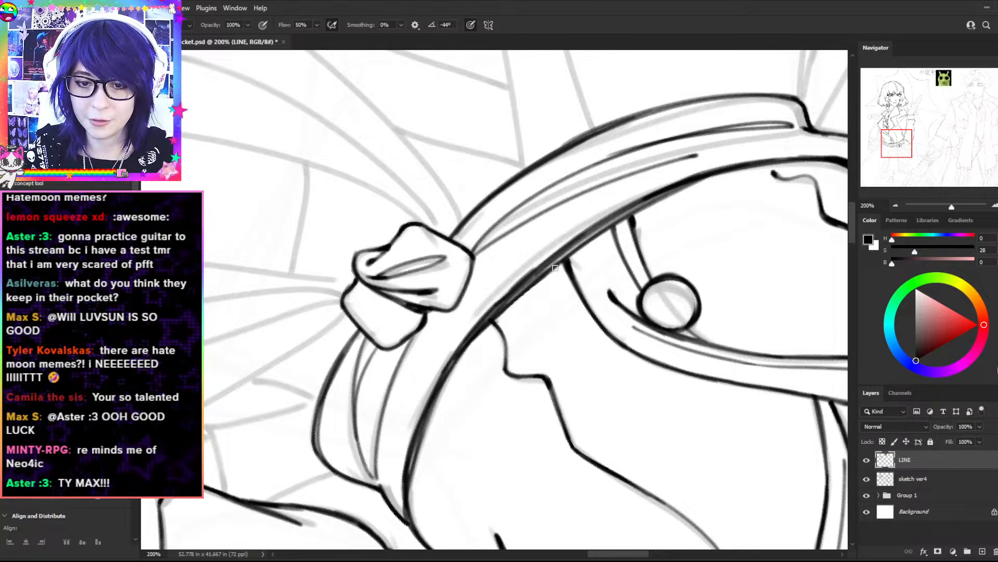
pyautogui.moveTo(564, 250)
pyautogui.mouseDown()
pyautogui.moveTo(486, 324)
pyautogui.moveTo(501, 300)
pyautogui.mouseUp()
pyautogui.moveTo(590, 228)
pyautogui.mouseDown()
pyautogui.moveTo(503, 297)
pyautogui.moveTo(520, 333)
pyautogui.moveTo(452, 301)
pyautogui.moveTo(588, 285)
pyautogui.mouseUp()
pyautogui.press('r')
pyautogui.hotkey('ctrl', '-')
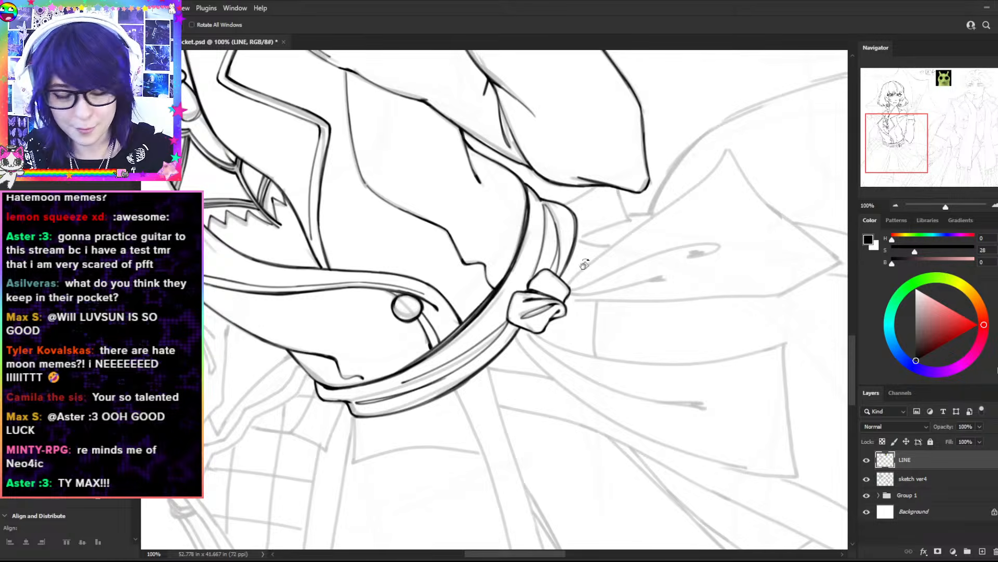
pyautogui.click(165, 24)
pyautogui.hotkey('ctrl', '+')
pyautogui.moveTo(541, 358); pyautogui.dragTo(720, 247)
pyautogui.moveTo(711, 284); pyautogui.dragTo(500, 240)
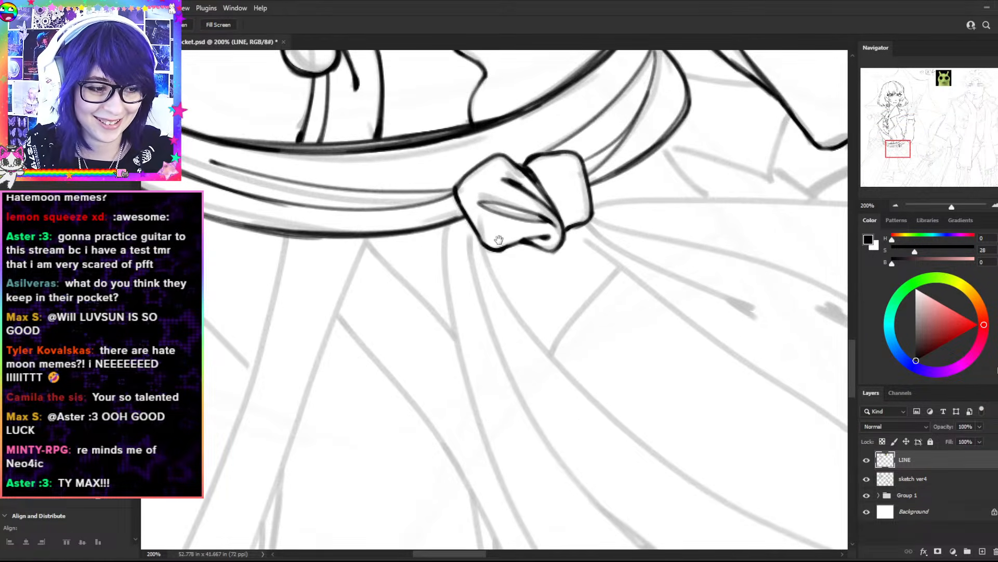
pyautogui.hotkey('ctrl', '-')
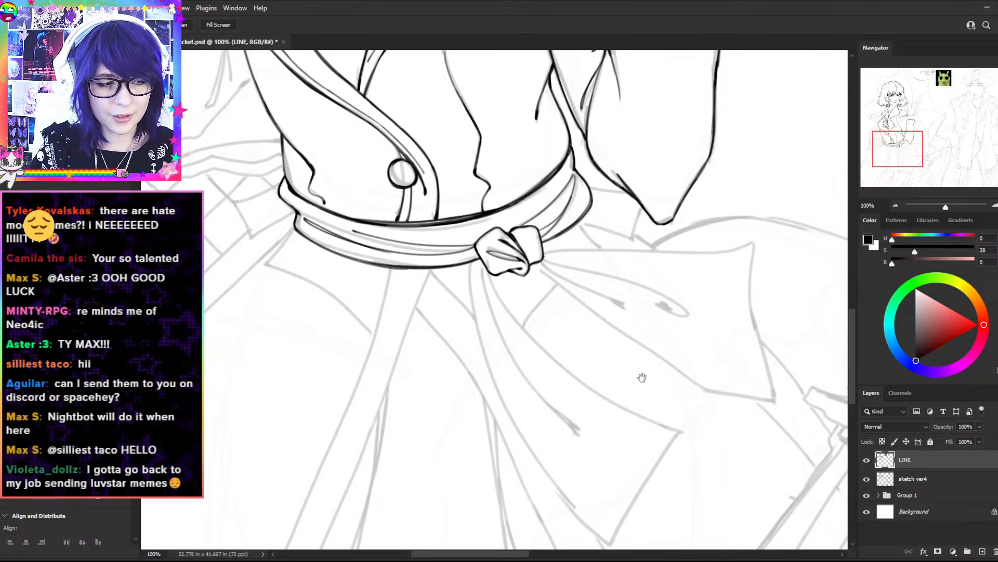
# - Ink the first stretch of the lower bow tail's outer edge from the knot, redrawing it until the curve follows the sketch
pyautogui.press('r')
pyautogui.moveTo(689, 172)
pyautogui.mouseDown()
pyautogui.moveTo(739, 298)
pyautogui.moveTo(713, 385)
pyautogui.mouseUp()
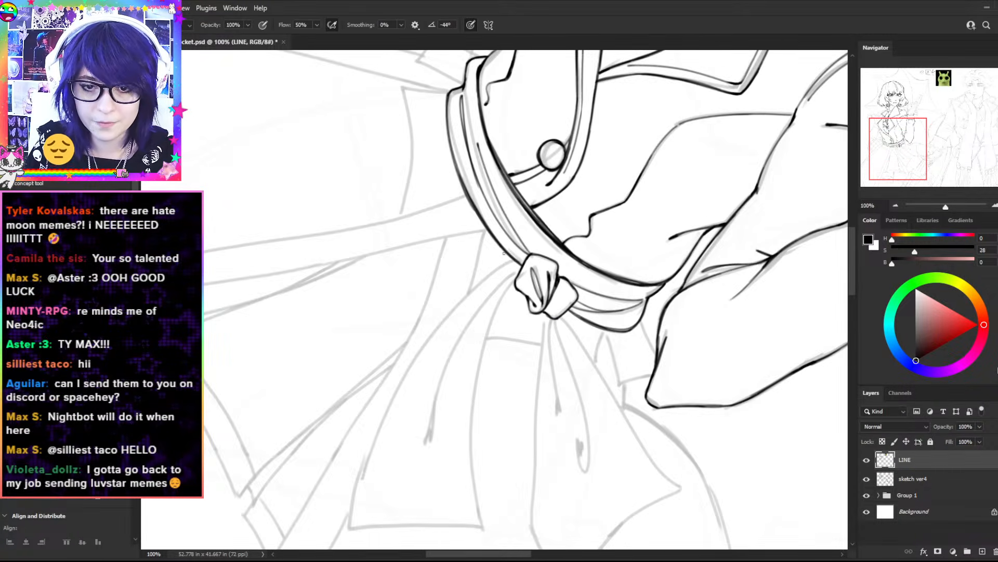
pyautogui.moveTo(508, 262); pyautogui.dragTo(382, 426)
pyautogui.hotkey('ctrl', 'z')
pyautogui.moveTo(518, 260); pyautogui.dragTo(386, 417)
pyautogui.hotkey('ctrl', 'z')
pyautogui.moveTo(519, 263); pyautogui.dragTo(421, 342)
pyautogui.hotkey('ctrl', 'z')
pyautogui.moveTo(520, 261)
pyautogui.mouseDown()
pyautogui.moveTo(452, 311)
pyautogui.moveTo(427, 349)
pyautogui.moveTo(437, 317)
pyautogui.moveTo(382, 405)
pyautogui.mouseUp()
pyautogui.hotkey('ctrl', 'z')
pyautogui.hotkey('ctrl', 'z')
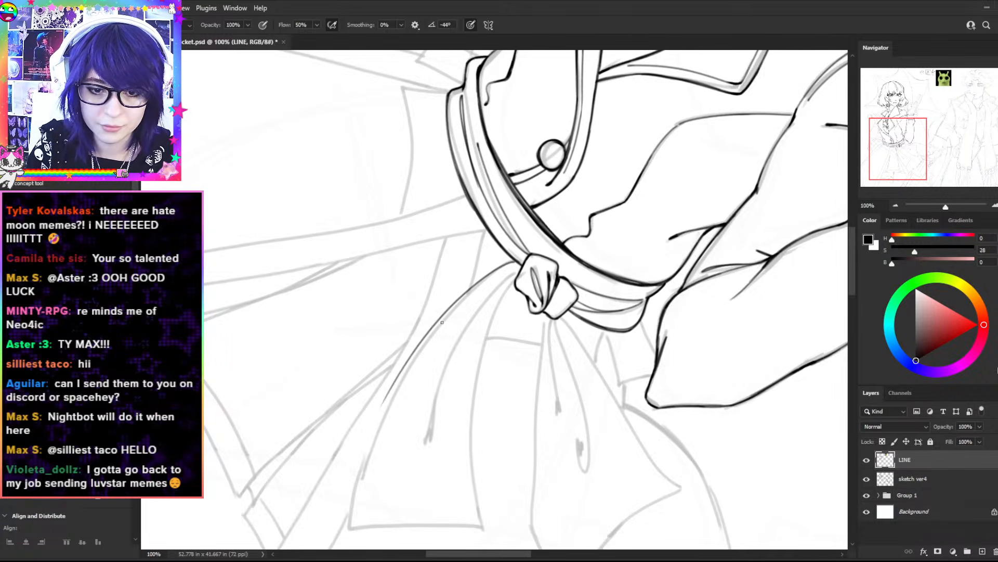
# - Complete the lower bow tail's outer edge from its pointed corner up to the existing stroke
pyautogui.press('space')
pyautogui.moveTo(455, 344); pyautogui.dragTo(542, 228)
pyautogui.press('r')
pyautogui.moveTo(649, 197); pyautogui.dragTo(652, 276)
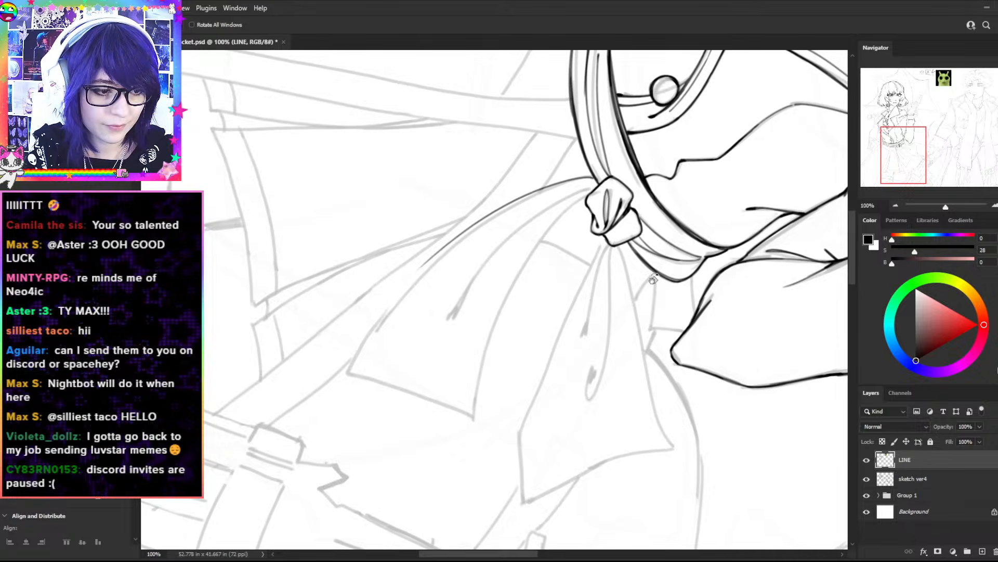
pyautogui.press('b')
pyautogui.moveTo(346, 370)
pyautogui.mouseDown()
pyautogui.moveTo(408, 279)
pyautogui.moveTo(485, 206)
pyautogui.moveTo(463, 235)
pyautogui.mouseUp()
pyautogui.hotkey('ctrl', 'z')
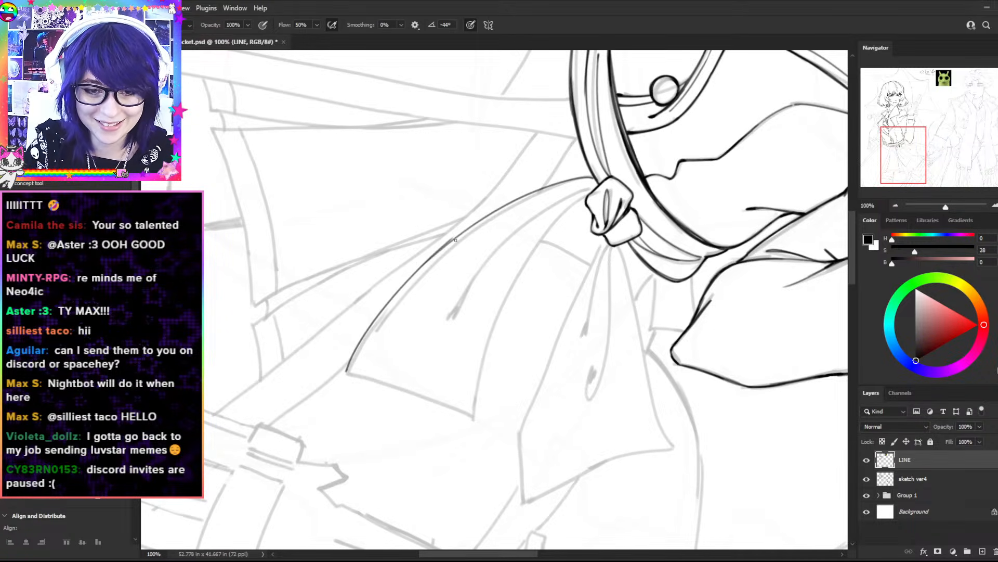
# - Thicken the start of the lower tail's outer edge where it emerges beneath the knot
pyautogui.press('r')
pyautogui.moveTo(413, 263); pyautogui.dragTo(443, 187)
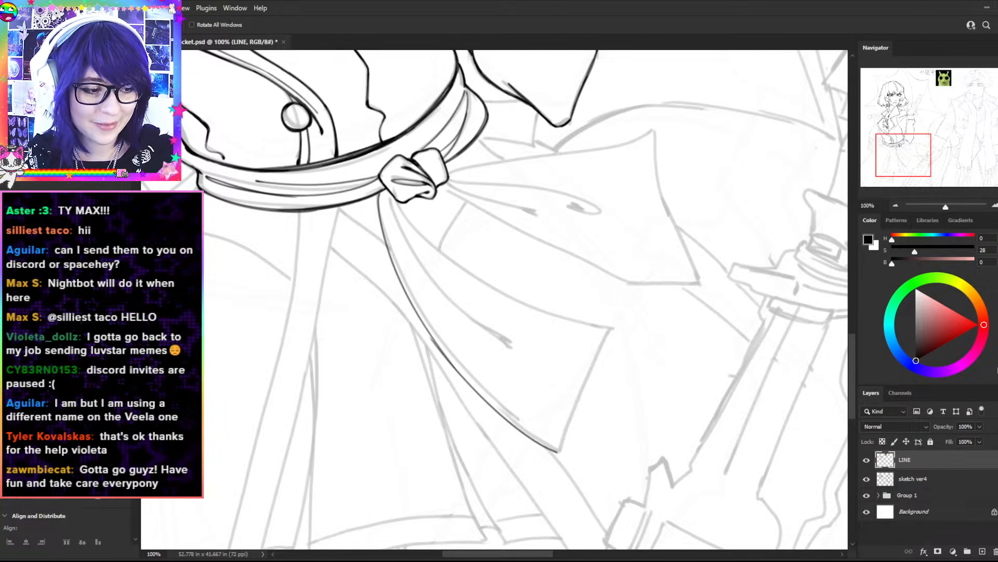
pyautogui.moveTo(690, 336); pyautogui.dragTo(569, 435)
pyautogui.hotkey('ctrl', '+')
pyautogui.moveTo(552, 157); pyautogui.dragTo(550, 373)
pyautogui.scroll(3, 549, 373)
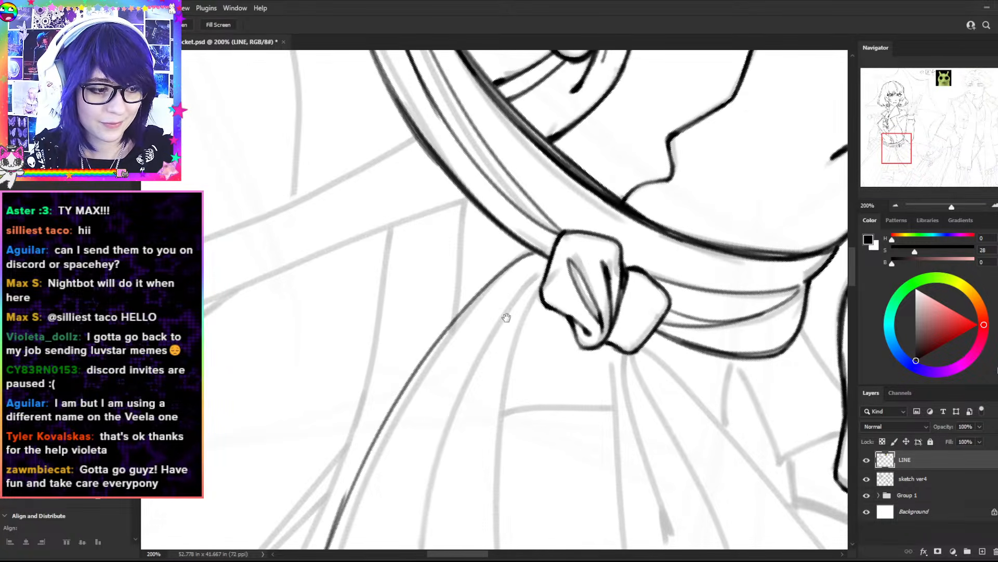
pyautogui.press('r')
pyautogui.moveTo(650, 258)
pyautogui.mouseDown()
pyautogui.moveTo(623, 200)
pyautogui.moveTo(464, 142)
pyautogui.mouseUp()
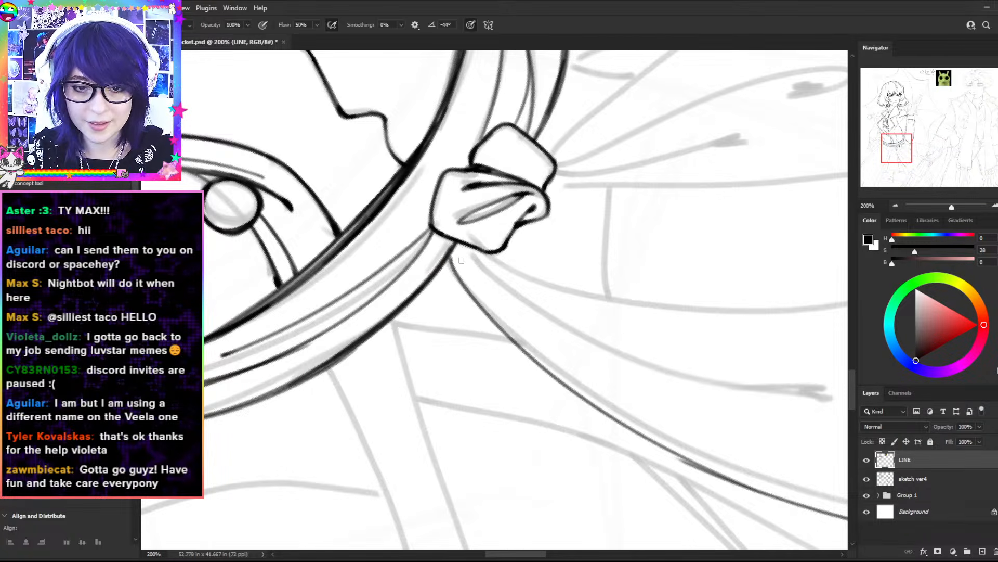
pyautogui.moveTo(452, 267)
pyautogui.mouseDown()
pyautogui.moveTo(455, 242)
pyautogui.moveTo(466, 286)
pyautogui.mouseUp()
# - Ink the lower tail's inner edge from the knot along the side facing the other tail
pyautogui.press('r')
pyautogui.moveTo(541, 245); pyautogui.dragTo(557, 374)
pyautogui.press('space')
pyautogui.moveTo(587, 304)
pyautogui.mouseDown()
pyautogui.moveTo(619, 142)
pyautogui.moveTo(650, 168)
pyautogui.mouseUp()
pyautogui.moveTo(585, 151)
pyautogui.mouseDown()
pyautogui.moveTo(489, 276)
pyautogui.moveTo(456, 345)
pyautogui.mouseUp()
pyautogui.press('r')
pyautogui.moveTo(485, 271)
pyautogui.mouseDown()
pyautogui.moveTo(663, 266)
pyautogui.moveTo(645, 254)
pyautogui.mouseUp()
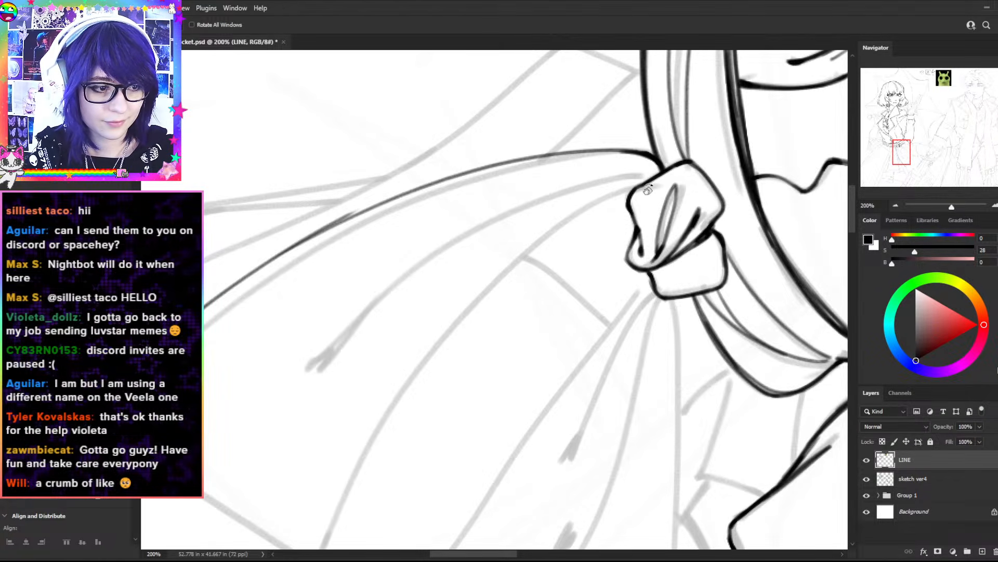
pyautogui.press('b')
pyautogui.moveTo(642, 194); pyautogui.dragTo(447, 356)
pyautogui.hotkey('ctrl', 'z')
pyautogui.moveTo(638, 194); pyautogui.dragTo(400, 394)
# - Thicken the lower tail's inner edge from its end corner up toward the knot
pyautogui.hotkey('ctrl', '-')
pyautogui.press('space')
pyautogui.moveTo(557, 374)
pyautogui.mouseDown()
pyautogui.moveTo(566, 384)
pyautogui.moveTo(628, 303)
pyautogui.mouseUp()
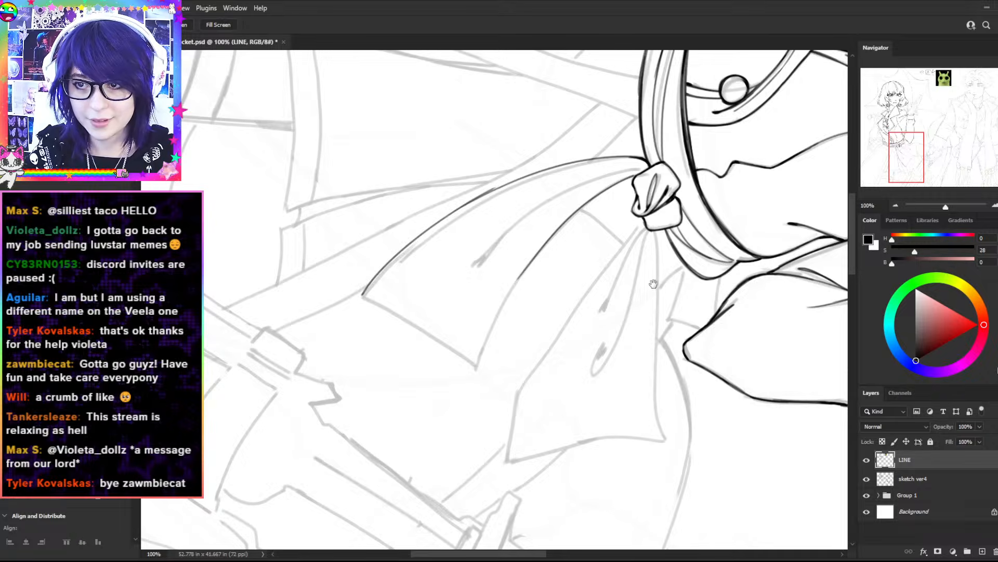
pyautogui.press('r')
pyautogui.moveTo(705, 272); pyautogui.dragTo(679, 317)
pyautogui.press('b')
pyautogui.moveTo(462, 363); pyautogui.dragTo(591, 231)
pyautogui.moveTo(463, 362); pyautogui.dragTo(553, 259)
pyautogui.moveTo(463, 362); pyautogui.dragTo(564, 251)
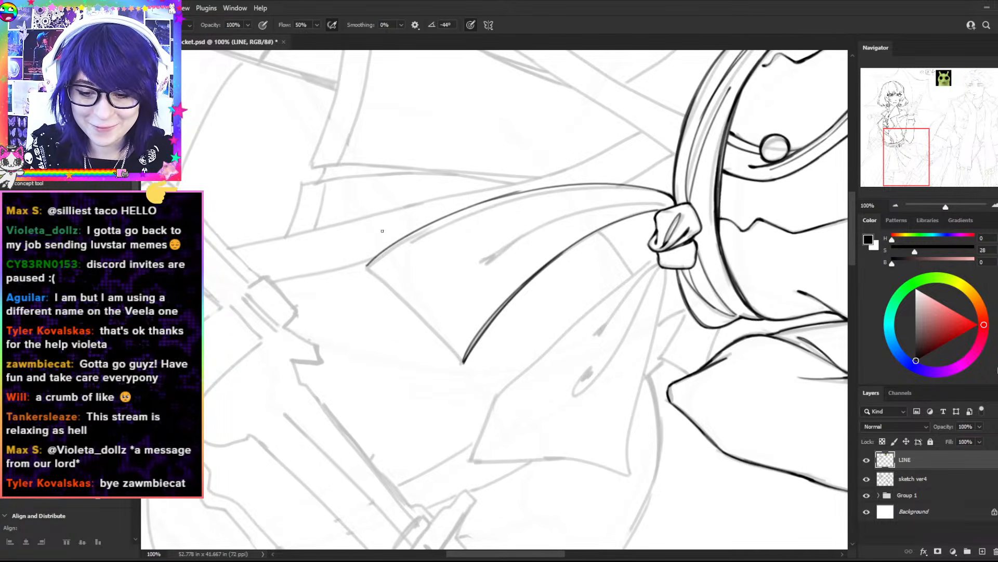
# - Ink the lower tail's end hem between its two corners, redrawing strokes to match the sketch
pyautogui.moveTo(367, 266); pyautogui.dragTo(465, 365)
pyautogui.hotkey('ctrl', 'z')
pyautogui.moveTo(406, 300); pyautogui.dragTo(454, 357)
pyautogui.hotkey('ctrl', 'z')
pyautogui.moveTo(406, 298); pyautogui.dragTo(464, 363)
pyautogui.hotkey('ctrl', 'z')
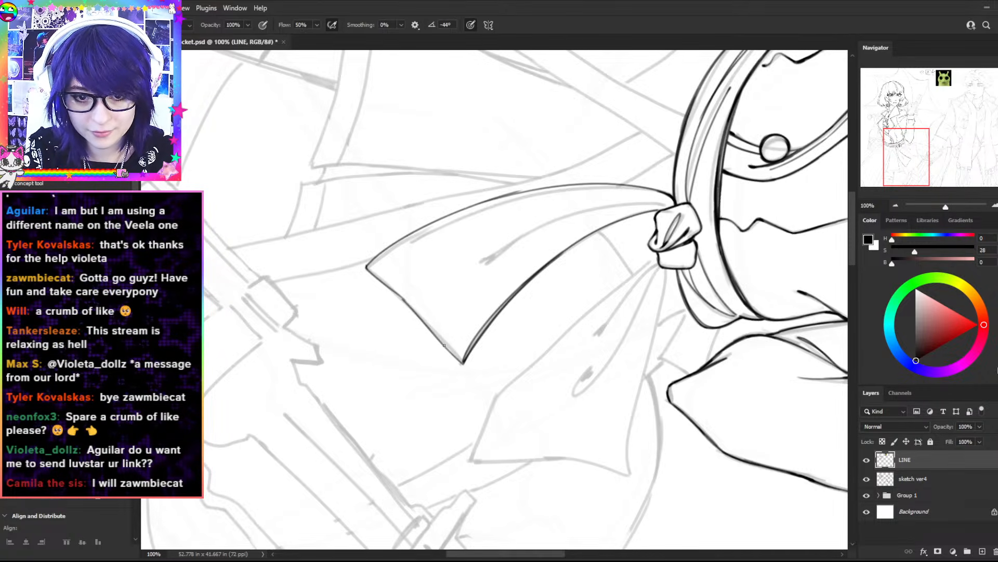
# - Undo the last stroke of the lower tail's end hem and redraw it to the pointed corner at the inner edge
pyautogui.hotkey('ctrl', 'z')
pyautogui.moveTo(403, 299); pyautogui.dragTo(462, 365)
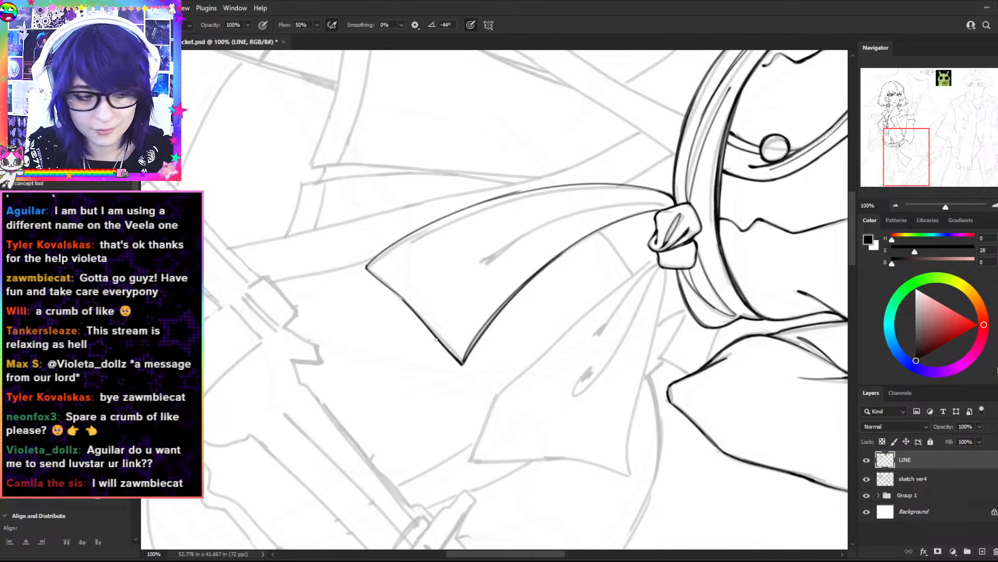
pyautogui.press('r')
pyautogui.moveTo(552, 193); pyautogui.dragTo(421, 206)
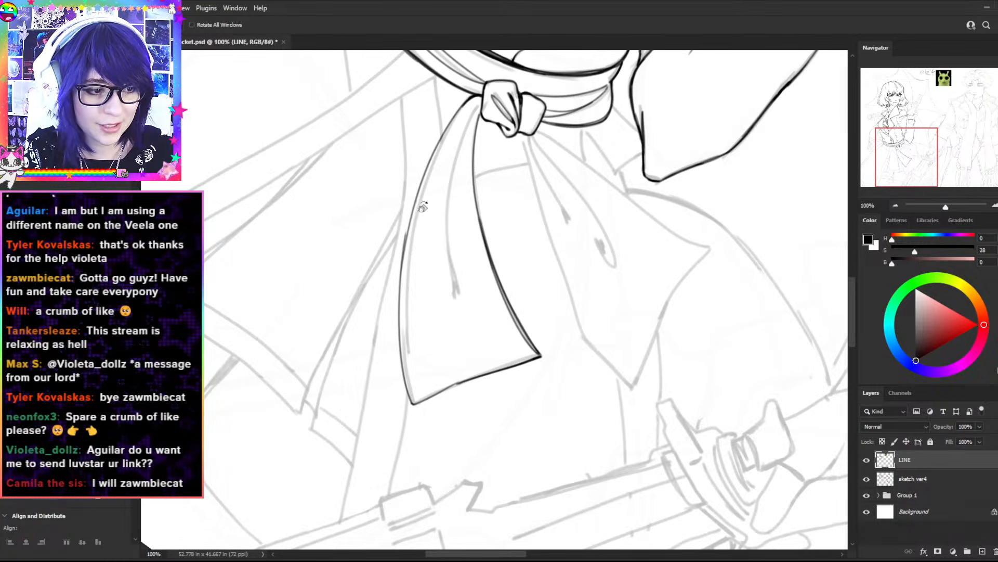
pyautogui.moveTo(609, 193); pyautogui.dragTo(482, 94)
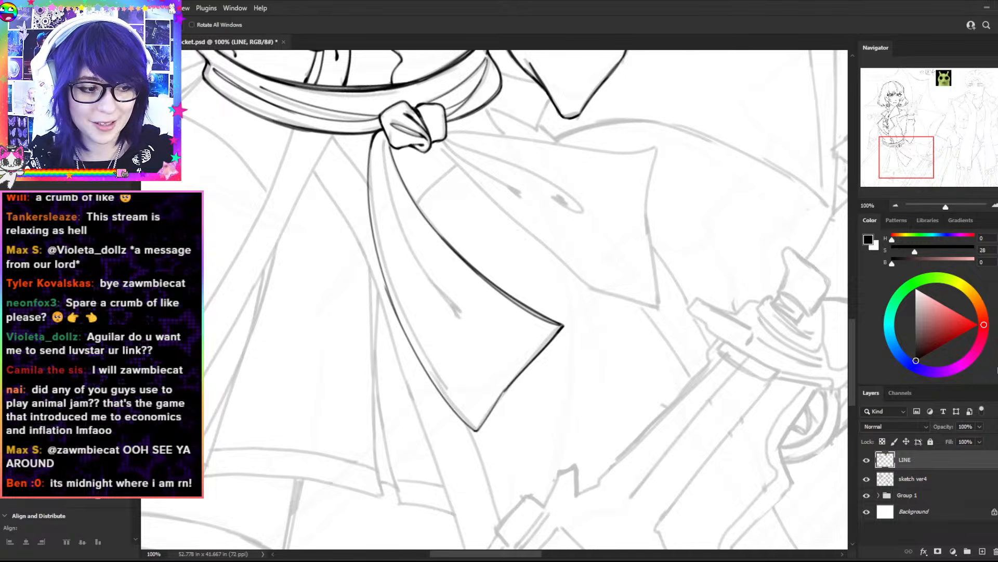
pyautogui.hotkey('ctrl', '-')
pyautogui.hotkey('ctrl', '+')
pyautogui.hotkey('ctrl', '+')
pyautogui.moveTo(584, 383)
pyautogui.mouseDown()
pyautogui.moveTo(551, 164)
pyautogui.moveTo(636, 249)
pyautogui.mouseUp()
pyautogui.moveTo(689, 375)
pyautogui.mouseDown()
pyautogui.moveTo(643, 226)
pyautogui.moveTo(624, 281)
pyautogui.moveTo(643, 331)
pyautogui.moveTo(629, 399)
pyautogui.moveTo(512, 442)
pyautogui.mouseUp()
pyautogui.press('r')
pyautogui.moveTo(660, 238); pyautogui.dragTo(576, 412)
pyautogui.moveTo(707, 152); pyautogui.dragTo(709, 203)
pyautogui.moveTo(351, 348); pyautogui.dragTo(473, 256)
pyautogui.hotkey('ctrl', 'z')
pyautogui.moveTo(352, 348); pyautogui.dragTo(564, 220)
pyautogui.hotkey('ctrl', 'z')
# - Clean up the middle of the lower tail's outer edge with the Eraser
pyautogui.press('space')
pyautogui.moveTo(691, 222)
pyautogui.mouseDown()
pyautogui.moveTo(567, 307)
pyautogui.moveTo(653, 175)
pyautogui.mouseUp()
pyautogui.press('r')
pyautogui.press('e')
pyautogui.moveTo(521, 259); pyautogui.dragTo(487, 285)
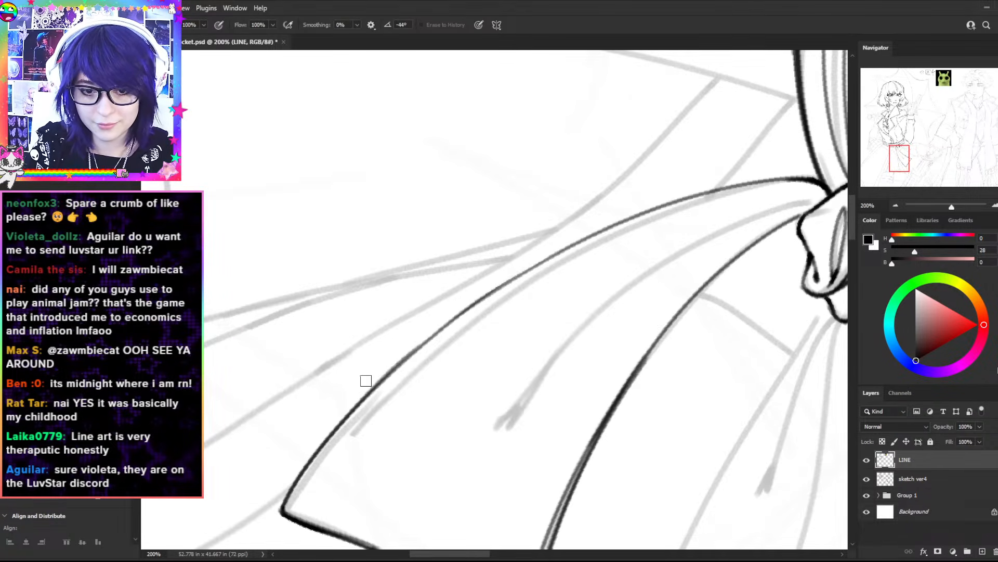
pyautogui.press('r')
pyautogui.moveTo(766, 241); pyautogui.dragTo(550, 319)
pyautogui.press('h')
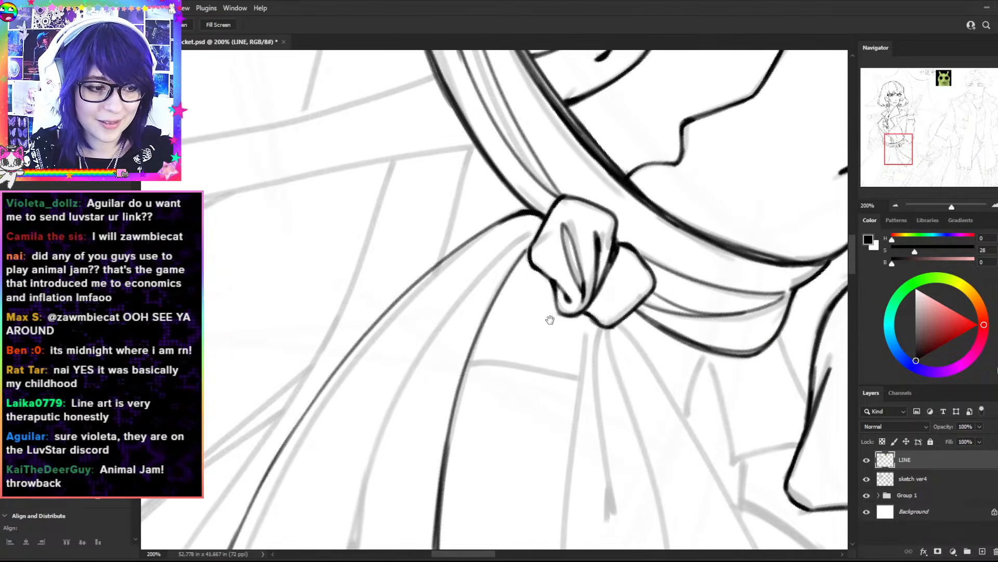
pyautogui.press('r')
pyautogui.moveTo(387, 438); pyautogui.dragTo(556, 467)
pyautogui.hotkey('ctrl', '-')
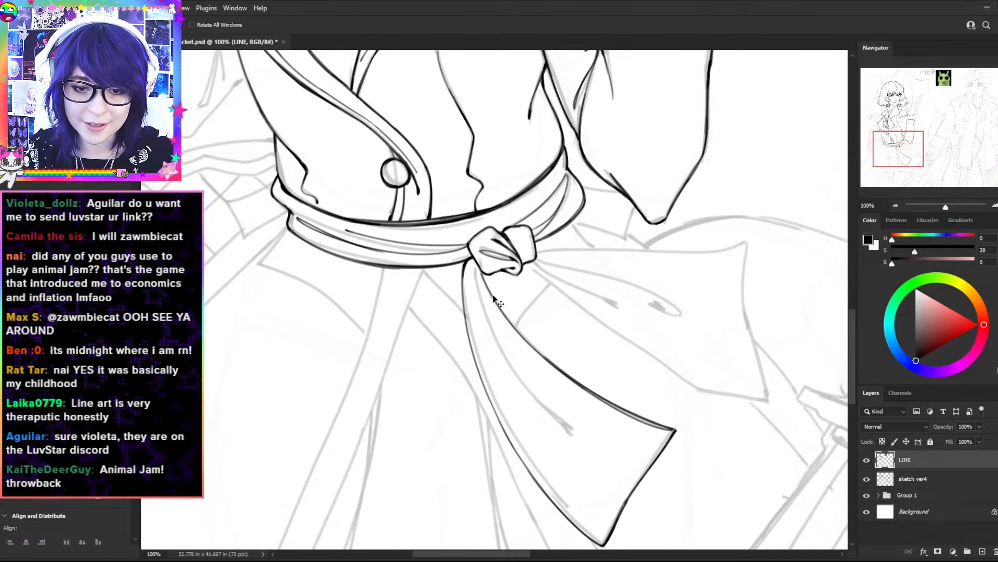
# - Ink the lower tail's long central fold line from beneath the knot along the sketched crease, redrawing it once
pyautogui.hotkey('ctrl', '+')
pyautogui.press('b')
pyautogui.moveTo(469, 243); pyautogui.dragTo(477, 266)
pyautogui.press('r')
pyautogui.moveTo(512, 207)
pyautogui.mouseDown()
pyautogui.moveTo(535, 208)
pyautogui.moveTo(595, 260)
pyautogui.moveTo(663, 156)
pyautogui.mouseUp()
pyautogui.press('space')
pyautogui.press('b')
pyautogui.moveTo(571, 117)
pyautogui.mouseDown()
pyautogui.moveTo(625, 119)
pyautogui.moveTo(355, 385)
pyautogui.mouseUp()
pyautogui.hotkey('ctrl', 'z')
pyautogui.moveTo(658, 133)
pyautogui.mouseDown()
pyautogui.moveTo(470, 257)
pyautogui.moveTo(360, 409)
pyautogui.moveTo(429, 310)
pyautogui.mouseUp()
# - Ink a second, shorter fold line from the knot between the central fold and the lower tail's outer edge, redrawing the first attempt longer
pyautogui.hotkey('ctrl', '-')
pyautogui.hotkey('ctrl', '-')
pyautogui.press('r')
pyautogui.moveTo(641, 236); pyautogui.dragTo(447, 156)
pyautogui.hotkey('ctrl', '+')
pyautogui.press('b')
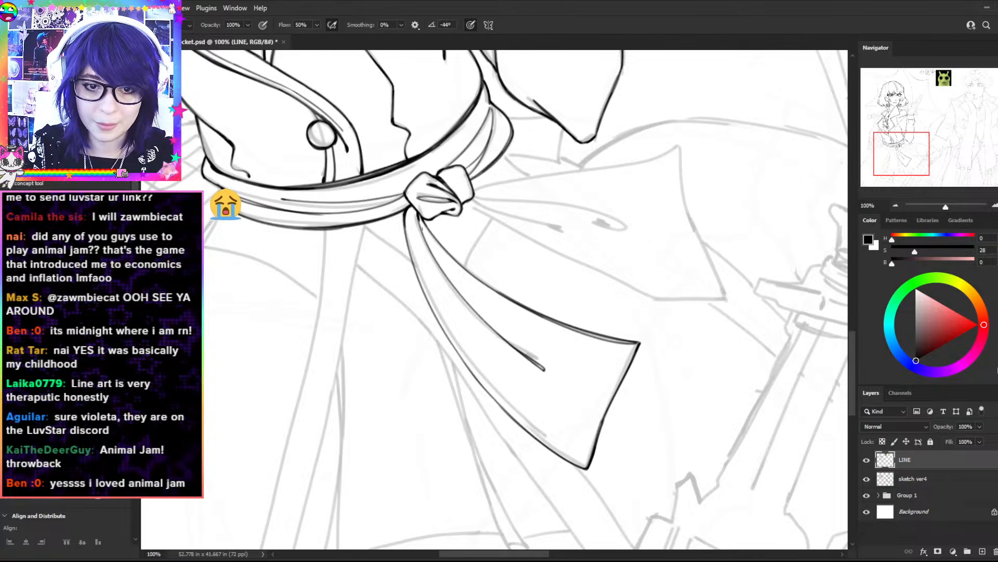
pyautogui.moveTo(419, 214); pyautogui.dragTo(441, 311)
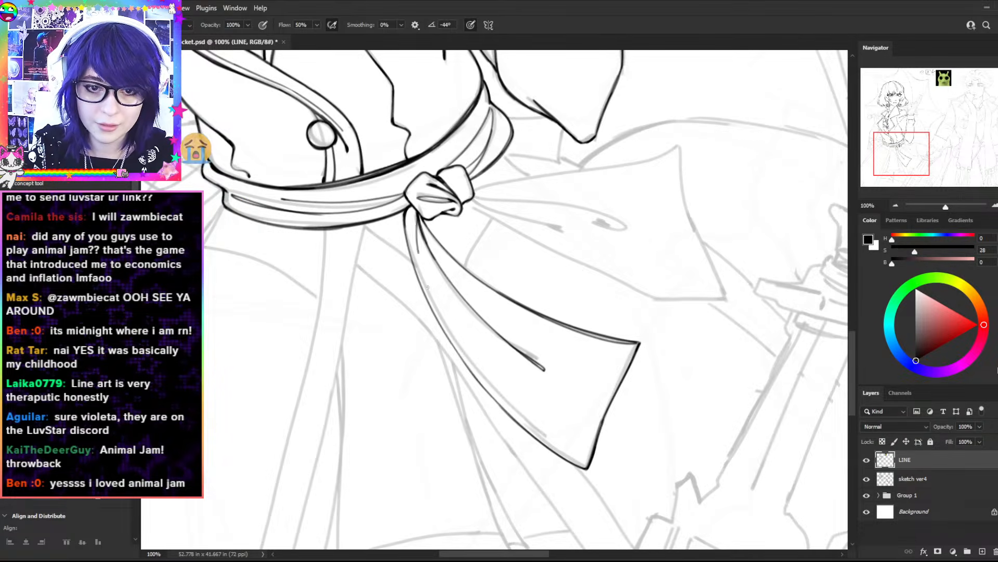
pyautogui.hotkey('ctrl', 'z')
pyautogui.moveTo(419, 215); pyautogui.dragTo(488, 359)
pyautogui.press('r')
pyautogui.moveTo(708, 240); pyautogui.dragTo(653, 395)
pyautogui.press('space')
pyautogui.moveTo(656, 356); pyautogui.dragTo(564, 324)
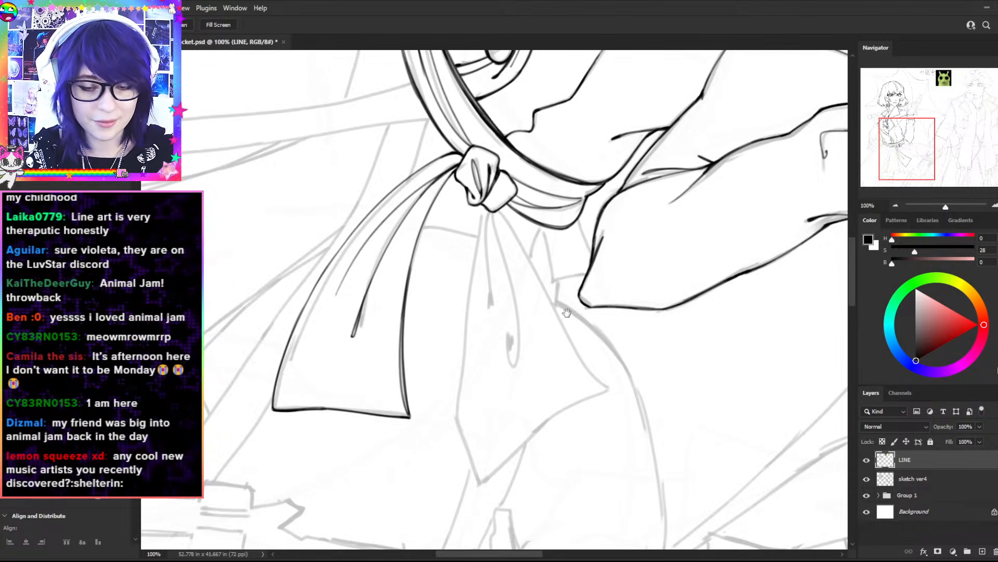
# - Ink the left edge of the right sash tail from the knot down to its lower bend
pyautogui.press('r')
pyautogui.moveTo(652, 307); pyautogui.dragTo(640, 257)
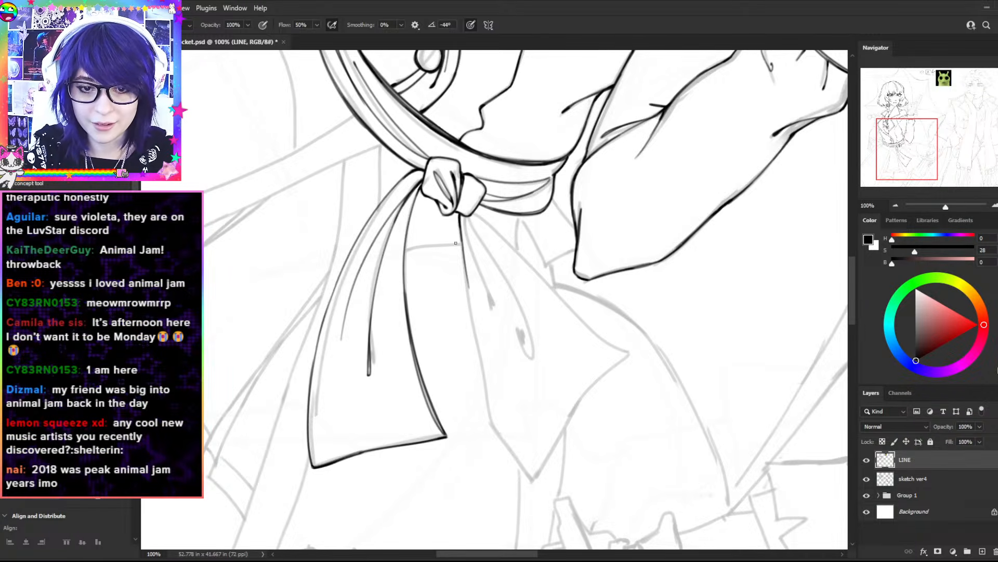
pyautogui.press('r')
pyautogui.moveTo(466, 252); pyautogui.dragTo(441, 284)
pyautogui.hotkey('ctrl', '+')
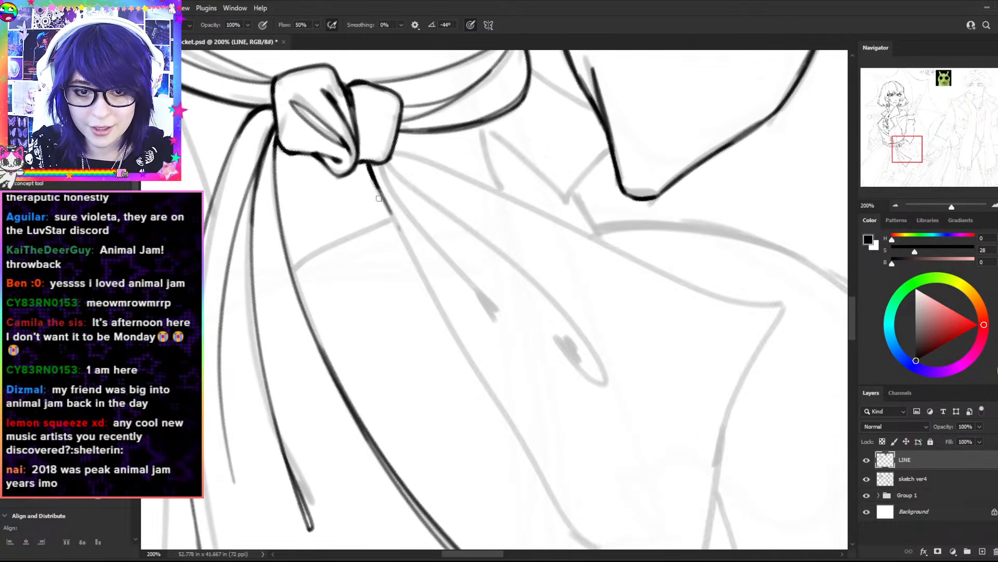
pyautogui.press('r')
pyautogui.moveTo(448, 369); pyautogui.dragTo(553, 41)
pyautogui.press('b')
pyautogui.moveTo(594, 161)
pyautogui.mouseDown()
pyautogui.moveTo(359, 355)
pyautogui.moveTo(430, 291)
pyautogui.moveTo(371, 341)
pyautogui.mouseUp()
pyautogui.hotkey('ctrl', 'z')
pyautogui.moveTo(403, 312)
pyautogui.mouseDown()
pyautogui.moveTo(276, 420)
pyautogui.moveTo(435, 286)
pyautogui.mouseUp()
pyautogui.hotkey('ctrl', 'z')
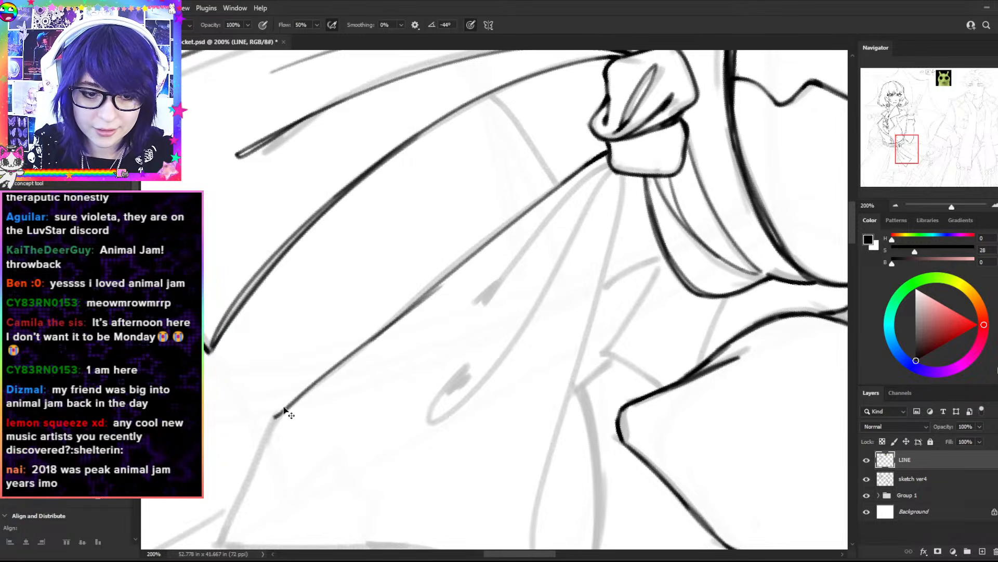
pyautogui.hotkey('ctrl', 'z')
pyautogui.hotkey('ctrl', 'shift', 'z')
# - Retrace the lower part of the right sash tail's left edge, starting from the bend, to thicken the line
pyautogui.moveTo(275, 416); pyautogui.dragTo(486, 256)
pyautogui.hotkey('ctrl', 'z')
pyautogui.moveTo(275, 418)
pyautogui.mouseDown()
pyautogui.moveTo(439, 289)
pyautogui.moveTo(347, 362)
pyautogui.mouseUp()
pyautogui.hotkey('ctrl', 'z')
pyautogui.hotkey('ctrl', 'z')
pyautogui.moveTo(272, 418); pyautogui.dragTo(467, 274)
pyautogui.hotkey('ctrl', 'z')
pyautogui.moveTo(276, 419); pyautogui.dragTo(457, 278)
pyautogui.hotkey('ctrl', 'z')
pyautogui.moveTo(277, 416)
pyautogui.mouseDown()
pyautogui.moveTo(457, 254)
pyautogui.moveTo(490, 248)
pyautogui.mouseUp()
pyautogui.hotkey('ctrl', 'z')
pyautogui.hotkey('ctrl', '-')
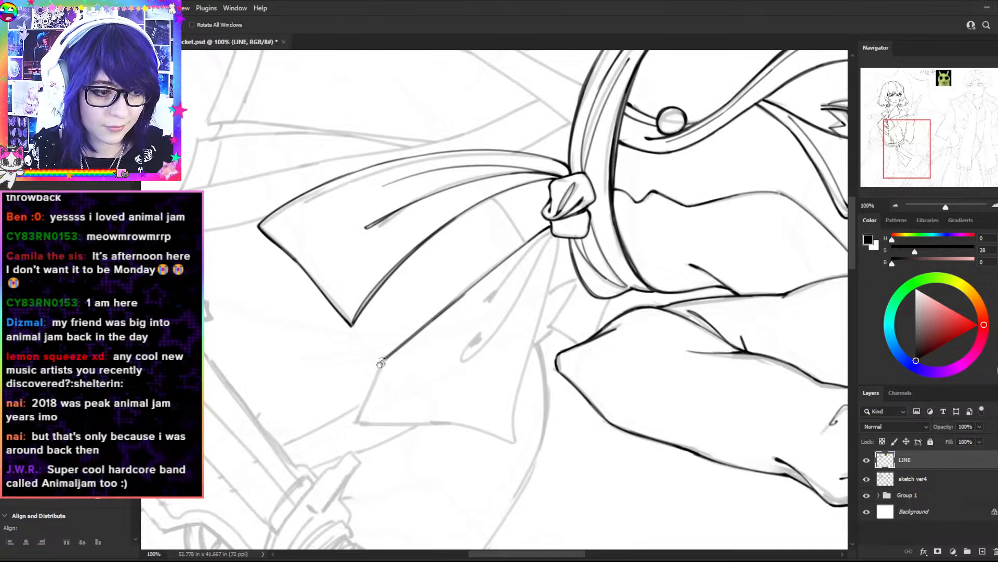
pyautogui.press('r')
pyautogui.moveTo(645, 284); pyautogui.dragTo(454, 152)
pyautogui.press('b')
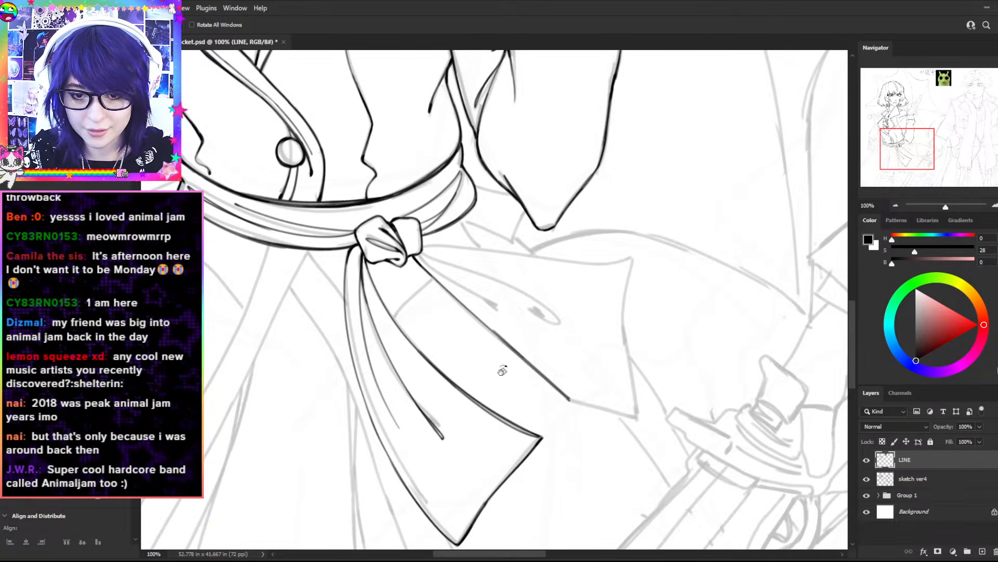
# - Thicken the upper part of the same left edge with a second stroke starting just below the knot
pyautogui.hotkey('ctrl', 'z')
pyautogui.moveTo(427, 273); pyautogui.dragTo(515, 352)
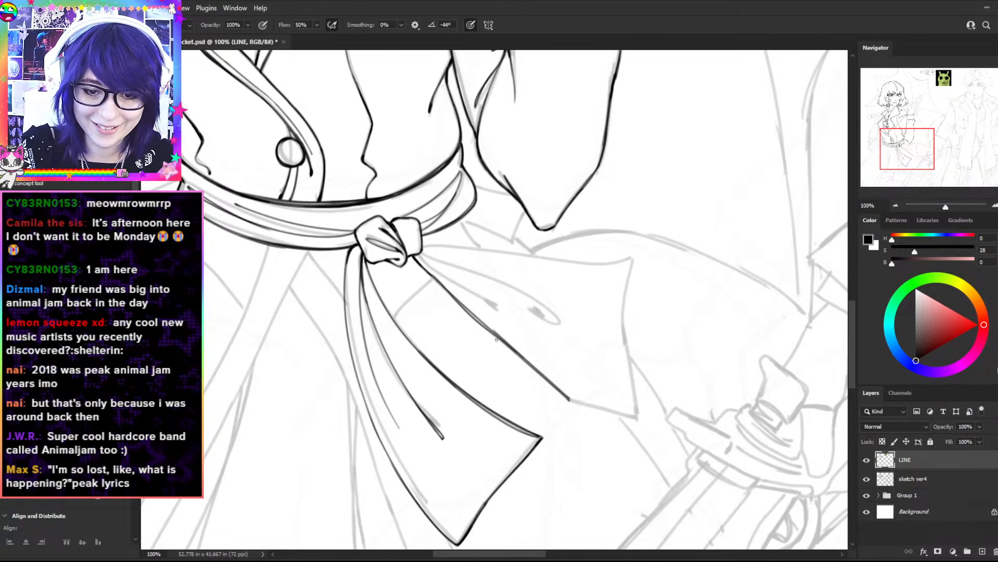
pyautogui.hotkey('ctrl', 'z')
pyautogui.moveTo(427, 272); pyautogui.dragTo(517, 352)
pyautogui.hotkey('ctrl', 'z')
pyautogui.moveTo(429, 274); pyautogui.dragTo(514, 348)
pyautogui.hotkey('ctrl', '+')
pyautogui.press('e')
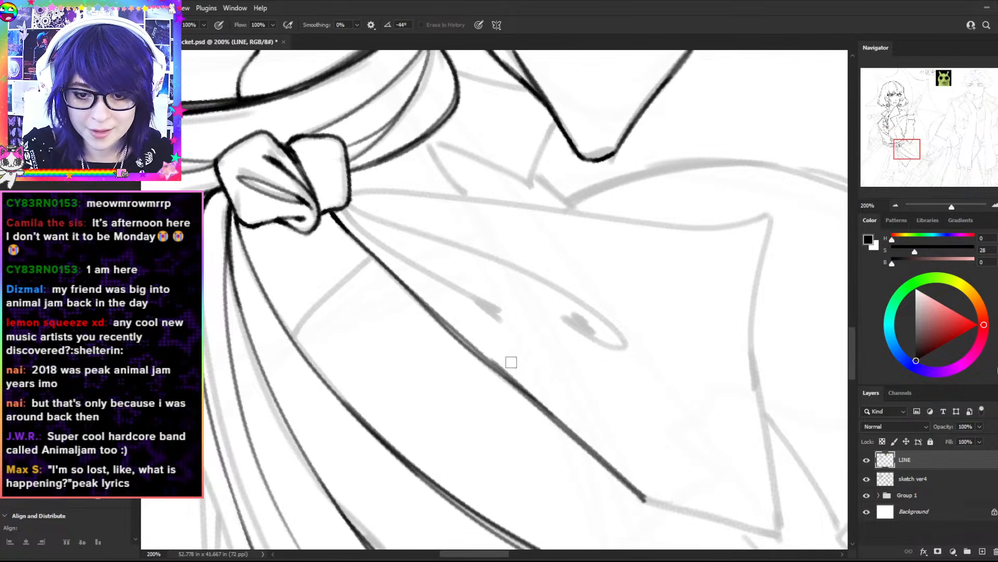
# - Ink the right edge of the right sash tail from the knot toward its pointed right corner
pyautogui.press('r')
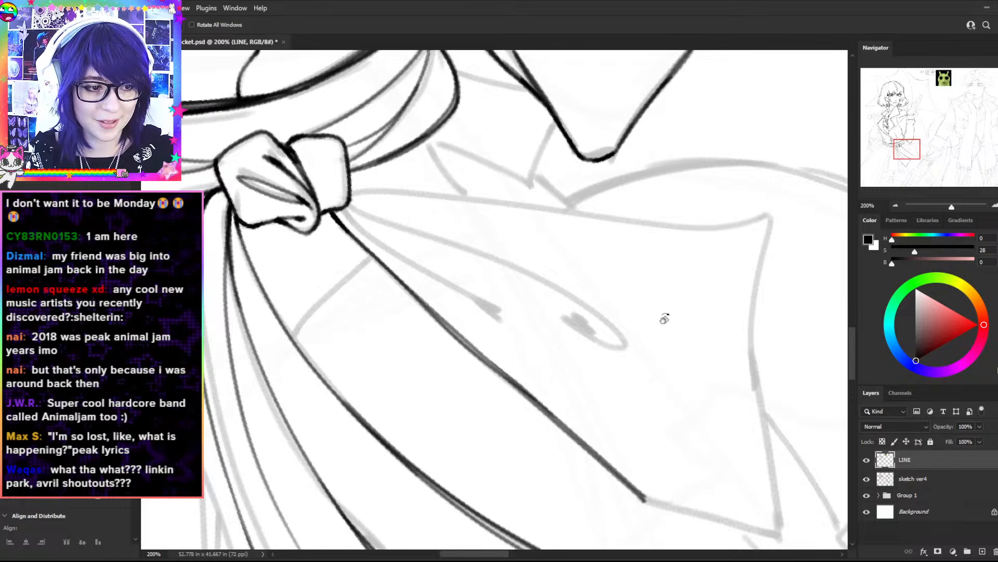
pyautogui.moveTo(646, 239)
pyautogui.mouseDown()
pyautogui.moveTo(514, 137)
pyautogui.moveTo(527, 154)
pyautogui.mouseUp()
pyautogui.press('e')
pyautogui.hotkey('ctrl', 'z')
pyautogui.moveTo(501, 119); pyautogui.dragTo(527, 175)
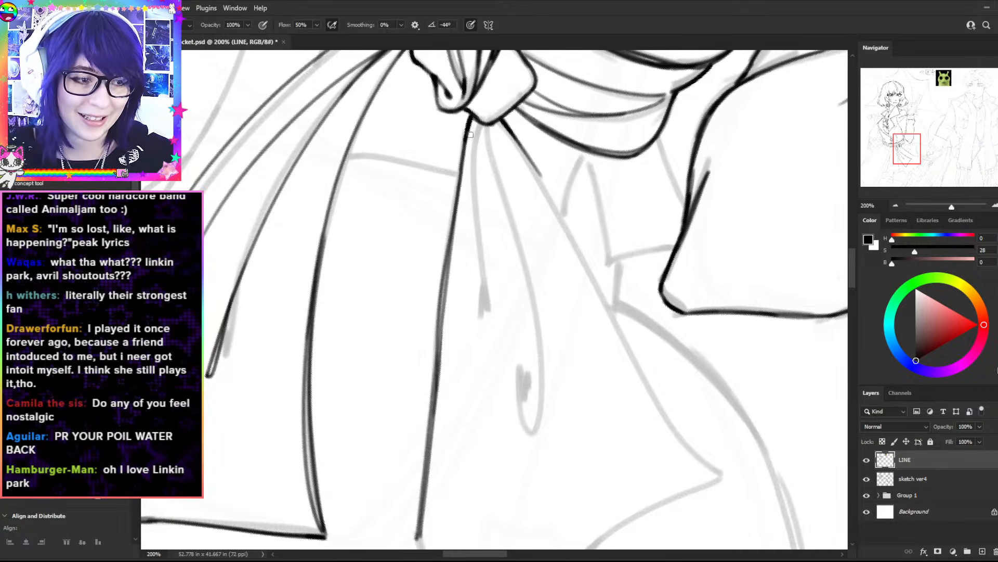
pyautogui.moveTo(539, 171)
pyautogui.mouseDown()
pyautogui.moveTo(634, 359)
pyautogui.moveTo(593, 294)
pyautogui.moveTo(564, 298)
pyautogui.mouseUp()
pyautogui.moveTo(539, 260)
pyautogui.mouseDown()
pyautogui.moveTo(580, 324)
pyautogui.moveTo(634, 379)
pyautogui.mouseUp()
pyautogui.hotkey('ctrl', 'z')
pyautogui.hotkey('ctrl', 'z')
pyautogui.moveTo(576, 319); pyautogui.dragTo(636, 378)
pyautogui.moveTo(600, 347); pyautogui.dragTo(636, 379)
# - Ink the hem of the right sash tail from its right corner to the bend midway along the hem
pyautogui.press('r')
pyautogui.moveTo(694, 277); pyautogui.dragTo(607, 101)
pyautogui.press('space')
pyautogui.moveTo(651, 307); pyautogui.dragTo(588, 220)
pyautogui.press('b')
pyautogui.moveTo(579, 155)
pyautogui.mouseDown()
pyautogui.moveTo(587, 162)
pyautogui.moveTo(571, 234)
pyautogui.mouseUp()
pyautogui.moveTo(583, 180)
pyautogui.mouseDown()
pyautogui.moveTo(549, 362)
pyautogui.moveTo(561, 361)
pyautogui.mouseUp()
pyautogui.hotkey('ctrl', 'z')
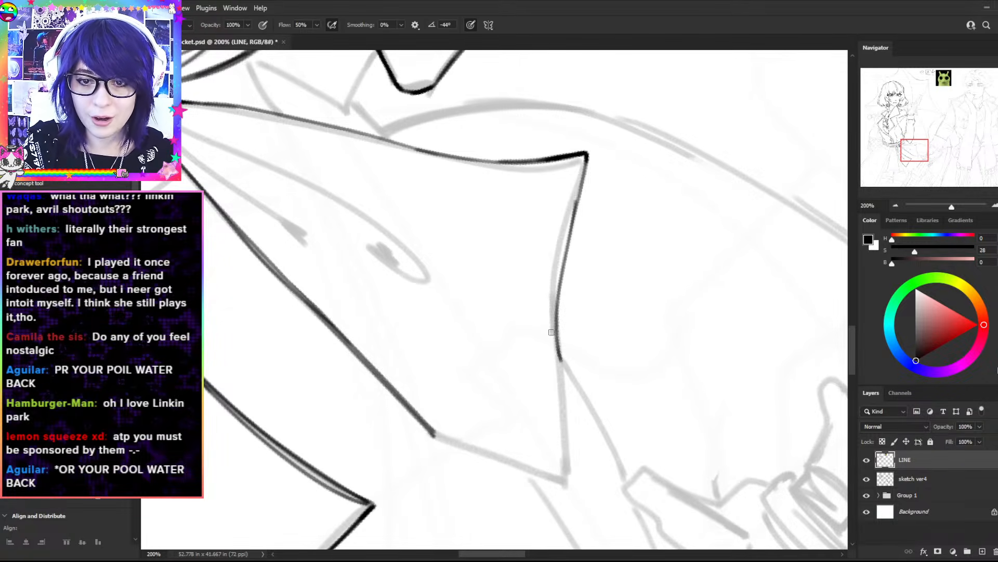
# - Ink the short lower left edge of the right sash tail from the side bend to the bottom tip
pyautogui.press('r')
pyautogui.moveTo(544, 179); pyautogui.dragTo(624, 335)
pyautogui.moveTo(734, 273)
pyautogui.mouseDown()
pyautogui.moveTo(760, 265)
pyautogui.moveTo(757, 280)
pyautogui.mouseUp()
pyautogui.press('b')
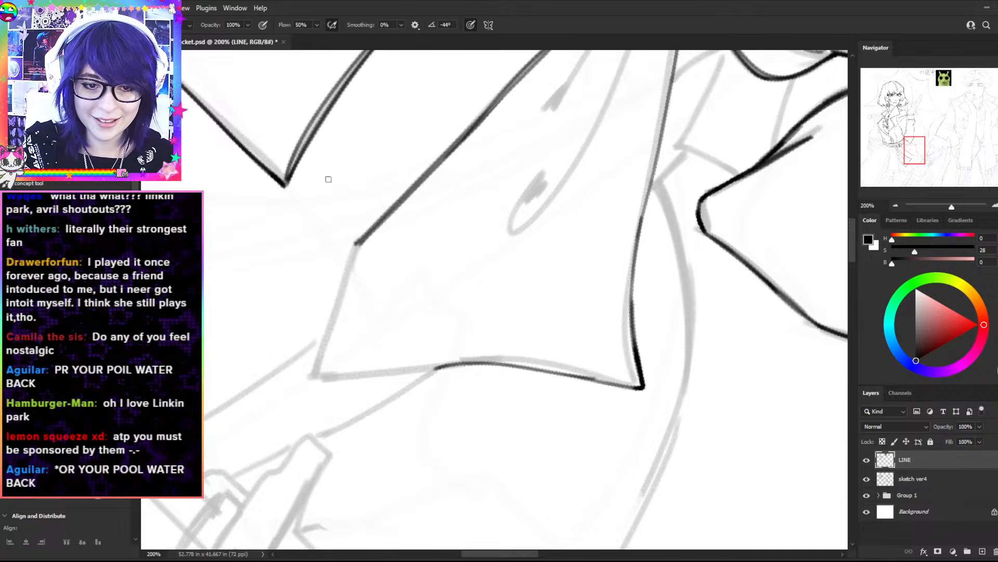
pyautogui.moveTo(357, 244); pyautogui.dragTo(312, 376)
pyautogui.hotkey('ctrl', 'z')
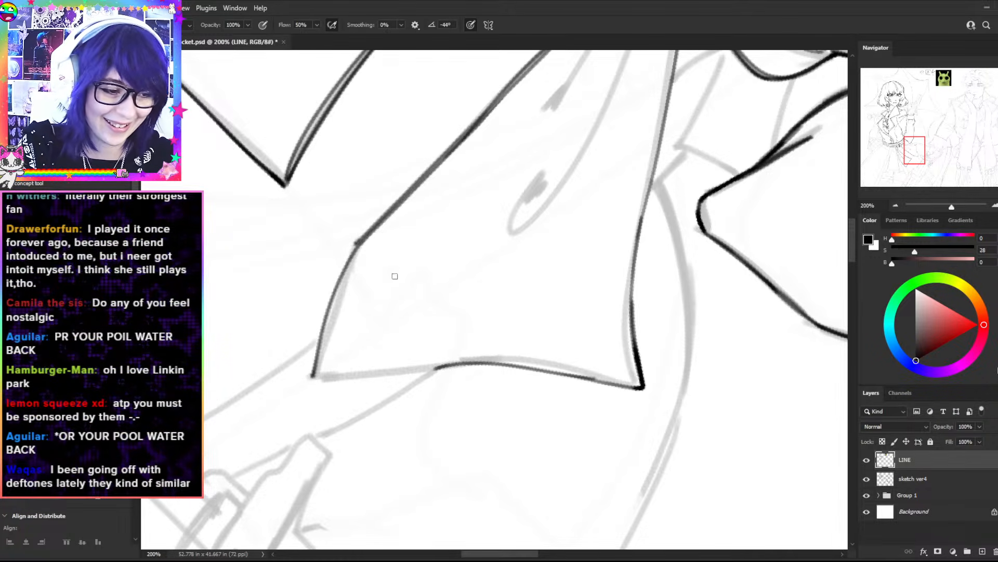
# - Ink the rest of the hem from its middle bend to the bottom tip, closing the tail's outline
pyautogui.press('r')
pyautogui.moveTo(624, 358)
pyautogui.mouseDown()
pyautogui.moveTo(676, 228)
pyautogui.moveTo(739, 305)
pyautogui.moveTo(681, 127)
pyautogui.mouseUp()
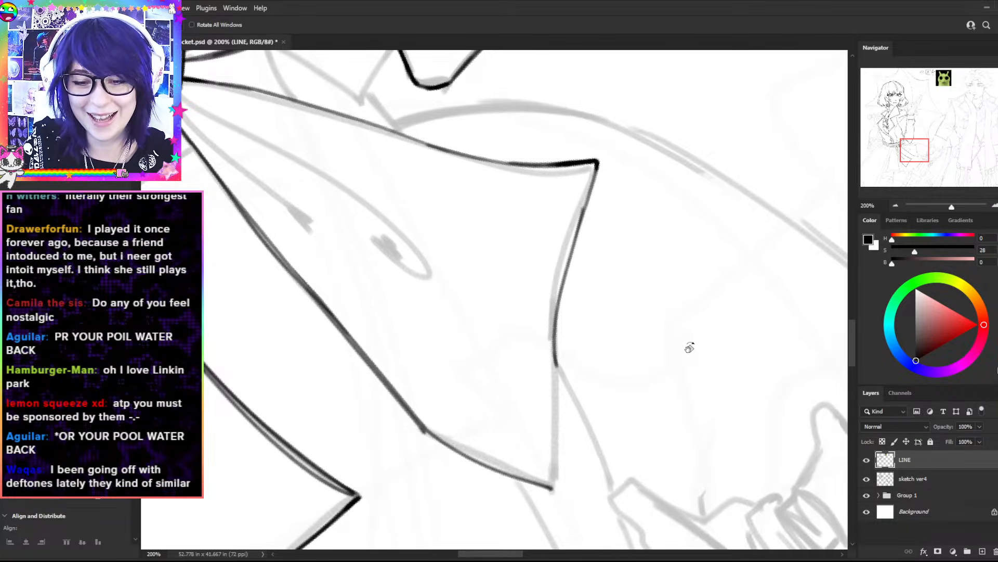
pyautogui.moveTo(702, 383); pyautogui.dragTo(639, 223)
pyautogui.press('b')
pyautogui.moveTo(574, 313); pyautogui.dragTo(645, 416)
pyautogui.hotkey('ctrl', 'z')
pyautogui.moveTo(571, 313); pyautogui.dragTo(645, 427)
pyautogui.hotkey('ctrl', 'z')
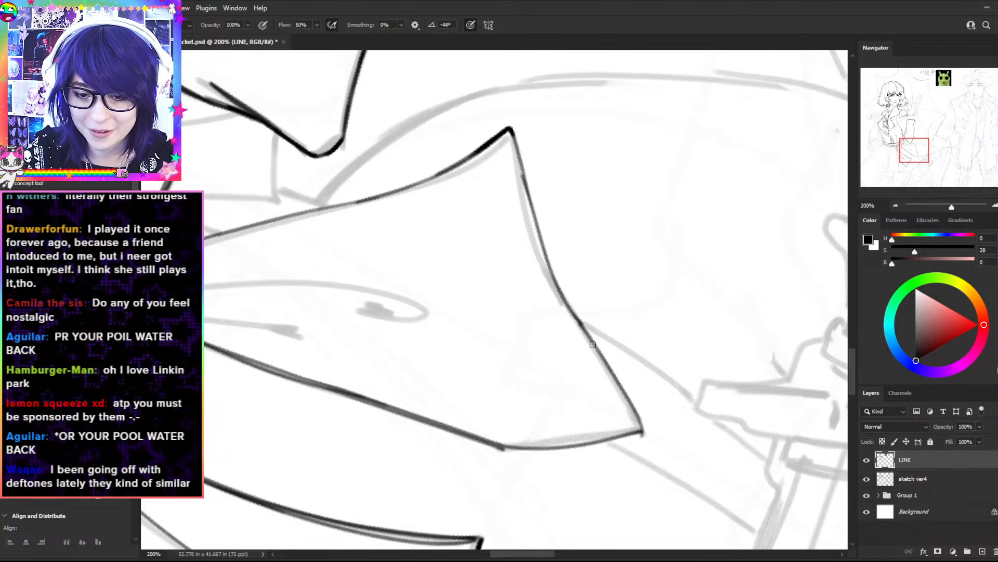
pyautogui.hotkey('ctrl', 'z')
pyautogui.moveTo(573, 316); pyautogui.dragTo(648, 424)
pyautogui.press('r')
pyautogui.moveTo(706, 297); pyautogui.dragTo(528, 500)
pyautogui.press('space')
pyautogui.moveTo(485, 391); pyautogui.dragTo(503, 289)
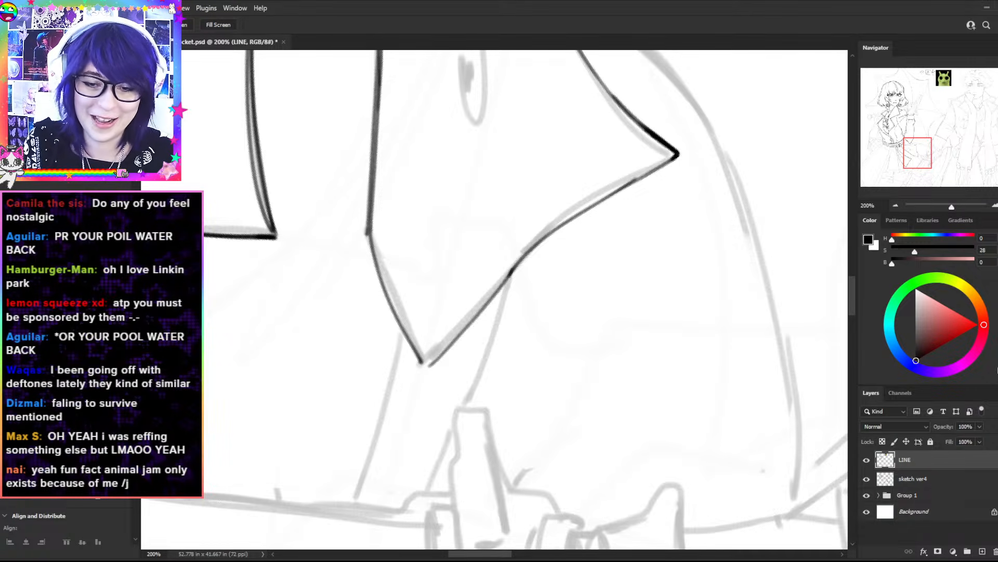
# - Erase the sharp bend on the tail's left edge and redraw it as a smooth curve
pyautogui.moveTo(580, 299); pyautogui.dragTo(509, 406)
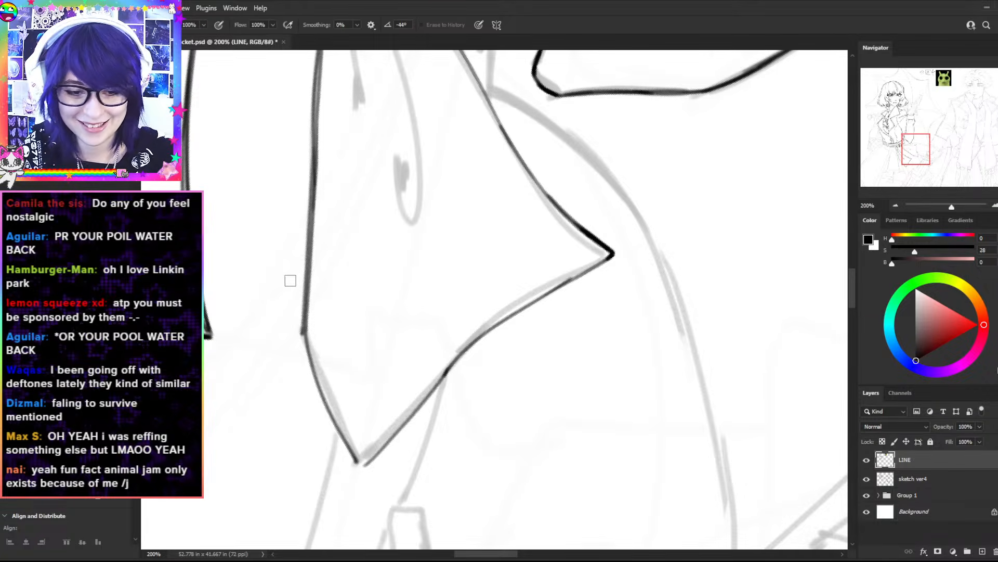
pyautogui.moveTo(298, 289); pyautogui.dragTo(303, 359)
pyautogui.press('b')
pyautogui.moveTo(305, 281); pyautogui.dragTo(313, 366)
pyautogui.hotkey('ctrl', 'z')
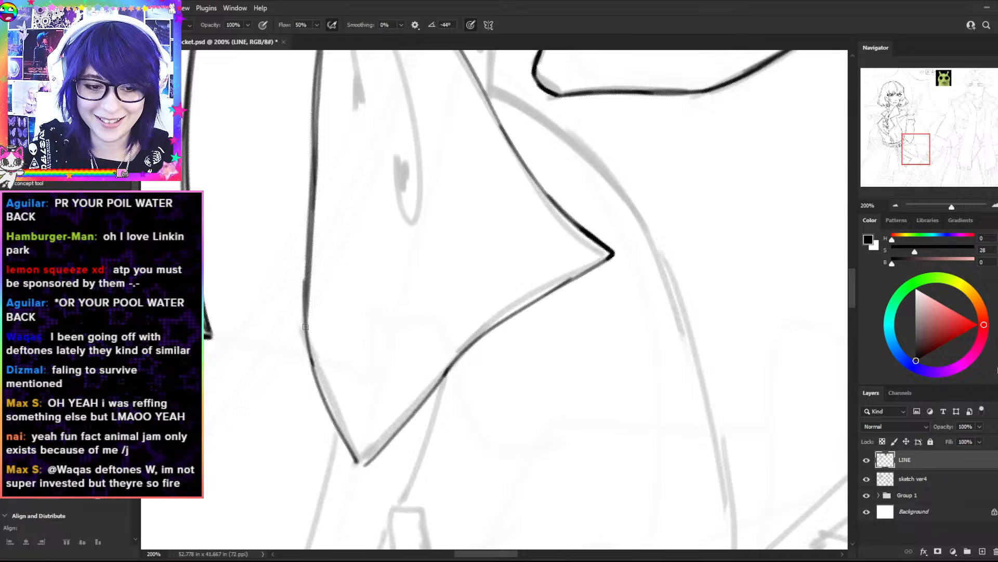
pyautogui.hotkey('ctrl', 'z')
pyautogui.moveTo(305, 287); pyautogui.dragTo(314, 374)
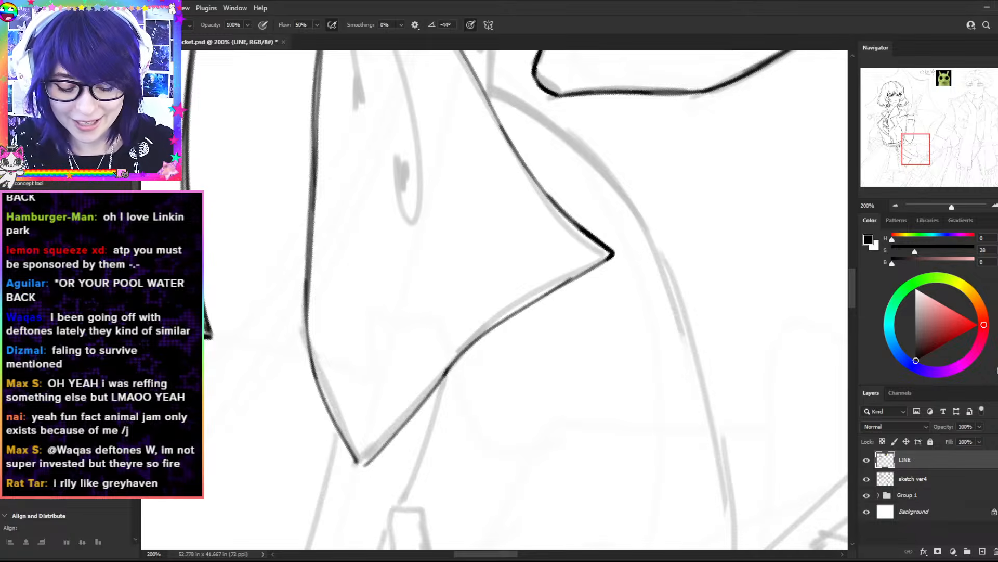
# - Retrace the tail's lower left edge from the bend toward the bottom tip to thicken it
pyautogui.moveTo(529, 369)
pyautogui.mouseDown()
pyautogui.moveTo(613, 315)
pyautogui.moveTo(607, 341)
pyautogui.moveTo(523, 411)
pyautogui.mouseUp()
pyautogui.moveTo(600, 150)
pyautogui.mouseDown()
pyautogui.moveTo(477, 177)
pyautogui.moveTo(386, 295)
pyautogui.mouseUp()
pyautogui.hotkey('ctrl', 'z')
pyautogui.moveTo(481, 176); pyautogui.dragTo(389, 302)
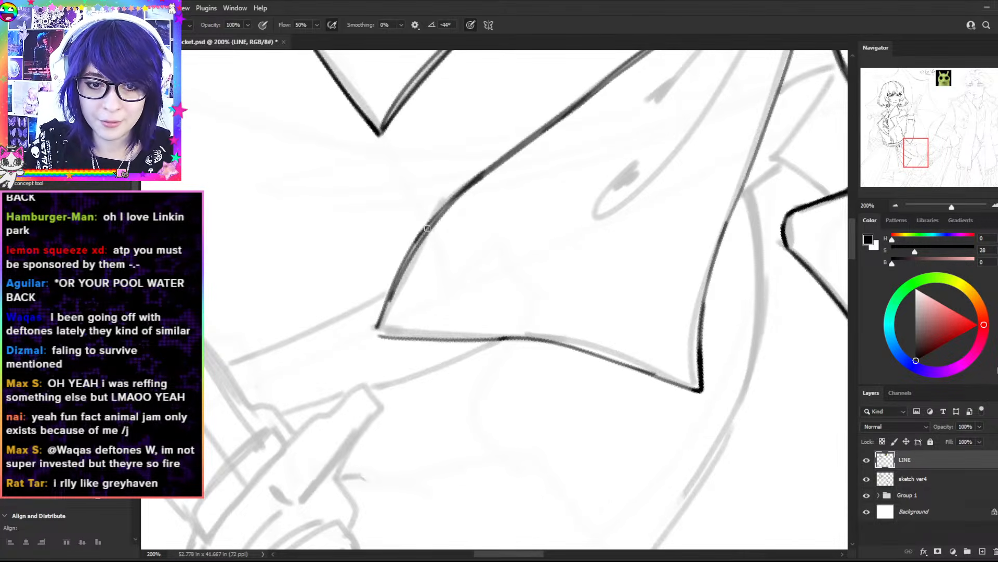
pyautogui.moveTo(408, 256)
pyautogui.mouseDown()
pyautogui.moveTo(374, 330)
pyautogui.moveTo(396, 337)
pyautogui.mouseUp()
# - Thicken the hem between the tail's right corner and its middle bend
pyautogui.press('r')
pyautogui.moveTo(613, 378)
pyautogui.mouseDown()
pyautogui.moveTo(658, 220)
pyautogui.moveTo(576, 120)
pyautogui.moveTo(539, 166)
pyautogui.mouseUp()
pyautogui.press('b')
pyautogui.hotkey('ctrl', 'z')
pyautogui.moveTo(557, 93); pyautogui.dragTo(536, 201)
pyautogui.hotkey('ctrl', 'z')
pyautogui.moveTo(556, 91); pyautogui.dragTo(544, 162)
pyautogui.moveTo(555, 102); pyautogui.dragTo(527, 259)
pyautogui.hotkey('ctrl', 'z')
pyautogui.moveTo(545, 157); pyautogui.dragTo(530, 275)
pyautogui.press('z')
pyautogui.hotkey('ctrl', 'z')
# - Retrace the hem from the bottom tip past its middle bend with heavier overlapping strokes
pyautogui.press('r')
pyautogui.moveTo(685, 101)
pyautogui.mouseDown()
pyautogui.moveTo(696, 250)
pyautogui.moveTo(551, 435)
pyautogui.moveTo(494, 463)
pyautogui.mouseUp()
pyautogui.moveTo(682, 200)
pyautogui.mouseDown()
pyautogui.moveTo(582, 450)
pyautogui.moveTo(546, 466)
pyautogui.mouseUp()
pyautogui.press('b')
pyautogui.moveTo(552, 190); pyautogui.dragTo(457, 304)
pyautogui.hotkey('ctrl', 'z')
pyautogui.moveTo(551, 191); pyautogui.dragTo(446, 311)
pyautogui.press('r')
pyautogui.moveTo(595, 197); pyautogui.dragTo(380, 251)
pyautogui.hotkey('ctrl', 'z')
pyautogui.moveTo(543, 222); pyautogui.dragTo(568, 245)
pyautogui.press('b')
pyautogui.moveTo(388, 244); pyautogui.dragTo(439, 305)
pyautogui.hotkey('ctrl', 'z')
pyautogui.moveTo(387, 244); pyautogui.dragTo(465, 328)
pyautogui.moveTo(426, 294); pyautogui.dragTo(507, 378)
pyautogui.hotkey('ctrl', 'z')
pyautogui.moveTo(446, 314); pyautogui.dragTo(528, 402)
pyautogui.moveTo(508, 369); pyautogui.dragTo(535, 426)
pyautogui.hotkey('ctrl', '-')
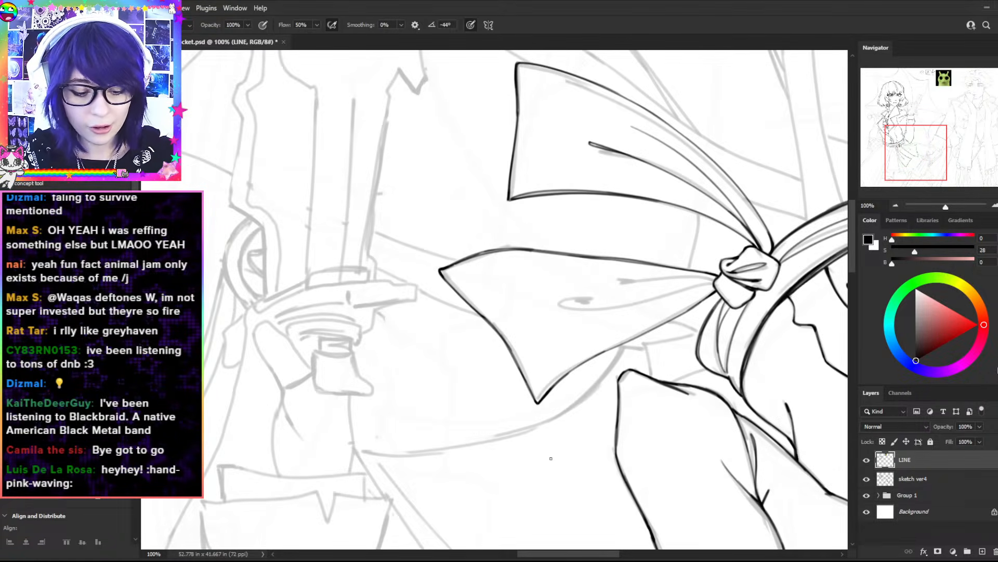
# - Touch up the outline at the bottom tip and along the lower left edge of the right sash tail
pyautogui.press('r')
pyautogui.moveTo(644, 310)
pyautogui.mouseDown()
pyautogui.moveTo(651, 263)
pyautogui.moveTo(487, 151)
pyautogui.mouseUp()
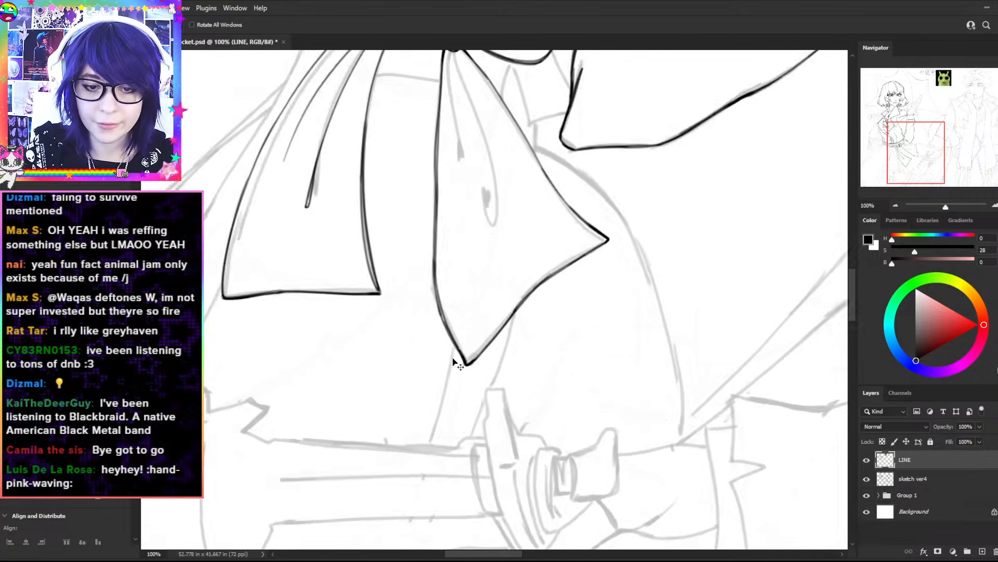
pyautogui.press('b')
pyautogui.hotkey('ctrl', '+')
pyautogui.moveTo(428, 380); pyautogui.dragTo(438, 395)
pyautogui.moveTo(392, 275); pyautogui.dragTo(399, 330)
pyautogui.hotkey('ctrl', 'z')
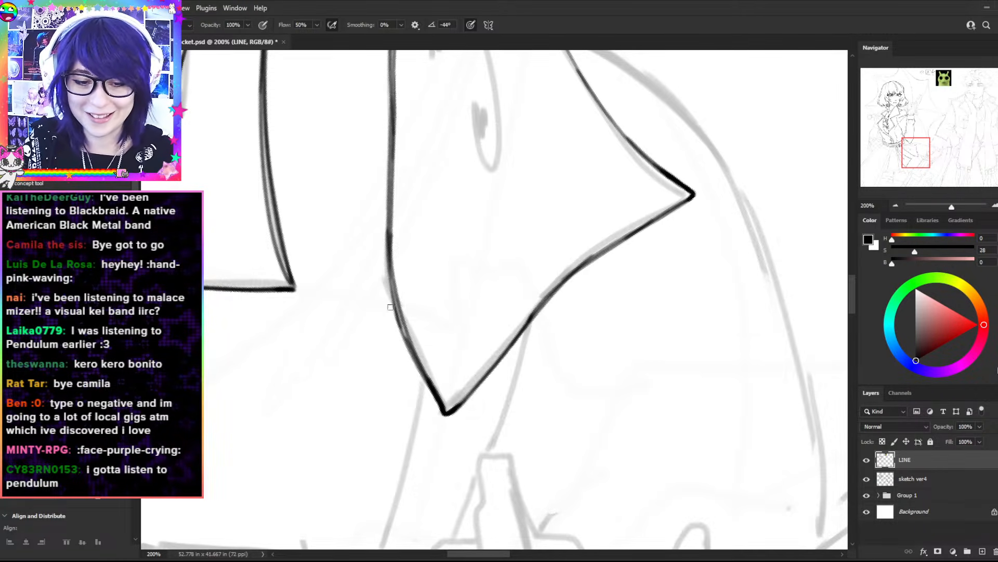
# - Ink the short fold line running down from the knot inside the right sash tail, following the sketch
pyautogui.press('space')
pyautogui.moveTo(548, 149); pyautogui.dragTo(545, 359)
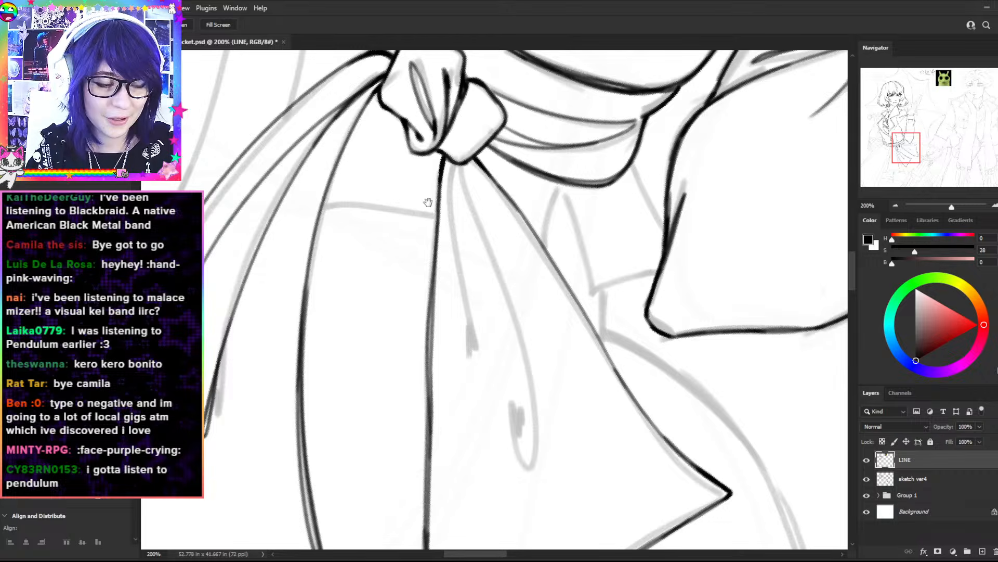
pyautogui.press('b')
pyautogui.moveTo(455, 166); pyautogui.dragTo(448, 223)
pyautogui.moveTo(454, 268); pyautogui.dragTo(474, 337)
pyautogui.hotkey('ctrl', 'z')
pyautogui.moveTo(453, 163)
pyautogui.mouseDown()
pyautogui.moveTo(475, 358)
pyautogui.moveTo(454, 277)
pyautogui.moveTo(465, 371)
pyautogui.mouseUp()
pyautogui.hotkey('ctrl', 'z')
pyautogui.hotkey('ctrl', 'z')
pyautogui.moveTo(450, 160); pyautogui.dragTo(465, 344)
pyautogui.hotkey('ctrl', 'z')
pyautogui.moveTo(450, 162)
pyautogui.mouseDown()
pyautogui.moveTo(479, 344)
pyautogui.moveTo(473, 296)
pyautogui.mouseUp()
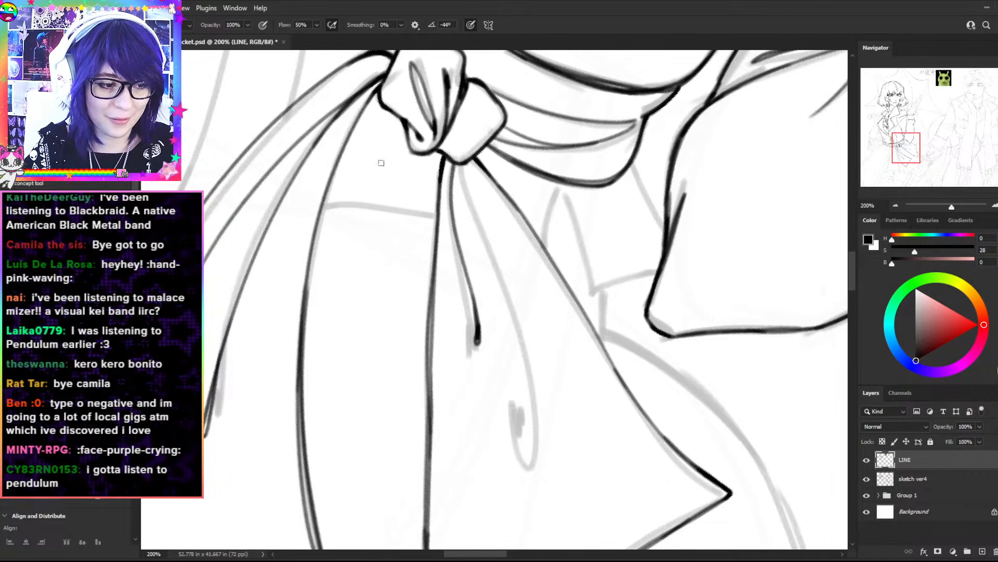
# - Ink the longer fold line beside it from the knot, ending in a thick hooked crease
pyautogui.moveTo(464, 170); pyautogui.dragTo(515, 431)
pyautogui.hotkey('ctrl', 'z')
pyautogui.moveTo(463, 166)
pyautogui.mouseDown()
pyautogui.moveTo(536, 392)
pyautogui.moveTo(527, 442)
pyautogui.mouseUp()
pyautogui.moveTo(529, 405)
pyautogui.mouseDown()
pyautogui.moveTo(541, 456)
pyautogui.moveTo(535, 377)
pyautogui.moveTo(544, 432)
pyautogui.mouseUp()
pyautogui.hotkey('ctrl', 'z')
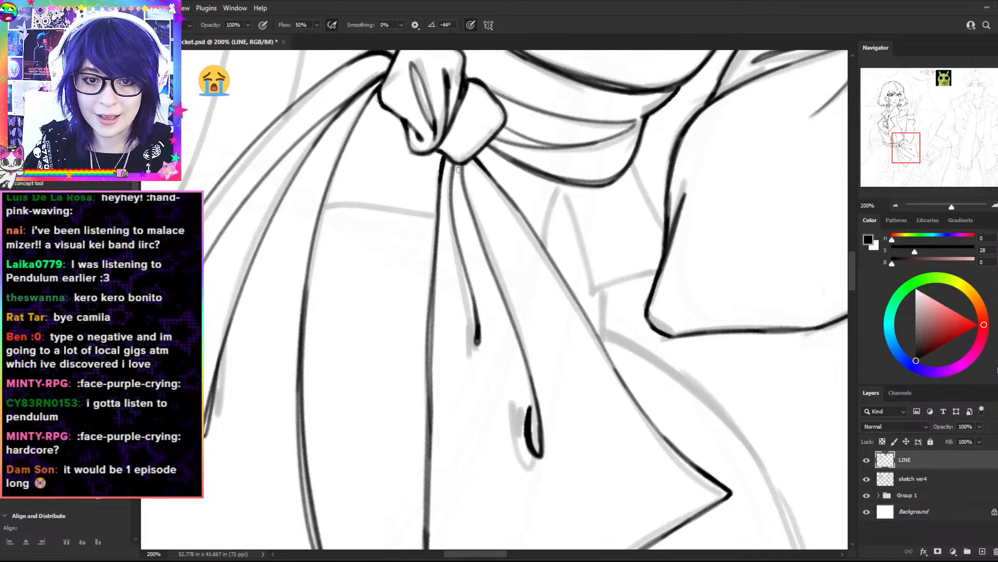
# - Thicken the upper part of the longer fold line where it leaves the knot
pyautogui.moveTo(457, 166)
pyautogui.mouseDown()
pyautogui.moveTo(452, 223)
pyautogui.moveTo(475, 234)
pyautogui.moveTo(485, 259)
pyautogui.mouseUp()
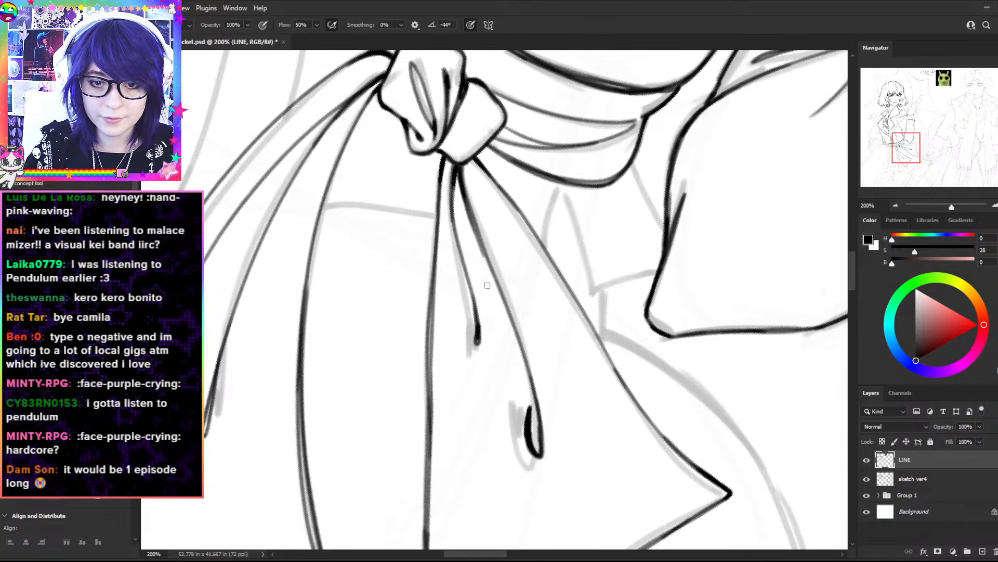
pyautogui.moveTo(468, 200); pyautogui.dragTo(502, 293)
pyautogui.hotkey('ctrl', 'z')
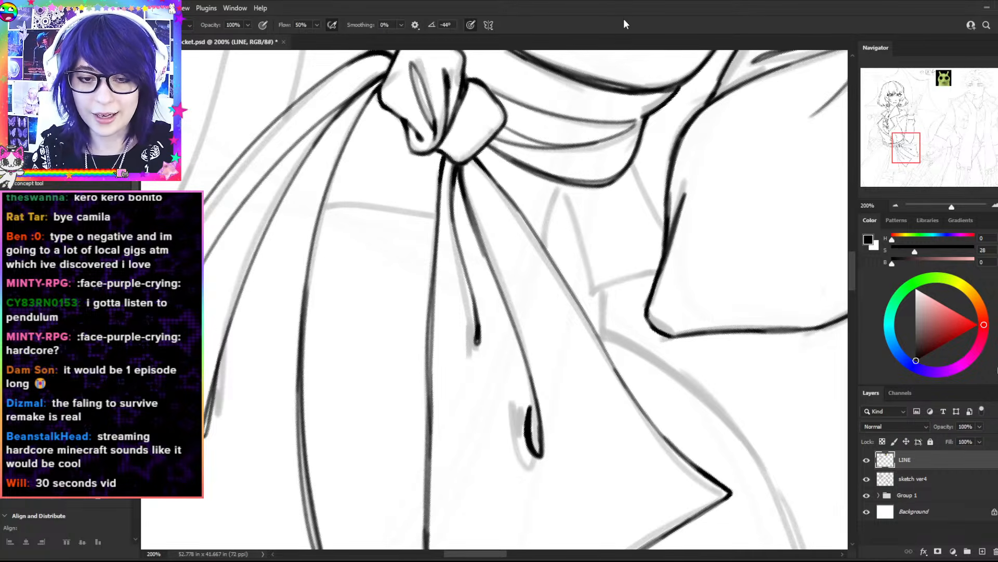
pyautogui.press('e')
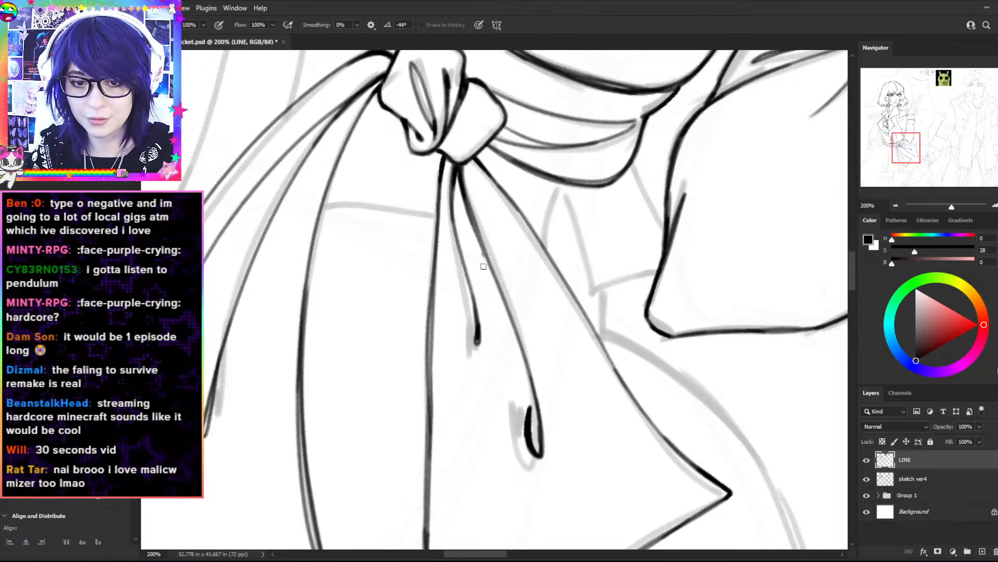
pyautogui.press('b')
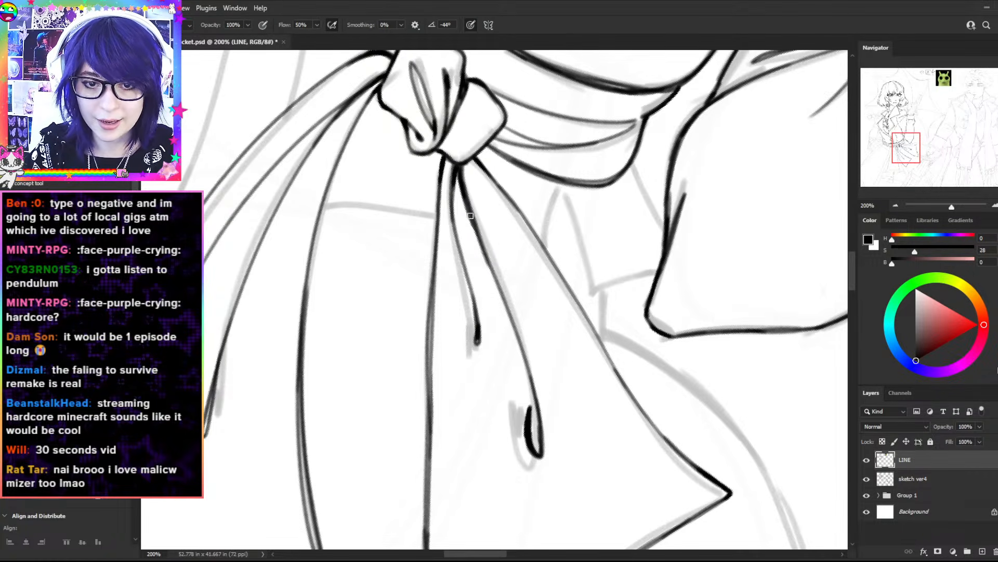
pyautogui.moveTo(468, 204); pyautogui.dragTo(507, 306)
pyautogui.hotkey('ctrl', 'z')
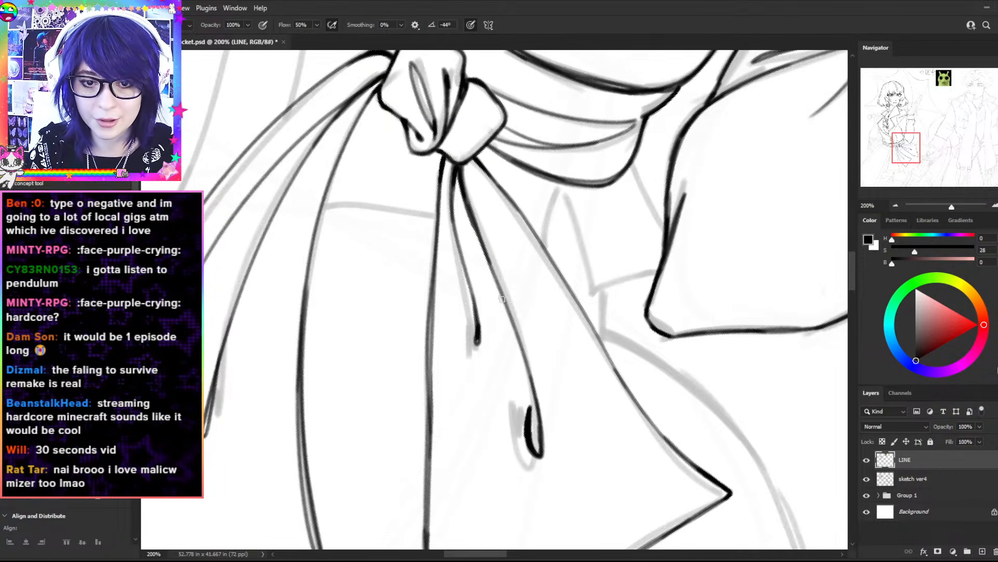
pyautogui.hotkey('ctrl', '-')
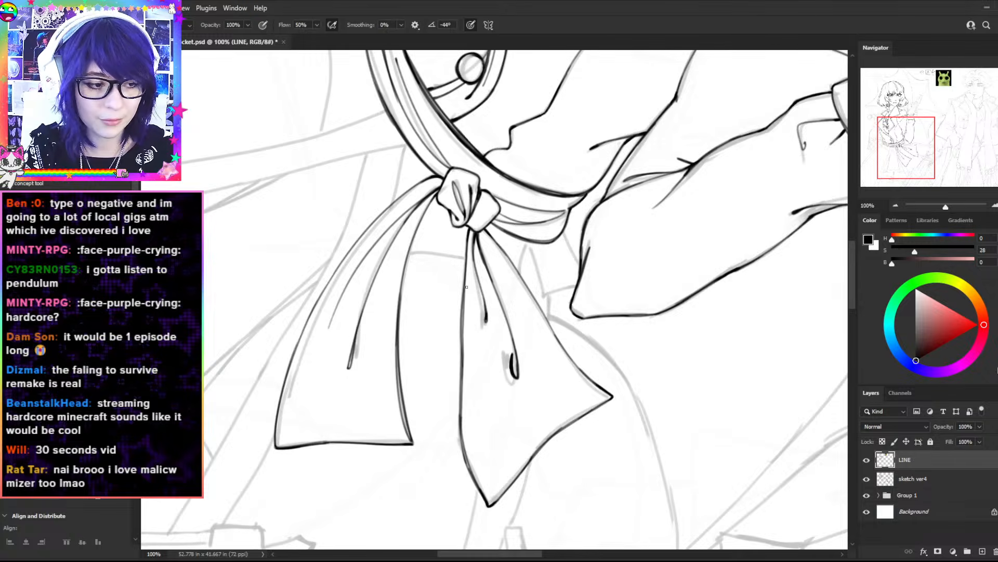
# - Retrace the right edge of the right sash tail from below the knot toward its right corner to thicken it
pyautogui.hotkey('ctrl', '+')
pyautogui.moveTo(553, 127); pyautogui.dragTo(483, 155)
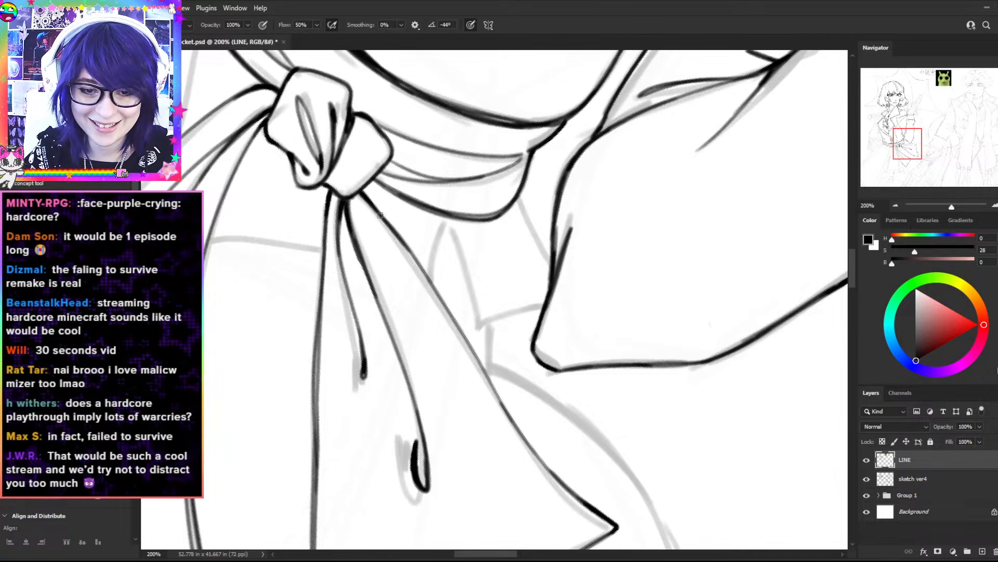
pyautogui.moveTo(388, 220); pyautogui.dragTo(501, 414)
pyautogui.hotkey('ctrl', 'z')
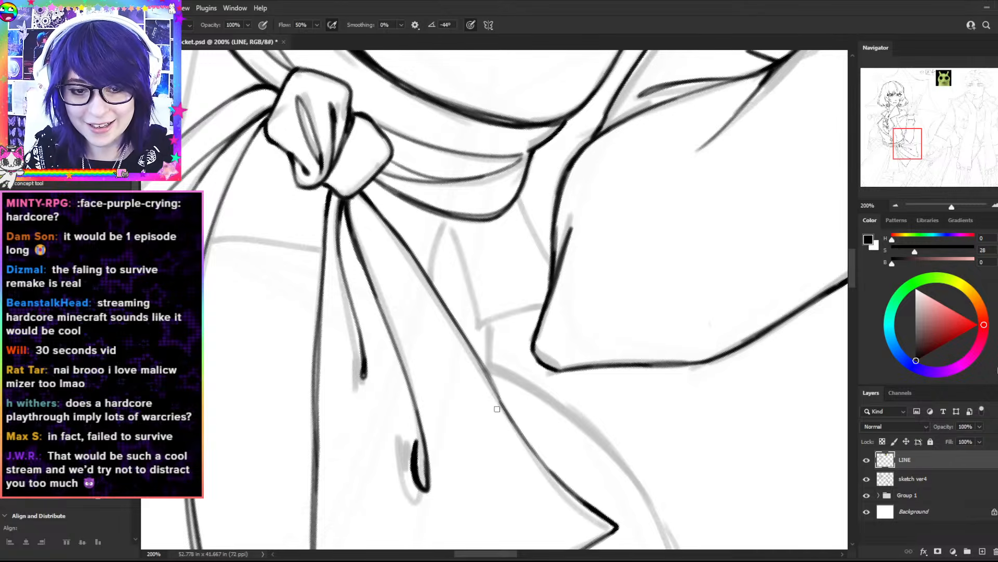
pyautogui.moveTo(472, 348); pyautogui.dragTo(536, 454)
pyautogui.hotkey('ctrl', 'z')
pyautogui.moveTo(483, 367); pyautogui.dragTo(556, 476)
pyautogui.moveTo(522, 433); pyautogui.dragTo(579, 498)
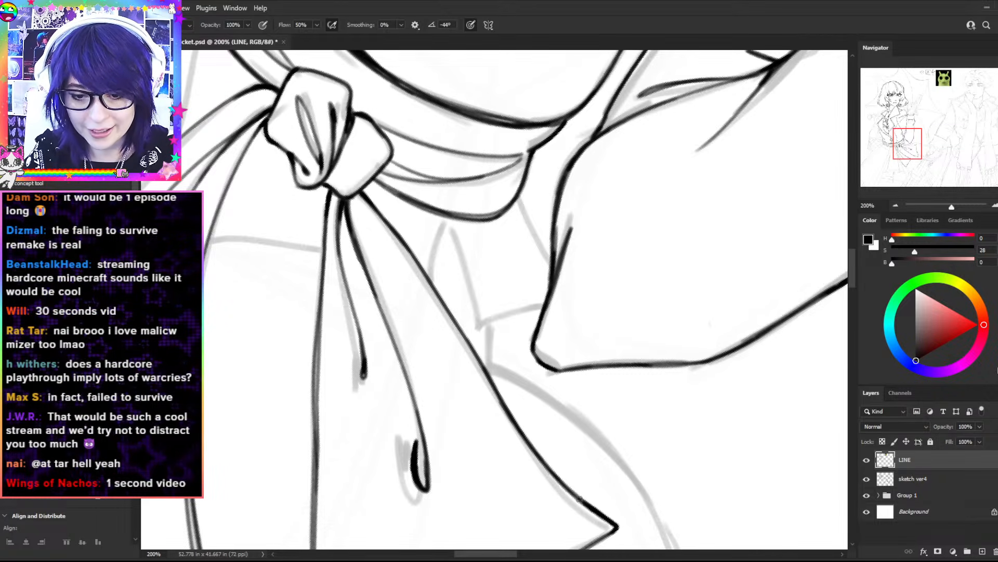
# - Thicken the lower edge of the right sash tail between its right corner and bottom tip
pyautogui.hotkey('ctrl', '-')
pyautogui.press('space')
pyautogui.moveTo(669, 274); pyautogui.dragTo(672, 159)
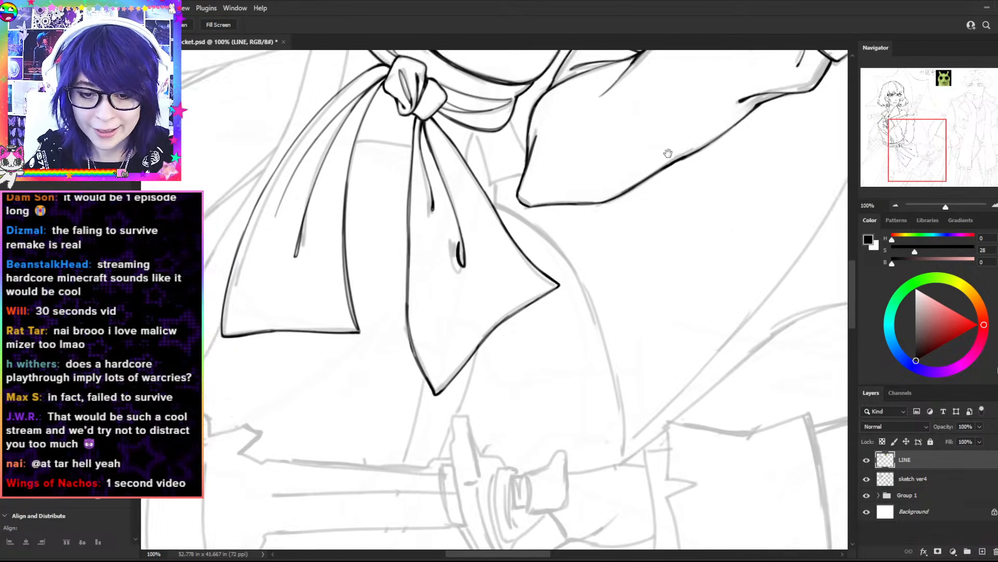
pyautogui.keyDown('ctrl'); pyautogui.click(508, 408); pyautogui.keyUp('ctrl')
pyautogui.moveTo(371, 406); pyautogui.dragTo(474, 286)
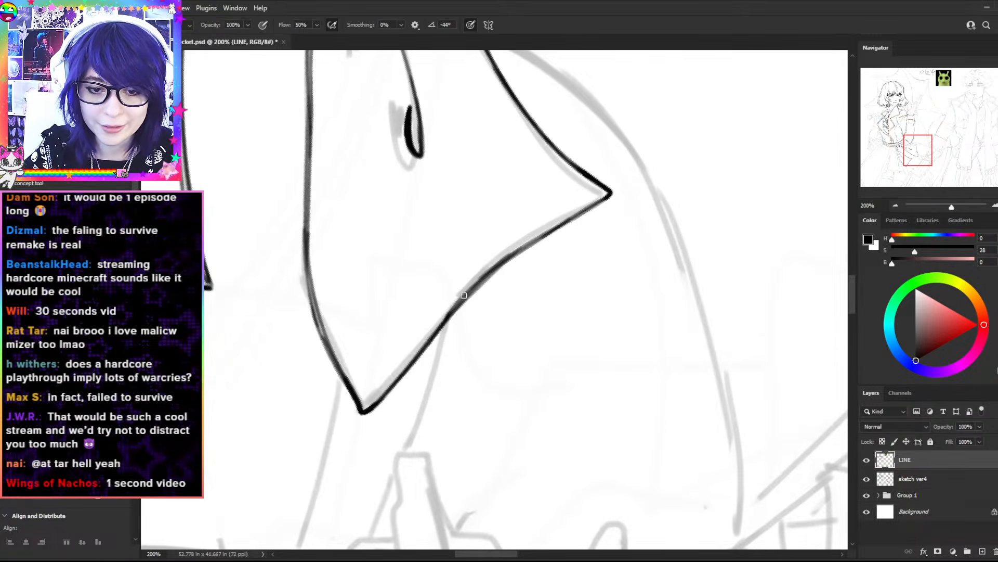
pyautogui.moveTo(375, 406)
pyautogui.mouseDown()
pyautogui.moveTo(529, 246)
pyautogui.moveTo(608, 195)
pyautogui.moveTo(528, 250)
pyautogui.mouseUp()
pyautogui.hotkey('ctrl', 'z')
pyautogui.moveTo(606, 196); pyautogui.dragTo(493, 274)
pyautogui.moveTo(565, 223); pyautogui.dragTo(479, 288)
pyautogui.moveTo(523, 248); pyautogui.dragTo(416, 357)
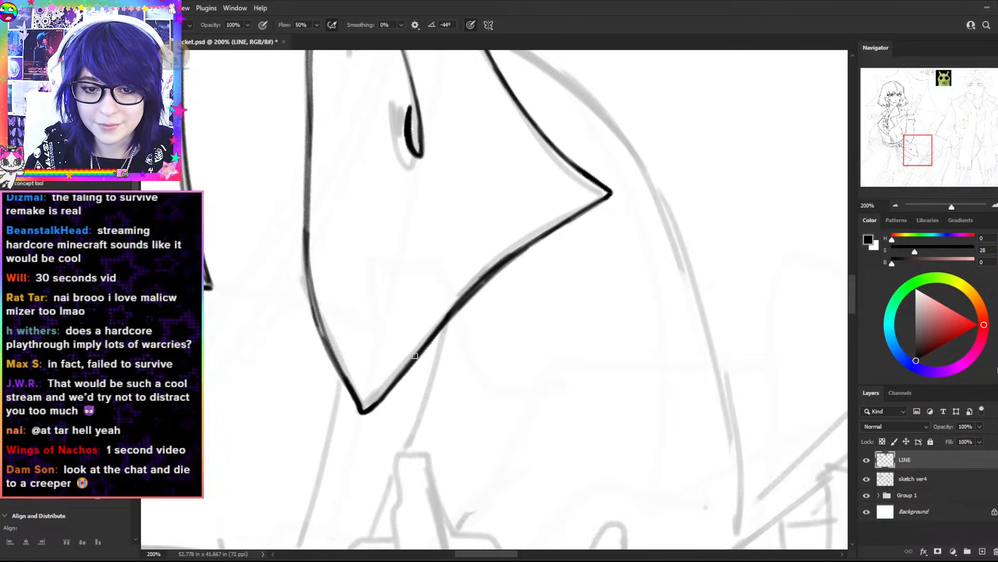
# - Ink the short line from the sash's right end to the sleeve and the slanted left edge of the coat flap beneath it
pyautogui.hotkey('ctrl', '-')
pyautogui.moveTo(551, 169); pyautogui.dragTo(644, 371)
pyautogui.press('r')
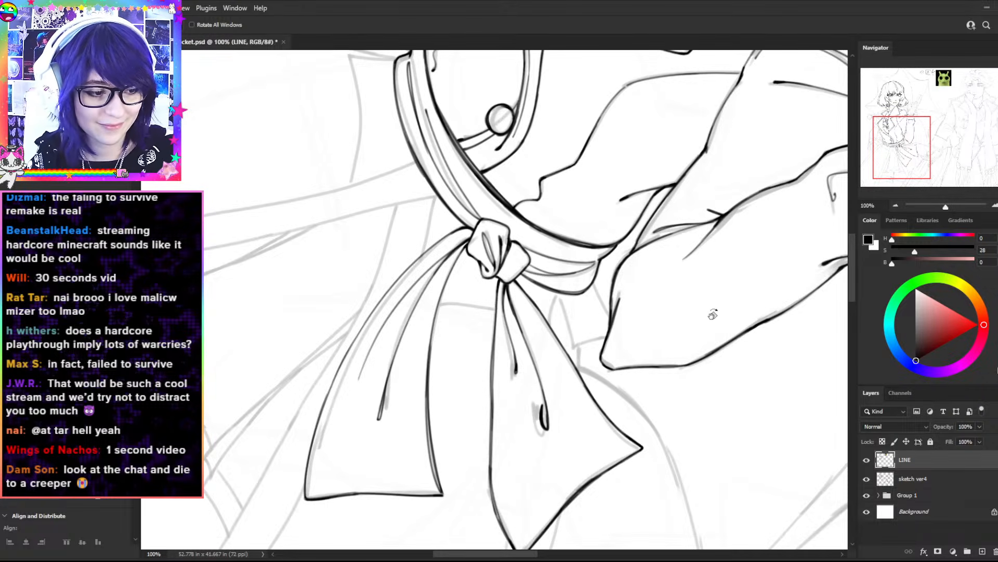
pyautogui.click(161, 24)
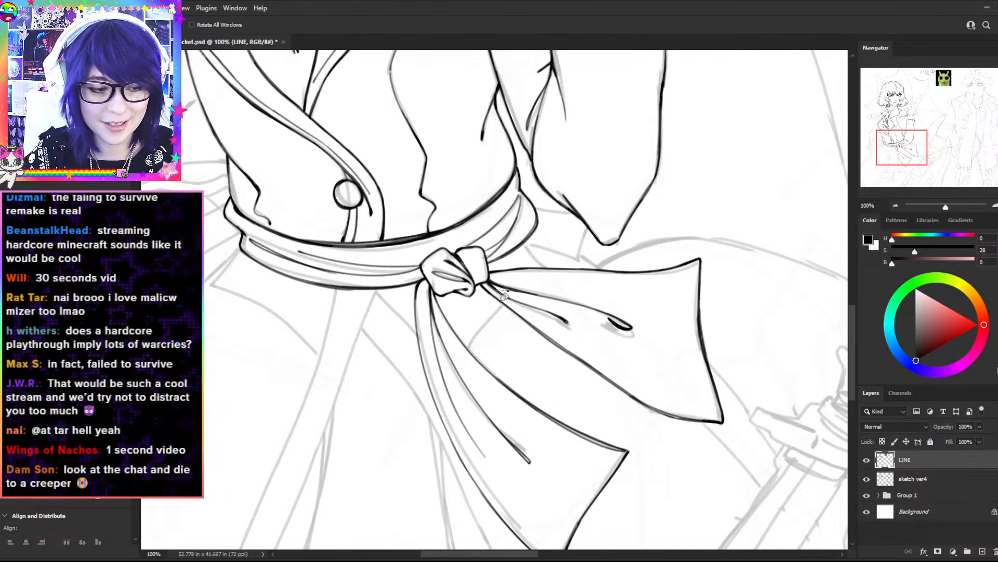
pyautogui.hotkey('ctrl', '+')
pyautogui.moveTo(700, 117)
pyautogui.mouseDown()
pyautogui.moveTo(577, 283)
pyautogui.moveTo(418, 212)
pyautogui.mouseUp()
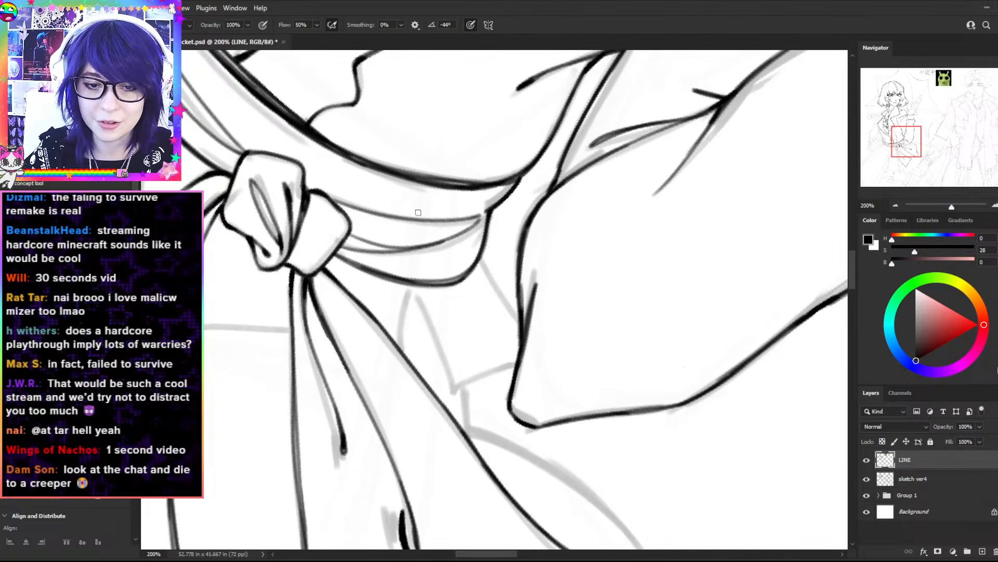
pyautogui.moveTo(482, 261)
pyautogui.mouseDown()
pyautogui.moveTo(517, 316)
pyautogui.moveTo(512, 309)
pyautogui.mouseUp()
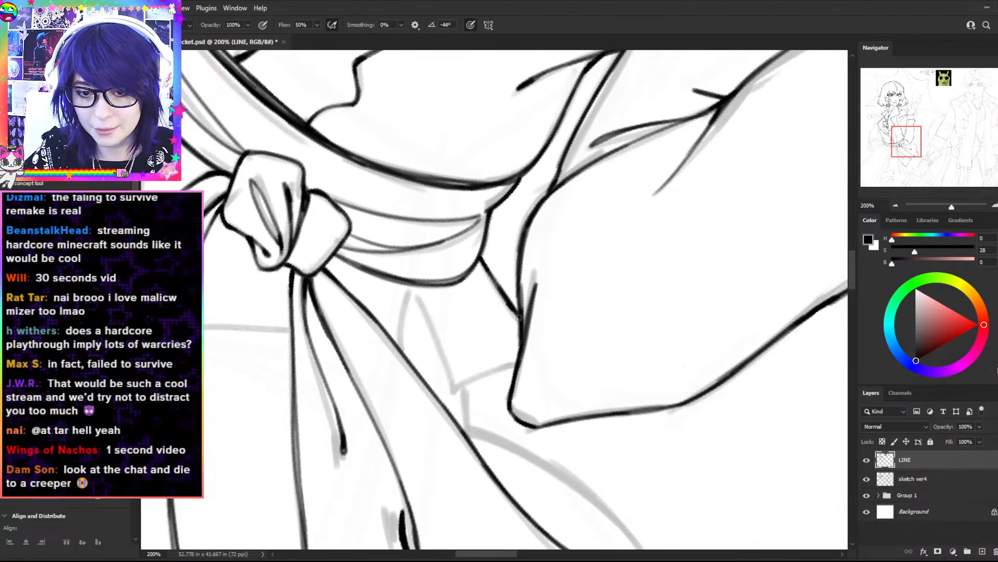
pyautogui.moveTo(415, 291); pyautogui.dragTo(454, 390)
pyautogui.moveTo(441, 348); pyautogui.dragTo(455, 391)
# - Ink the bottom edge of the coat flap from its lower corner across to the sleeve
pyautogui.press('r')
pyautogui.moveTo(656, 288); pyautogui.dragTo(554, 182)
pyautogui.moveTo(561, 311); pyautogui.dragTo(554, 369)
pyautogui.moveTo(557, 328); pyautogui.dragTo(554, 379)
pyautogui.moveTo(555, 362); pyautogui.dragTo(555, 381)
pyautogui.press('r')
pyautogui.moveTo(578, 273); pyautogui.dragTo(556, 354)
pyautogui.press('e')
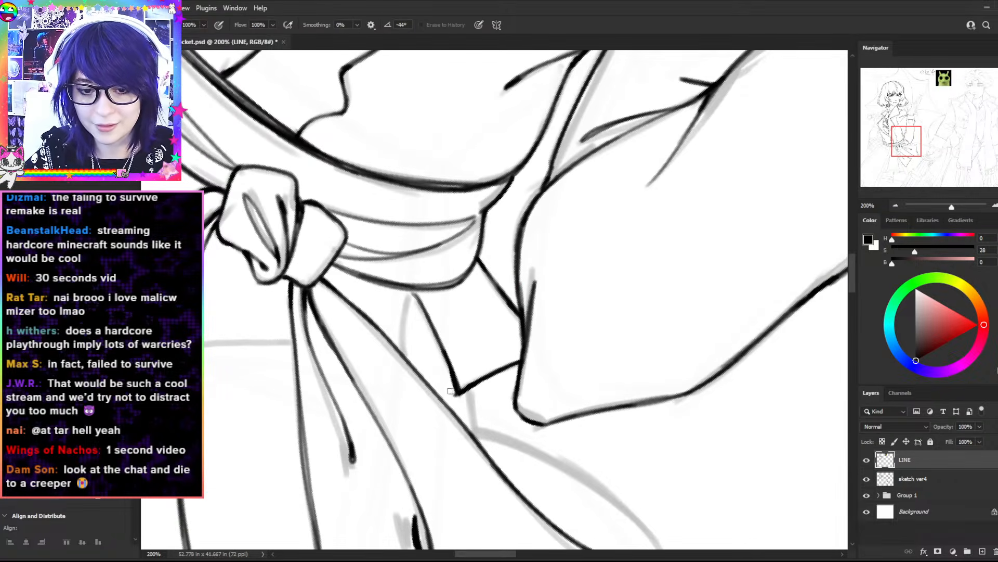
# - Ink the short curved line from the right flap's upper point down to the sash tail
pyautogui.press('b')
pyautogui.moveTo(413, 295); pyautogui.dragTo(403, 359)
pyautogui.moveTo(405, 312); pyautogui.dragTo(402, 360)
pyautogui.hotkey('ctrl', 'z')
pyautogui.moveTo(413, 296); pyautogui.dragTo(403, 363)
pyautogui.moveTo(404, 327); pyautogui.dragTo(405, 360)
pyautogui.moveTo(405, 315); pyautogui.dragTo(406, 369)
pyautogui.press('e')
pyautogui.hotkey('ctrl', 'z')
# - Ink the top edge of the small pointed coat flap at the sash's left end
pyautogui.hotkey('ctrl', '-')
pyautogui.press('r')
pyautogui.moveTo(403, 314); pyautogui.dragTo(606, 265)
pyautogui.press('space')
pyautogui.moveTo(704, 290); pyautogui.dragTo(626, 386)
pyautogui.moveTo(563, 143); pyautogui.dragTo(498, 127)
pyautogui.press('space')
pyautogui.moveTo(457, 203); pyautogui.dragTo(585, 201)
pyautogui.moveTo(464, 214); pyautogui.dragTo(414, 234)
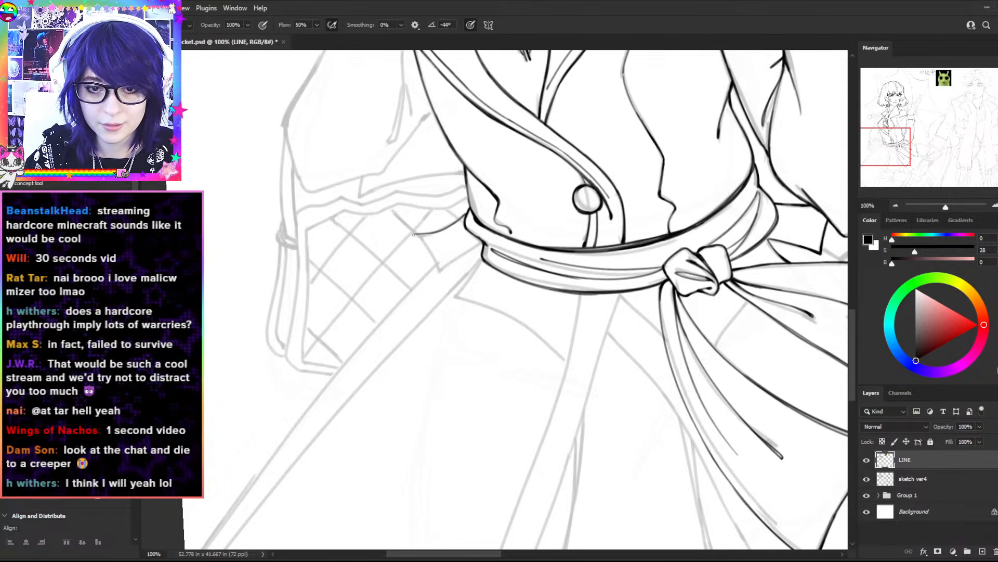
# - Ink the outer and lower edges of the small left coat flap, following the sketch
pyautogui.hotkey('ctrl', '+')
pyautogui.moveTo(335, 170); pyautogui.dragTo(384, 242)
pyautogui.moveTo(351, 185)
pyautogui.mouseDown()
pyautogui.moveTo(384, 251)
pyautogui.moveTo(486, 177)
pyautogui.moveTo(418, 216)
pyautogui.mouseUp()
pyautogui.press('e')
pyautogui.press('b')
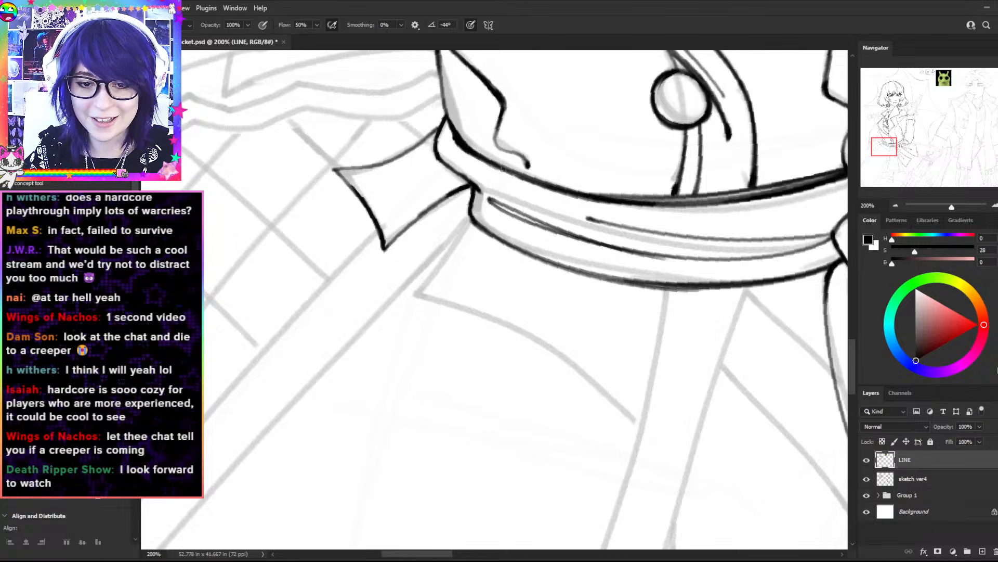
# - Ink the short left edge of the larger coat flap below the sash
pyautogui.moveTo(472, 218)
pyautogui.mouseDown()
pyautogui.moveTo(409, 301)
pyautogui.moveTo(407, 289)
pyautogui.mouseUp()
pyautogui.hotkey('ctrl', 'z')
pyautogui.hotkey('ctrl', 'z')
pyautogui.moveTo(470, 220)
pyautogui.mouseDown()
pyautogui.moveTo(416, 283)
pyautogui.moveTo(684, 320)
pyautogui.mouseUp()
# - Ink the right edge of the larger coat flap from the sash down to its lower corner
pyautogui.press('r')
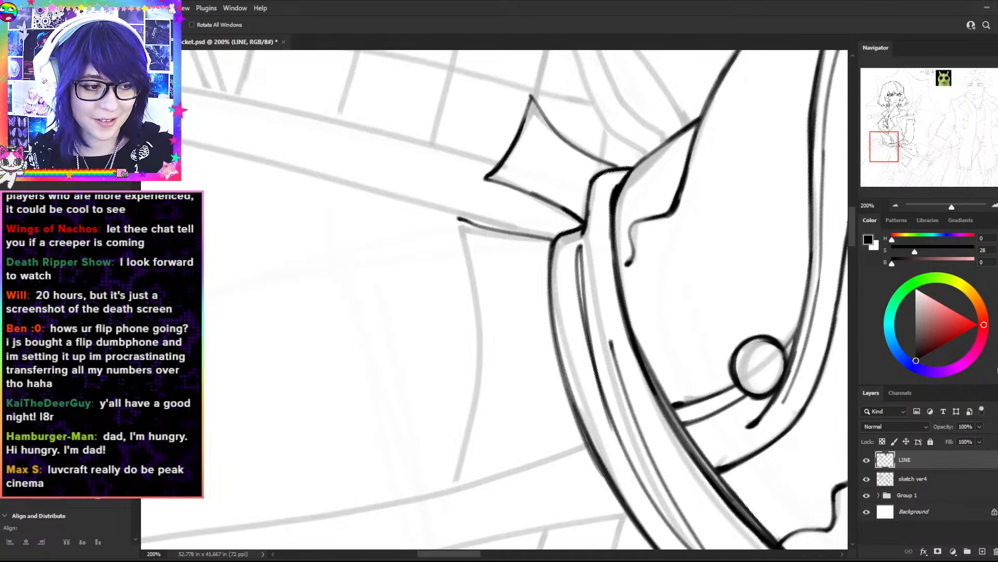
pyautogui.moveTo(670, 340); pyautogui.dragTo(490, 72)
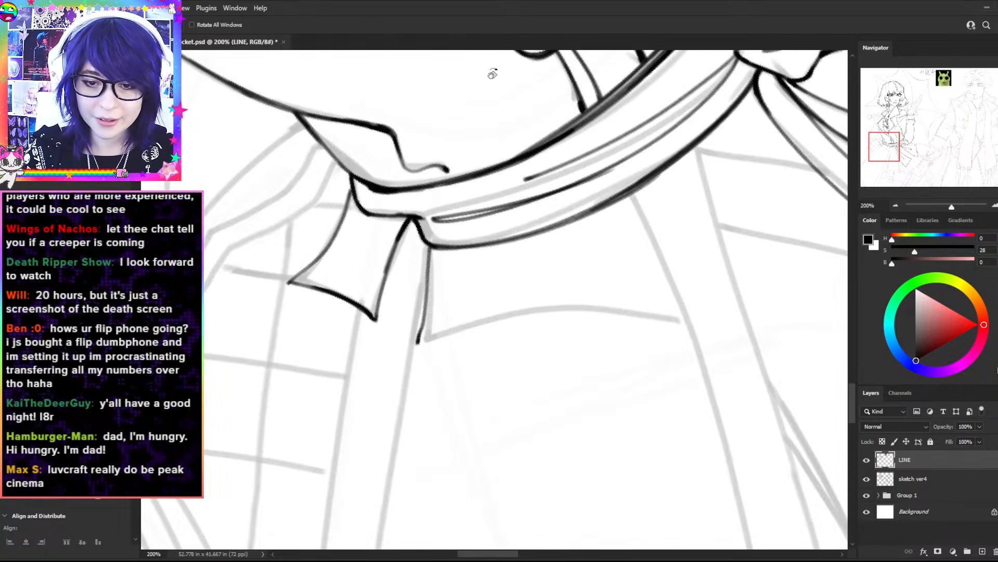
pyautogui.moveTo(633, 194); pyautogui.dragTo(691, 305)
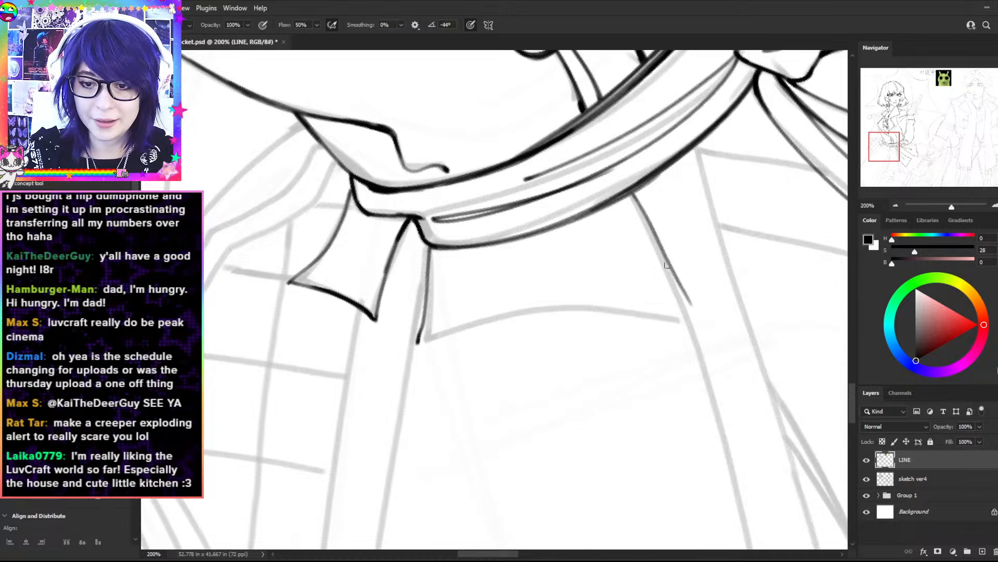
pyautogui.hotkey('ctrl', '-')
pyautogui.press('r')
pyautogui.hotkey('ctrl', '+')
pyautogui.moveTo(670, 268); pyautogui.dragTo(699, 317)
pyautogui.hotkey('ctrl', 'z')
# - Ink the first half of the larger flap's bottom edge, starting from its left corner
pyautogui.moveTo(681, 284)
pyautogui.mouseDown()
pyautogui.moveTo(700, 319)
pyautogui.moveTo(697, 234)
pyautogui.moveTo(716, 240)
pyautogui.moveTo(495, 173)
pyautogui.mouseUp()
pyautogui.press('r')
pyautogui.press('b')
pyautogui.moveTo(531, 219); pyautogui.dragTo(416, 356)
pyautogui.hotkey('ctrl', 'z')
pyautogui.moveTo(531, 220); pyautogui.dragTo(410, 343)
pyautogui.hotkey('ctrl', 'z')
pyautogui.moveTo(531, 220); pyautogui.dragTo(410, 362)
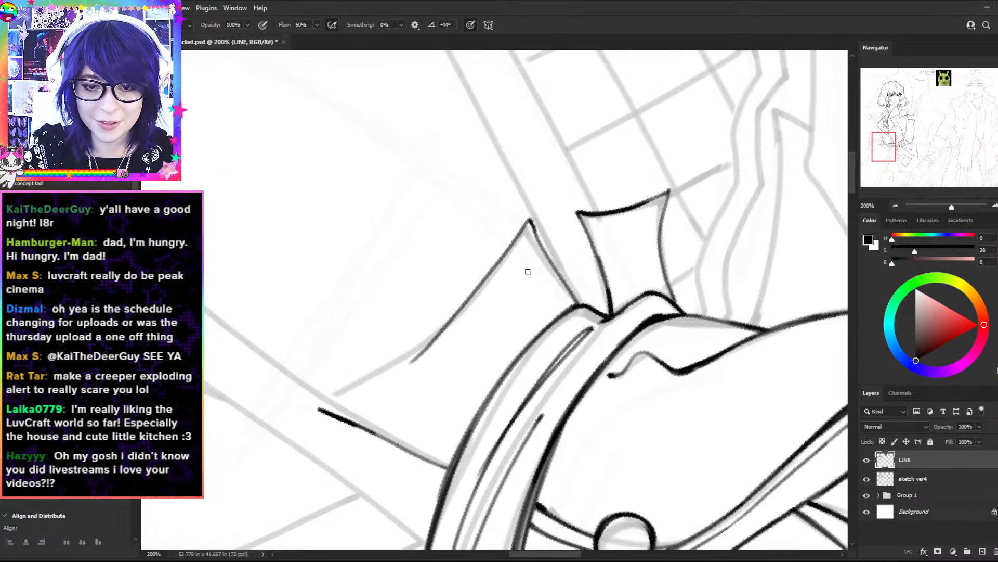
# - Erase the rough end of the flap's bottom edge and continue the line to the pointed lower corner
pyautogui.press('r')
pyautogui.moveTo(639, 169); pyautogui.dragTo(442, 120)
pyautogui.press('e')
pyautogui.moveTo(504, 342); pyautogui.dragTo(512, 401)
pyautogui.press('r')
pyautogui.moveTo(682, 456)
pyautogui.mouseDown()
pyautogui.moveTo(749, 317)
pyautogui.moveTo(700, 158)
pyautogui.moveTo(612, 81)
pyautogui.mouseUp()
pyautogui.press('b')
pyautogui.moveTo(417, 209); pyautogui.dragTo(512, 300)
pyautogui.hotkey('ctrl', 'z')
pyautogui.moveTo(418, 209); pyautogui.dragTo(521, 308)
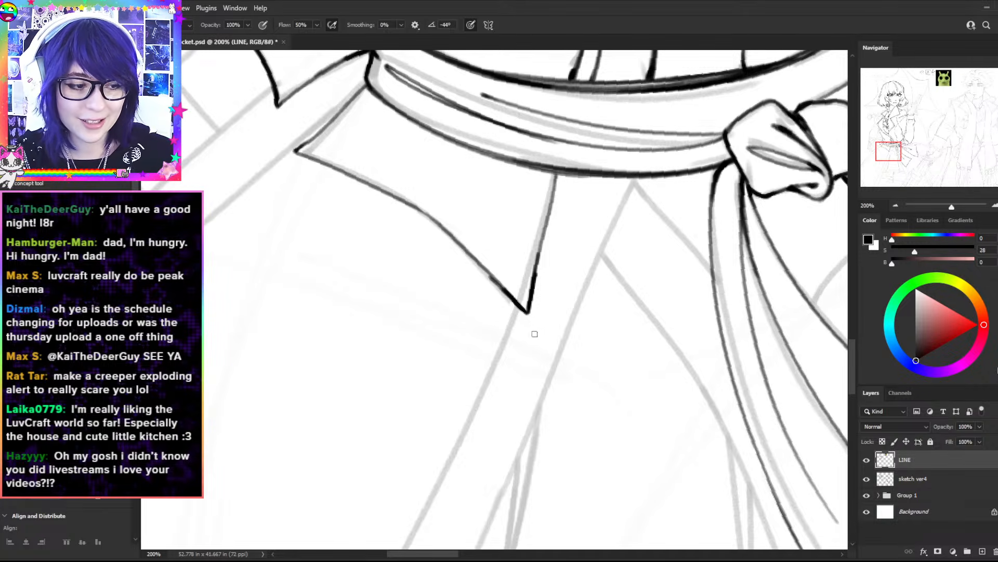
# - Clean up the larger flap's bottom edge and thicken it toward the pointed lower corner
pyautogui.press('e')
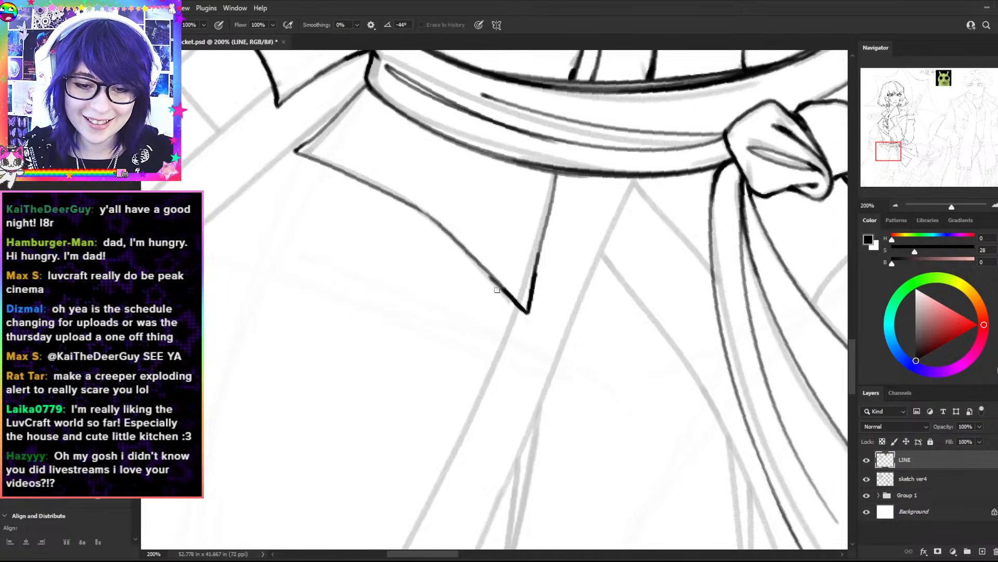
pyautogui.moveTo(496, 288)
pyautogui.mouseDown()
pyautogui.moveTo(517, 313)
pyautogui.moveTo(490, 283)
pyautogui.mouseUp()
pyautogui.press('b')
pyautogui.moveTo(419, 212); pyautogui.dragTo(498, 295)
pyautogui.hotkey('ctrl', 'z')
pyautogui.moveTo(432, 224); pyautogui.dragTo(499, 292)
pyautogui.hotkey('ctrl', 'z')
pyautogui.moveTo(417, 207)
pyautogui.mouseDown()
pyautogui.moveTo(498, 288)
pyautogui.moveTo(485, 277)
pyautogui.mouseUp()
pyautogui.hotkey('ctrl', 'z')
pyautogui.moveTo(447, 232); pyautogui.dragTo(518, 303)
pyautogui.hotkey('ctrl', 'z')
pyautogui.moveTo(473, 261); pyautogui.dragTo(522, 305)
pyautogui.moveTo(496, 284); pyautogui.dragTo(522, 309)
# - Retrace the right edge of the larger coat flap below the sash to thicken it
pyautogui.moveTo(557, 174); pyautogui.dragTo(546, 237)
pyautogui.moveTo(369, 83)
pyautogui.mouseDown()
pyautogui.moveTo(301, 149)
pyautogui.moveTo(428, 224)
pyautogui.mouseUp()
pyautogui.hotkey('ctrl', 'z')
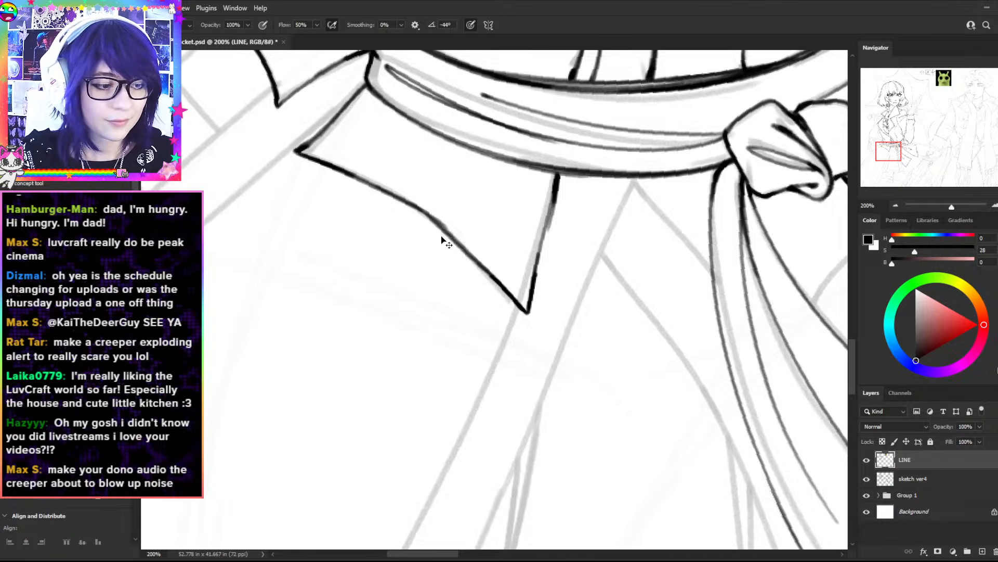
pyautogui.hotkey('ctrl', '-')
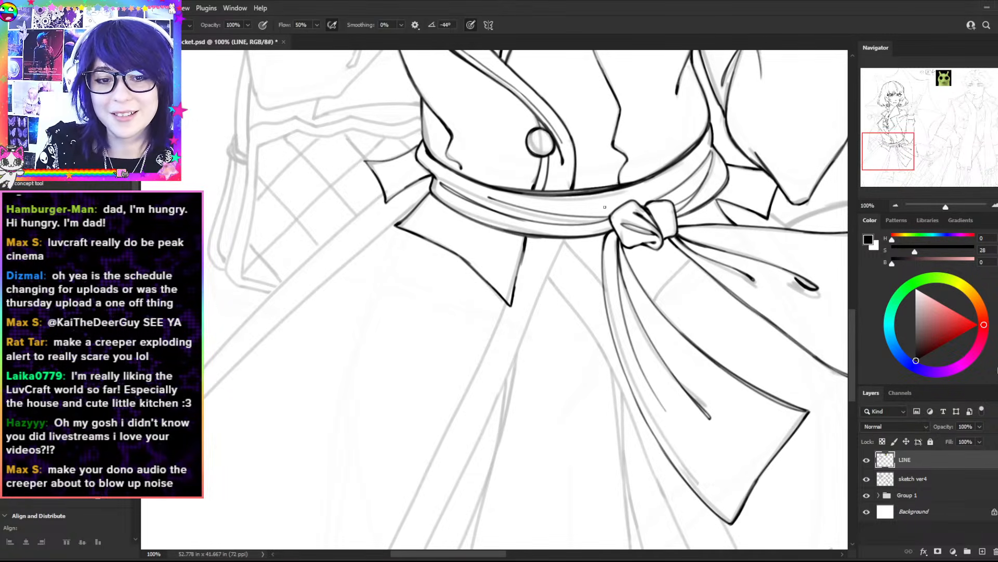
pyautogui.hotkey('ctrl', '+')
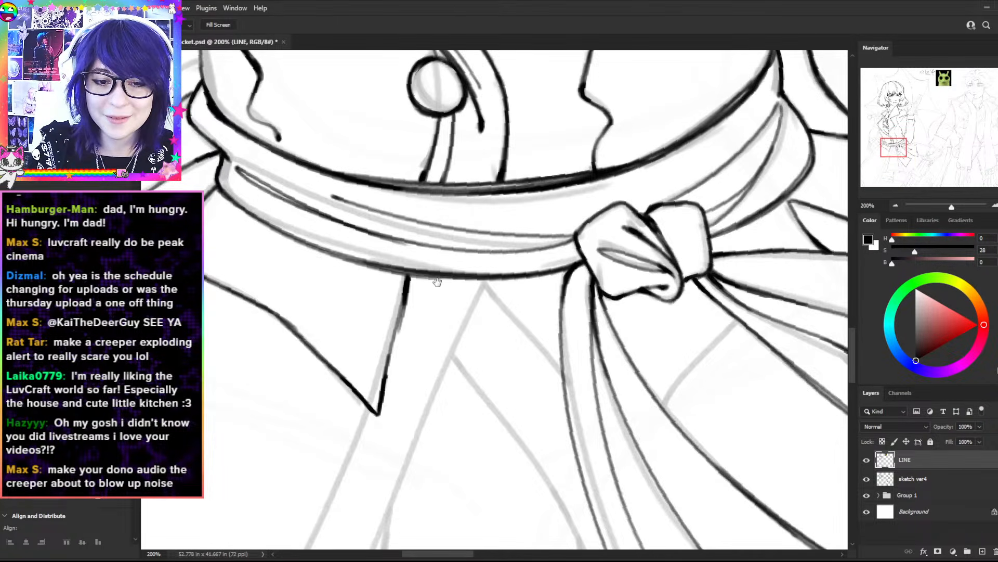
pyautogui.moveTo(406, 304); pyautogui.dragTo(385, 389)
pyautogui.hotkey('ctrl', 'z')
pyautogui.moveTo(403, 313); pyautogui.dragTo(386, 373)
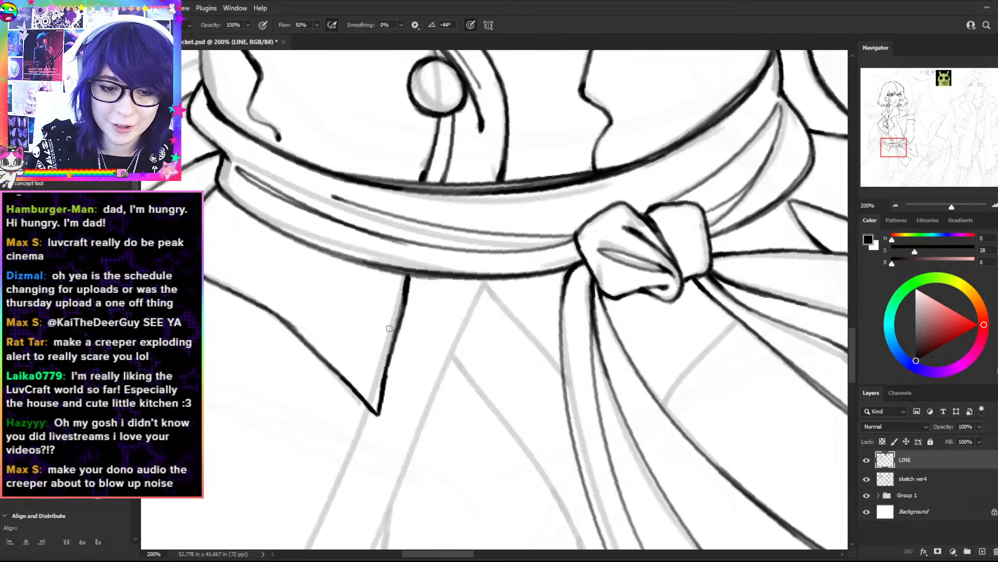
# - Ink the first stretch of the long diagonal coat edge running down and outward from the sash's left end
pyautogui.hotkey('ctrl', '-')
pyautogui.hotkey('ctrl', '-')
pyautogui.hotkey('ctrl', '-')
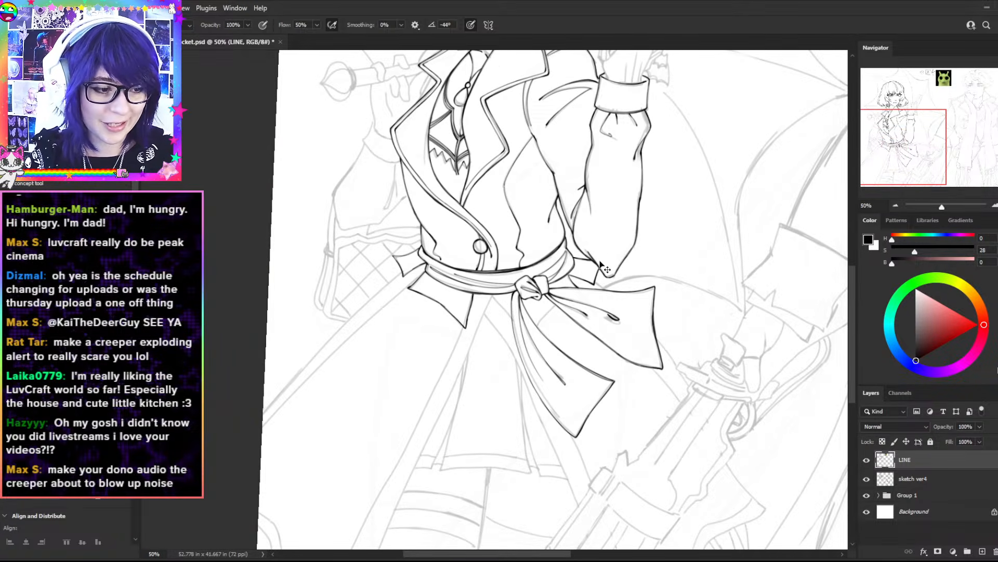
pyautogui.hotkey('ctrl', '+')
pyautogui.hotkey('ctrl', '+')
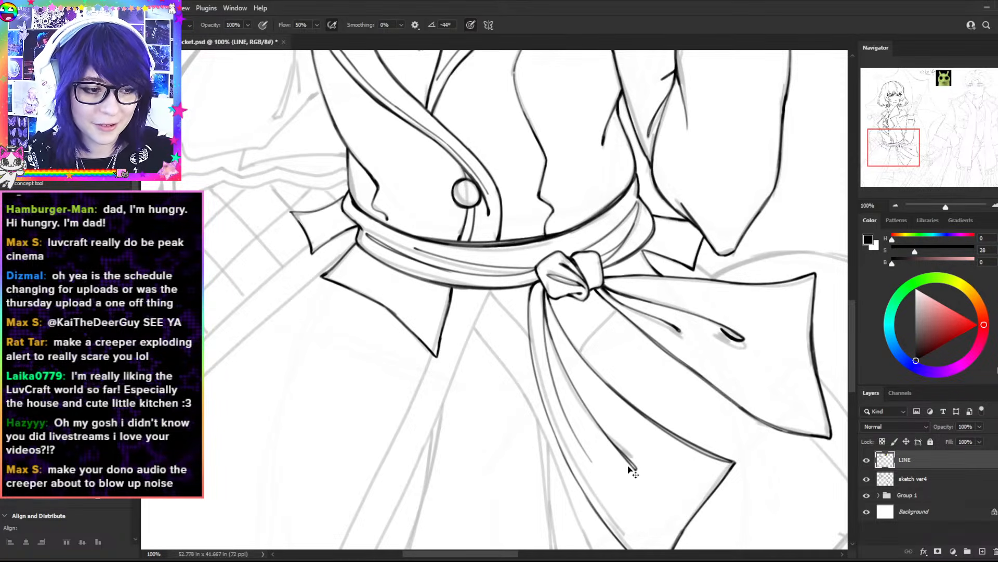
pyautogui.hotkey('ctrl', '+')
pyautogui.press('space')
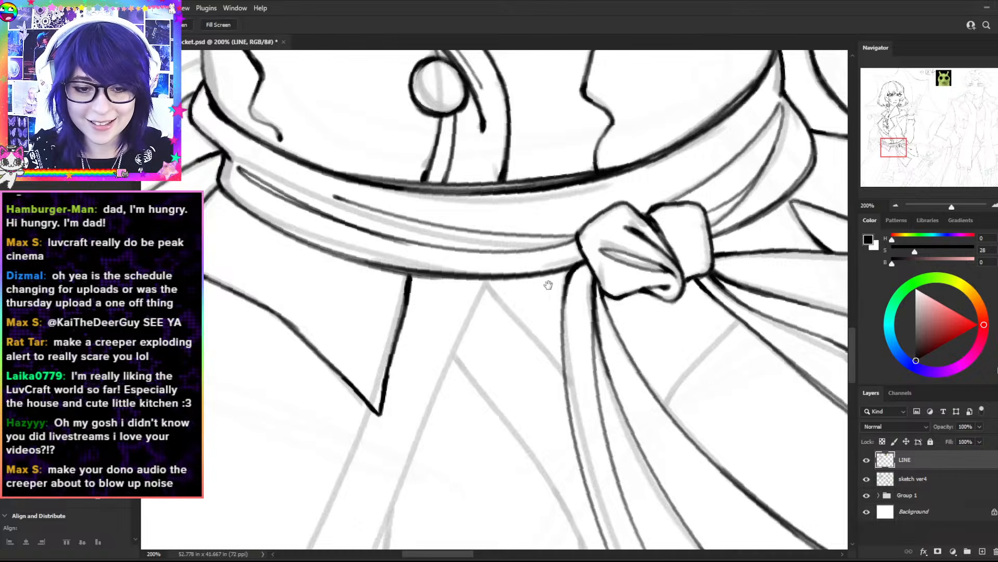
pyautogui.moveTo(494, 303); pyautogui.dragTo(775, 259)
pyautogui.moveTo(577, 150); pyautogui.dragTo(725, 245)
pyautogui.hotkey('ctrl', '-')
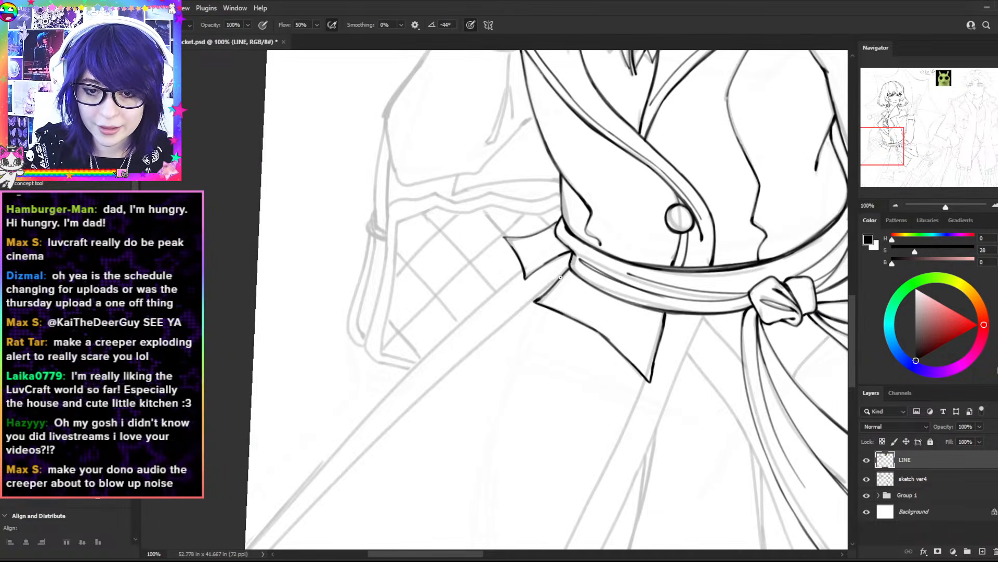
pyautogui.moveTo(565, 271); pyautogui.dragTo(348, 455)
# - Erase the tapered end of the long diagonal coat edge and extend the line to the canvas border
pyautogui.press('space')
pyautogui.moveTo(528, 330); pyautogui.dragTo(626, 198)
pyautogui.press('r')
pyautogui.moveTo(711, 180); pyautogui.dragTo(724, 205)
pyautogui.press('e')
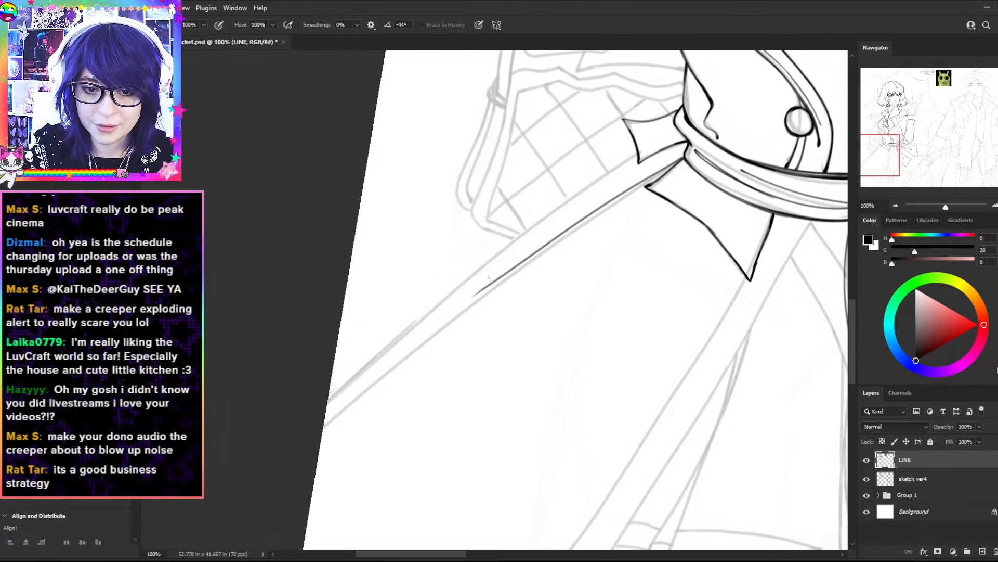
pyautogui.moveTo(530, 253); pyautogui.dragTo(485, 289)
pyautogui.press('b')
pyautogui.moveTo(530, 259); pyautogui.dragTo(324, 429)
pyautogui.hotkey('ctrl', 'z')
pyautogui.moveTo(543, 244); pyautogui.dragTo(325, 417)
pyautogui.hotkey('ctrl', 'z')
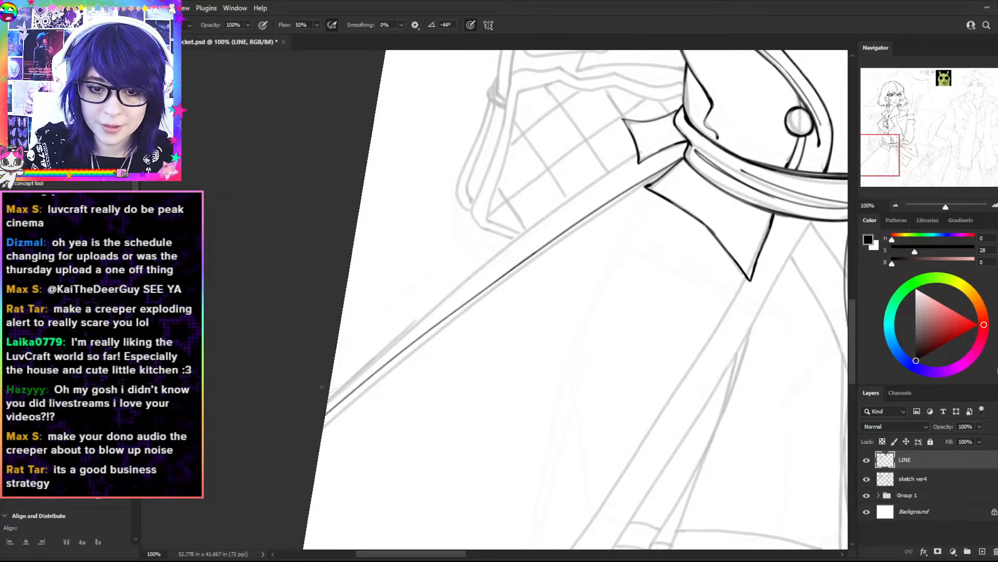
pyautogui.hotkey('ctrl', 'z')
pyautogui.moveTo(538, 249); pyautogui.dragTo(324, 425)
# - Retrace the middle of the long diagonal coat edge to thicken it and smooth the join
pyautogui.press('r')
pyautogui.moveTo(671, 364)
pyautogui.mouseDown()
pyautogui.moveTo(668, 223)
pyautogui.moveTo(653, 390)
pyautogui.mouseUp()
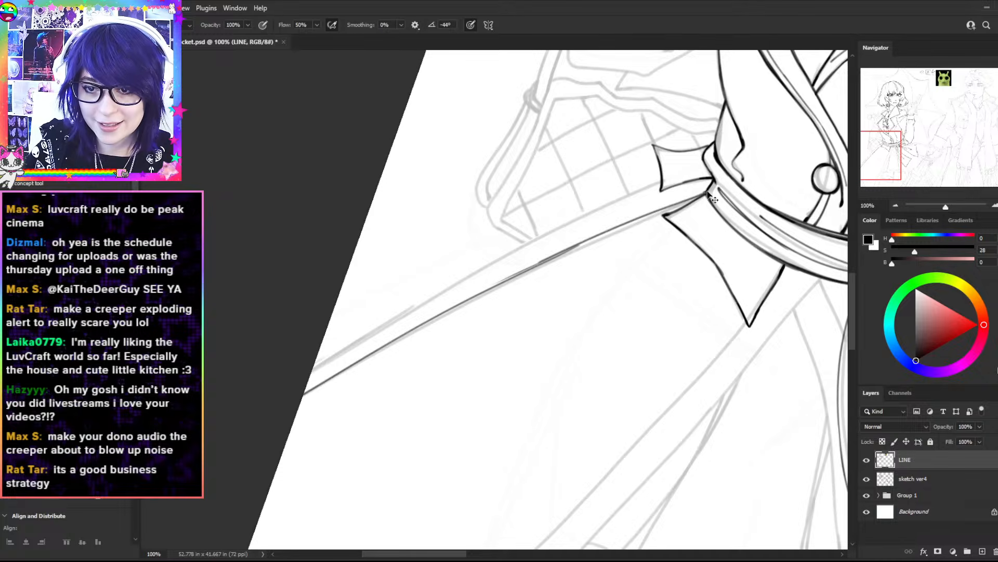
pyautogui.moveTo(696, 197); pyautogui.dragTo(458, 308)
pyautogui.hotkey('ctrl', 'z')
pyautogui.moveTo(632, 219); pyautogui.dragTo(432, 317)
pyautogui.hotkey('ctrl', 'z')
pyautogui.moveTo(610, 231); pyautogui.dragTo(446, 312)
pyautogui.press('r')
pyautogui.moveTo(703, 272); pyautogui.dragTo(594, 261)
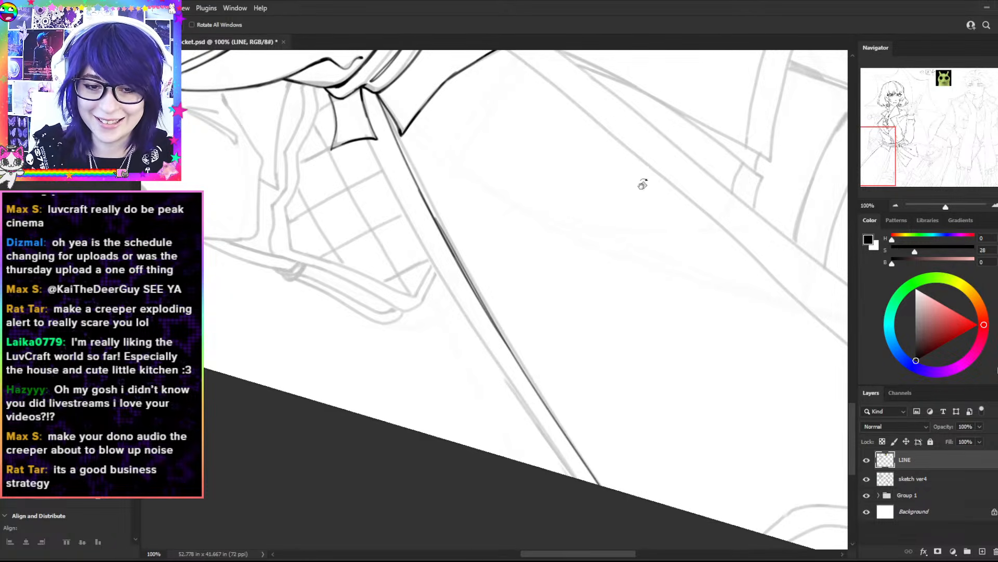
pyautogui.moveTo(642, 177); pyautogui.dragTo(527, 240)
pyautogui.press('e')
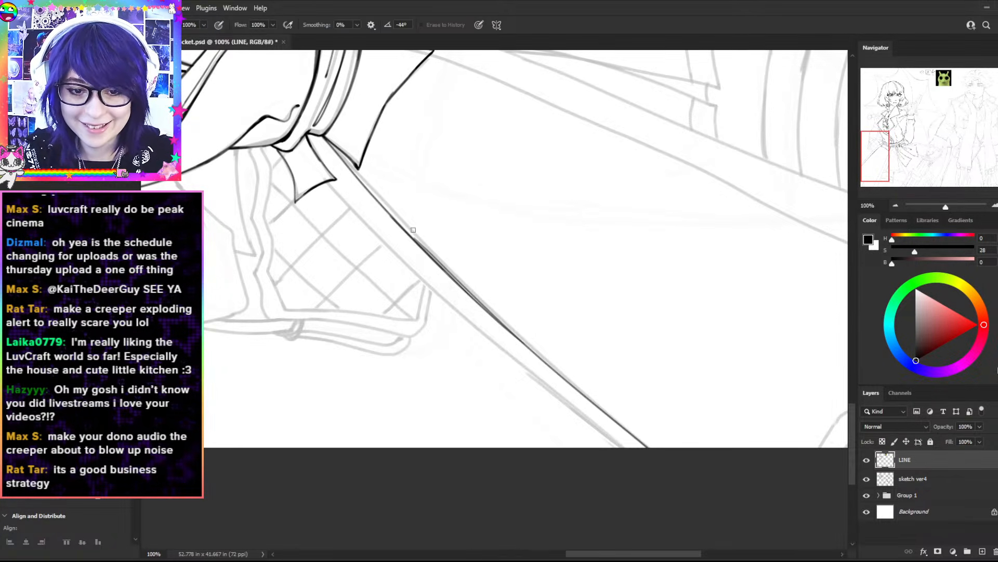
# - Ink the parallel upper line of the diagonal coat edge from the small flap to the canvas border
pyautogui.press('b')
pyautogui.moveTo(441, 259); pyautogui.dragTo(491, 267)
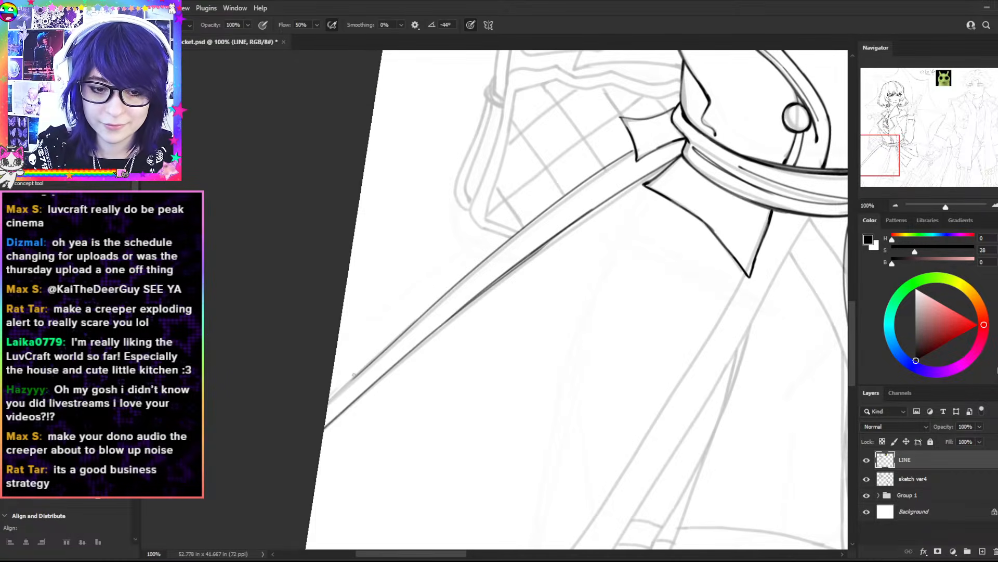
pyautogui.moveTo(328, 405); pyautogui.dragTo(466, 270)
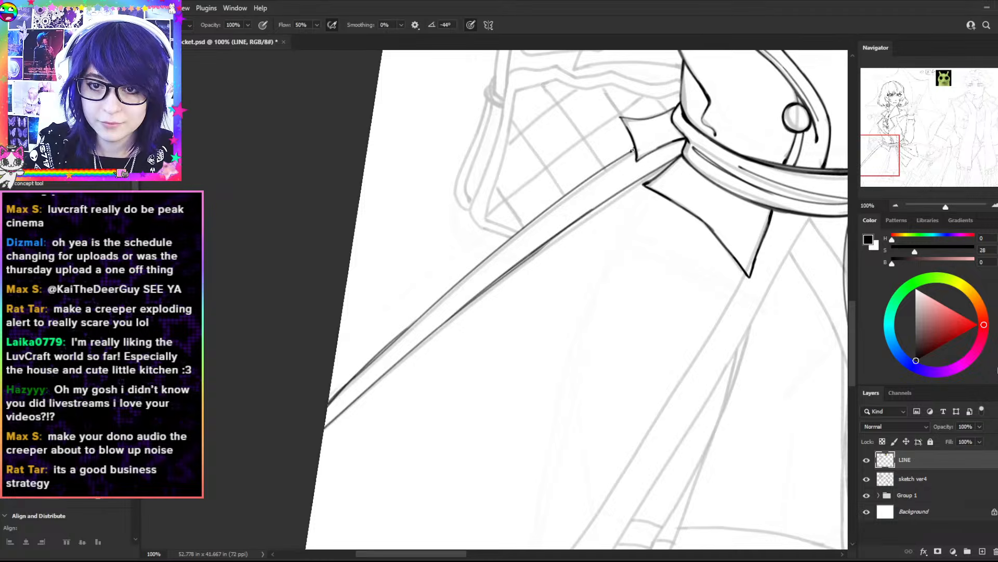
# - Try to thicken the upper diagonal coat line where it leaves the small flap
pyautogui.hotkey('ctrl', '-')
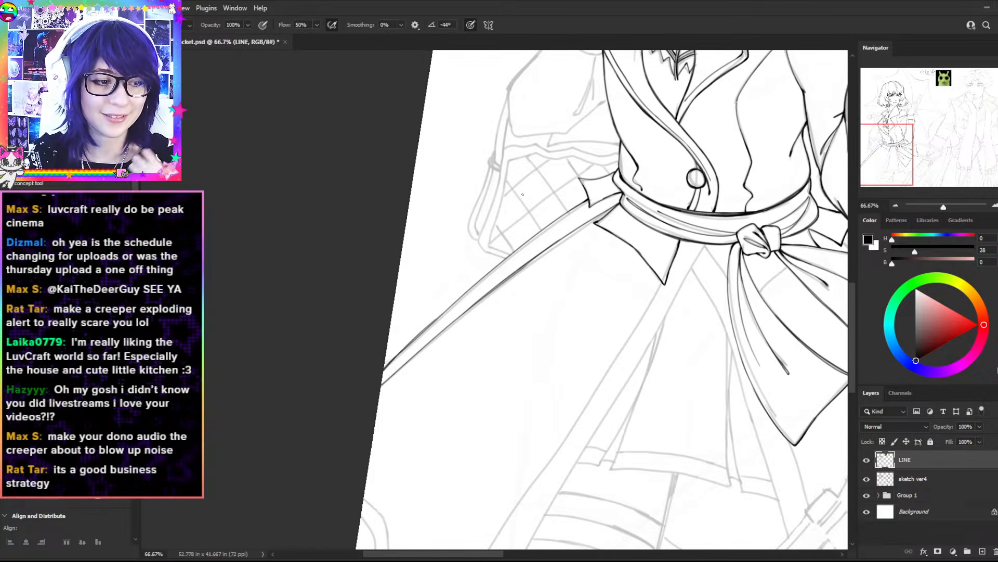
pyautogui.press('z')
pyautogui.click(464, 231)
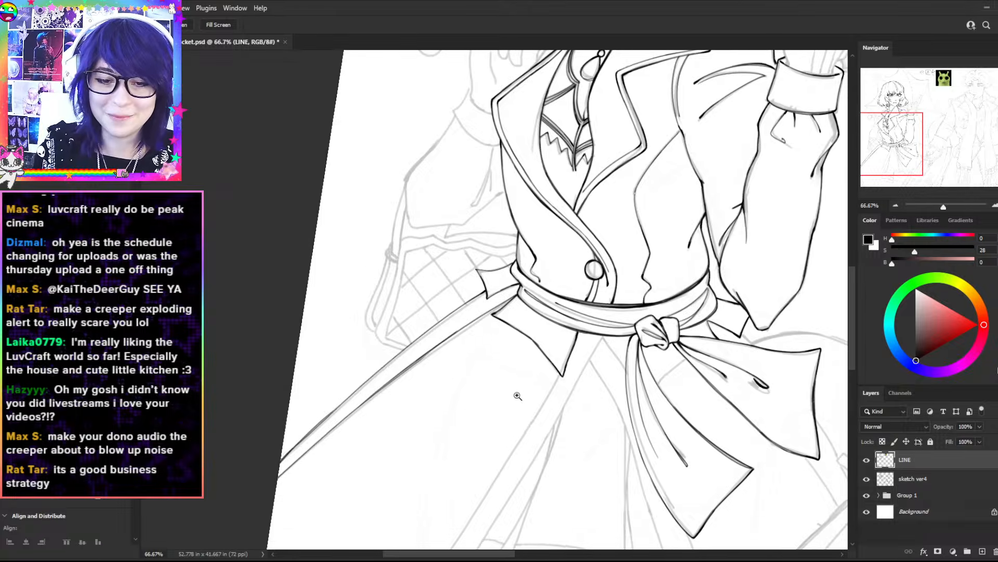
pyautogui.click(464, 230)
pyautogui.hotkey('ctrl', '+')
pyautogui.press('b')
pyautogui.moveTo(447, 264); pyautogui.dragTo(333, 339)
pyautogui.hotkey('ctrl', 'z')
pyautogui.hotkey('ctrl', 'z')
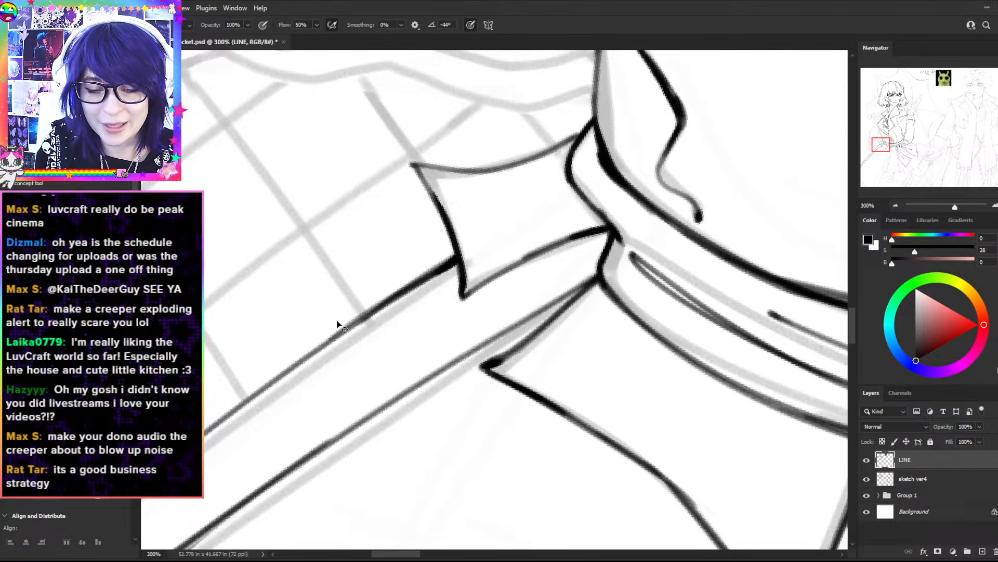
pyautogui.hotkey('ctrl', '-')
pyautogui.hotkey('ctrl', '-')
pyautogui.hotkey('ctrl', '-')
pyautogui.press('space')
pyautogui.moveTo(651, 408); pyautogui.dragTo(644, 195)
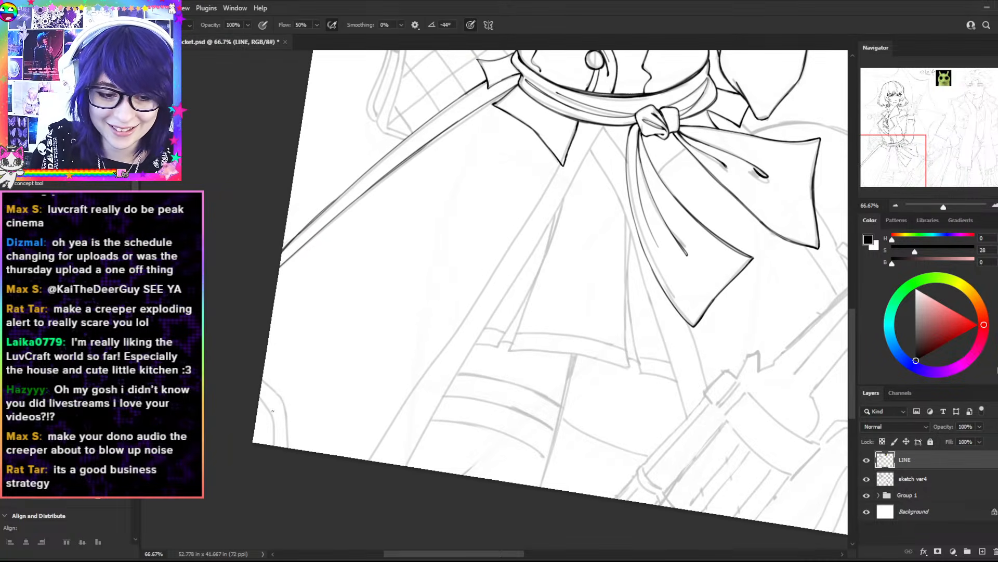
# - Ink the two curved lines that cross the lower-left corner of the canvas, ending both at the canvas border
pyautogui.hotkey('ctrl', '+')
pyautogui.moveTo(395, 423); pyautogui.dragTo(660, 244)
pyautogui.moveTo(408, 268); pyautogui.dragTo(429, 311)
pyautogui.hotkey('ctrl', 'z')
pyautogui.moveTo(407, 268); pyautogui.dragTo(426, 316)
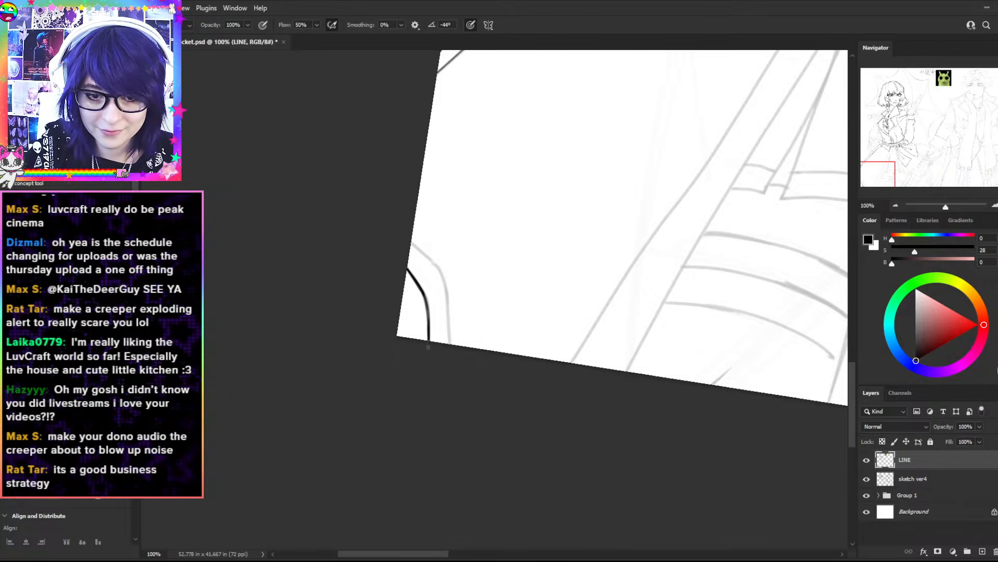
pyautogui.moveTo(412, 237)
pyautogui.mouseDown()
pyautogui.moveTo(449, 287)
pyautogui.moveTo(450, 331)
pyautogui.mouseUp()
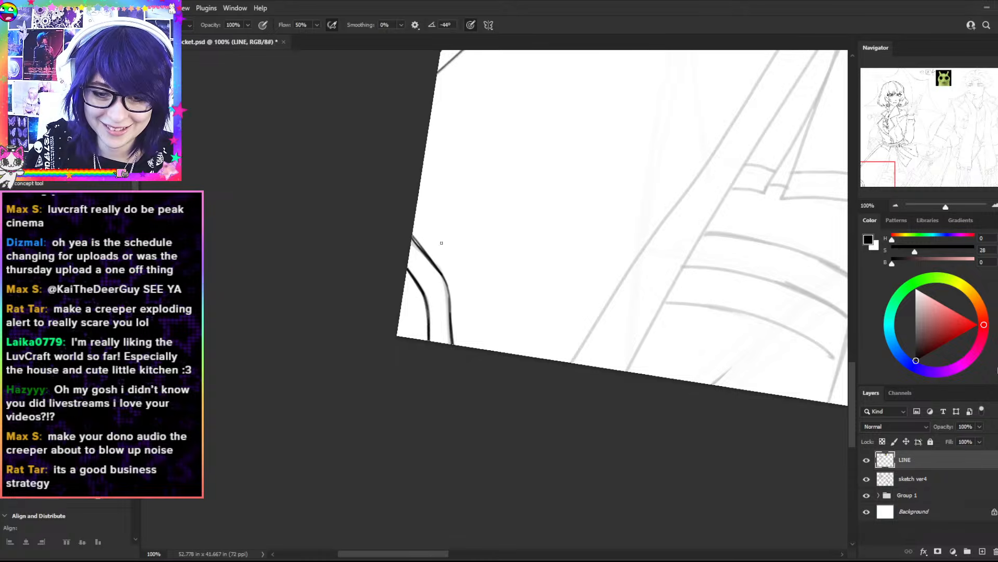
# - Thicken the lower stretch of the outer corner curve down to the canvas border
pyautogui.hotkey('ctrl', '+')
pyautogui.hotkey('ctrl', '+')
pyautogui.moveTo(385, 244); pyautogui.dragTo(409, 341)
pyautogui.hotkey('ctrl', 'z')
pyautogui.hotkey('ctrl', 'z')
pyautogui.moveTo(404, 296); pyautogui.dragTo(410, 384)
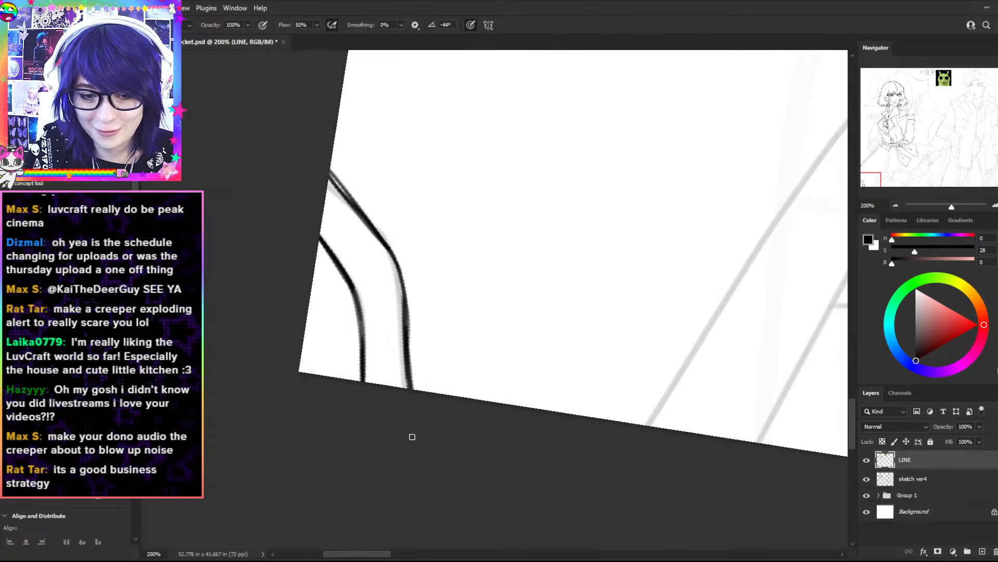
# - Save the drawing with the area below the waist sash in view
pyautogui.hotkey('ctrl', '-')
pyautogui.press('space')
pyautogui.moveTo(567, 242); pyautogui.dragTo(411, 312)
pyautogui.moveTo(619, 200); pyautogui.dragTo(401, 330)
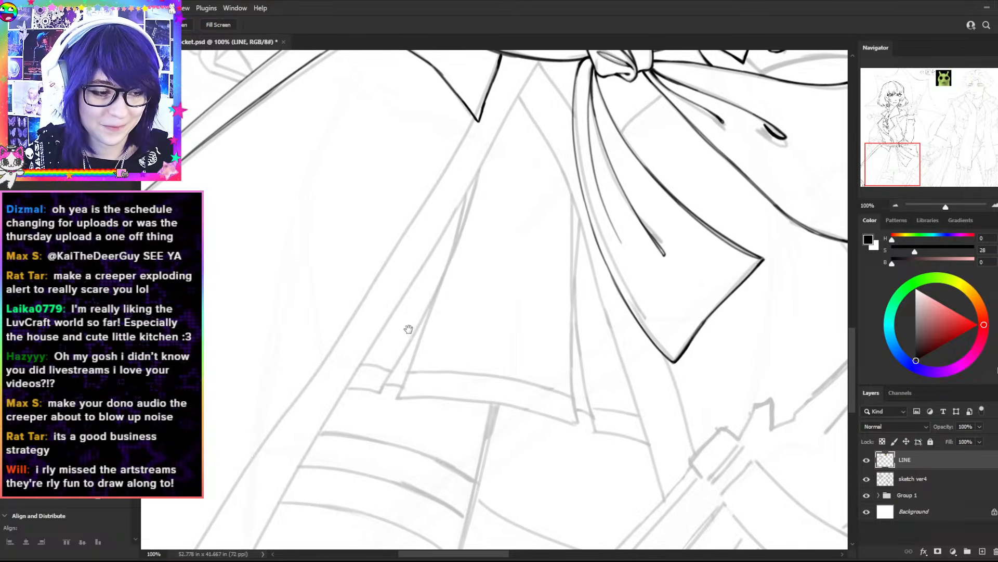
pyautogui.hotkey('ctrl', 's')
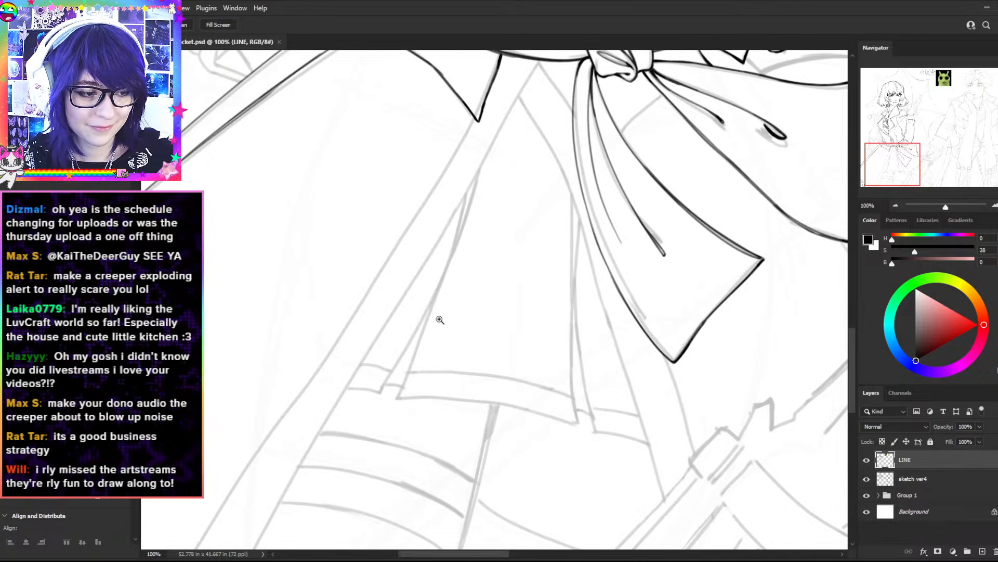
# - Ink the upper stretch of the inner coat strip edge, running diagonally from the sash past the small flap
pyautogui.hotkey('ctrl', '-')
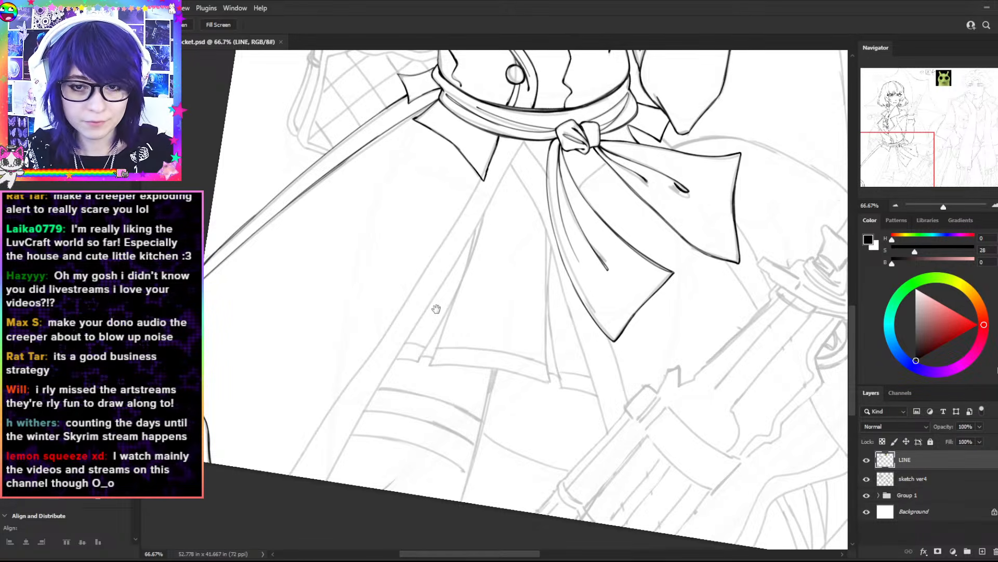
pyautogui.hotkey('ctrl', '+')
pyautogui.hotkey('ctrl', '+')
pyautogui.moveTo(540, 198); pyautogui.dragTo(576, 523)
pyautogui.press('r')
pyautogui.press('h')
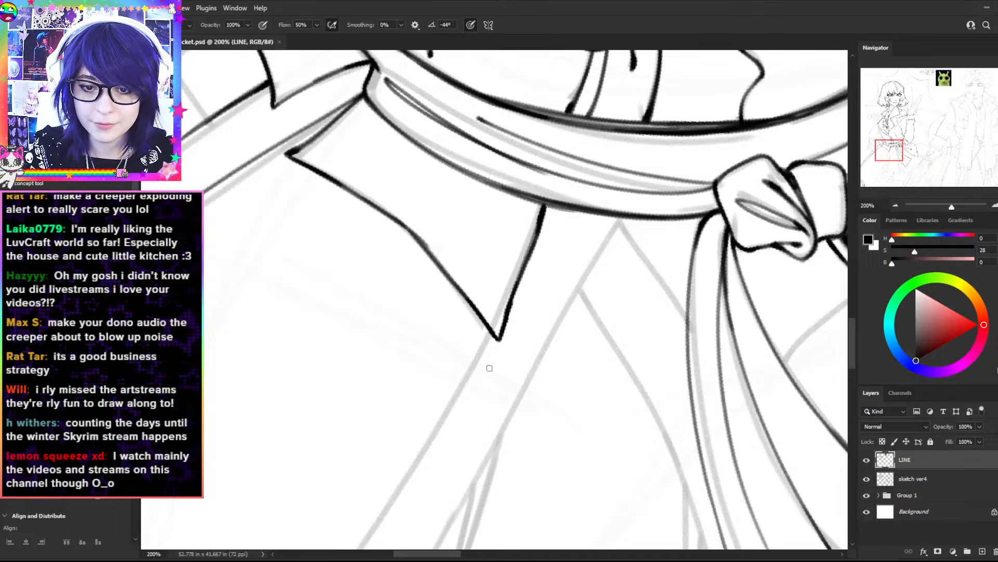
pyautogui.moveTo(494, 438); pyautogui.dragTo(588, 207)
pyautogui.hotkey('ctrl', '-')
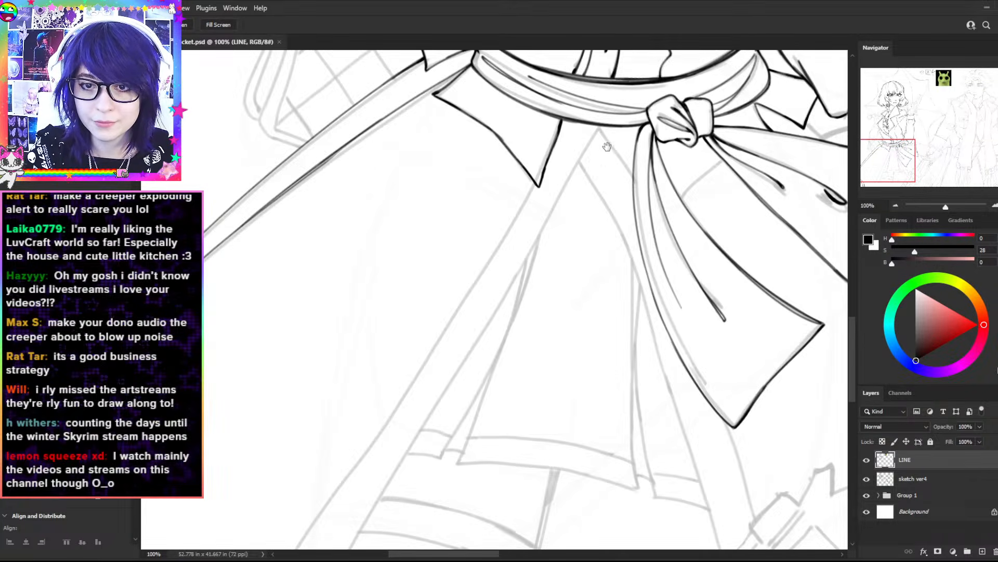
pyautogui.press('b')
pyautogui.moveTo(453, 351); pyautogui.dragTo(560, 187)
pyautogui.hotkey('ctrl', 'z')
pyautogui.moveTo(411, 414); pyautogui.dragTo(604, 124)
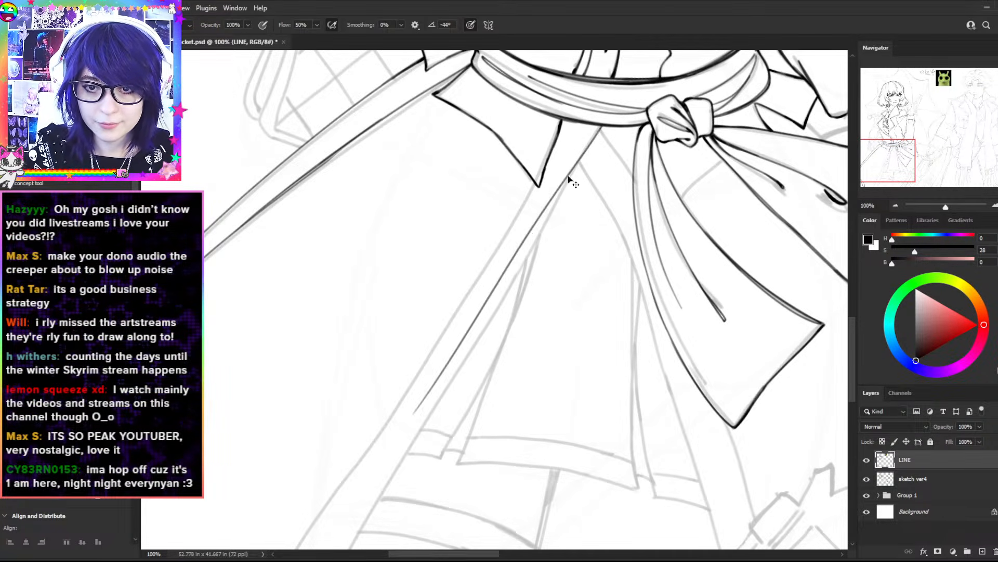
pyautogui.hotkey('ctrl', 'z')
pyautogui.moveTo(429, 412); pyautogui.dragTo(596, 137)
# - Extend the inner coat strip edge along the sketch down to the canvas border
pyautogui.press('r')
pyautogui.moveTo(590, 201); pyautogui.dragTo(579, 438)
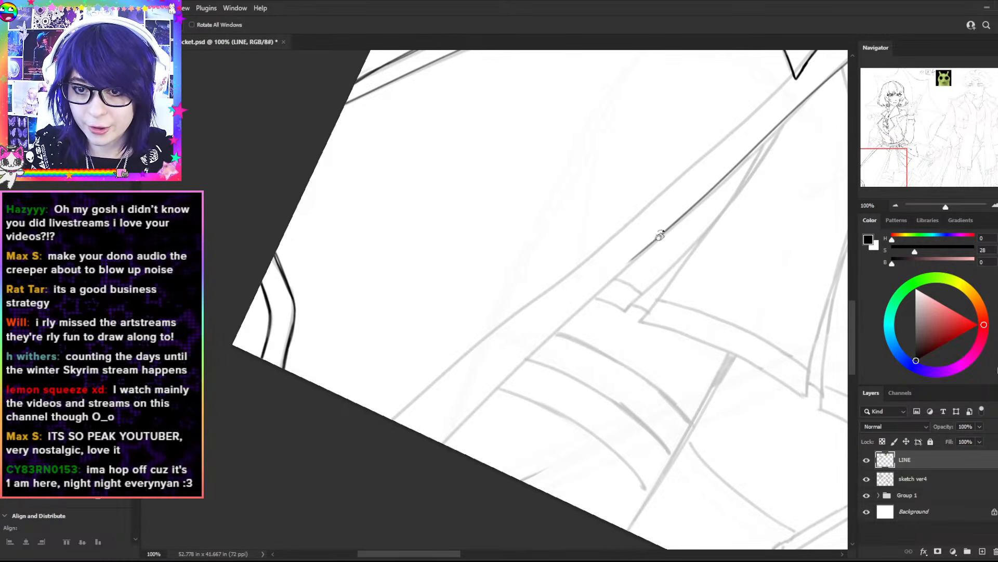
pyautogui.press('b')
pyautogui.moveTo(645, 248); pyautogui.dragTo(450, 445)
pyautogui.hotkey('ctrl', 'z')
pyautogui.moveTo(649, 246); pyautogui.dragTo(433, 440)
pyautogui.hotkey('ctrl', 'z')
pyautogui.moveTo(651, 245); pyautogui.dragTo(443, 444)
# - Ink the parallel outer edge of the coat strip from the small flap's tip to the canvas border
pyautogui.press('r')
pyautogui.moveTo(702, 216); pyautogui.dragTo(487, 378)
pyautogui.moveTo(677, 307); pyautogui.dragTo(544, 51)
pyautogui.moveTo(621, 299); pyautogui.dragTo(529, 235)
pyautogui.press('b')
pyautogui.moveTo(532, 288)
pyautogui.mouseDown()
pyautogui.moveTo(621, 381)
pyautogui.moveTo(680, 261)
pyautogui.moveTo(671, 224)
pyautogui.mouseUp()
pyautogui.hotkey('ctrl', 'z')
pyautogui.press('r')
pyautogui.press('b')
pyautogui.moveTo(566, 221); pyautogui.dragTo(404, 427)
pyautogui.press('space')
pyautogui.moveTo(479, 375)
pyautogui.mouseDown()
pyautogui.moveTo(645, 178)
pyautogui.moveTo(394, 432)
pyautogui.mouseUp()
pyautogui.hotkey('ctrl', 'z')
pyautogui.moveTo(598, 205); pyautogui.dragTo(406, 434)
pyautogui.hotkey('ctrl', 'z')
pyautogui.hotkey('ctrl', '-')
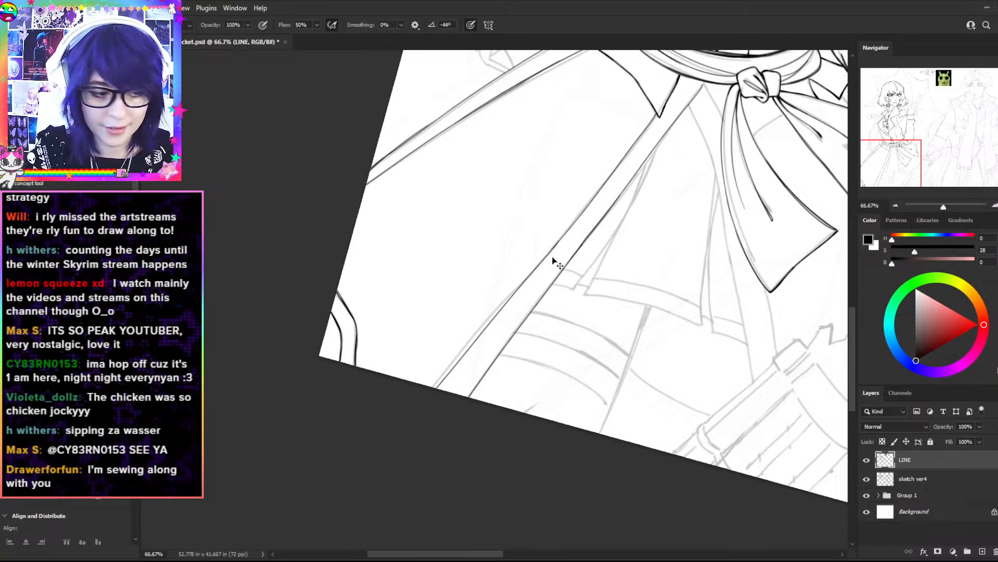
# - Ink the short slanted coat edge from the strip's peak under the sash toward the bow tail
pyautogui.hotkey('ctrl', '+')
pyautogui.press('space')
pyautogui.moveTo(601, 268); pyautogui.dragTo(501, 383)
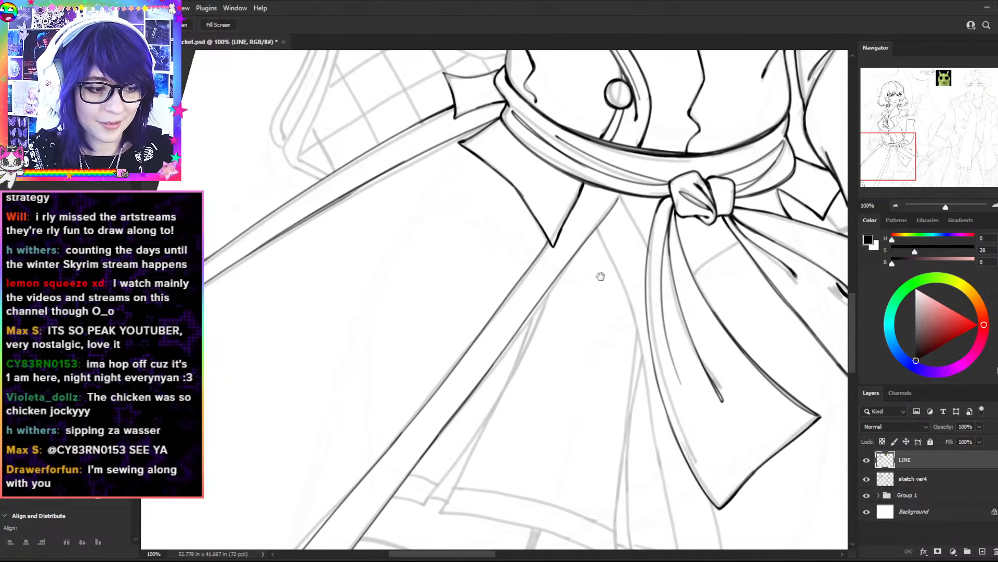
pyautogui.moveTo(591, 282); pyautogui.dragTo(494, 248)
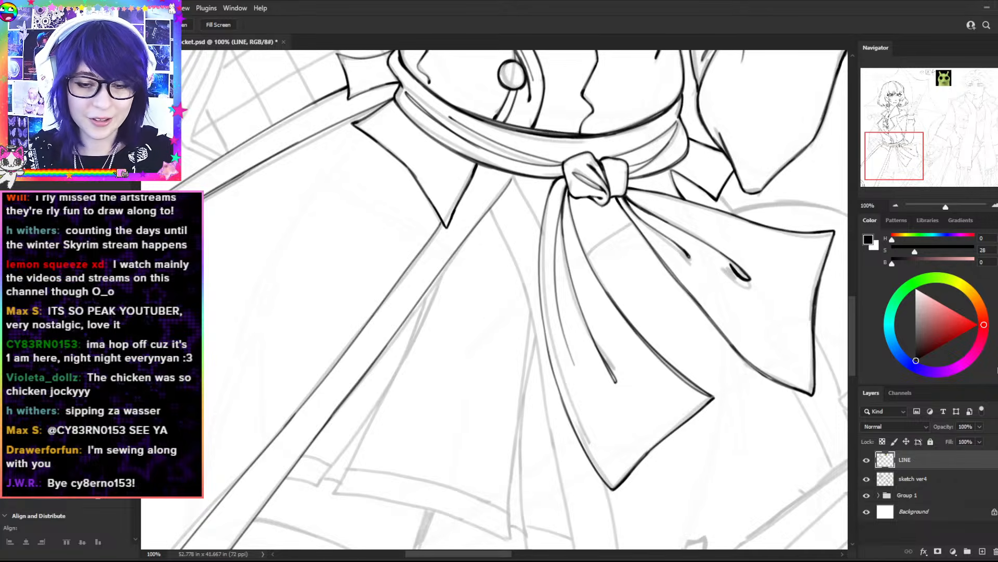
pyautogui.press('b')
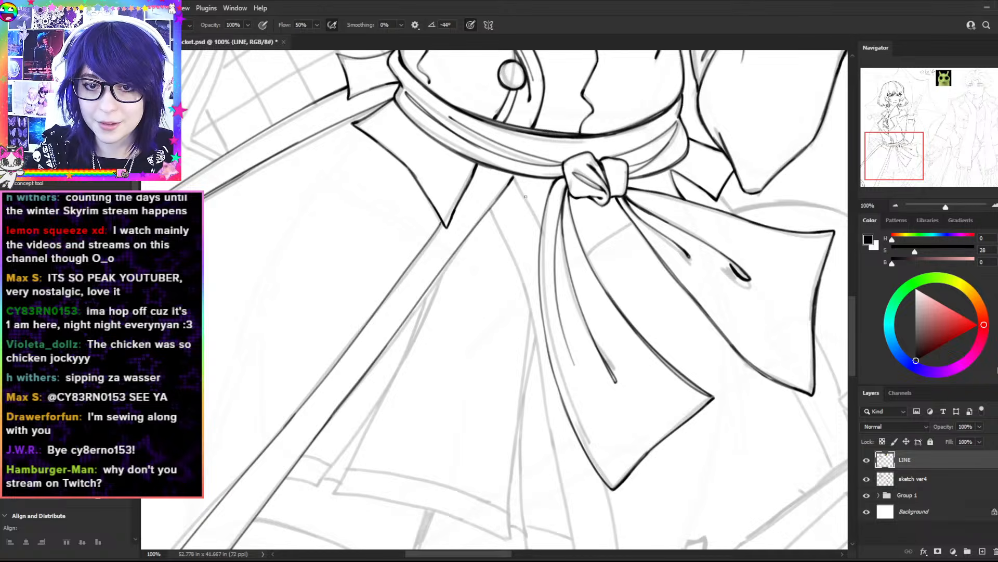
pyautogui.hotkey('ctrl', 'z')
pyautogui.moveTo(515, 178); pyautogui.dragTo(542, 234)
pyautogui.hotkey('ctrl', 'z')
pyautogui.moveTo(515, 178); pyautogui.dragTo(541, 232)
pyautogui.moveTo(515, 178); pyautogui.dragTo(538, 224)
pyautogui.hotkey('ctrl', 'z')
pyautogui.moveTo(514, 178); pyautogui.dragTo(534, 217)
# - Rework the short slanted coat edge so it runs cleanly from the peak to the bow tail
pyautogui.hotkey('ctrl', '+')
pyautogui.moveTo(515, 54)
pyautogui.mouseDown()
pyautogui.moveTo(462, 244)
pyautogui.moveTo(531, 350)
pyautogui.mouseUp()
pyautogui.hotkey('ctrl', 'z')
pyautogui.hotkey('ctrl', 'z')
pyautogui.hotkey('ctrl', 'z')
pyautogui.hotkey('ctrl', 'z')
pyautogui.moveTo(499, 287)
pyautogui.mouseDown()
pyautogui.moveTo(536, 359)
pyautogui.moveTo(526, 339)
pyautogui.mouseUp()
pyautogui.hotkey('ctrl', 'z')
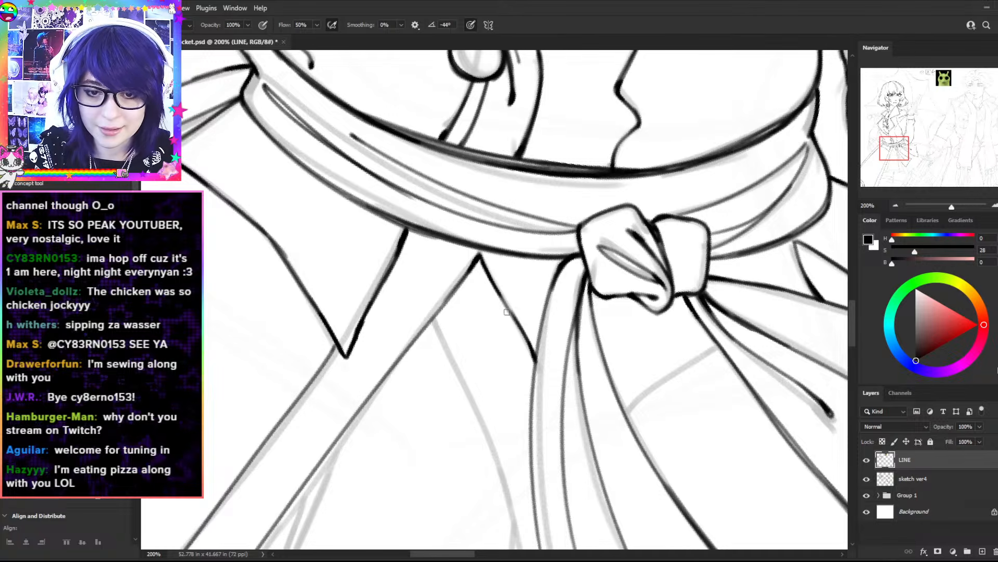
# - Thicken the inner coat strip edge downward from its peak at the sash and retrace the short slanted edge
pyautogui.moveTo(479, 255); pyautogui.dragTo(335, 424)
pyautogui.hotkey('ctrl', 'z')
pyautogui.hotkey('ctrl', 'z')
pyautogui.moveTo(472, 263)
pyautogui.mouseDown()
pyautogui.moveTo(312, 458)
pyautogui.moveTo(398, 363)
pyautogui.moveTo(315, 473)
pyautogui.mouseUp()
pyautogui.hotkey('ctrl', 'z')
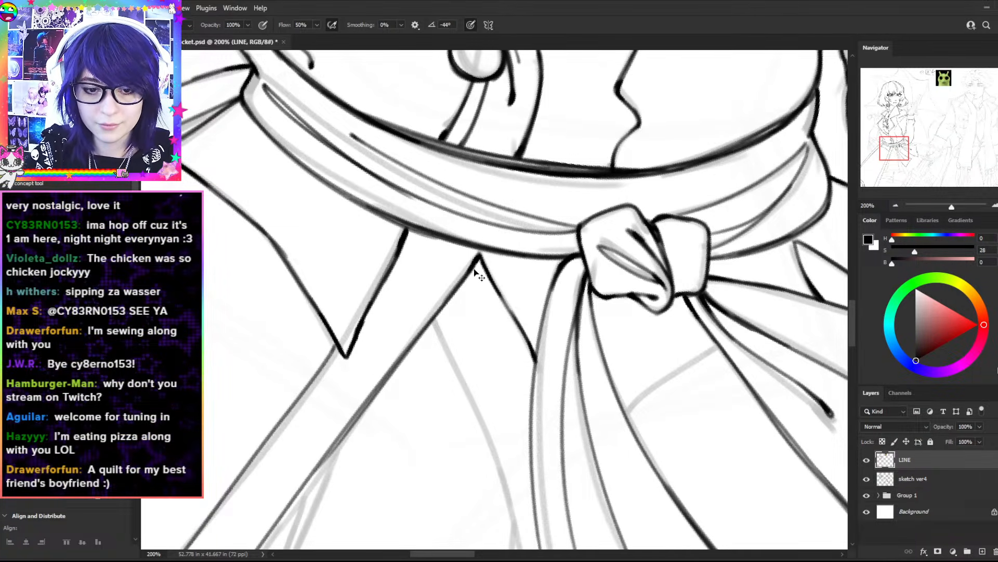
pyautogui.hotkey('ctrl', '-')
pyautogui.moveTo(471, 338)
pyautogui.mouseDown()
pyautogui.moveTo(570, 163)
pyautogui.moveTo(582, 162)
pyautogui.mouseUp()
pyautogui.moveTo(600, 102); pyautogui.dragTo(624, 142)
pyautogui.moveTo(596, 101); pyautogui.dragTo(488, 243)
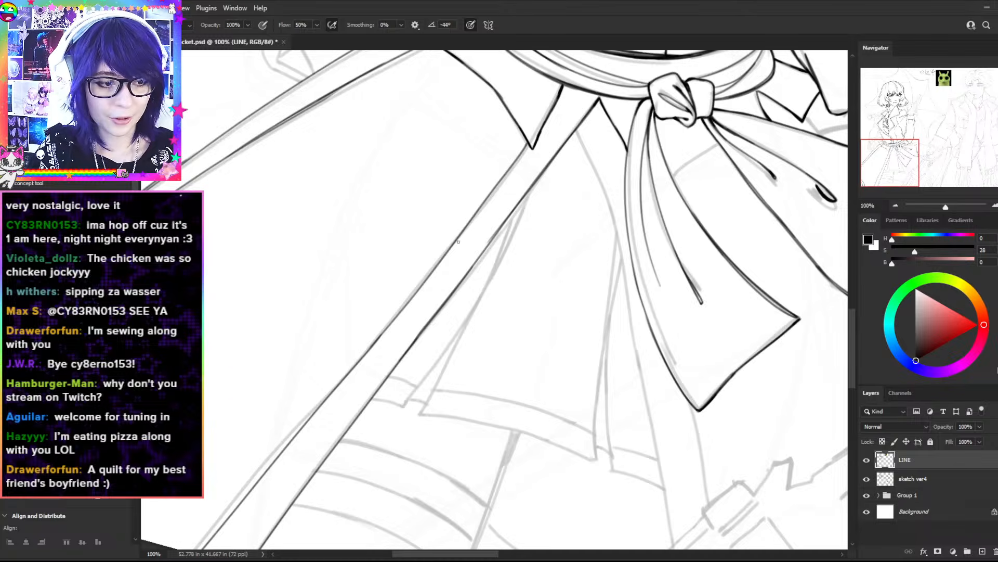
# - Erase the stray ink at the peak where the coat strip meets the underside of the sash
pyautogui.moveTo(631, 158); pyautogui.dragTo(451, 366)
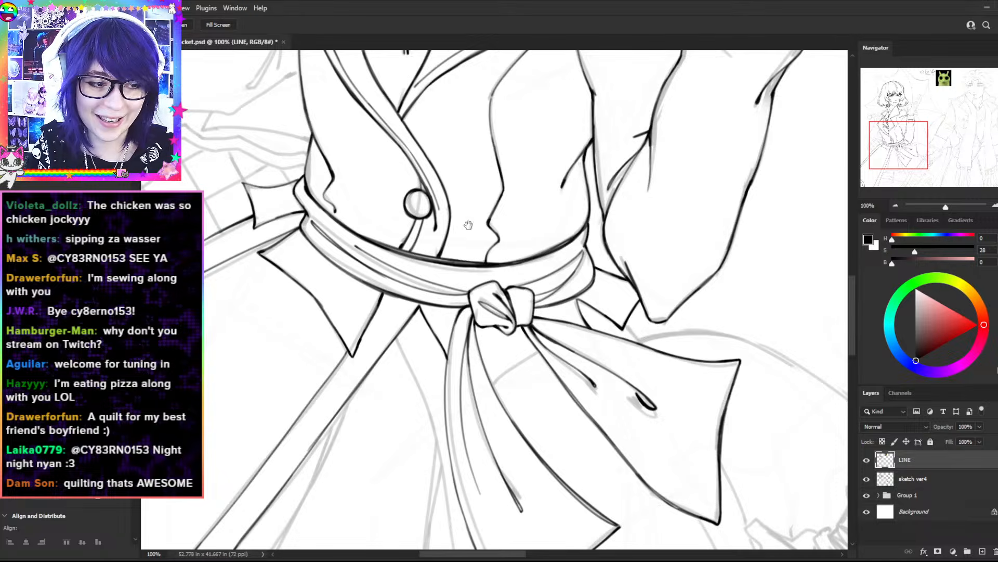
pyautogui.moveTo(578, 370); pyautogui.dragTo(661, 202)
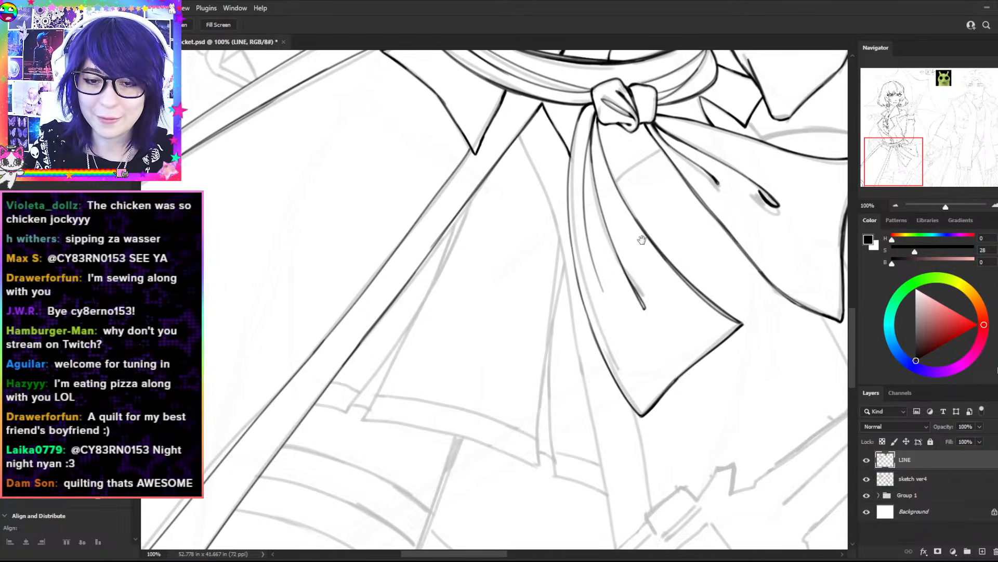
pyautogui.hotkey('ctrl', '-')
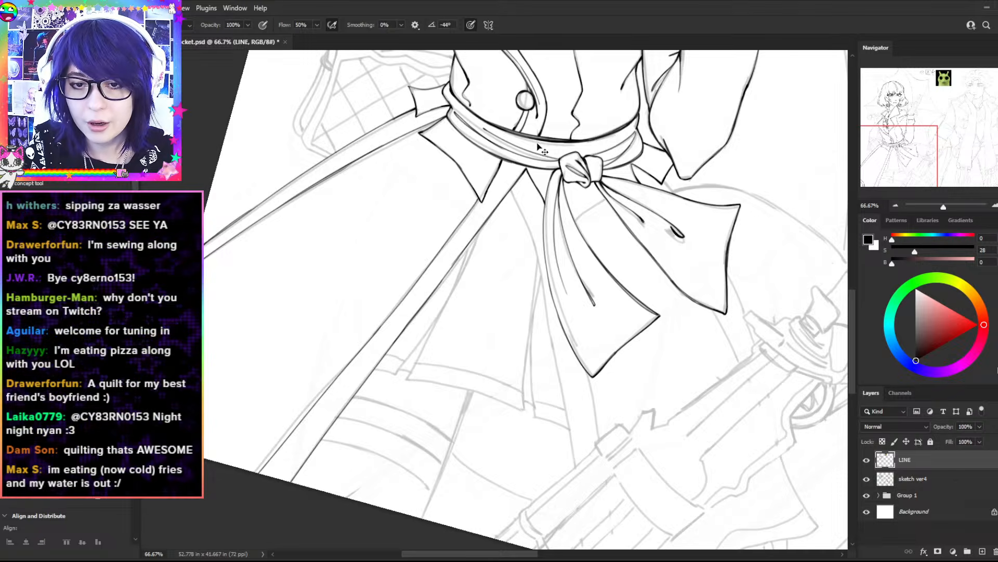
pyautogui.hotkey('ctrl', '+')
pyautogui.moveTo(538, 119)
pyautogui.mouseDown()
pyautogui.moveTo(502, 233)
pyautogui.moveTo(530, 265)
pyautogui.mouseUp()
pyautogui.press('e')
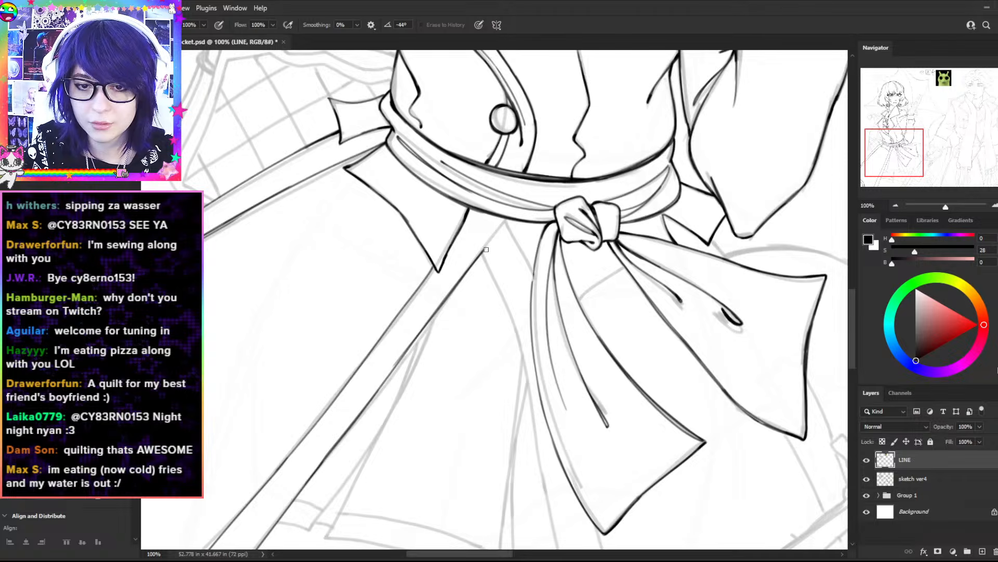
pyautogui.hotkey('ctrl', 'z')
pyautogui.hotkey('ctrl', '+')
pyautogui.moveTo(526, 170)
pyautogui.mouseDown()
pyautogui.moveTo(522, 138)
pyautogui.moveTo(533, 179)
pyautogui.mouseUp()
pyautogui.press('b')
pyautogui.hotkey('ctrl', '-')
pyautogui.hotkey('ctrl', '-')
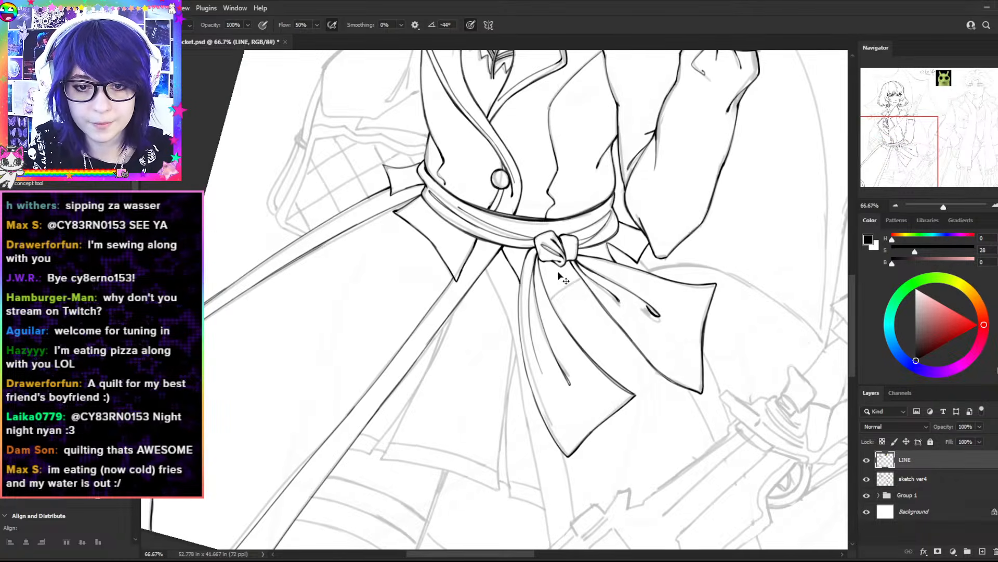
pyautogui.hotkey('ctrl', '+')
pyautogui.hotkey('ctrl', '+')
pyautogui.moveTo(541, 312); pyautogui.dragTo(512, 150)
pyautogui.press('j')
pyautogui.moveTo(586, 202); pyautogui.dragTo(591, 308)
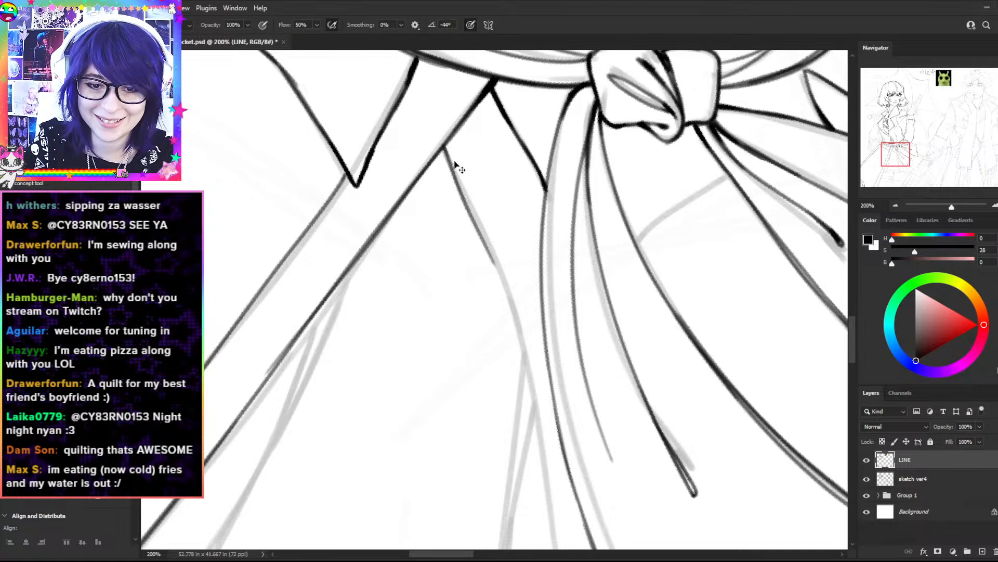
pyautogui.hotkey('ctrl', '-')
pyautogui.press('r')
pyautogui.moveTo(723, 245); pyautogui.dragTo(473, 65)
pyautogui.moveTo(699, 202); pyautogui.dragTo(614, 281)
pyautogui.hotkey('ctrl', 'z')
pyautogui.moveTo(313, 435)
pyautogui.mouseDown()
pyautogui.moveTo(358, 393)
pyautogui.moveTo(612, 233)
pyautogui.moveTo(390, 375)
pyautogui.moveTo(530, 281)
pyautogui.moveTo(475, 322)
pyautogui.moveTo(561, 276)
pyautogui.mouseUp()
pyautogui.hotkey('ctrl', 'z')
pyautogui.hotkey('ctrl', 'z')
pyautogui.hotkey('ctrl', 'z')
pyautogui.hotkey('ctrl', 'z')
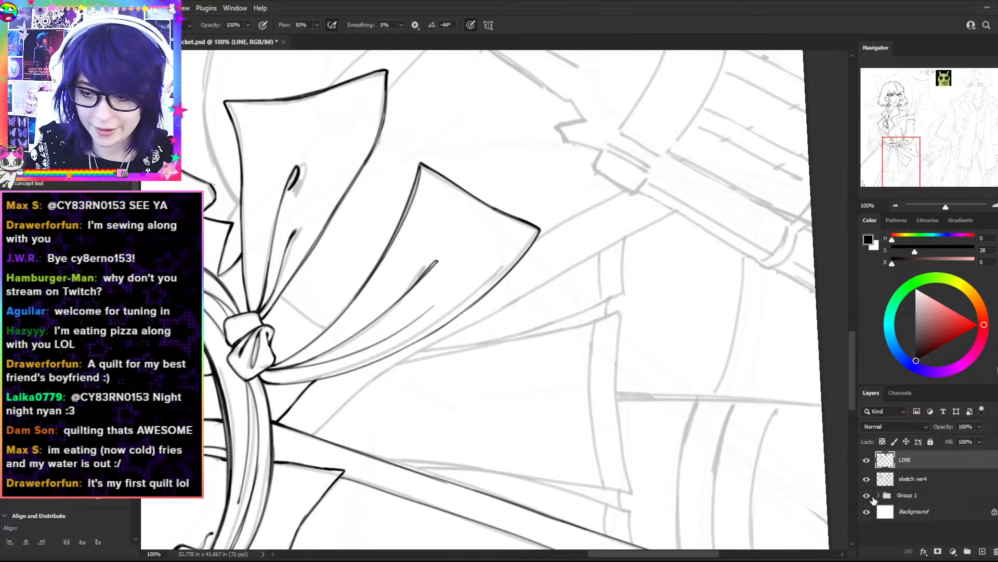
# - Add a new layer above LINE and try inking the upper part of the coat edge behind the bow tail
pyautogui.click(982, 552)
pyautogui.moveTo(315, 435); pyautogui.dragTo(450, 326)
pyautogui.hotkey('ctrl', 'z')
pyautogui.moveTo(310, 439); pyautogui.dragTo(471, 322)
pyautogui.hotkey('ctrl', 'z')
pyautogui.moveTo(309, 437)
pyautogui.mouseDown()
pyautogui.moveTo(472, 323)
pyautogui.moveTo(552, 295)
pyautogui.mouseUp()
pyautogui.hotkey('ctrl', 'z')
# - Ink the long coat edge in one sweep from the weapon, past the bow tail, to the coat strip
pyautogui.moveTo(696, 206); pyautogui.dragTo(335, 398)
pyautogui.hotkey('ctrl', 'z')
pyautogui.moveTo(688, 209); pyautogui.dragTo(321, 401)
pyautogui.hotkey('ctrl', 'z')
pyautogui.moveTo(685, 211); pyautogui.dragTo(296, 415)
pyautogui.hotkey('ctrl', 'z')
pyautogui.moveTo(658, 222); pyautogui.dragTo(315, 427)
pyautogui.hotkey('ctrl', 'z')
pyautogui.moveTo(687, 206); pyautogui.dragTo(277, 410)
pyautogui.hotkey('ctrl', 'z')
pyautogui.moveTo(682, 210); pyautogui.dragTo(309, 432)
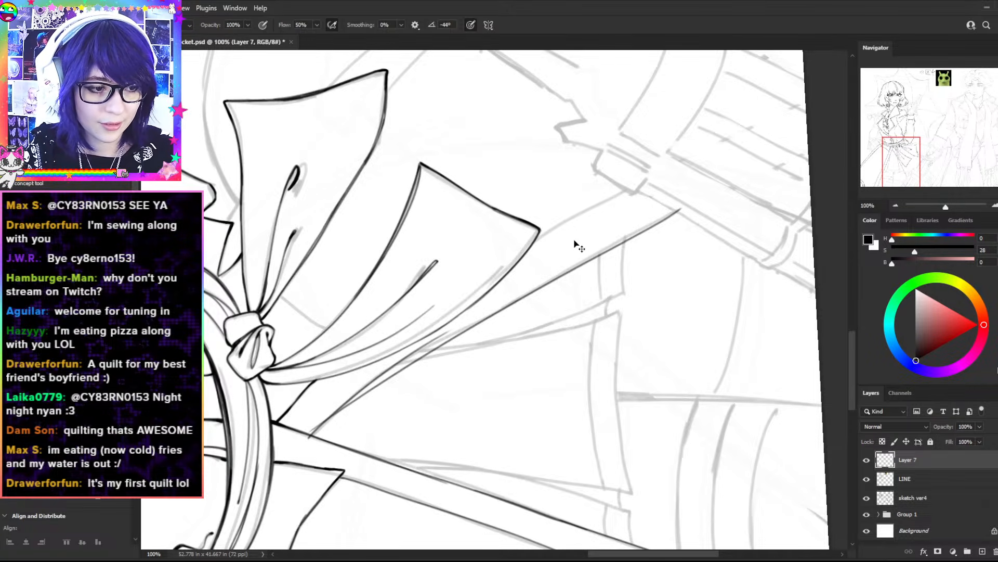
pyautogui.hotkey('ctrl', 'z')
pyautogui.moveTo(681, 208)
pyautogui.mouseDown()
pyautogui.moveTo(463, 326)
pyautogui.moveTo(361, 397)
pyautogui.mouseUp()
# - Retrace the middle of the long coat edge where it passes the lower bow tail
pyautogui.hotkey('ctrl', 'z')
pyautogui.moveTo(490, 312); pyautogui.dragTo(371, 385)
pyautogui.hotkey('ctrl', 'z')
pyautogui.moveTo(494, 309); pyautogui.dragTo(384, 373)
# - Thicken the upper end of the long coat edge where it leaves the coat strip
pyautogui.press('r')
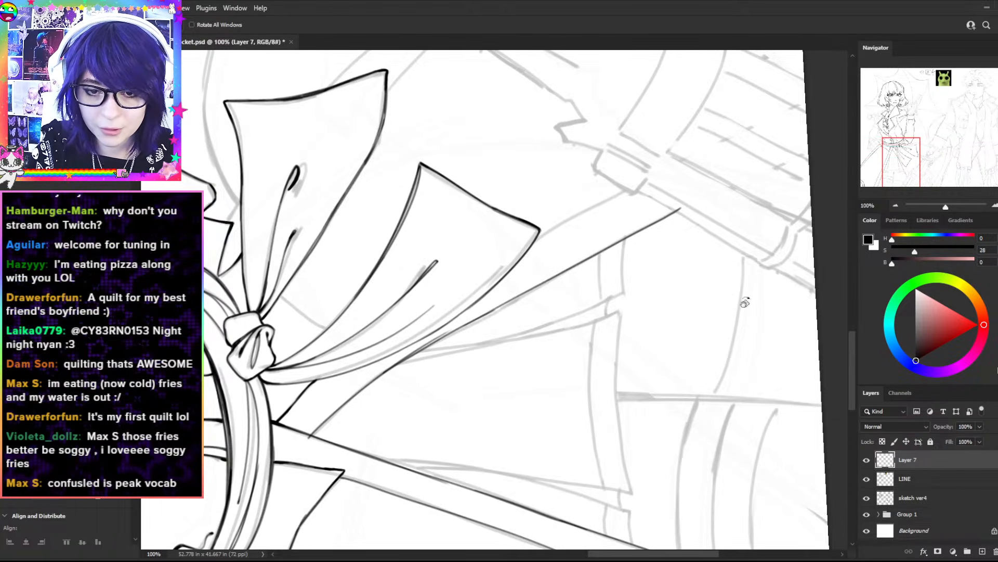
pyautogui.moveTo(443, 245); pyautogui.dragTo(543, 245)
pyautogui.press('b')
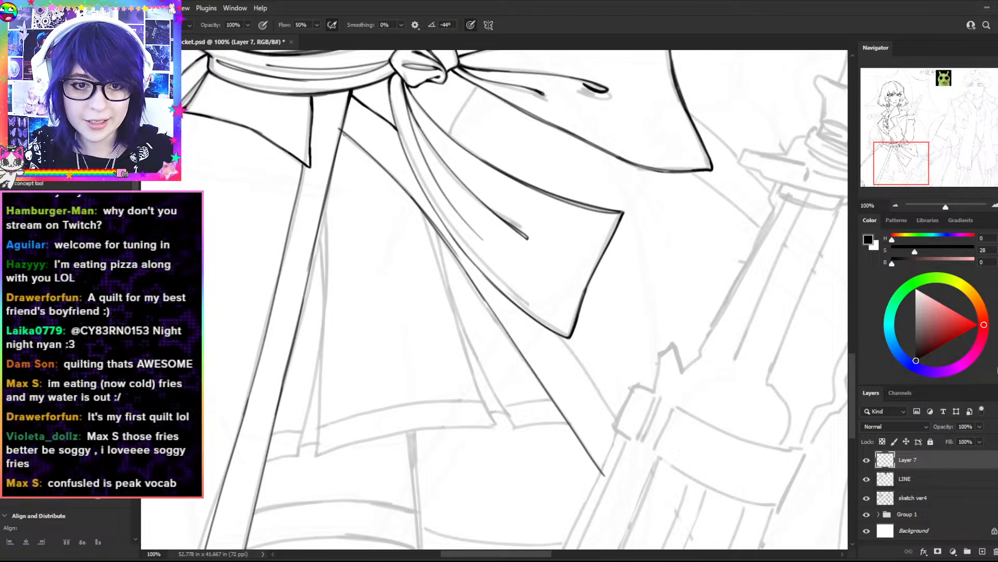
pyautogui.moveTo(342, 132); pyautogui.dragTo(386, 169)
pyautogui.hotkey('ctrl', 'z')
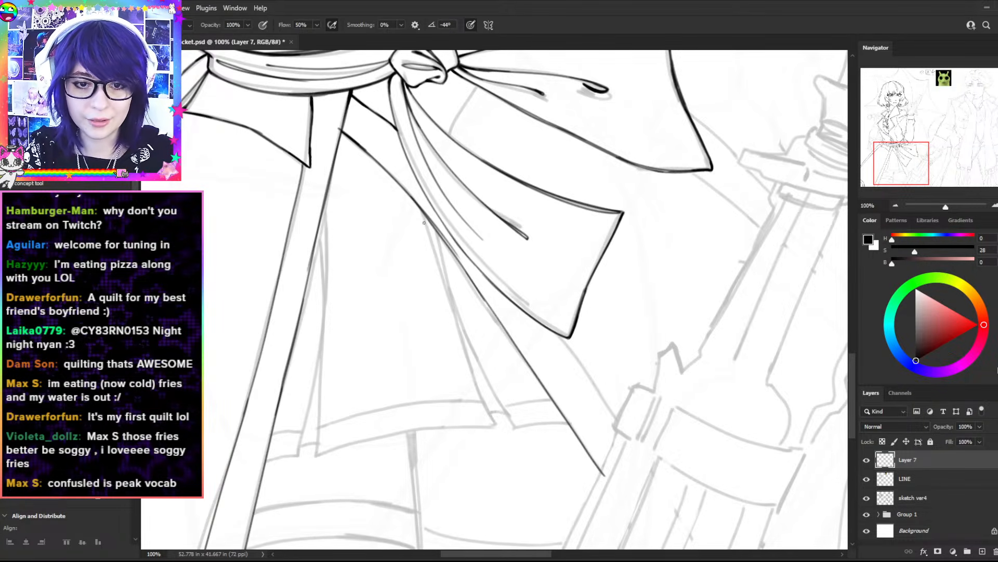
# - Try to erase and retrace the stretch of the long coat edge that runs beside the lower bow tail
pyautogui.press('e')
pyautogui.moveTo(423, 206); pyautogui.dragTo(478, 292)
pyautogui.press('b')
pyautogui.hotkey('ctrl', 'z')
pyautogui.moveTo(423, 214); pyautogui.dragTo(489, 307)
pyautogui.hotkey('ctrl', 'z')
pyautogui.hotkey('ctrl', 'z')
pyautogui.hotkey('ctrl', 'z')
pyautogui.hotkey('ctrl', 'z')
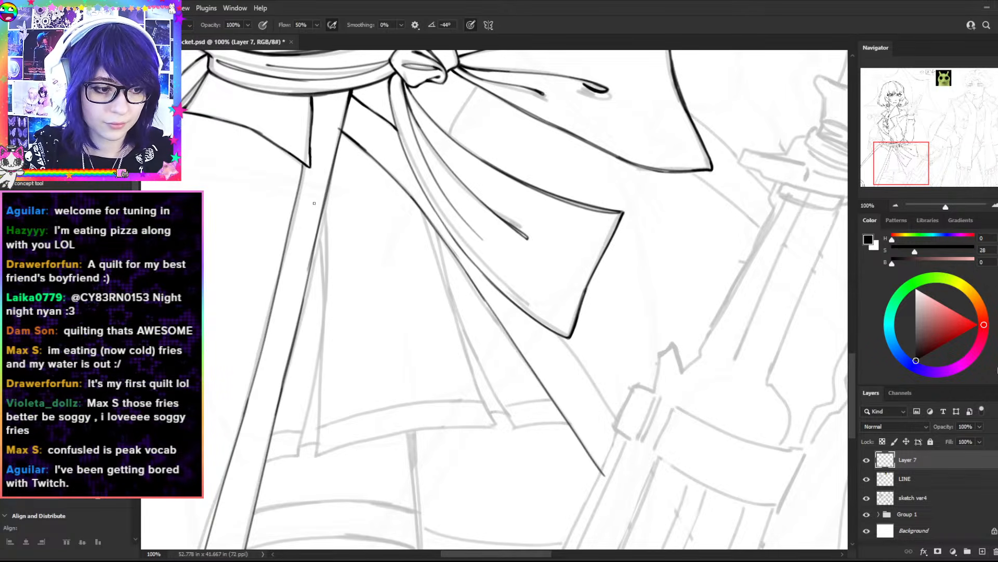
pyautogui.moveTo(419, 208); pyautogui.dragTo(488, 300)
pyautogui.hotkey('ctrl', 'z')
pyautogui.moveTo(426, 219); pyautogui.dragTo(500, 323)
pyautogui.hotkey('ctrl', 'z')
pyautogui.hotkey('ctrl', 'z')
pyautogui.press('r')
pyautogui.moveTo(626, 175)
pyautogui.mouseDown()
pyautogui.moveTo(652, 210)
pyautogui.moveTo(424, 149)
pyautogui.mouseUp()
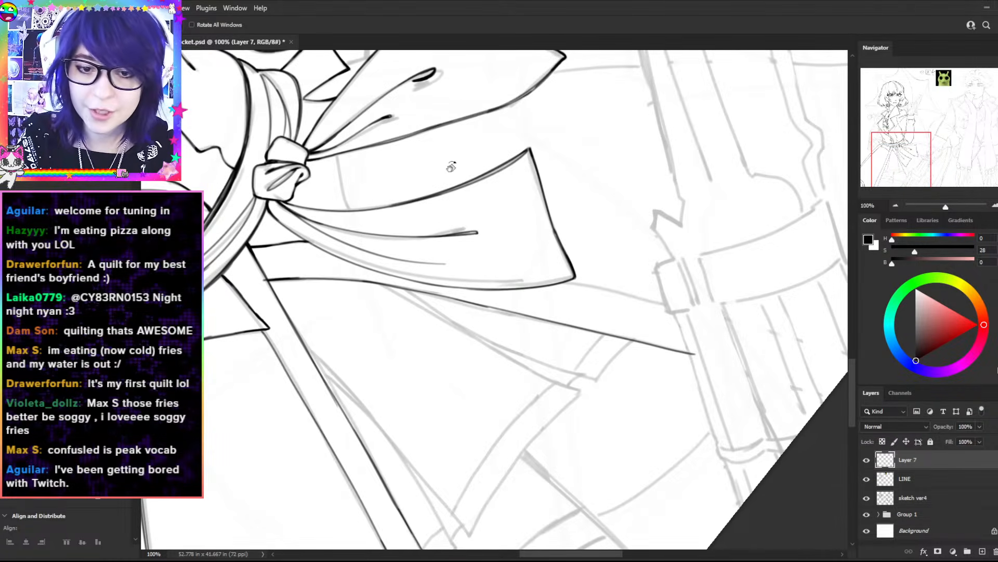
pyautogui.moveTo(676, 227); pyautogui.dragTo(481, 230)
pyautogui.press('b')
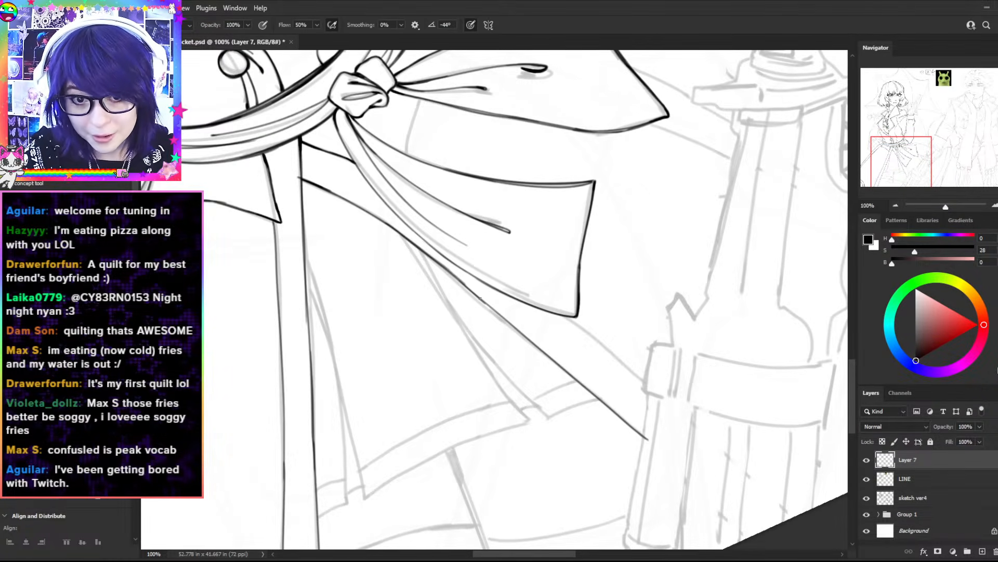
# - Try to retrace the long coat edge from beside the lower bow tail down toward the weapon
pyautogui.moveTo(457, 281); pyautogui.dragTo(503, 319)
pyautogui.hotkey('ctrl', 'z')
pyautogui.moveTo(458, 281); pyautogui.dragTo(539, 347)
pyautogui.hotkey('ctrl', 'z')
pyautogui.hotkey('ctrl', 'z')
pyautogui.moveTo(468, 289); pyautogui.dragTo(551, 359)
pyautogui.press('z')
pyautogui.moveTo(454, 272)
pyautogui.mouseDown()
pyautogui.moveTo(484, 278)
pyautogui.moveTo(442, 284)
pyautogui.moveTo(534, 369)
pyautogui.mouseUp()
pyautogui.press('b')
pyautogui.hotkey('ctrl', 'z')
pyautogui.hotkey('ctrl', 'z')
pyautogui.moveTo(447, 289); pyautogui.dragTo(517, 349)
pyautogui.hotkey('ctrl', 'z')
pyautogui.moveTo(431, 276); pyautogui.dragTo(597, 419)
pyautogui.hotkey('ctrl', 'z')
pyautogui.moveTo(516, 351); pyautogui.dragTo(610, 424)
pyautogui.hotkey('ctrl', 'z')
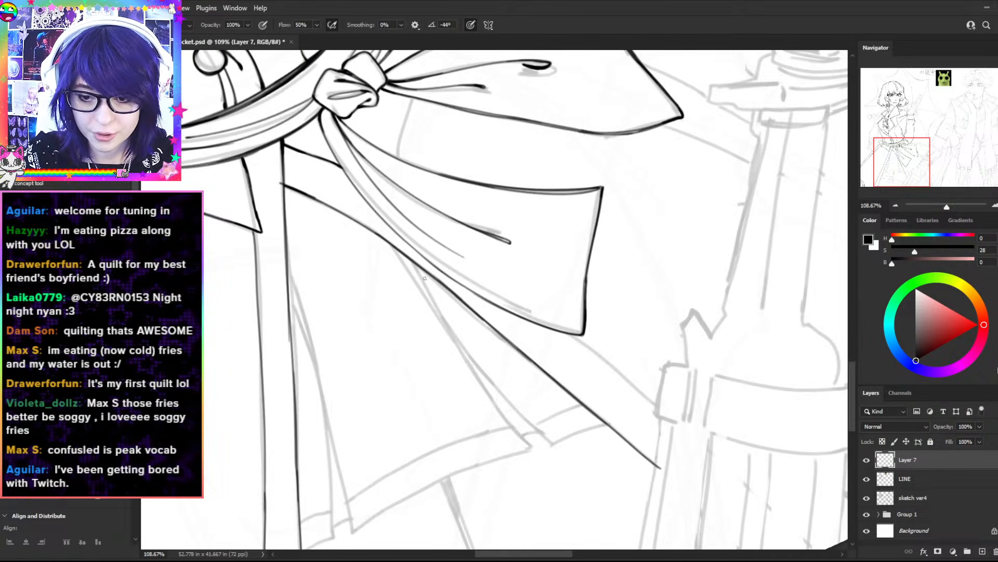
# - Darken the lower end of the long coat edge where it meets the weapon
pyautogui.moveTo(604, 423)
pyautogui.mouseDown()
pyautogui.moveTo(660, 473)
pyautogui.moveTo(619, 434)
pyautogui.moveTo(660, 472)
pyautogui.mouseUp()
pyautogui.hotkey('ctrl', 'z')
pyautogui.moveTo(601, 418); pyautogui.dragTo(656, 467)
pyautogui.moveTo(643, 455); pyautogui.dragTo(655, 465)
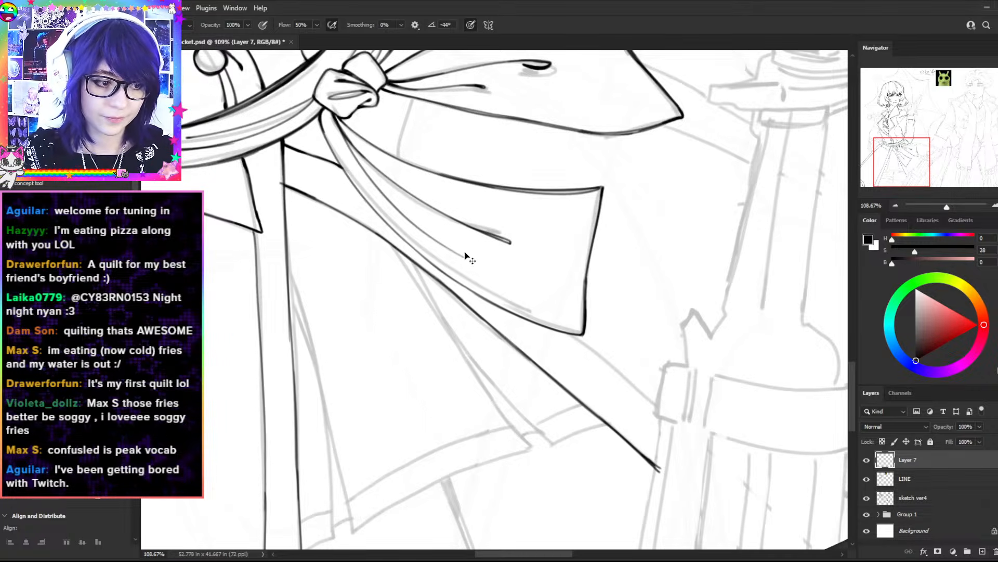
pyautogui.hotkey('ctrl', '1')
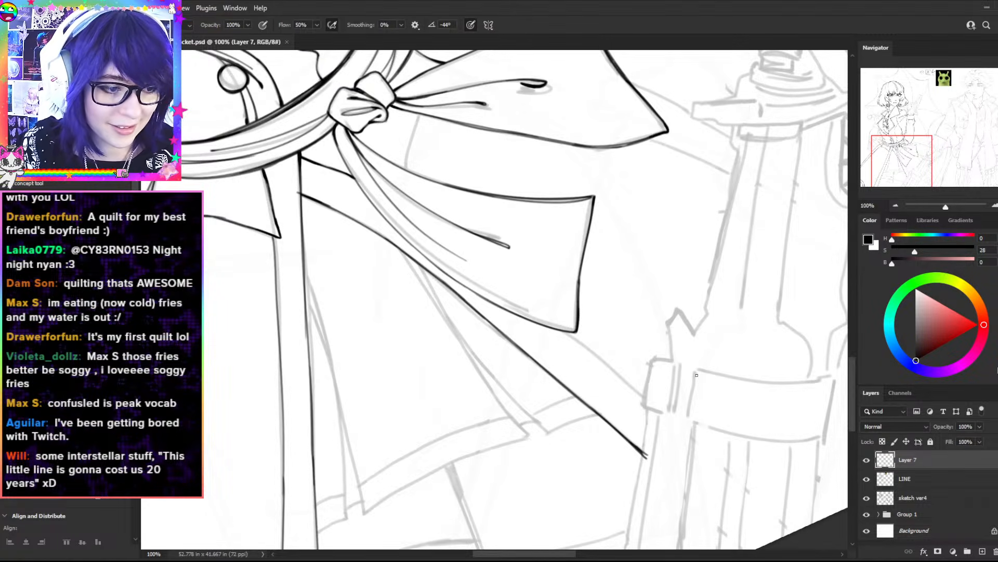
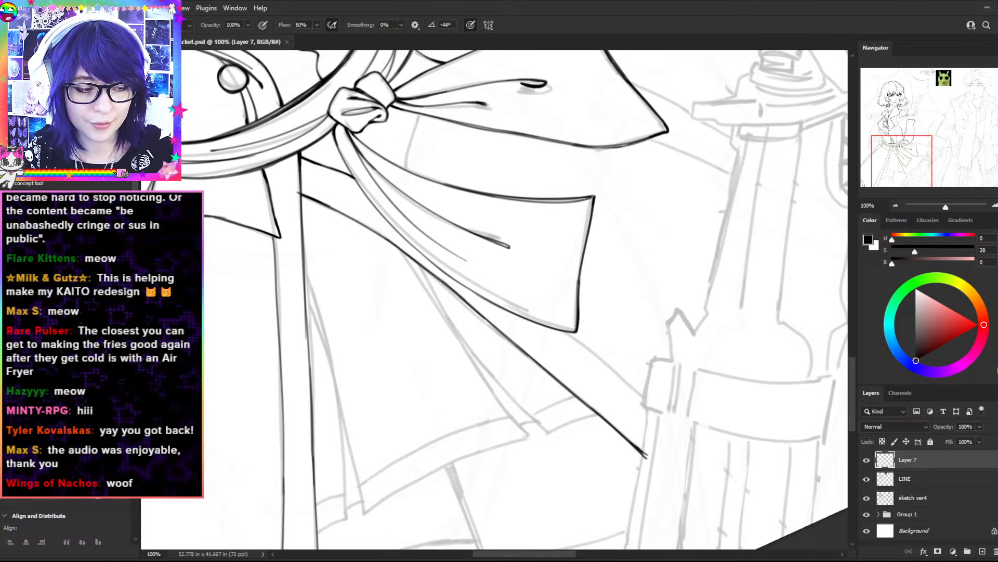
pyautogui.moveTo(641, 460); pyautogui.dragTo(649, 459)
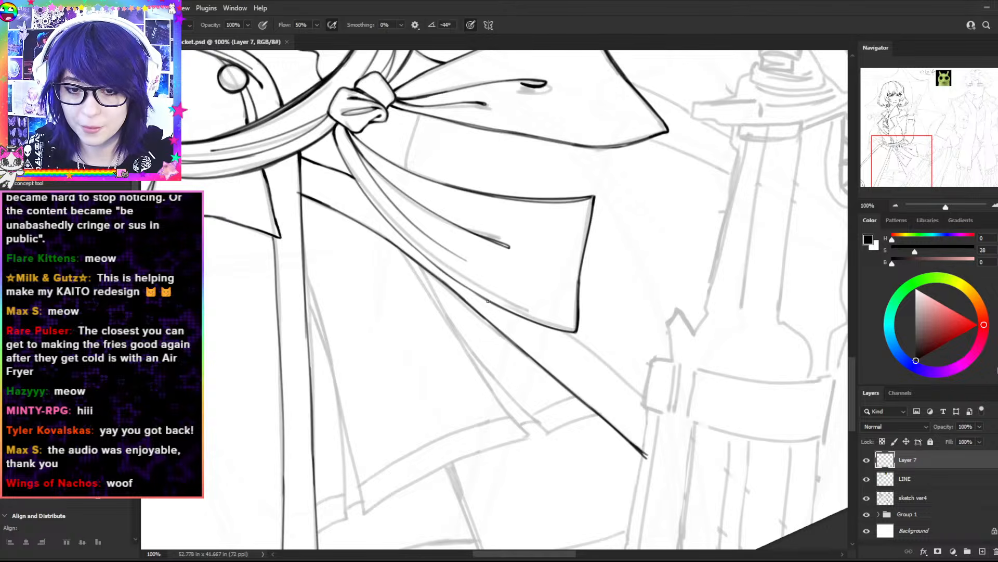
# - Ink the second coat edge line from the lower bow tail's bottom corner to the weapon and thicken it
pyautogui.moveTo(566, 332); pyautogui.dragTo(663, 414)
pyautogui.hotkey('ctrl', 'z')
pyautogui.moveTo(573, 338); pyautogui.dragTo(656, 407)
pyautogui.hotkey('ctrl', 'z')
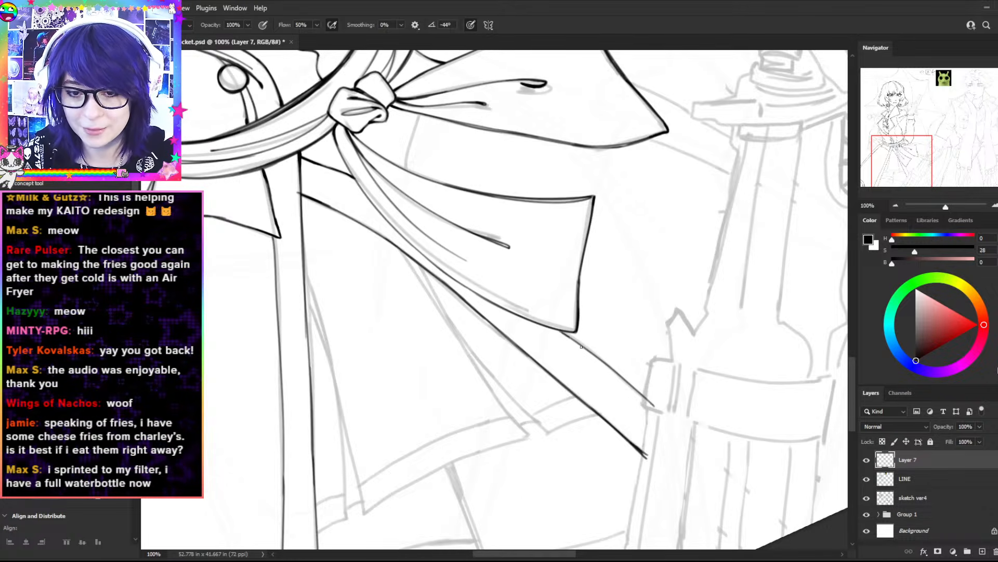
pyautogui.moveTo(573, 340); pyautogui.dragTo(632, 388)
pyautogui.moveTo(598, 357); pyautogui.dragTo(660, 407)
pyautogui.press('space')
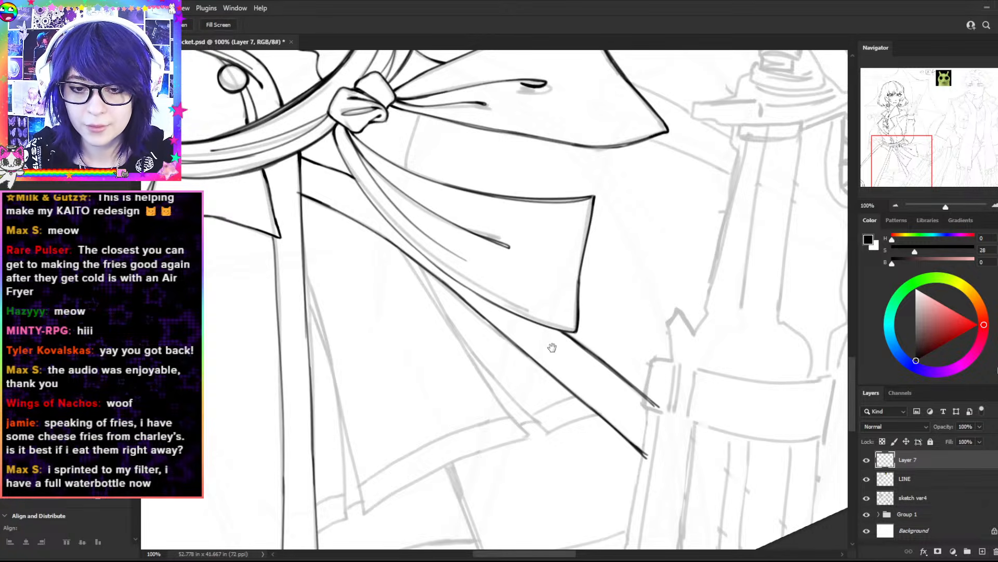
# - Erase the small overshoot where the long coat edge starts at the coat strip
pyautogui.moveTo(556, 210)
pyautogui.mouseDown()
pyautogui.moveTo(692, 290)
pyautogui.moveTo(724, 296)
pyautogui.mouseUp()
pyautogui.press('r')
pyautogui.moveTo(525, 177); pyautogui.dragTo(599, 189)
pyautogui.hotkey('ctrl', '+')
pyautogui.press('e')
pyautogui.moveTo(464, 229); pyautogui.dragTo(467, 234)
# - Try several strokes to retrace the upper coat edge between the coat strip and the lower bow tail
pyautogui.press('b')
pyautogui.moveTo(538, 343); pyautogui.dragTo(568, 417)
pyautogui.press('r')
pyautogui.moveTo(526, 342)
pyautogui.mouseDown()
pyautogui.moveTo(537, 327)
pyautogui.moveTo(613, 382)
pyautogui.mouseUp()
pyautogui.hotkey('ctrl', 'z')
pyautogui.press('b')
pyautogui.hotkey('ctrl', 'z')
pyautogui.moveTo(502, 290); pyautogui.dragTo(616, 382)
pyautogui.hotkey('ctrl', 'z')
pyautogui.moveTo(520, 310); pyautogui.dragTo(594, 389)
pyautogui.hotkey('ctrl', 'z')
pyautogui.moveTo(539, 328); pyautogui.dragTo(607, 391)
pyautogui.hotkey('ctrl', 'z')
pyautogui.moveTo(495, 289); pyautogui.dragTo(623, 397)
pyautogui.hotkey('ctrl', 'z')
pyautogui.moveTo(503, 297); pyautogui.dragTo(616, 395)
pyautogui.hotkey('ctrl', 'z')
pyautogui.moveTo(511, 301)
pyautogui.mouseDown()
pyautogui.moveTo(611, 391)
pyautogui.moveTo(603, 380)
pyautogui.mouseUp()
pyautogui.hotkey('ctrl', 'z')
# - Smooth the upper long coat edge with a stroke from near the coat strip to the lower bow tail
pyautogui.press('r')
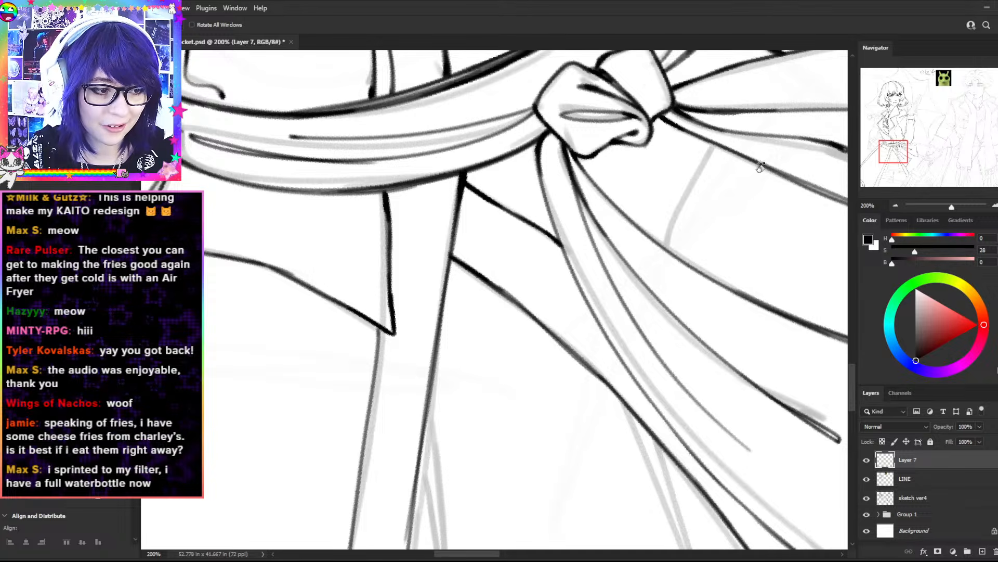
pyautogui.moveTo(718, 103); pyautogui.dragTo(421, 145)
pyautogui.press('b')
pyautogui.moveTo(460, 314); pyautogui.dragTo(613, 193)
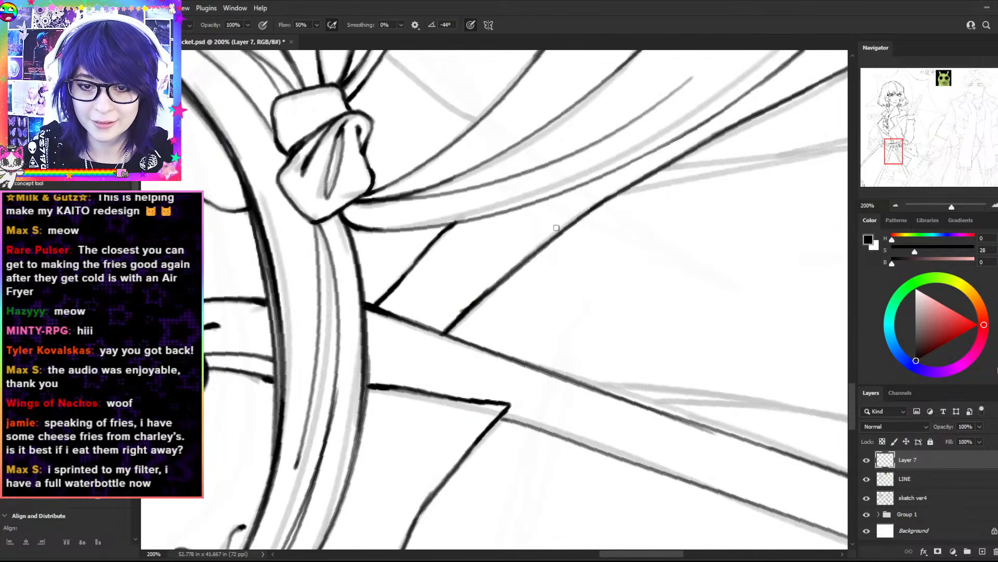
pyautogui.hotkey('ctrl', 'z')
pyautogui.moveTo(452, 328); pyautogui.dragTo(631, 189)
pyautogui.hotkey('ctrl', 'z')
pyautogui.moveTo(474, 300)
pyautogui.mouseDown()
pyautogui.moveTo(678, 157)
pyautogui.moveTo(666, 163)
pyautogui.mouseUp()
pyautogui.hotkey('ctrl', 'z')
pyautogui.moveTo(489, 292); pyautogui.dragTo(666, 167)
# - Lasso the coat strip's outer line from just under the pointed flap down to the canvas edge
pyautogui.press('r')
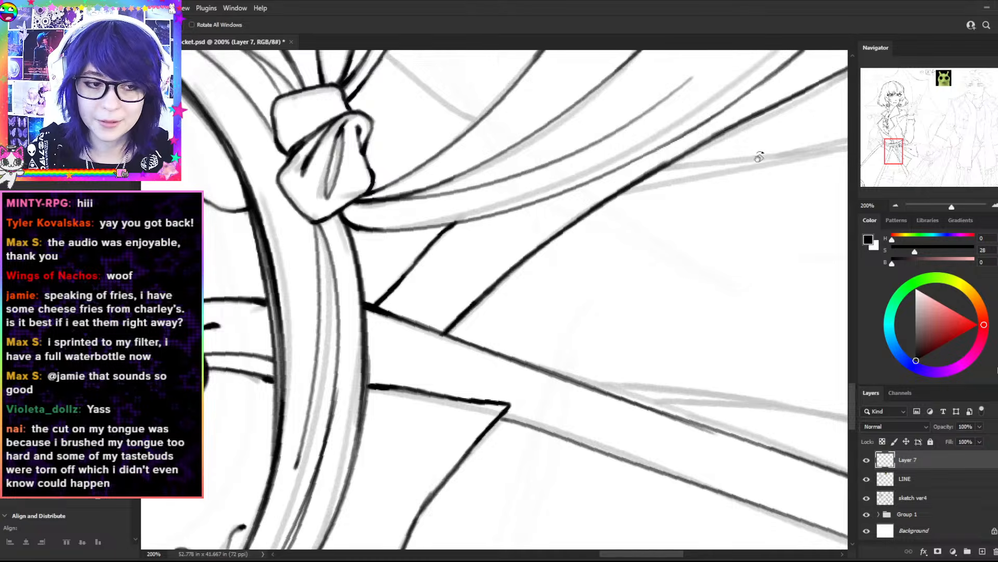
pyautogui.moveTo(760, 156); pyautogui.dragTo(540, 360)
pyautogui.hotkey('ctrl', '-')
pyautogui.moveTo(626, 359); pyautogui.dragTo(742, 341)
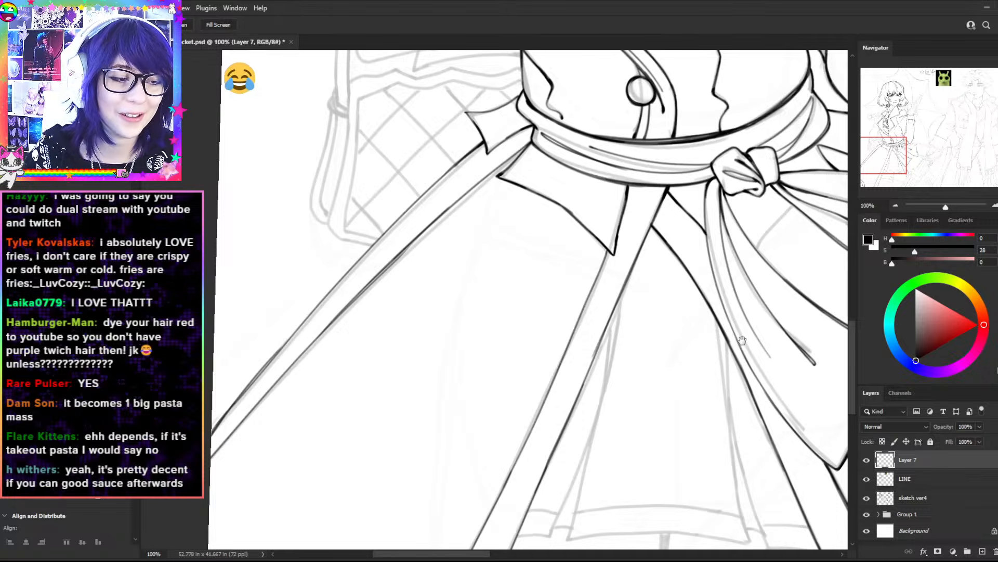
pyautogui.moveTo(565, 361); pyautogui.dragTo(593, 185)
pyautogui.hotkey('ctrl', '-')
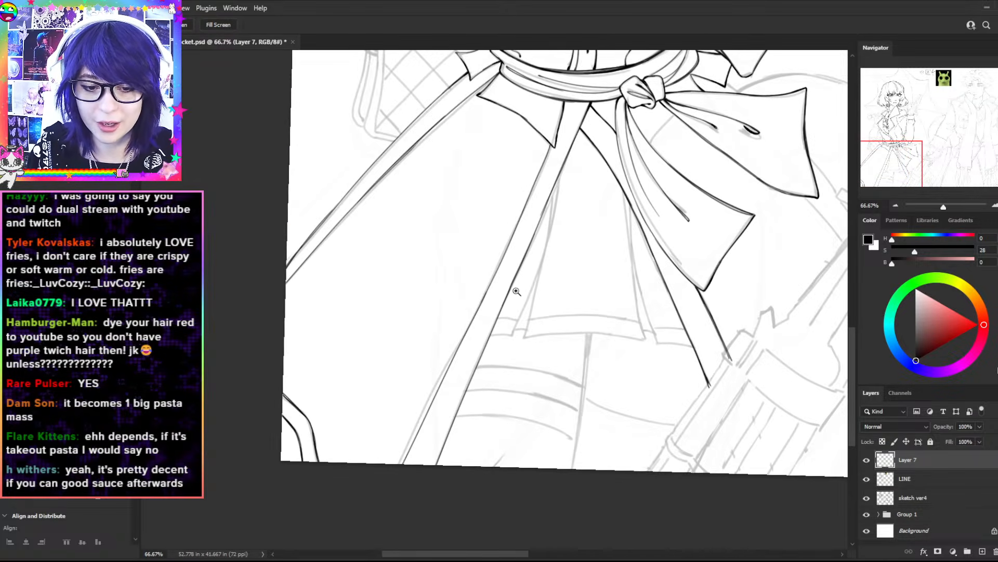
pyautogui.press('l')
pyautogui.moveTo(551, 144)
pyautogui.mouseDown()
pyautogui.moveTo(419, 328)
pyautogui.moveTo(361, 469)
pyautogui.moveTo(409, 470)
pyautogui.moveTo(440, 428)
pyautogui.moveTo(549, 160)
pyautogui.mouseUp()
pyautogui.hotkey('ctrl', '+')
pyautogui.hotkey('ctrl', '+')
pyautogui.moveTo(651, 164); pyautogui.dragTo(509, 561)
pyautogui.moveTo(523, 264)
pyautogui.mouseDown()
pyautogui.moveTo(499, 223)
pyautogui.moveTo(528, 274)
pyautogui.mouseUp()
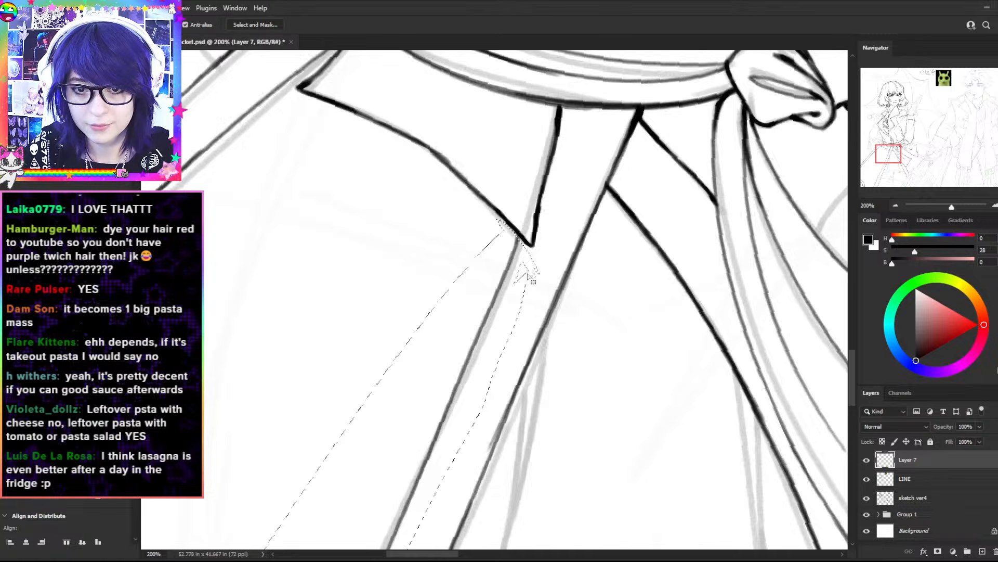
# - On the LINE layer, shift the selected strip line outward to widen the coat strip, and deselect it
pyautogui.hotkey('ctrl', '-')
pyautogui.hotkey('ctrl', '-')
pyautogui.moveTo(492, 403); pyautogui.dragTo(509, 311)
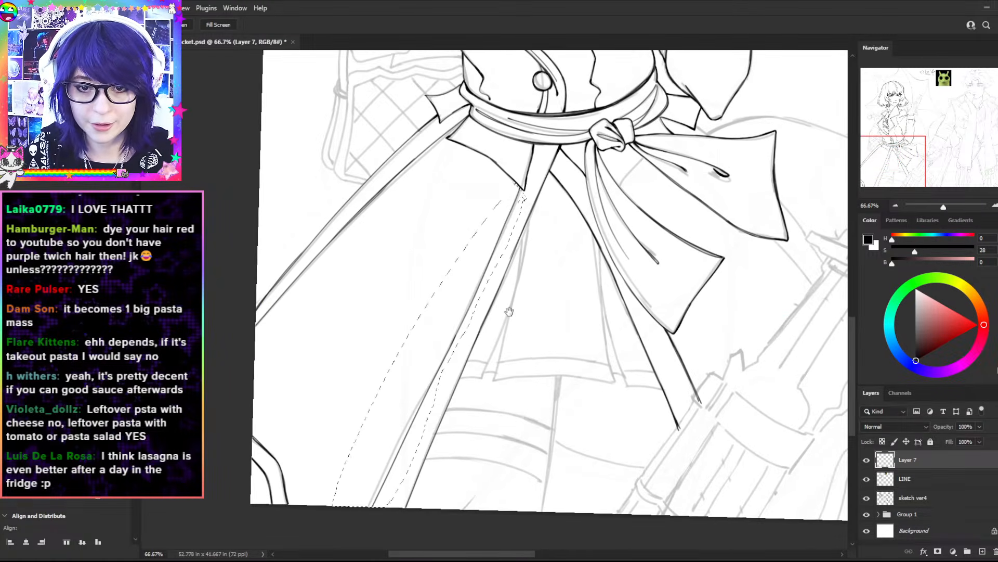
pyautogui.click(905, 484)
pyautogui.hotkey('ctrl', 't')
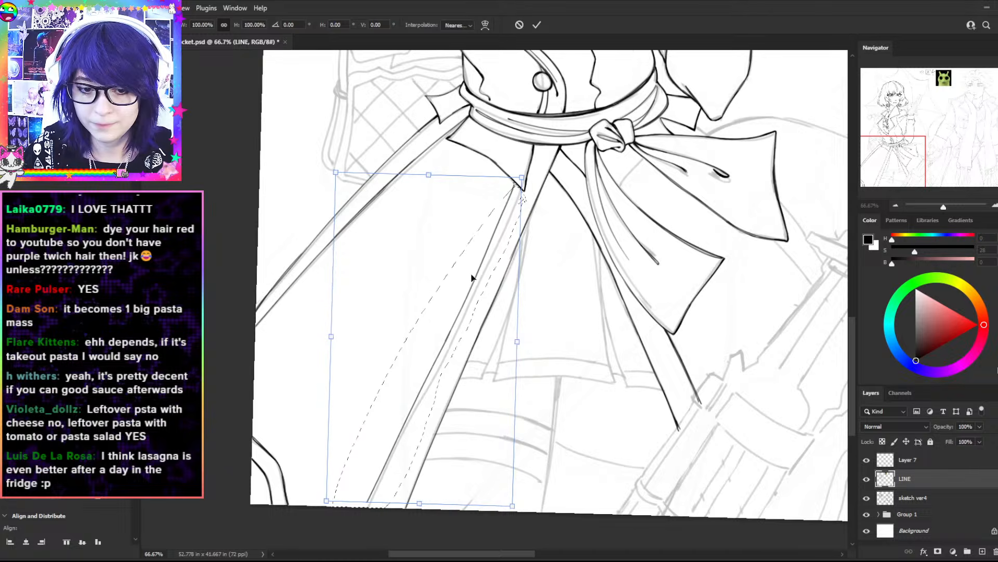
pyautogui.press('Return')
pyautogui.hotkey('ctrl', 'd')
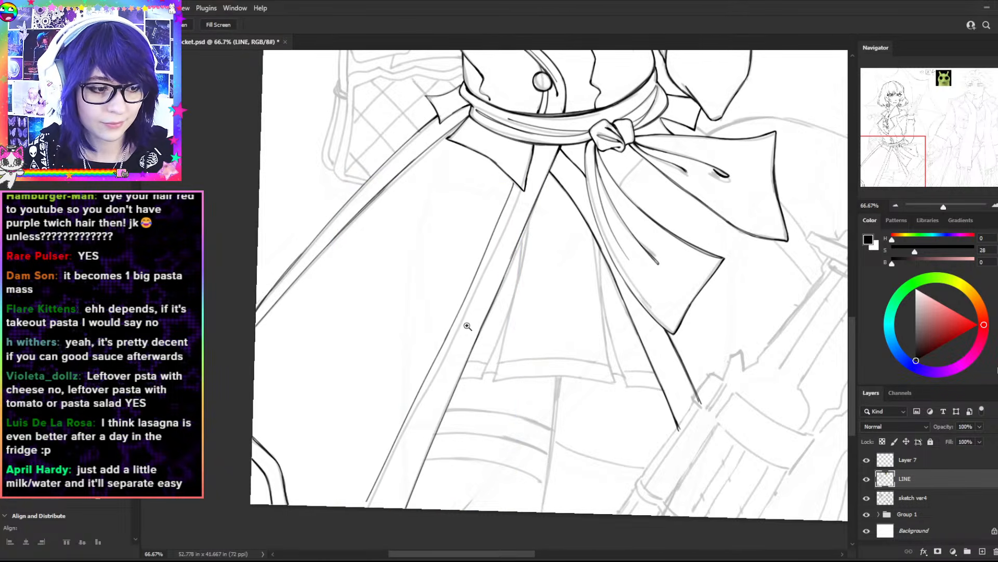
# - Join the upper end of the shifted strip line to the edge of the pointed coat flap
pyautogui.click(465, 325)
pyautogui.moveTo(524, 184); pyautogui.dragTo(471, 333)
pyautogui.click(498, 307)
pyautogui.press('r')
pyautogui.moveTo(641, 281)
pyautogui.mouseDown()
pyautogui.moveTo(570, 161)
pyautogui.moveTo(546, 143)
pyautogui.mouseUp()
pyautogui.press('b')
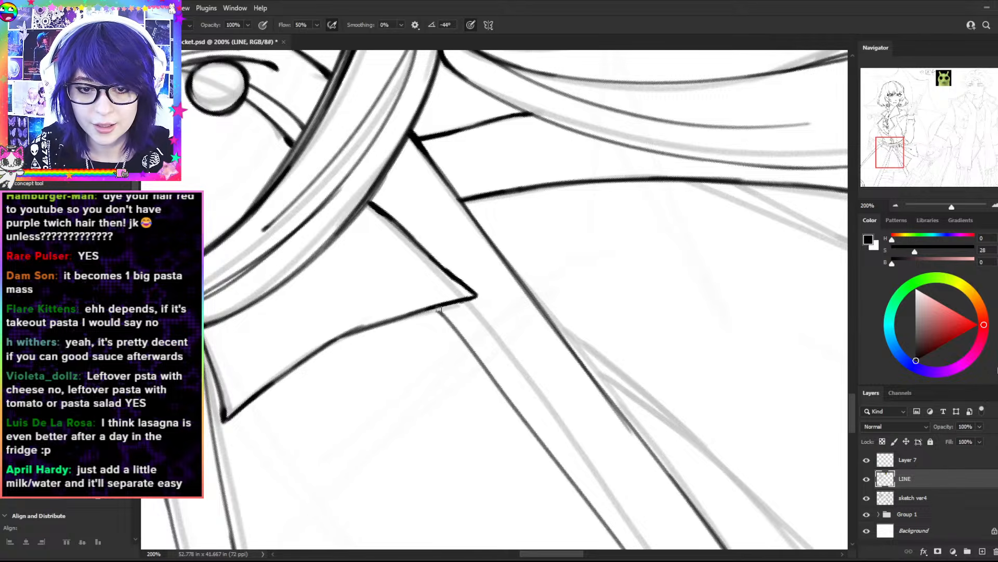
pyautogui.moveTo(438, 308)
pyautogui.mouseDown()
pyautogui.moveTo(469, 346)
pyautogui.moveTo(447, 323)
pyautogui.mouseUp()
# - Extend the lower end of the shifted strip line to the canvas edge
pyautogui.hotkey('ctrl', '-')
pyautogui.moveTo(533, 461)
pyautogui.mouseDown()
pyautogui.moveTo(419, 149)
pyautogui.moveTo(361, 120)
pyautogui.mouseUp()
pyautogui.moveTo(491, 416); pyautogui.dragTo(403, 349)
pyautogui.hotkey('ctrl', '+')
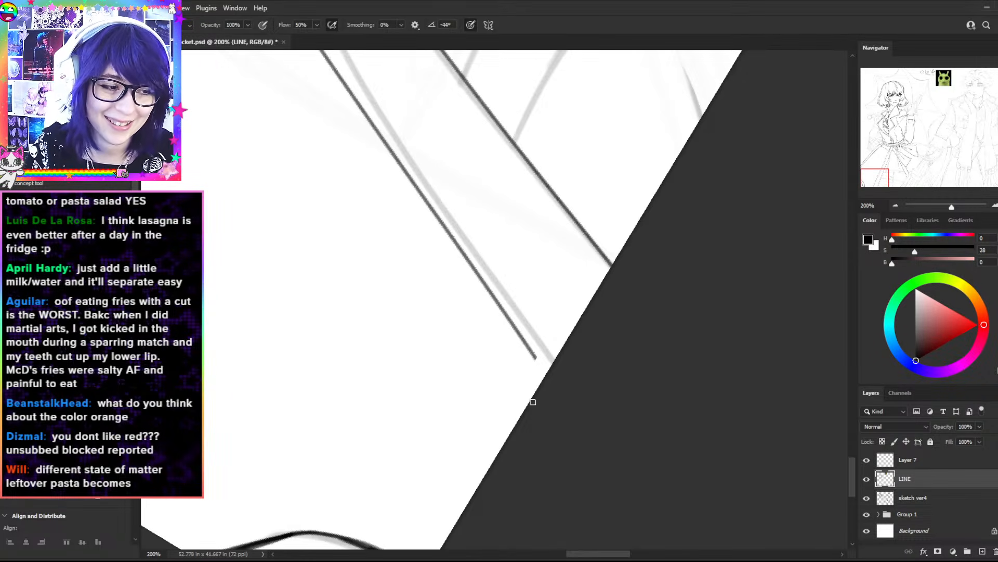
pyautogui.moveTo(524, 337); pyautogui.dragTo(550, 376)
pyautogui.moveTo(524, 338); pyautogui.dragTo(555, 382)
pyautogui.hotkey('ctrl', 'z')
pyautogui.moveTo(523, 339); pyautogui.dragTo(547, 374)
pyautogui.moveTo(529, 348); pyautogui.dragTo(547, 374)
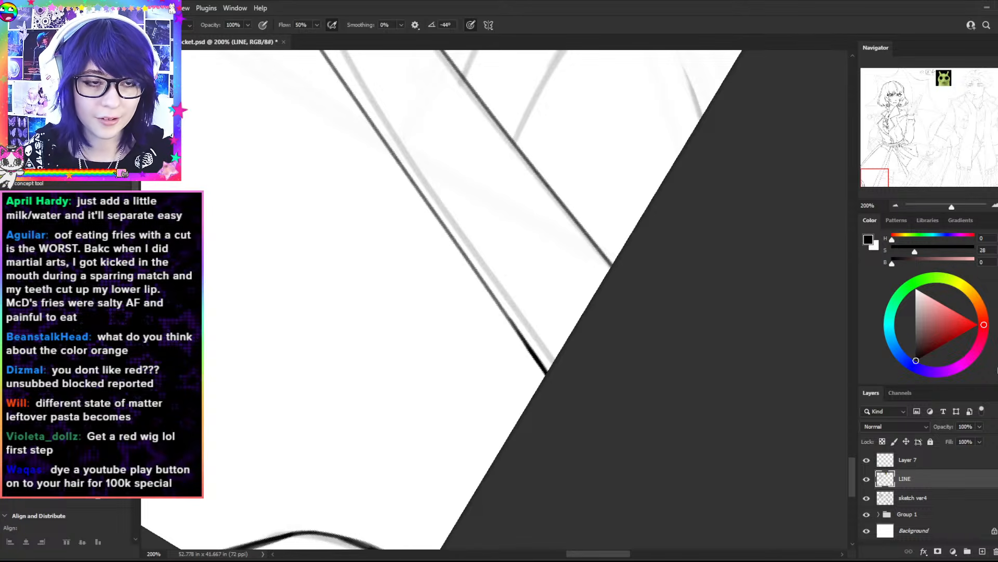
# - Retrace the upper outer edge of the lower bow tail just below the sash knot
pyautogui.press('r')
pyautogui.click(160, 25)
pyautogui.hotkey('ctrl', '-')
pyautogui.press('space')
pyautogui.moveTo(640, 166); pyautogui.dragTo(544, 415)
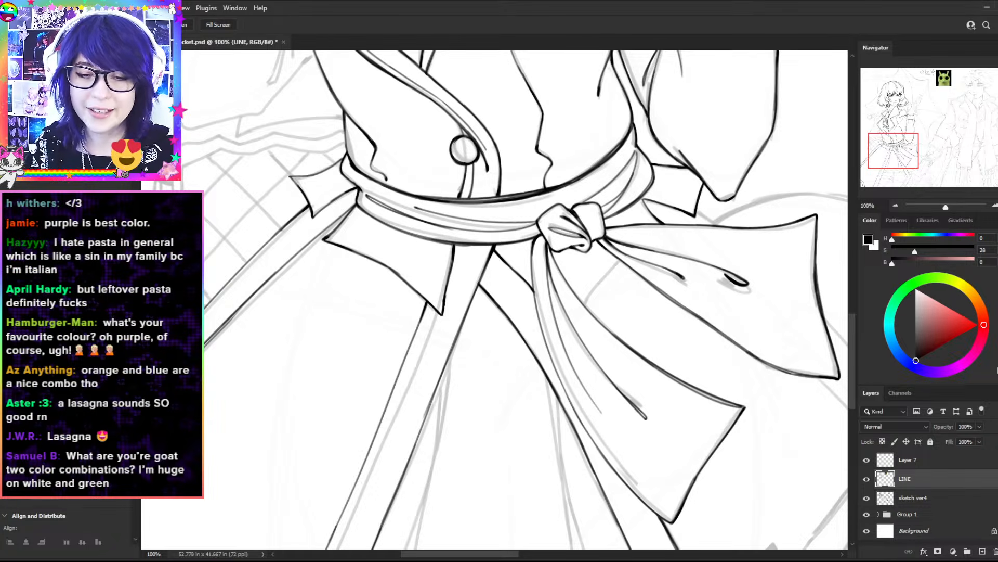
pyautogui.press('r')
pyautogui.moveTo(605, 221)
pyautogui.mouseDown()
pyautogui.moveTo(522, 257)
pyautogui.moveTo(544, 308)
pyautogui.mouseUp()
pyautogui.press('b')
pyautogui.hotkey('ctrl', 'z')
pyautogui.moveTo(515, 239); pyautogui.dragTo(558, 322)
pyautogui.hotkey('ctrl', 'z')
pyautogui.moveTo(515, 240); pyautogui.dragTo(557, 321)
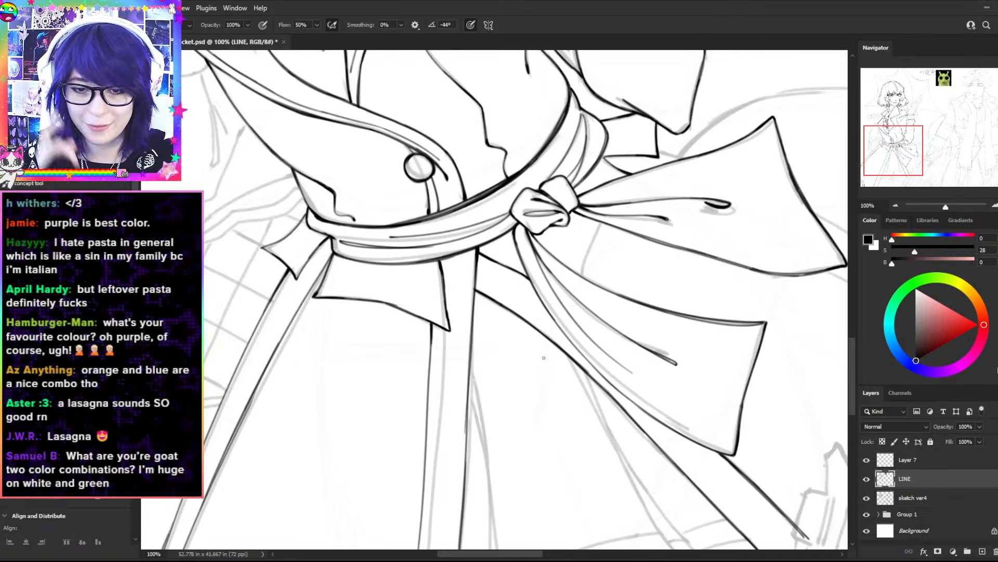
# - Merge Layer 7 down into the LINE layer
pyautogui.press('r')
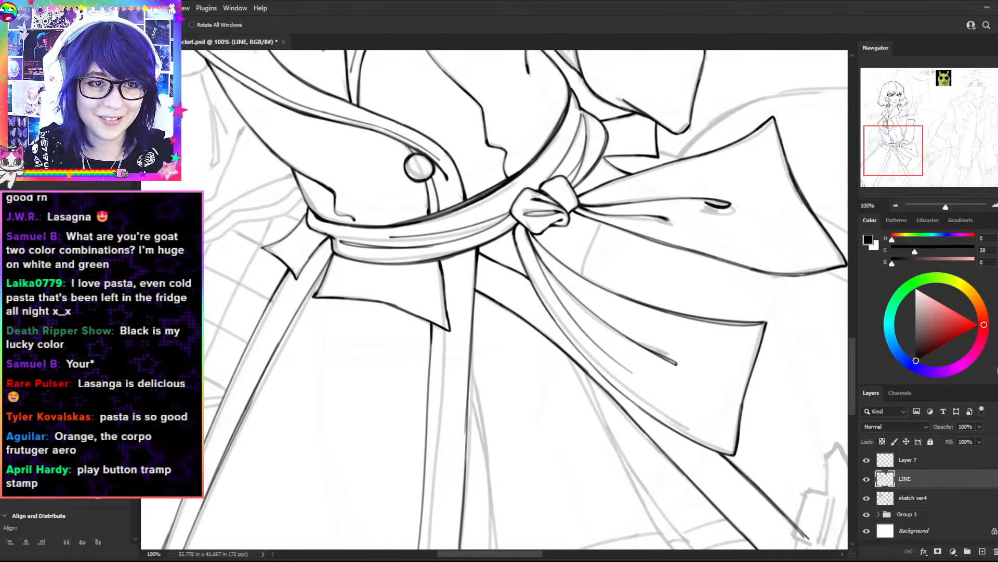
pyautogui.press('Escape')
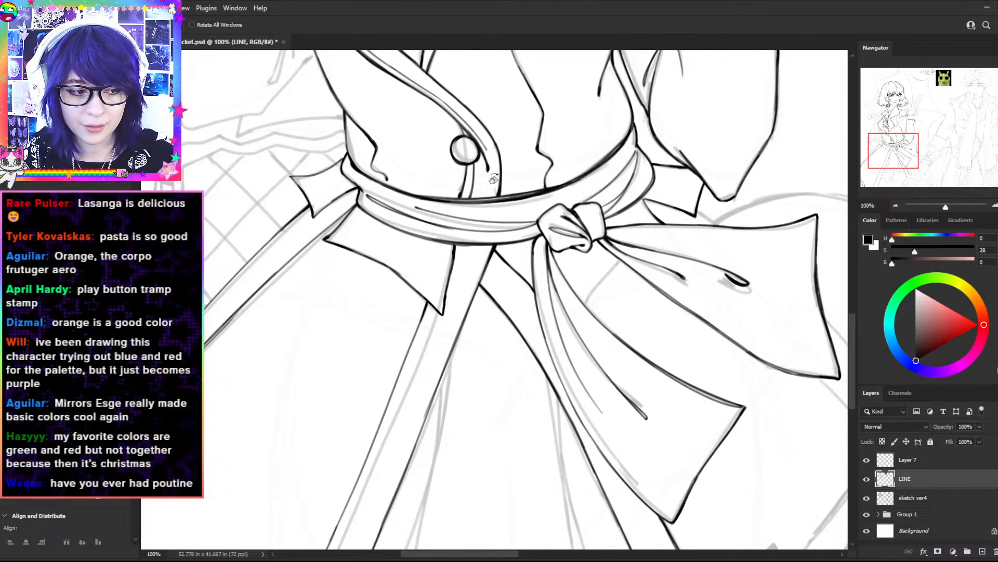
pyautogui.moveTo(605, 289); pyautogui.dragTo(626, 65)
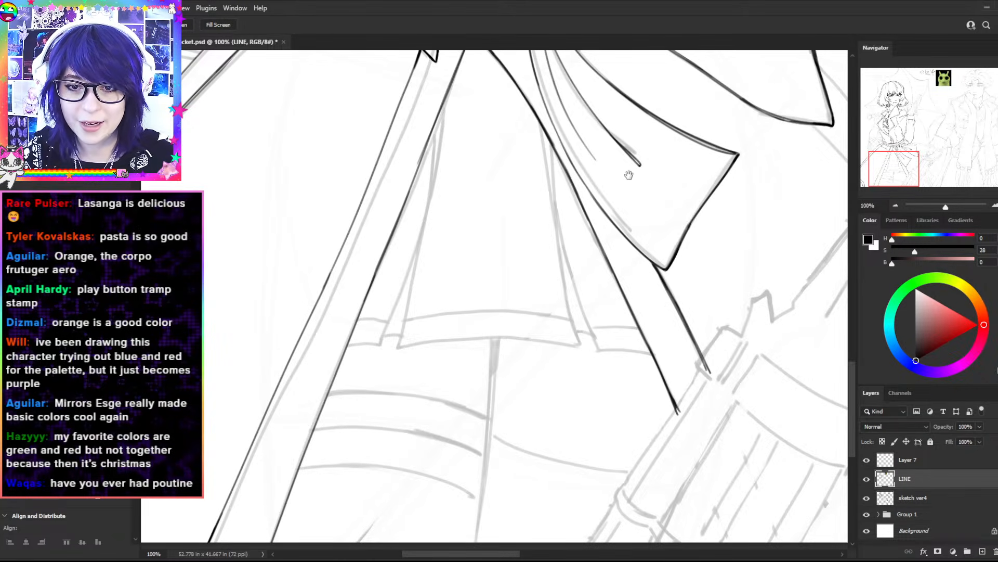
pyautogui.moveTo(619, 207); pyautogui.dragTo(583, 275)
pyautogui.press('r')
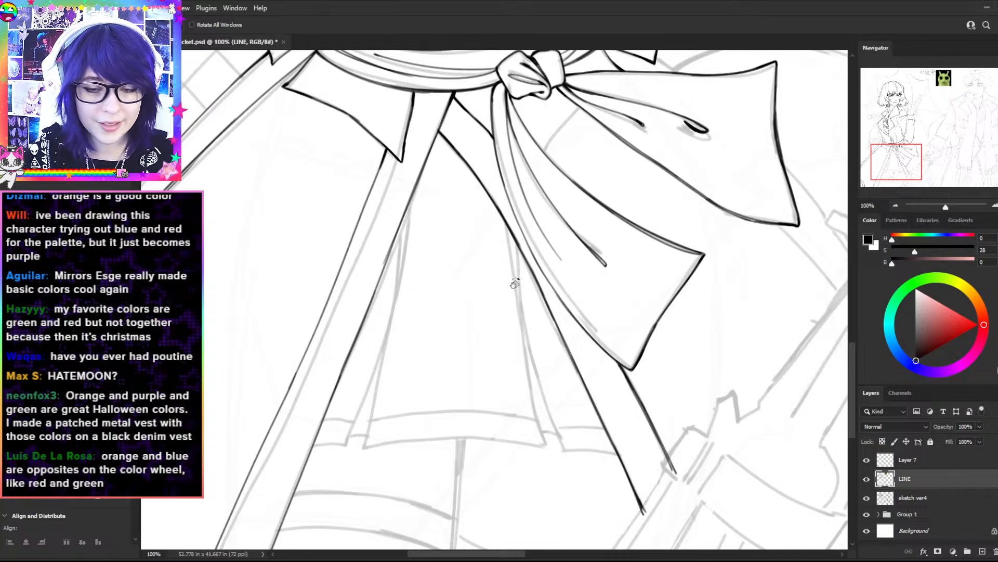
pyautogui.press('e')
pyautogui.click(908, 460)
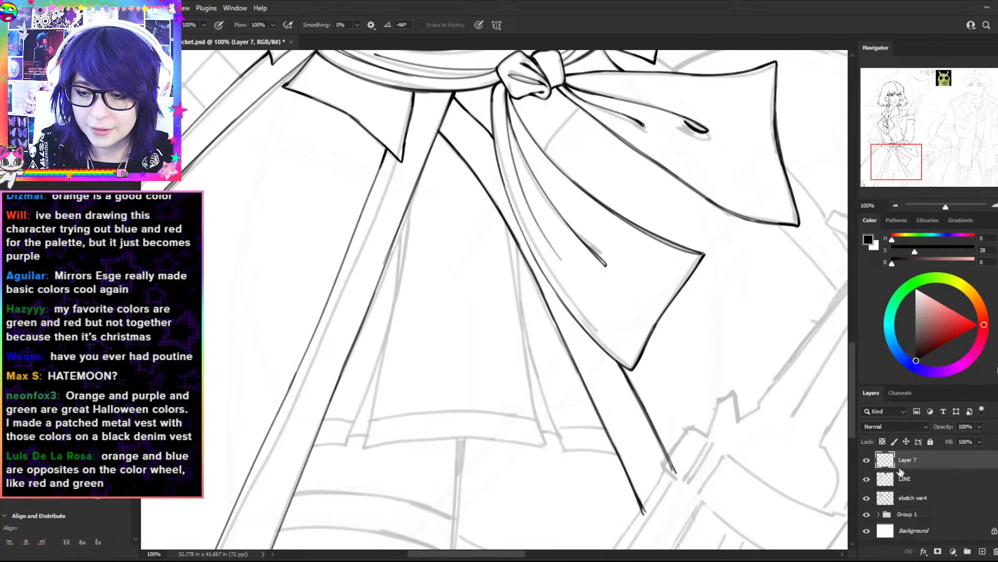
pyautogui.press('Delete')
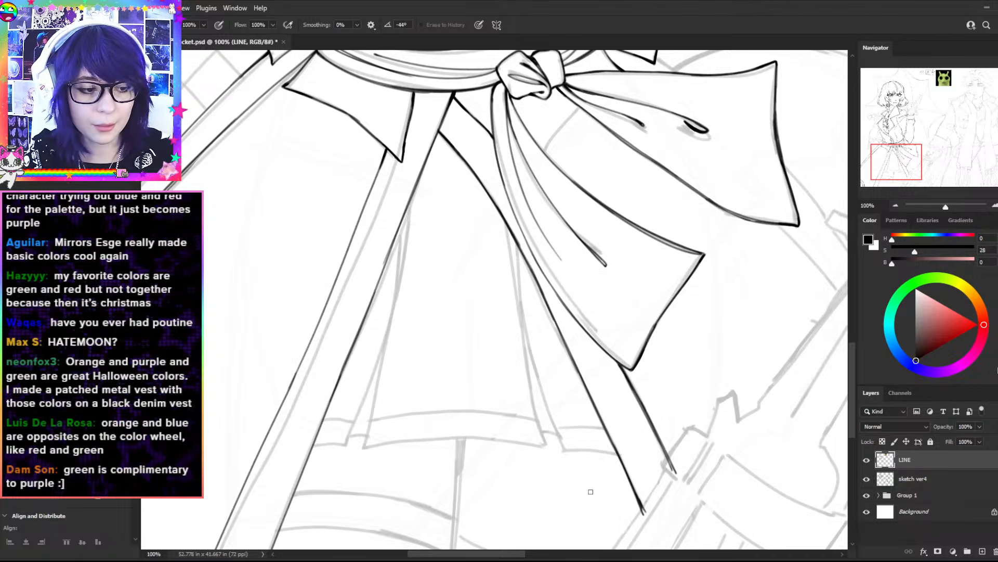
# - Retrace and darken the long coat edge where it separates from the lower bow tail
pyautogui.moveTo(535, 278)
pyautogui.mouseDown()
pyautogui.moveTo(524, 254)
pyautogui.moveTo(569, 345)
pyautogui.mouseUp()
pyautogui.press('b')
pyautogui.moveTo(523, 252); pyautogui.dragTo(555, 325)
pyautogui.hotkey('ctrl', 'z')
pyautogui.hotkey('ctrl', 'z')
pyautogui.hotkey('ctrl', 'z')
pyautogui.moveTo(535, 281); pyautogui.dragTo(570, 348)
pyautogui.moveTo(548, 310); pyautogui.dragTo(570, 353)
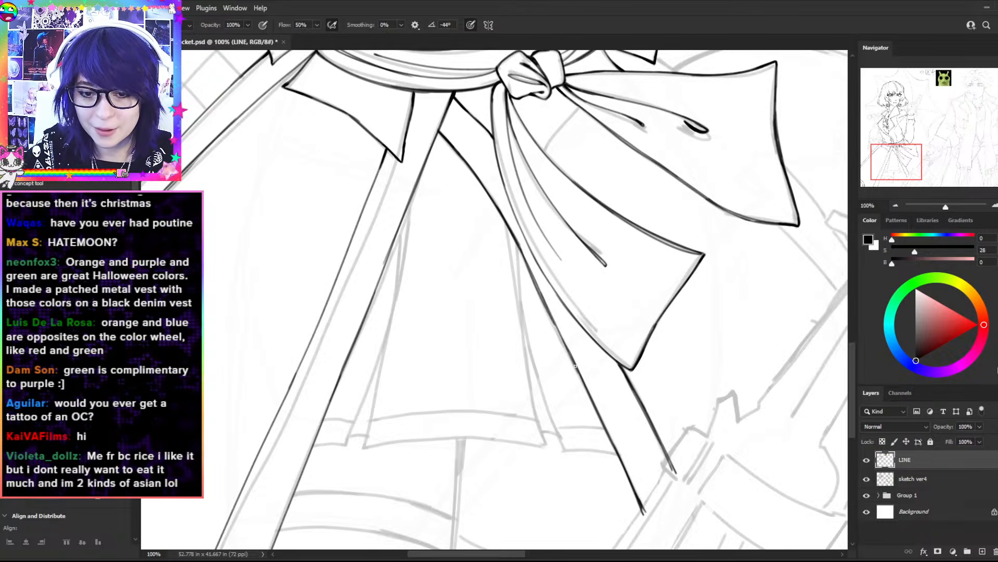
# - Try to add more weight to the coat edge just below where it leaves the bow tail
pyautogui.moveTo(537, 286); pyautogui.dragTo(555, 324)
pyautogui.hotkey('ctrl', 'z')
pyautogui.moveTo(546, 309)
pyautogui.mouseDown()
pyautogui.moveTo(573, 361)
pyautogui.moveTo(567, 353)
pyautogui.mouseUp()
pyautogui.hotkey('ctrl', 'z')
# - Thicken the long coat edge alongside the lower bow tail with one close-up stroke
pyautogui.press('e')
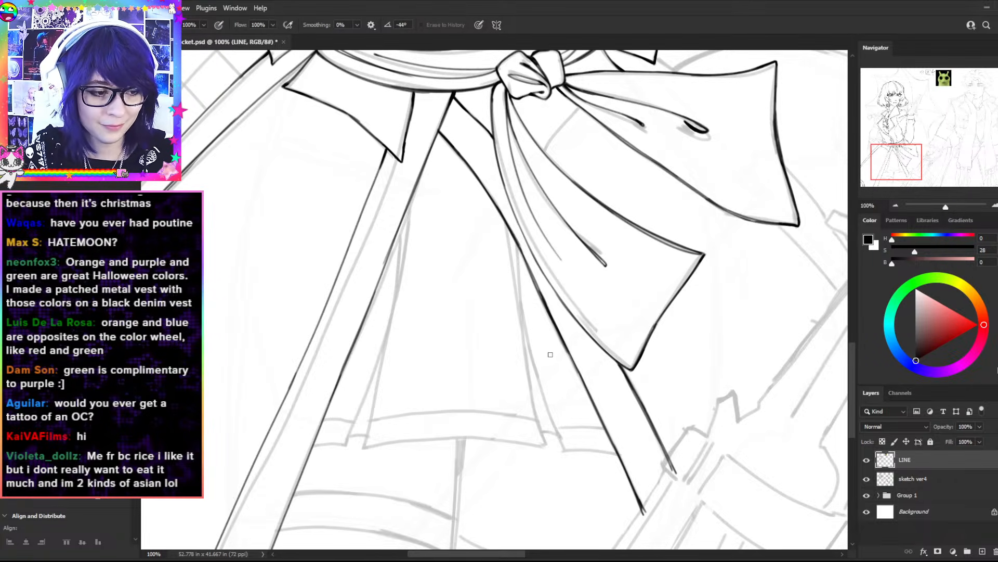
pyautogui.press('space')
pyautogui.moveTo(701, 220); pyautogui.dragTo(651, 228)
pyautogui.hotkey('ctrl', '+')
pyautogui.moveTo(430, 187); pyautogui.dragTo(503, 350)
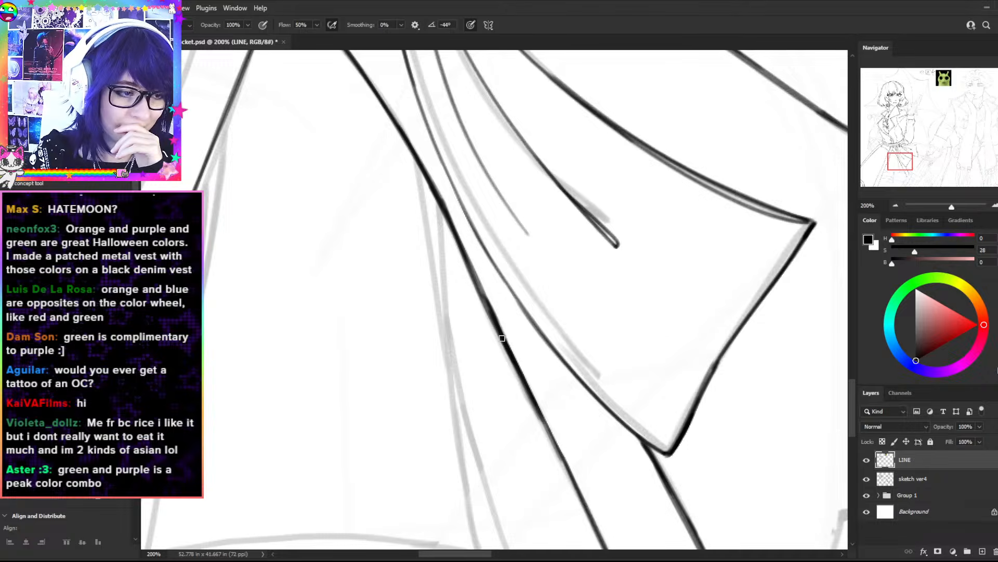
pyautogui.hotkey('ctrl', '-')
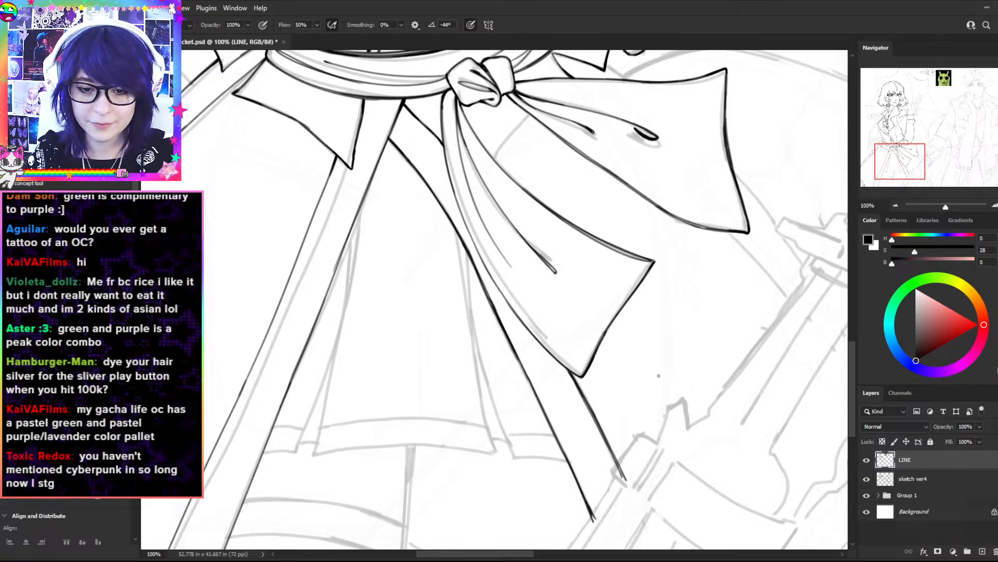
# - Try to thicken the lower half of the long coat edge down to the weapon
pyautogui.press('h')
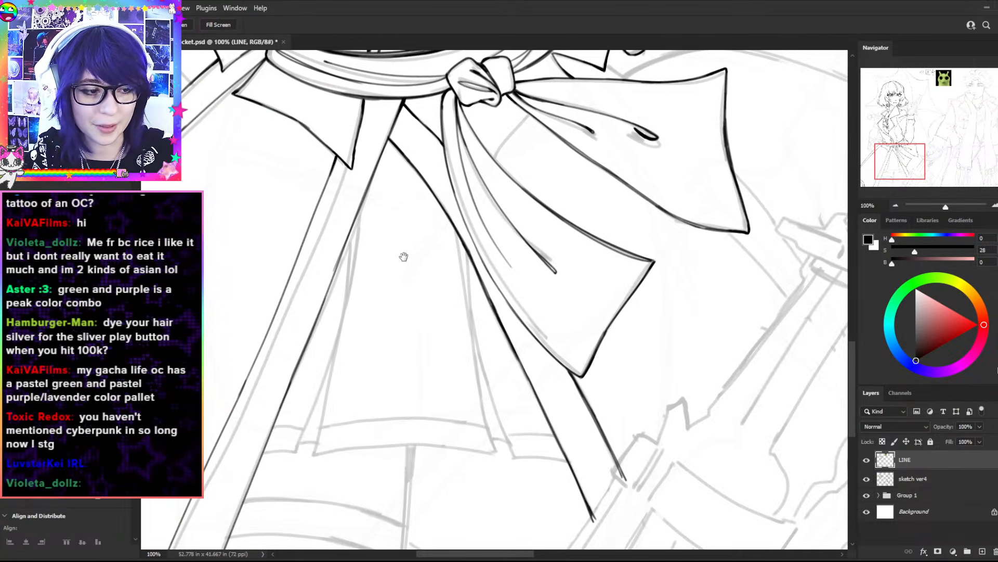
pyautogui.press('e')
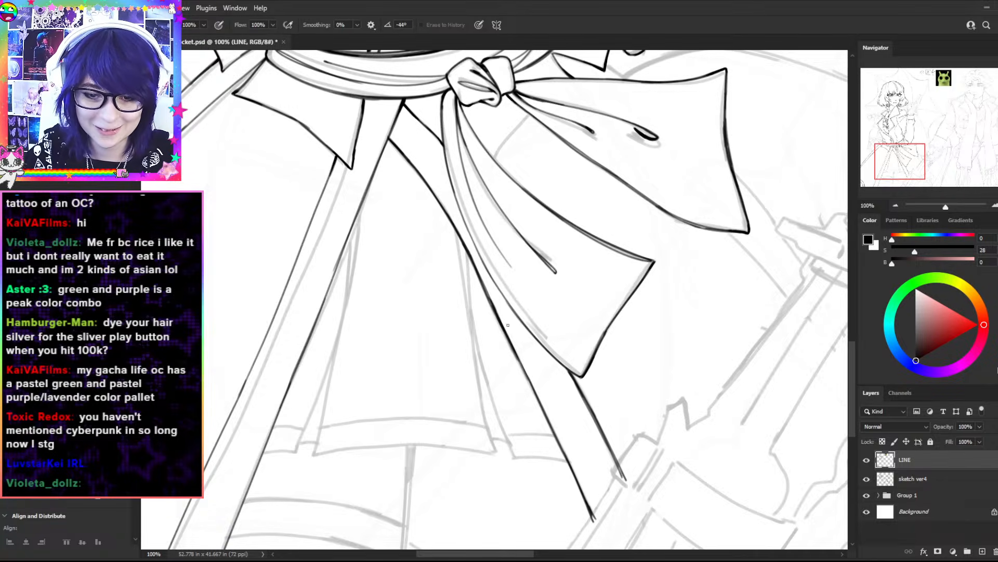
pyautogui.press('b')
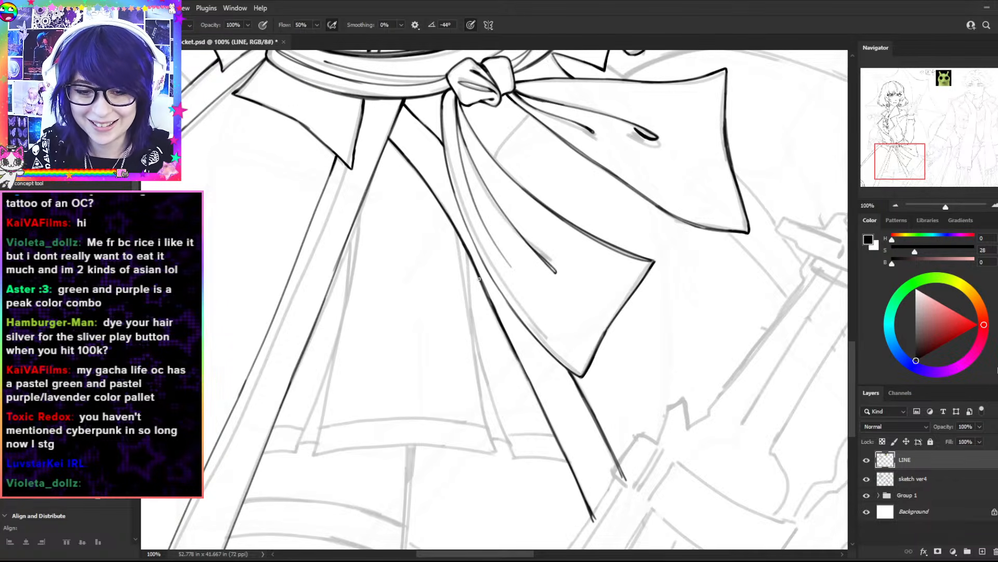
pyautogui.hotkey('ctrl', 'z')
pyautogui.moveTo(517, 358); pyautogui.dragTo(552, 429)
pyautogui.moveTo(525, 373); pyautogui.dragTo(581, 493)
pyautogui.moveTo(557, 436)
pyautogui.mouseDown()
pyautogui.moveTo(591, 516)
pyautogui.moveTo(555, 432)
pyautogui.moveTo(578, 484)
pyautogui.moveTo(573, 465)
pyautogui.mouseUp()
pyautogui.hotkey('ctrl', 'z')
pyautogui.hotkey('ctrl', 'z')
pyautogui.hotkey('ctrl', 'z')
pyautogui.moveTo(560, 440)
pyautogui.mouseDown()
pyautogui.moveTo(595, 511)
pyautogui.moveTo(562, 446)
pyautogui.moveTo(592, 515)
pyautogui.mouseUp()
pyautogui.hotkey('ctrl', 'z')
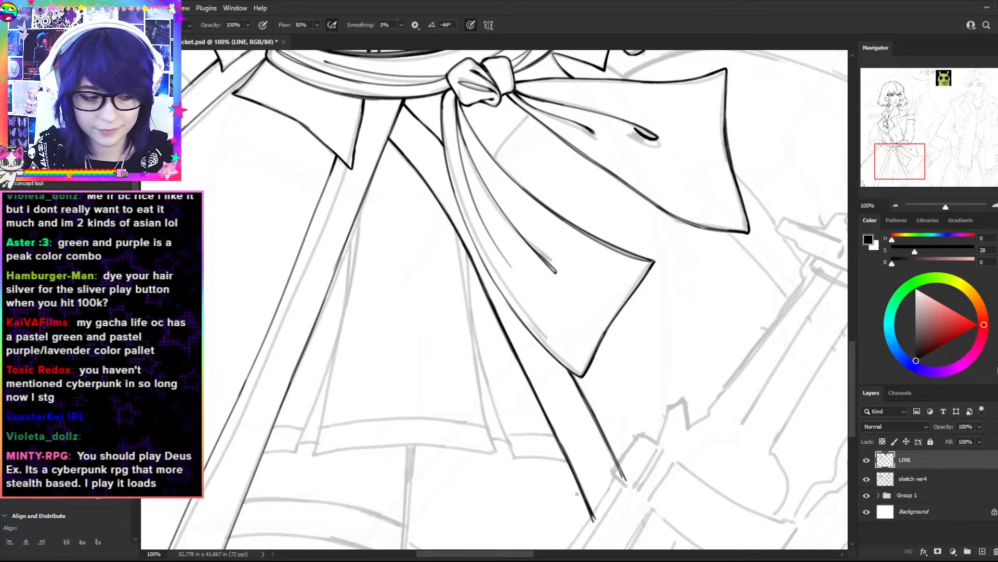
# - Undo the last thickening stroke on the long coat edge above the weapon
pyautogui.hotkey('ctrl', 'z')
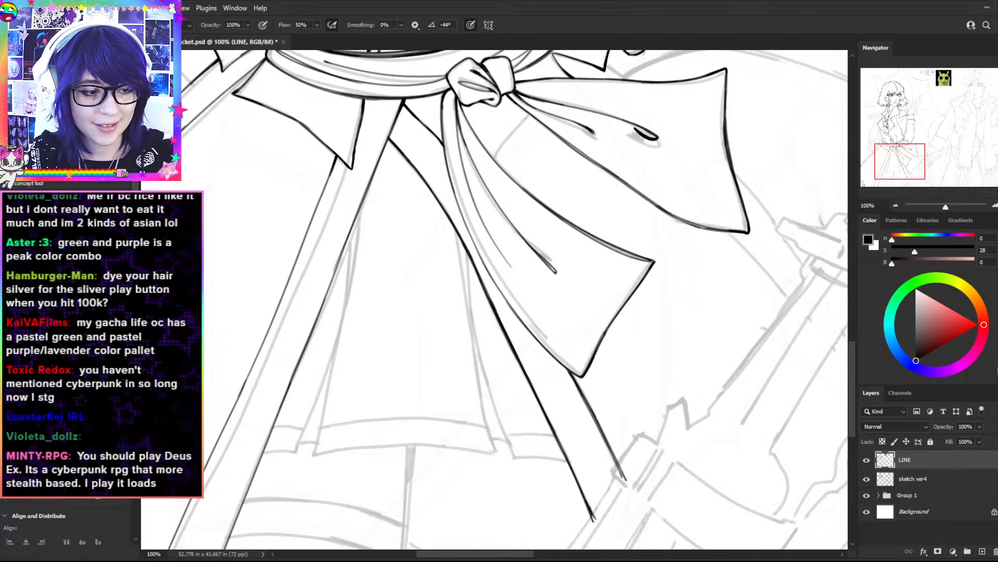
pyautogui.press('space')
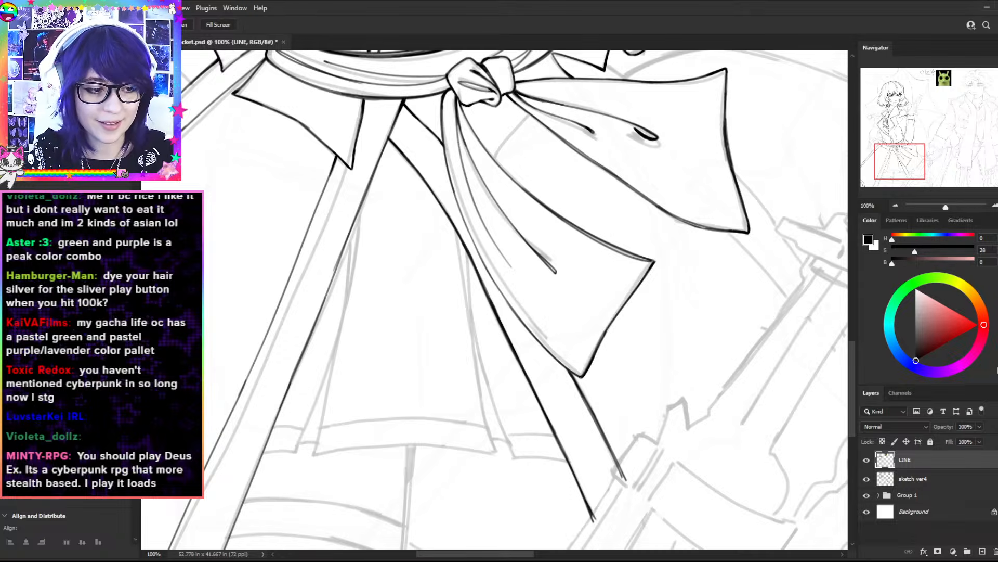
pyautogui.moveTo(485, 309); pyautogui.dragTo(486, 164)
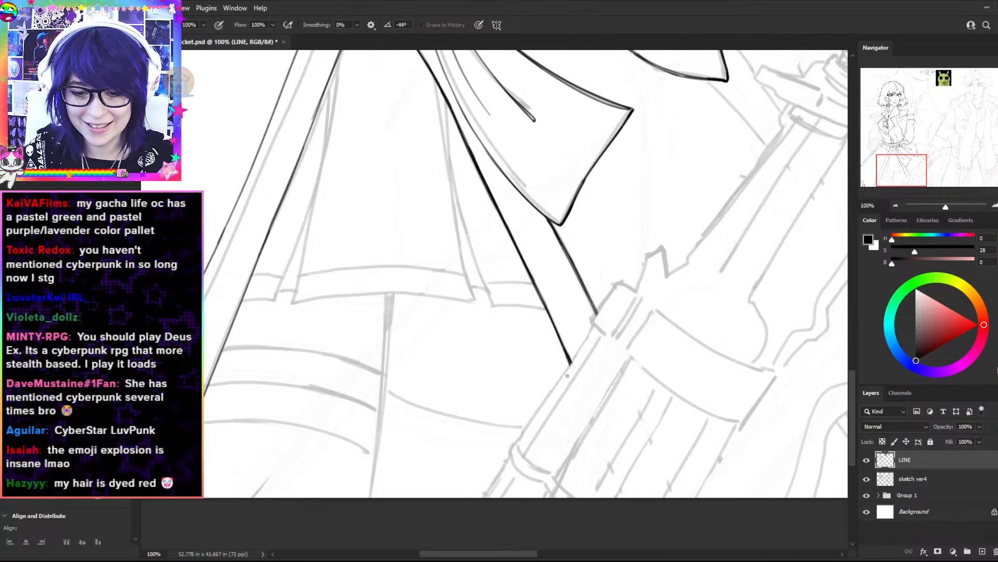
# - Darken a short stretch midway along the inner edge of the coat strip left of the bow
pyautogui.press('space')
pyautogui.moveTo(495, 207); pyautogui.dragTo(593, 358)
pyautogui.press('b')
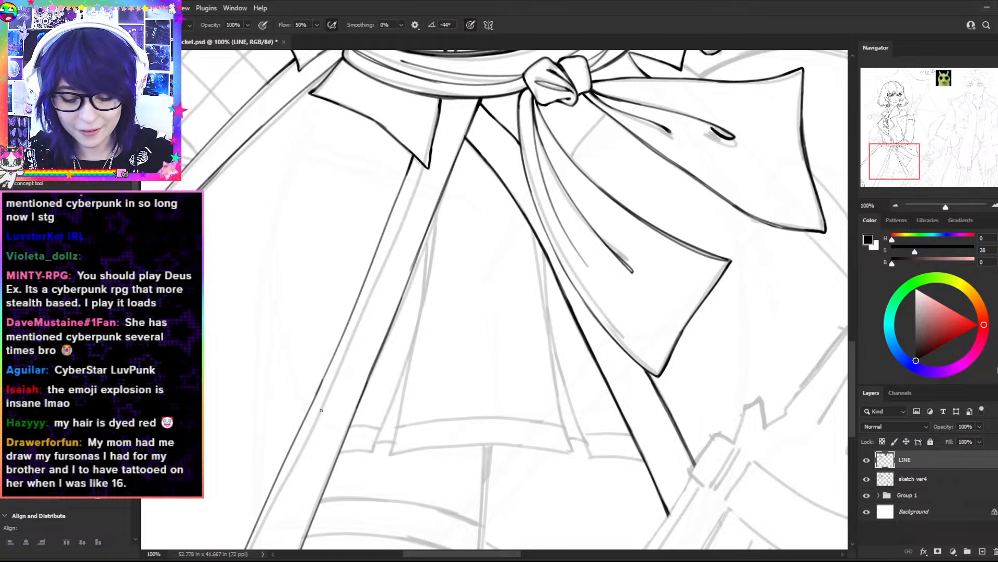
pyautogui.press('space')
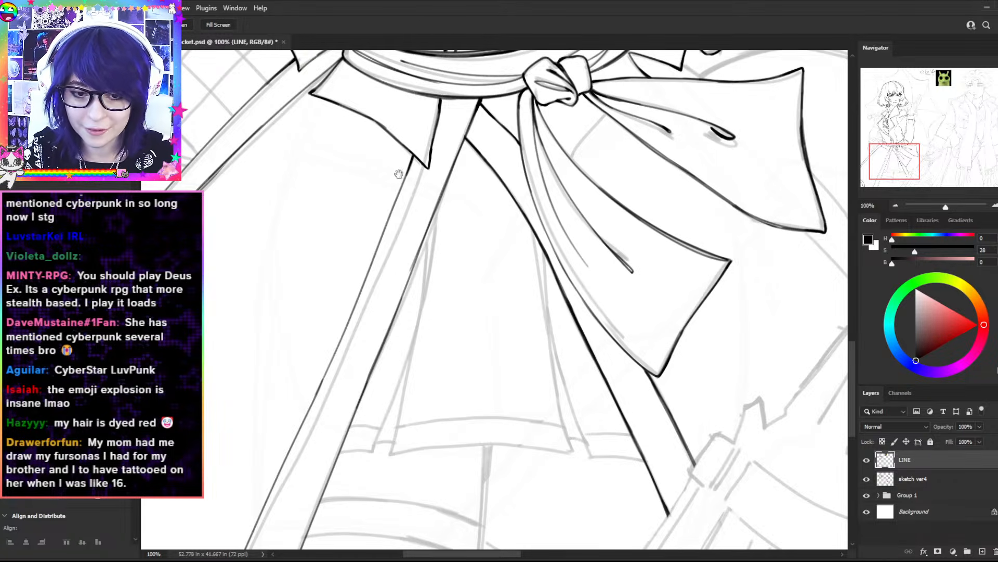
pyautogui.moveTo(564, 271); pyautogui.dragTo(659, 313)
pyautogui.press('r')
pyautogui.moveTo(648, 135); pyautogui.dragTo(412, 89)
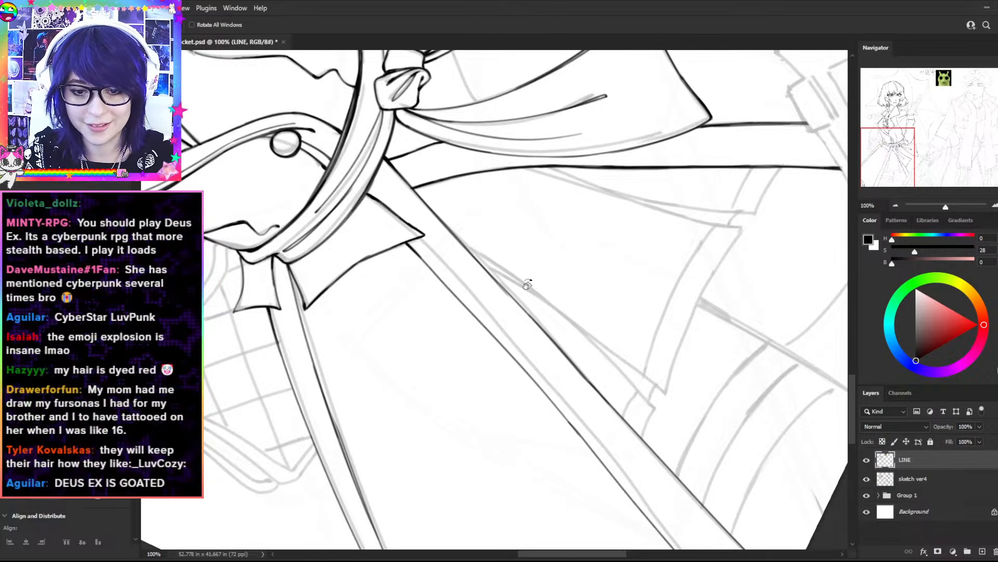
pyautogui.press('b')
pyautogui.moveTo(496, 282)
pyautogui.mouseDown()
pyautogui.moveTo(569, 362)
pyautogui.moveTo(508, 296)
pyautogui.moveTo(557, 346)
pyautogui.mouseUp()
pyautogui.hotkey('ctrl', 'z')
pyautogui.moveTo(555, 346); pyautogui.dragTo(572, 363)
# - Retrace the upper part of the left coat strip's inner edge from below the sash to thicken it
pyautogui.press('r')
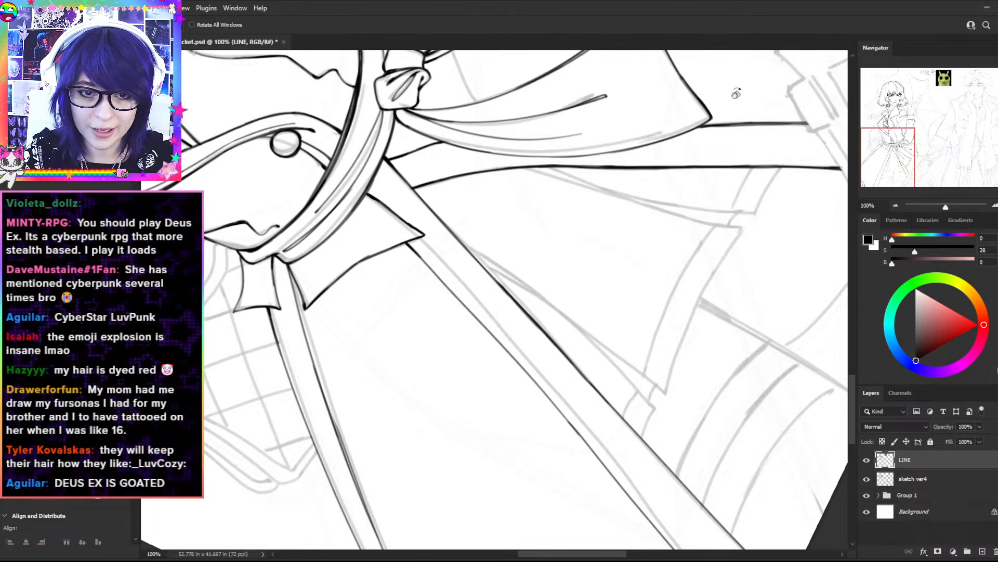
pyautogui.moveTo(724, 85); pyautogui.dragTo(673, 315)
pyautogui.moveTo(685, 244); pyautogui.dragTo(677, 318)
pyautogui.press('b')
pyautogui.hotkey('ctrl', 'z')
pyautogui.moveTo(623, 178); pyautogui.dragTo(493, 333)
pyautogui.hotkey('ctrl', 'z')
pyautogui.hotkey('ctrl', 'z')
pyautogui.moveTo(604, 199); pyautogui.dragTo(508, 300)
pyautogui.hotkey('ctrl', 'z')
pyautogui.moveTo(612, 190); pyautogui.dragTo(525, 283)
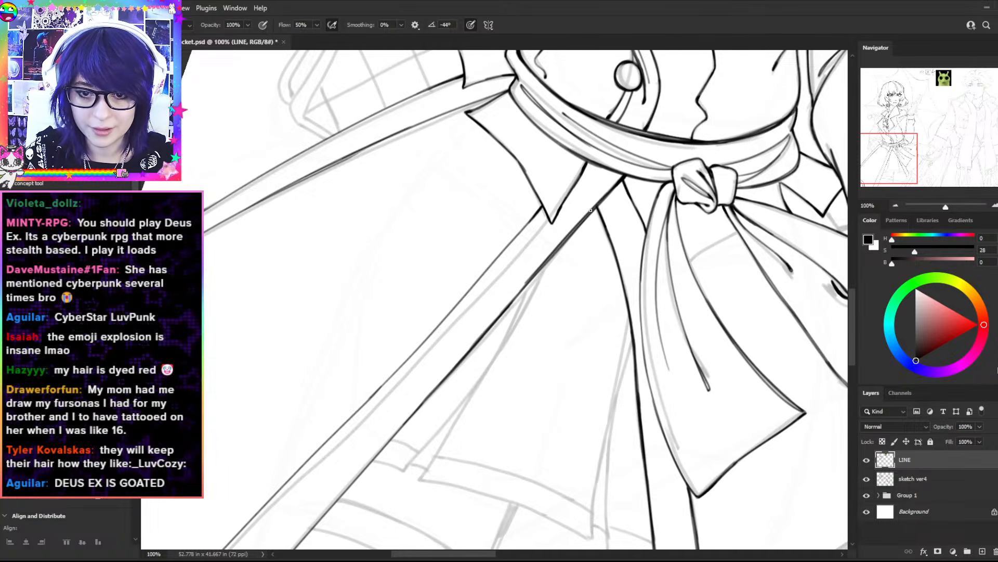
pyautogui.hotkey('ctrl', 'z')
pyautogui.moveTo(605, 198); pyautogui.dragTo(501, 321)
pyautogui.hotkey('ctrl', 'z')
pyautogui.moveTo(529, 280); pyautogui.dragTo(501, 315)
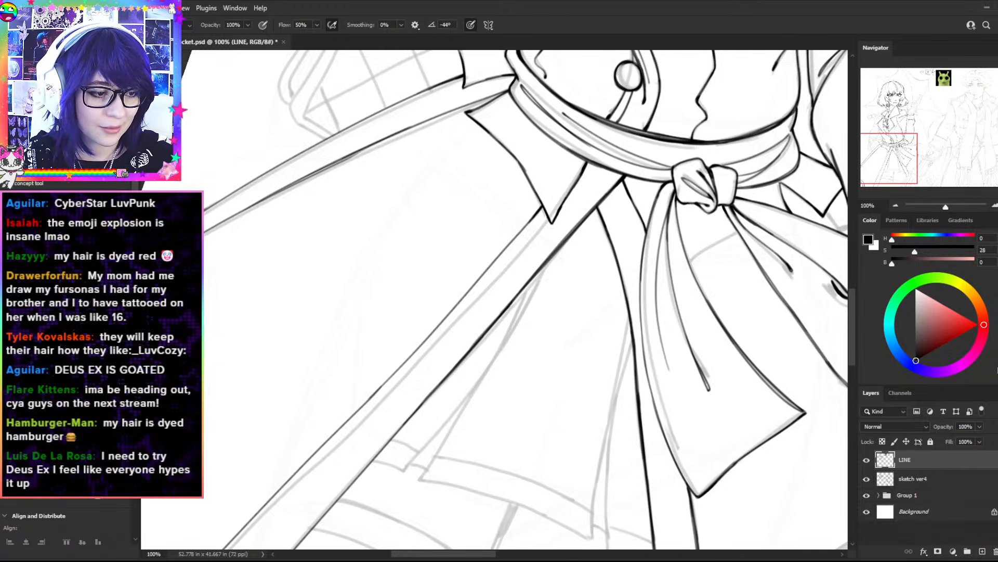
# - Try to thicken the outer edge of the left coat strip with long continuous strokes
pyautogui.press('r')
pyautogui.moveTo(722, 267); pyautogui.dragTo(591, 100)
pyautogui.moveTo(638, 155)
pyautogui.mouseDown()
pyautogui.moveTo(626, 121)
pyautogui.moveTo(649, 142)
pyautogui.mouseUp()
pyautogui.press('space')
pyautogui.moveTo(569, 304)
pyautogui.mouseDown()
pyautogui.moveTo(616, 187)
pyautogui.moveTo(629, 367)
pyautogui.mouseUp()
pyautogui.press('g')
pyautogui.press('b')
pyautogui.moveTo(635, 184); pyautogui.dragTo(474, 352)
pyautogui.hotkey('ctrl', 'z')
pyautogui.moveTo(638, 183); pyautogui.dragTo(486, 337)
pyautogui.hotkey('ctrl', 'z')
pyautogui.moveTo(632, 186); pyautogui.dragTo(443, 358)
pyautogui.hotkey('ctrl', 'z')
pyautogui.hotkey('ctrl', 'z')
pyautogui.moveTo(629, 187)
pyautogui.mouseDown()
pyautogui.moveTo(421, 385)
pyautogui.moveTo(511, 304)
pyautogui.moveTo(427, 377)
pyautogui.mouseUp()
pyautogui.hotkey('ctrl', 'z')
# - Darken the left coat strip's outer edge with shorter strokes along its lower half
pyautogui.press('e')
pyautogui.press('b')
pyautogui.moveTo(386, 411); pyautogui.dragTo(363, 431)
pyautogui.hotkey('ctrl', 'z')
pyautogui.moveTo(519, 295); pyautogui.dragTo(368, 414)
# - Add weight to the lower end of the left coat strip's outer edge
pyautogui.moveTo(679, 224)
pyautogui.mouseDown()
pyautogui.moveTo(569, 143)
pyautogui.moveTo(525, 424)
pyautogui.mouseUp()
pyautogui.hotkey('ctrl', 'z')
pyautogui.press('r')
pyautogui.moveTo(431, 161)
pyautogui.mouseDown()
pyautogui.moveTo(551, 203)
pyautogui.moveTo(565, 257)
pyautogui.mouseUp()
pyautogui.hotkey('ctrl', 'z')
pyautogui.press('b')
pyautogui.moveTo(486, 276)
pyautogui.mouseDown()
pyautogui.moveTo(550, 339)
pyautogui.moveTo(489, 277)
pyautogui.moveTo(685, 477)
pyautogui.mouseUp()
pyautogui.hotkey('ctrl', 'z')
pyautogui.hotkey('ctrl', 'z')
pyautogui.moveTo(623, 414); pyautogui.dragTo(700, 488)
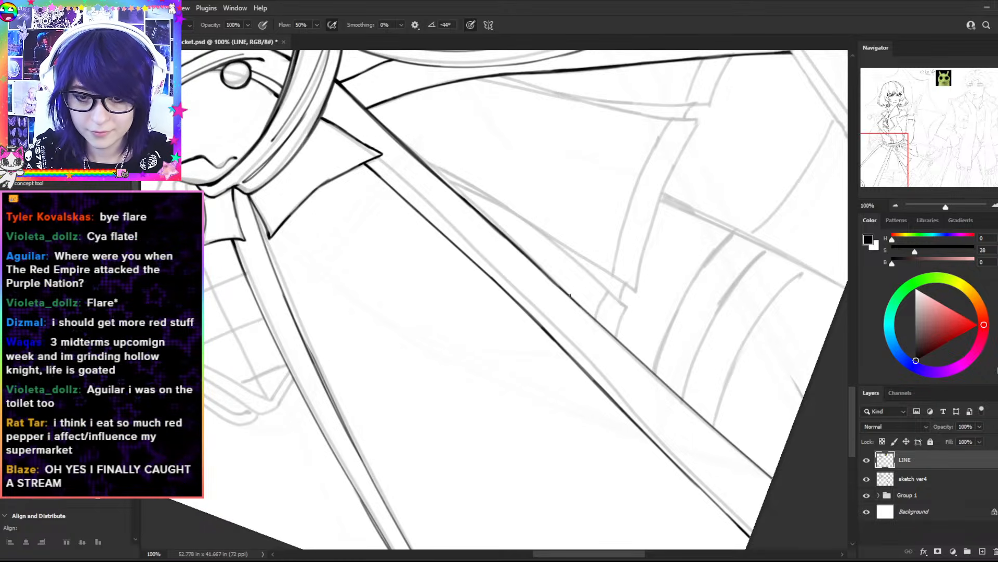
# - Try to ink a side edge of the front panel hanging between the two coat strips
pyautogui.press('r')
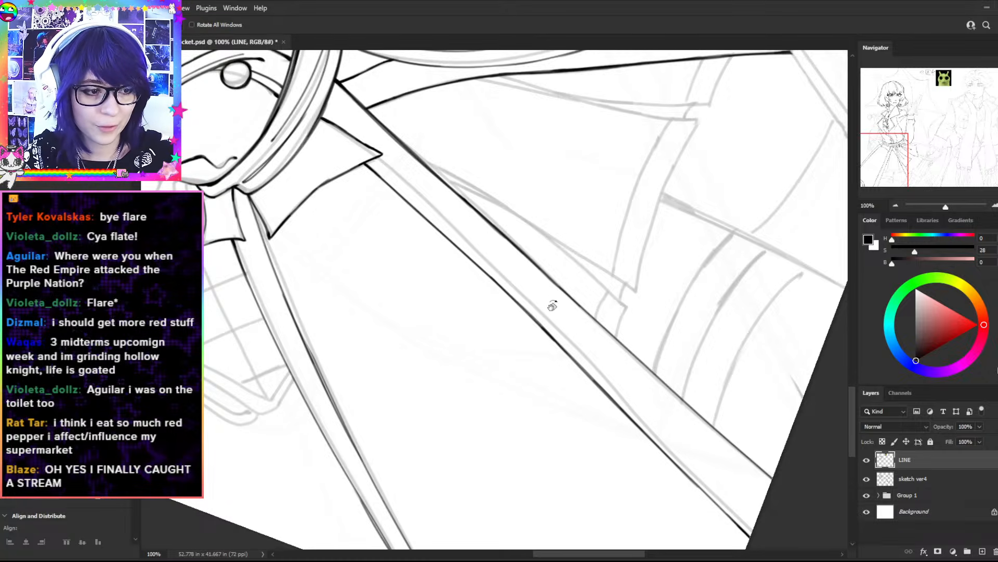
pyautogui.press('h')
pyautogui.moveTo(570, 147); pyautogui.dragTo(684, 330)
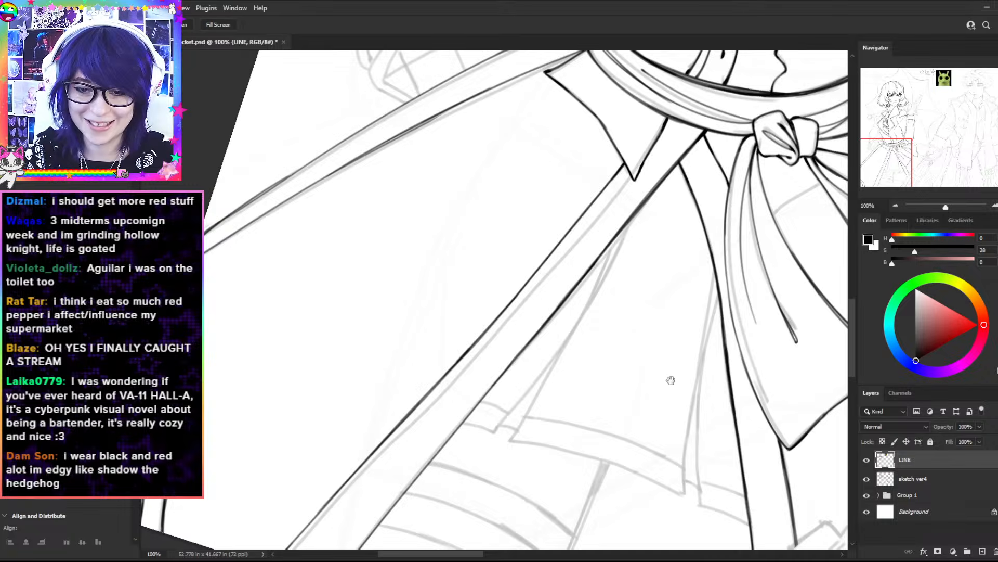
pyautogui.moveTo(678, 364); pyautogui.dragTo(595, 334)
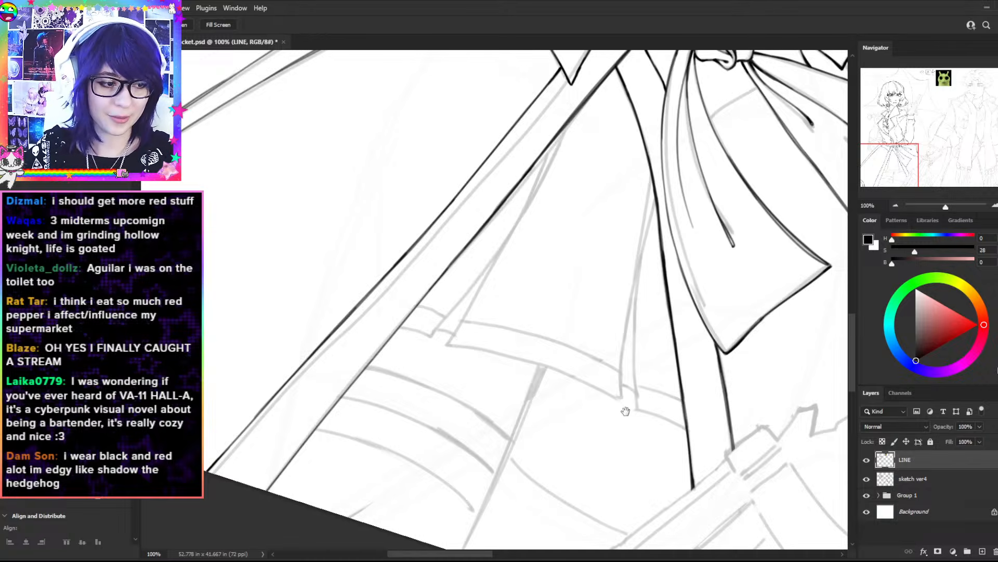
pyautogui.moveTo(631, 381)
pyautogui.mouseDown()
pyautogui.moveTo(559, 503)
pyautogui.moveTo(699, 387)
pyautogui.moveTo(463, 238)
pyautogui.mouseUp()
pyautogui.press('r')
pyautogui.press('b')
pyautogui.moveTo(501, 178); pyautogui.dragTo(464, 363)
pyautogui.press('r')
pyautogui.moveTo(661, 219); pyautogui.dragTo(691, 311)
pyautogui.press('b')
pyautogui.hotkey('ctrl', 'z')
# - Try to ink the front panel's left side edge in one long stroke starting at the coat strip
pyautogui.moveTo(558, 199); pyautogui.dragTo(385, 390)
pyautogui.hotkey('ctrl', 'z')
pyautogui.hotkey('ctrl', 'z')
pyautogui.moveTo(562, 196); pyautogui.dragTo(396, 376)
pyautogui.hotkey('ctrl', 'z')
pyautogui.moveTo(558, 201); pyautogui.dragTo(378, 396)
pyautogui.hotkey('ctrl', 'z')
pyautogui.moveTo(563, 208); pyautogui.dragTo(393, 392)
pyautogui.press('r')
pyautogui.moveTo(589, 152)
pyautogui.mouseDown()
pyautogui.moveTo(430, 136)
pyautogui.moveTo(395, 155)
pyautogui.mouseUp()
pyautogui.hotkey('ctrl', 'z')
# - Ink the front panel's left side edge from the coat strip down to the hem corner in overlapping strokes
pyautogui.press('b')
pyautogui.moveTo(428, 199); pyautogui.dragTo(503, 358)
pyautogui.hotkey('ctrl', 'z')
pyautogui.hotkey('ctrl', 'z')
pyautogui.moveTo(462, 268); pyautogui.dragTo(539, 431)
pyautogui.hotkey('ctrl', 'z')
pyautogui.moveTo(493, 329)
pyautogui.mouseDown()
pyautogui.moveTo(540, 431)
pyautogui.moveTo(519, 379)
pyautogui.mouseUp()
pyautogui.hotkey('ctrl', 'z')
pyautogui.press('e')
pyautogui.press('b')
pyautogui.hotkey('ctrl', 'z')
pyautogui.hotkey('ctrl', 'z')
pyautogui.hotkey('ctrl', 'z')
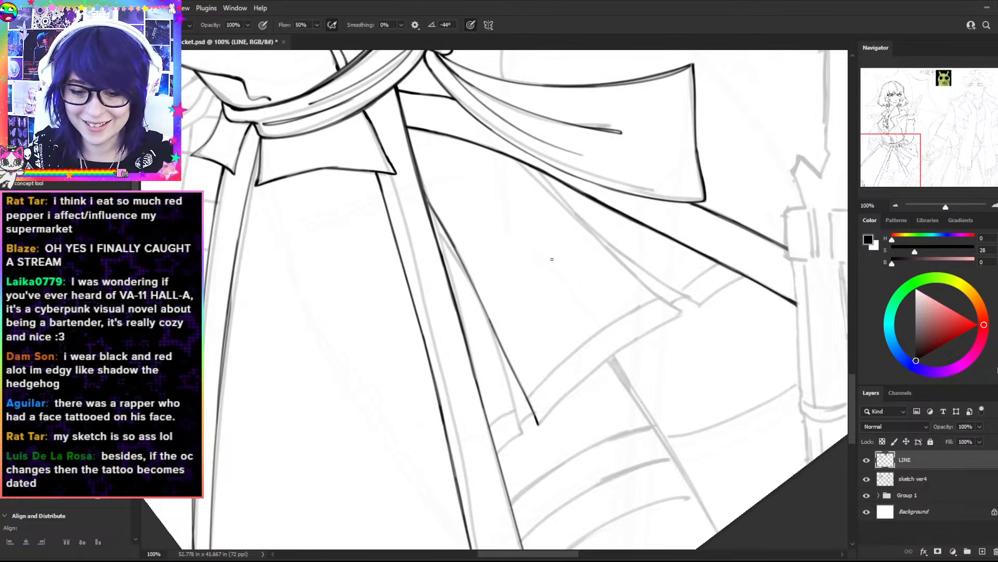
# - Ink the curved bottom hem of the front panel between its two lower corners
pyautogui.moveTo(538, 422)
pyautogui.mouseDown()
pyautogui.moveTo(696, 311)
pyautogui.moveTo(597, 370)
pyautogui.moveTo(697, 311)
pyautogui.moveTo(637, 163)
pyautogui.mouseUp()
pyautogui.hotkey('ctrl', 'z')
pyautogui.press('e')
# - Ink the upper part of the front panel's right side edge where it emerges from under the long coat edge
pyautogui.press('r')
pyautogui.press('b')
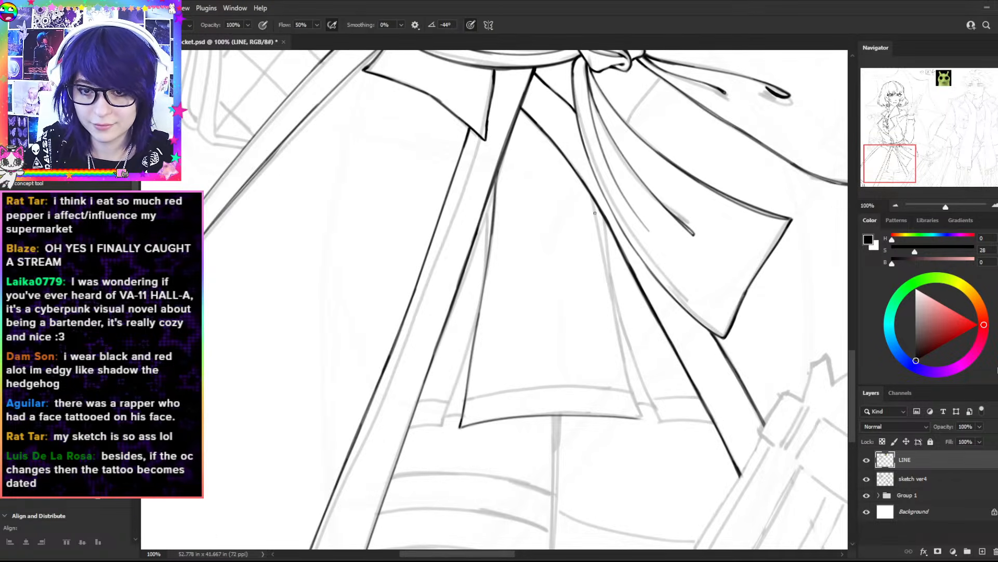
pyautogui.hotkey('ctrl', 'z')
pyautogui.moveTo(594, 199); pyautogui.dragTo(611, 294)
pyautogui.hotkey('ctrl', 'z')
pyautogui.hotkey('ctrl', 'z')
pyautogui.hotkey('ctrl', 'z')
pyautogui.moveTo(594, 199); pyautogui.dragTo(607, 273)
pyautogui.hotkey('ctrl', 'z')
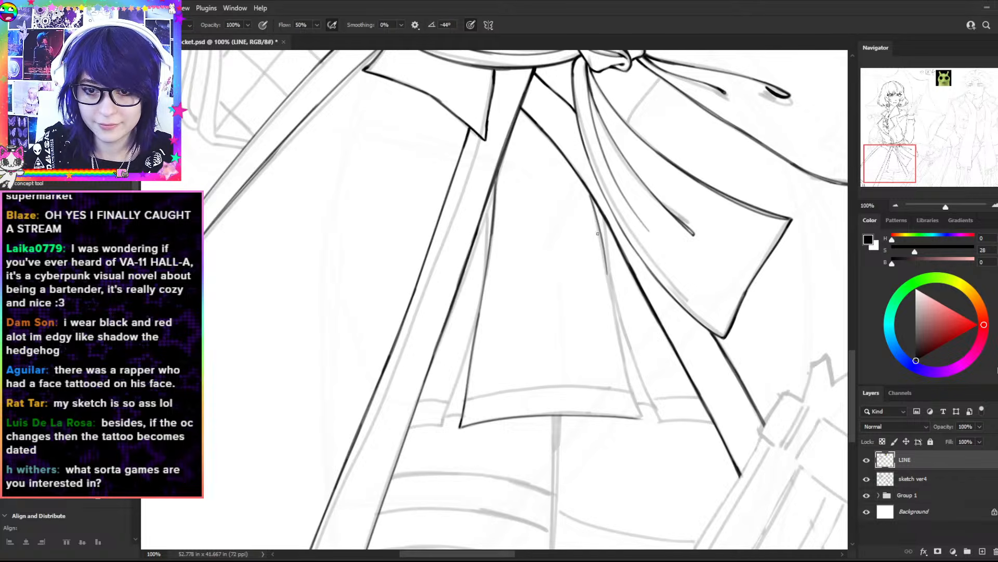
pyautogui.hotkey('ctrl', 'z')
pyautogui.moveTo(592, 198); pyautogui.dragTo(611, 291)
pyautogui.hotkey('ctrl', 'z')
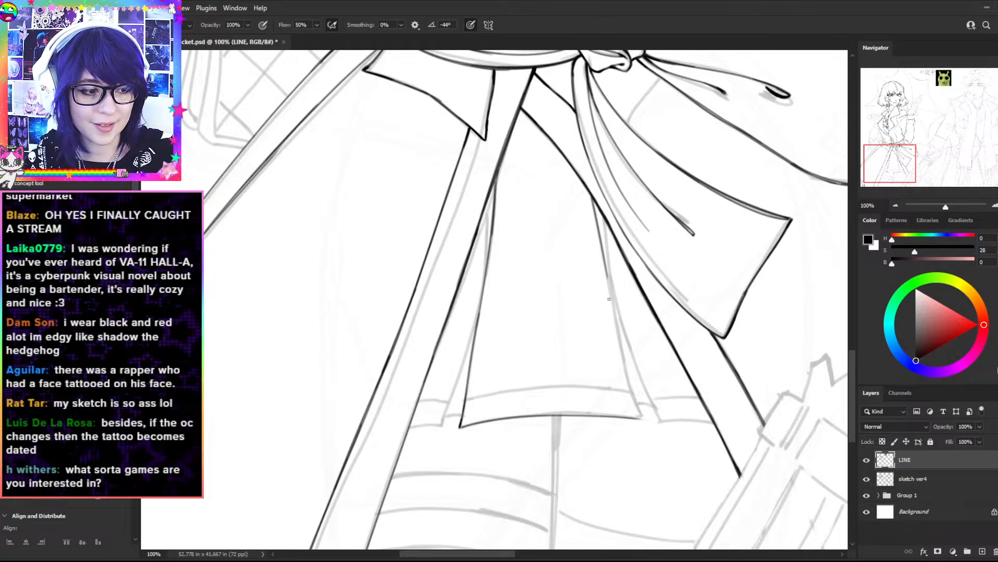
# - Extend the front panel's right side edge down to meet the hem corner
pyautogui.moveTo(618, 301); pyautogui.dragTo(547, 337)
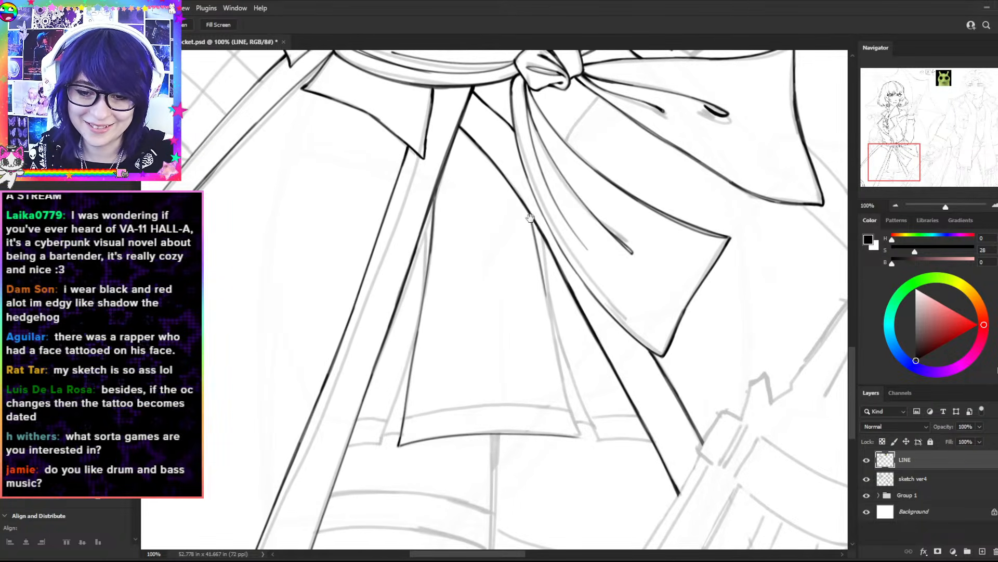
pyautogui.moveTo(546, 289); pyautogui.dragTo(573, 422)
pyautogui.hotkey('ctrl', 'z')
pyautogui.moveTo(547, 302); pyautogui.dragTo(580, 434)
pyautogui.moveTo(565, 396)
pyautogui.mouseDown()
pyautogui.moveTo(581, 436)
pyautogui.moveTo(517, 312)
pyautogui.moveTo(576, 255)
pyautogui.moveTo(562, 370)
pyautogui.moveTo(555, 276)
pyautogui.mouseUp()
pyautogui.hotkey('ctrl', 'z')
# - Thicken the line work at the front panel's two lower corners
pyautogui.press('r')
pyautogui.hotkey('ctrl', '+')
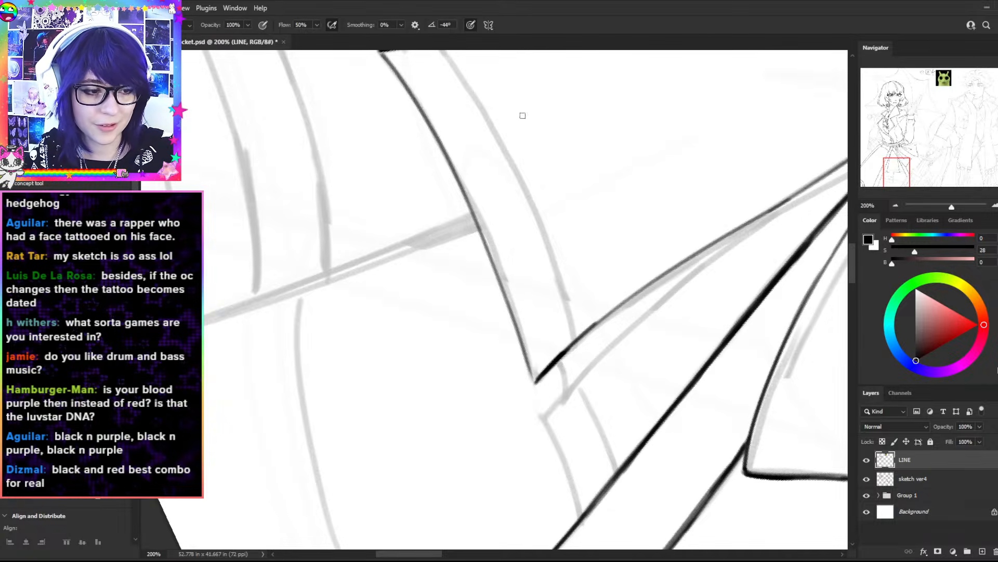
pyautogui.moveTo(535, 384); pyautogui.dragTo(502, 306)
pyautogui.press('r')
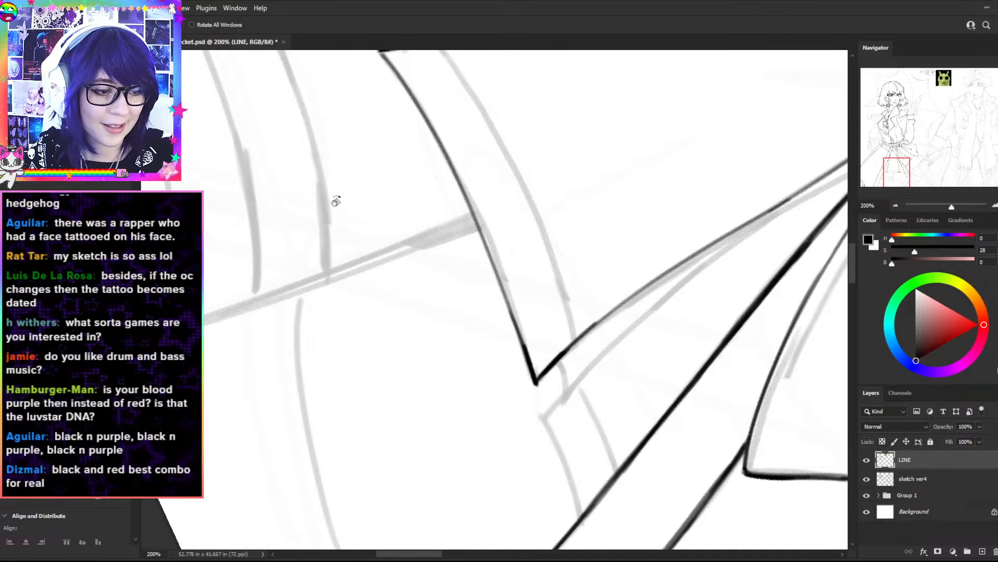
pyautogui.moveTo(389, 256); pyautogui.dragTo(601, 336)
pyautogui.press('h')
pyautogui.moveTo(476, 260); pyautogui.dragTo(611, 327)
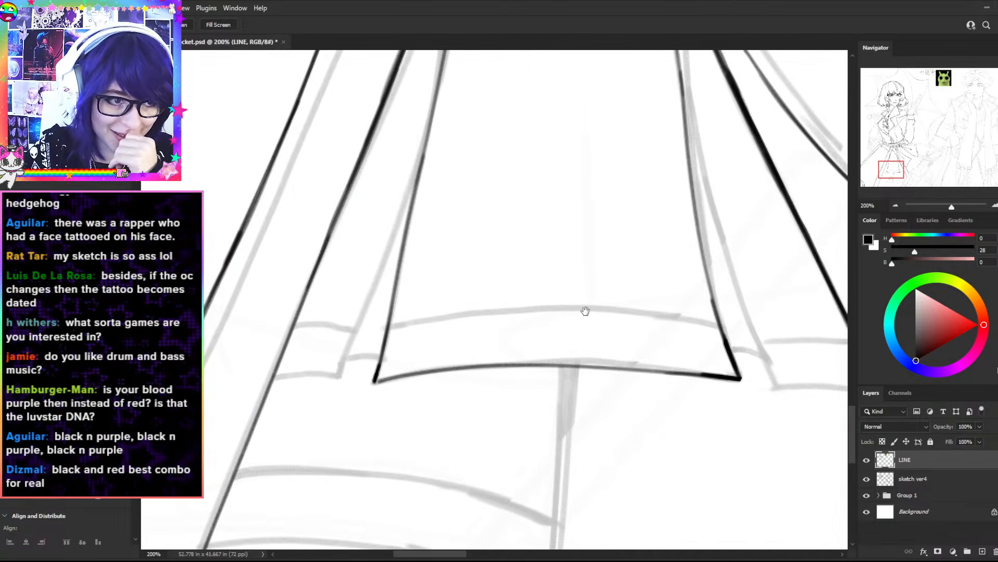
pyautogui.press('r')
pyautogui.moveTo(645, 281)
pyautogui.mouseDown()
pyautogui.moveTo(682, 398)
pyautogui.moveTo(596, 468)
pyautogui.mouseUp()
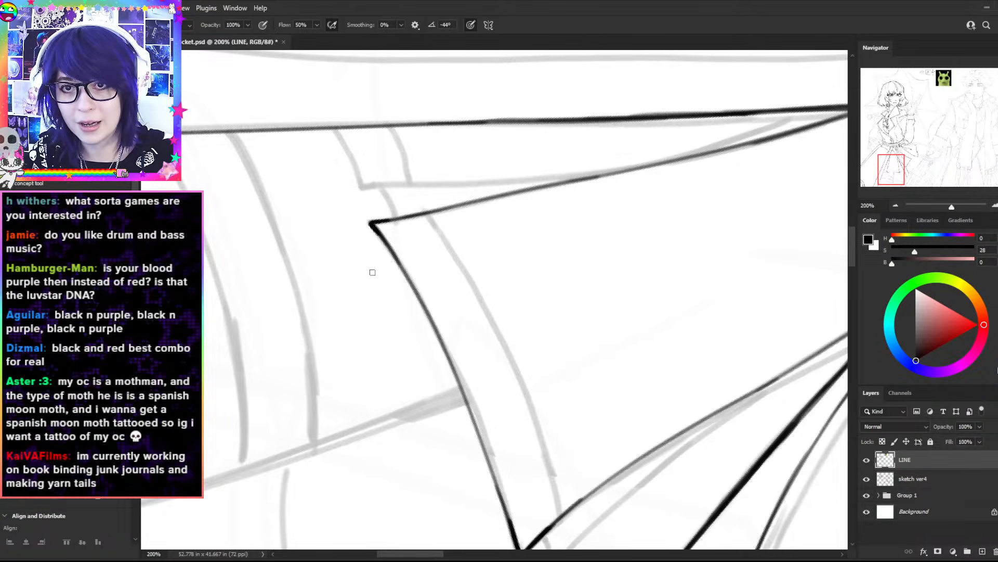
pyautogui.press('r')
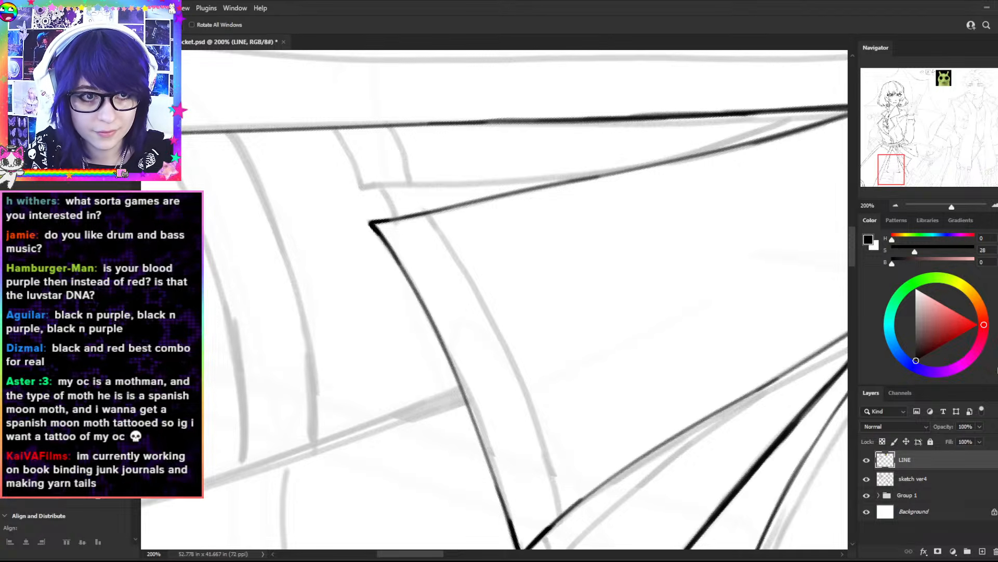
# - Ink the short upper line of the back layer between the left coat strip and the front panel's left edge
pyautogui.click(162, 25)
pyautogui.press('space')
pyautogui.moveTo(644, 265); pyautogui.dragTo(573, 396)
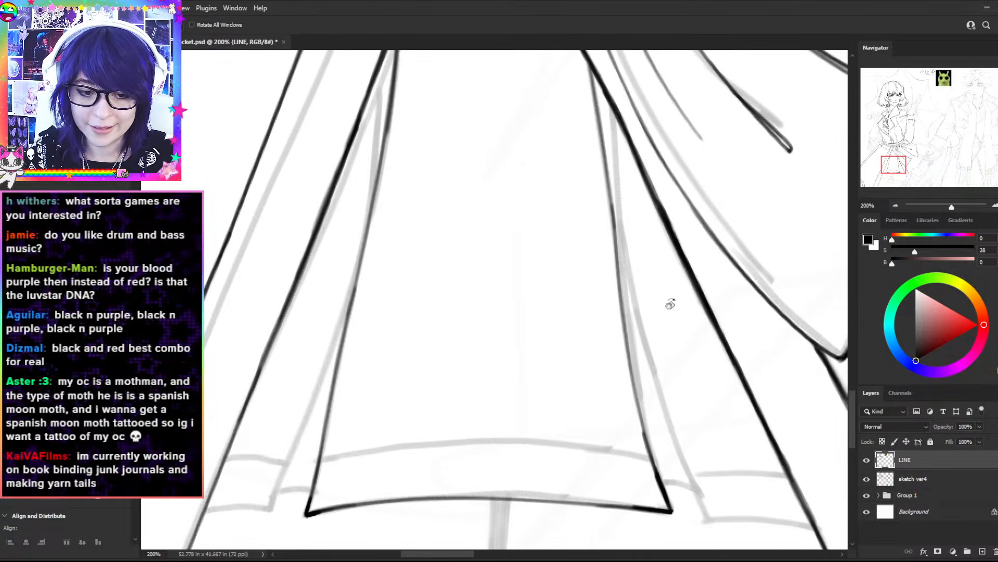
pyautogui.press('space')
pyautogui.moveTo(507, 191); pyautogui.dragTo(551, 291)
pyautogui.press('b')
pyautogui.moveTo(421, 170); pyautogui.dragTo(412, 329)
# - Try to ink the matching back-layer line between the front panel's right edge and the long coat edge
pyautogui.press('space')
pyautogui.moveTo(411, 401)
pyautogui.mouseDown()
pyautogui.moveTo(341, 397)
pyautogui.moveTo(338, 362)
pyautogui.mouseUp()
pyautogui.moveTo(586, 167); pyautogui.dragTo(583, 328)
pyautogui.hotkey('ctrl', 'z')
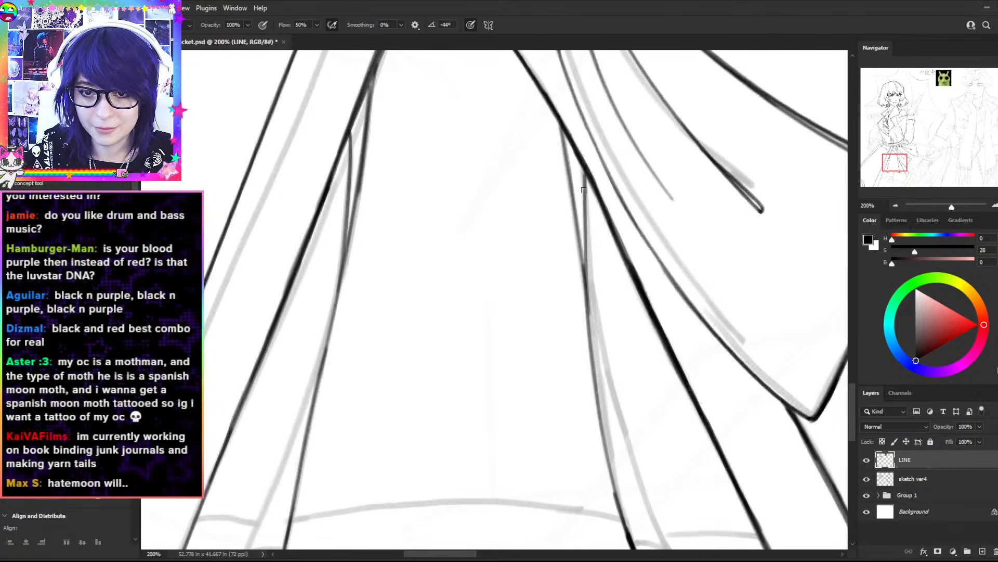
pyautogui.moveTo(586, 172); pyautogui.dragTo(592, 330)
pyautogui.hotkey('ctrl', 'z')
pyautogui.hotkey('ctrl', 'z')
pyautogui.press('r')
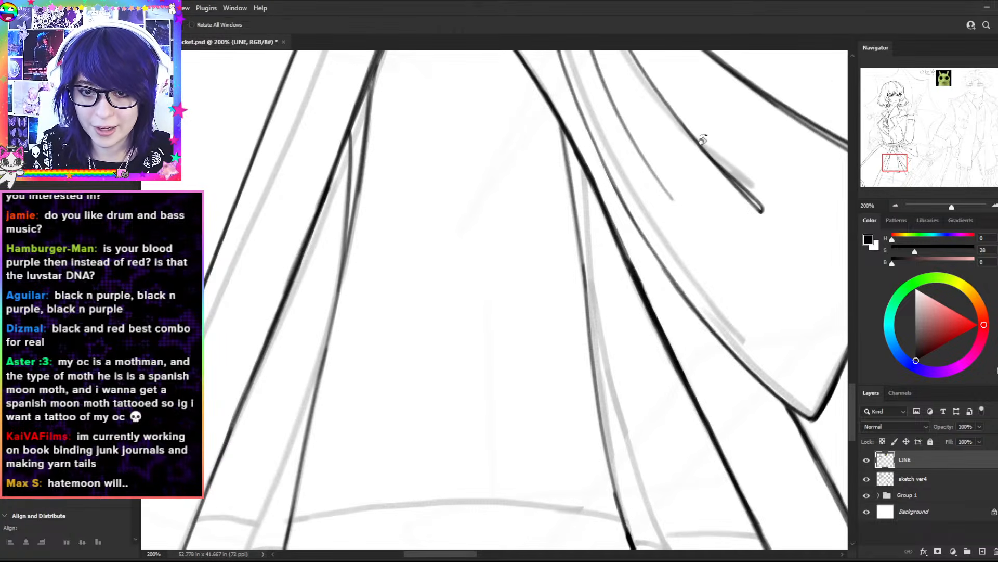
pyautogui.moveTo(662, 144); pyautogui.dragTo(659, 312)
pyautogui.press('space')
pyautogui.moveTo(581, 279); pyautogui.dragTo(577, 196)
pyautogui.moveTo(644, 204); pyautogui.dragTo(523, 308)
pyautogui.hotkey('ctrl', 'z')
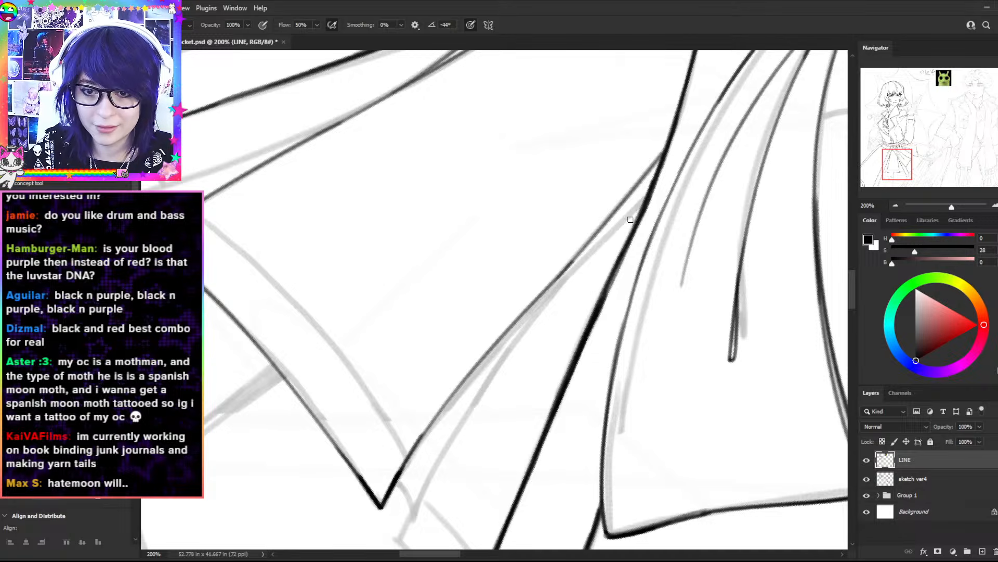
# - Ink the back-layer line beside the front panel's right edge and extend it down to the back layer's hem
pyautogui.moveTo(640, 207); pyautogui.dragTo(526, 319)
pyautogui.press('r')
pyautogui.moveTo(625, 225)
pyautogui.mouseDown()
pyautogui.moveTo(605, 132)
pyautogui.moveTo(660, 224)
pyautogui.mouseUp()
pyautogui.hotkey('ctrl', 'z')
pyautogui.moveTo(727, 167)
pyautogui.mouseDown()
pyautogui.moveTo(724, 207)
pyautogui.moveTo(712, 156)
pyautogui.mouseUp()
pyautogui.press('b')
pyautogui.moveTo(631, 187); pyautogui.dragTo(538, 295)
pyautogui.hotkey('ctrl', '-')
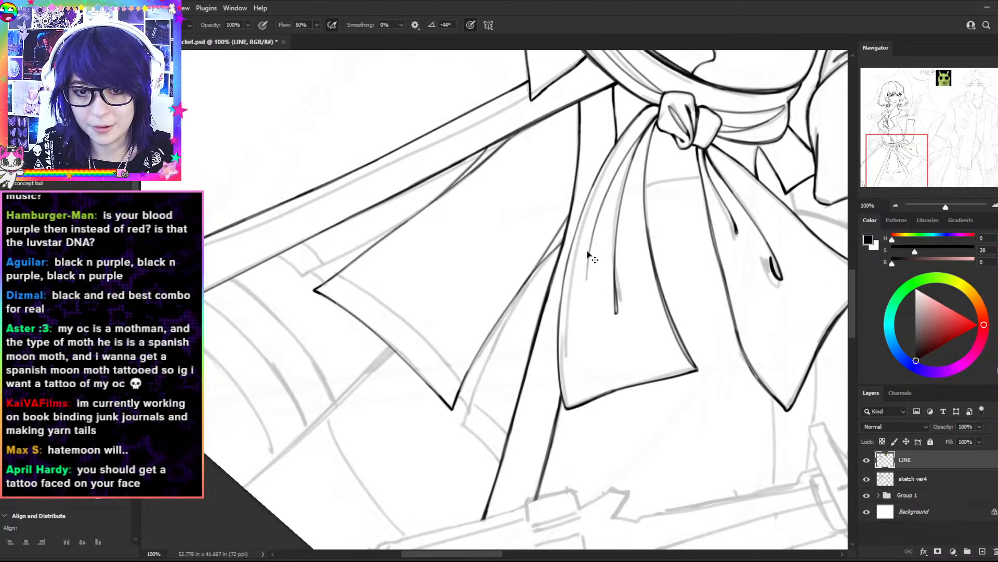
pyautogui.moveTo(527, 283); pyautogui.dragTo(464, 427)
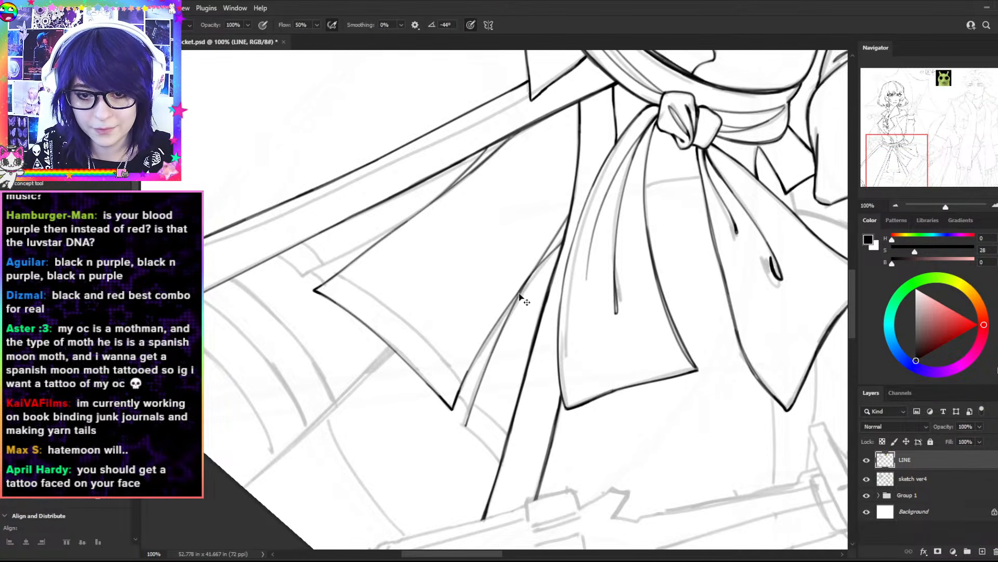
# - Re-ink the back-layer line beside the front panel's right edge, following the sketch down to the back layer's hem corner
pyautogui.hotkey('ctrl', 'z')
pyautogui.moveTo(522, 291); pyautogui.dragTo(457, 434)
pyautogui.press('r')
pyautogui.moveTo(614, 285); pyautogui.dragTo(478, 186)
pyautogui.moveTo(622, 203); pyautogui.dragTo(519, 406)
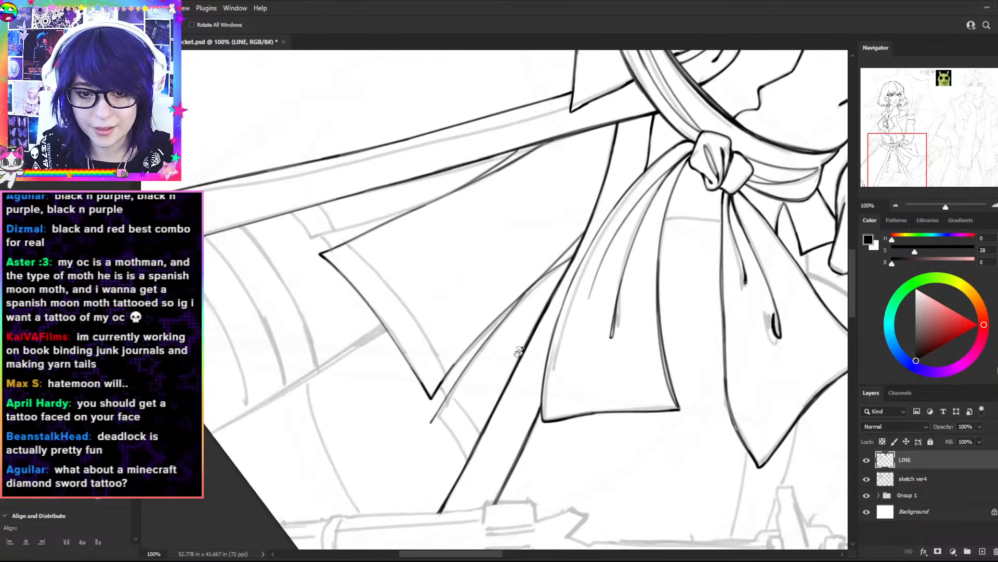
pyautogui.moveTo(623, 223); pyautogui.dragTo(636, 254)
pyautogui.hotkey('ctrl', 'z')
pyautogui.press('b')
pyautogui.moveTo(537, 290); pyautogui.dragTo(414, 398)
pyautogui.hotkey('ctrl', 'z')
pyautogui.hotkey('ctrl', 'z')
pyautogui.hotkey('ctrl', 'shift', 'z')
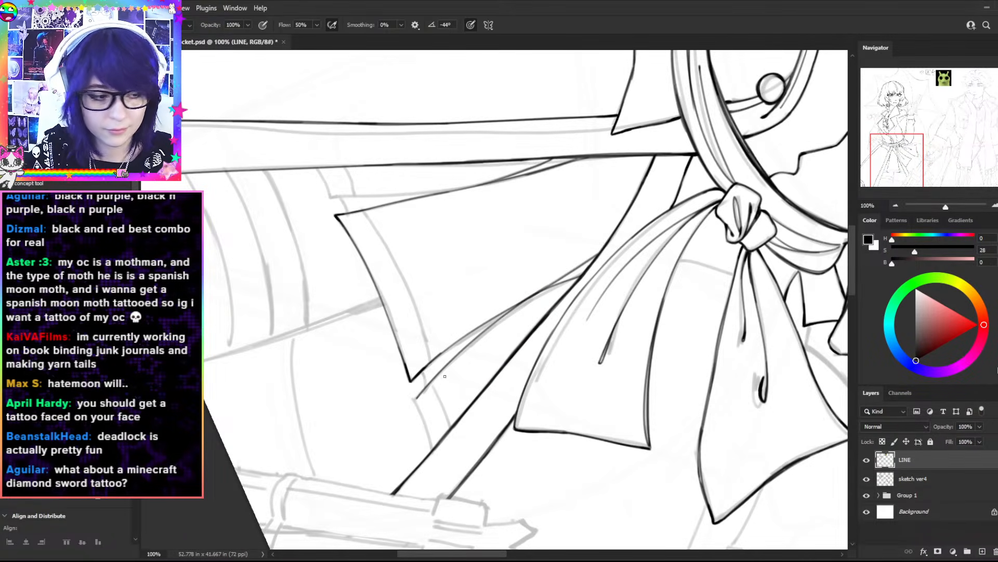
# - Ink the back layer's short hem line from its lower corner to the long coat edge
pyautogui.moveTo(457, 426); pyautogui.dragTo(508, 250)
pyautogui.hotkey('ctrl', '+')
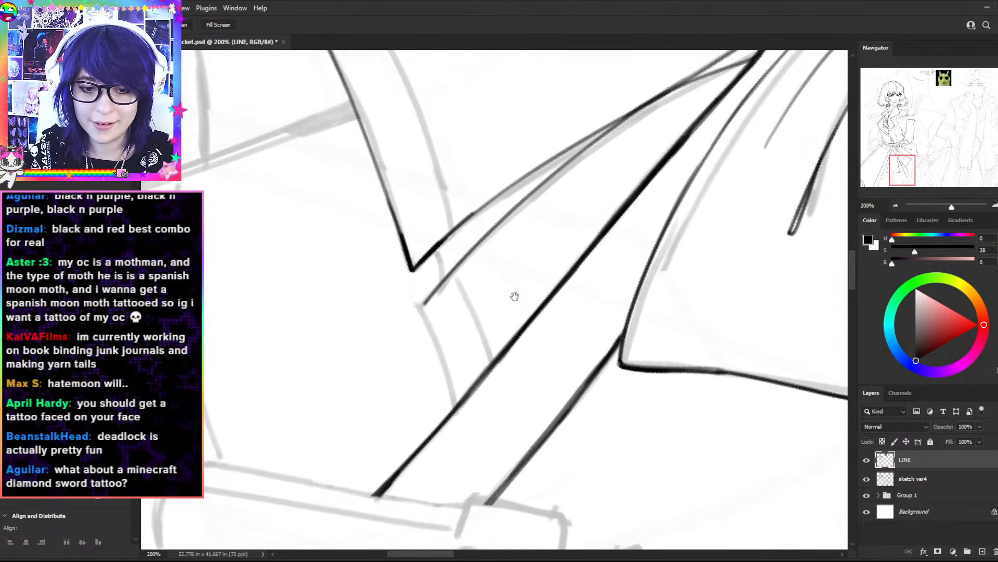
pyautogui.moveTo(419, 300)
pyautogui.mouseDown()
pyautogui.moveTo(431, 287)
pyautogui.moveTo(460, 421)
pyautogui.mouseUp()
pyautogui.hotkey('ctrl', 'z')
pyautogui.moveTo(418, 302); pyautogui.dragTo(447, 390)
pyautogui.moveTo(433, 342)
pyautogui.mouseDown()
pyautogui.moveTo(451, 403)
pyautogui.moveTo(439, 361)
pyautogui.mouseUp()
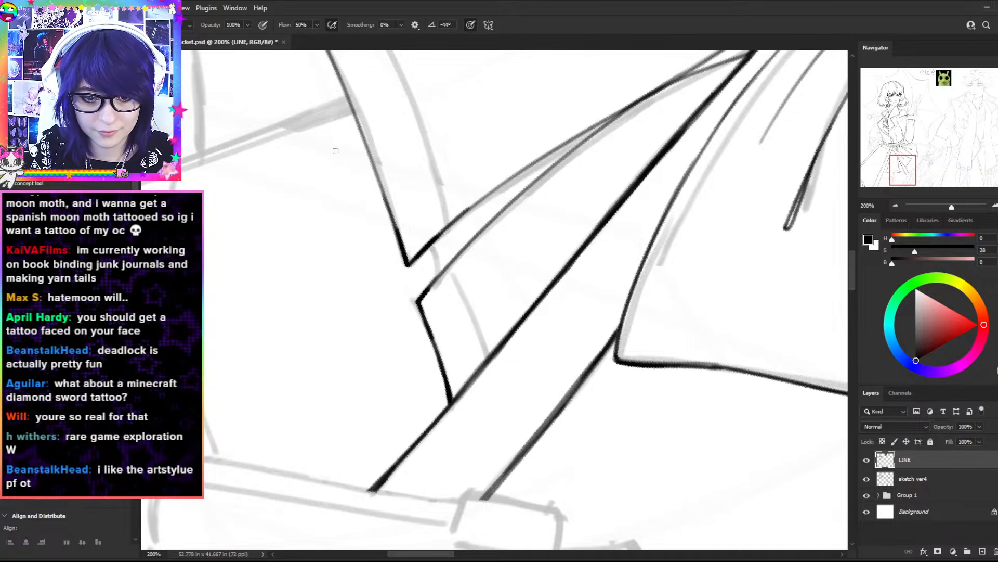
# - Ink the trim line parallel to the back layer's short hem and thicken the layer's lower corner
pyautogui.moveTo(451, 267); pyautogui.dragTo(488, 359)
pyautogui.hotkey('ctrl', 'z')
pyautogui.hotkey('ctrl', 'z')
pyautogui.moveTo(451, 271)
pyautogui.mouseDown()
pyautogui.moveTo(488, 356)
pyautogui.moveTo(462, 300)
pyautogui.mouseUp()
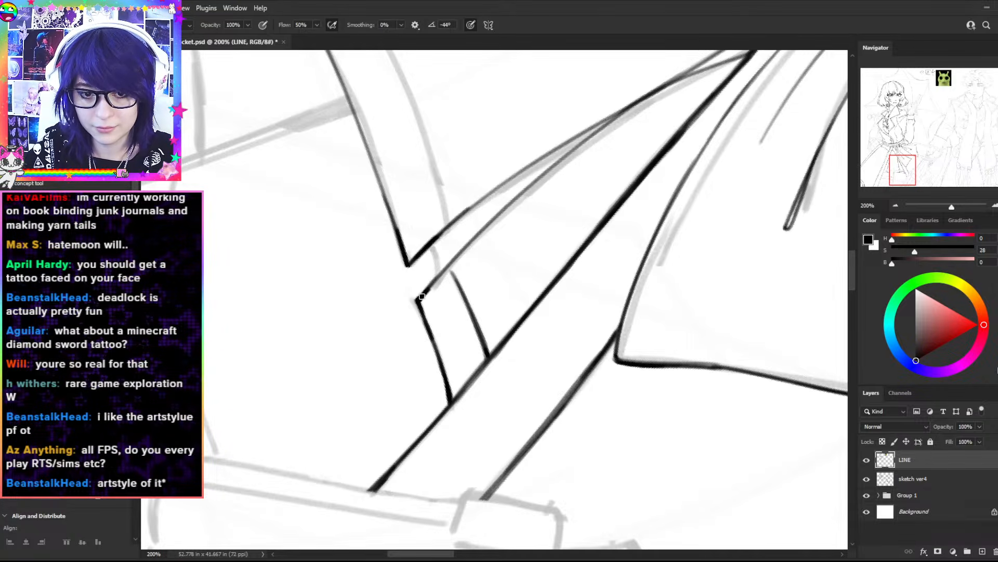
pyautogui.moveTo(417, 302); pyautogui.dragTo(446, 269)
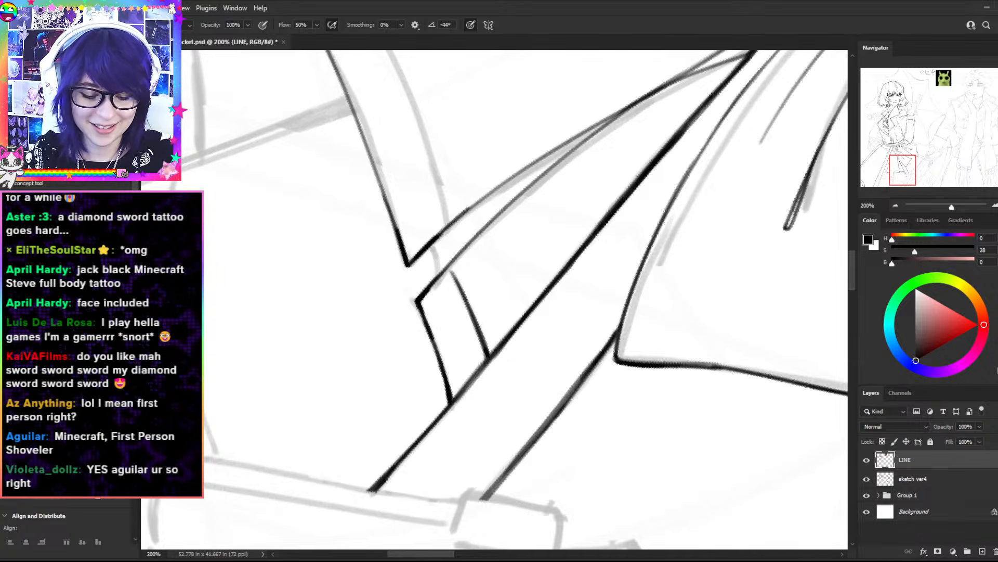
# - Ink the curved trim line across the front panel, parallel to its hem, from one side edge to the other
pyautogui.press('space')
pyautogui.moveTo(550, 297); pyautogui.dragTo(573, 361)
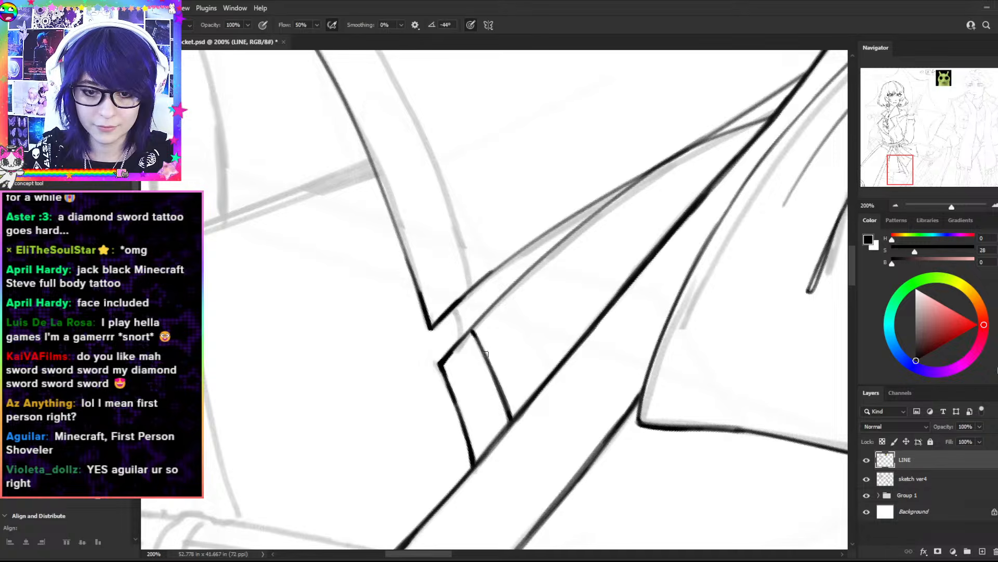
pyautogui.press('r')
pyautogui.moveTo(472, 332); pyautogui.dragTo(451, 69)
pyautogui.moveTo(624, 209); pyautogui.dragTo(390, 362)
pyautogui.hotkey('ctrl', 'z')
pyautogui.moveTo(632, 208); pyautogui.dragTo(412, 389)
pyautogui.hotkey('ctrl', 'z')
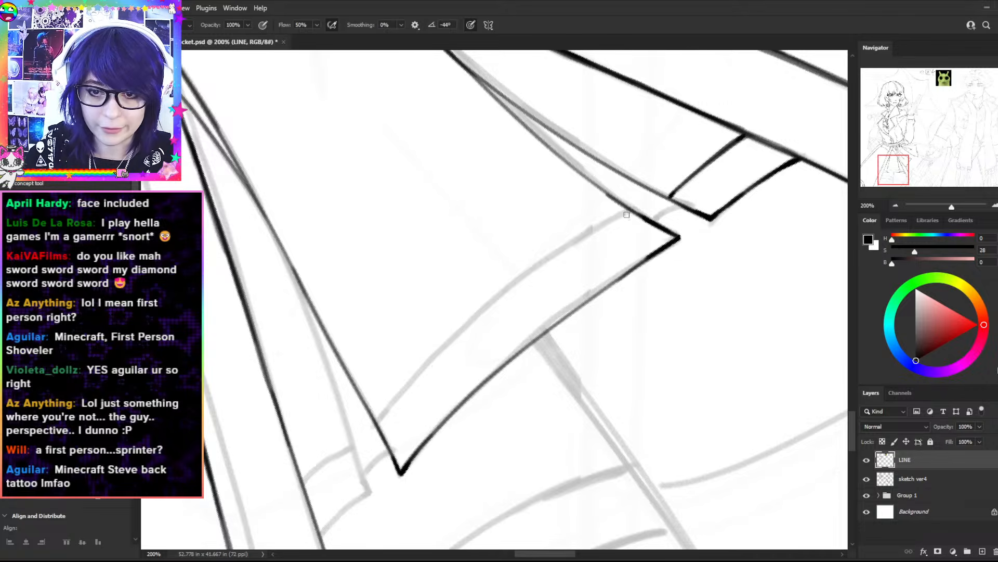
pyautogui.moveTo(631, 212); pyautogui.dragTo(425, 367)
pyautogui.moveTo(379, 424); pyautogui.dragTo(464, 329)
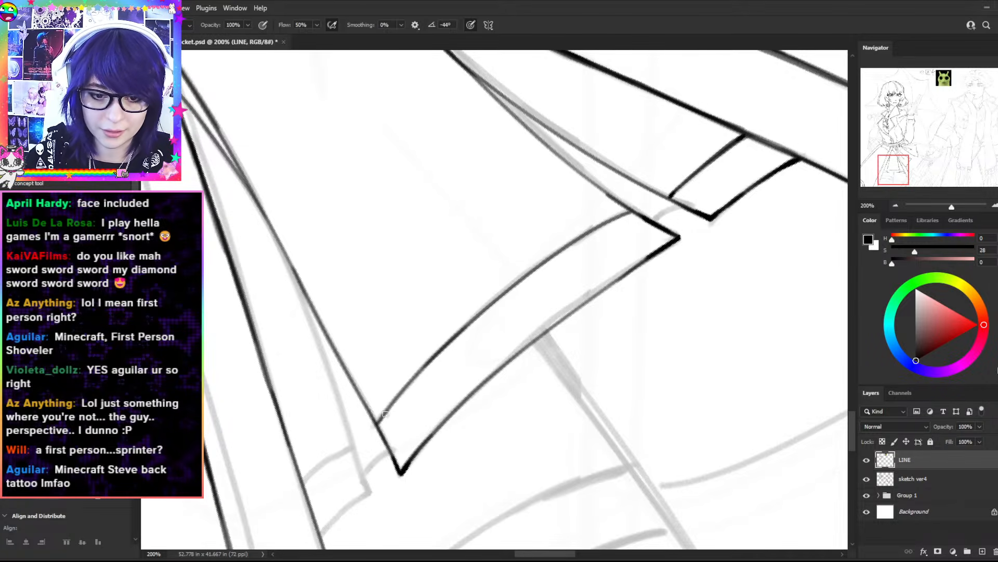
# - Thicken both ends of the front panel's trim line where it meets the side edges, and save the drawing
pyautogui.moveTo(380, 425); pyautogui.dragTo(406, 384)
pyautogui.moveTo(635, 214); pyautogui.dragTo(552, 255)
pyautogui.moveTo(381, 424); pyautogui.dragTo(418, 371)
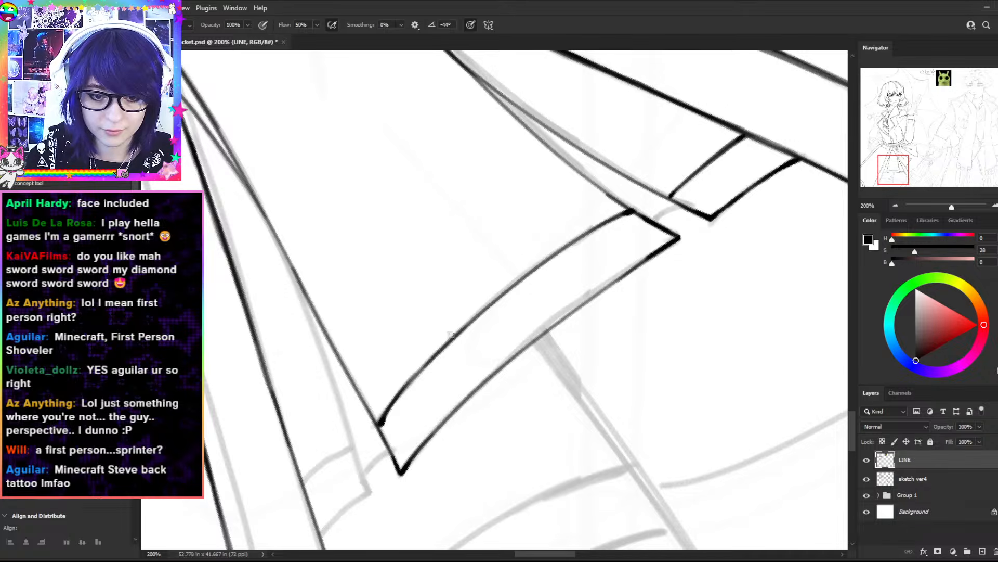
pyautogui.hotkey('ctrl', 'z')
pyautogui.moveTo(379, 427); pyautogui.dragTo(410, 385)
pyautogui.moveTo(380, 420); pyautogui.dragTo(438, 355)
pyautogui.moveTo(381, 429); pyautogui.dragTo(424, 365)
pyautogui.press('r')
pyautogui.moveTo(724, 152); pyautogui.dragTo(754, 365)
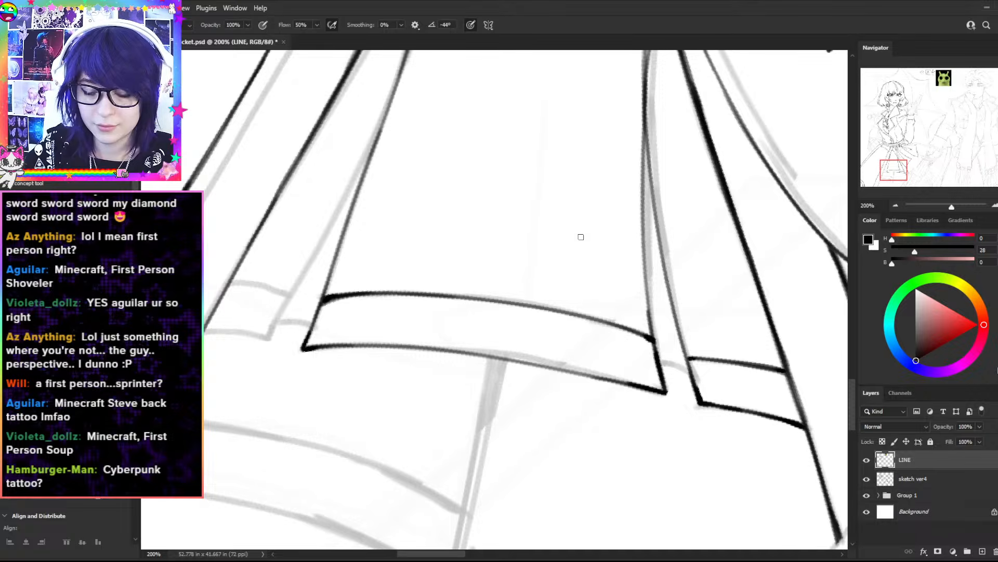
pyautogui.hotkey('ctrl', 's')
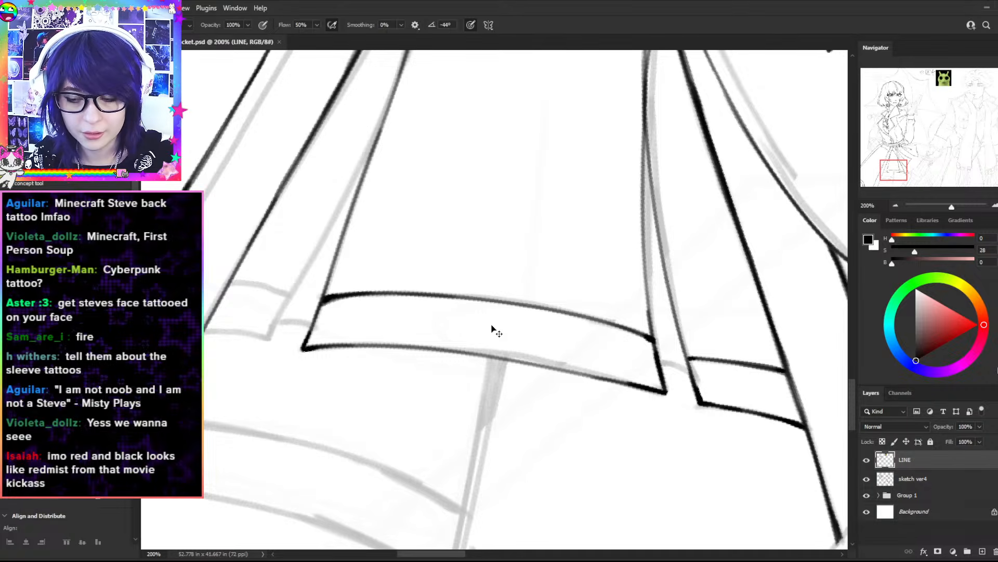
# - Paste the tattooed forearm photo as a new layer over the drawing and enlarge the view of it
pyautogui.scroll(-4, 515, 343)
pyautogui.press('r')
pyautogui.click(158, 25)
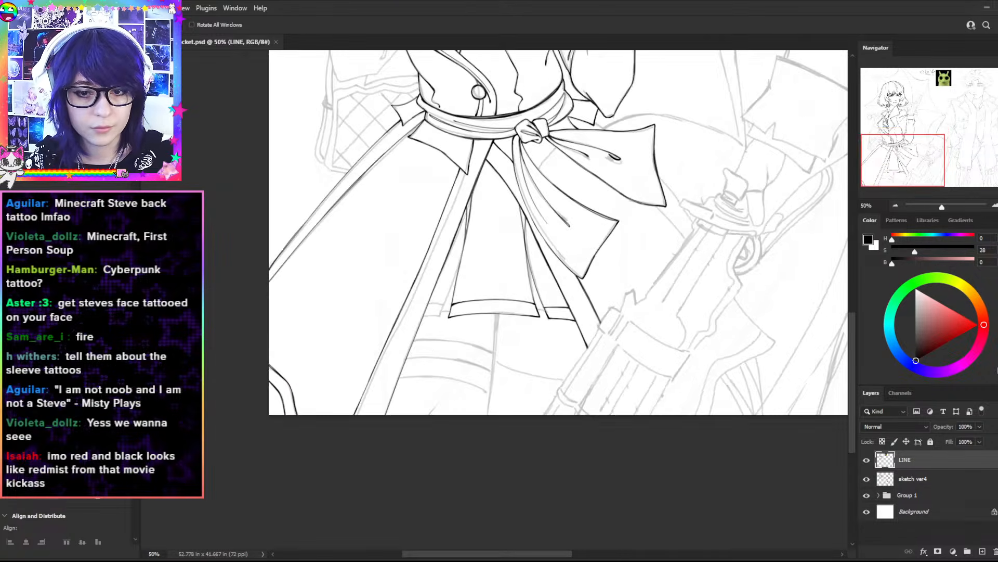
pyautogui.hotkey('ctrl', 'v')
pyautogui.press('space')
pyautogui.moveTo(574, 238); pyautogui.dragTo(534, 310)
pyautogui.moveTo(580, 208); pyautogui.dragTo(564, 269)
pyautogui.hotkey('ctrl', 'm')
pyautogui.moveTo(800, 424); pyautogui.dragTo(794, 409)
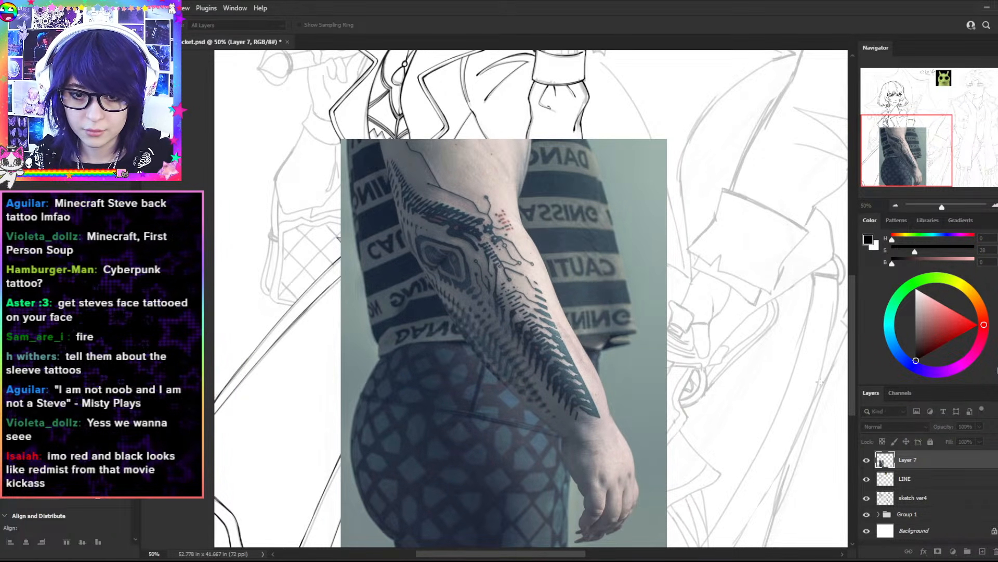
pyautogui.press('Return')
pyautogui.moveTo(599, 442); pyautogui.dragTo(602, 417)
pyautogui.hotkey('ctrl', '+')
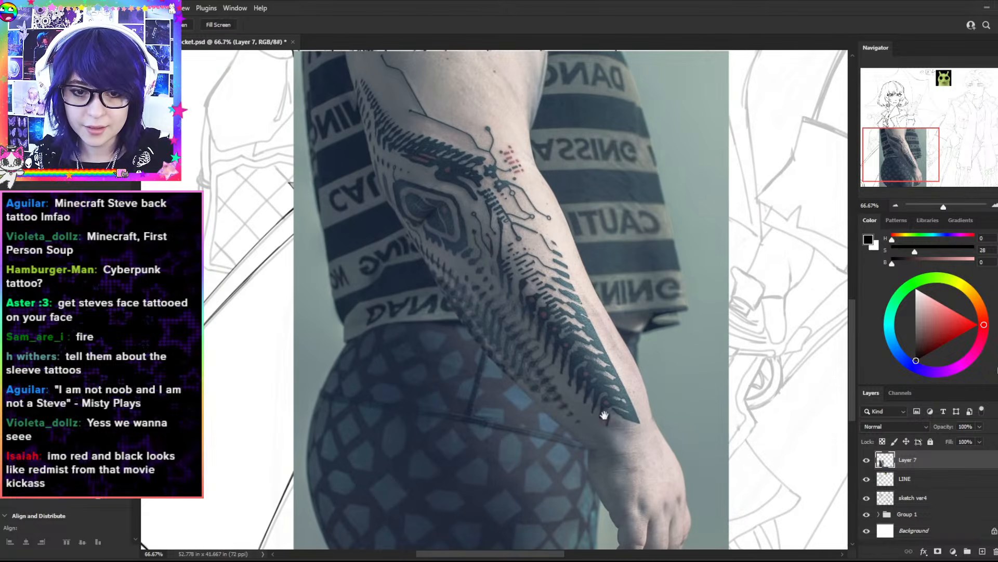
pyautogui.moveTo(605, 228); pyautogui.dragTo(504, 216)
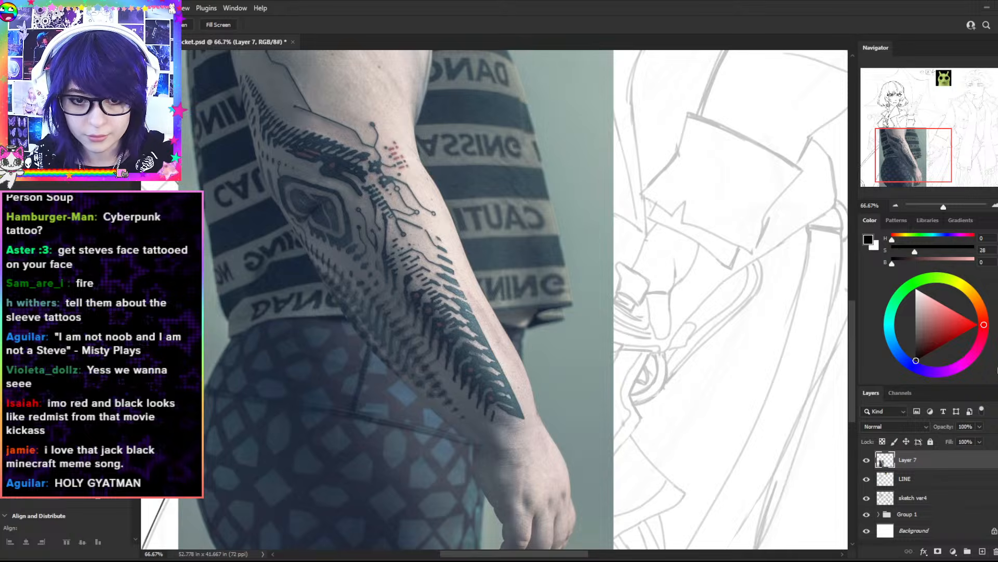
# - Paste the spine tattoo photo as another layer and move it beside the forearm photo
pyautogui.hotkey('ctrl', 'v')
pyautogui.hotkey('ctrl', '-')
pyautogui.hotkey('ctrl', 't')
pyautogui.moveTo(517, 369); pyautogui.dragTo(704, 371)
pyautogui.press('Return')
pyautogui.moveTo(683, 322); pyautogui.dragTo(567, 307)
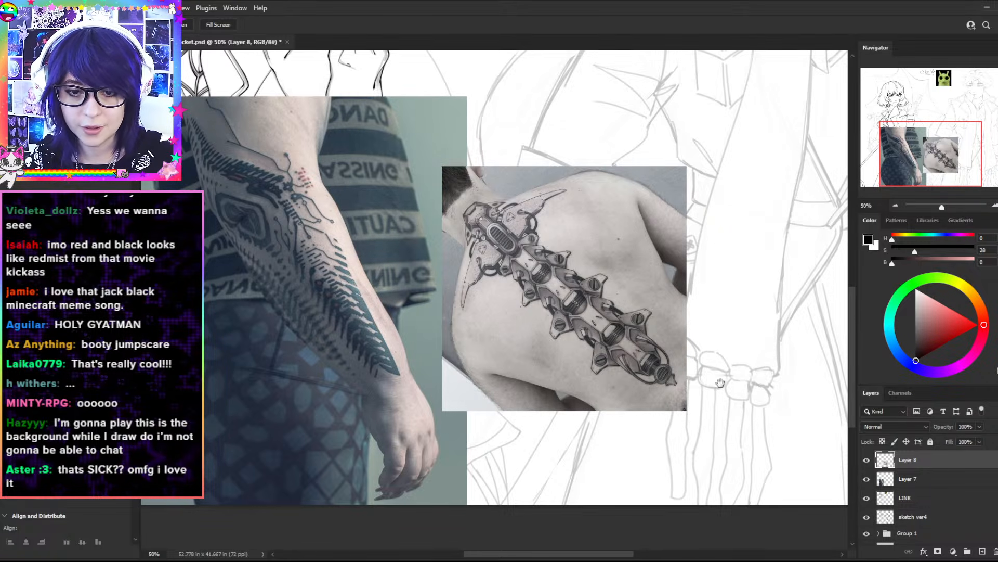
# - Examine the forearm and spine tattoo photos side by side
pyautogui.moveTo(588, 244); pyautogui.dragTo(612, 255)
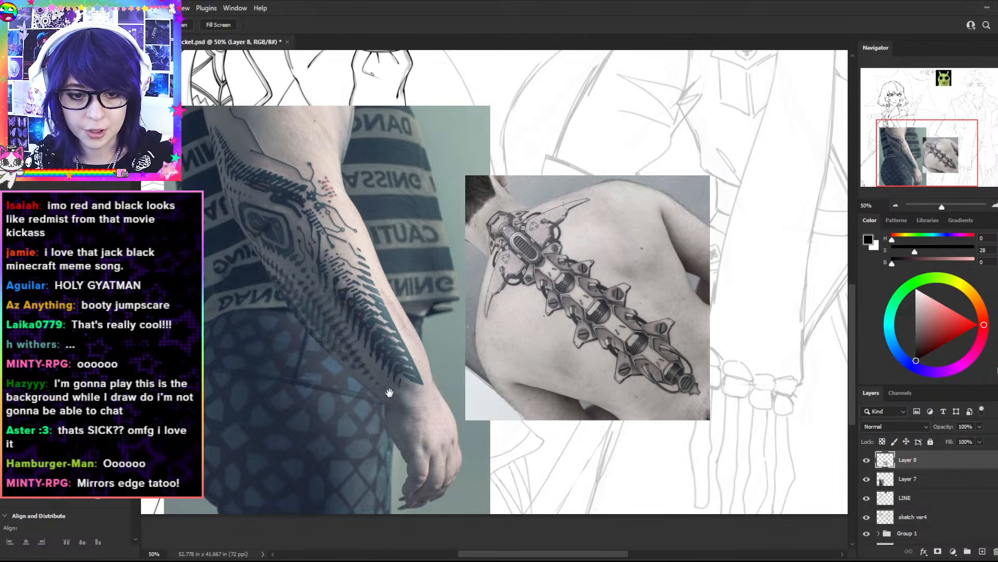
pyautogui.moveTo(434, 385); pyautogui.dragTo(580, 392)
pyautogui.press('b')
pyautogui.moveTo(480, 293)
pyautogui.mouseDown()
pyautogui.moveTo(477, 247)
pyautogui.moveTo(476, 358)
pyautogui.mouseUp()
pyautogui.hotkey('ctrl', 'z')
pyautogui.press('h')
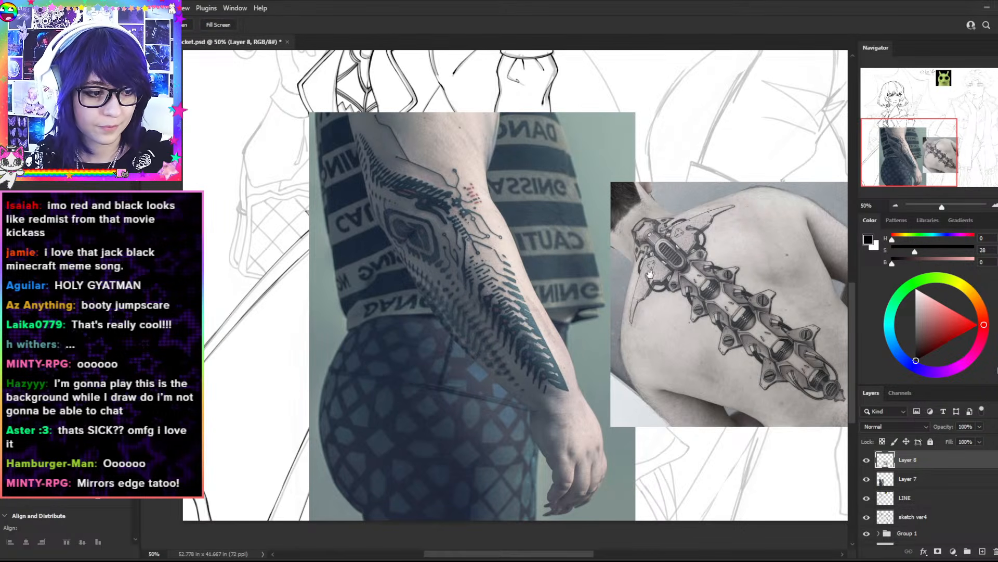
pyautogui.moveTo(655, 272); pyautogui.dragTo(582, 282)
pyautogui.press('b')
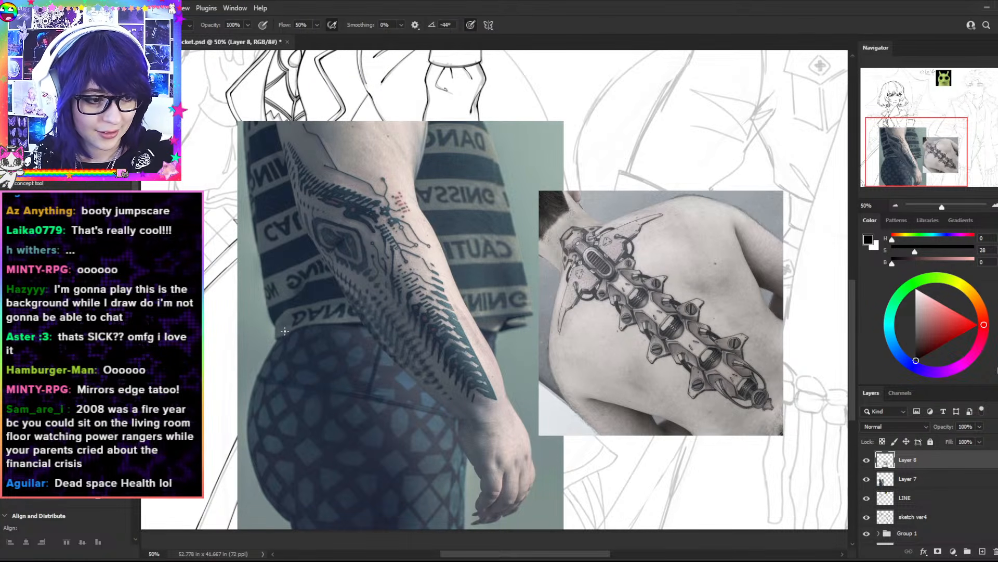
# - Delete both pasted tattoo photo layers to return to the line drawing
pyautogui.click(996, 554)
pyautogui.click(996, 554)
pyautogui.press('space')
pyautogui.moveTo(498, 221); pyautogui.dragTo(561, 293)
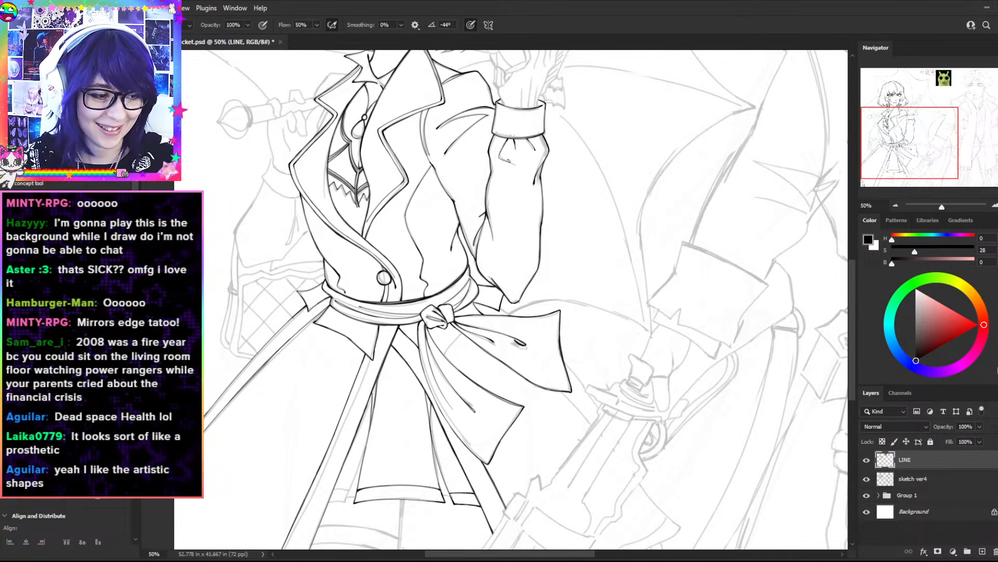
pyautogui.hotkey('ctrl', 'z')
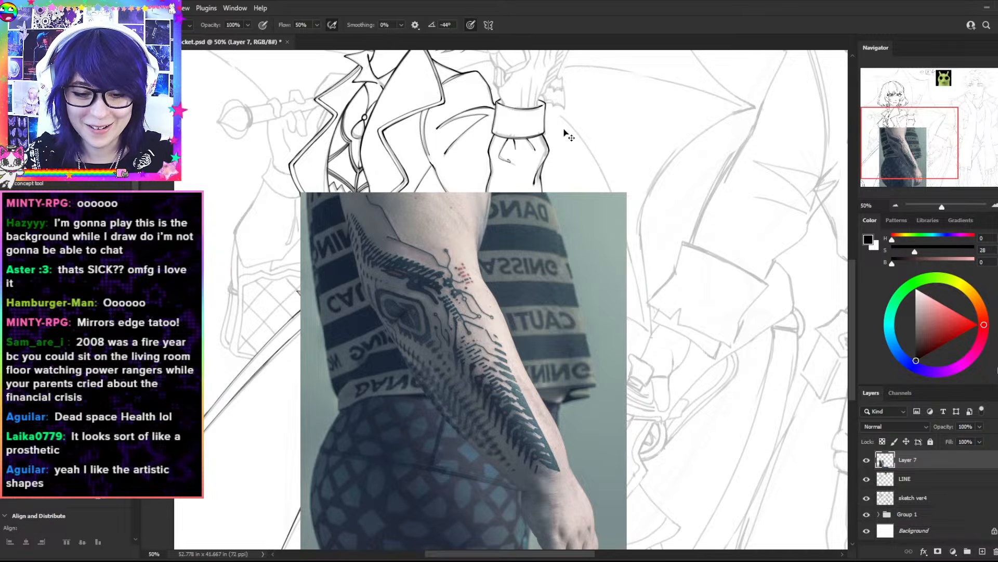
pyautogui.press('Delete')
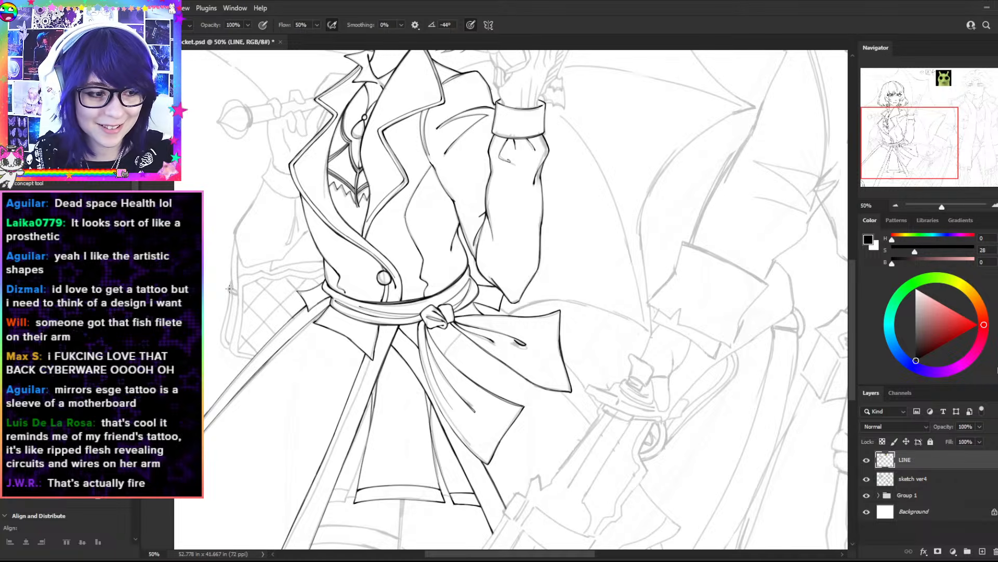
# - Ink the short curved line connecting the two bow tails just below the knot
pyautogui.press('space')
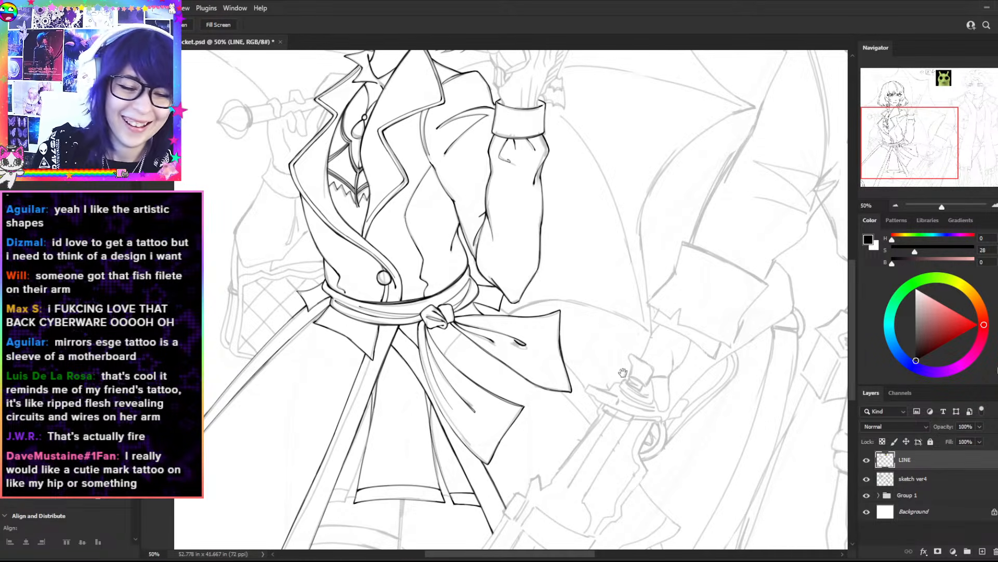
pyautogui.moveTo(621, 379); pyautogui.dragTo(629, 227)
pyautogui.hotkey('ctrl', '+')
pyautogui.hotkey('ctrl', '+')
pyautogui.hotkey('ctrl', '+')
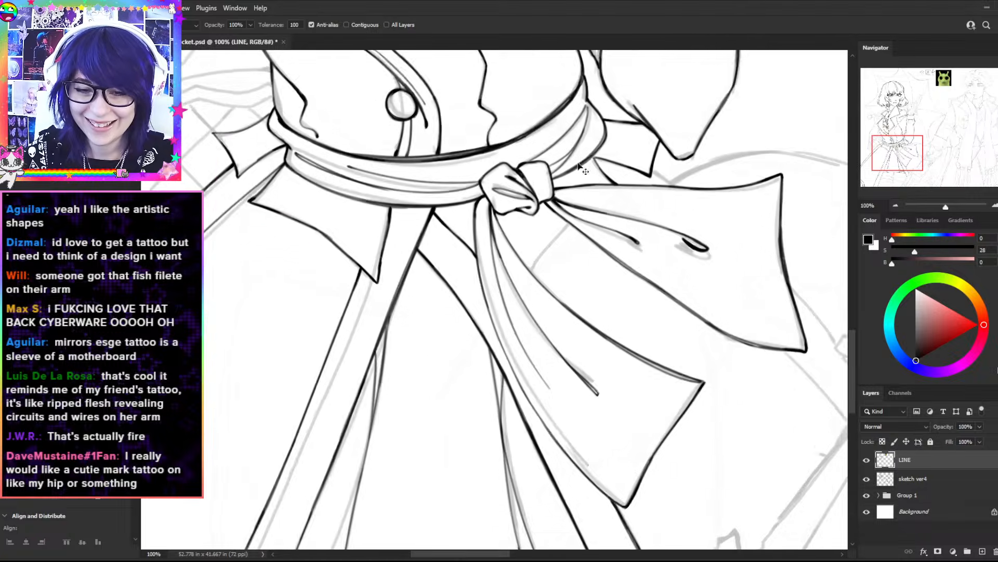
pyautogui.moveTo(565, 244)
pyautogui.mouseDown()
pyautogui.moveTo(532, 277)
pyautogui.moveTo(614, 189)
pyautogui.mouseUp()
pyautogui.hotkey('ctrl', 'z')
pyautogui.moveTo(532, 278)
pyautogui.mouseDown()
pyautogui.moveTo(600, 193)
pyautogui.moveTo(530, 282)
pyautogui.mouseUp()
pyautogui.hotkey('ctrl', '-')
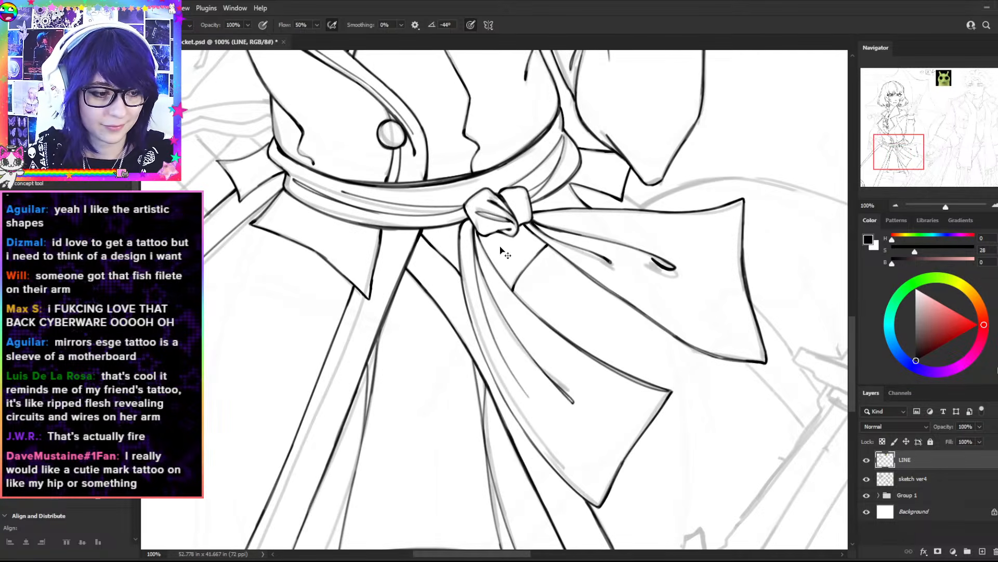
# - Thicken the upper edge of the lower bow tail between the knot and the short connecting line
pyautogui.press('space')
pyautogui.moveTo(641, 154); pyautogui.dragTo(535, 272)
pyautogui.moveTo(459, 127); pyautogui.dragTo(504, 30)
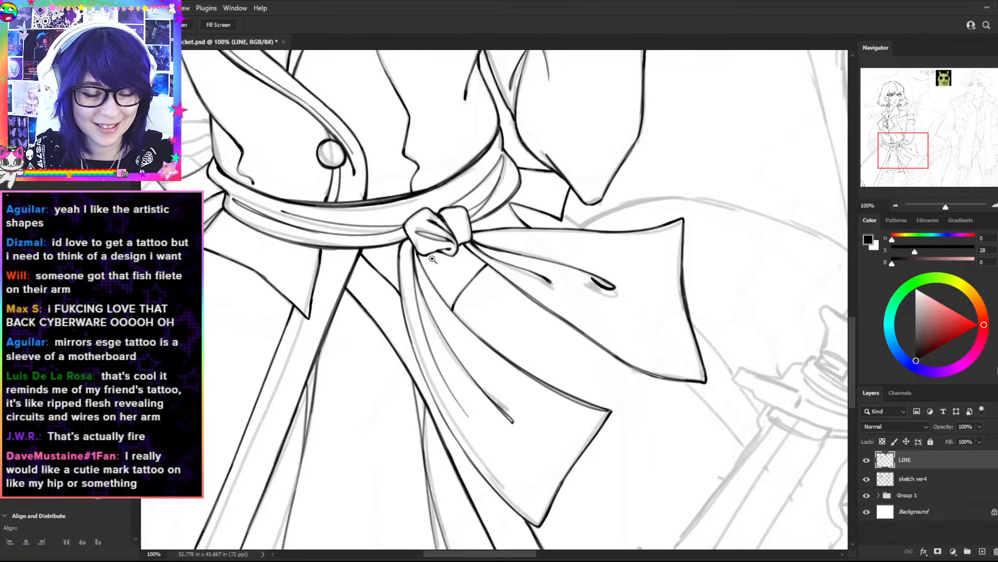
pyautogui.hotkey('ctrl', '+')
pyautogui.moveTo(341, 209)
pyautogui.mouseDown()
pyautogui.moveTo(380, 285)
pyautogui.moveTo(425, 337)
pyautogui.mouseUp()
pyautogui.hotkey('ctrl', 'z')
pyautogui.moveTo(370, 266); pyautogui.dragTo(450, 355)
pyautogui.hotkey('ctrl', 'z')
pyautogui.moveTo(373, 274); pyautogui.dragTo(446, 361)
pyautogui.moveTo(407, 322); pyautogui.dragTo(456, 370)
pyautogui.hotkey('ctrl', 'z')
pyautogui.moveTo(419, 335); pyautogui.dragTo(478, 385)
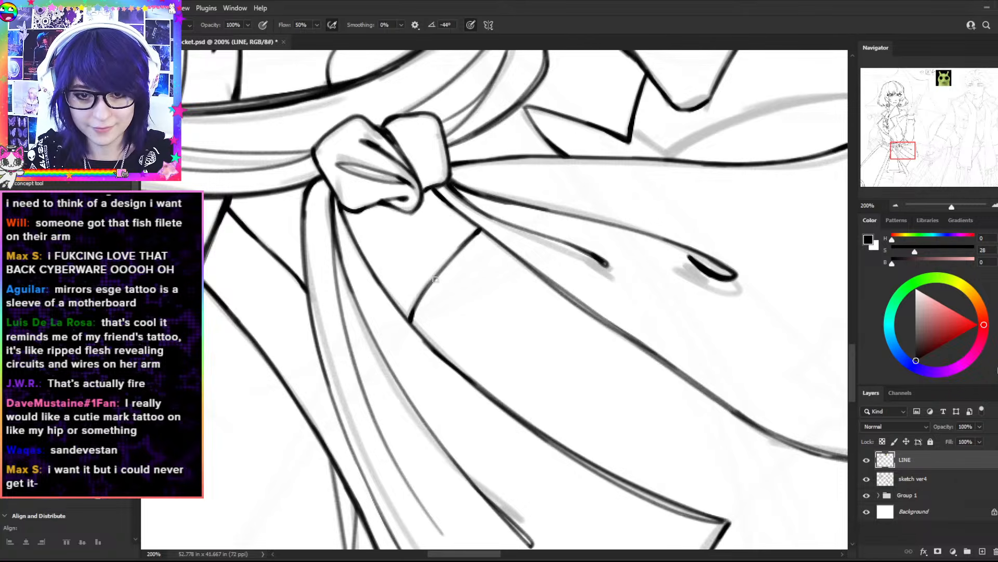
pyautogui.hotkey('ctrl', 'z')
pyautogui.hotkey('ctrl', '-')
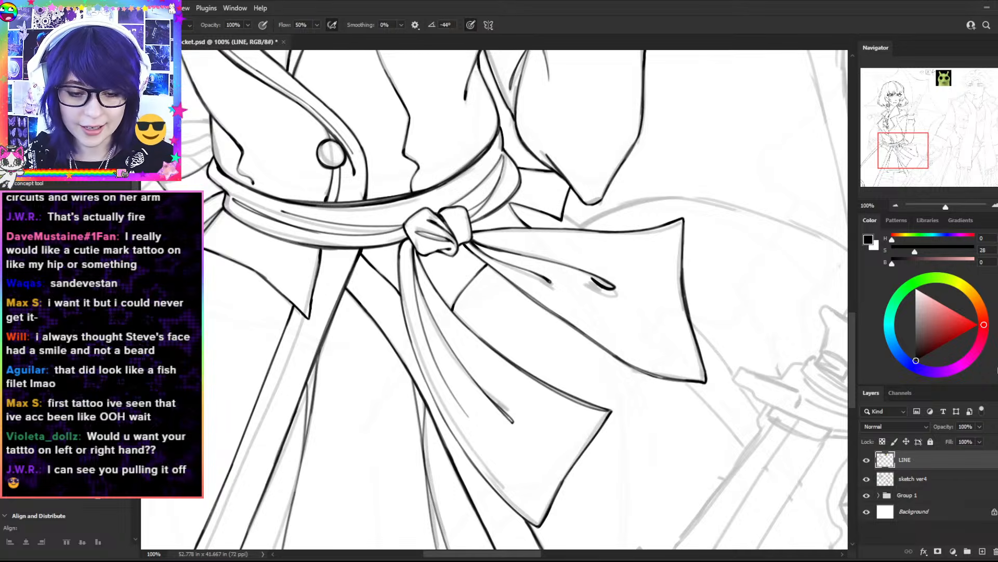
# - Ink the lower line of the strip emerging behind the upper bow tail's lower corner, down to the sketched weapon
pyautogui.moveTo(618, 246); pyautogui.dragTo(645, 166)
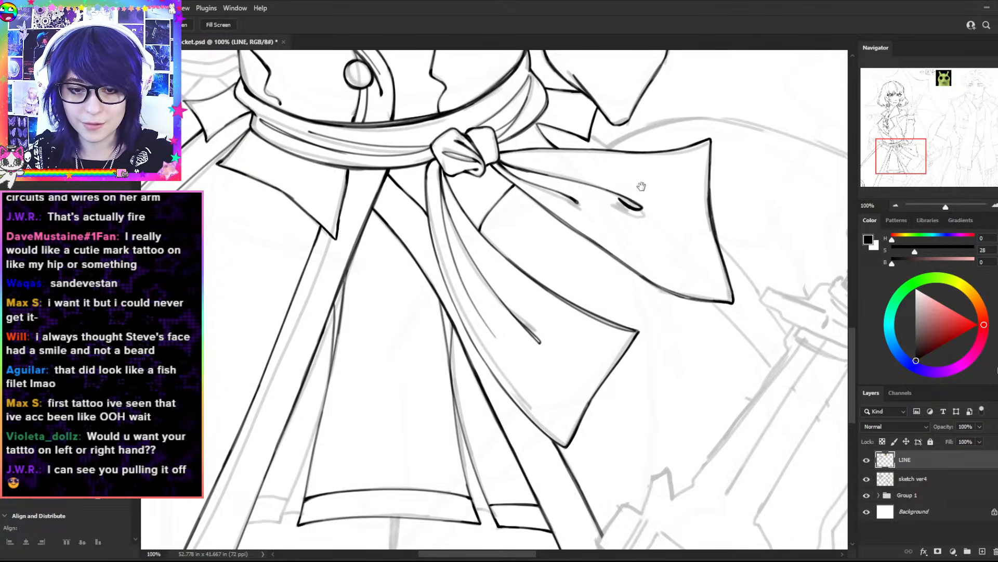
pyautogui.moveTo(611, 221); pyautogui.dragTo(419, 266)
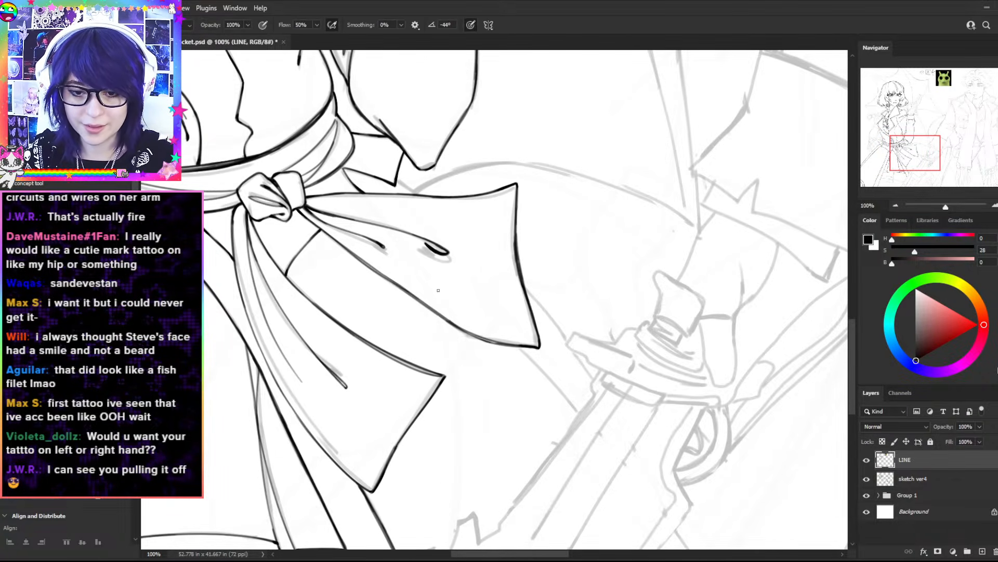
pyautogui.moveTo(522, 349); pyautogui.dragTo(579, 415)
pyautogui.hotkey('ctrl', 'z')
pyautogui.moveTo(522, 349); pyautogui.dragTo(583, 414)
pyautogui.hotkey('ctrl', 'z')
pyautogui.moveTo(520, 347); pyautogui.dragTo(576, 410)
pyautogui.hotkey('ctrl', 'z')
pyautogui.moveTo(522, 352); pyautogui.dragTo(562, 389)
pyautogui.moveTo(520, 347); pyautogui.dragTo(577, 405)
pyautogui.hotkey('ctrl', 'z')
pyautogui.hotkey('ctrl', 'z')
pyautogui.moveTo(523, 349); pyautogui.dragTo(588, 418)
pyautogui.hotkey('ctrl', 'z')
pyautogui.moveTo(524, 350); pyautogui.dragTo(570, 397)
pyautogui.hotkey('ctrl', 'z')
pyautogui.moveTo(520, 348); pyautogui.dragTo(579, 410)
pyautogui.hotkey('ctrl', 'z')
# - Ink the strip's upper line from the upper bow tail's outer edge down to the sketched weapon
pyautogui.moveTo(525, 287); pyautogui.dragTo(598, 384)
pyautogui.hotkey('ctrl', 'z')
pyautogui.hotkey('ctrl', 'z')
pyautogui.moveTo(526, 288)
pyautogui.mouseDown()
pyautogui.moveTo(600, 386)
pyautogui.moveTo(591, 374)
pyautogui.mouseUp()
pyautogui.hotkey('ctrl', 'z')
pyautogui.moveTo(559, 332); pyautogui.dragTo(601, 390)
pyautogui.hotkey('ctrl', 'z')
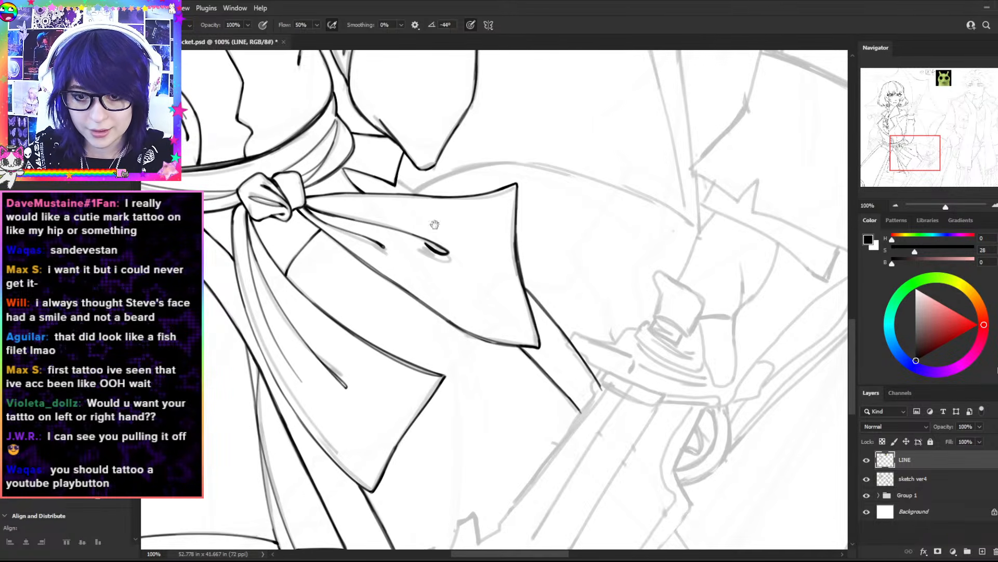
# - Touch up the strip's upper line where it leaves the bow tail, and save the drawing
pyautogui.press('space')
pyautogui.moveTo(435, 224); pyautogui.dragTo(423, 225)
pyautogui.moveTo(478, 196); pyautogui.dragTo(477, 141)
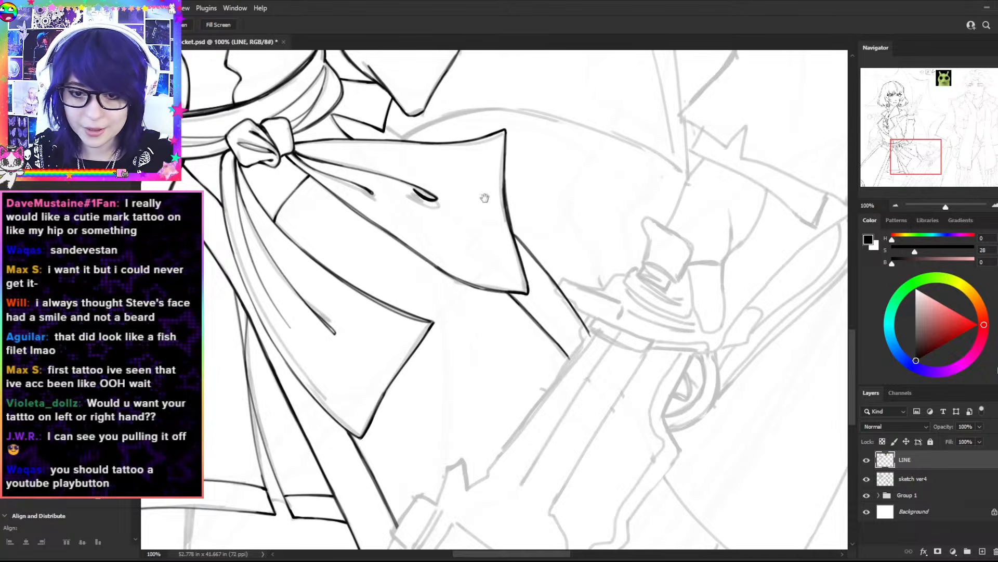
pyautogui.moveTo(521, 243)
pyautogui.mouseDown()
pyautogui.moveTo(576, 310)
pyautogui.moveTo(547, 275)
pyautogui.mouseUp()
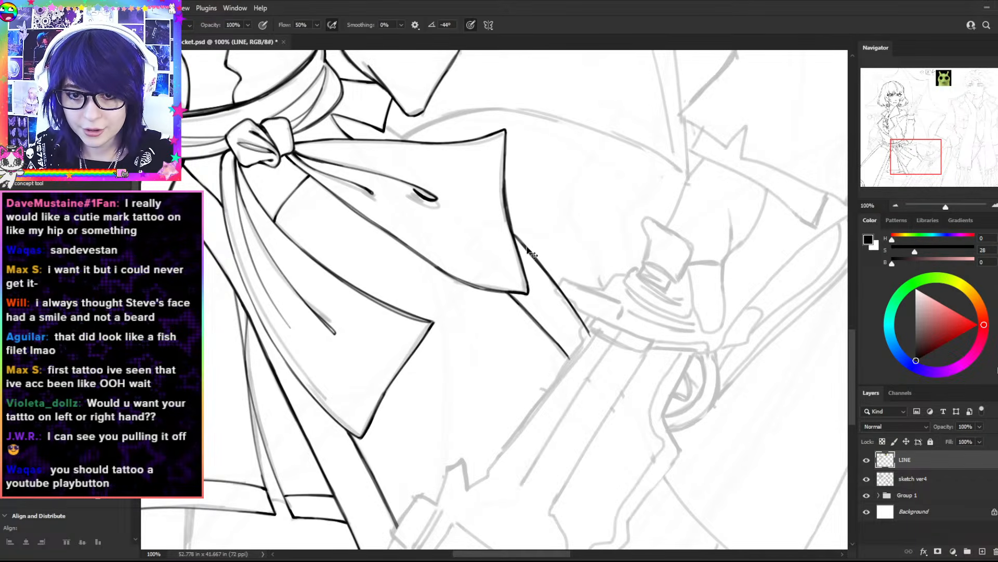
pyautogui.hotkey('ctrl', '-')
pyautogui.hotkey('ctrl', '-')
pyautogui.hotkey('ctrl', '-')
pyautogui.hotkey('ctrl', 's')
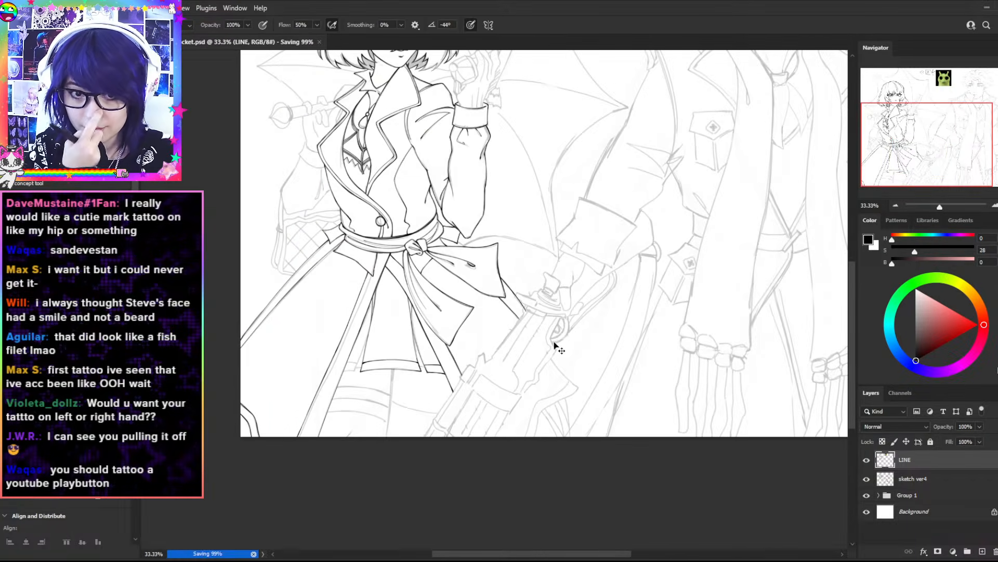
# - Ink the short line between the coat flap below the elbow and the upper edge of the upper bow tail
pyautogui.hotkey('ctrl', '-')
pyautogui.hotkey('ctrl', '+')
pyautogui.moveTo(524, 164); pyautogui.dragTo(690, 281)
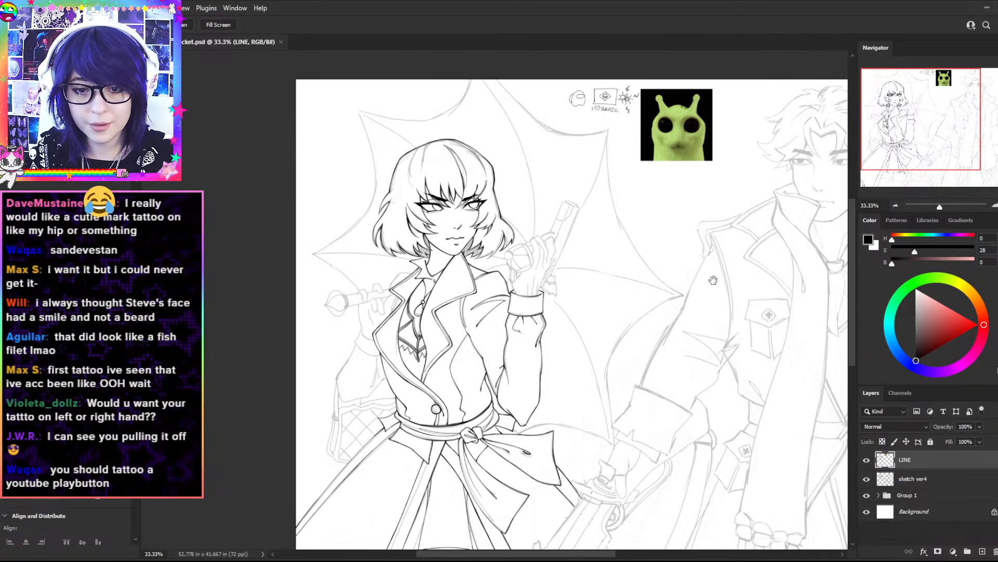
pyautogui.moveTo(712, 280); pyautogui.dragTo(583, 229)
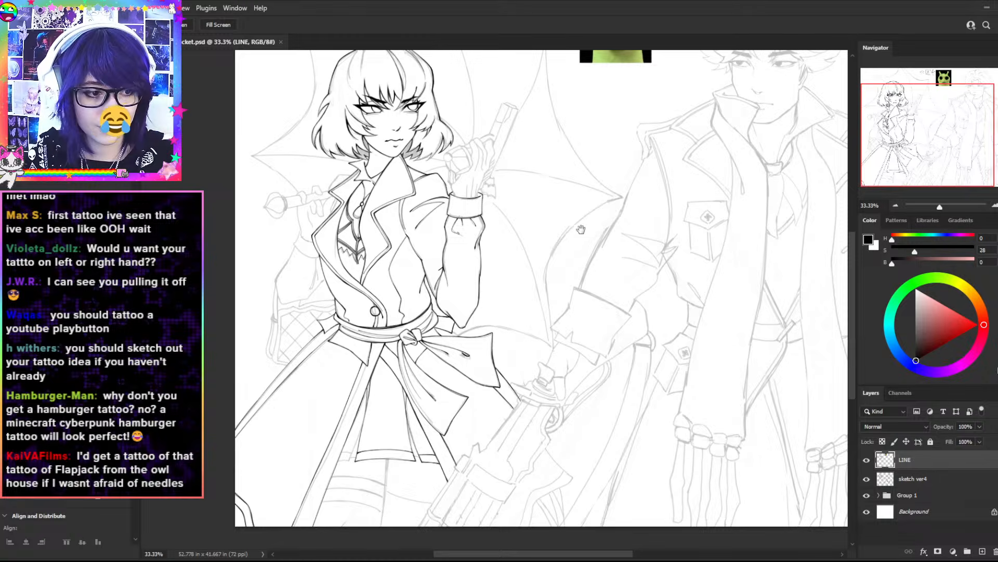
pyautogui.hotkey('ctrl', '+')
pyautogui.hotkey('ctrl', '+')
pyautogui.hotkey('ctrl', '+')
pyautogui.moveTo(559, 164); pyautogui.dragTo(423, 198)
pyautogui.press('b')
pyautogui.moveTo(279, 118); pyautogui.dragTo(367, 217)
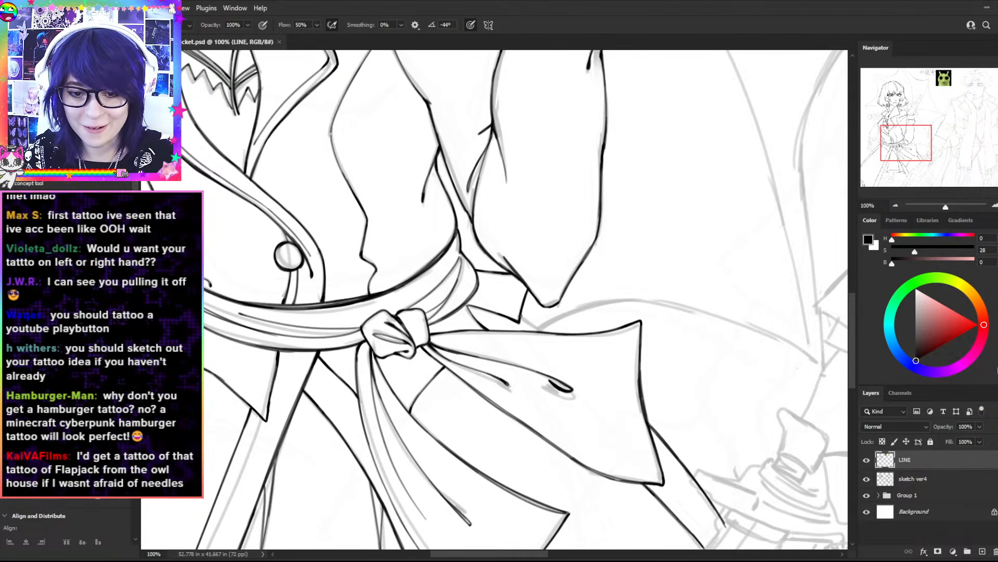
pyautogui.moveTo(520, 331); pyautogui.dragTo(530, 330)
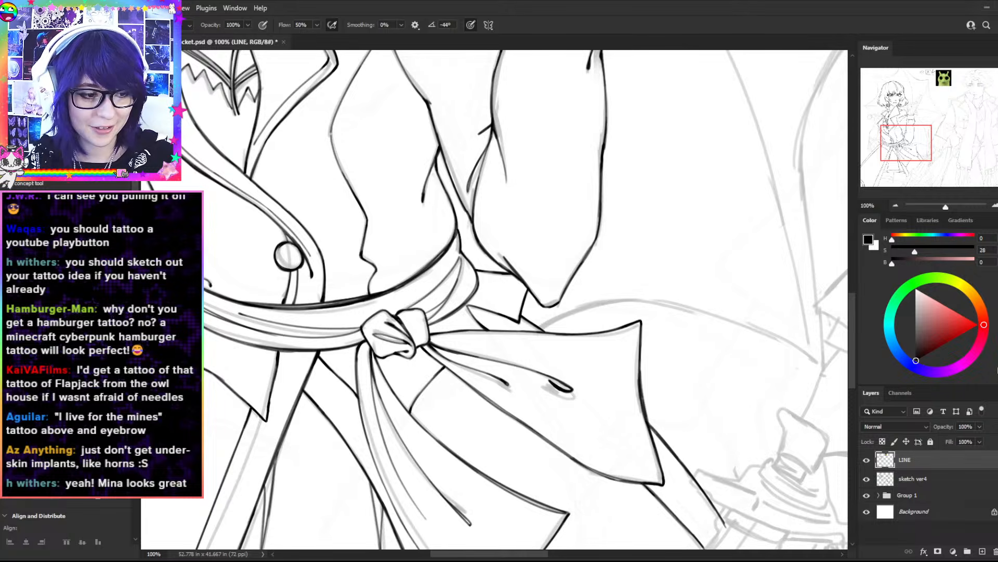
# - Erase the pointed inner tip of the coat flap beside the sash and redraw it to meet the sash's edge
pyautogui.hotkey('ctrl', '-')
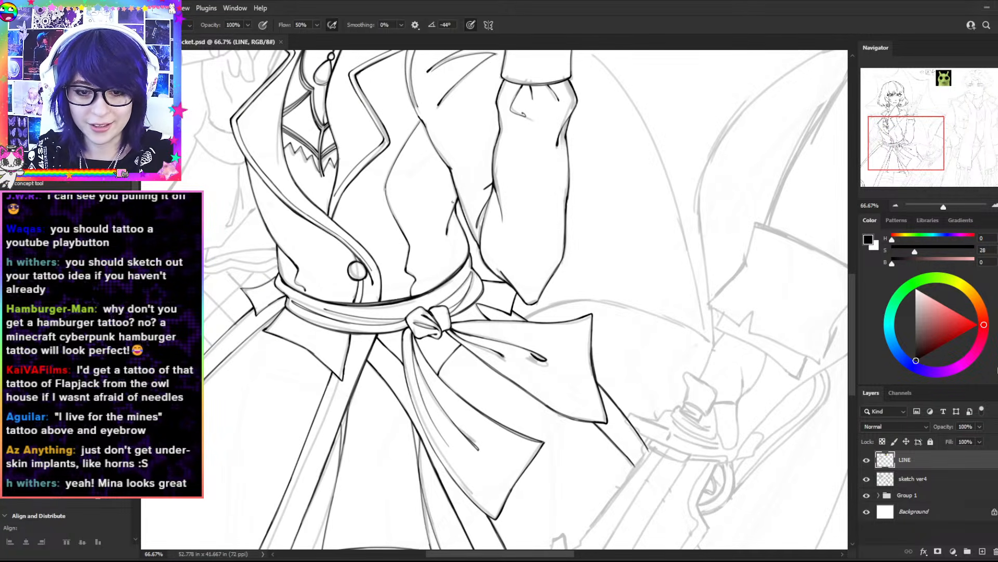
pyautogui.hotkey('ctrl', '+')
pyautogui.hotkey('ctrl', '+')
pyautogui.press('e')
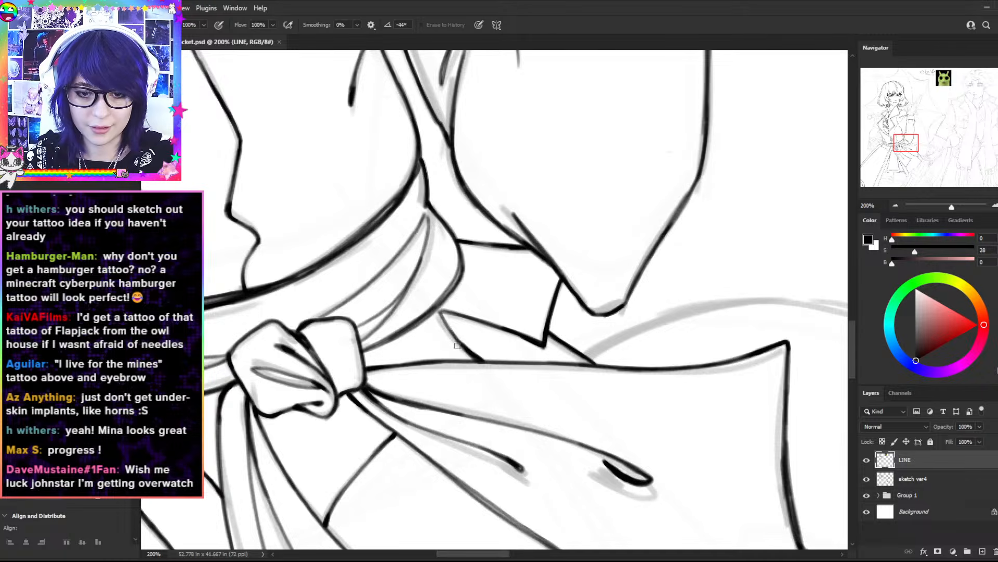
pyautogui.moveTo(441, 313); pyautogui.dragTo(444, 314)
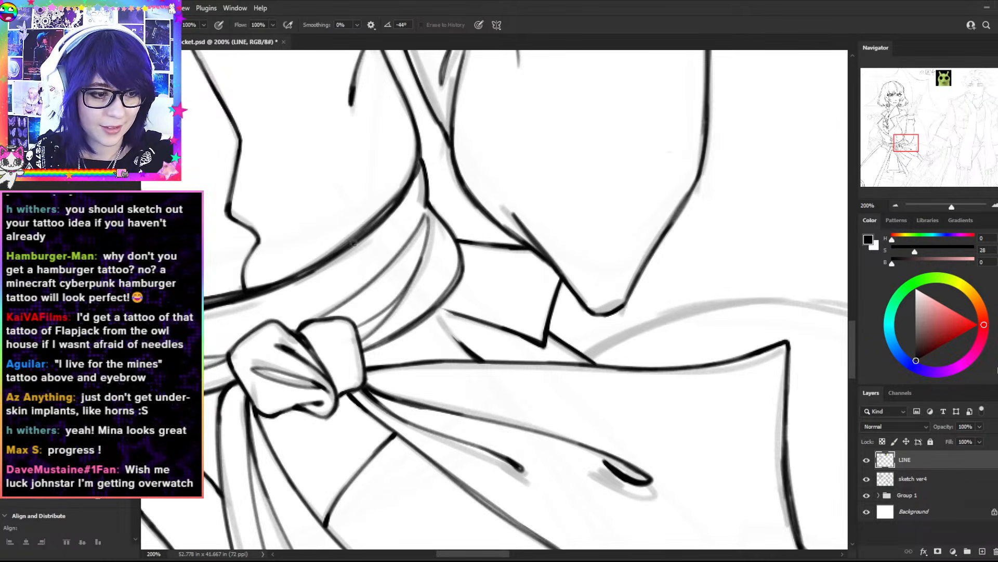
pyautogui.press('b')
pyautogui.moveTo(438, 315)
pyautogui.mouseDown()
pyautogui.moveTo(460, 344)
pyautogui.moveTo(460, 313)
pyautogui.mouseUp()
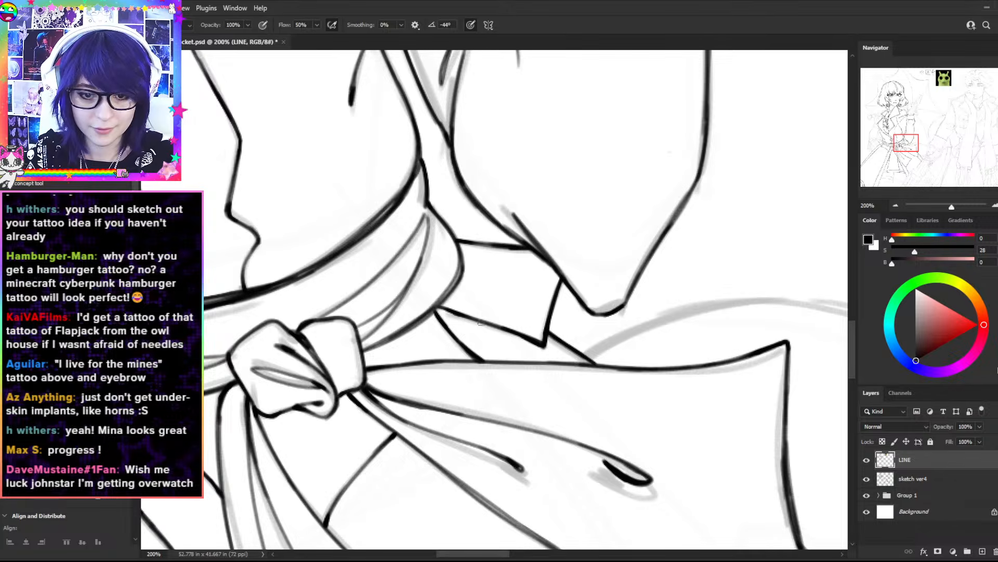
# - Ink the outer edge of the narrow panel left of the skirt's front panel, ending beside the front panel's lower corner
pyautogui.hotkey('ctrl', '-')
pyautogui.press('space')
pyautogui.moveTo(618, 358)
pyautogui.mouseDown()
pyautogui.moveTo(539, 194)
pyautogui.moveTo(719, 89)
pyautogui.moveTo(782, 67)
pyautogui.mouseUp()
pyautogui.moveTo(518, 313)
pyautogui.mouseDown()
pyautogui.moveTo(623, 285)
pyautogui.moveTo(651, 296)
pyautogui.mouseUp()
pyautogui.moveTo(461, 208)
pyautogui.mouseDown()
pyautogui.moveTo(414, 330)
pyautogui.moveTo(458, 371)
pyautogui.mouseUp()
pyautogui.hotkey('ctrl', 'z')
pyautogui.hotkey('ctrl', 'z')
pyautogui.hotkey('ctrl', 'z')
pyautogui.press('r')
pyautogui.press('b')
pyautogui.moveTo(435, 330); pyautogui.dragTo(479, 379)
pyautogui.hotkey('ctrl', 'z')
pyautogui.hotkey('ctrl', 'z')
pyautogui.hotkey('ctrl', 'z')
pyautogui.moveTo(441, 334); pyautogui.dragTo(480, 380)
pyautogui.hotkey('ctrl', 'z')
pyautogui.moveTo(442, 333); pyautogui.dragTo(475, 376)
pyautogui.moveTo(448, 344); pyautogui.dragTo(479, 380)
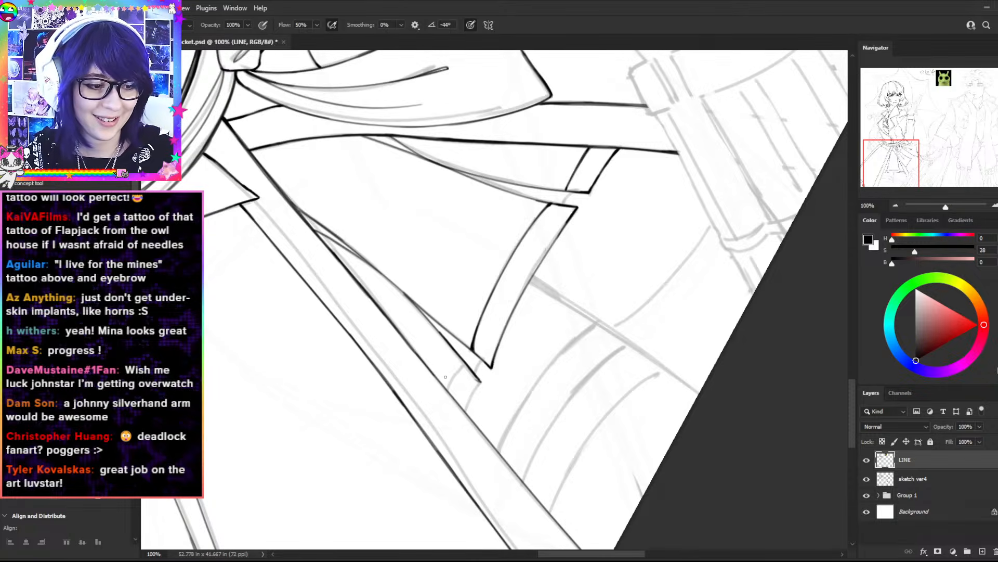
# - Try to strengthen the left side panel's edge along its lower stretch
pyautogui.press('r')
pyautogui.moveTo(645, 223)
pyautogui.mouseDown()
pyautogui.moveTo(655, 245)
pyautogui.moveTo(637, 371)
pyautogui.mouseUp()
pyautogui.press('space')
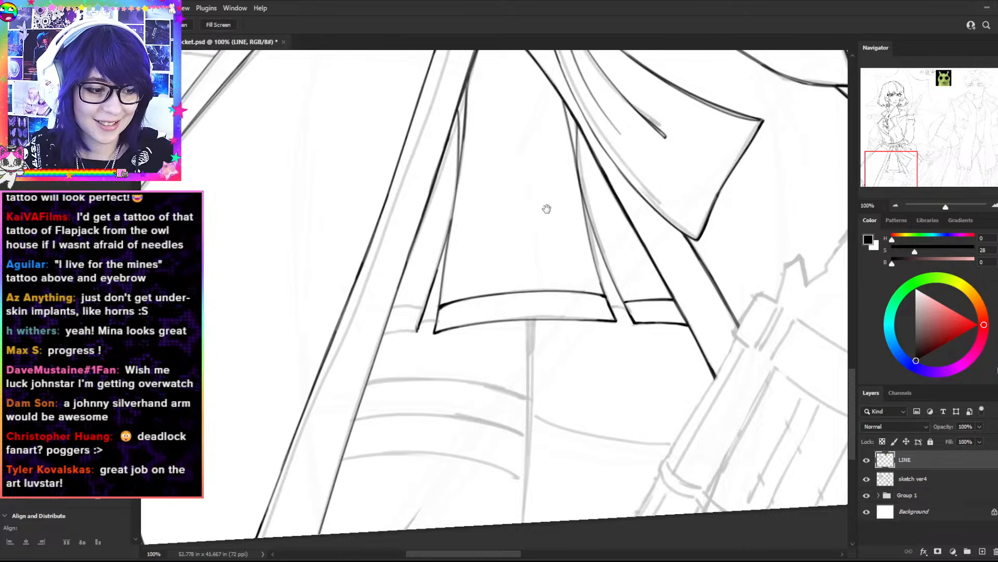
pyautogui.moveTo(517, 196); pyautogui.dragTo(599, 283)
pyautogui.moveTo(643, 238); pyautogui.dragTo(657, 297)
pyautogui.press('b')
pyautogui.moveTo(555, 273); pyautogui.dragTo(490, 403)
pyautogui.hotkey('ctrl', 'z')
pyautogui.hotkey('ctrl', 'z')
pyautogui.moveTo(545, 303); pyautogui.dragTo(489, 399)
pyautogui.hotkey('ctrl', 'z')
pyautogui.moveTo(535, 316); pyautogui.dragTo(489, 403)
pyautogui.hotkey('ctrl', 'z')
pyautogui.moveTo(526, 335); pyautogui.dragTo(483, 420)
pyautogui.hotkey('ctrl', 'z')
pyautogui.moveTo(522, 342); pyautogui.dragTo(490, 403)
pyautogui.hotkey('ctrl', 'z')
# - Thicken the left side panel's edge where it emerges from behind the front panel
pyautogui.press('r')
pyautogui.moveTo(645, 279)
pyautogui.mouseDown()
pyautogui.moveTo(624, 222)
pyautogui.moveTo(530, 211)
pyautogui.mouseUp()
pyautogui.press('b')
pyautogui.moveTo(546, 298); pyautogui.dragTo(562, 333)
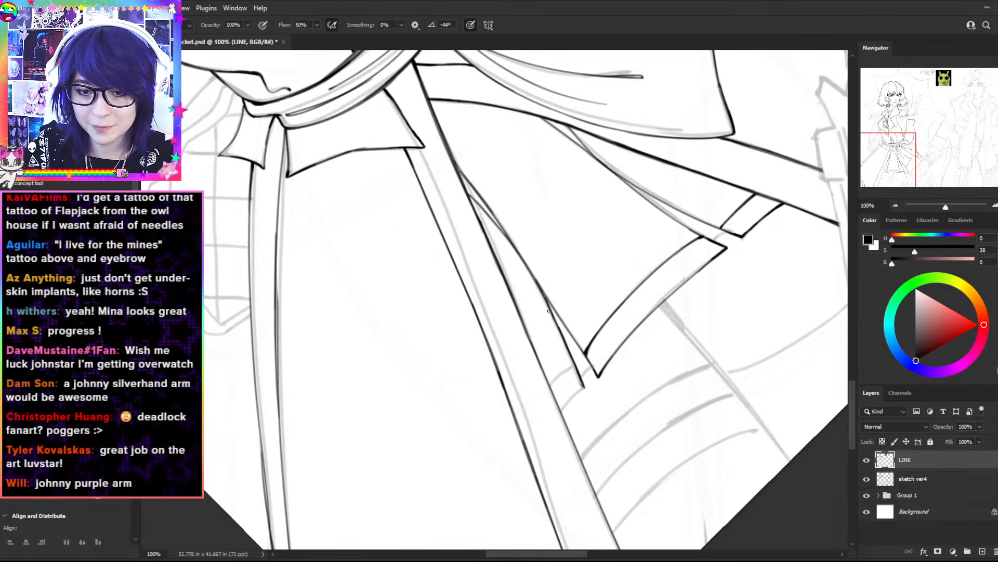
pyautogui.moveTo(541, 292); pyautogui.dragTo(573, 337)
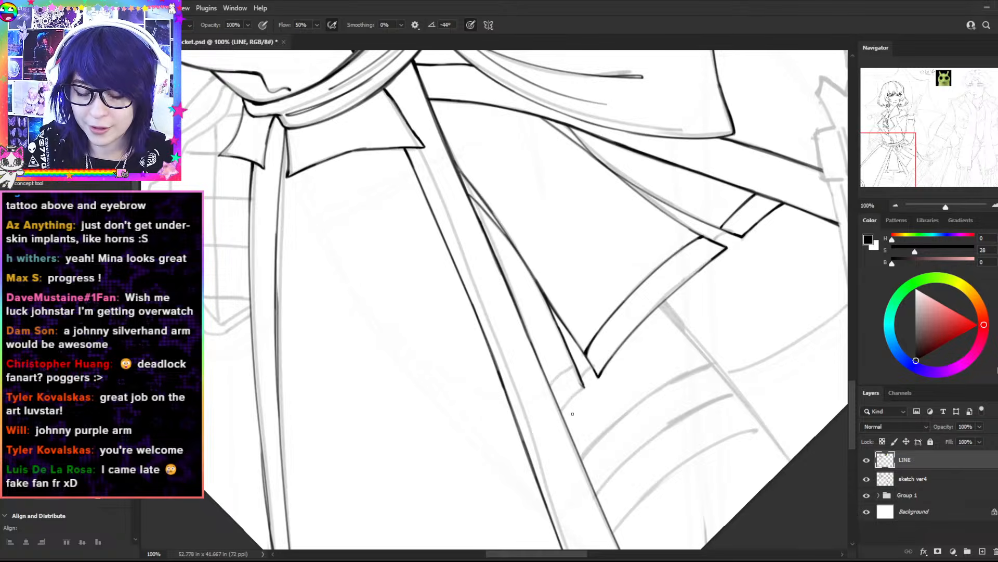
# - Trim the lower end of the left side panel's edge and ink its short hem across to the coat strip
pyautogui.press('r')
pyautogui.moveTo(654, 419); pyautogui.dragTo(668, 367)
pyautogui.press('e')
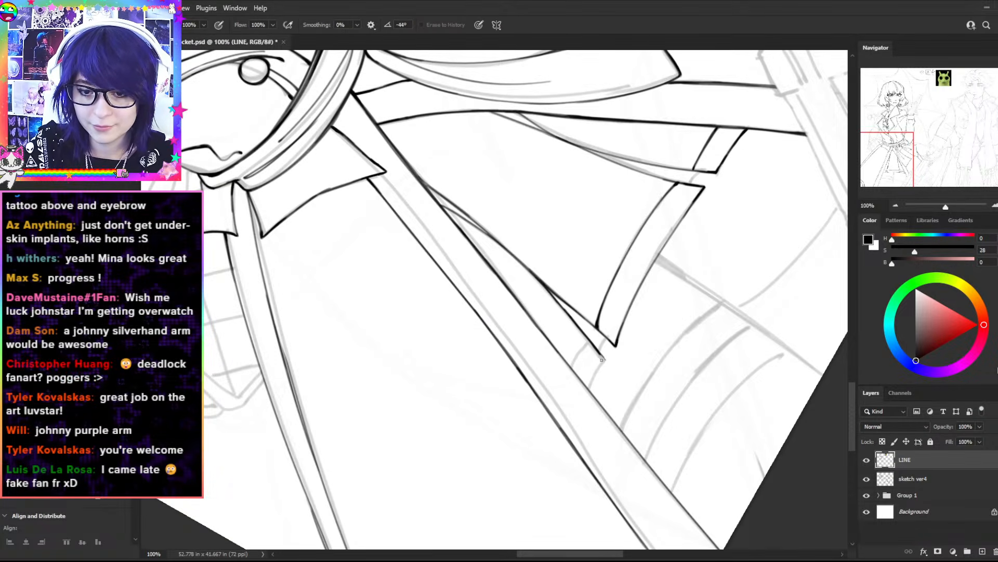
pyautogui.moveTo(598, 355); pyautogui.dragTo(605, 363)
pyautogui.press('r')
pyautogui.moveTo(616, 217)
pyautogui.mouseDown()
pyautogui.moveTo(550, 163)
pyautogui.moveTo(508, 152)
pyautogui.mouseUp()
pyautogui.press('b')
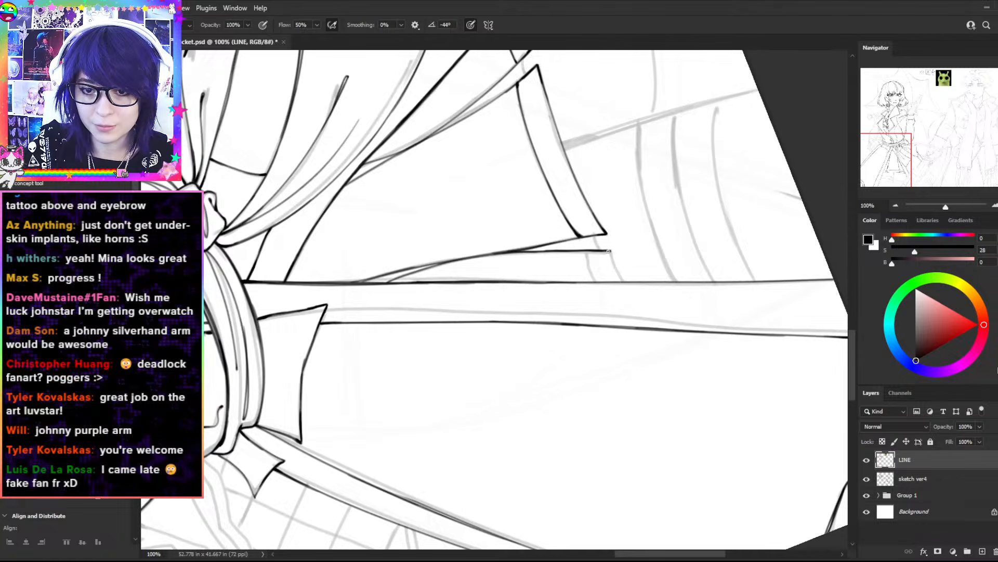
pyautogui.moveTo(611, 252); pyautogui.dragTo(621, 279)
# - Ink the trim line across the left side panel, parallel to and just above its hem
pyautogui.press('r')
pyautogui.moveTo(632, 240); pyautogui.dragTo(575, 430)
pyautogui.hotkey('ctrl', '+')
pyautogui.moveTo(603, 380); pyautogui.dragTo(442, 199)
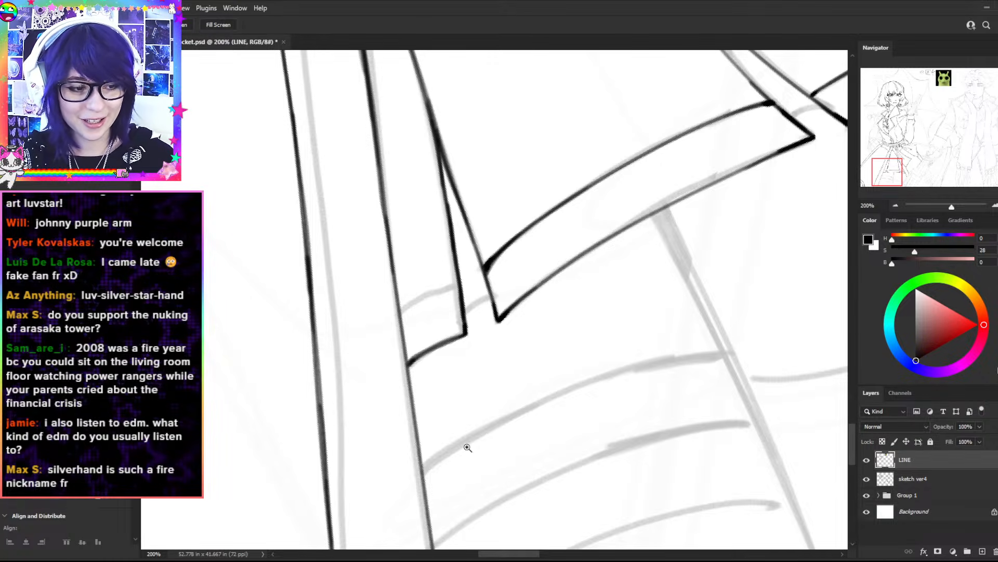
pyautogui.hotkey('ctrl', '-')
pyautogui.press('r')
pyautogui.click(159, 25)
pyautogui.press('h')
pyautogui.moveTo(582, 261)
pyautogui.mouseDown()
pyautogui.moveTo(582, 339)
pyautogui.moveTo(525, 354)
pyautogui.mouseUp()
pyautogui.press('r')
pyautogui.hotkey('ctrl', '+')
pyautogui.press('b')
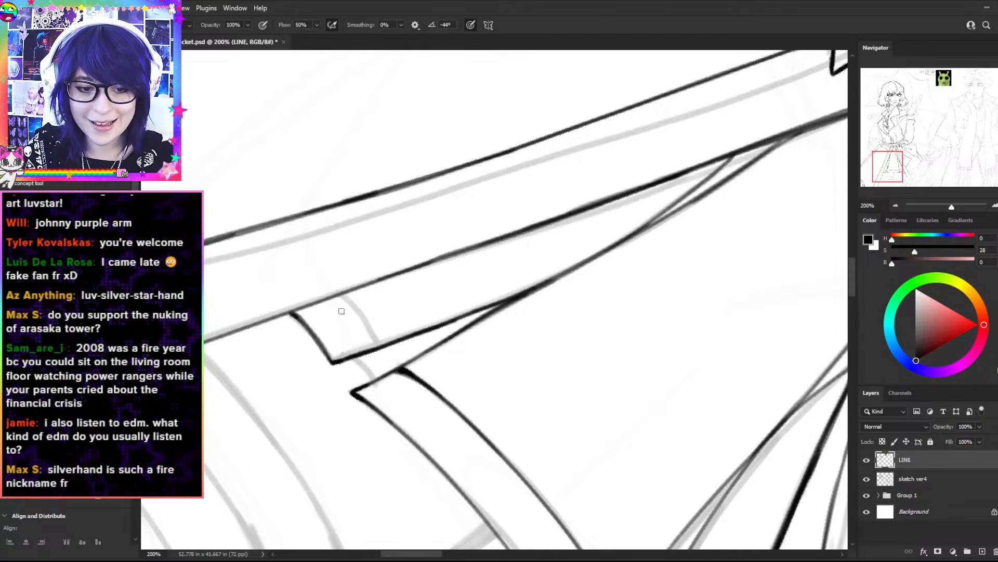
pyautogui.moveTo(346, 294); pyautogui.dragTo(385, 349)
pyautogui.hotkey('ctrl', 'z')
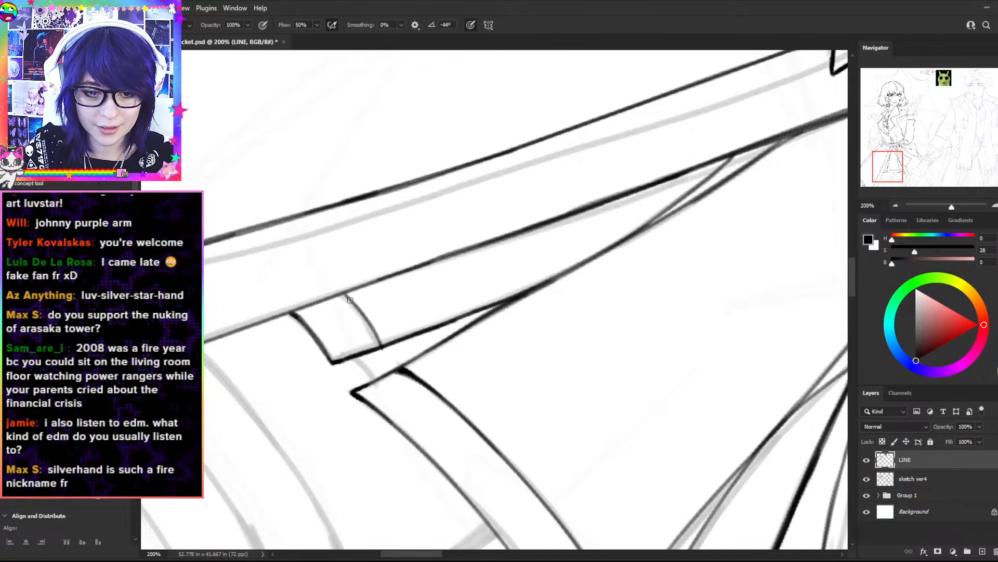
pyautogui.moveTo(355, 303); pyautogui.dragTo(383, 344)
# - Try to ink the start of the line between the legs, just below the front panel's hem
pyautogui.press('r')
pyautogui.moveTo(452, 151)
pyautogui.mouseDown()
pyautogui.moveTo(395, 154)
pyautogui.moveTo(354, 190)
pyautogui.mouseUp()
pyautogui.hotkey('ctrl', '-')
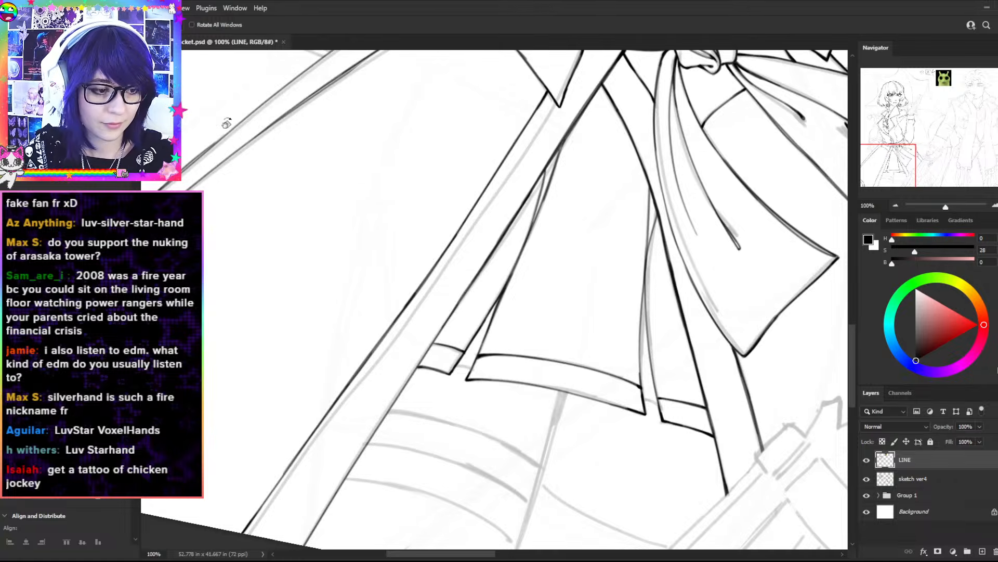
pyautogui.press('Escape')
pyautogui.moveTo(346, 303); pyautogui.dragTo(242, 155)
pyautogui.press('b')
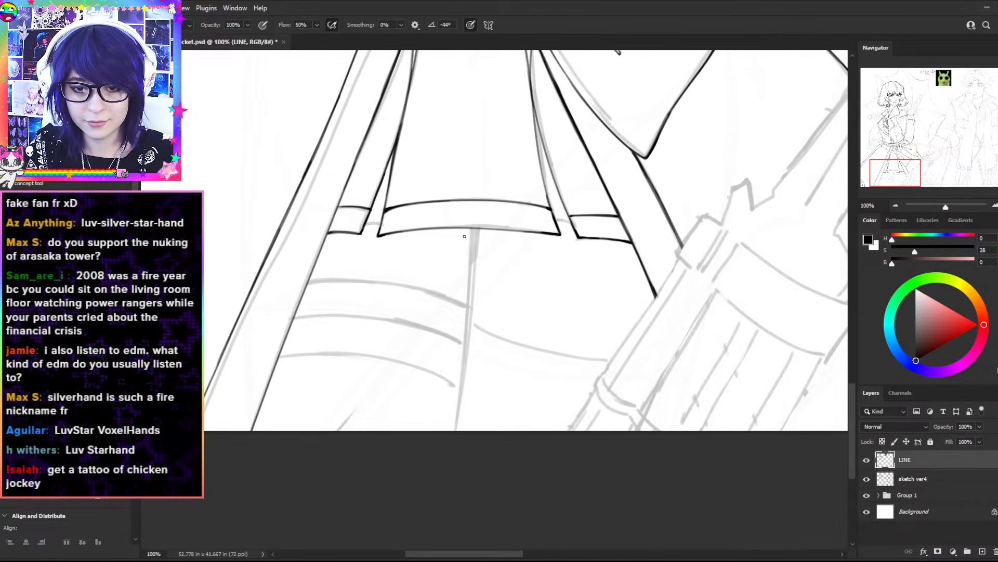
pyautogui.moveTo(474, 229); pyautogui.dragTo(471, 284)
pyautogui.press('r')
pyautogui.moveTo(528, 156); pyautogui.dragTo(406, 106)
pyautogui.hotkey('ctrl', 'z')
pyautogui.press('b')
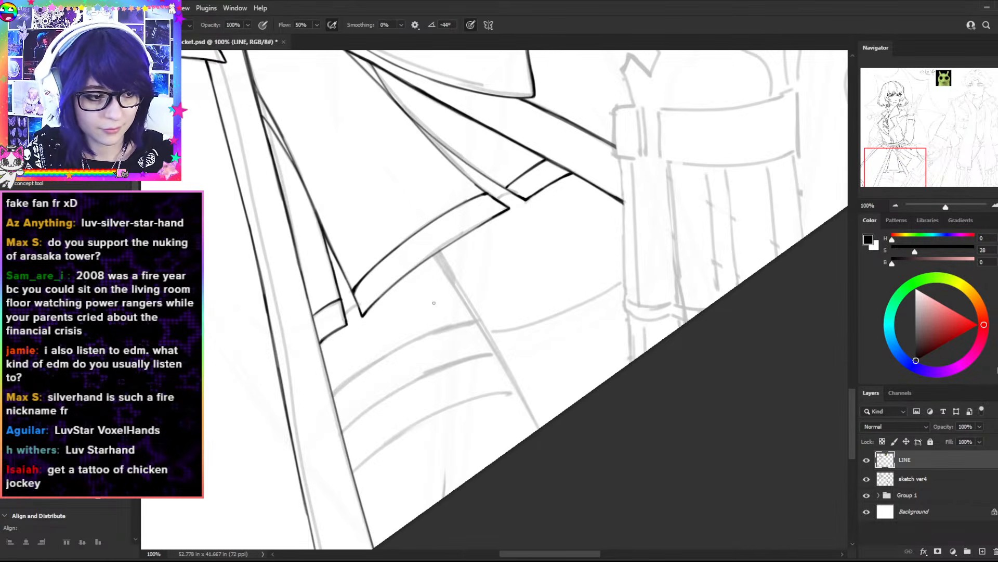
pyautogui.moveTo(435, 256); pyautogui.dragTo(456, 280)
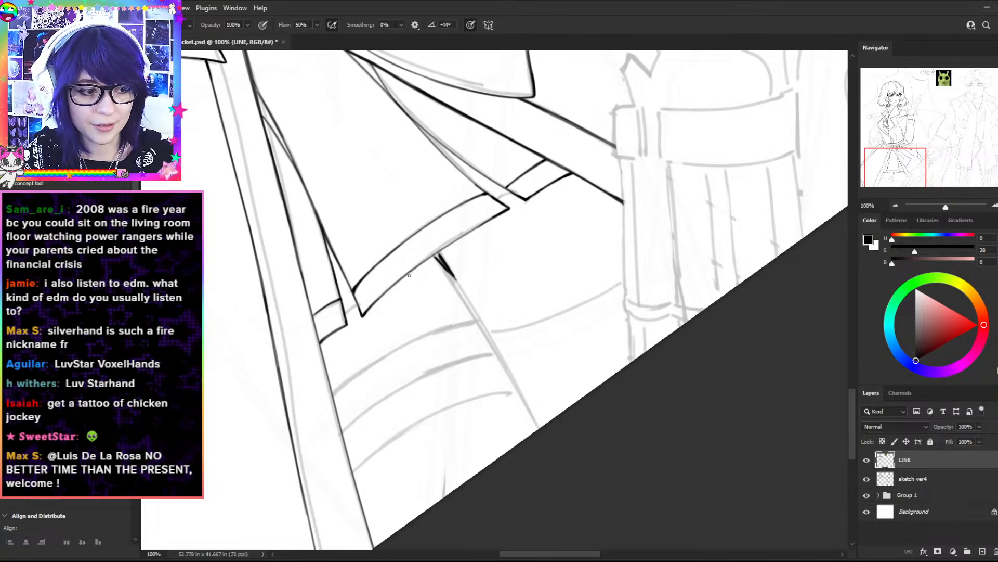
pyautogui.moveTo(438, 259); pyautogui.dragTo(472, 306)
pyautogui.hotkey('ctrl', 'z')
pyautogui.hotkey('ctrl', 'z')
# - Ink the upper part of the line between the legs with a thick start at the front panel's hem
pyautogui.moveTo(437, 257); pyautogui.dragTo(474, 305)
pyautogui.moveTo(454, 277); pyautogui.dragTo(481, 322)
pyautogui.moveTo(456, 284); pyautogui.dragTo(489, 331)
pyautogui.moveTo(446, 263); pyautogui.dragTo(489, 330)
pyautogui.hotkey('ctrl', 'z')
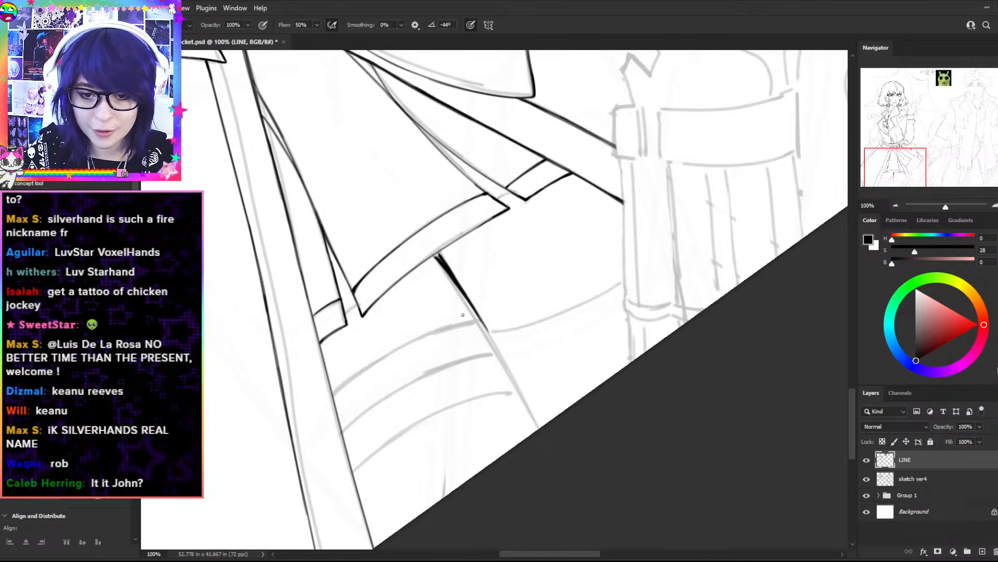
# - Try to extend the line between the legs down to the canvas's lower edge
pyautogui.moveTo(472, 307); pyautogui.dragTo(539, 425)
pyautogui.hotkey('ctrl', 'z')
pyautogui.hotkey('ctrl', 'z')
pyautogui.moveTo(476, 315); pyautogui.dragTo(538, 427)
pyautogui.hotkey('ctrl', 'z')
pyautogui.hotkey('ctrl', 'z')
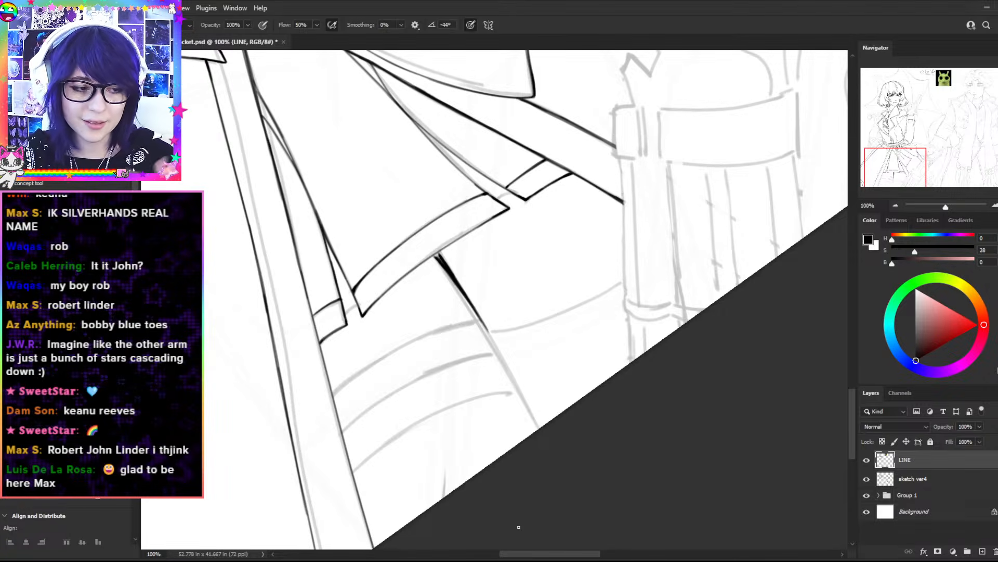
pyautogui.moveTo(462, 293)
pyautogui.mouseDown()
pyautogui.moveTo(534, 420)
pyautogui.moveTo(468, 303)
pyautogui.moveTo(532, 412)
pyautogui.mouseUp()
pyautogui.hotkey('ctrl', 'z')
pyautogui.hotkey('ctrl', 'z')
pyautogui.hotkey('ctrl', 'z')
pyautogui.hotkey('ctrl', 'z')
# - Extend the line between the legs along the sketch to the lower edge of the canvas
pyautogui.moveTo(476, 317); pyautogui.dragTo(538, 425)
pyautogui.hotkey('ctrl', 'z')
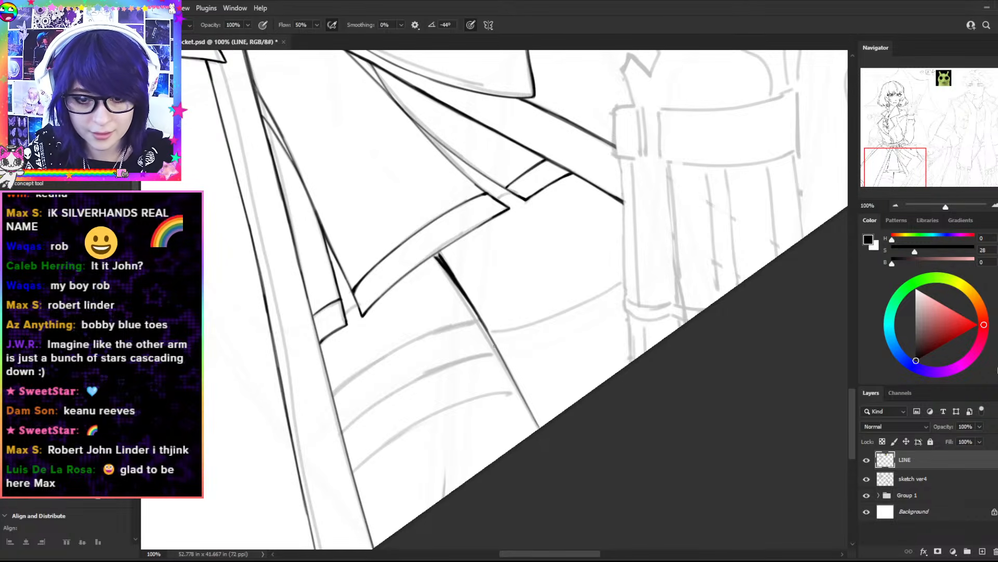
pyautogui.hotkey('ctrl', 'z')
pyautogui.moveTo(500, 355); pyautogui.dragTo(540, 428)
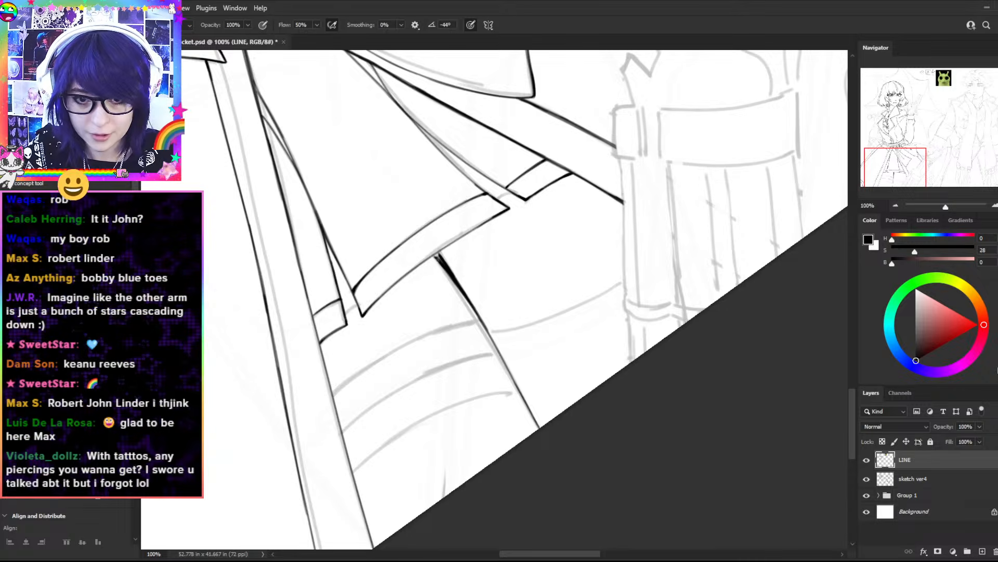
# - Thicken the middle stretch of the line between the legs so both parts join smoothly
pyautogui.moveTo(439, 256); pyautogui.dragTo(493, 347)
pyautogui.hotkey('ctrl', 'z')
pyautogui.moveTo(449, 277); pyautogui.dragTo(502, 363)
pyautogui.hotkey('ctrl', 'z')
pyautogui.hotkey('ctrl', 'z')
pyautogui.hotkey('ctrl', 'z')
pyautogui.moveTo(466, 299); pyautogui.dragTo(514, 382)
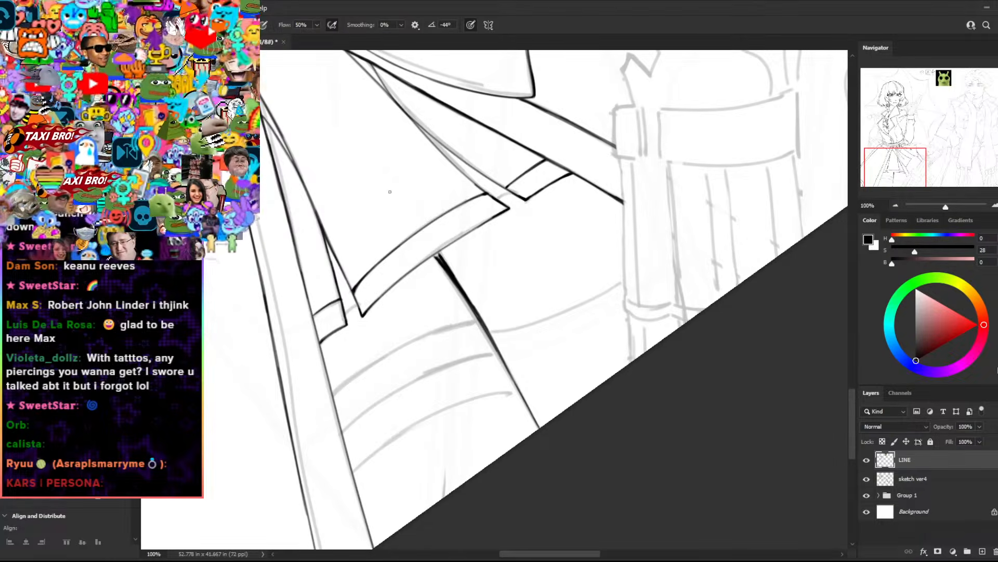
# - Fill in the thick top of the leg line where it meets the front panel's hem
pyautogui.hotkey('ctrl', '+')
pyautogui.moveTo(507, 177); pyautogui.dragTo(602, 319)
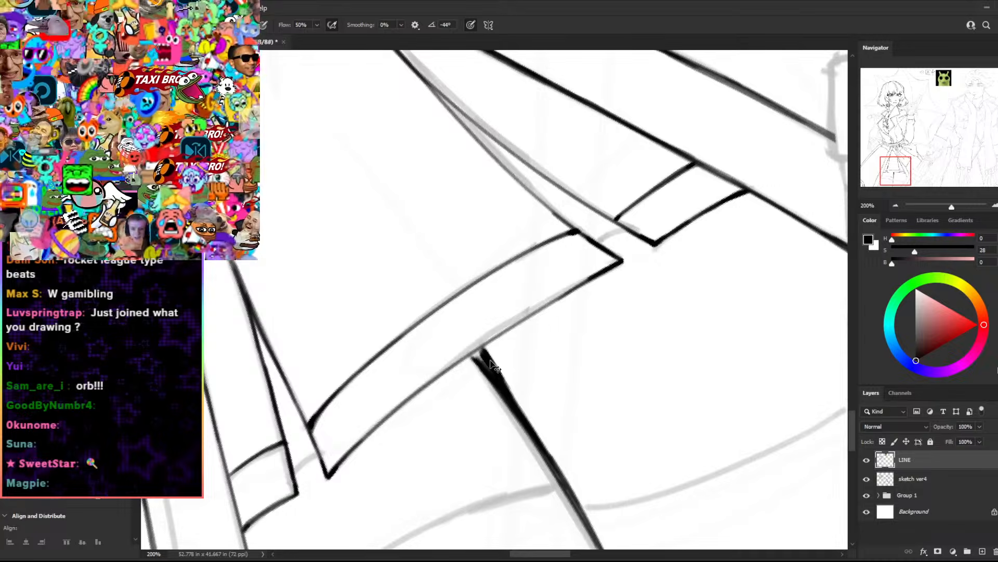
pyautogui.moveTo(494, 371); pyautogui.dragTo(476, 354)
# - Thicken the front panel's lower hem line on both sides of its junction with the leg line
pyautogui.press('r')
pyautogui.moveTo(709, 274); pyautogui.dragTo(680, 188)
pyautogui.moveTo(515, 325); pyautogui.dragTo(460, 421)
pyautogui.moveTo(503, 359); pyautogui.dragTo(484, 382)
pyautogui.moveTo(456, 436); pyautogui.dragTo(526, 310)
pyautogui.moveTo(498, 356); pyautogui.dragTo(537, 294)
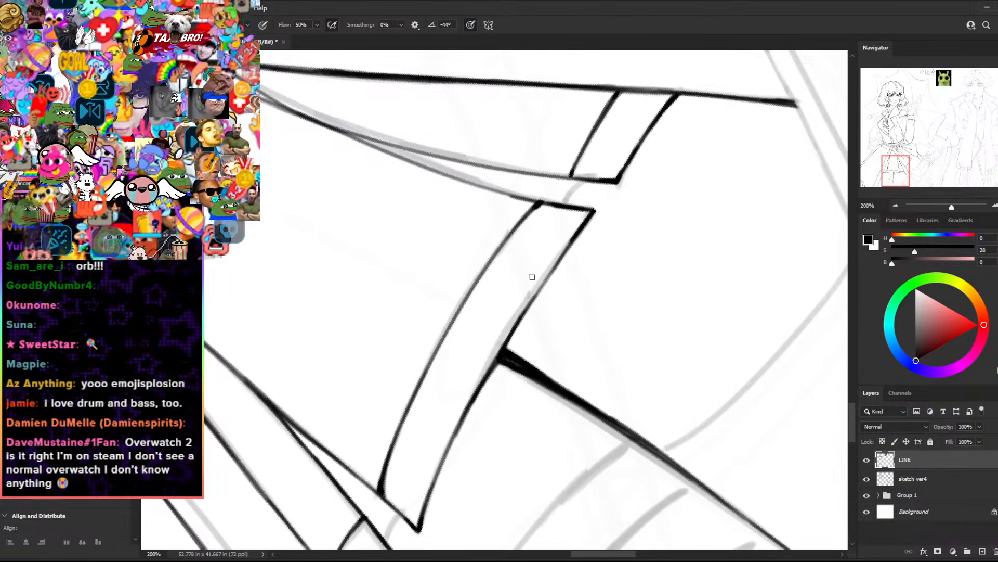
# - Try to thicken the lower part of the front panel's right edge down to the trim band
pyautogui.press('r')
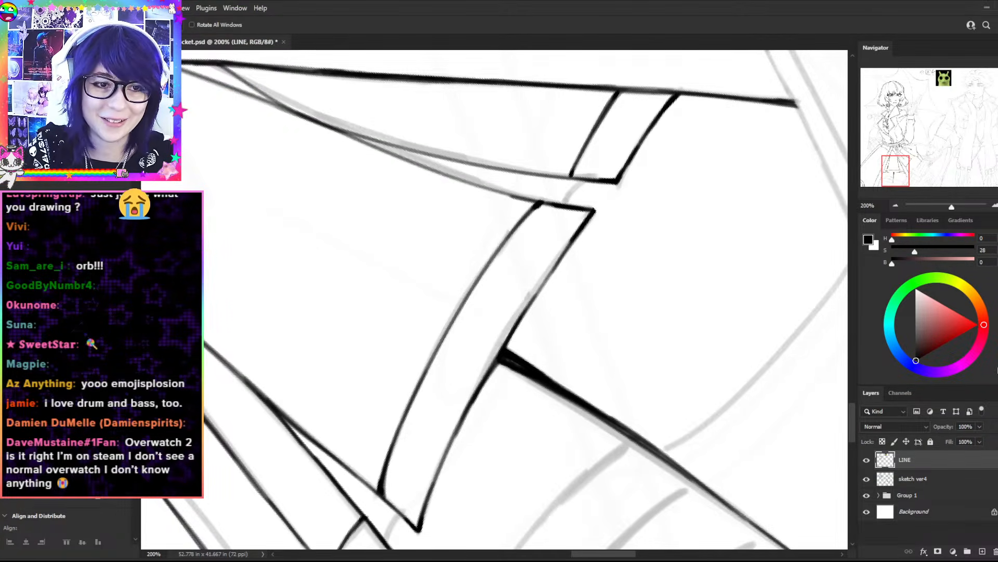
pyautogui.press('Escape')
pyautogui.press('h')
pyautogui.moveTo(639, 110); pyautogui.dragTo(561, 261)
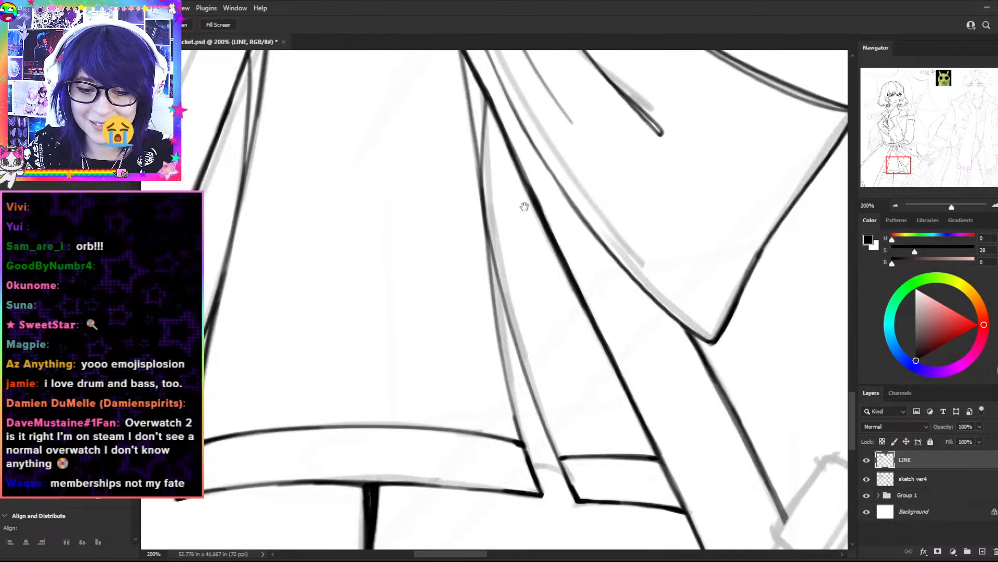
pyautogui.press('b')
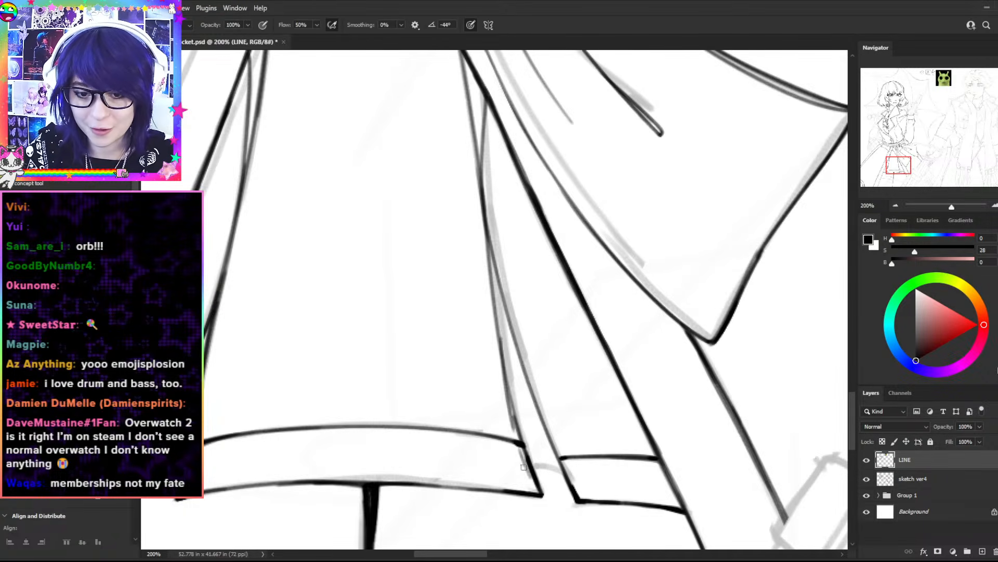
pyautogui.moveTo(499, 347)
pyautogui.mouseDown()
pyautogui.moveTo(534, 466)
pyautogui.moveTo(527, 457)
pyautogui.mouseUp()
pyautogui.hotkey('ctrl', 'z')
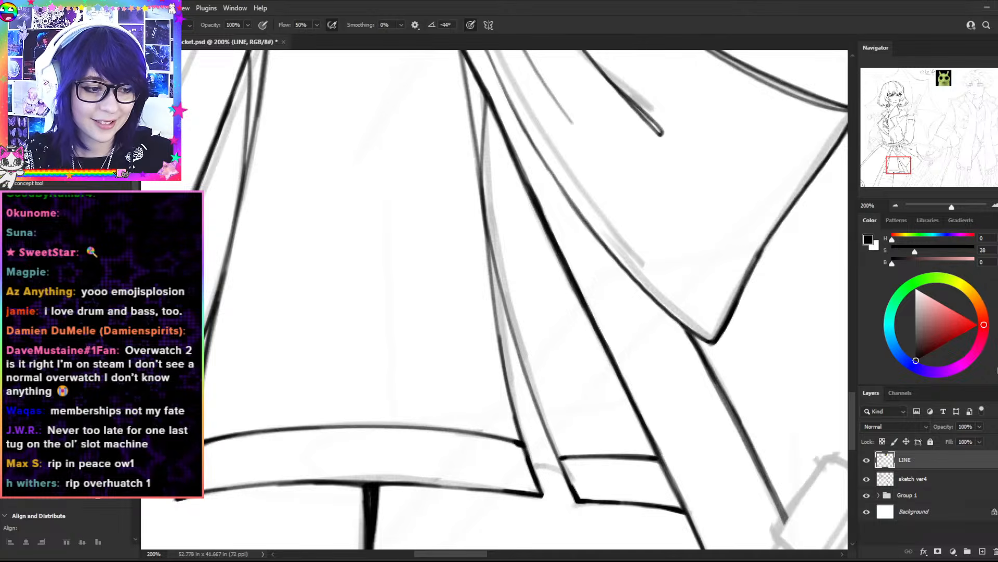
# - Touch up the right side panel's inner edge near its lower corner
pyautogui.press('r')
pyautogui.moveTo(452, 274); pyautogui.dragTo(461, 246)
pyautogui.press('b')
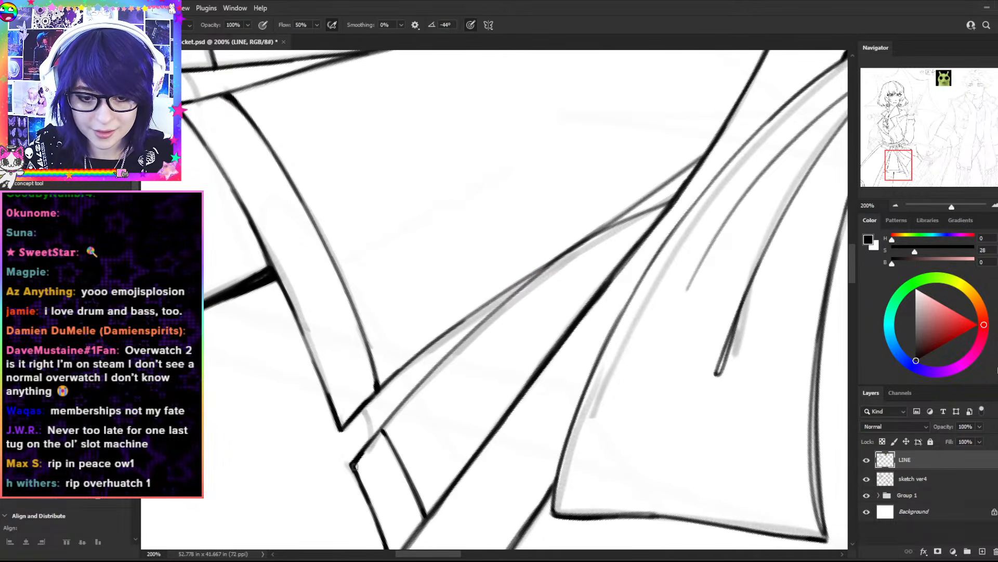
pyautogui.press('r')
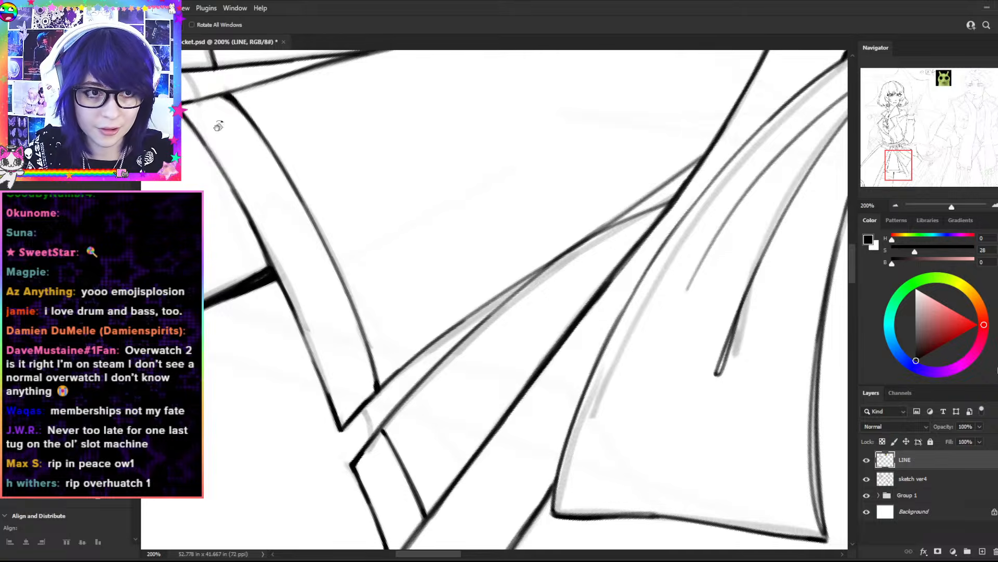
# - Look over the inked skirt panels, bow and sash
pyautogui.press('Escape')
pyautogui.hotkey('ctrl', '1')
pyautogui.press('space')
pyautogui.moveTo(555, 201); pyautogui.dragTo(594, 281)
pyautogui.hotkey('ctrl', '+')
pyautogui.press('r')
pyautogui.moveTo(642, 205); pyautogui.dragTo(567, 177)
pyautogui.moveTo(498, 206); pyautogui.dragTo(518, 237)
pyautogui.moveTo(303, 242); pyautogui.dragTo(325, 299)
pyautogui.press('r')
pyautogui.press('Escape')
pyautogui.hotkey('ctrl', '-')
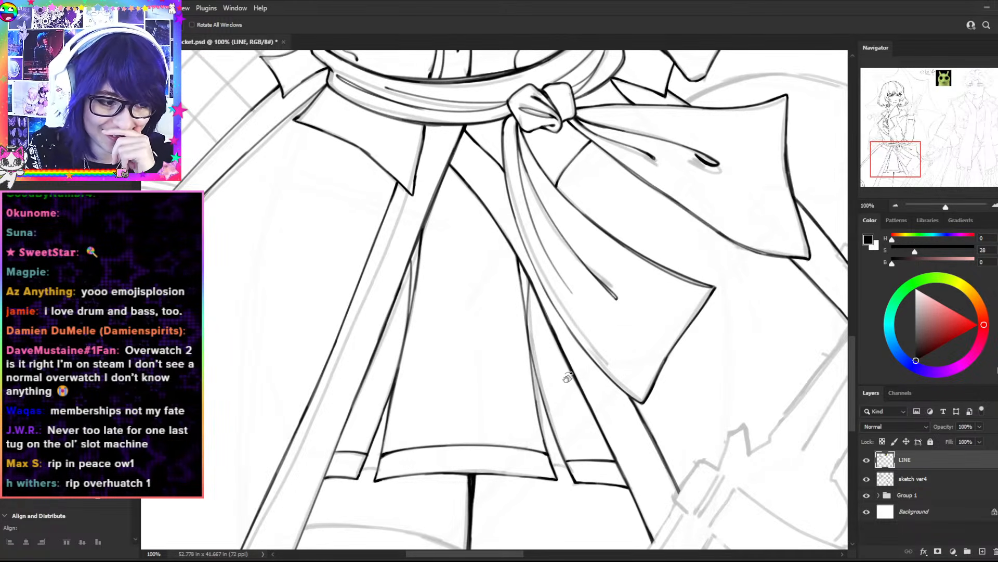
# - Check the inked skirt hem at different magnifications and save the document
pyautogui.hotkey('ctrl', '-')
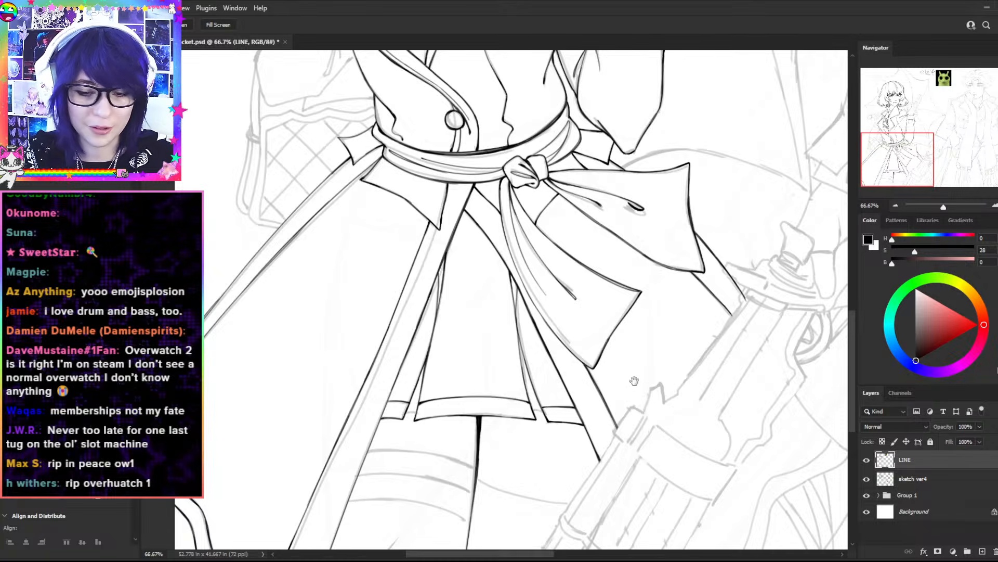
pyautogui.hotkey('ctrl', '+')
pyautogui.moveTo(637, 363); pyautogui.dragTo(654, 304)
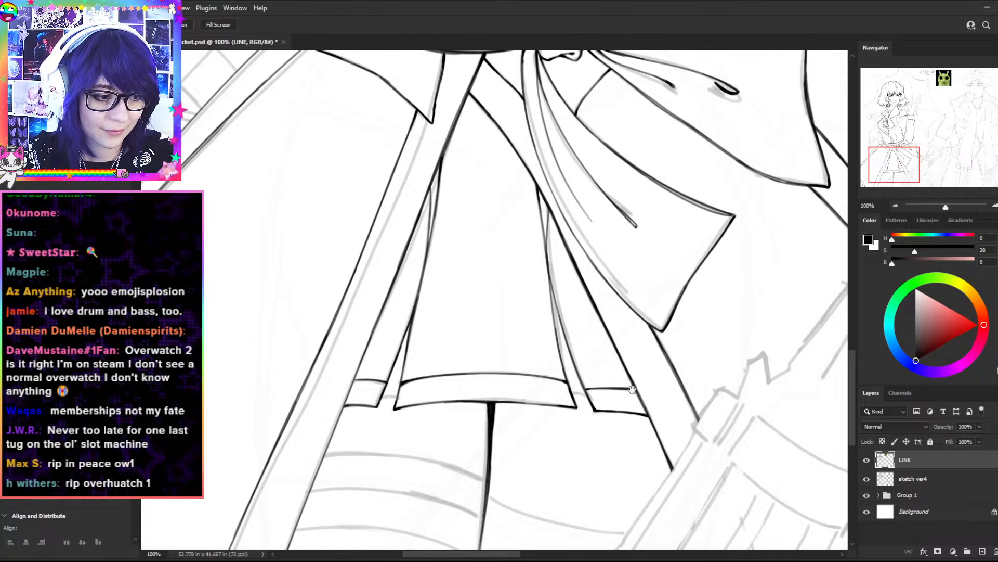
pyautogui.hotkey('ctrl', '-')
pyautogui.hotkey('ctrl', 's')
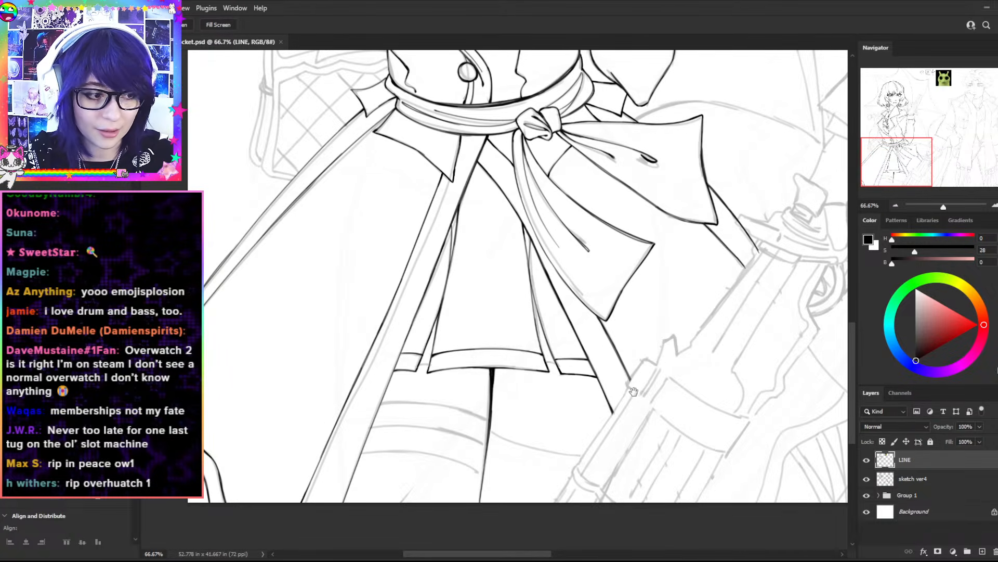
# - Thicken the dividing line between the legs below the front panel's hem
pyautogui.moveTo(642, 470); pyautogui.dragTo(703, 333)
pyautogui.hotkey('ctrl', '+')
pyautogui.press('r')
pyautogui.moveTo(684, 378); pyautogui.dragTo(658, 260)
pyautogui.moveTo(516, 239)
pyautogui.mouseDown()
pyautogui.moveTo(551, 295)
pyautogui.moveTo(549, 286)
pyautogui.mouseUp()
pyautogui.hotkey('ctrl', 'z')
pyautogui.moveTo(519, 235); pyautogui.dragTo(552, 296)
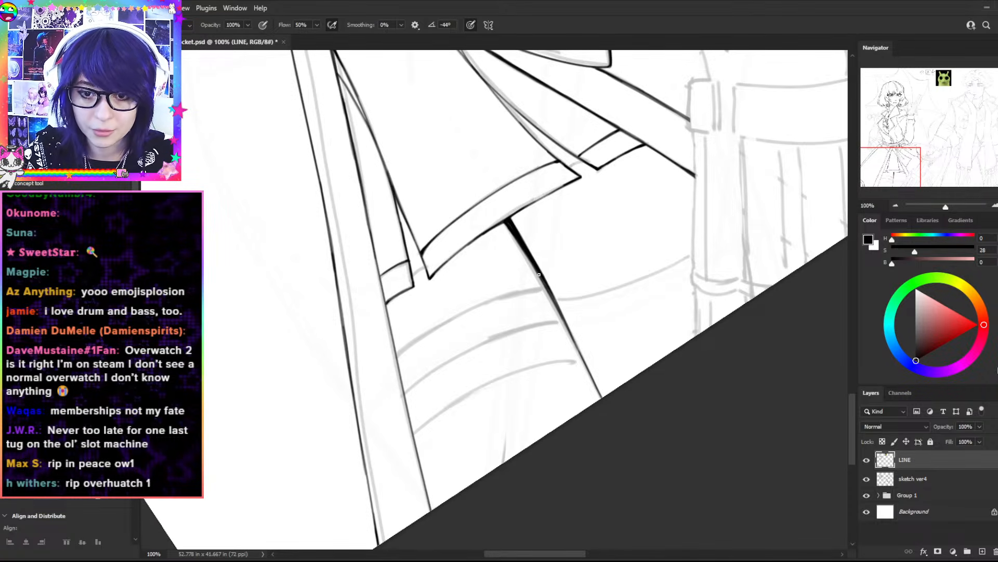
# - Ink the uppermost curved band line across the left thigh, from the coat edge to the leg's dividing line
pyautogui.press('r')
pyautogui.moveTo(684, 280); pyautogui.dragTo(676, 157)
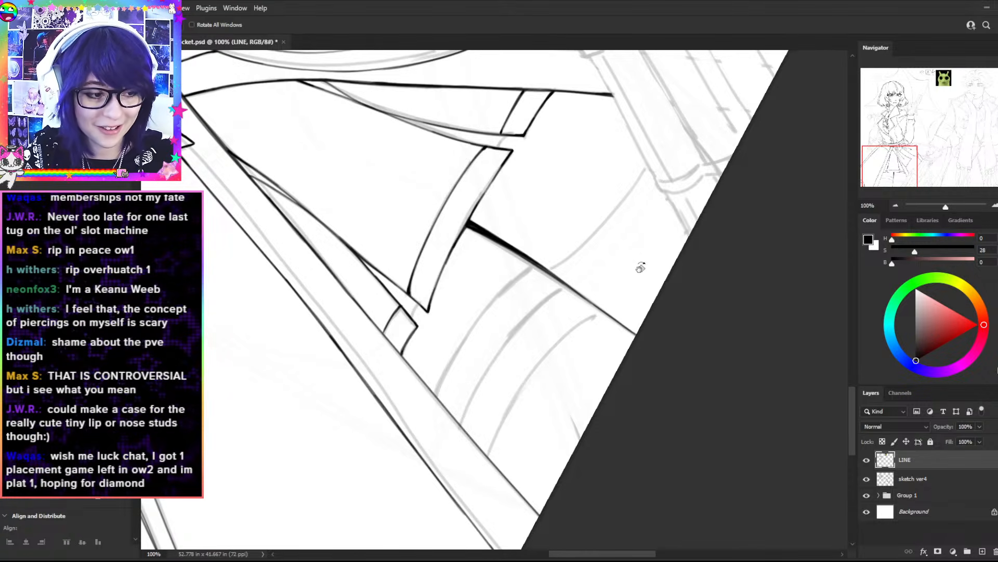
pyautogui.moveTo(669, 323); pyautogui.dragTo(676, 346)
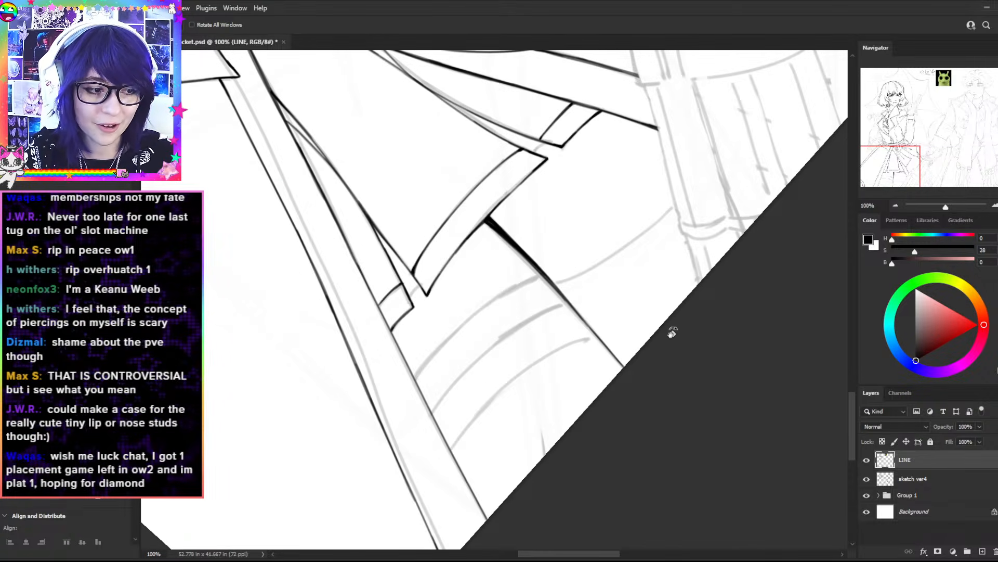
pyautogui.moveTo(700, 267); pyautogui.dragTo(676, 212)
pyautogui.press('b')
pyautogui.moveTo(543, 280); pyautogui.dragTo(381, 383)
pyautogui.hotkey('ctrl', 'z')
pyautogui.moveTo(548, 281); pyautogui.dragTo(404, 363)
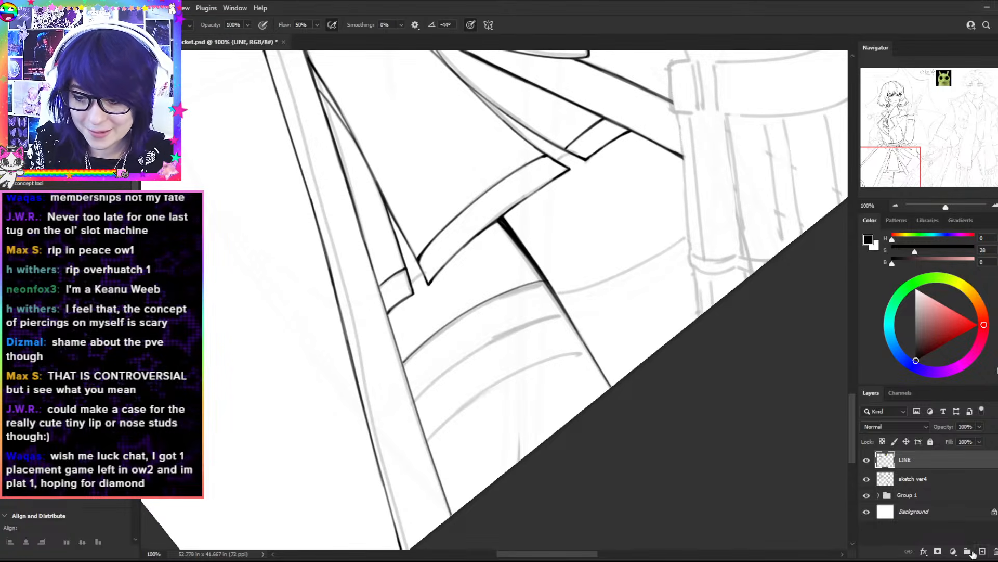
# - Ink the second curved band line across the left thigh and erase its overshoot past the dividing line
pyautogui.moveTo(414, 399)
pyautogui.mouseDown()
pyautogui.moveTo(526, 331)
pyautogui.moveTo(551, 326)
pyautogui.mouseUp()
pyautogui.hotkey('ctrl', 'z')
pyautogui.moveTo(415, 399)
pyautogui.mouseDown()
pyautogui.moveTo(523, 333)
pyautogui.moveTo(559, 325)
pyautogui.mouseUp()
pyautogui.hotkey('ctrl', 'z')
pyautogui.moveTo(417, 401); pyautogui.dragTo(558, 321)
pyautogui.hotkey('ctrl', 'z')
pyautogui.moveTo(417, 401)
pyautogui.mouseDown()
pyautogui.moveTo(502, 343)
pyautogui.moveTo(585, 318)
pyautogui.mouseUp()
pyautogui.hotkey('ctrl', 'z')
pyautogui.moveTo(420, 397)
pyautogui.mouseDown()
pyautogui.moveTo(482, 349)
pyautogui.moveTo(560, 320)
pyautogui.mouseUp()
pyautogui.hotkey('ctrl', 'z')
pyautogui.moveTo(416, 400)
pyautogui.mouseDown()
pyautogui.moveTo(485, 351)
pyautogui.moveTo(567, 321)
pyautogui.mouseUp()
pyautogui.hotkey('ctrl', 'z')
pyautogui.moveTo(417, 400)
pyautogui.mouseDown()
pyautogui.moveTo(563, 320)
pyautogui.moveTo(529, 327)
pyautogui.moveTo(440, 377)
pyautogui.moveTo(565, 321)
pyautogui.mouseUp()
pyautogui.hotkey('ctrl', 'z')
pyautogui.hotkey('ctrl', 'z')
pyautogui.moveTo(415, 401); pyautogui.dragTo(548, 323)
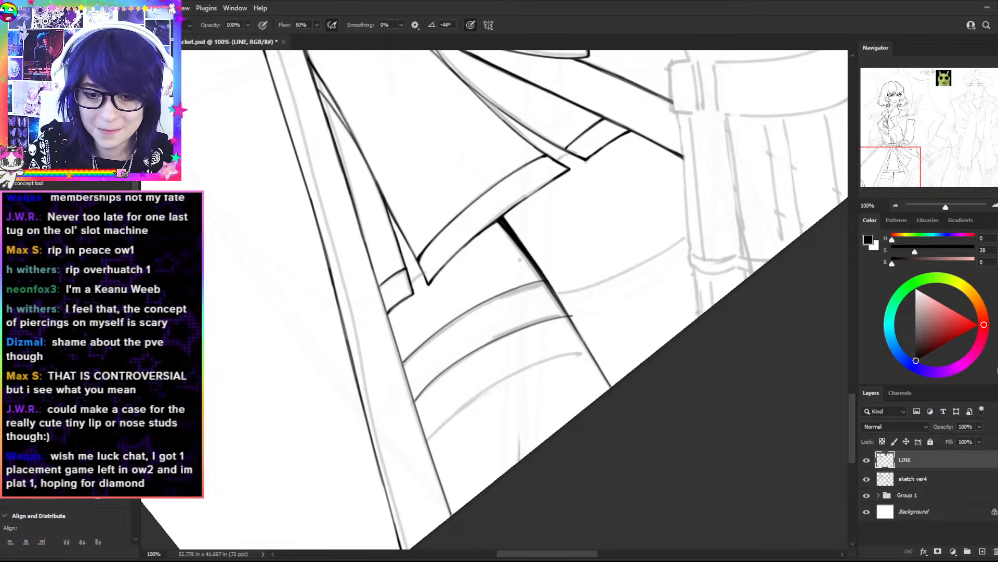
pyautogui.press('e')
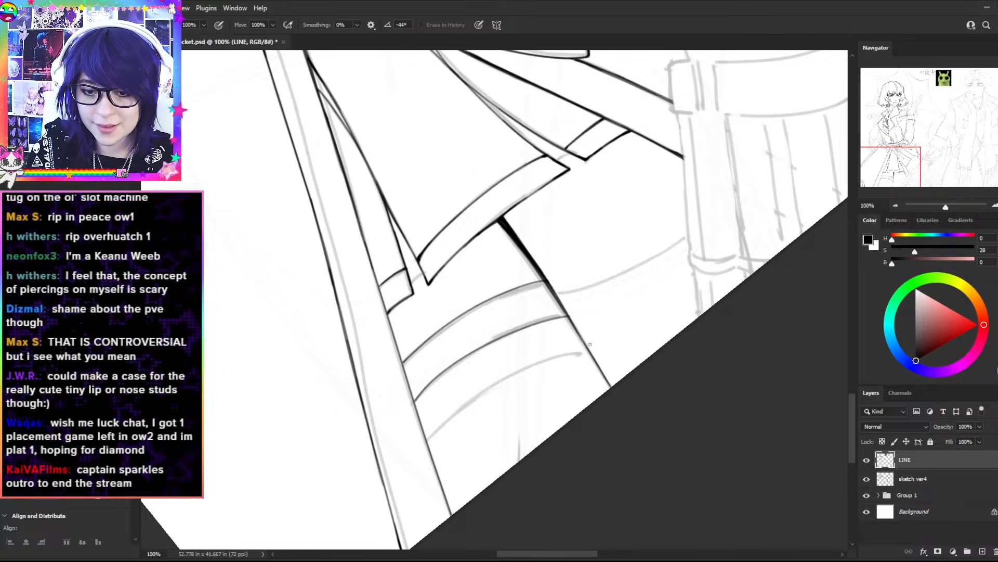
# - Ink the third curved band line across the left thigh, ending at the dividing line
pyautogui.press('b')
pyautogui.moveTo(581, 352)
pyautogui.mouseDown()
pyautogui.moveTo(461, 404)
pyautogui.moveTo(428, 440)
pyautogui.moveTo(461, 411)
pyautogui.moveTo(439, 376)
pyautogui.moveTo(465, 353)
pyautogui.mouseUp()
pyautogui.press('e')
pyautogui.press('b')
pyautogui.hotkey('ctrl', 'z')
pyautogui.hotkey('ctrl', 'z')
# - Thicken the outer ends of the left thigh's band lines where they meet the coat edge
pyautogui.moveTo(416, 401); pyautogui.dragTo(466, 357)
pyautogui.hotkey('ctrl', 'z')
pyautogui.hotkey('ctrl', 'z')
pyautogui.moveTo(416, 402)
pyautogui.mouseDown()
pyautogui.moveTo(458, 361)
pyautogui.moveTo(454, 325)
pyautogui.mouseUp()
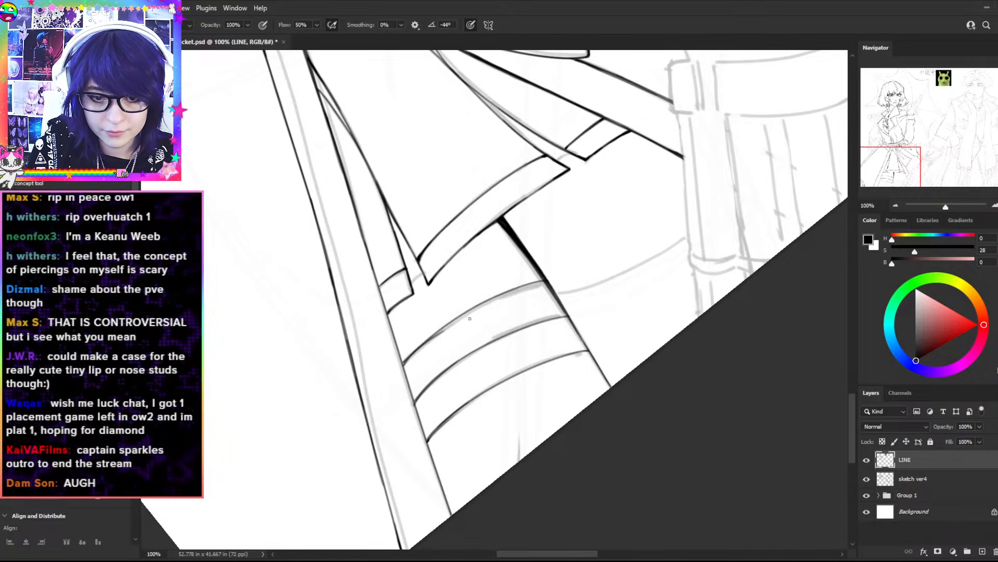
pyautogui.hotkey('ctrl', 'z')
pyautogui.moveTo(405, 364); pyautogui.dragTo(448, 327)
pyautogui.hotkey('ctrl', 'z')
pyautogui.moveTo(405, 363)
pyautogui.mouseDown()
pyautogui.moveTo(444, 330)
pyautogui.moveTo(411, 374)
pyautogui.moveTo(449, 326)
pyautogui.mouseUp()
pyautogui.hotkey('ctrl', 'z')
pyautogui.hotkey('ctrl', 'z')
# - Thicken the inner ends of the three thigh band lines where they meet the leg's dividing line
pyautogui.press('r')
pyautogui.moveTo(569, 279); pyautogui.dragTo(548, 355)
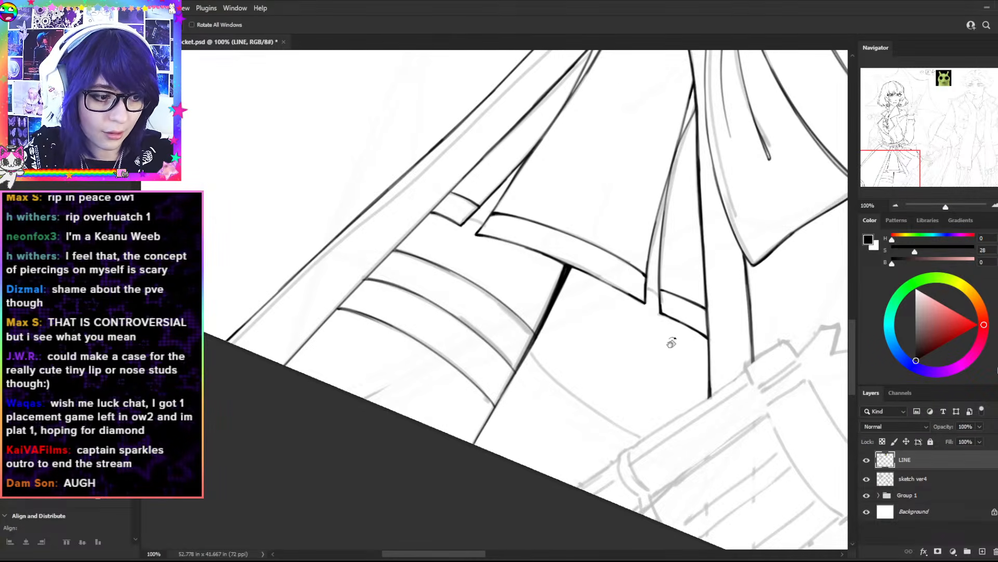
pyautogui.moveTo(716, 267); pyautogui.dragTo(714, 335)
pyautogui.hotkey('ctrl', '+')
pyautogui.press('b')
pyautogui.moveTo(516, 319)
pyautogui.mouseDown()
pyautogui.moveTo(530, 345)
pyautogui.moveTo(546, 395)
pyautogui.moveTo(512, 318)
pyautogui.moveTo(548, 391)
pyautogui.mouseUp()
pyautogui.hotkey('ctrl', 'z')
pyautogui.moveTo(523, 337); pyautogui.dragTo(548, 391)
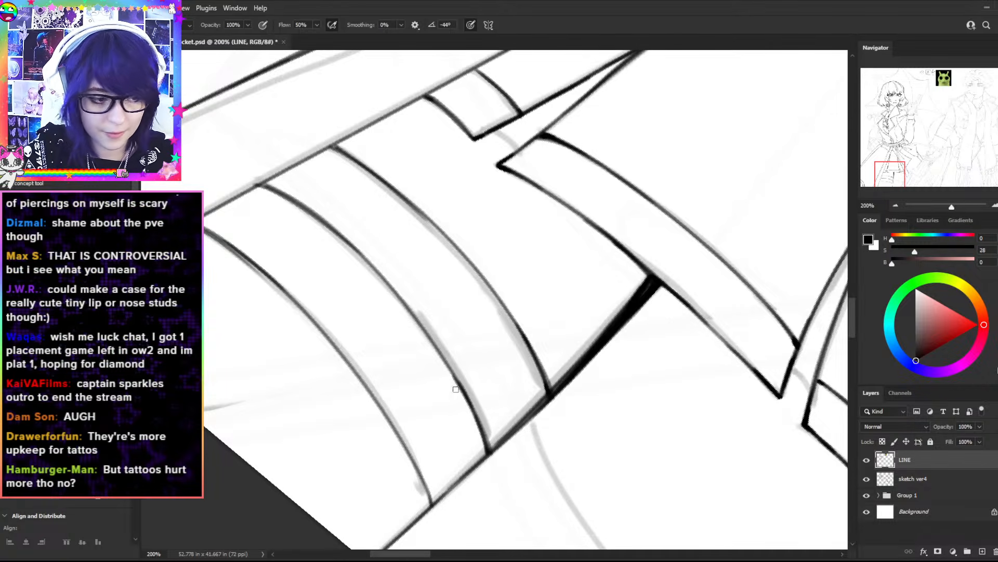
pyautogui.press('space')
pyautogui.moveTo(484, 358); pyautogui.dragTo(547, 270)
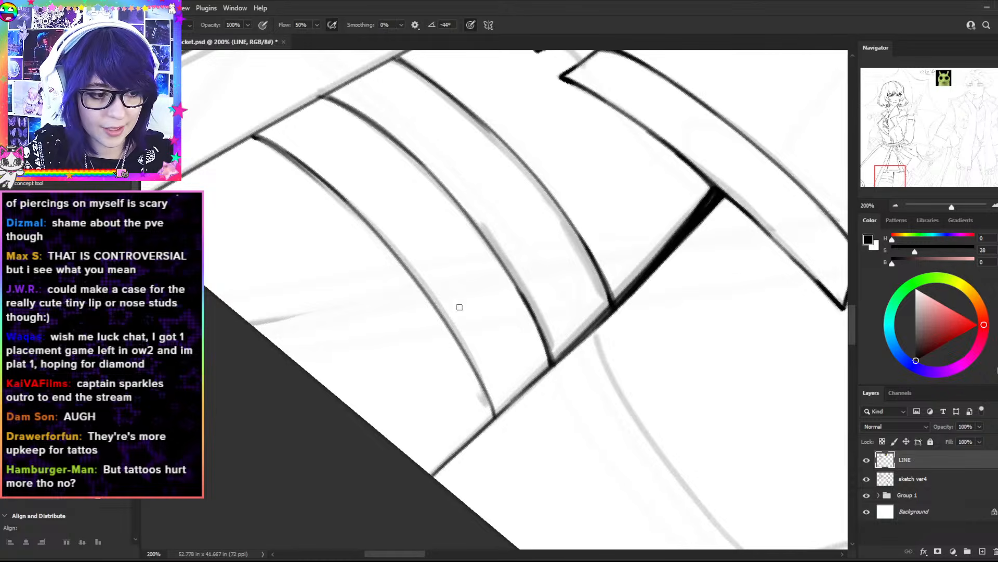
pyautogui.moveTo(451, 334); pyautogui.dragTo(492, 415)
pyautogui.hotkey('ctrl', 'z')
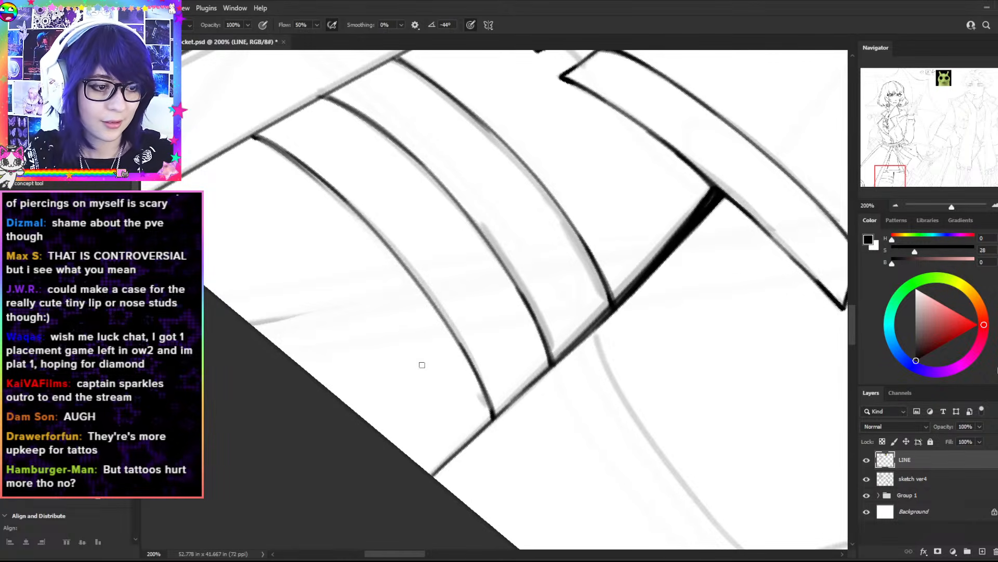
# - Ink short connecting lines in the gaps between the front panel's trim band and both side panels' trim bands
pyautogui.press('r')
pyautogui.press('Escape')
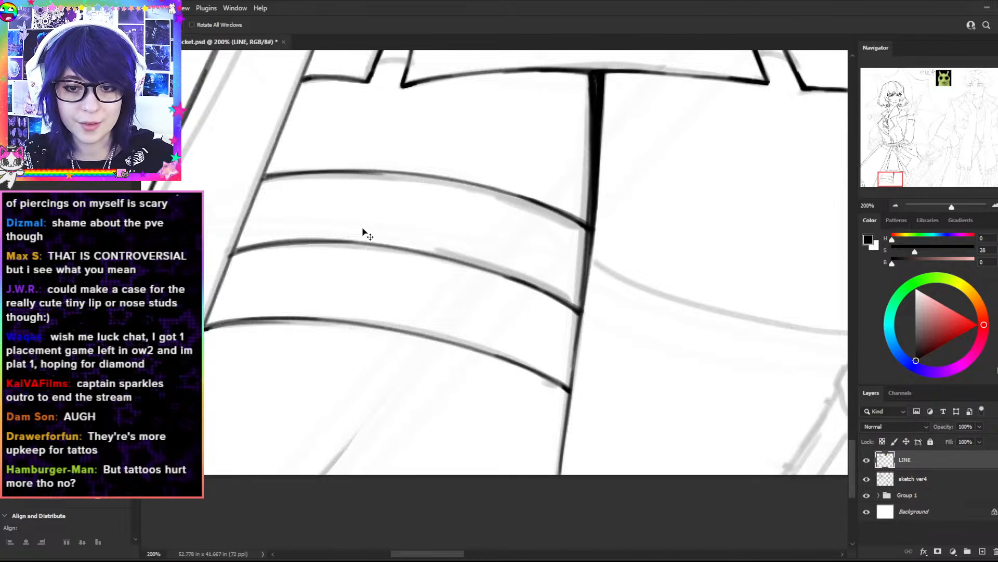
pyautogui.hotkey('ctrl', '-')
pyautogui.hotkey('ctrl', '-')
pyautogui.press('space')
pyautogui.moveTo(479, 203); pyautogui.dragTo(421, 245)
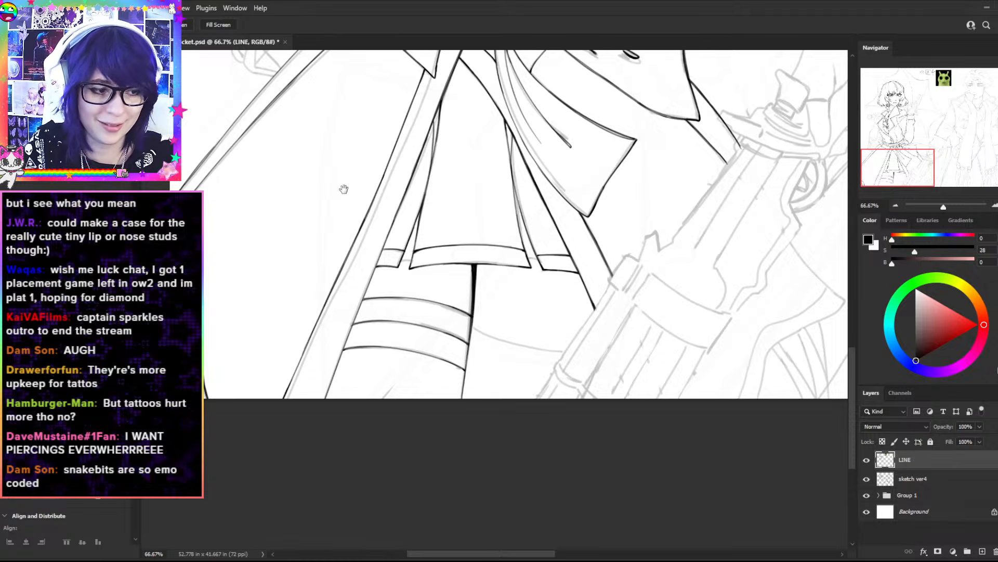
pyautogui.moveTo(560, 287); pyautogui.dragTo(615, 341)
pyautogui.hotkey('ctrl', '+')
pyautogui.press('r')
pyautogui.moveTo(610, 459); pyautogui.dragTo(586, 230)
pyautogui.press('space')
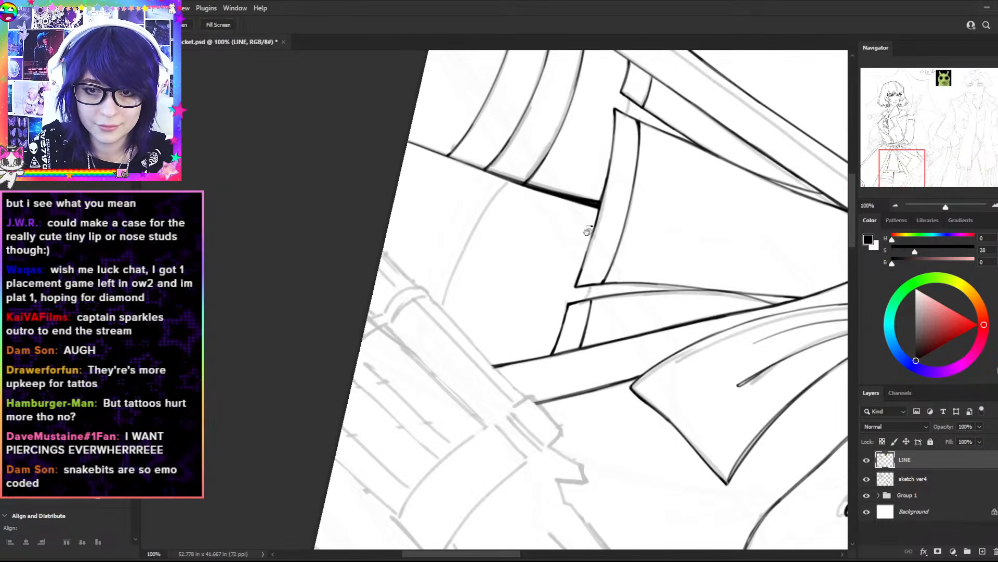
pyautogui.press('r')
pyautogui.moveTo(631, 109); pyautogui.dragTo(713, 95)
pyautogui.moveTo(666, 129); pyautogui.dragTo(660, 145)
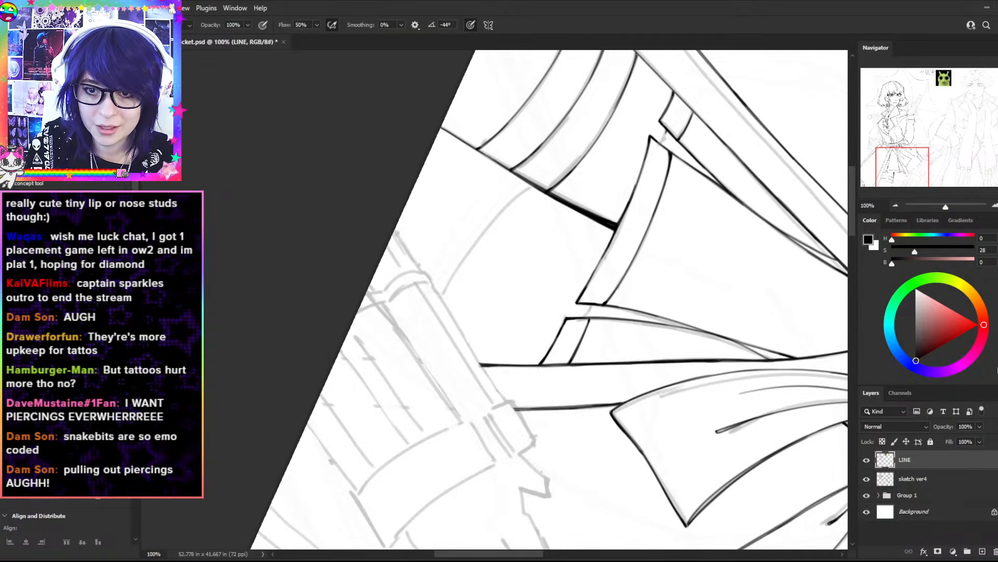
pyautogui.moveTo(665, 129); pyautogui.dragTo(660, 144)
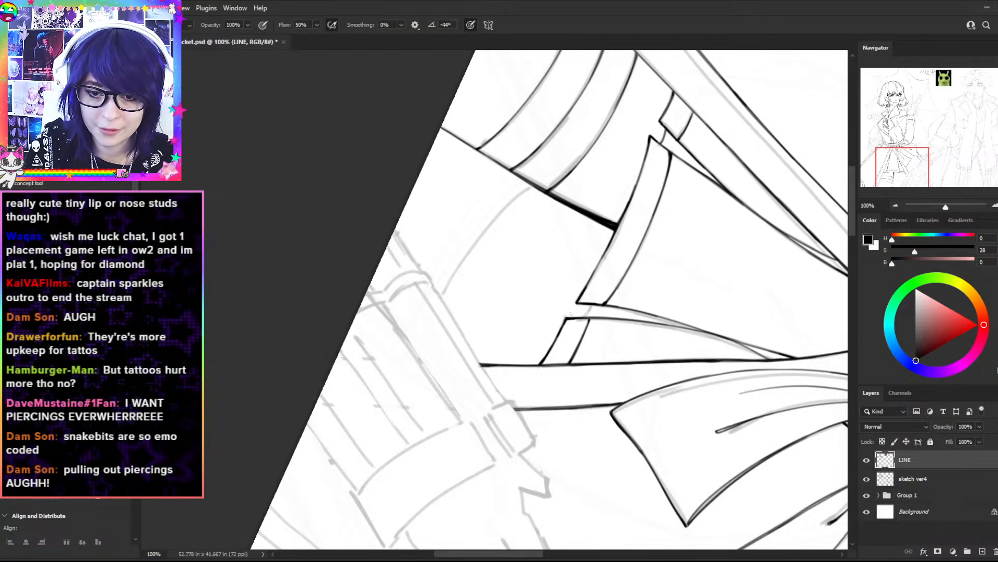
pyautogui.moveTo(591, 306); pyautogui.dragTo(583, 317)
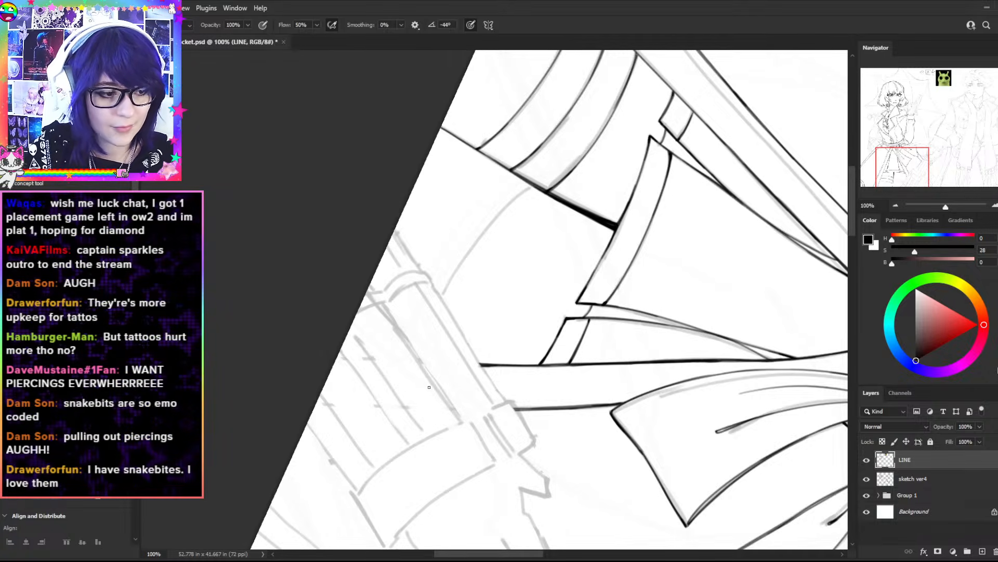
# - Ink the stocking's curved top edge across the right thigh to the gun and thicken its start at the dividing line
pyautogui.press('r')
pyautogui.moveTo(408, 283); pyautogui.dragTo(406, 260)
pyautogui.press('b')
pyautogui.moveTo(557, 199); pyautogui.dragTo(422, 313)
pyautogui.moveTo(557, 198); pyautogui.dragTo(524, 220)
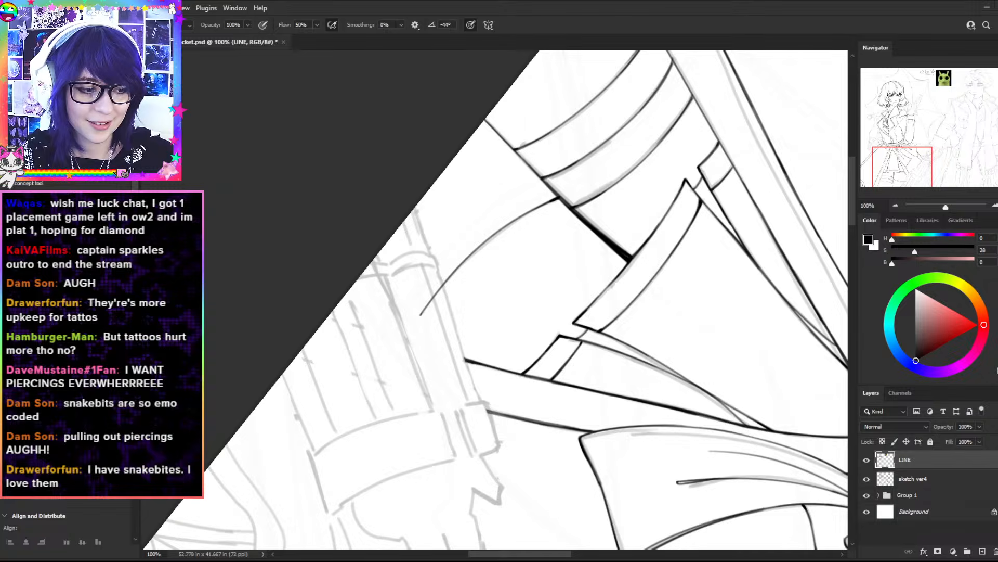
# - Try to thicken the middle stretch of the right thigh's curved stocking edge
pyautogui.press('r')
pyautogui.moveTo(606, 187)
pyautogui.mouseDown()
pyautogui.moveTo(564, 152)
pyautogui.moveTo(388, 105)
pyautogui.mouseUp()
pyautogui.moveTo(426, 223)
pyautogui.mouseDown()
pyautogui.moveTo(386, 269)
pyautogui.moveTo(399, 254)
pyautogui.moveTo(478, 351)
pyautogui.mouseUp()
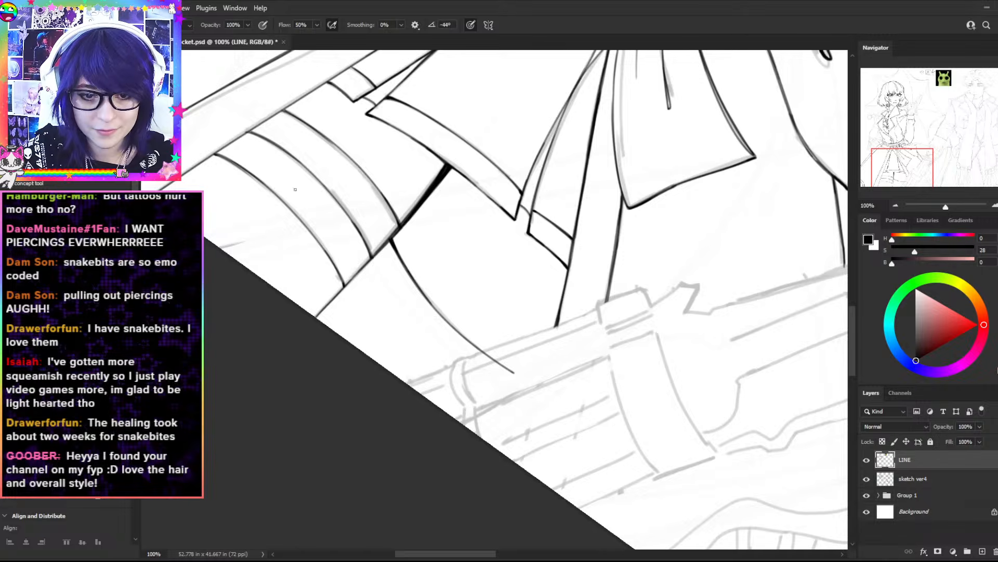
pyautogui.moveTo(417, 282); pyautogui.dragTo(454, 326)
pyautogui.hotkey('ctrl', 'z')
pyautogui.hotkey('ctrl', 'z')
pyautogui.moveTo(422, 295); pyautogui.dragTo(496, 362)
pyautogui.hotkey('ctrl', 'z')
pyautogui.hotkey('ctrl', 'z')
pyautogui.press('e')
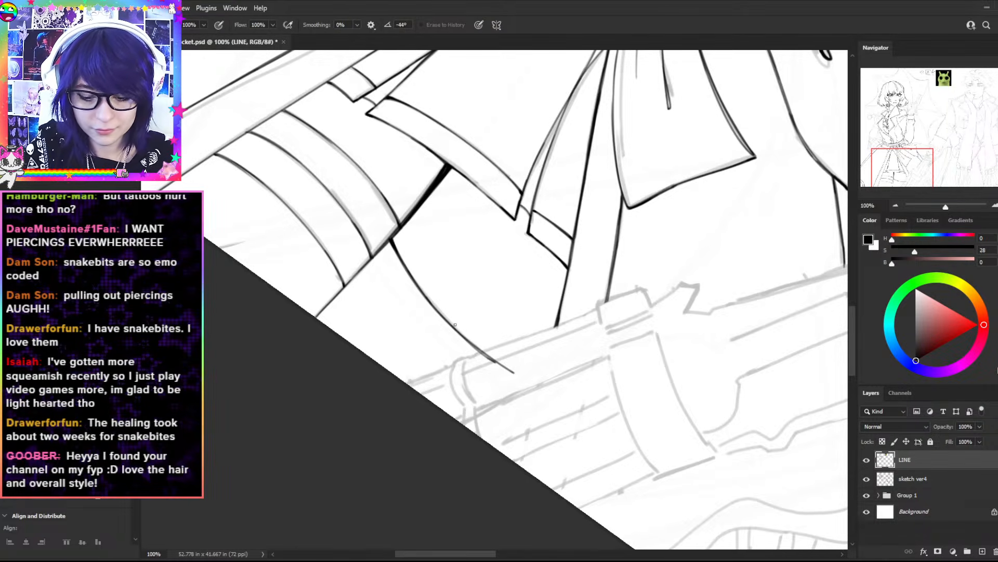
pyautogui.hotkey('ctrl', 'z')
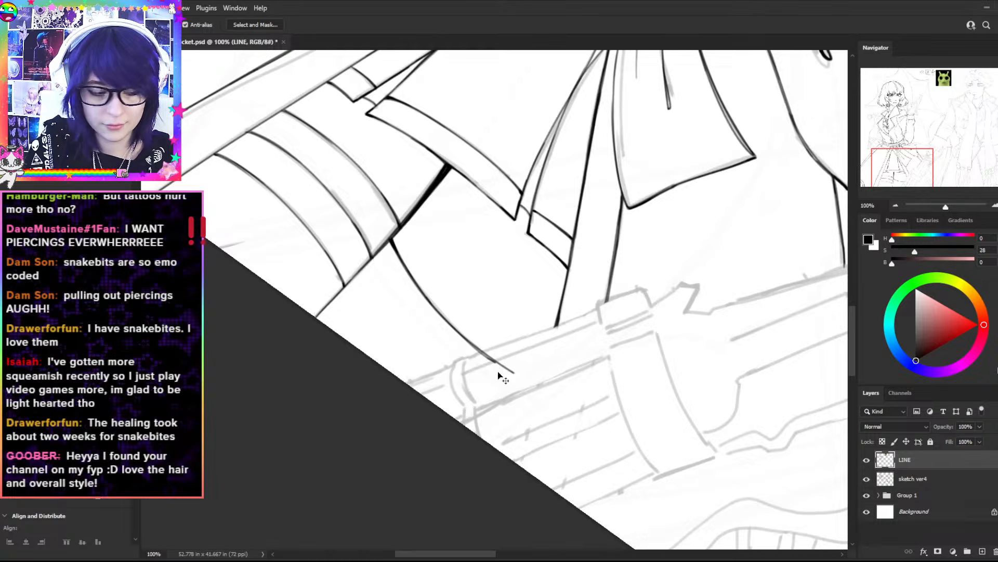
# - Look over the inked thighs, skirt panels, bow and sash in the upright view
pyautogui.press('r')
pyautogui.press('Escape')
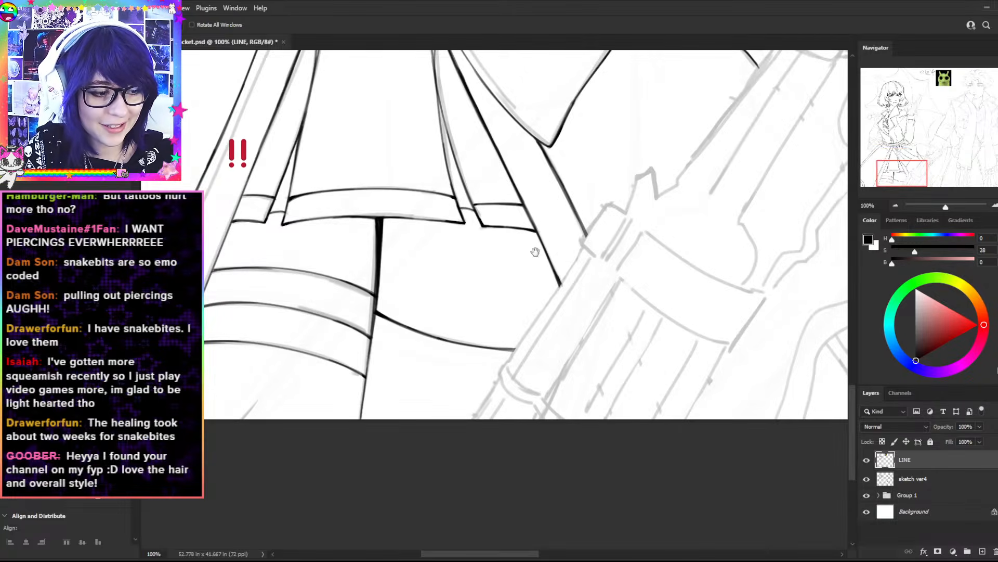
pyautogui.press('h')
pyautogui.moveTo(632, 245); pyautogui.dragTo(642, 359)
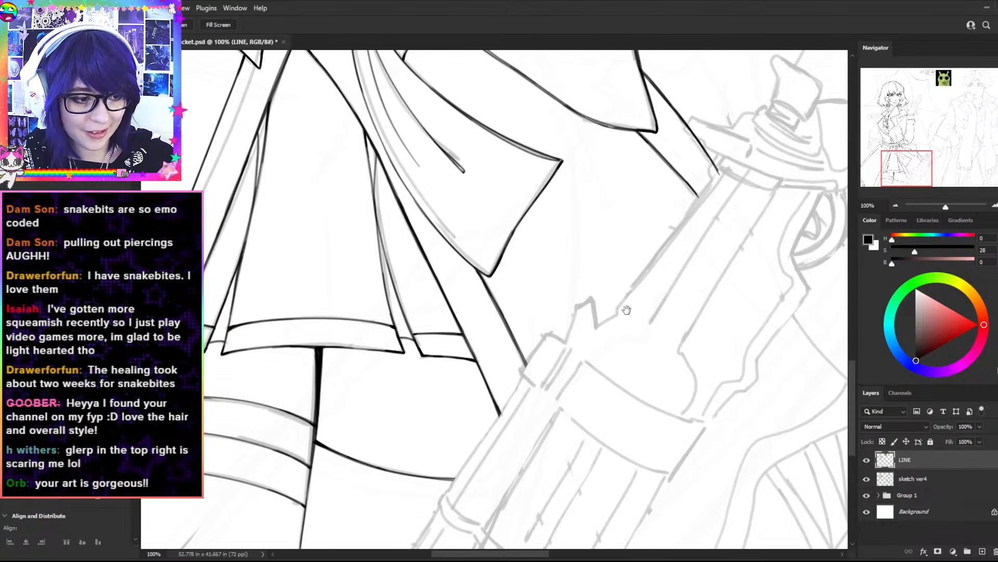
pyautogui.moveTo(620, 280); pyautogui.dragTo(687, 417)
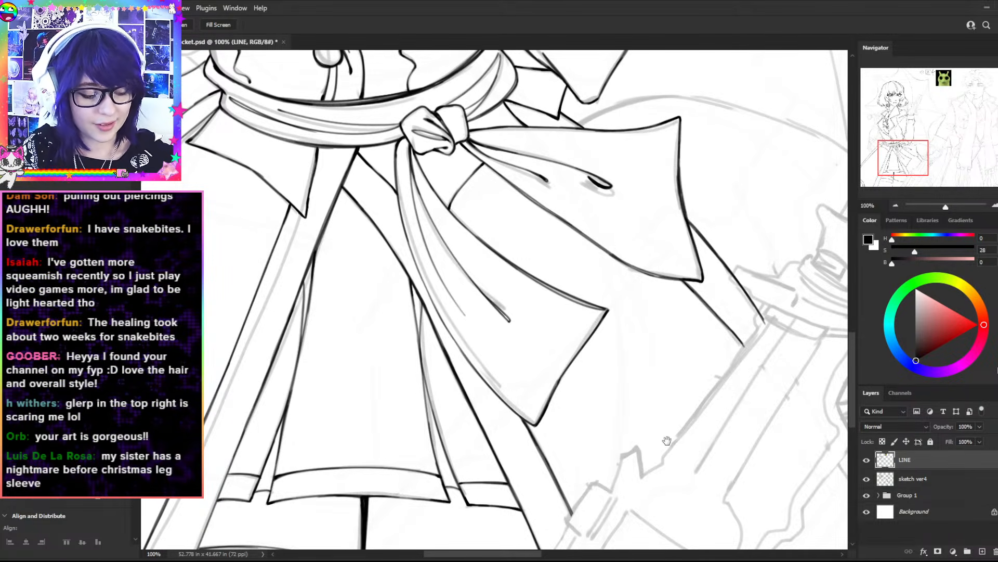
pyautogui.moveTo(667, 473); pyautogui.dragTo(829, 253)
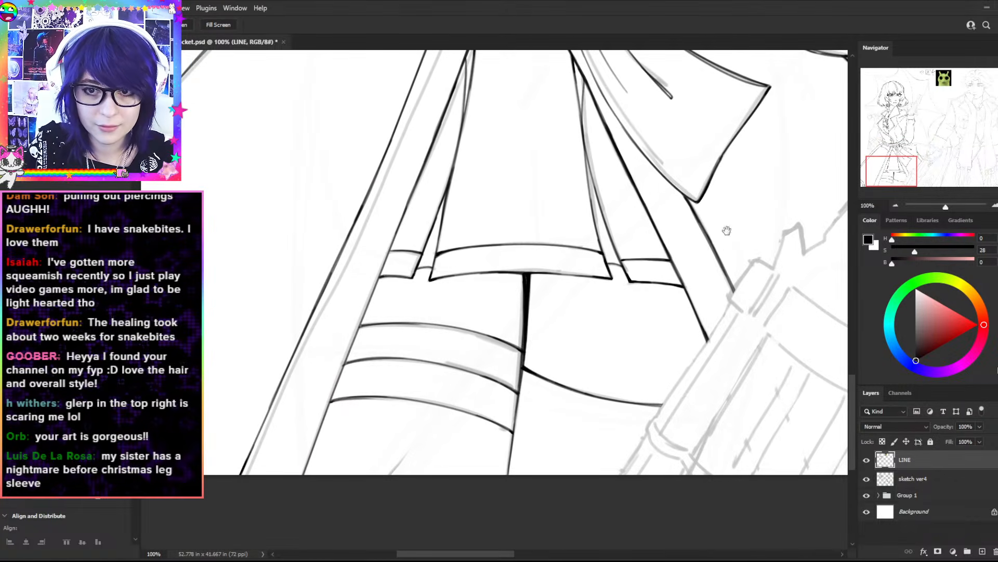
pyautogui.moveTo(726, 252); pyautogui.dragTo(564, 516)
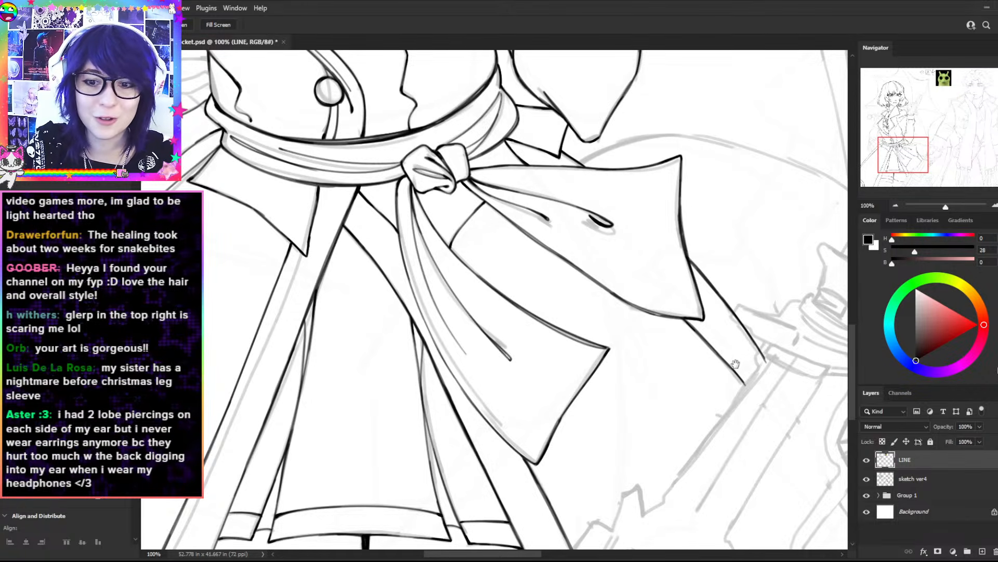
# - Ink the cuff's upper opening at the raised hand's wrist, curving up to the coat lapel
pyautogui.hotkey('ctrl', '-')
pyautogui.moveTo(419, 333); pyautogui.dragTo(582, 510)
pyautogui.moveTo(519, 424); pyautogui.dragTo(645, 378)
pyautogui.hotkey('ctrl', '+')
pyautogui.press('r')
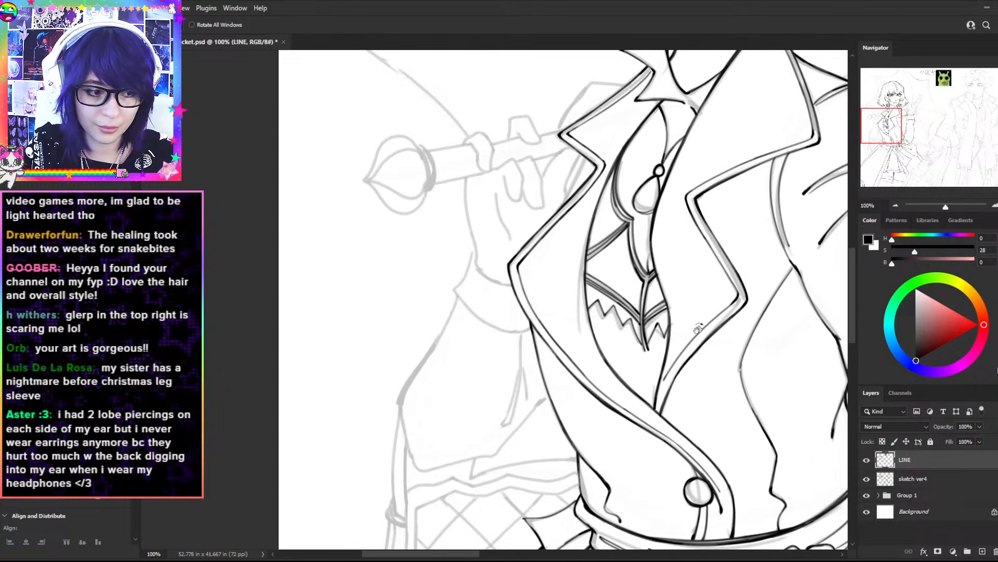
pyautogui.moveTo(700, 310); pyautogui.dragTo(651, 408)
pyautogui.press('b')
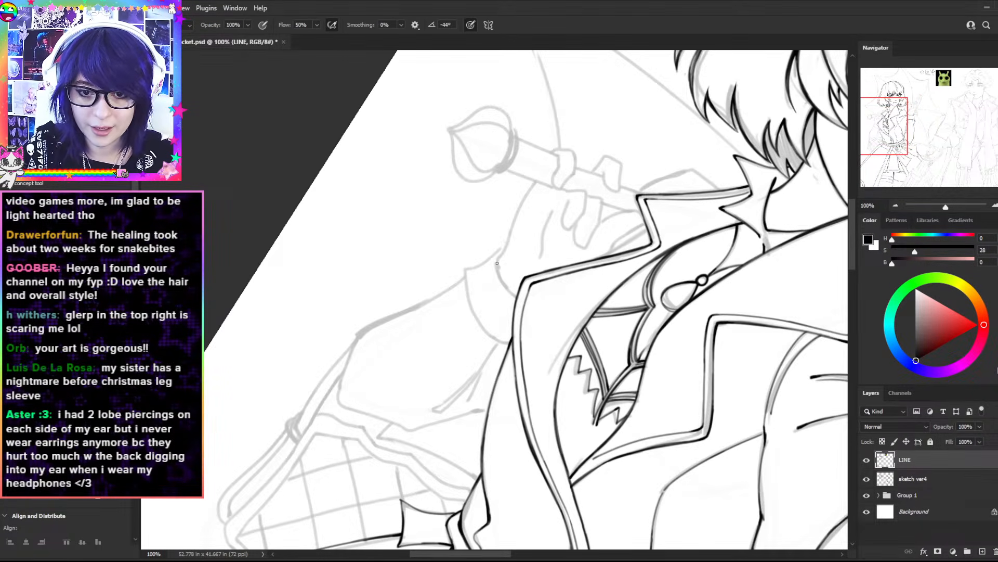
pyautogui.moveTo(497, 263); pyautogui.dragTo(519, 299)
pyautogui.moveTo(497, 266); pyautogui.dragTo(518, 300)
# - Ink the cuff's outer side edge below the raised hand's wrist and thicken its upper end
pyautogui.press('r')
pyautogui.moveTo(634, 172); pyautogui.dragTo(451, 150)
pyautogui.press('b')
pyautogui.hotkey('ctrl', '+')
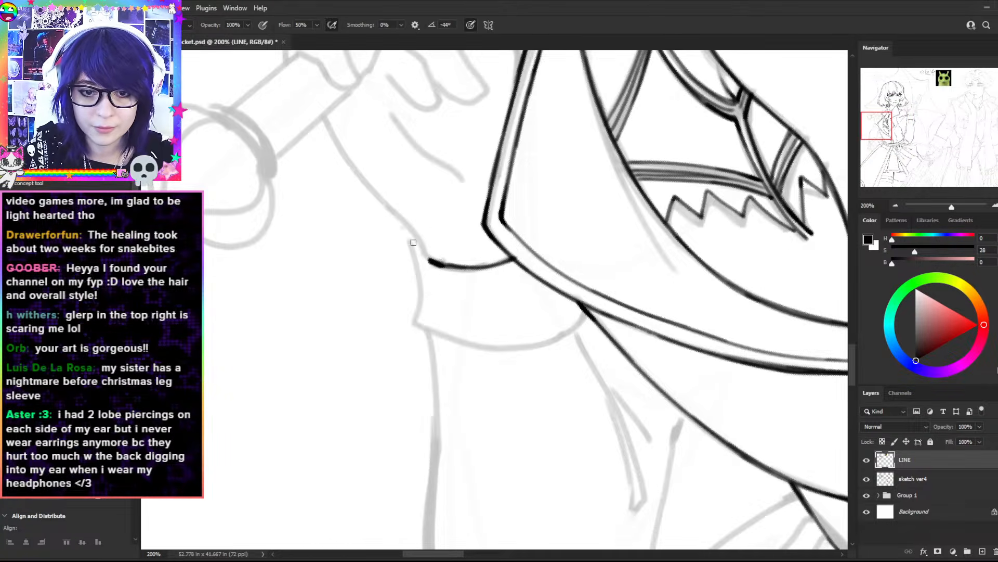
pyautogui.moveTo(410, 241)
pyautogui.mouseDown()
pyautogui.moveTo(414, 318)
pyautogui.moveTo(411, 309)
pyautogui.mouseUp()
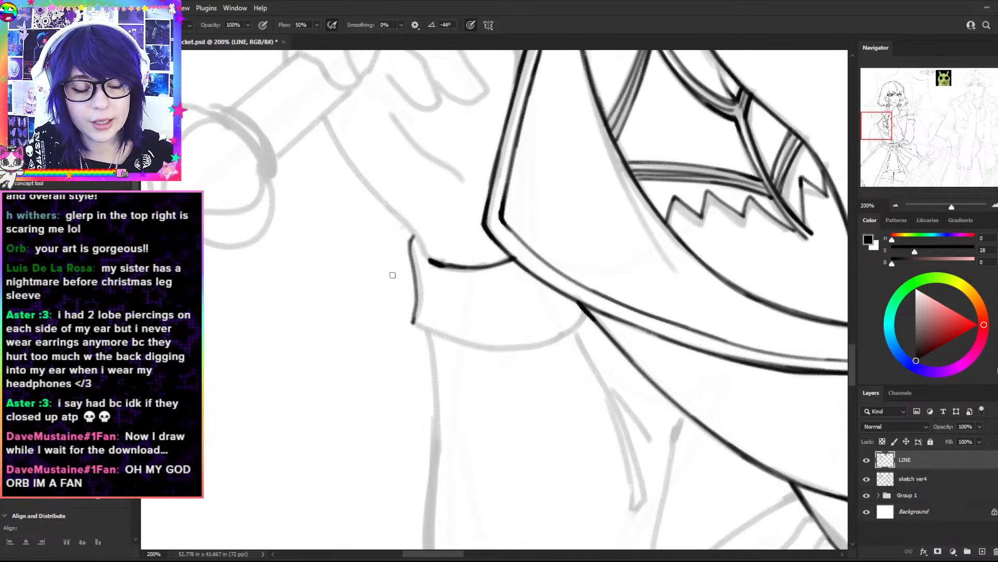
pyautogui.press('alt')
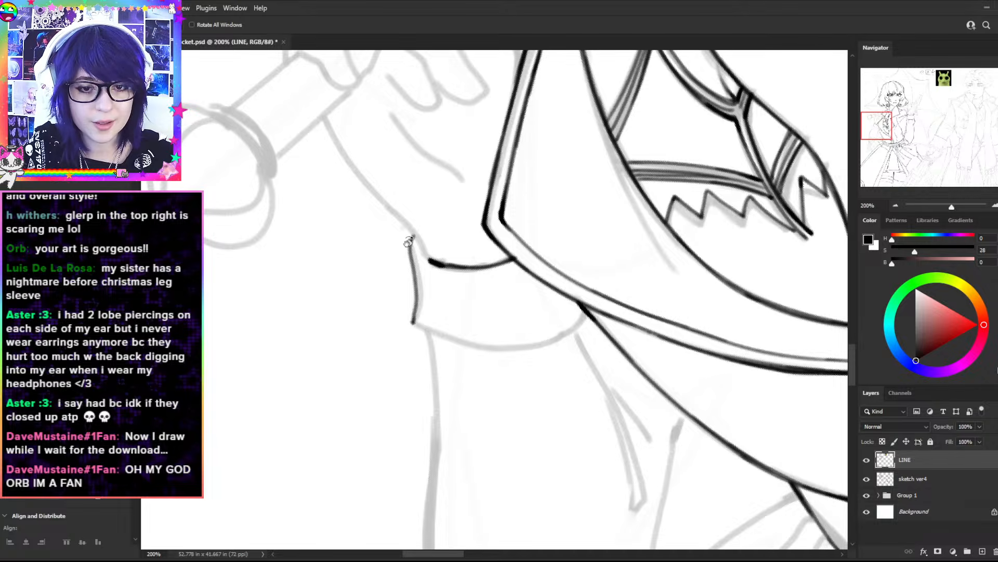
pyautogui.moveTo(409, 241); pyautogui.dragTo(418, 284)
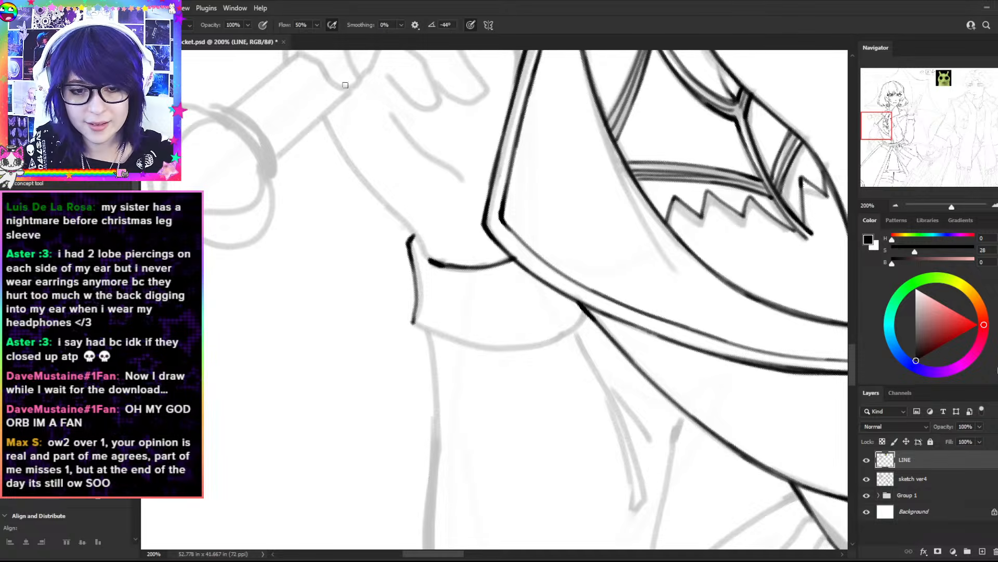
# - Ink the cuff's lower edge below the raised hand's wrist, curving from its outer corner to the coat lapel
pyautogui.moveTo(411, 237); pyautogui.dragTo(408, 244)
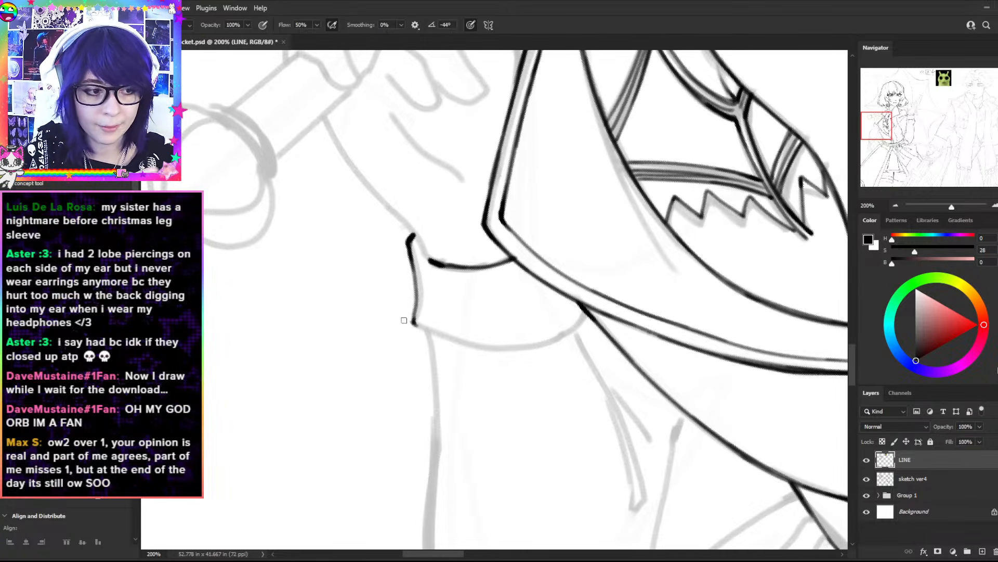
pyautogui.press('r')
pyautogui.moveTo(598, 235)
pyautogui.mouseDown()
pyautogui.moveTo(572, 419)
pyautogui.moveTo(505, 413)
pyautogui.mouseUp()
pyautogui.moveTo(502, 220)
pyautogui.mouseDown()
pyautogui.moveTo(433, 358)
pyautogui.moveTo(447, 284)
pyautogui.moveTo(433, 344)
pyautogui.moveTo(492, 225)
pyautogui.moveTo(431, 358)
pyautogui.moveTo(440, 312)
pyautogui.moveTo(437, 363)
pyautogui.mouseUp()
pyautogui.hotkey('ctrl', 'z')
pyautogui.hotkey('ctrl', 'z')
pyautogui.hotkey('ctrl', 'z')
pyautogui.press('e')
pyautogui.press('b')
pyautogui.hotkey('ctrl', 'z')
pyautogui.moveTo(438, 304); pyautogui.dragTo(441, 370)
# - Thicken the end of the cuff's lower edge where it meets the coat lapel
pyautogui.press('r')
pyautogui.moveTo(614, 283)
pyautogui.mouseDown()
pyautogui.moveTo(535, 172)
pyautogui.moveTo(385, 262)
pyautogui.mouseUp()
pyautogui.press('b')
pyautogui.moveTo(573, 251); pyautogui.dragTo(572, 282)
pyautogui.press('r')
pyautogui.press('b')
# - Thicken the lower part of the cuff's outer side edge up from its corner
pyautogui.moveTo(659, 214)
pyautogui.mouseDown()
pyautogui.moveTo(407, 274)
pyautogui.moveTo(439, 237)
pyautogui.mouseUp()
pyautogui.hotkey('ctrl', 'z')
pyautogui.moveTo(412, 280); pyautogui.dragTo(430, 242)
pyautogui.hotkey('ctrl', 'z')
pyautogui.hotkey('ctrl', 'z')
pyautogui.moveTo(410, 283); pyautogui.dragTo(434, 243)
# - Try to thicken the outer half of the cuff's lower edge
pyautogui.press('r')
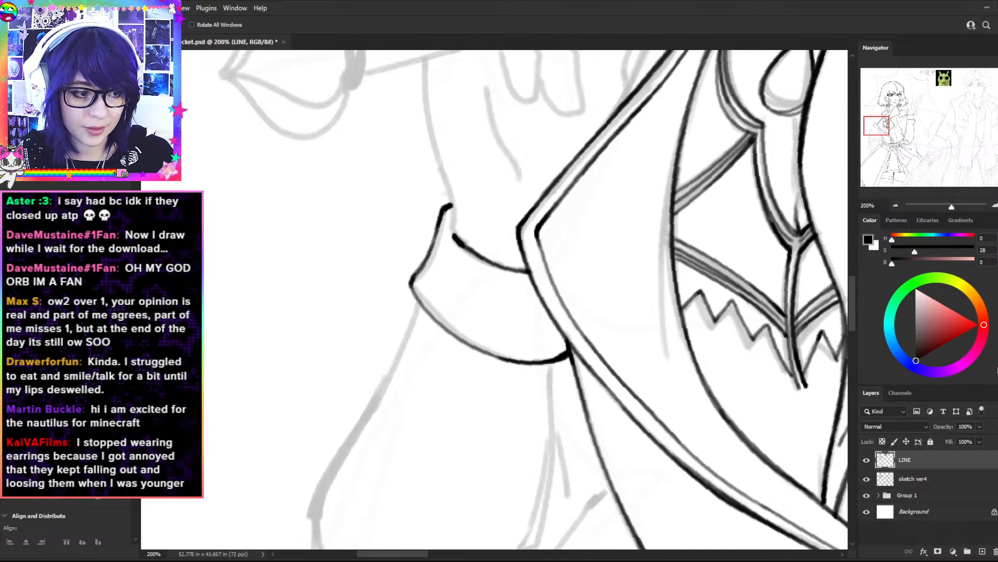
pyautogui.scroll(-1, 494, 299)
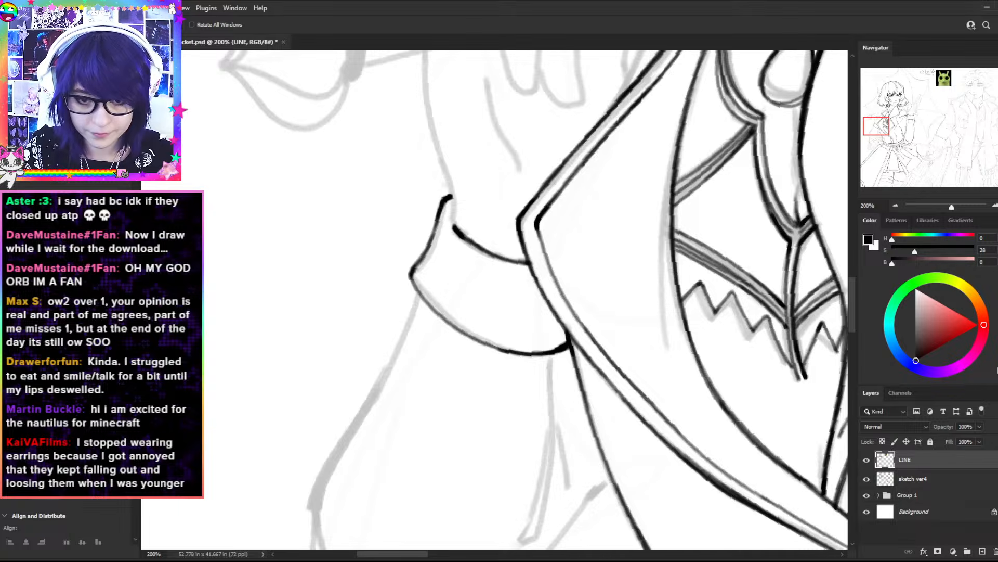
pyautogui.moveTo(676, 186); pyautogui.dragTo(475, 172)
pyautogui.press('b')
pyautogui.moveTo(477, 216); pyautogui.dragTo(454, 327)
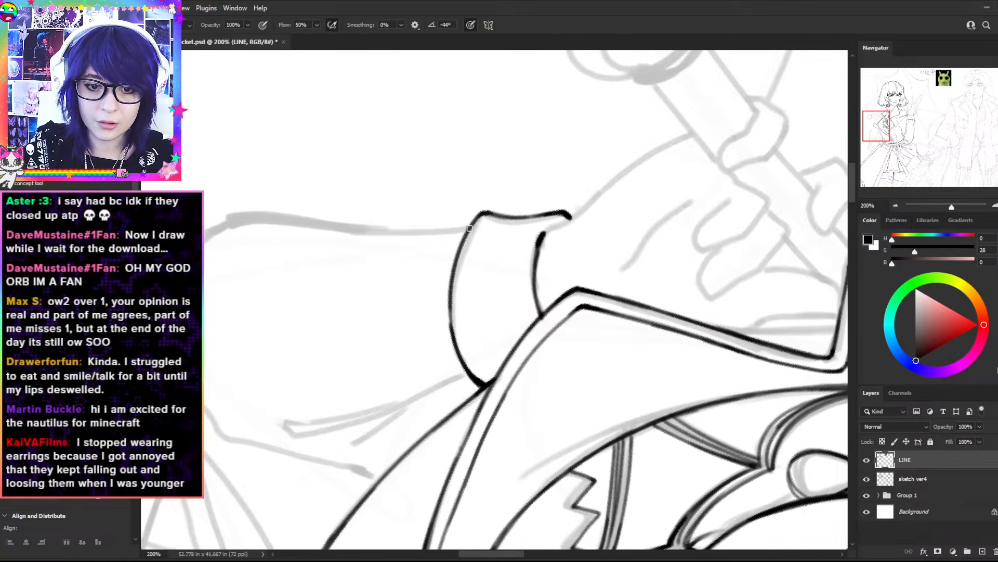
pyautogui.moveTo(449, 281); pyautogui.dragTo(459, 356)
pyautogui.hotkey('ctrl', 'z')
pyautogui.hotkey('ctrl', 'z')
pyautogui.press('r')
pyautogui.moveTo(621, 236)
pyautogui.mouseDown()
pyautogui.moveTo(606, 210)
pyautogui.moveTo(393, 169)
pyautogui.mouseUp()
pyautogui.press('space')
pyautogui.moveTo(548, 268); pyautogui.dragTo(622, 393)
pyautogui.press('r')
pyautogui.moveTo(684, 225)
pyautogui.mouseDown()
pyautogui.moveTo(642, 453)
pyautogui.moveTo(523, 476)
pyautogui.mouseUp()
pyautogui.press('b')
pyautogui.moveTo(405, 284); pyautogui.dragTo(431, 265)
pyautogui.press('r')
pyautogui.moveTo(577, 202)
pyautogui.mouseDown()
pyautogui.moveTo(350, 225)
pyautogui.moveTo(341, 244)
pyautogui.mouseUp()
pyautogui.hotkey('ctrl', 'z')
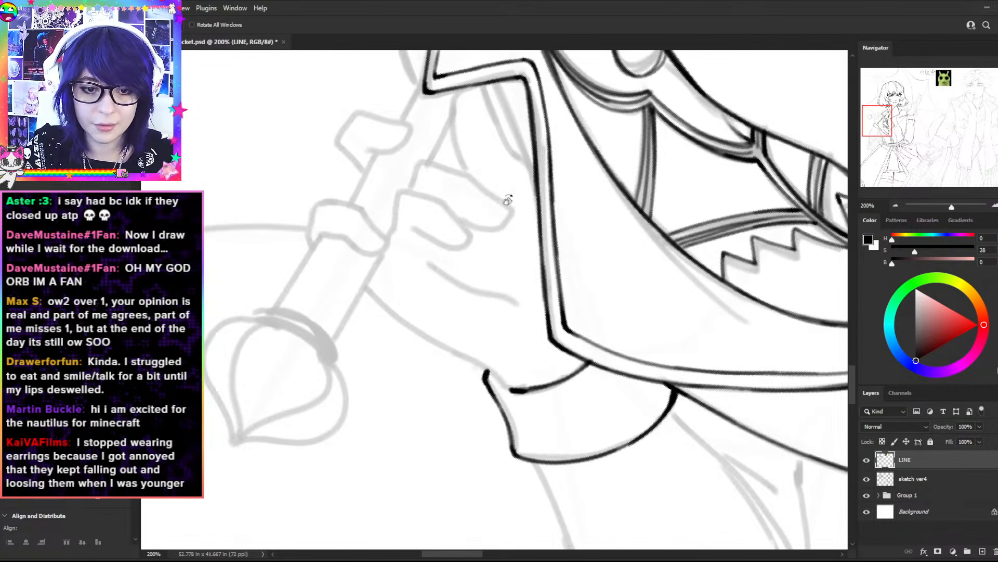
# - Ink the palm's outer edge from the staff's shaft down into the cuff opening
pyautogui.moveTo(452, 230); pyautogui.dragTo(441, 281)
pyautogui.press('b')
pyautogui.moveTo(374, 251); pyautogui.dragTo(436, 337)
pyautogui.hotkey('ctrl', 'z')
pyautogui.moveTo(401, 297)
pyautogui.mouseDown()
pyautogui.moveTo(489, 391)
pyautogui.moveTo(467, 362)
pyautogui.mouseUp()
pyautogui.hotkey('ctrl', 'z')
pyautogui.hotkey('ctrl', 'z')
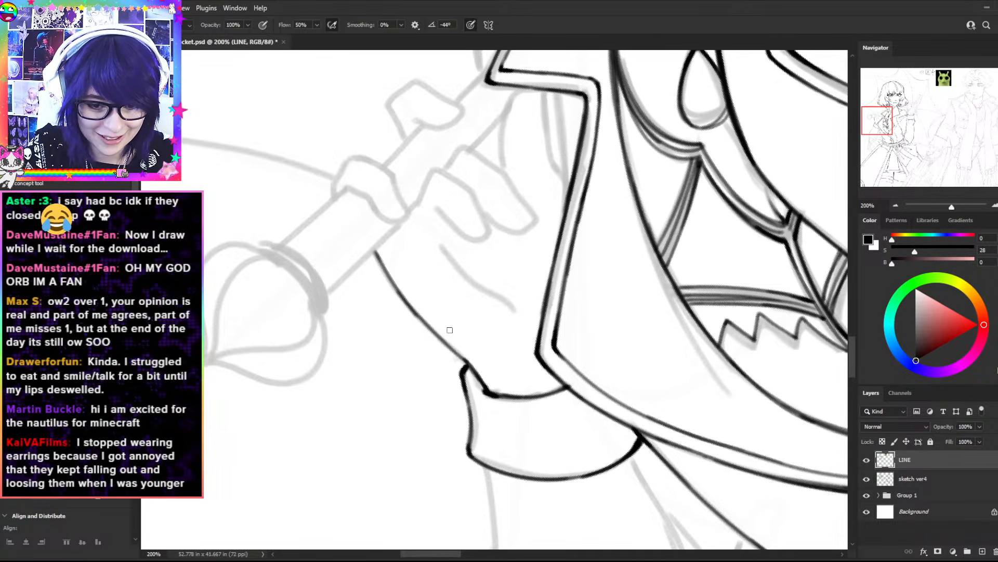
# - Thicken the palm's outer edge down to the cuff and save the drawing
pyautogui.moveTo(374, 251); pyautogui.dragTo(456, 354)
pyautogui.hotkey('ctrl', 'z')
pyautogui.moveTo(396, 287); pyautogui.dragTo(466, 362)
pyautogui.moveTo(434, 331); pyautogui.dragTo(465, 369)
pyautogui.hotkey('ctrl', 's')
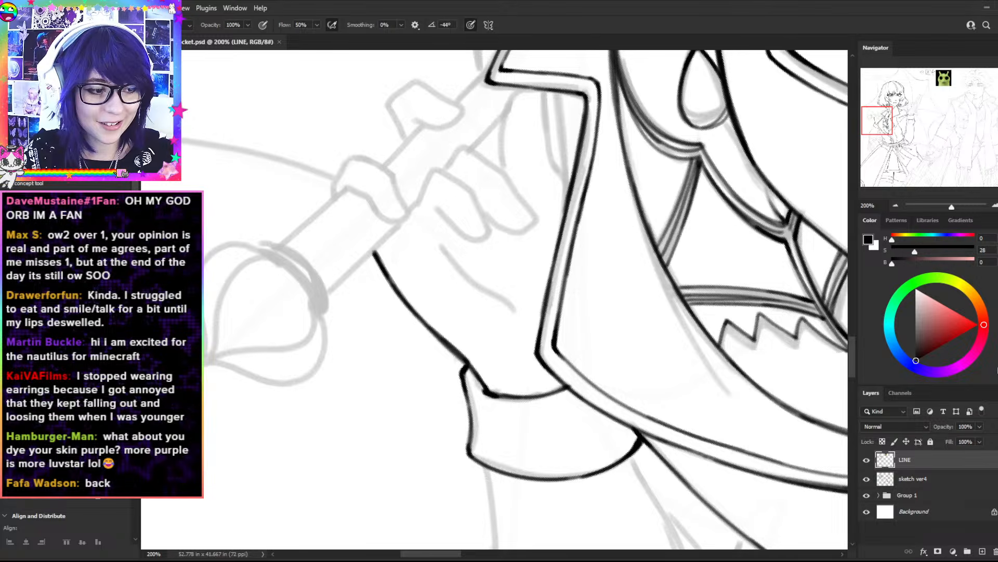
# - Ink the rounded top and far side of the finger wrapped over the staff nearest its bulb end
pyautogui.press('space')
pyautogui.moveTo(580, 183)
pyautogui.mouseDown()
pyautogui.moveTo(613, 253)
pyautogui.moveTo(612, 233)
pyautogui.mouseUp()
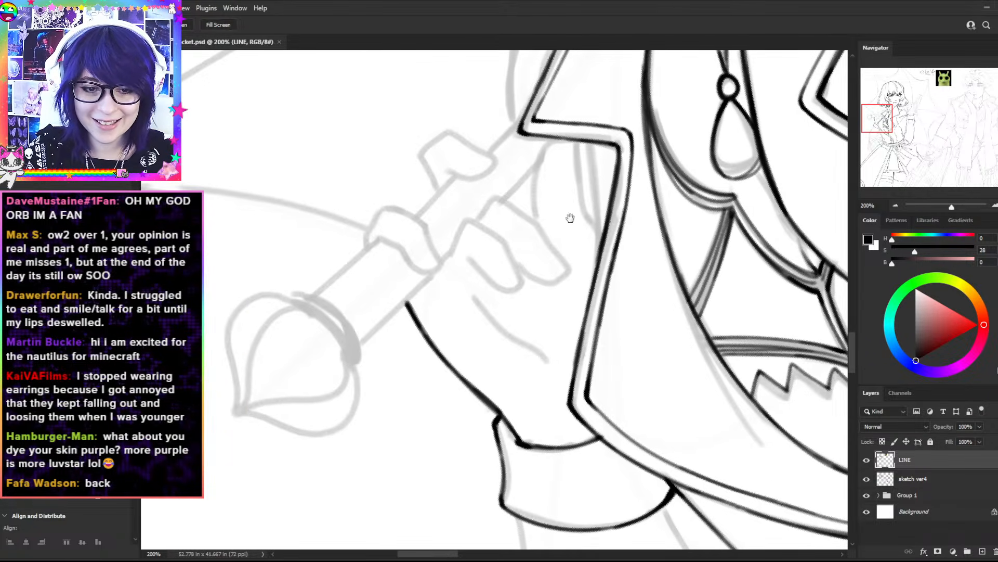
pyautogui.moveTo(368, 242)
pyautogui.mouseDown()
pyautogui.moveTo(381, 204)
pyautogui.moveTo(405, 206)
pyautogui.moveTo(422, 225)
pyautogui.mouseUp()
pyautogui.press('r')
pyautogui.moveTo(518, 205); pyautogui.dragTo(569, 236)
pyautogui.press('e')
pyautogui.moveTo(479, 194)
pyautogui.mouseDown()
pyautogui.moveTo(457, 159)
pyautogui.moveTo(485, 193)
pyautogui.moveTo(474, 238)
pyautogui.moveTo(451, 239)
pyautogui.mouseUp()
# - Ink the bulb-facing side of the same finger down to its tip on the staff
pyautogui.press('b')
pyautogui.press('e')
pyautogui.press('b')
pyautogui.moveTo(434, 180); pyautogui.dragTo(458, 244)
pyautogui.hotkey('ctrl', 'z')
pyautogui.moveTo(449, 206); pyautogui.dragTo(458, 241)
pyautogui.hotkey('ctrl', 'z')
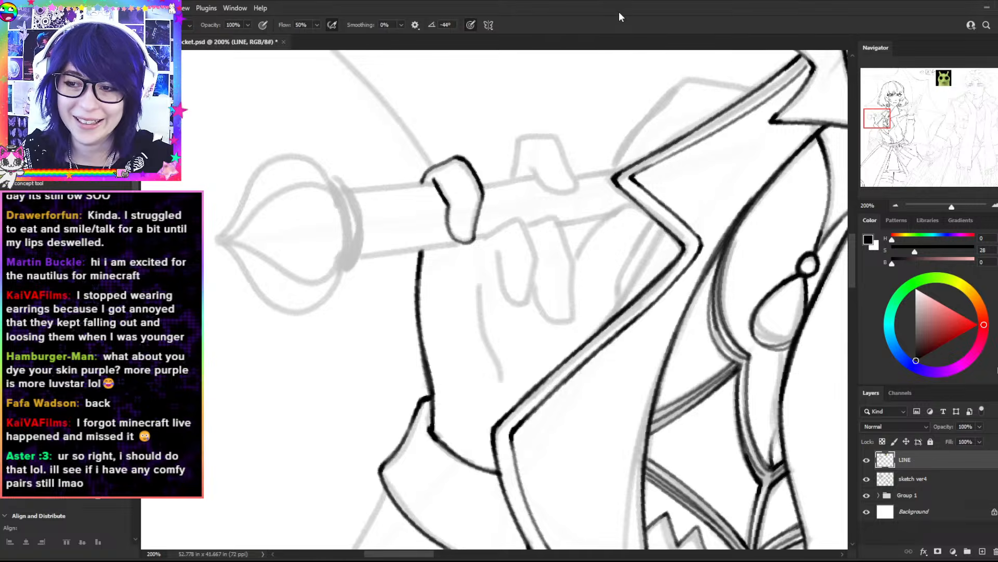
# - Hand-letter "Glerp" with an upward-pointing arrow below the green alien cat picture and save the drawing
pyautogui.scroll(-3, 696, 121)
pyautogui.moveTo(695, 121); pyautogui.dragTo(229, 329)
pyautogui.scroll(1, 229, 330)
pyautogui.click(10, 172)
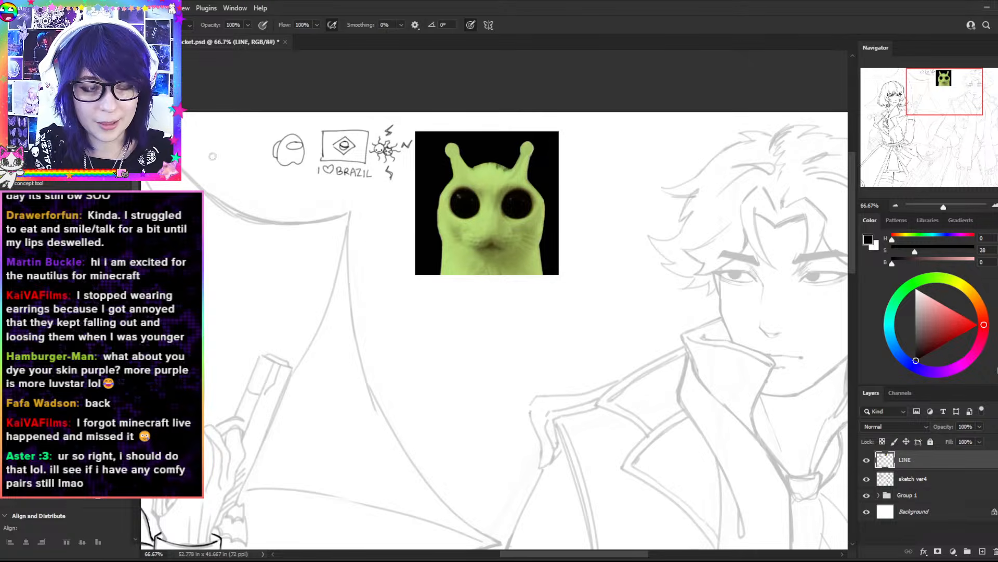
pyautogui.moveTo(442, 286)
pyautogui.mouseDown()
pyautogui.moveTo(436, 297)
pyautogui.moveTo(449, 308)
pyautogui.moveTo(482, 292)
pyautogui.mouseUp()
pyautogui.moveTo(487, 290)
pyautogui.mouseDown()
pyautogui.moveTo(526, 302)
pyautogui.moveTo(512, 297)
pyautogui.moveTo(531, 294)
pyautogui.mouseUp()
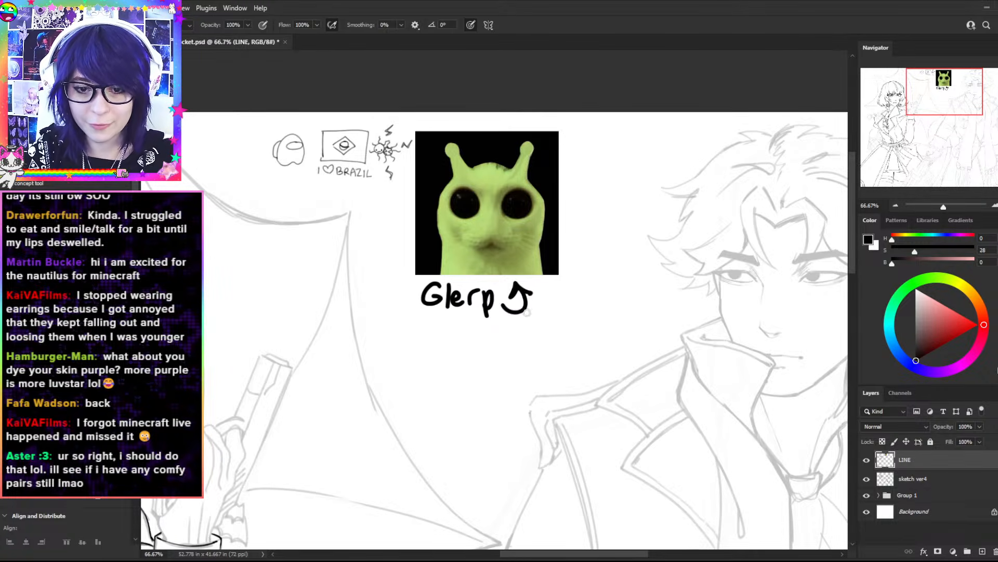
pyautogui.hotkey('ctrl', '-')
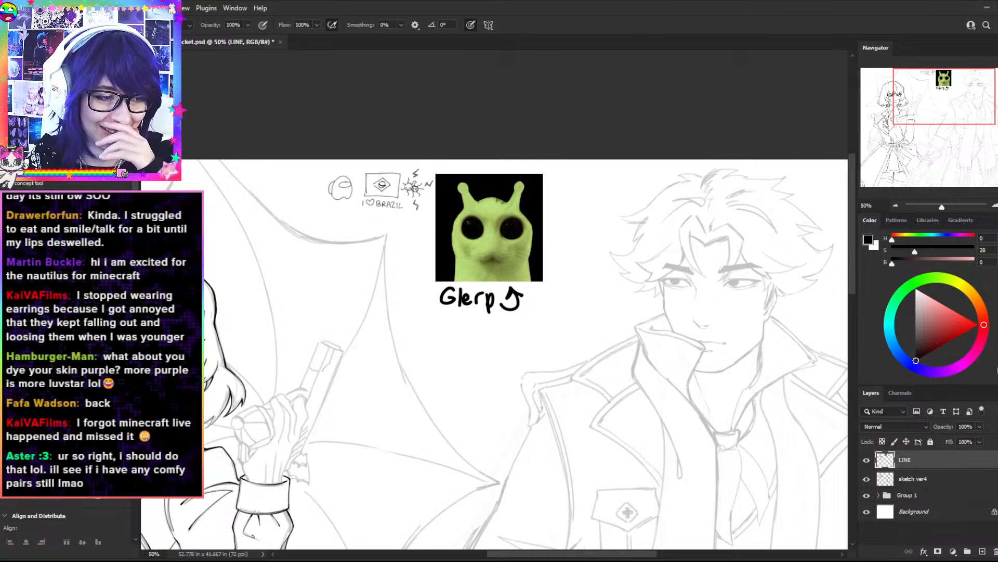
pyautogui.hotkey('ctrl', '-')
pyautogui.hotkey('ctrl', '-')
pyautogui.hotkey('ctrl', 's')
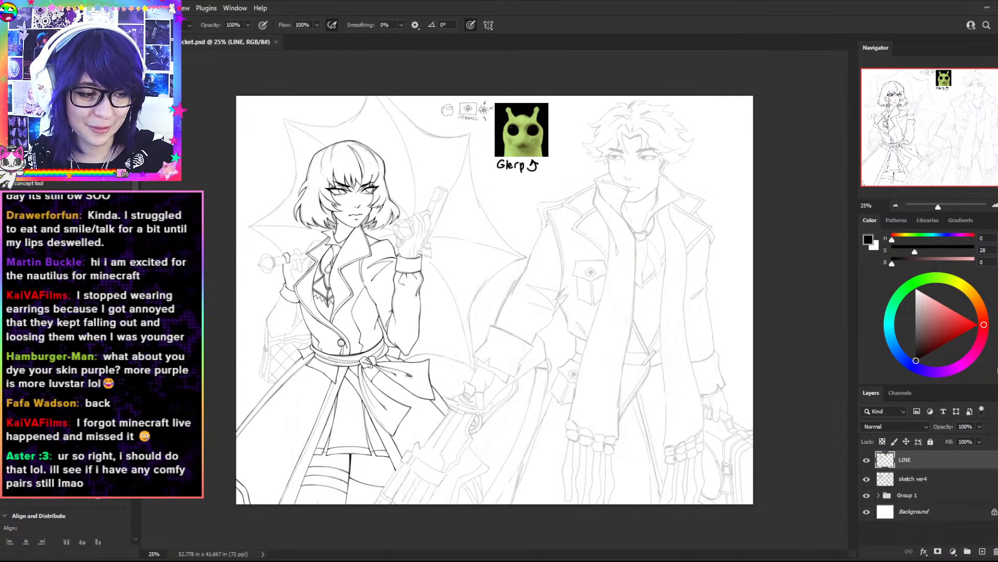